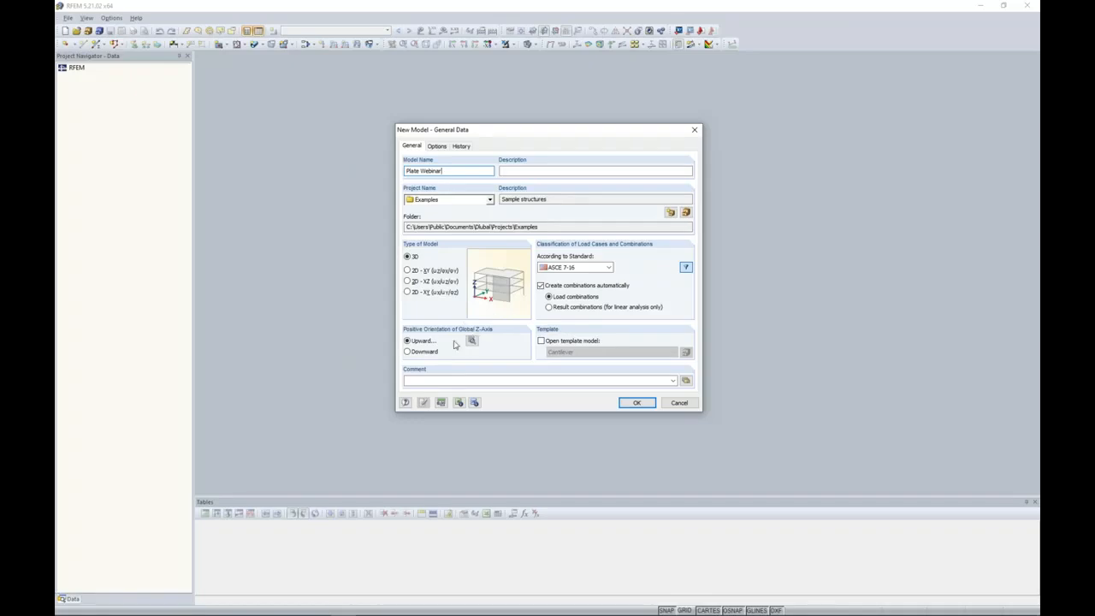
# Review the local z-axis orientation options and the available standards for classifying load cases and combinations.
pyautogui.click(471, 342)
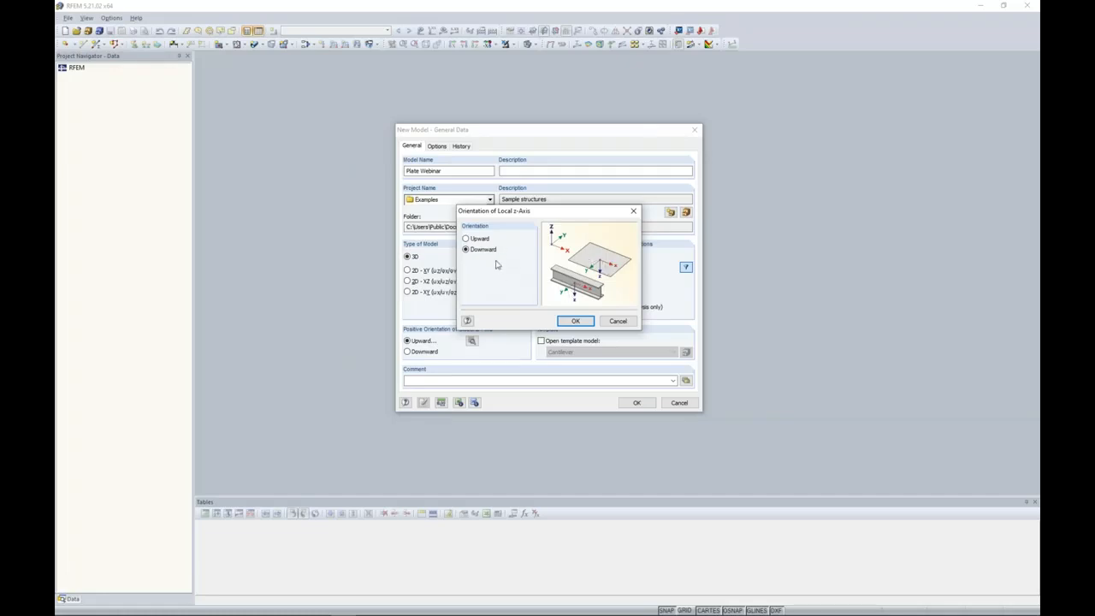
pyautogui.click(618, 322)
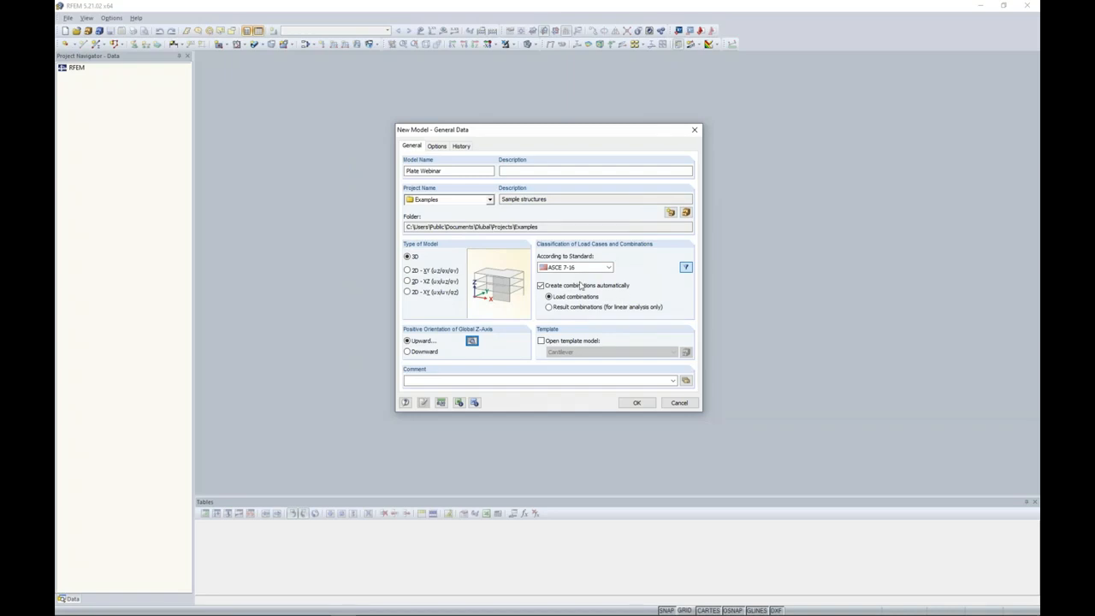
pyautogui.click(566, 269)
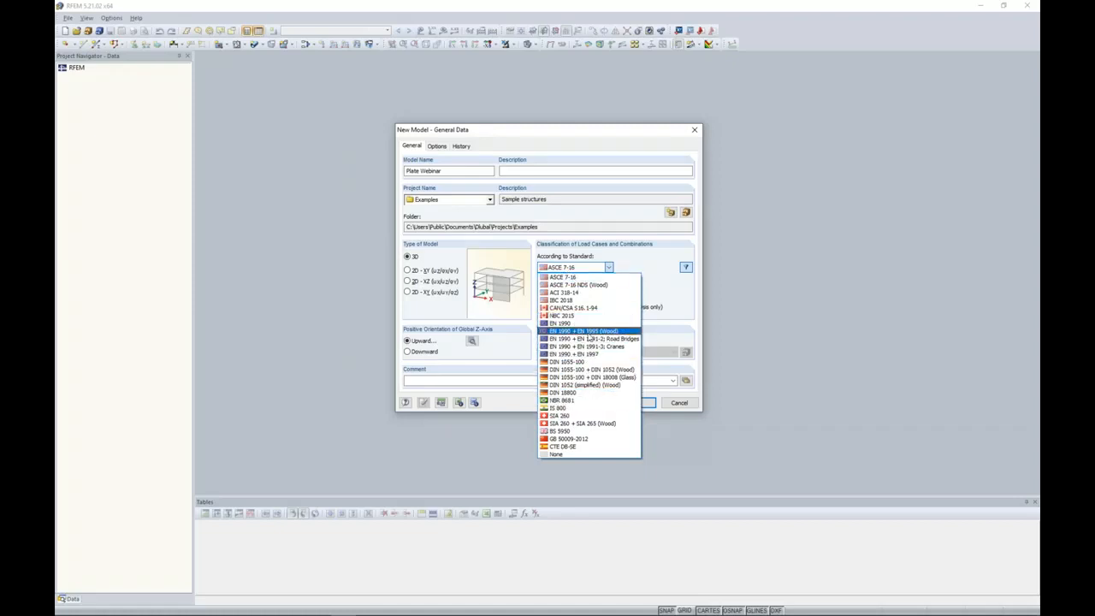
pyautogui.click(656, 291)
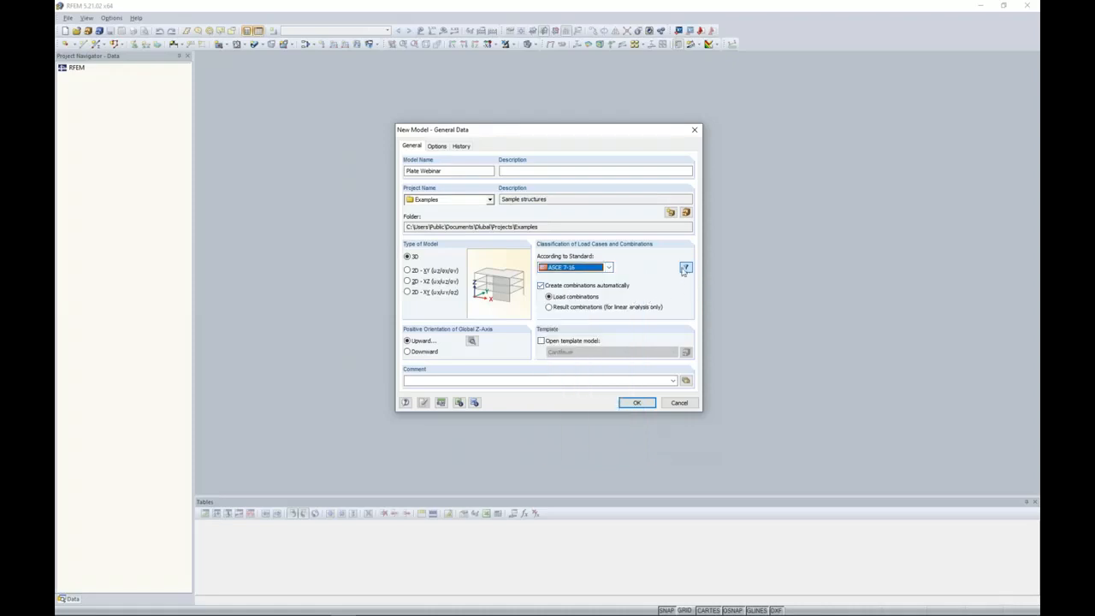
pyautogui.click(609, 268)
pyautogui.click(633, 272)
# Create the Plate Webinar model as 3D with the ASCE 7-16 standard and automatically created load combinations.
pyautogui.click(541, 287)
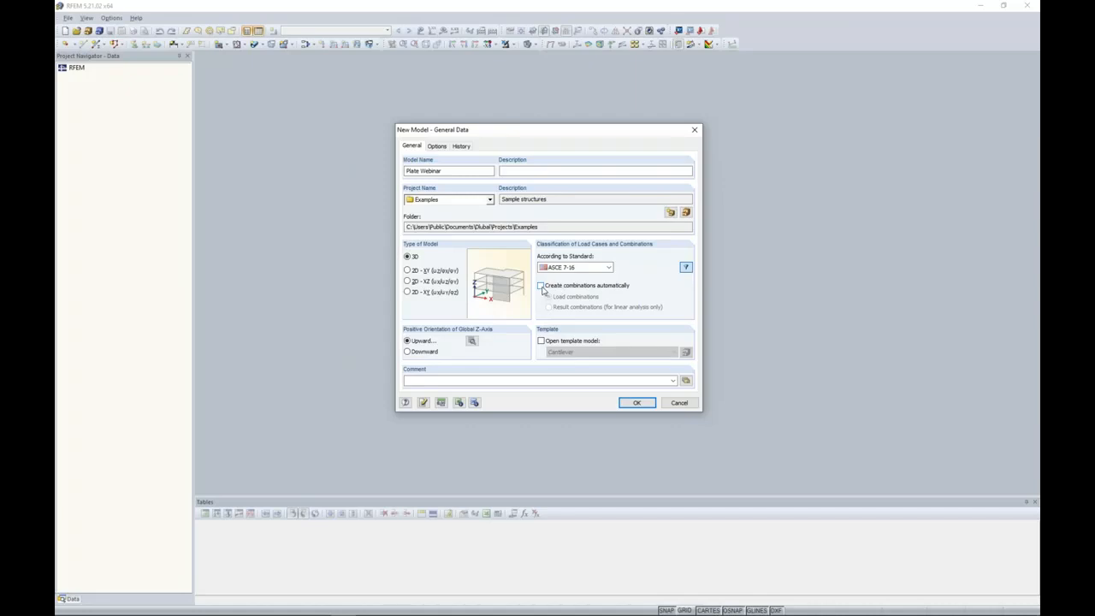
pyautogui.click(541, 286)
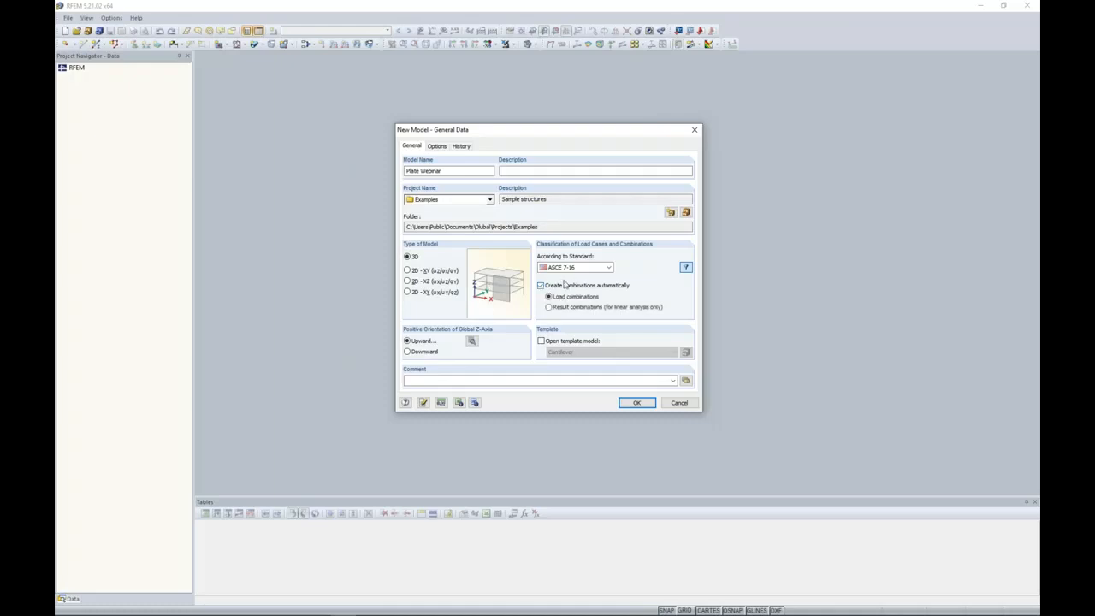
pyautogui.click(637, 402)
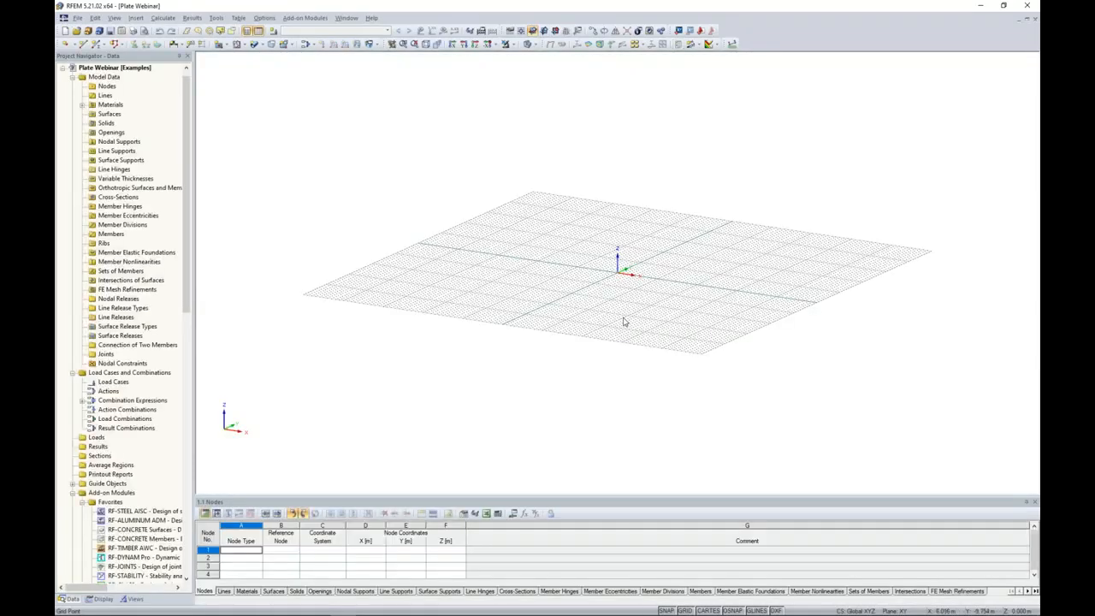
# Enlarge the data table area and examine the add-on modules listed in the project navigator.
pyautogui.moveTo(623, 311); pyautogui.dragTo(577, 329, button='middle')
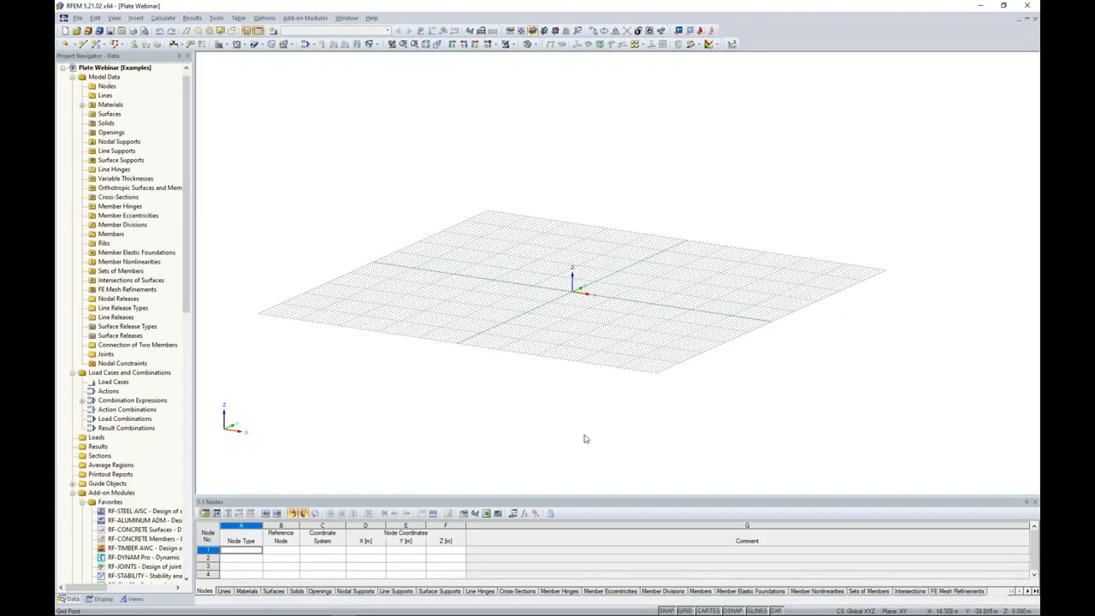
pyautogui.moveTo(595, 477); pyautogui.dragTo(597, 423)
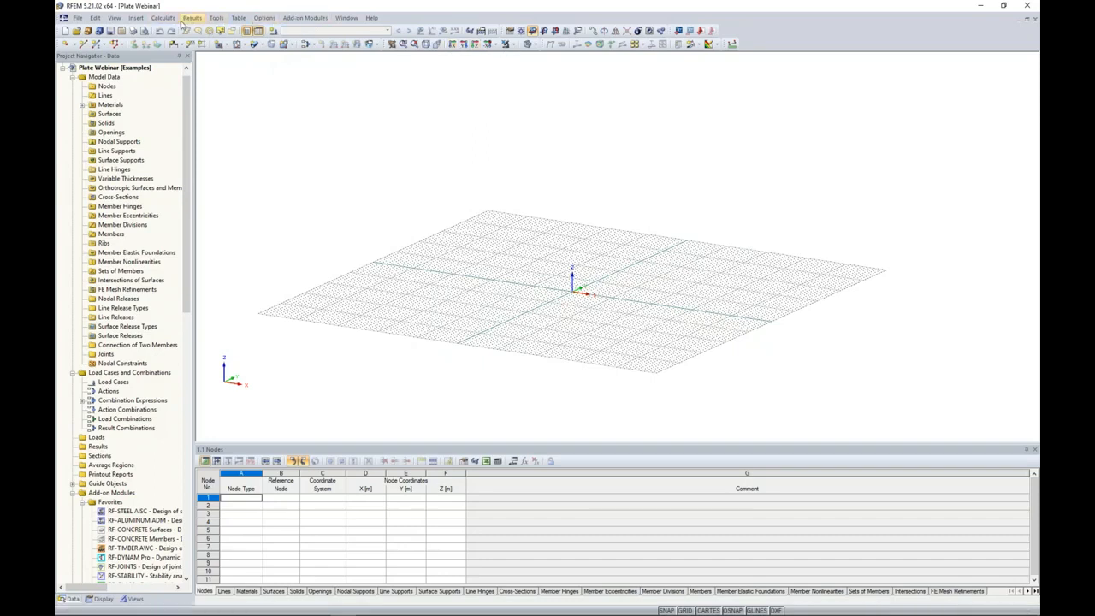
pyautogui.moveTo(194, 94); pyautogui.dragTo(233, 97)
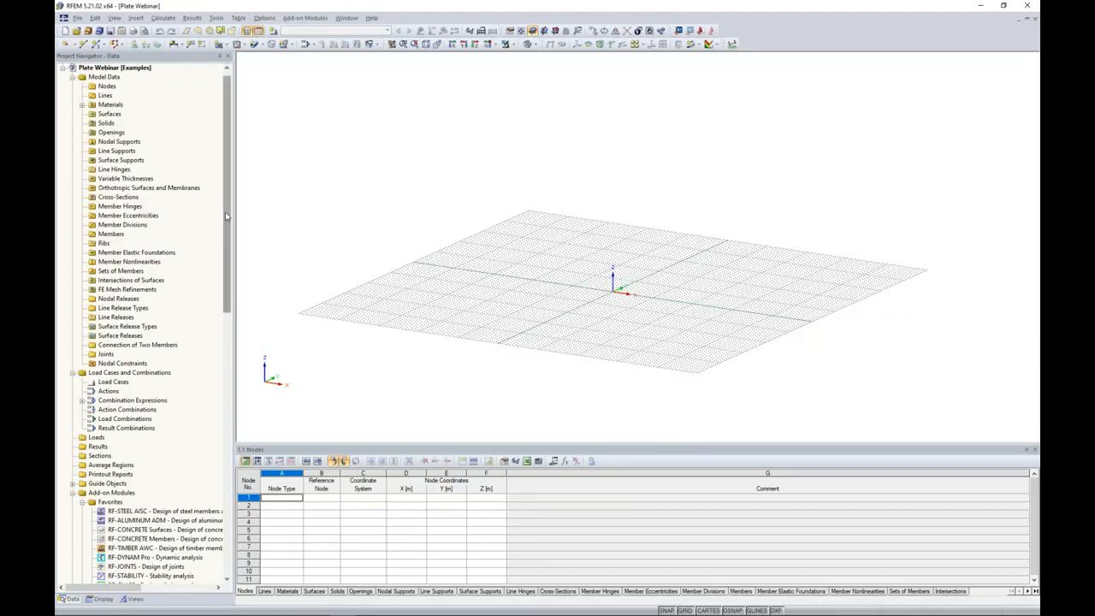
pyautogui.scroll(-10, 209, 346)
pyautogui.scroll(-8, 208, 347)
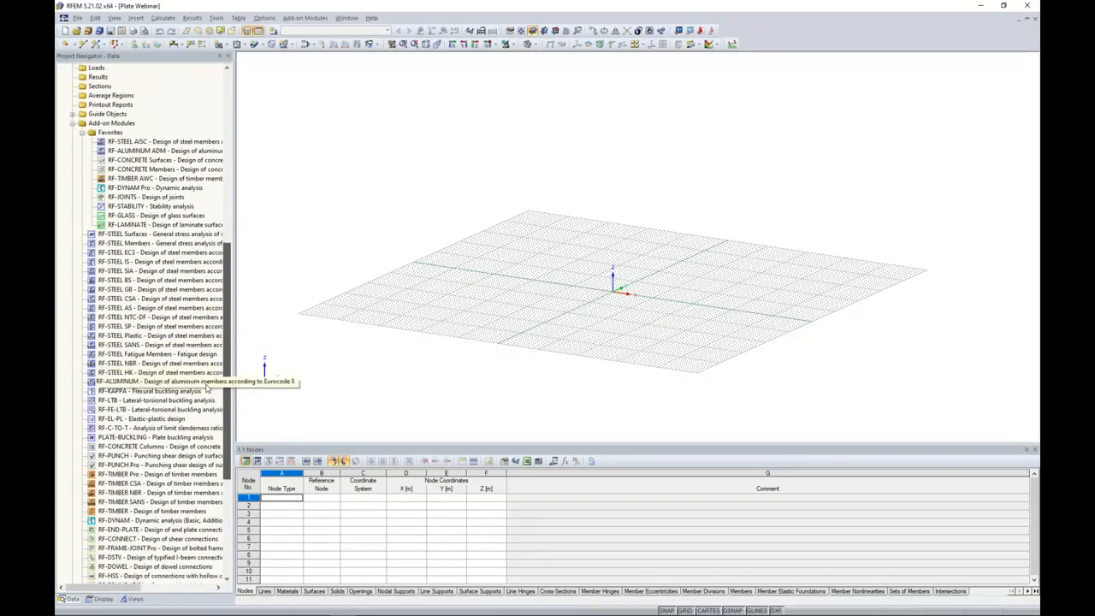
pyautogui.scroll(5, 213, 442)
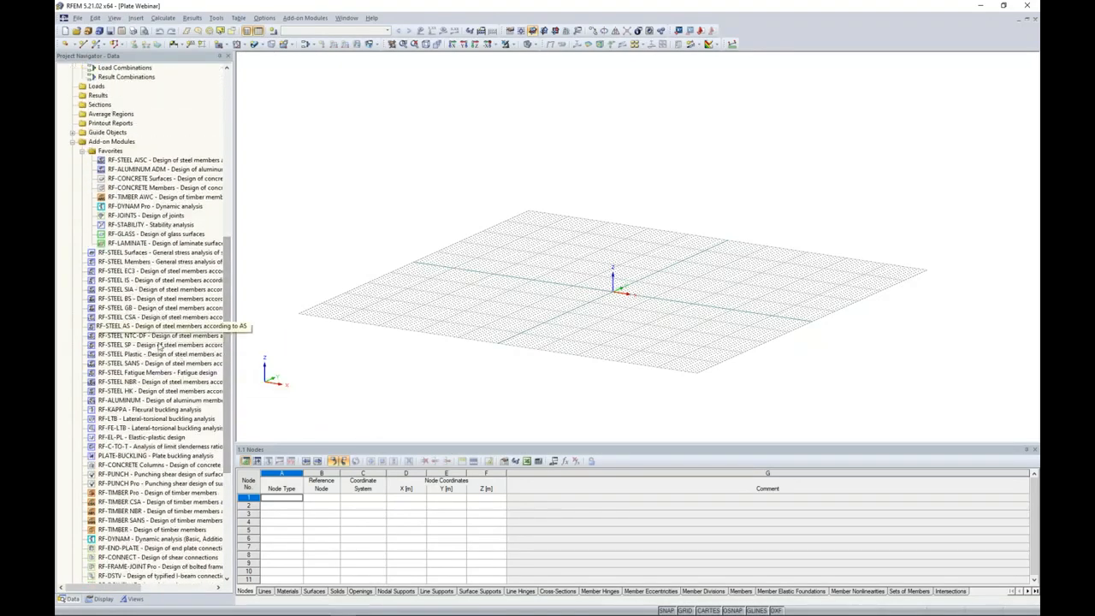
pyautogui.moveTo(233, 326); pyautogui.dragTo(210, 168)
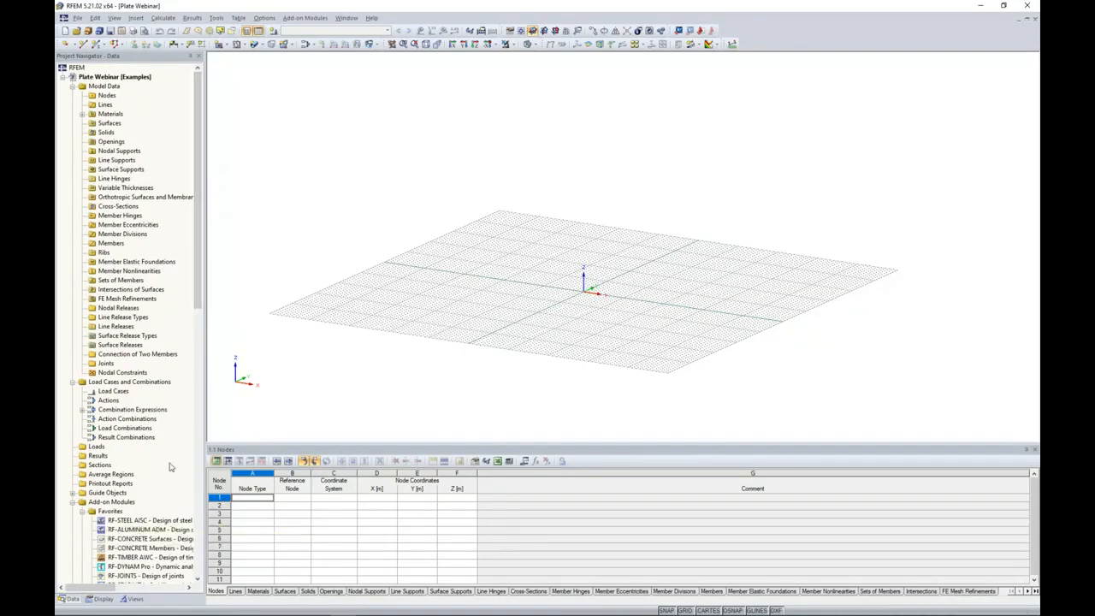
pyautogui.keyDown('ctrl'); pyautogui.moveTo(552, 315); pyautogui.dragTo(520, 306, button='middle'); pyautogui.keyUp('ctrl')
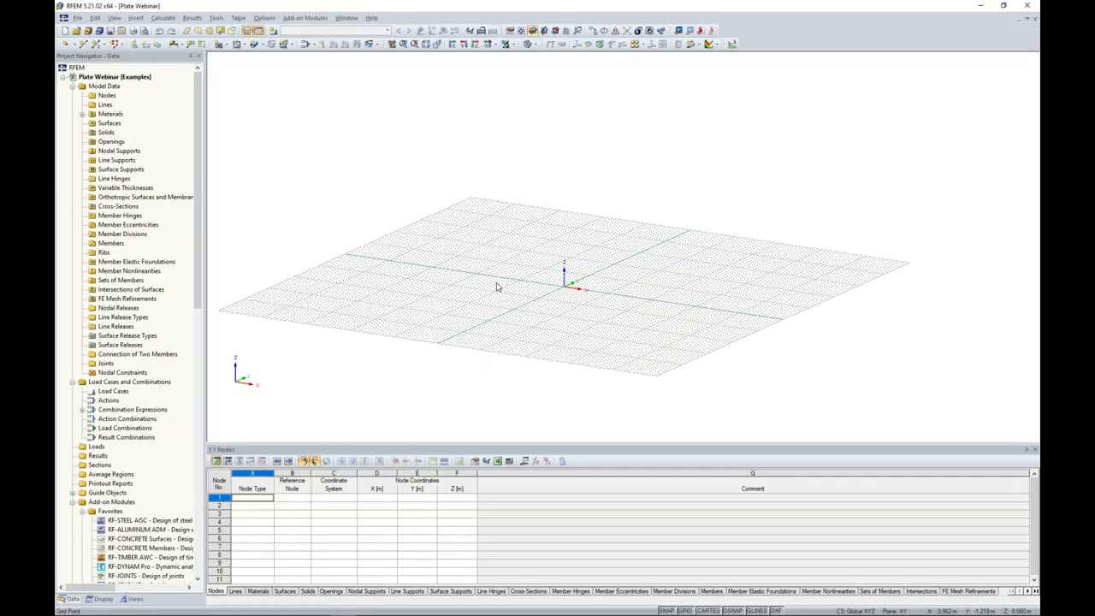
pyautogui.click(65, 44)
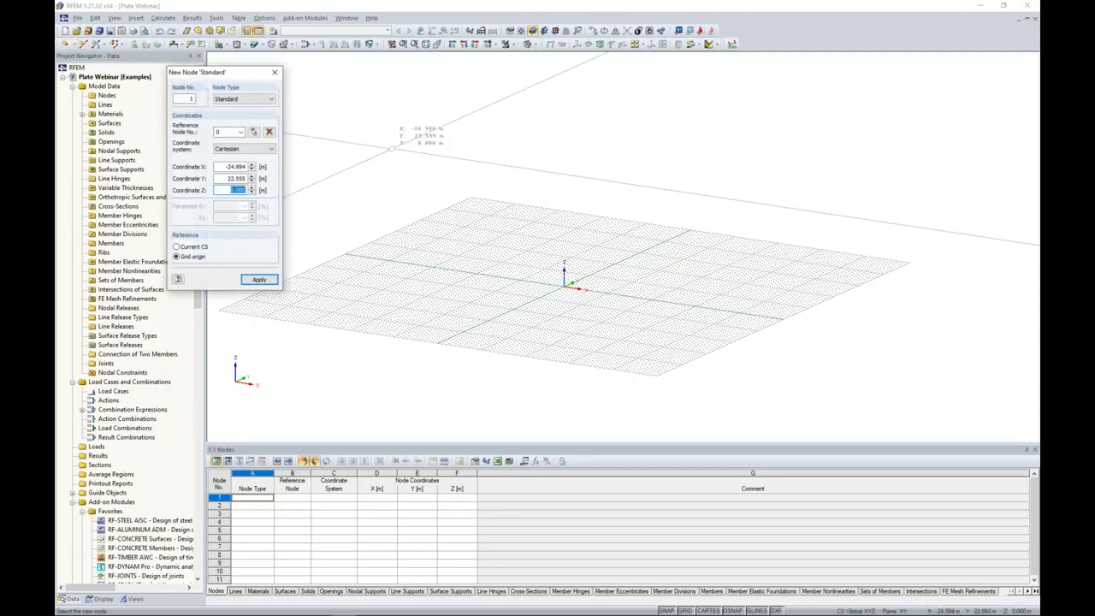
pyautogui.scroll(3, 580, 261)
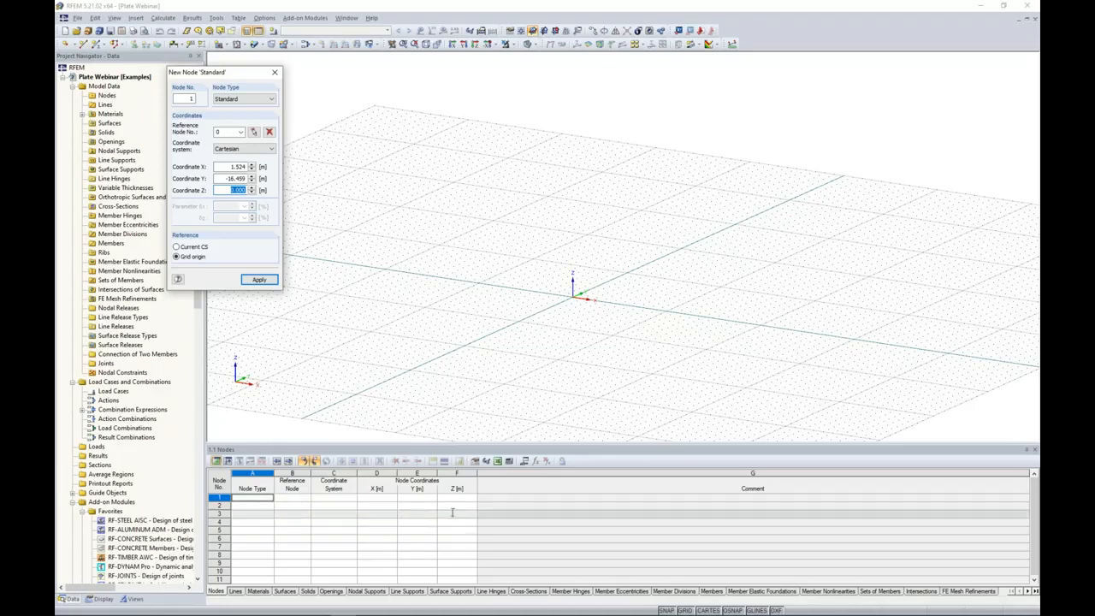
pyautogui.click(274, 73)
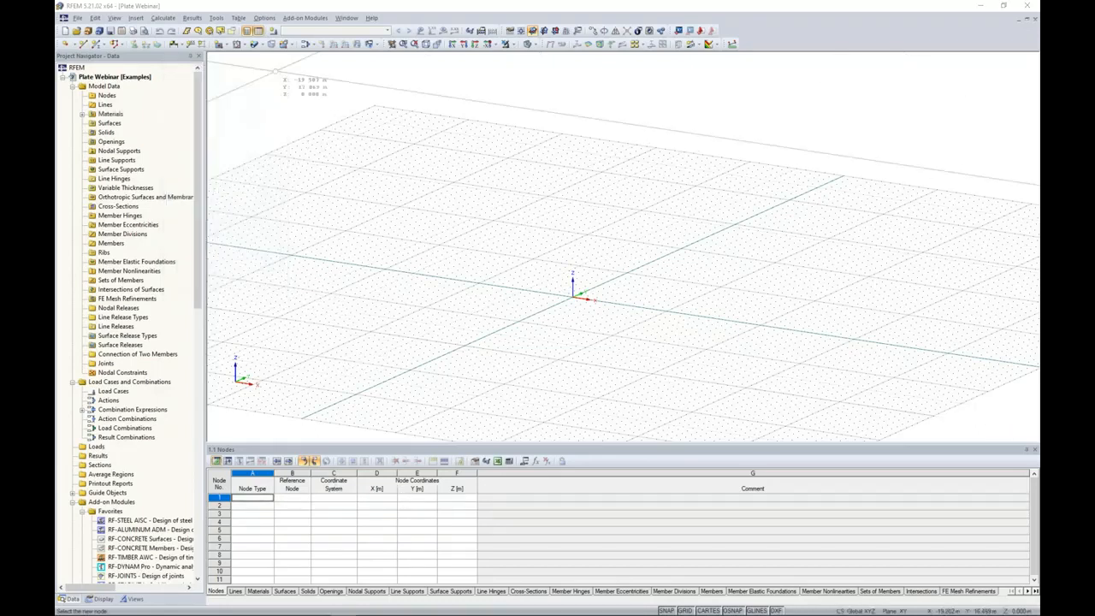
# Load the Imperial units profile for the model and make it the default profile.
pyautogui.click(264, 18)
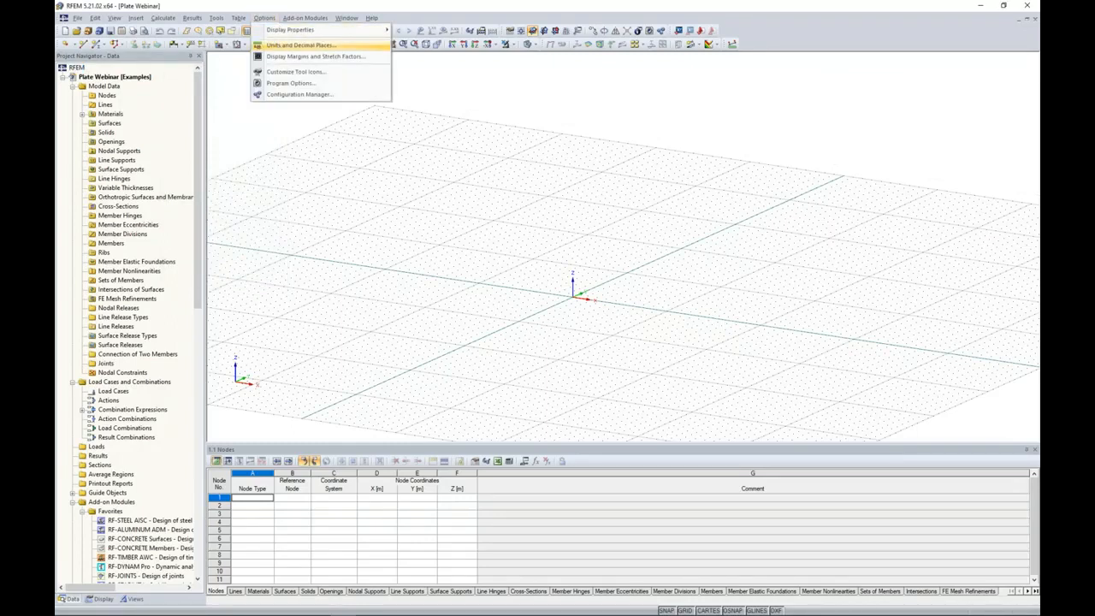
pyautogui.click(278, 46)
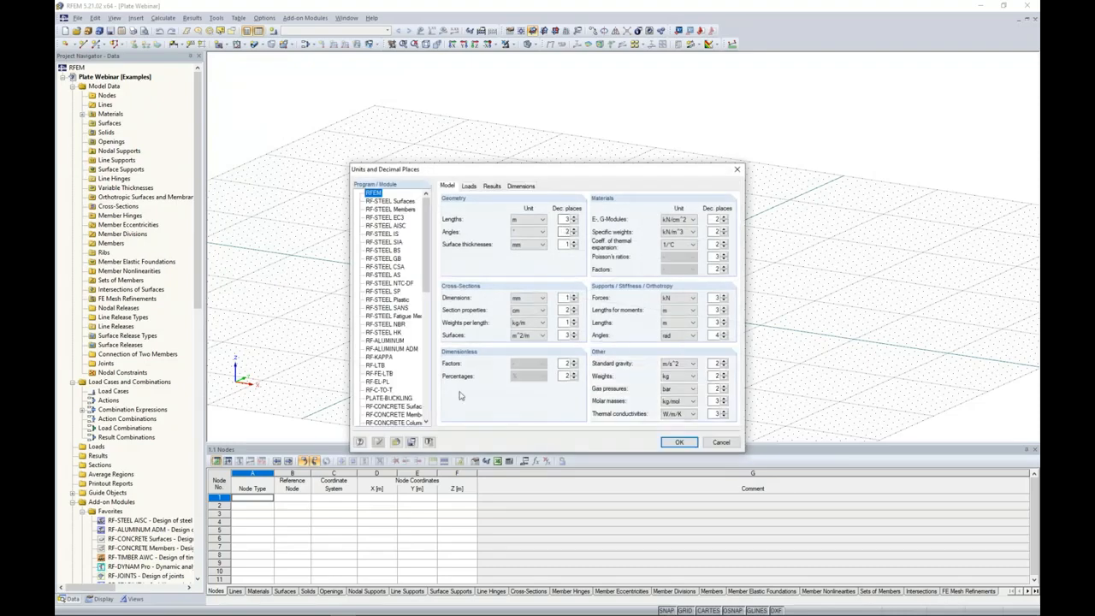
pyautogui.click(395, 443)
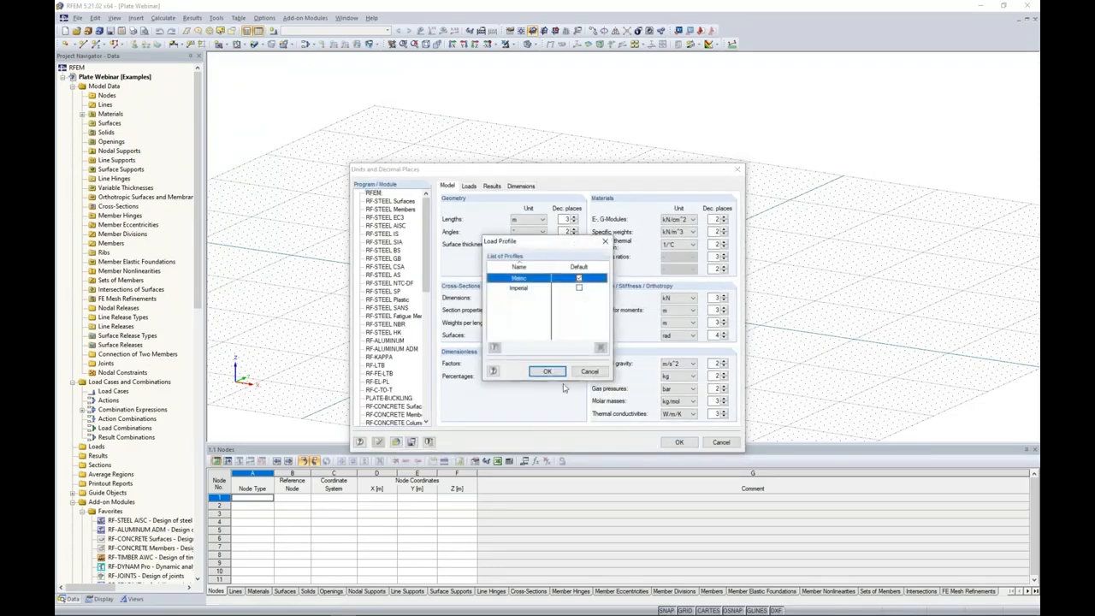
pyautogui.click(579, 288)
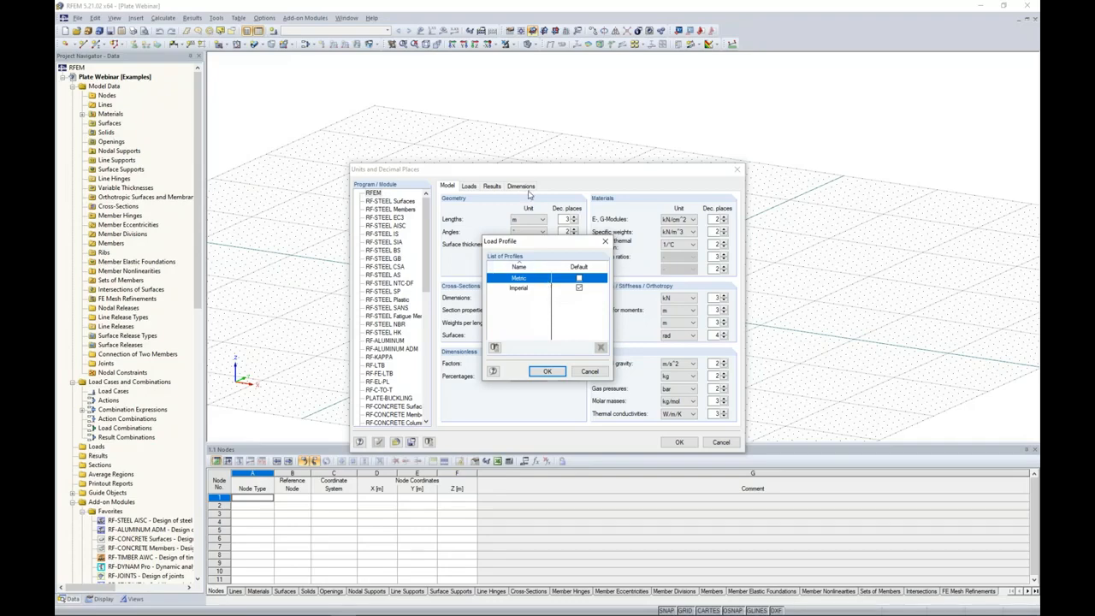
pyautogui.doubleClick(536, 289)
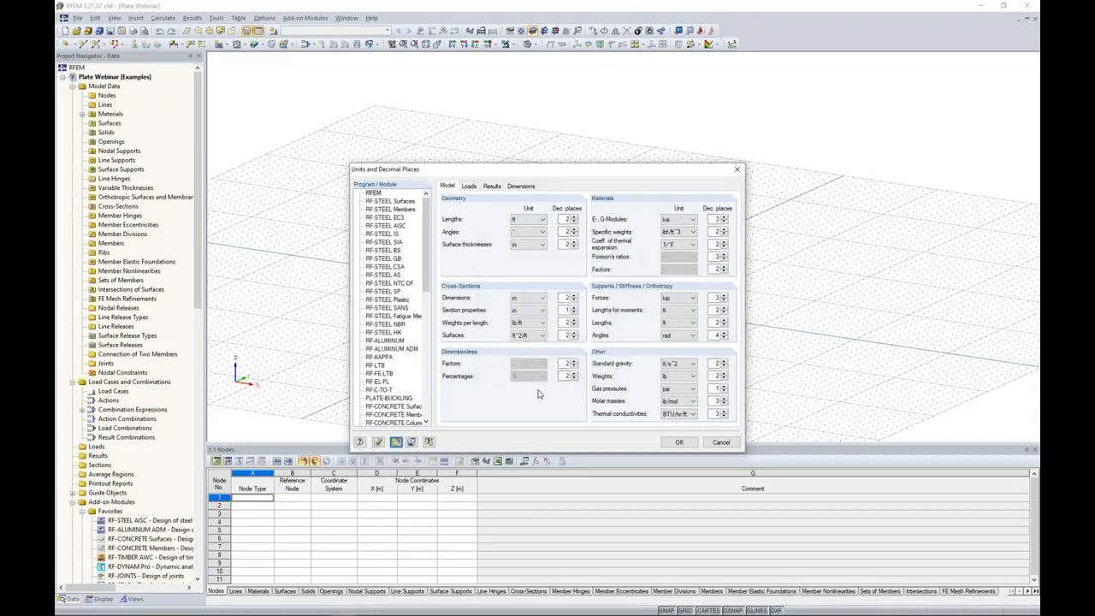
# Set the model's geometry length unit to inches with two decimal places and apply the unit settings.
pyautogui.click(541, 223)
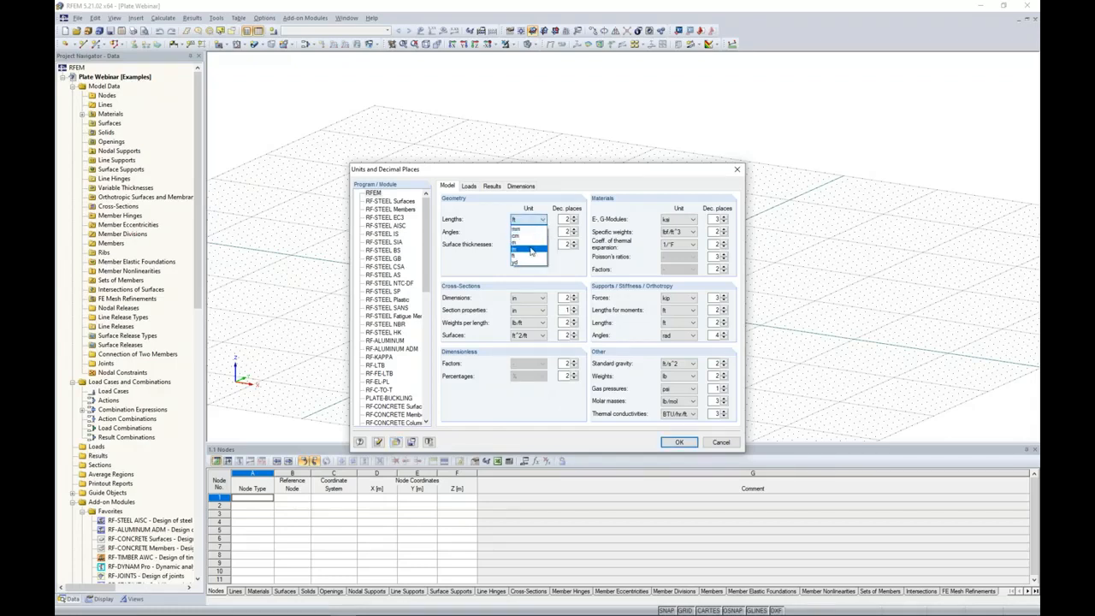
pyautogui.click(532, 250)
pyautogui.click(574, 222)
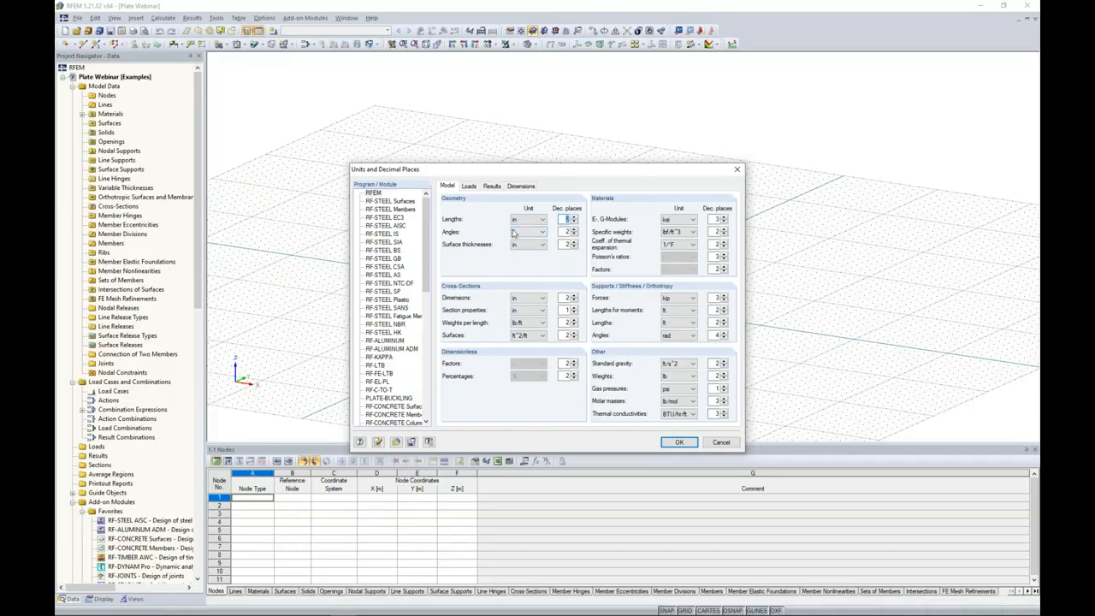
pyautogui.click(674, 442)
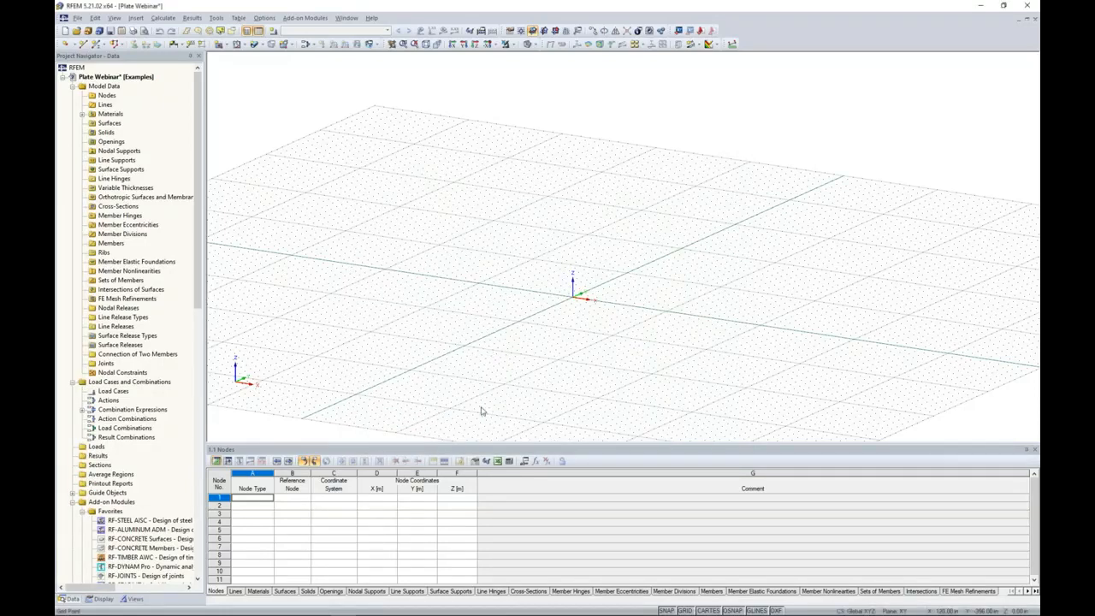
# Enlarge the node table and enter node 1 as a standard Cartesian node at X 0, Y 0, Z 0 in.
pyautogui.moveTo(456, 450); pyautogui.dragTo(456, 371)
pyautogui.click(255, 422)
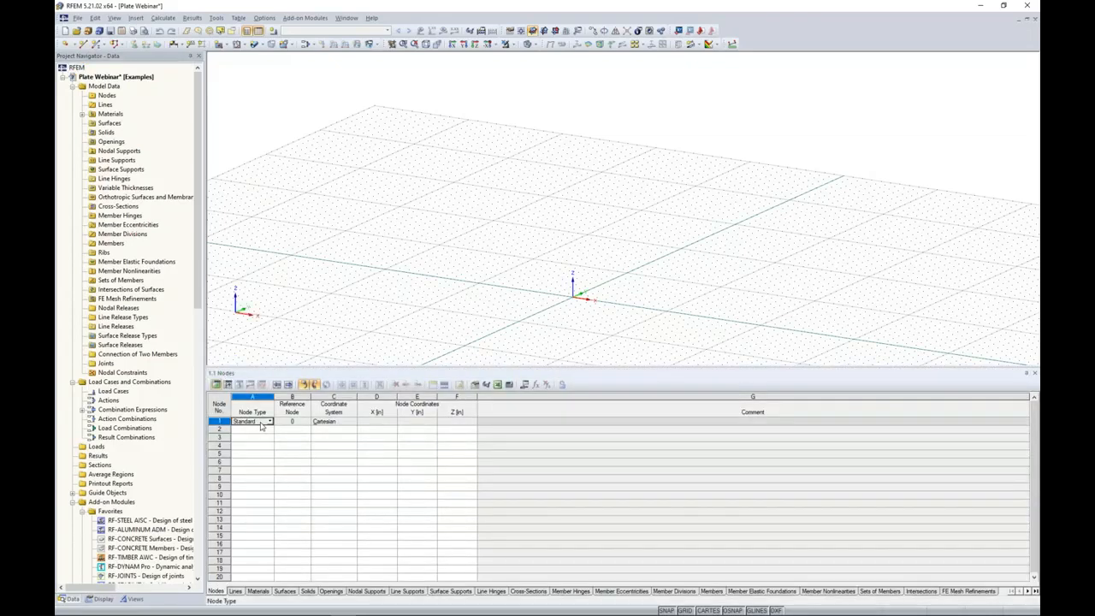
pyautogui.click(373, 423)
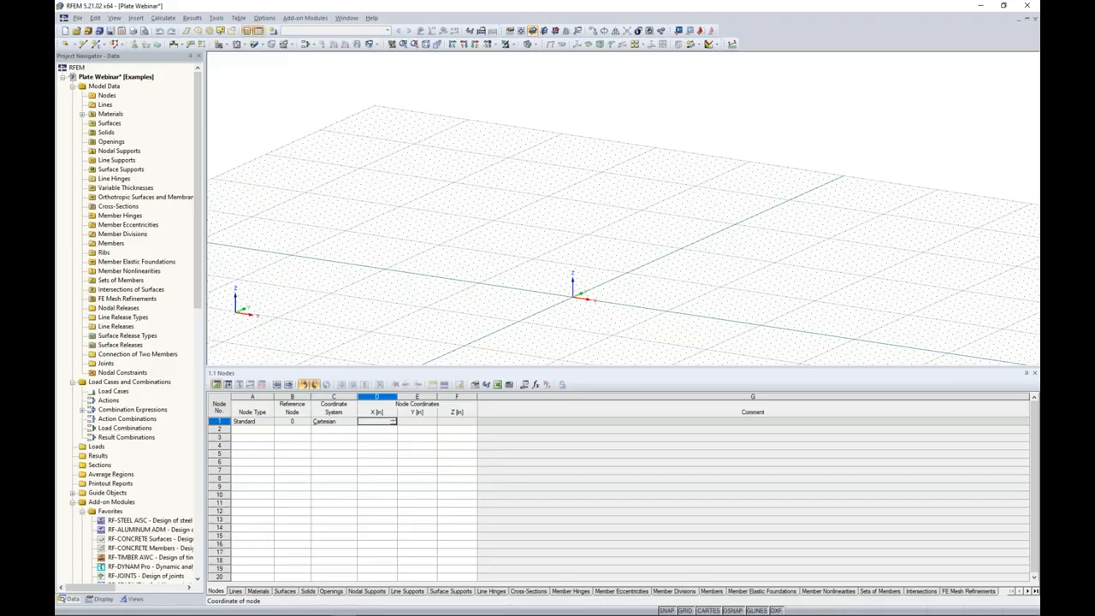
pyautogui.write('0')
pyautogui.press('Tab')
pyautogui.write('0')
pyautogui.press('Tab')
pyautogui.write('0')
pyautogui.press('Return')
# Enter node 2 in the node table at X 0, Y 0, Z 42 in.
pyautogui.press('Left')
# Enter node 3 in the node table at X 0, Y 0, Z 70 in.
pyautogui.press('Left')
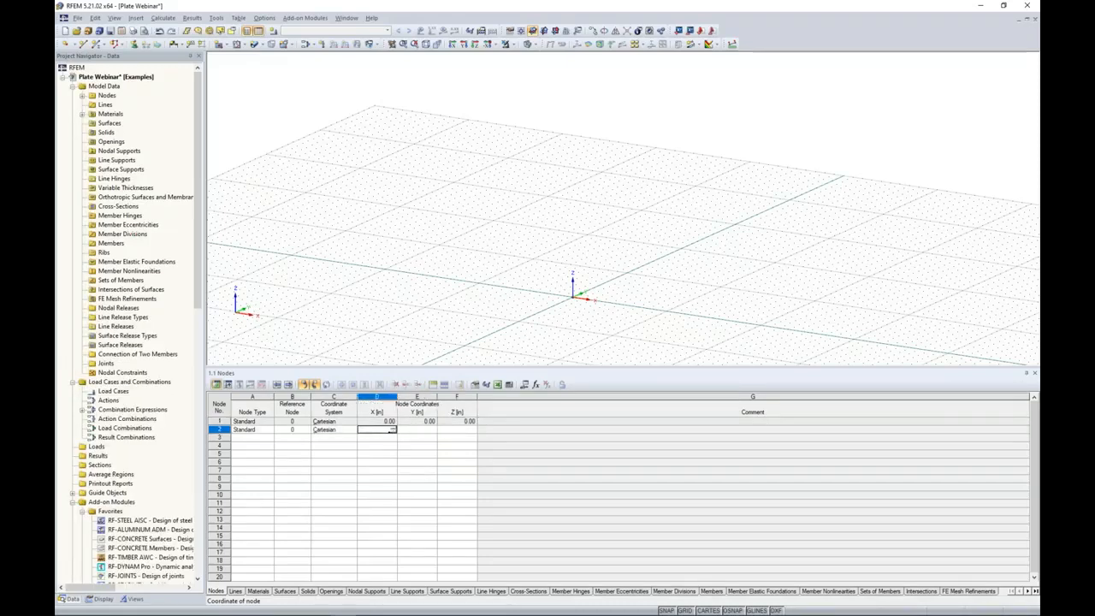
pyautogui.write('0')
pyautogui.press('Tab')
pyautogui.write('0')
pyautogui.press('Tab')
pyautogui.write('42')
pyautogui.press('Return')
pyautogui.press('Left')
pyautogui.press('Left')
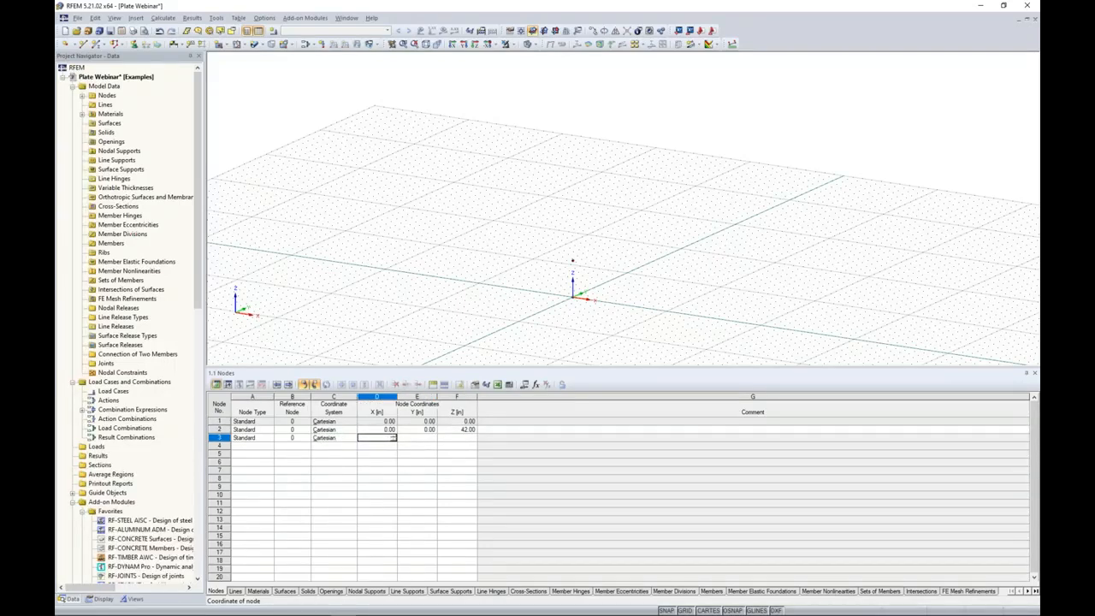
pyautogui.write('0')
pyautogui.press('Tab')
pyautogui.write('0')
pyautogui.press('Tab')
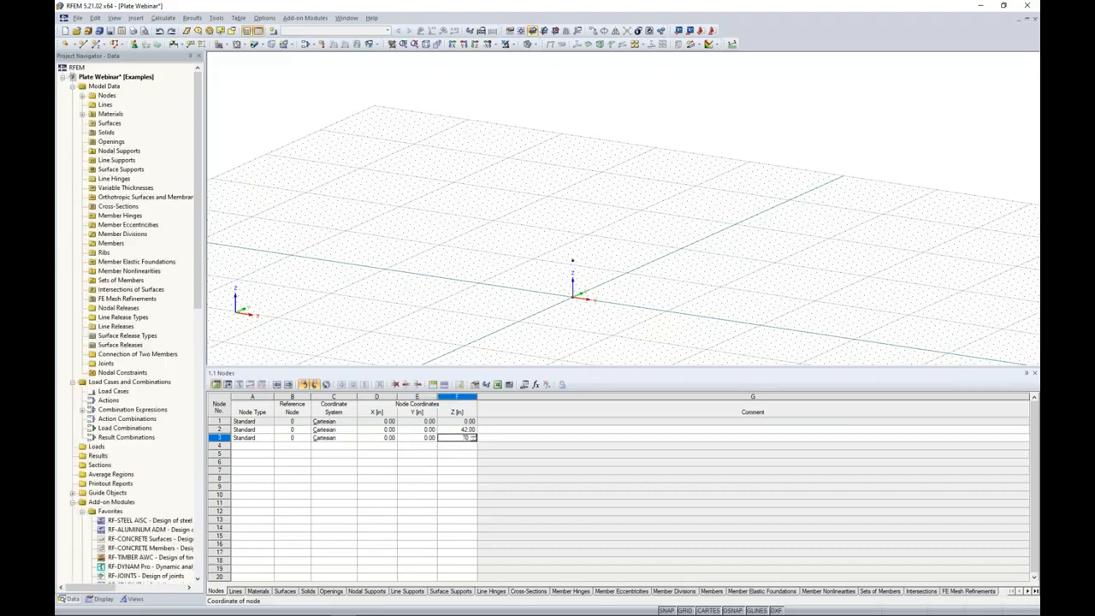
pyautogui.write('70')
pyautogui.press('Return')
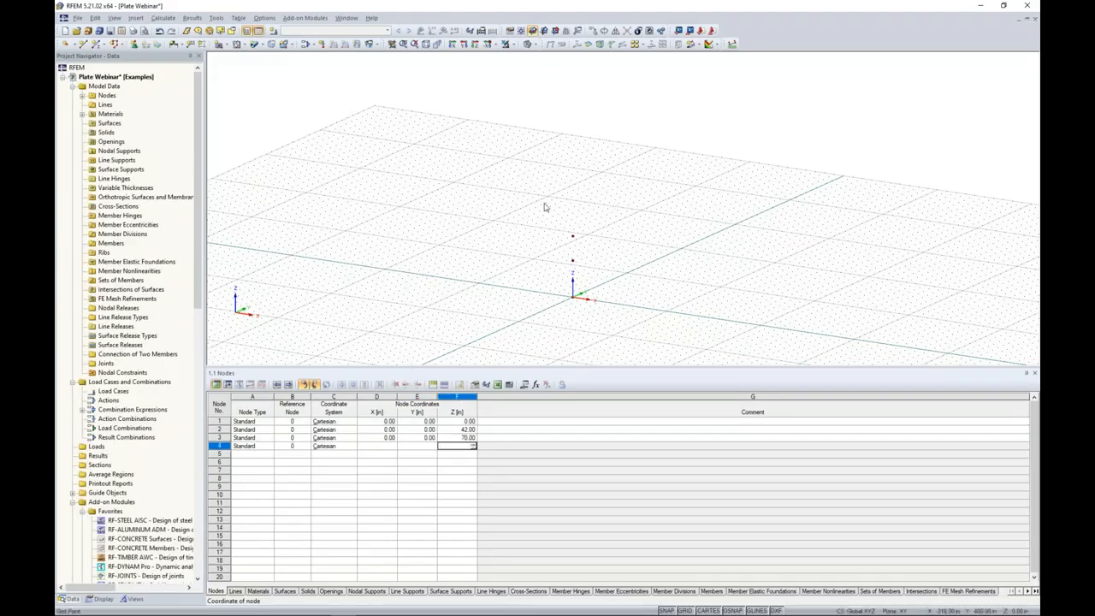
# Enter node 4 in the node table at X 16.8, Y 0, Z 66 in.
pyautogui.click(378, 445)
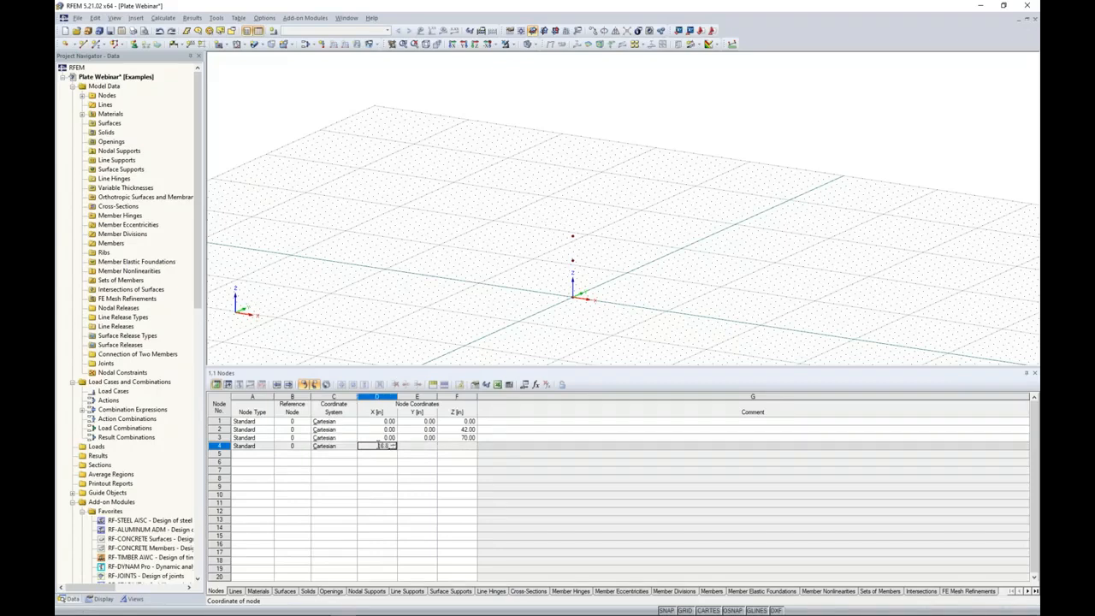
pyautogui.press('Return')
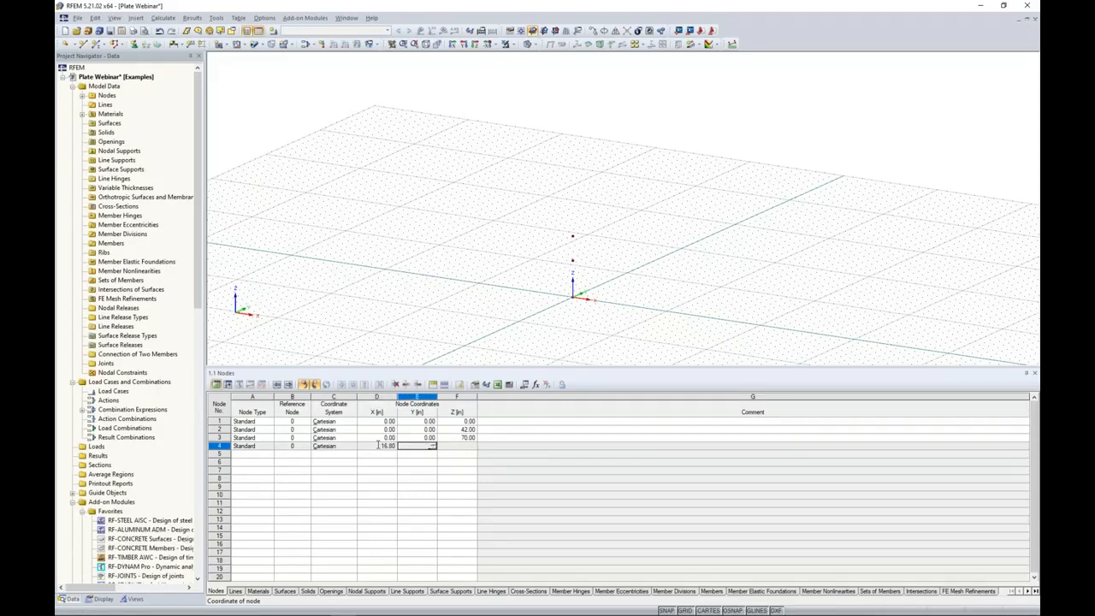
pyautogui.write('0')
pyautogui.press('Return')
pyautogui.write('66')
pyautogui.press('Return')
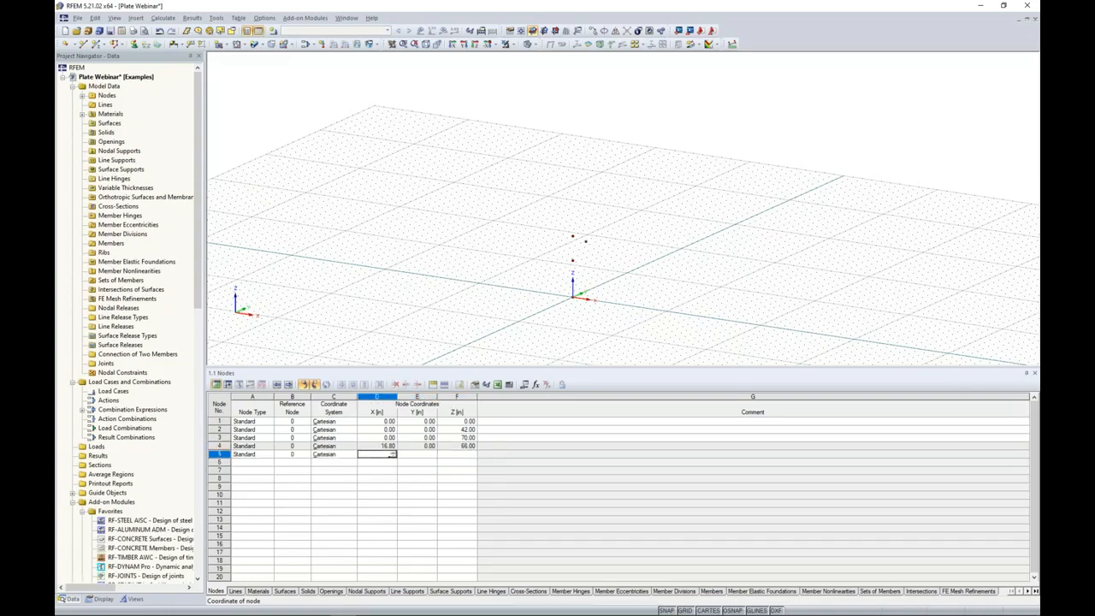
# Enter node 5 in the node table at X 19.2, Y 0, Z 63 in.
pyautogui.write('19.2')
pyautogui.press('Return')
pyautogui.write('0')
pyautogui.press('Return')
pyautogui.write('63')
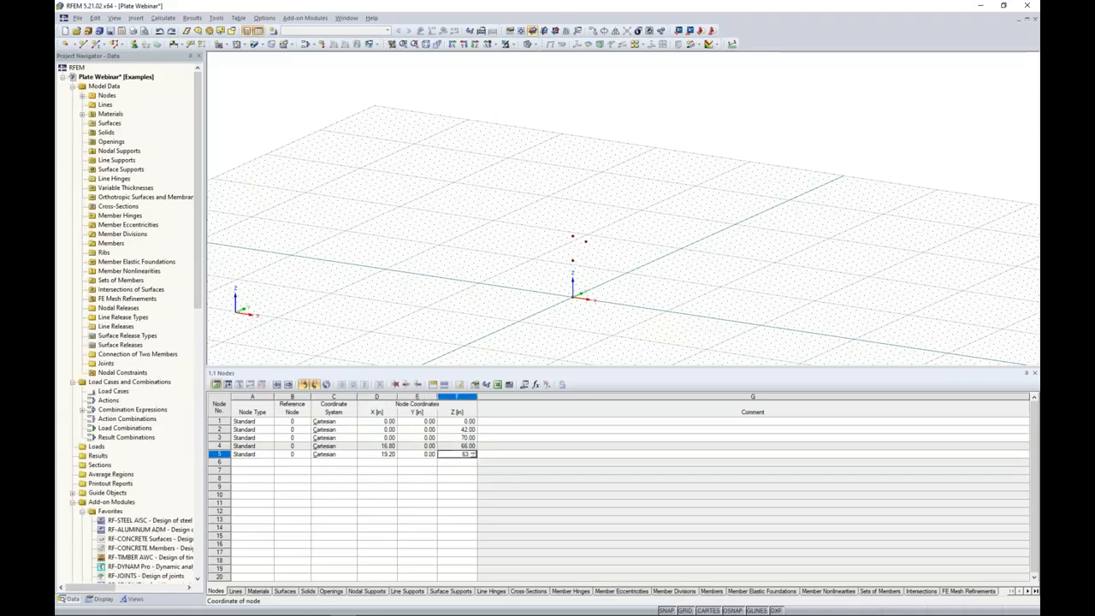
pyautogui.press('Return')
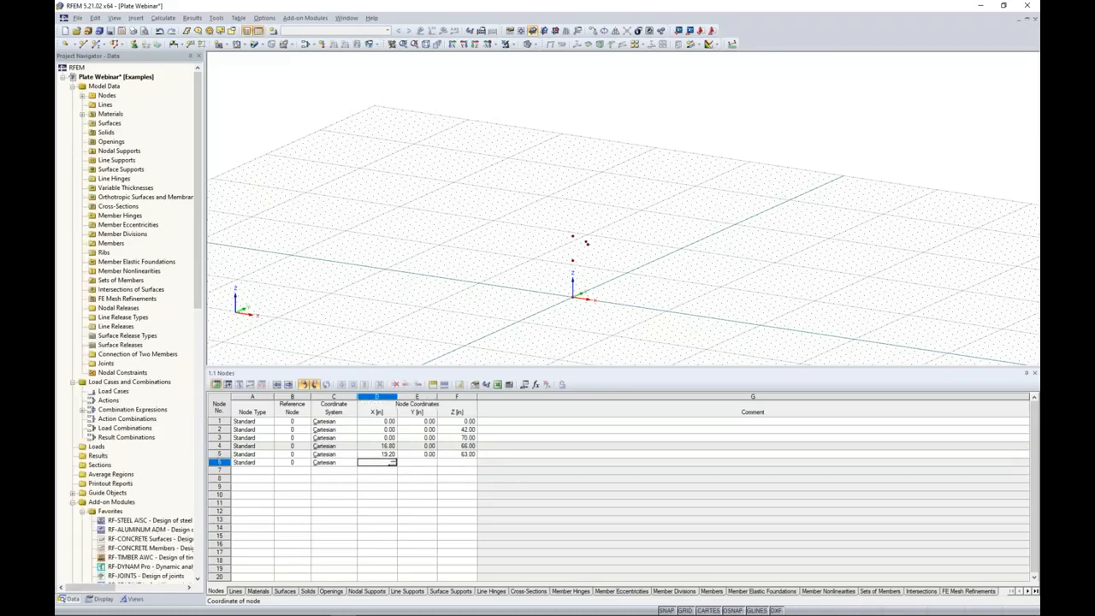
# Enter node 6 in the node table at X 19.2, Y 0, Z 42 in.
pyautogui.write('19.2')
pyautogui.press('Return')
pyautogui.write('0')
pyautogui.press('Return')
pyautogui.write('42')
pyautogui.click(376, 446)
# Shrink the node table and draw a straight vertical line from node 6 up to node 5.
pyautogui.keyDown('ctrl'); pyautogui.moveTo(614, 276); pyautogui.dragTo(588, 279, button='middle'); pyautogui.keyUp('ctrl')
pyautogui.moveTo(598, 369); pyautogui.dragTo(599, 509)
pyautogui.keyDown('ctrl'); pyautogui.moveTo(650, 274); pyautogui.dragTo(574, 337, button='middle'); pyautogui.keyUp('ctrl')
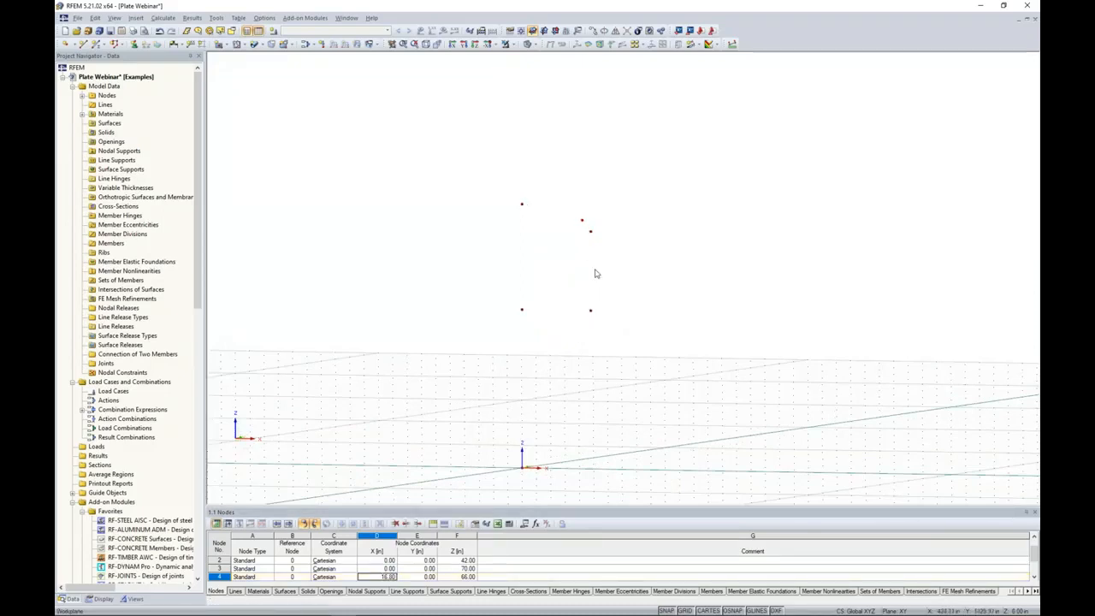
pyautogui.scroll(2, 584, 319)
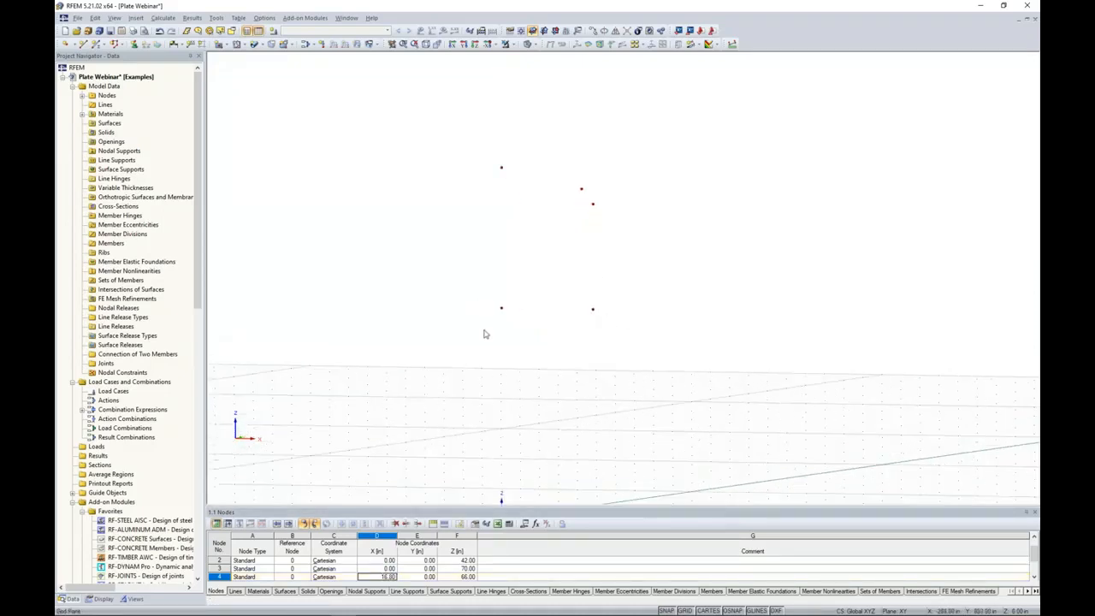
pyautogui.click(83, 45)
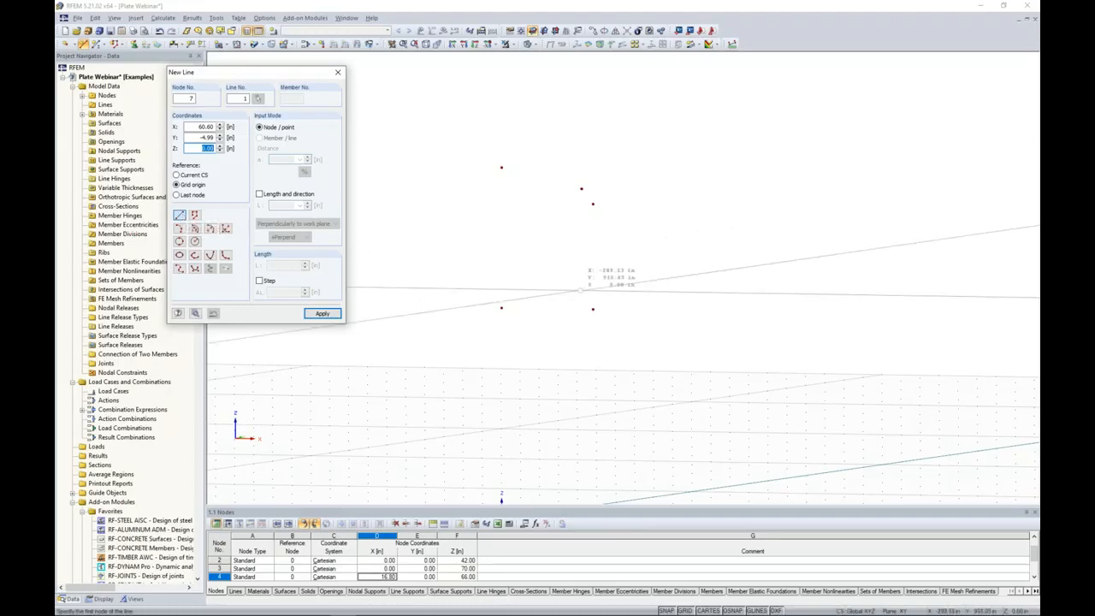
pyautogui.click(593, 308)
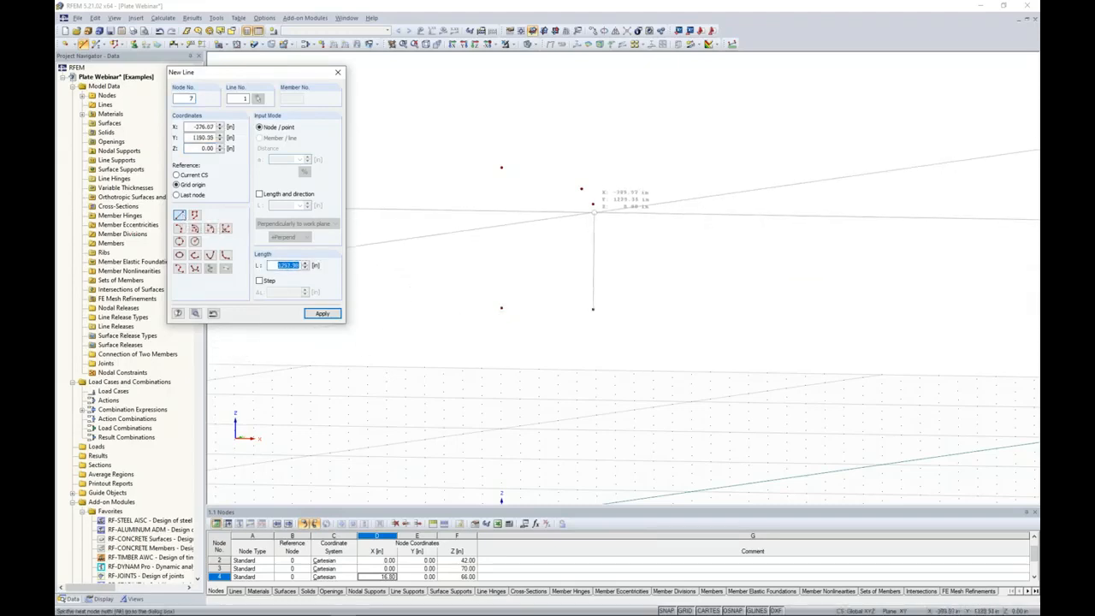
pyautogui.click(592, 205)
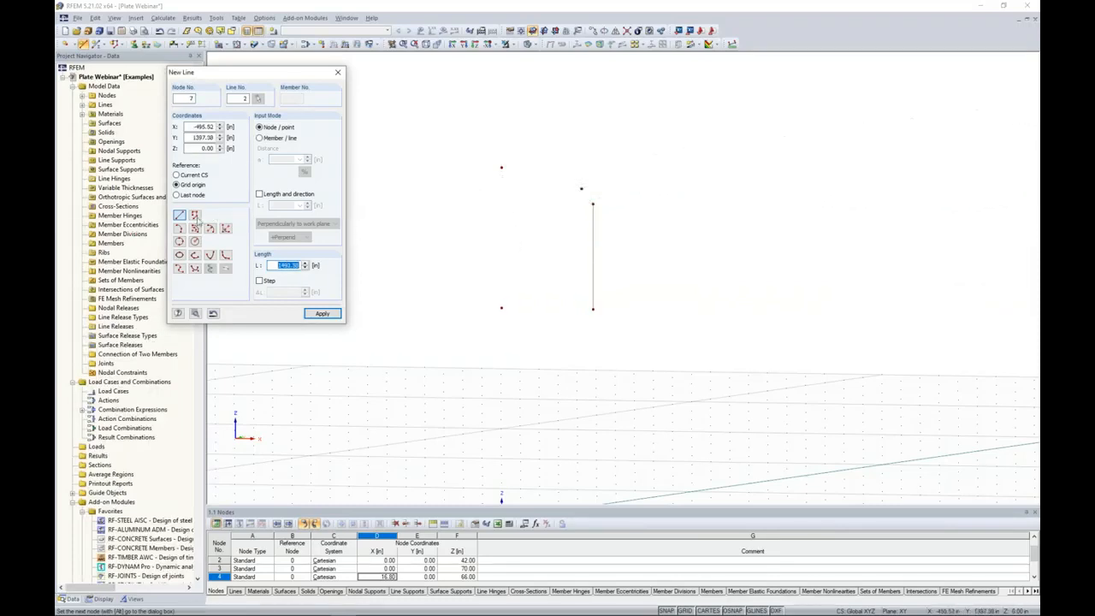
# Begin an arc via edge nodes and radius, running from node 5 to node 4.
pyautogui.click(210, 228)
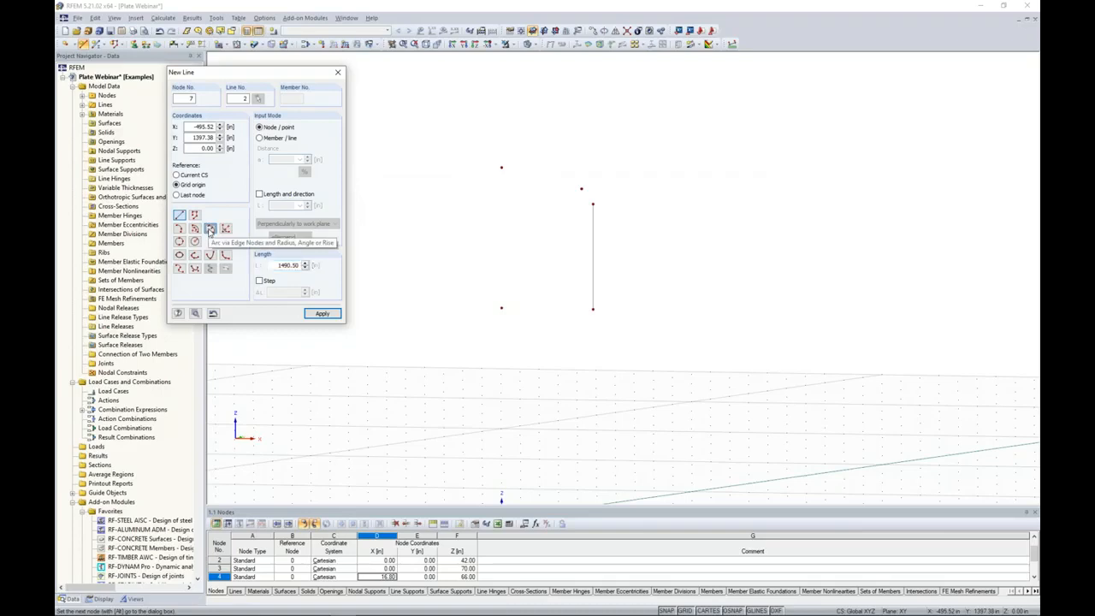
pyautogui.click(593, 204)
pyautogui.click(582, 189)
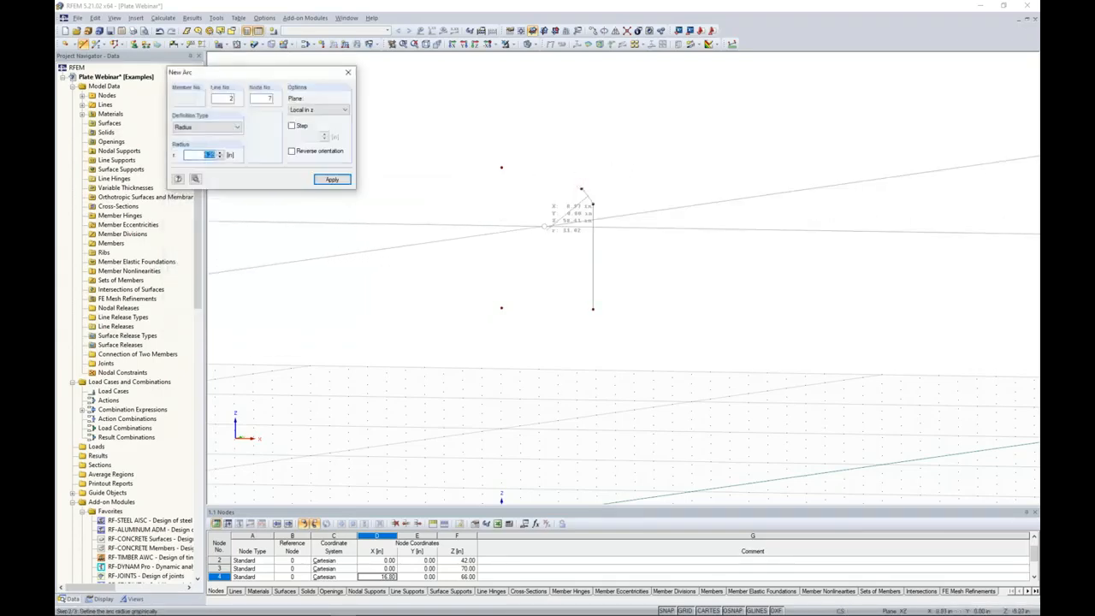
pyautogui.moveTo(564, 226)
pyautogui.keyDown('ctrl'); pyautogui.mouseDown(button='middle')
pyautogui.moveTo(520, 247)
pyautogui.moveTo(569, 245)
pyautogui.moveTo(581, 226)
pyautogui.mouseUp(button='middle'); pyautogui.keyUp('ctrl')
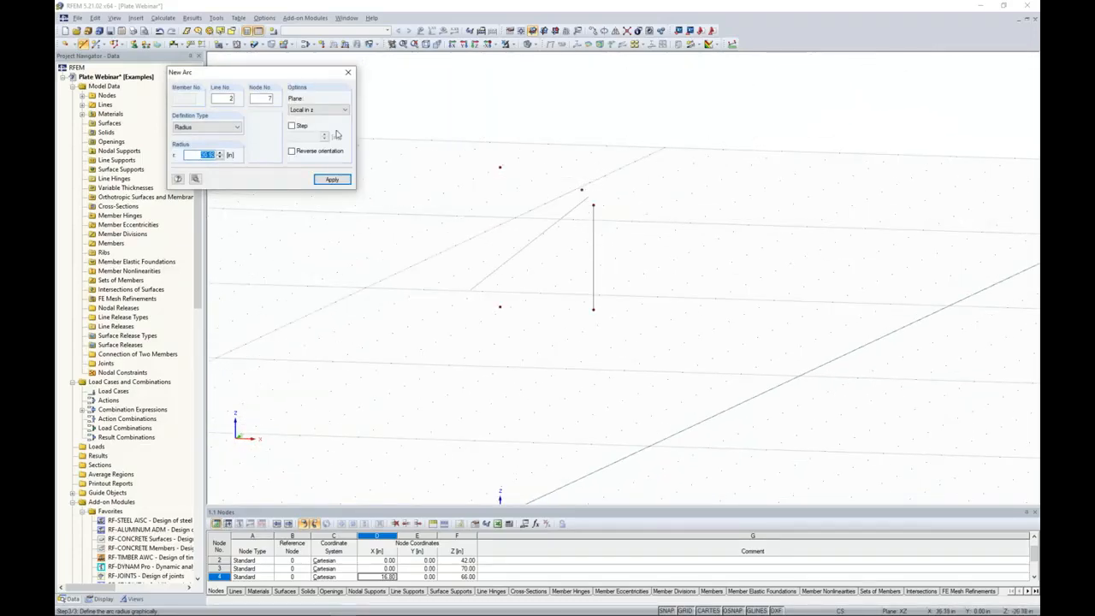
# Try the arc in the Local in y plane and set its plane back to Local in z.
pyautogui.click(318, 109)
pyautogui.click(313, 126)
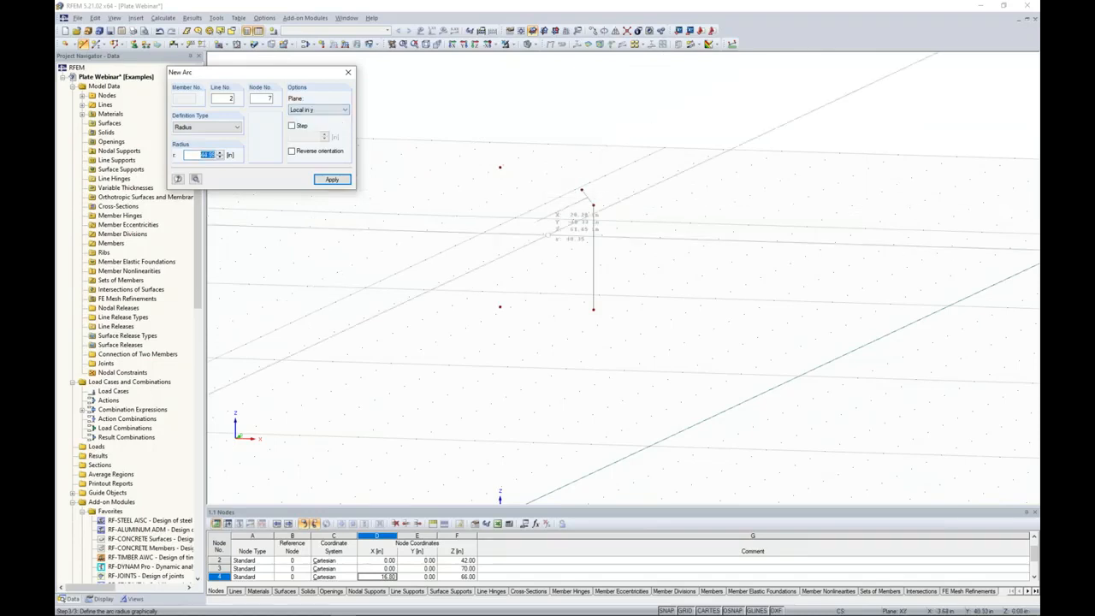
pyautogui.keyDown('ctrl'); pyautogui.moveTo(606, 223); pyautogui.dragTo(535, 243, button='middle'); pyautogui.keyUp('ctrl')
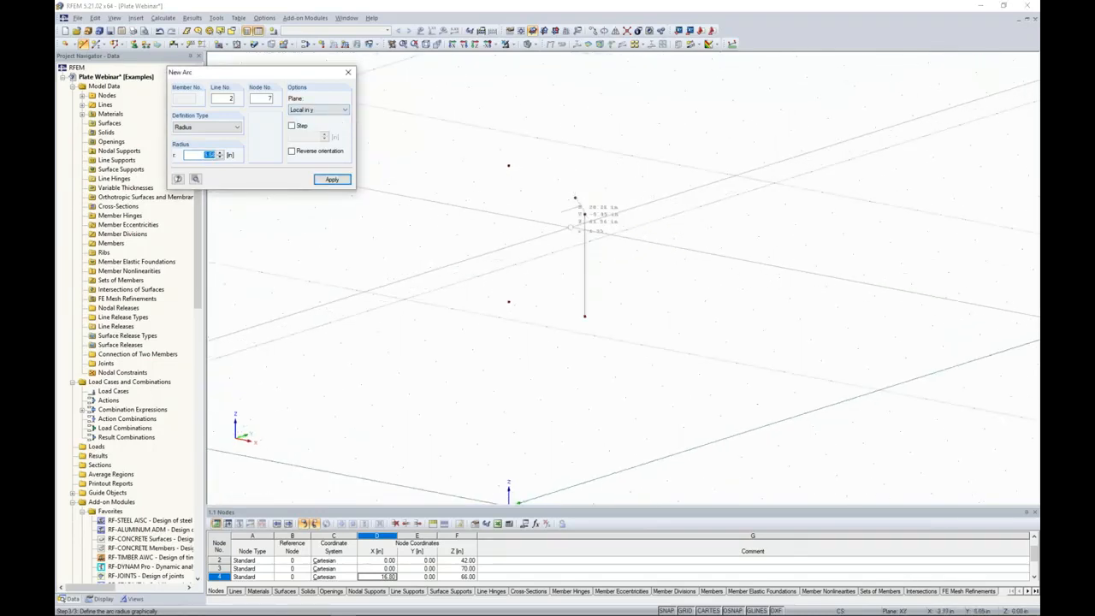
pyautogui.click(321, 111)
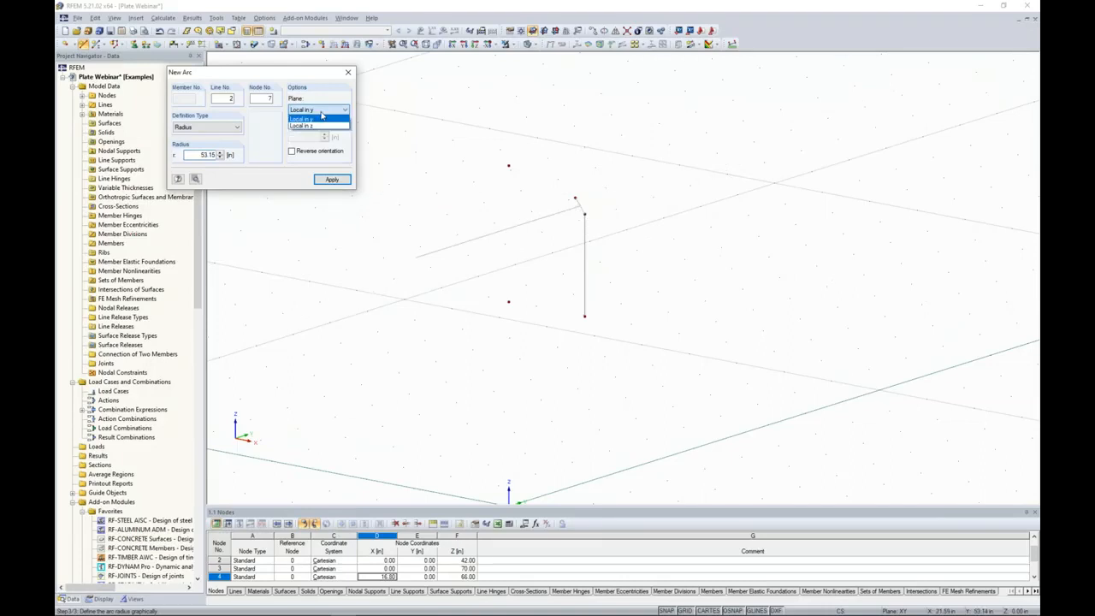
pyautogui.click(301, 126)
# Set the corner arc's radius to 5 in and create it between nodes 5 and 4.
pyautogui.keyDown('ctrl'); pyautogui.moveTo(564, 224); pyautogui.dragTo(603, 222, button='middle'); pyautogui.keyUp('ctrl')
pyautogui.scroll(-1, 603, 222)
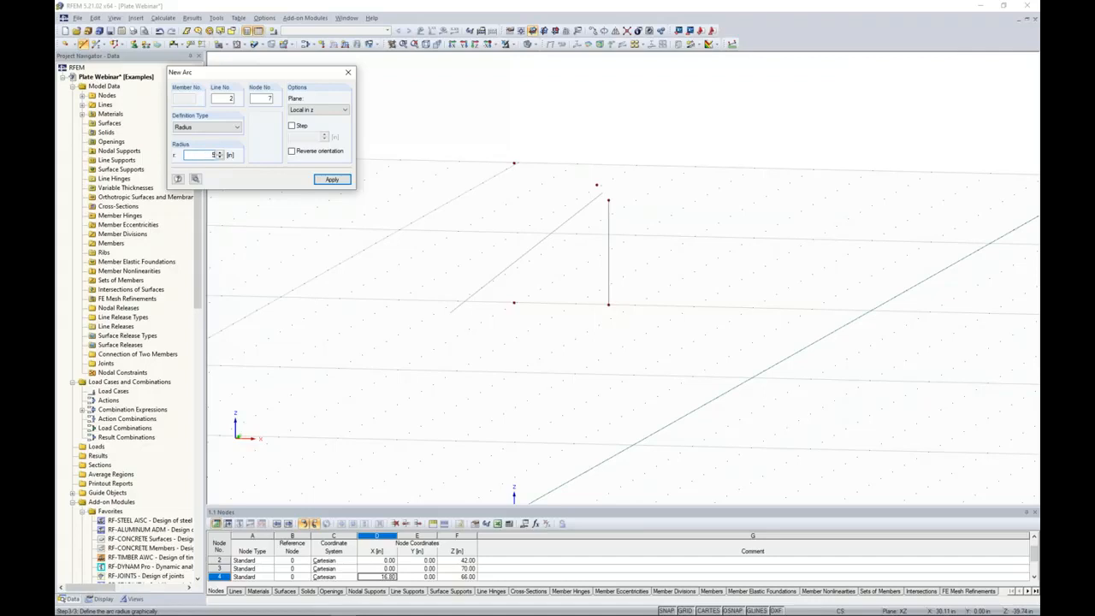
pyautogui.press('Return')
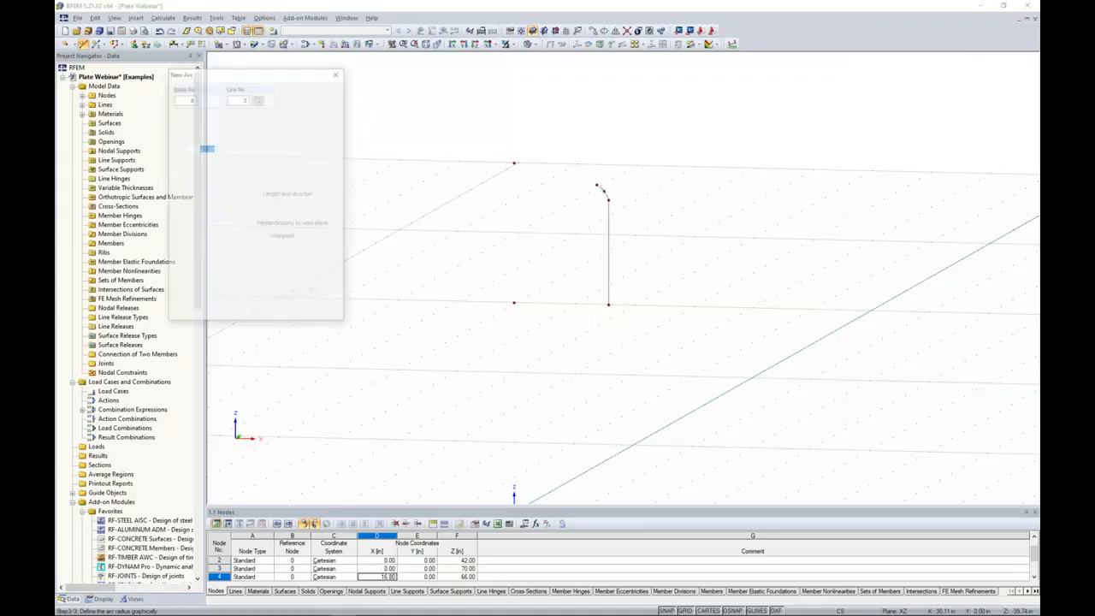
# Draw a second arc by edge nodes and radius from node 4 to node 3, in the Local in z plane.
pyautogui.scroll(3, 615, 193)
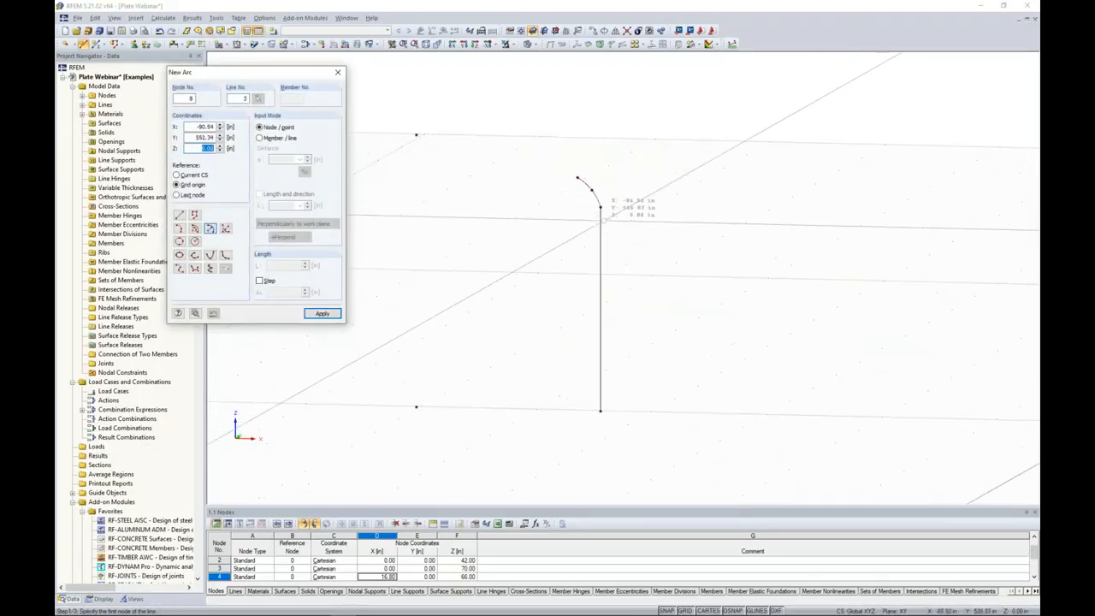
pyautogui.moveTo(578, 178); pyautogui.dragTo(657, 202, button='middle')
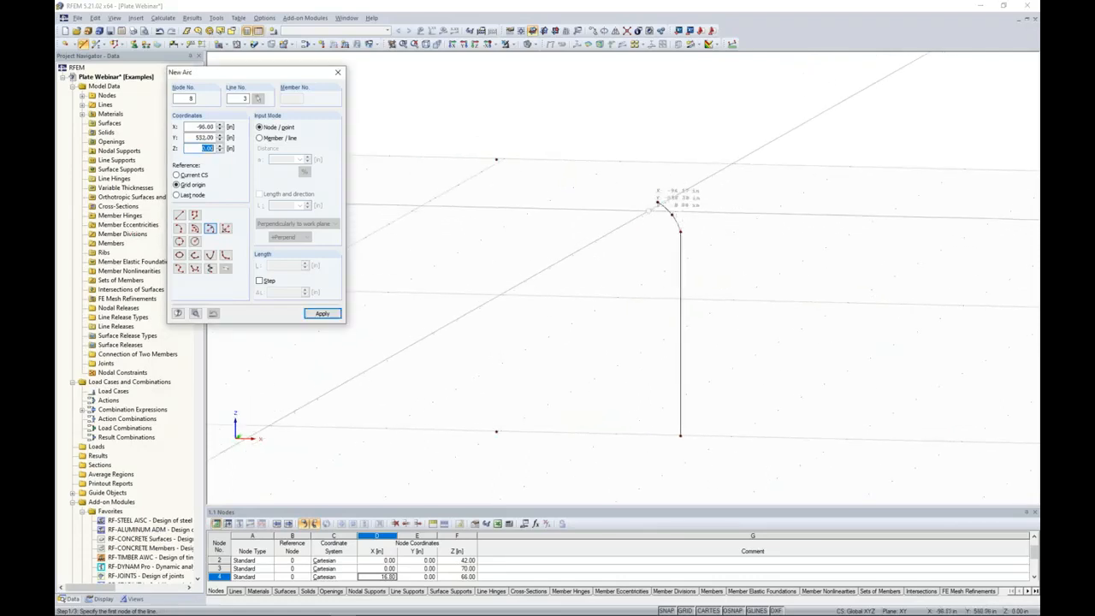
pyautogui.click(657, 202)
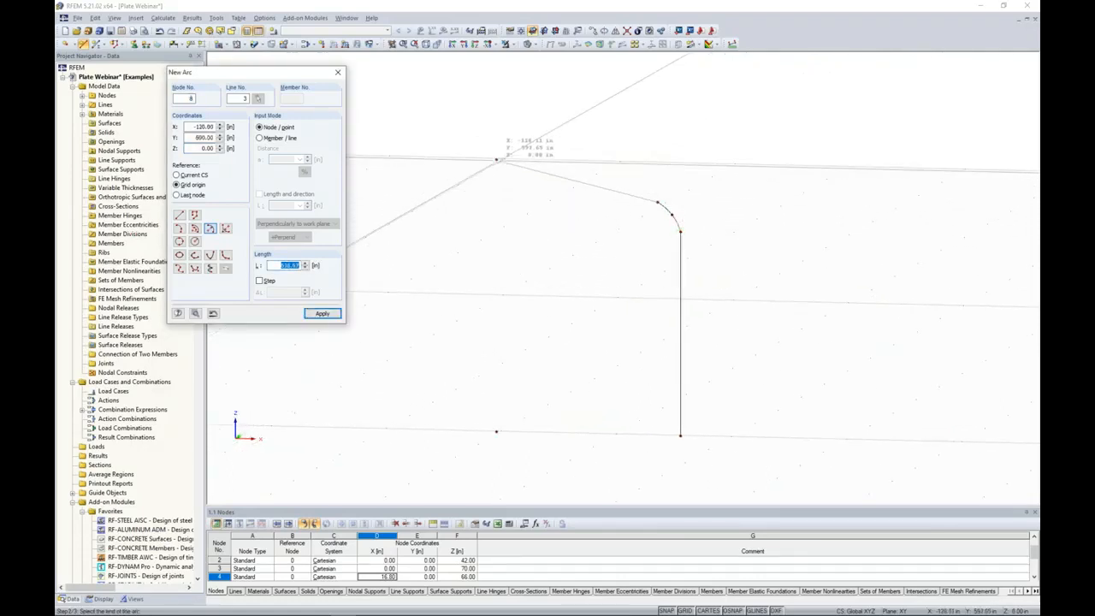
pyautogui.click(496, 160)
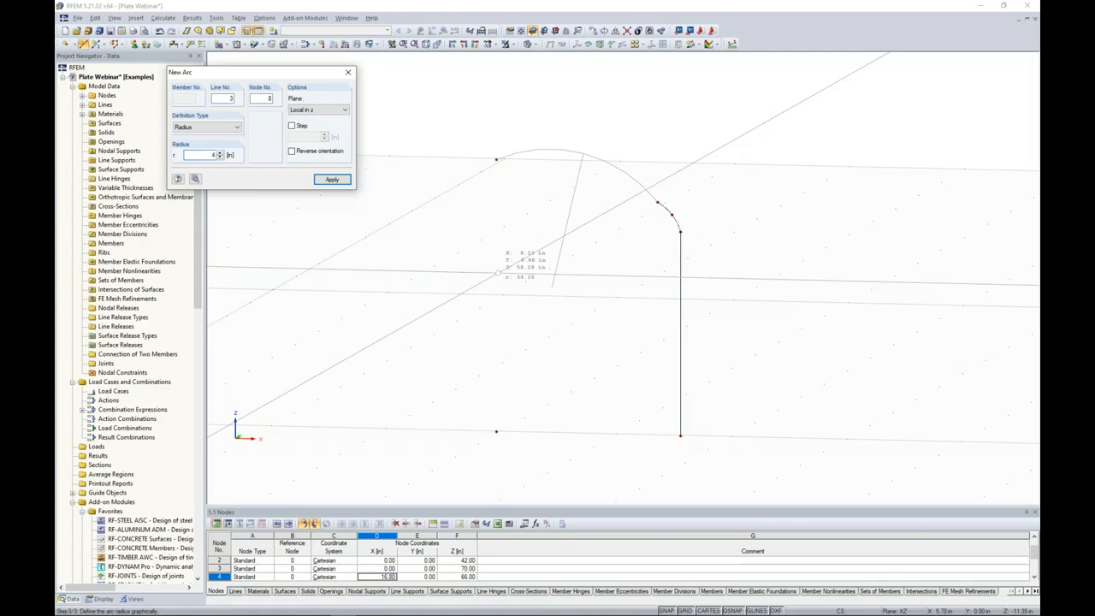
pyautogui.click(498, 272)
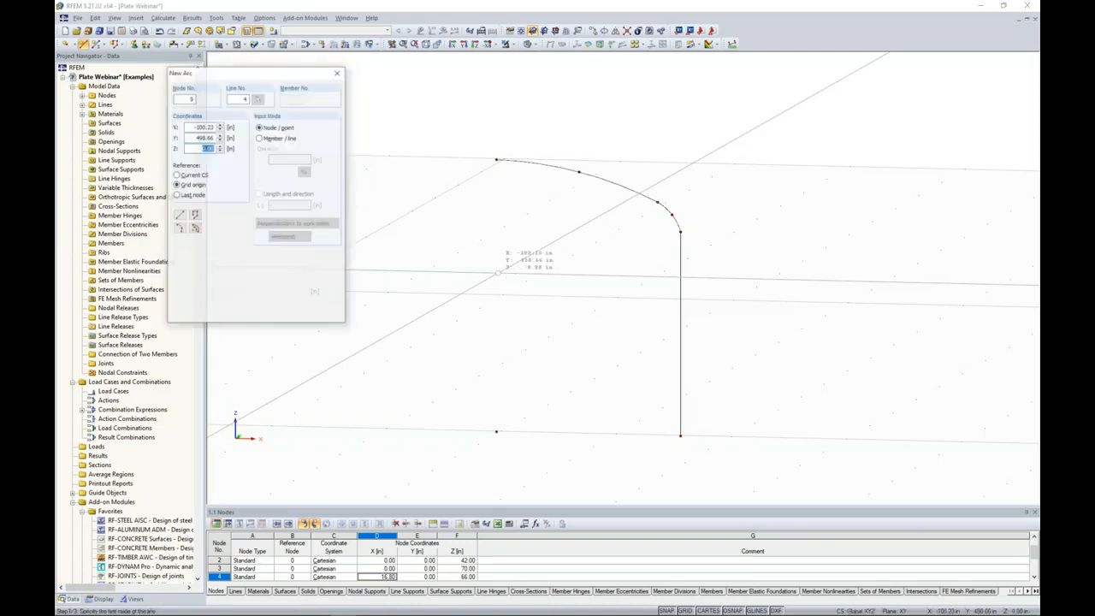
pyautogui.press('Escape')
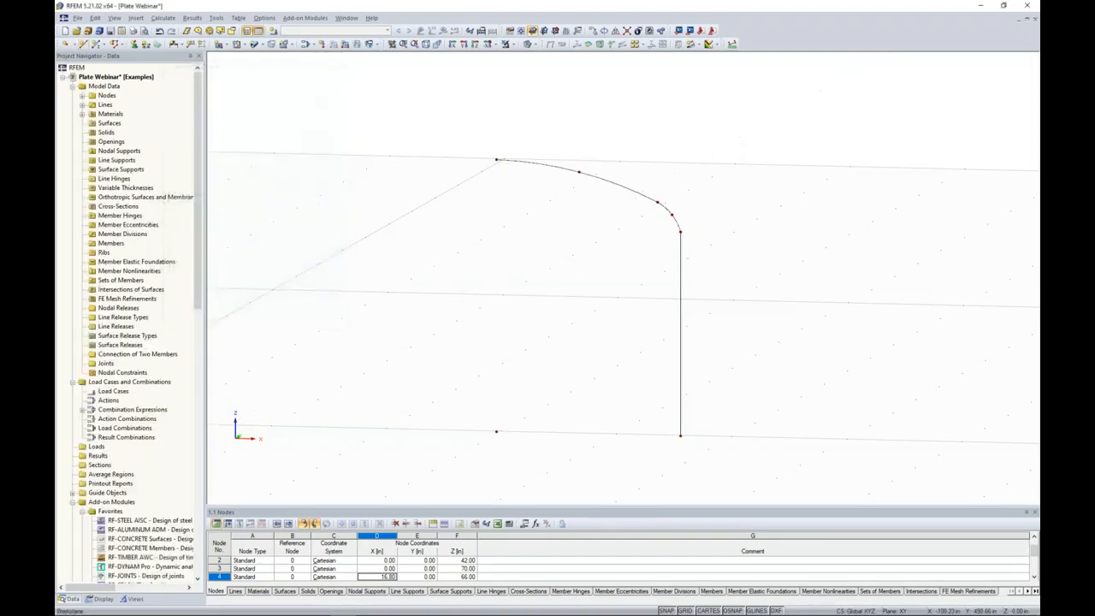
# Select all nodes and lines of the half profile and set up a mirrored copy about a plane parallel to X-Y.
pyautogui.scroll(-1, 514, 299)
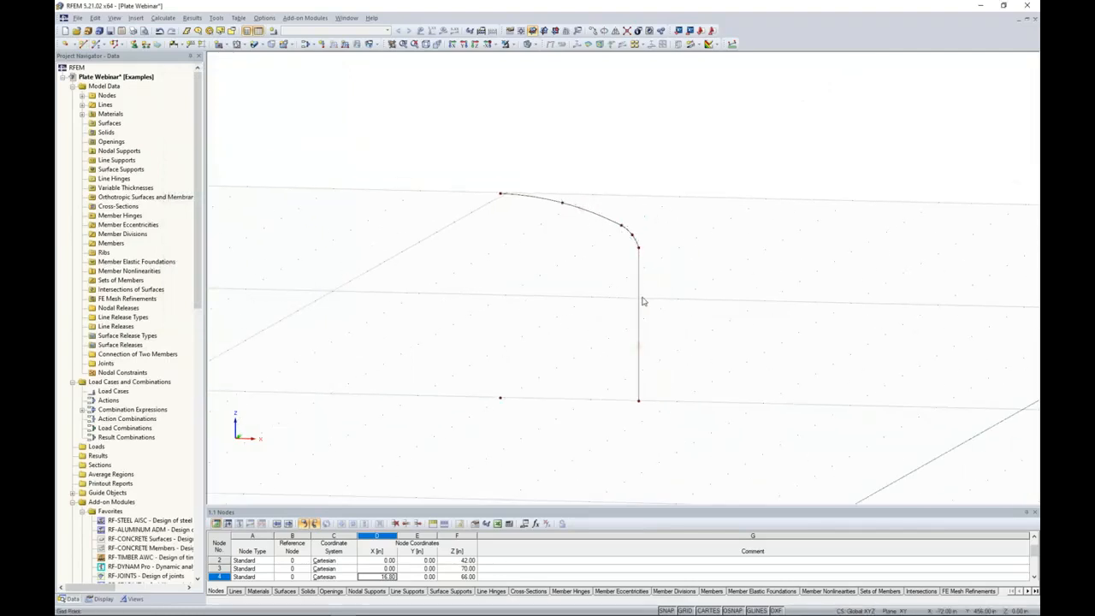
pyautogui.scroll(-1, 565, 335)
pyautogui.scroll(-1, 564, 335)
pyautogui.keyDown('ctrl'); pyautogui.moveTo(564, 335); pyautogui.dragTo(582, 288, button='middle'); pyautogui.keyUp('ctrl')
pyautogui.moveTo(676, 374); pyautogui.dragTo(485, 172)
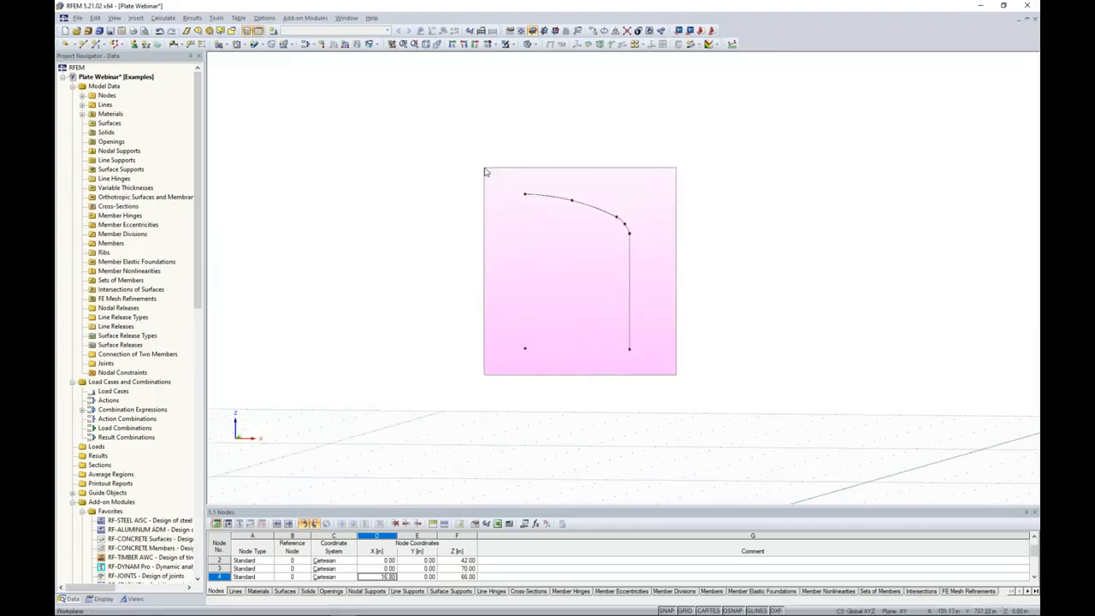
pyautogui.moveTo(485, 172); pyautogui.dragTo(486, 171)
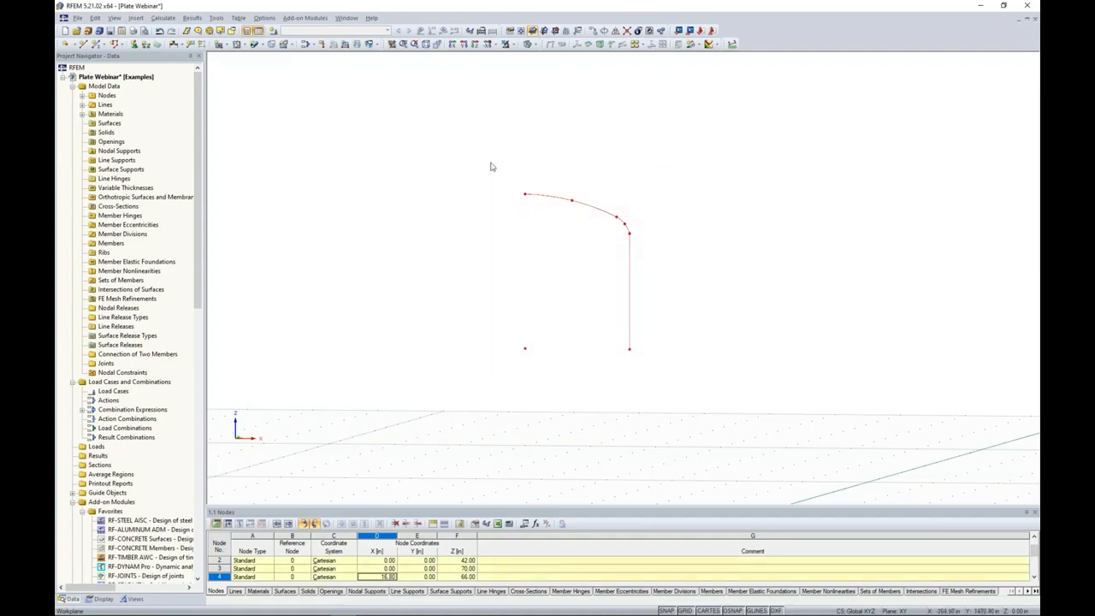
pyautogui.click(615, 32)
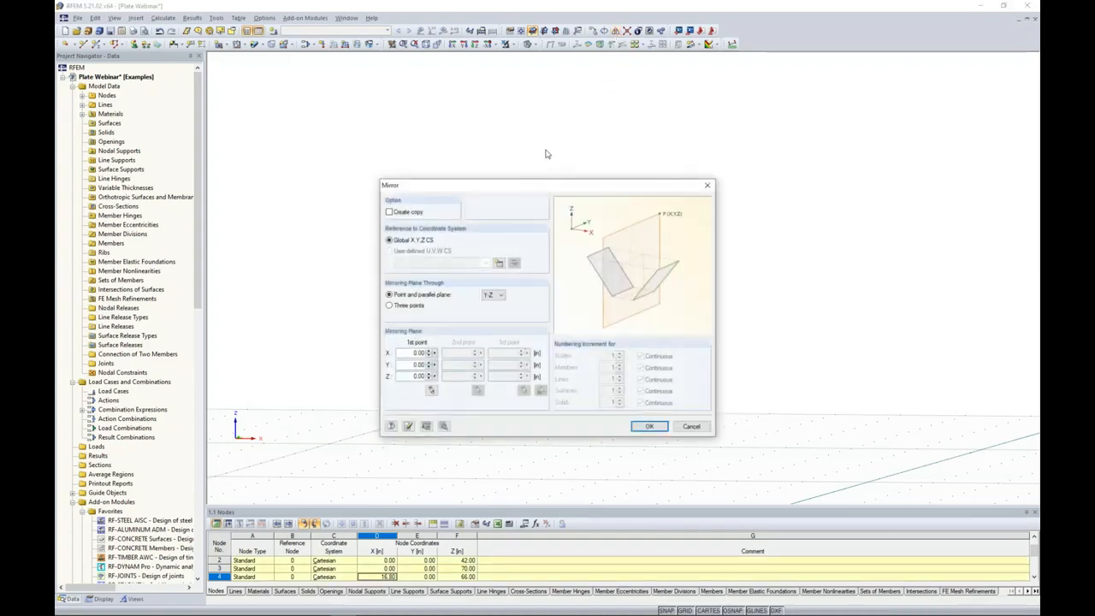
pyautogui.moveTo(531, 189); pyautogui.dragTo(529, 141)
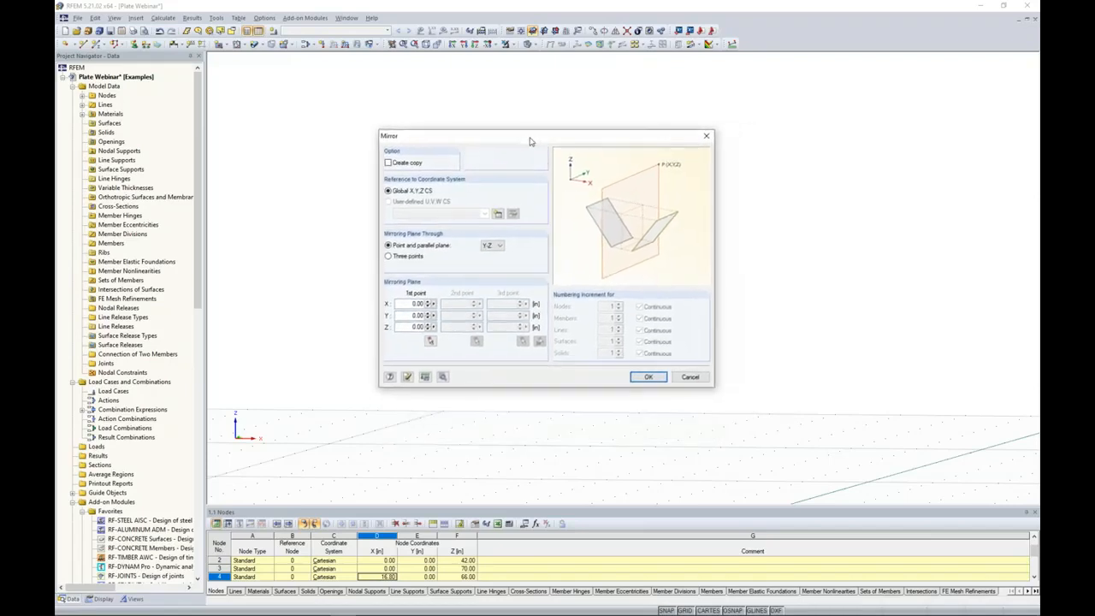
pyautogui.click(389, 162)
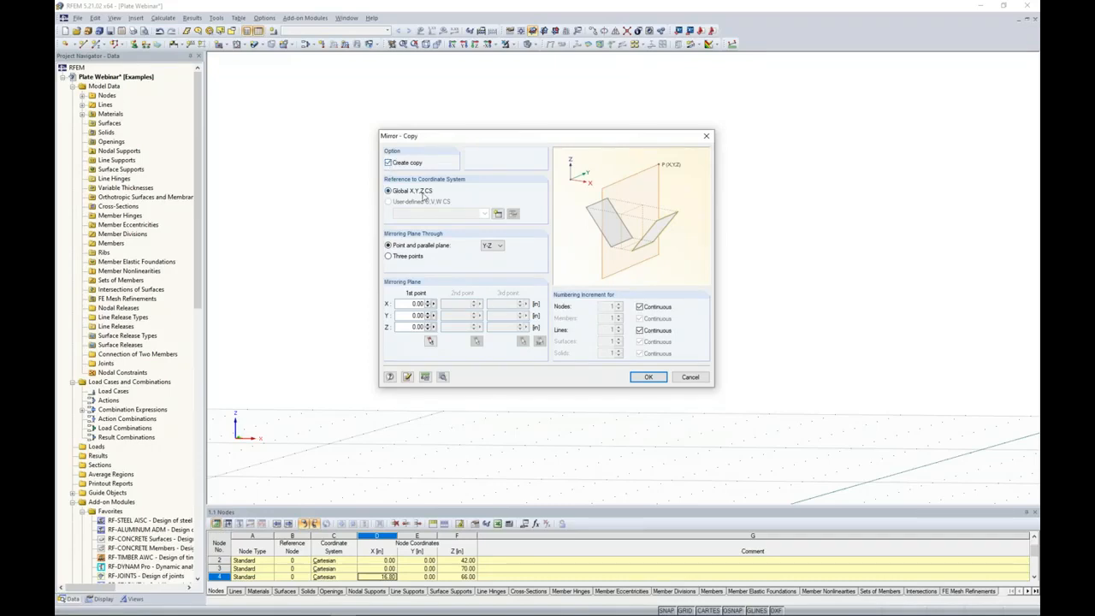
pyautogui.click(494, 246)
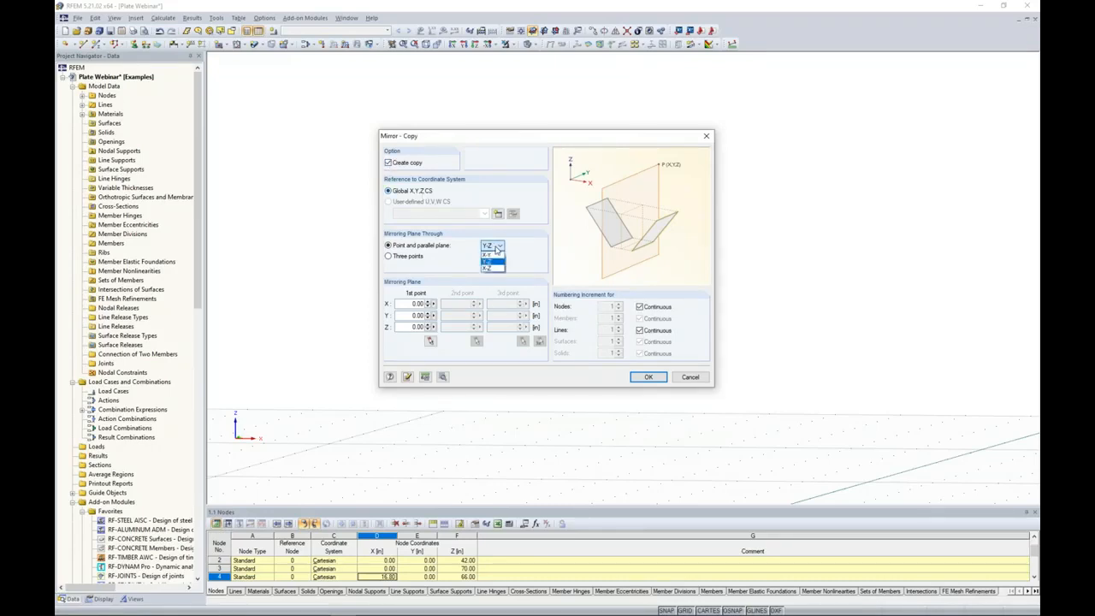
pyautogui.click(491, 254)
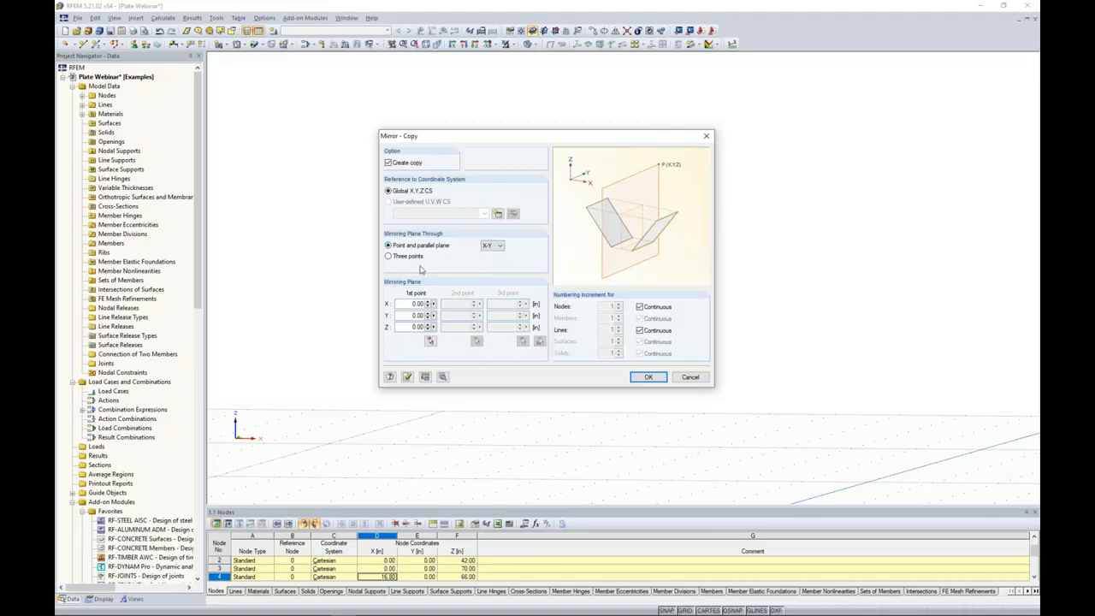
# Pass the mirroring plane through node 2 at Z 42 in and create the mirrored copy.
pyautogui.click(431, 341)
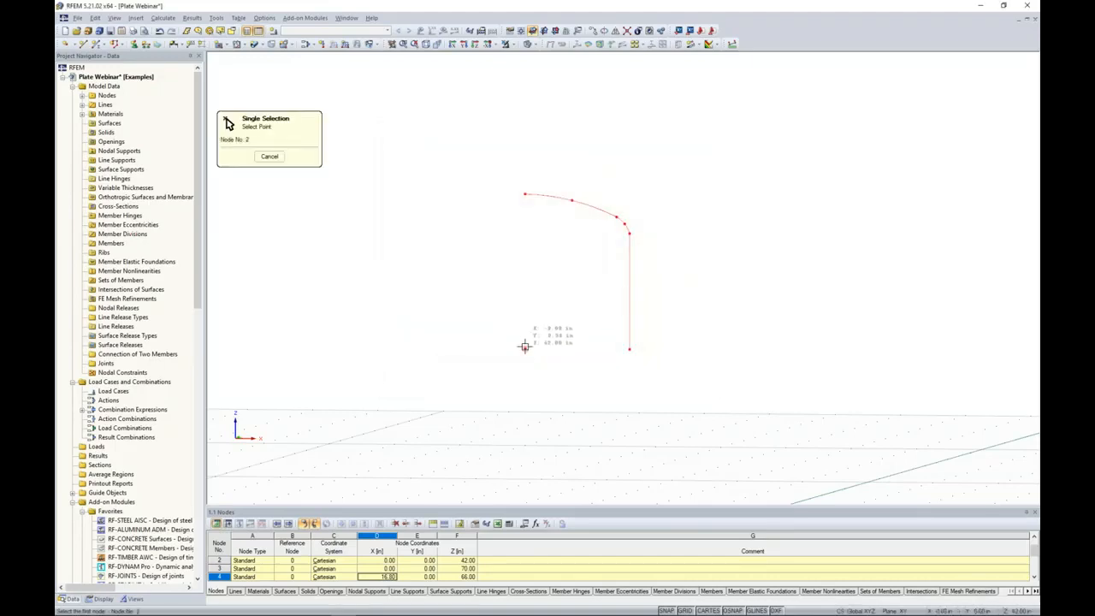
pyautogui.click(524, 345)
pyautogui.moveTo(530, 120); pyautogui.dragTo(698, 122)
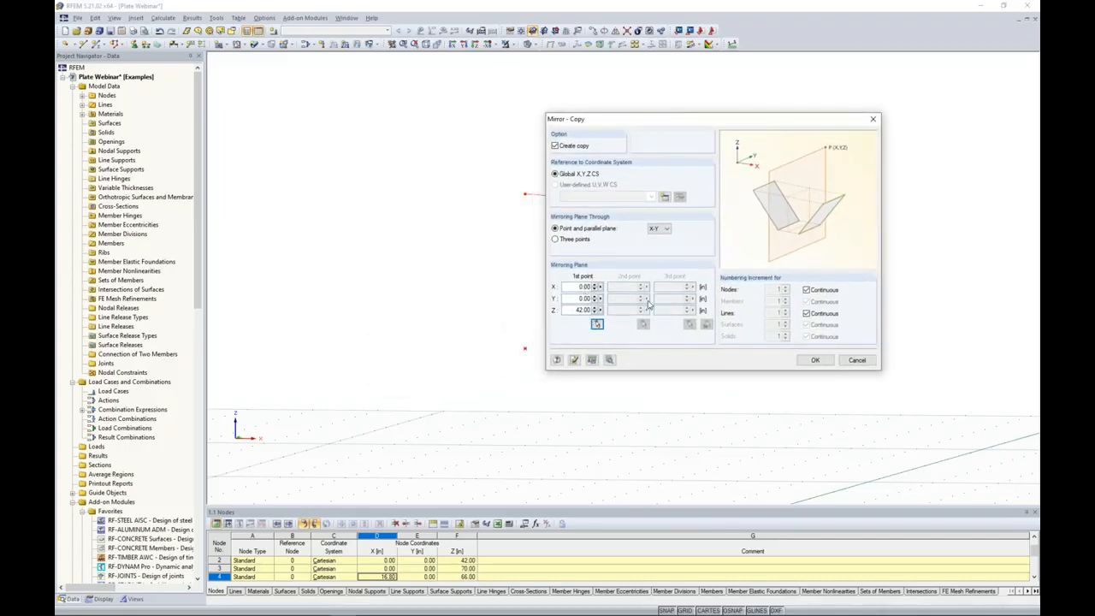
pyautogui.click(812, 360)
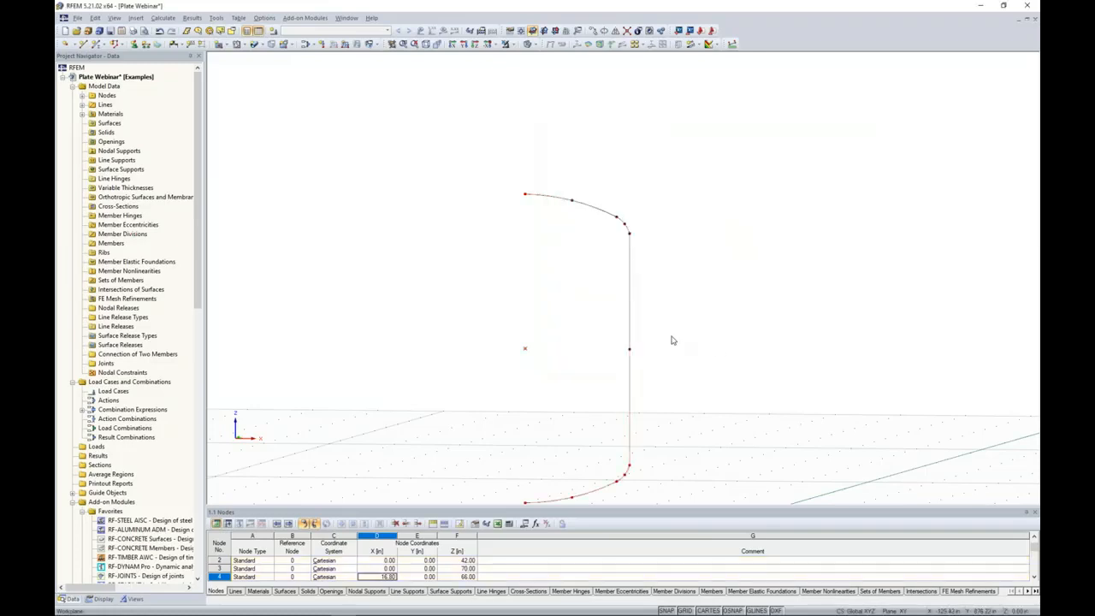
# Delete the node midway along the vertical profile line, merging the two lines joined there.
pyautogui.scroll(-1, 638, 272)
pyautogui.moveTo(653, 347)
pyautogui.keyDown('ctrl'); pyautogui.mouseDown(button='middle')
pyautogui.moveTo(677, 328)
pyautogui.moveTo(657, 330)
pyautogui.mouseUp(button='middle'); pyautogui.keyUp('ctrl')
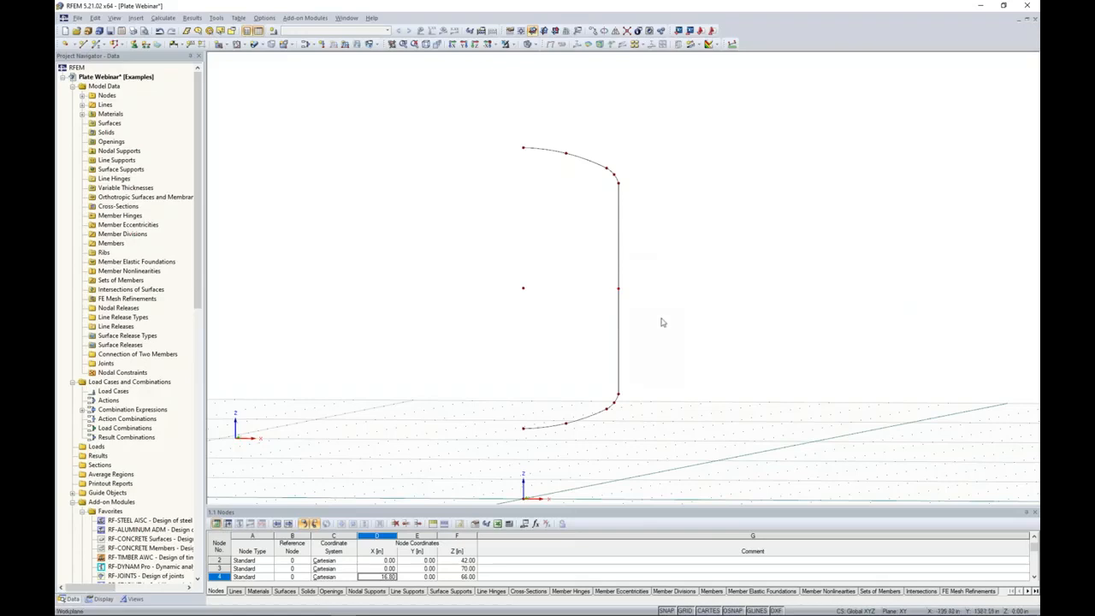
pyautogui.rightClick(618, 288)
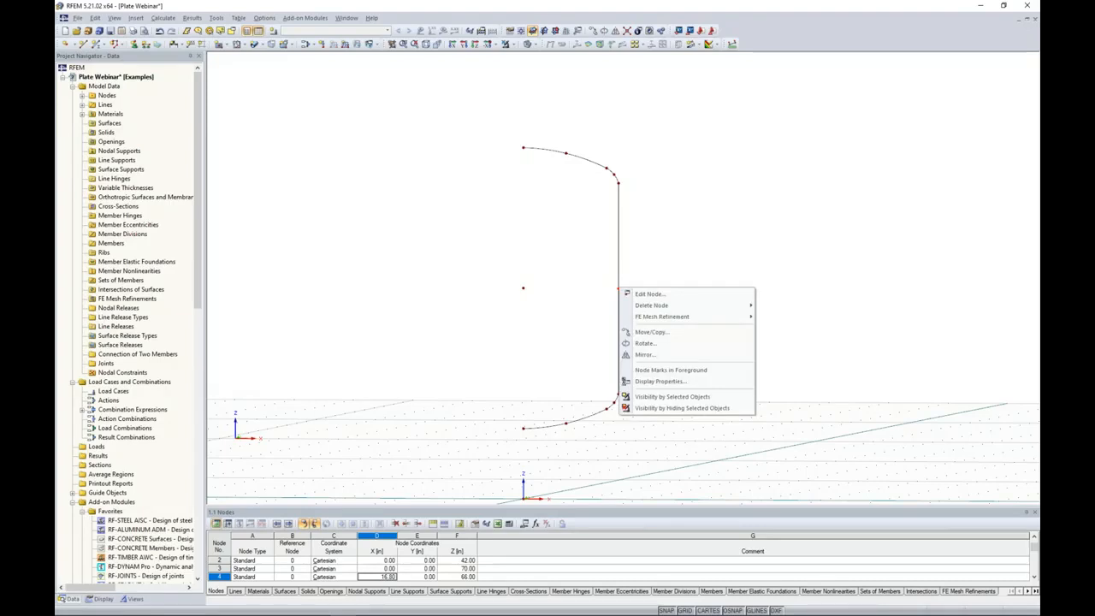
pyautogui.moveTo(684, 308)
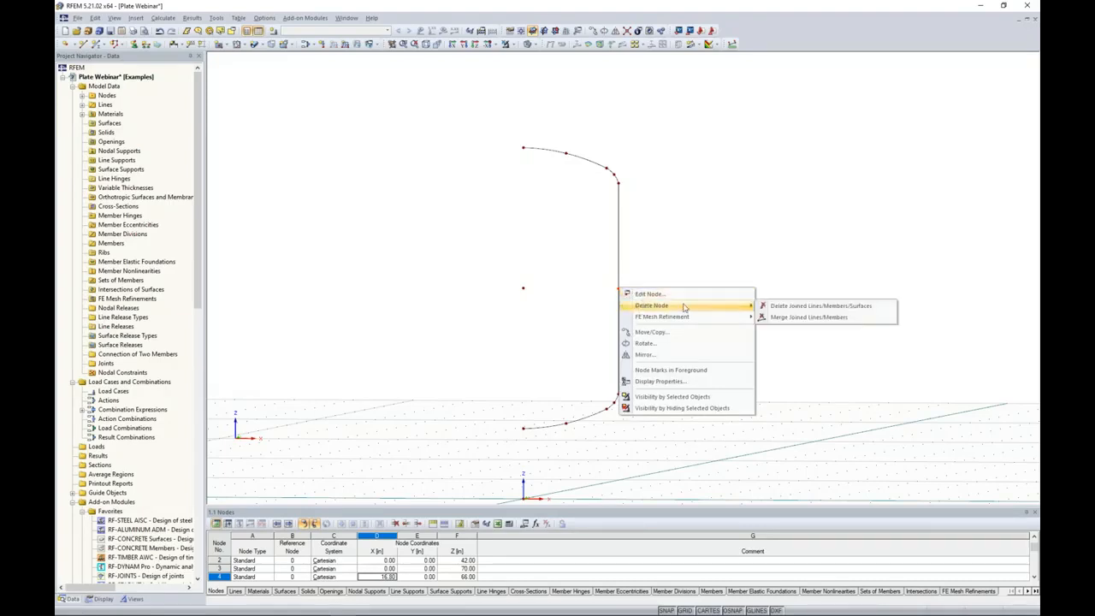
pyautogui.click(782, 319)
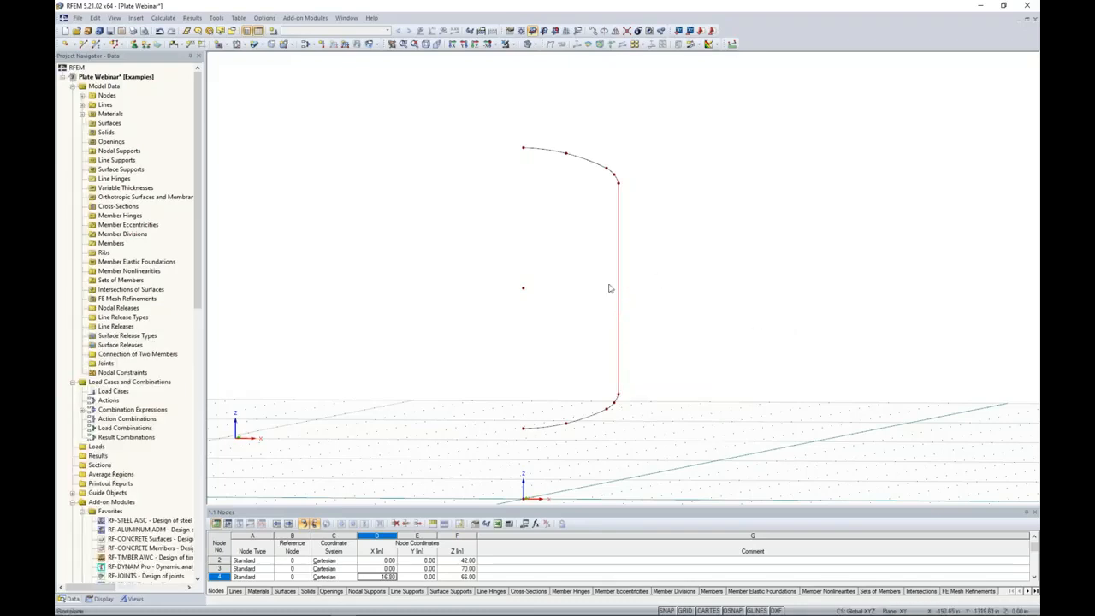
# Select the entire profile and set up a rotated copy with 3 copies at 120° about a Z-parallel axis.
pyautogui.scroll(-1, 671, 312)
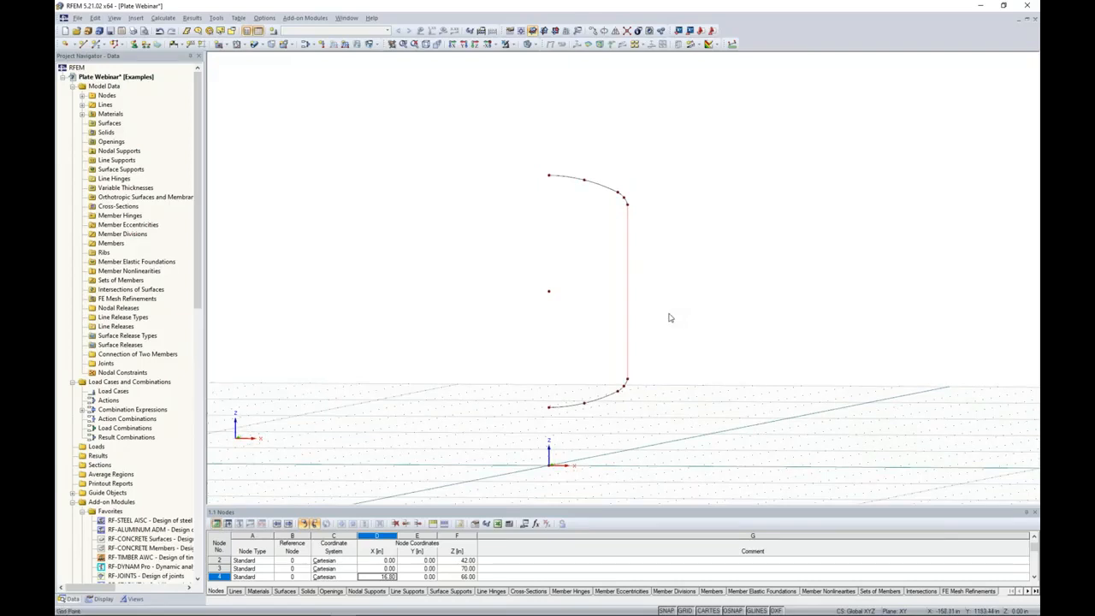
pyautogui.moveTo(668, 345); pyautogui.dragTo(671, 324, button='middle')
pyautogui.moveTo(682, 413); pyautogui.dragTo(487, 124)
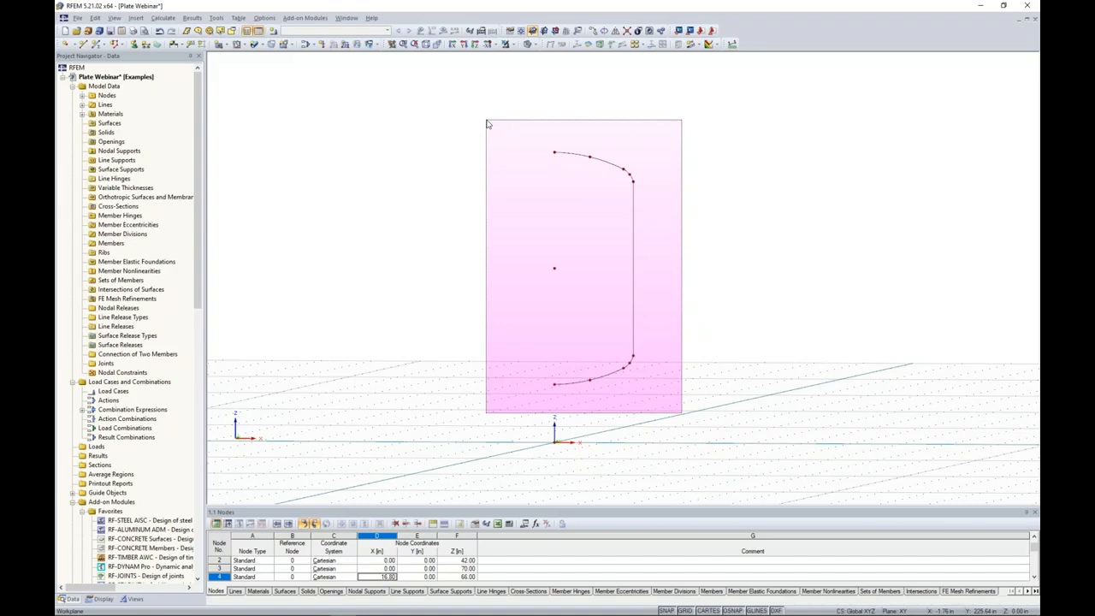
pyautogui.moveTo(487, 124); pyautogui.dragTo(488, 125)
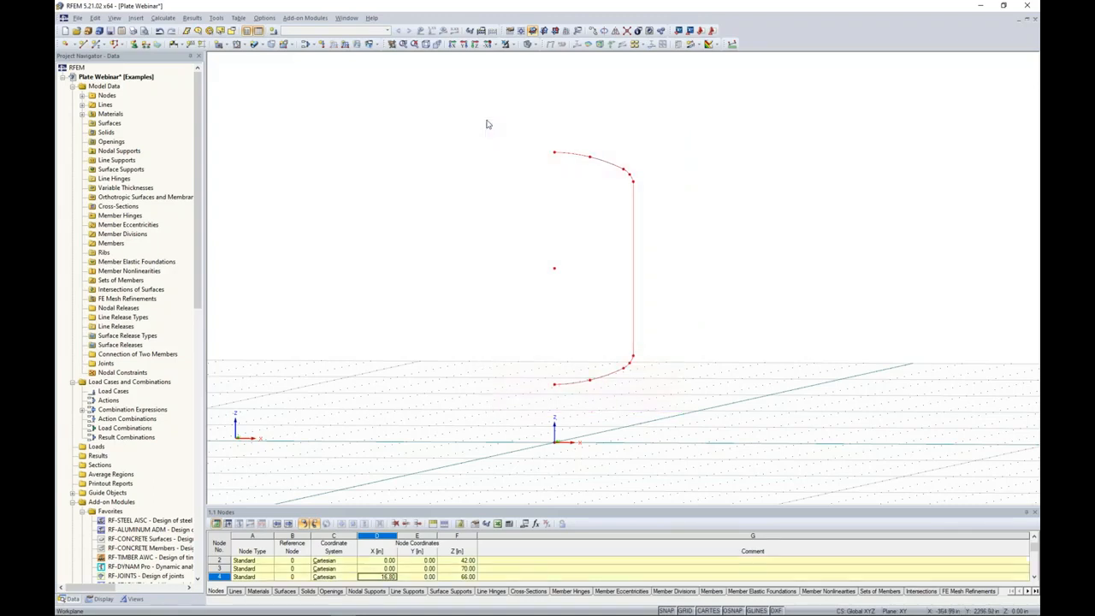
pyautogui.click(605, 31)
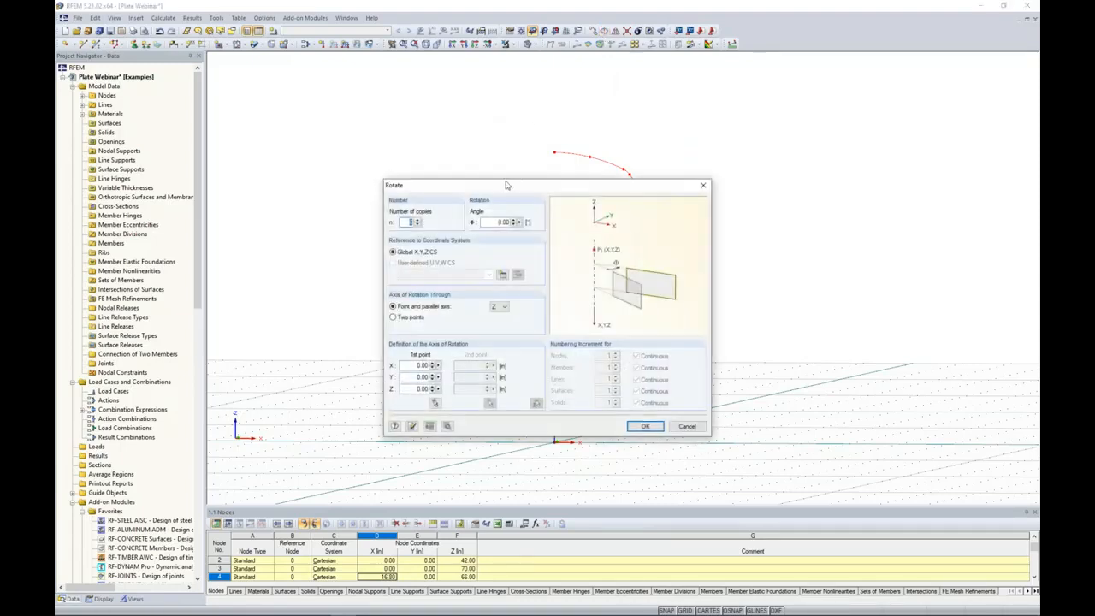
pyautogui.write('3')
pyautogui.moveTo(491, 222); pyautogui.dragTo(536, 225)
pyautogui.write('120')
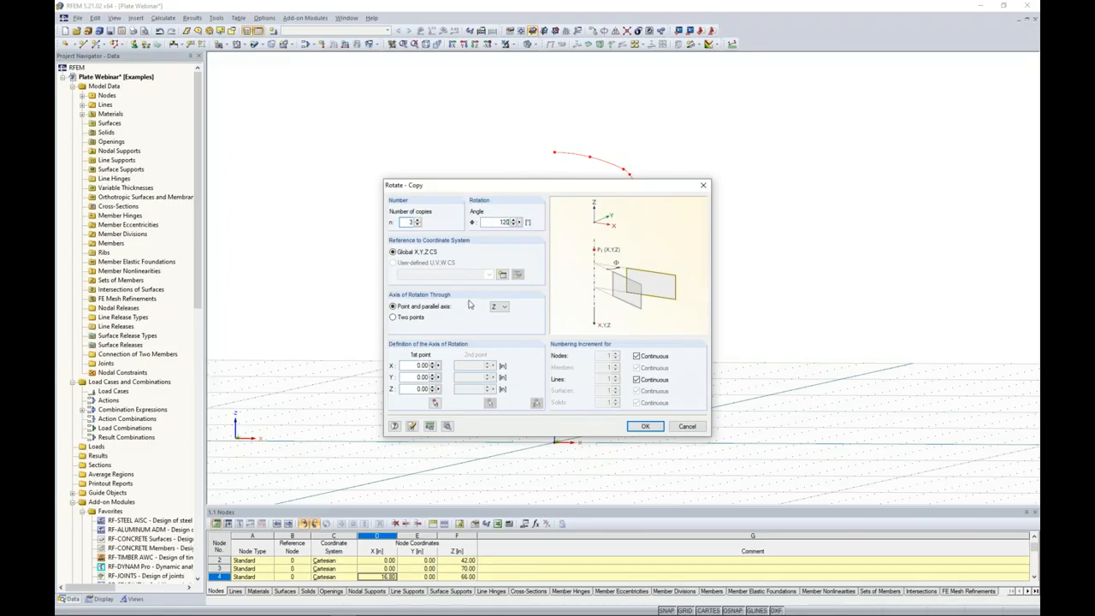
# Pass the rotation axis through the centre node at Z 42 in and create the copies with new surfaces between the selected lines.
pyautogui.click(435, 402)
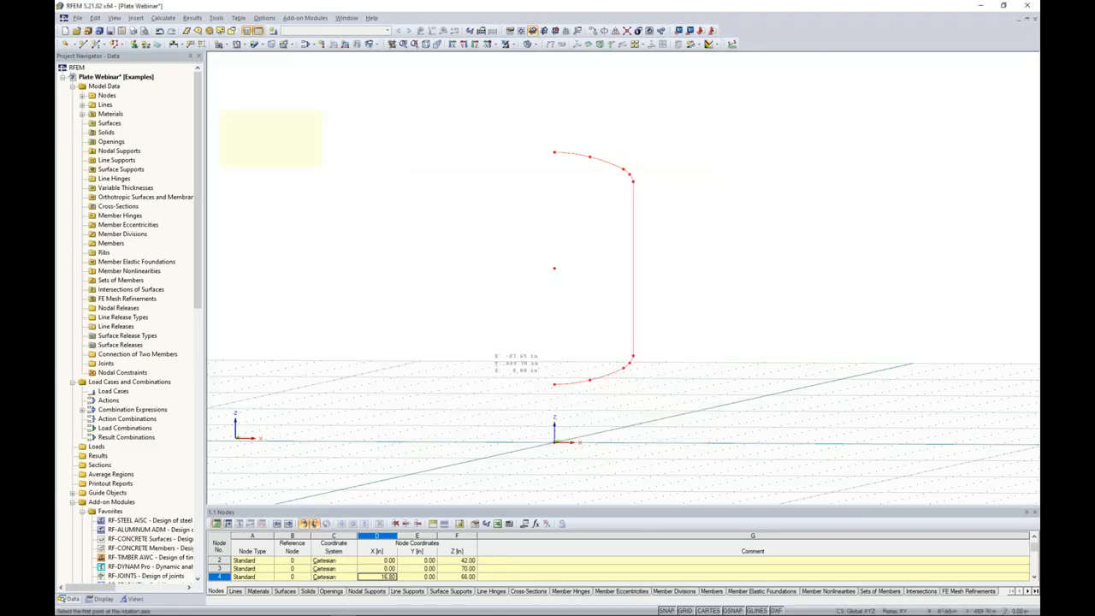
pyautogui.click(556, 269)
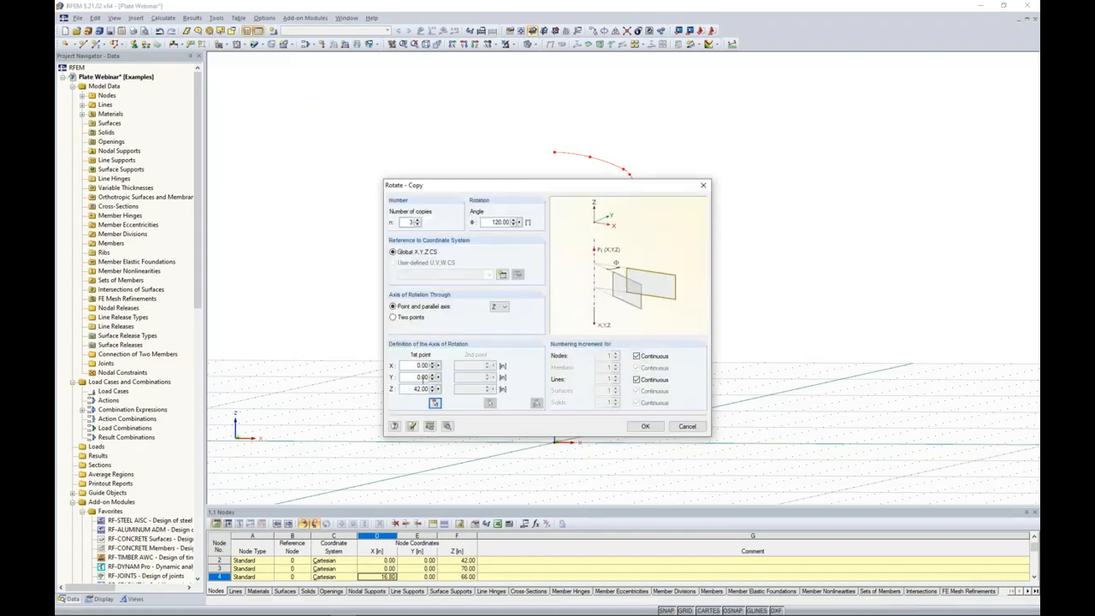
pyautogui.click(447, 425)
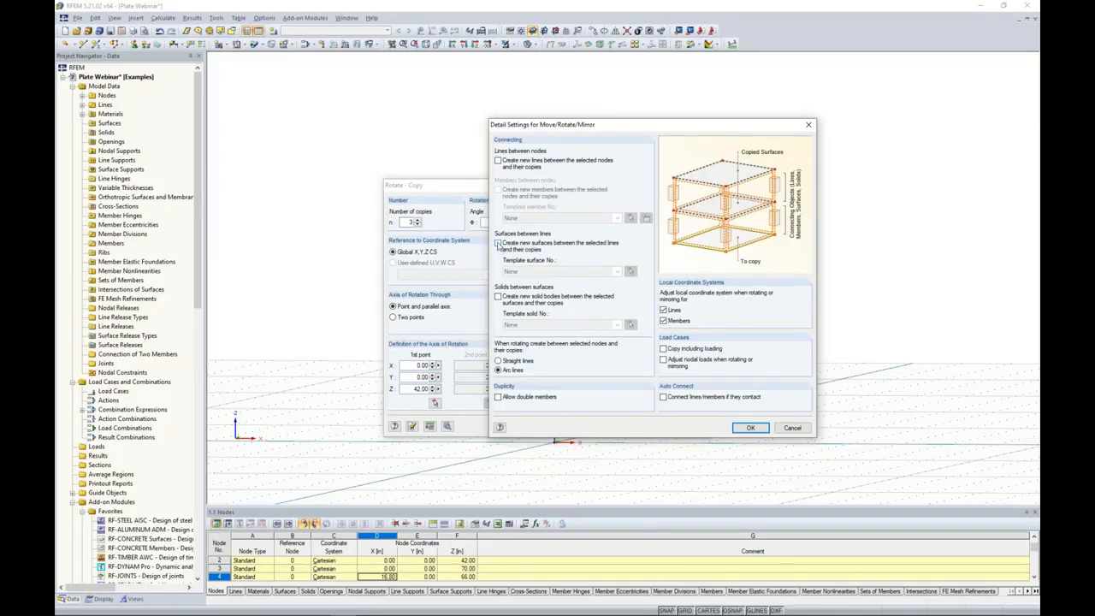
pyautogui.click(498, 244)
pyautogui.click(750, 428)
pyautogui.click(645, 426)
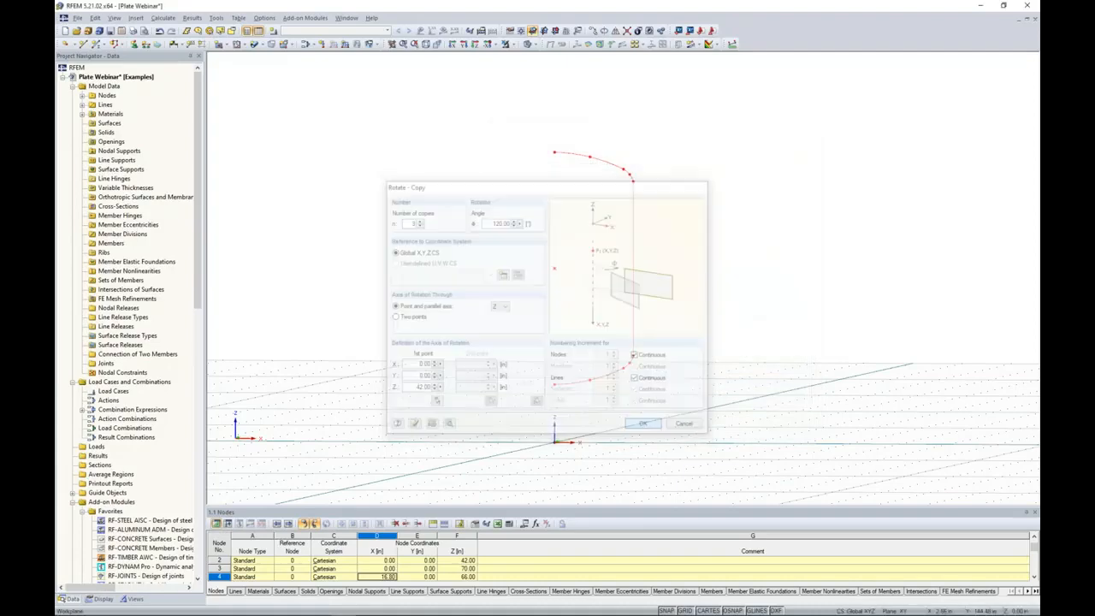
# Select the whole vessel and set the stiffness of surfaces 1-15 to Standard.
pyautogui.scroll(-2, 685, 306)
pyautogui.keyDown('ctrl'); pyautogui.moveTo(684, 305); pyautogui.dragTo(648, 325, button='middle'); pyautogui.keyUp('ctrl')
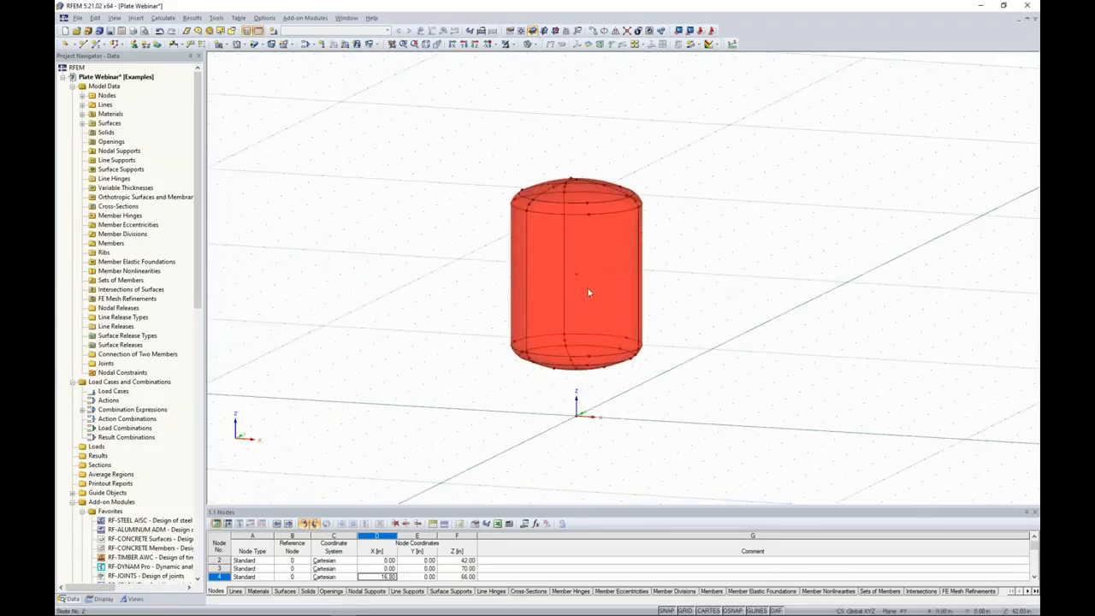
pyautogui.moveTo(678, 382); pyautogui.dragTo(469, 130)
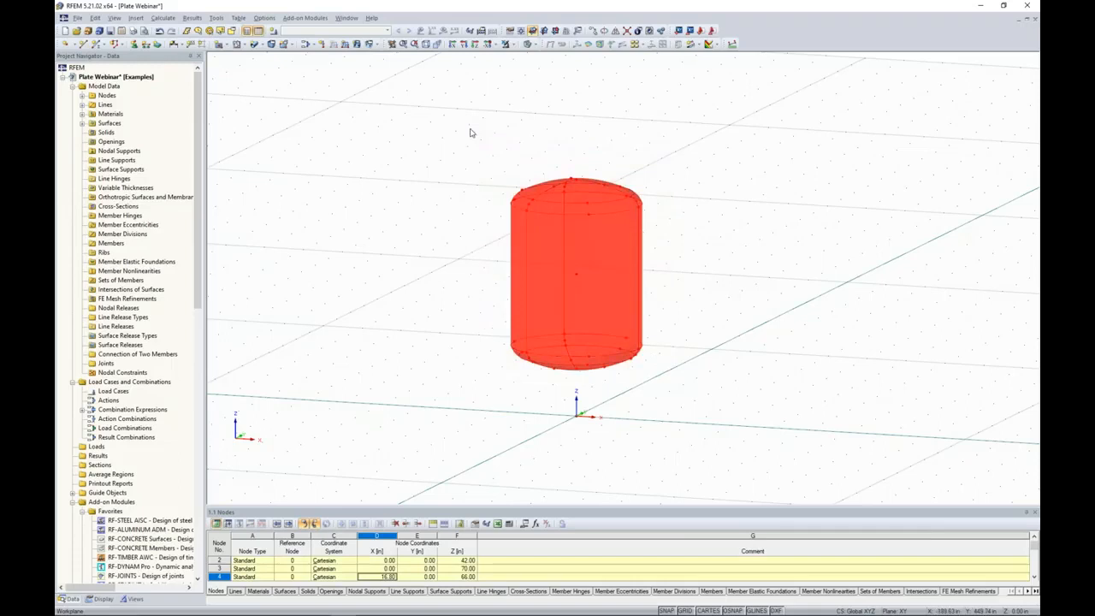
pyautogui.scroll(3, 599, 282)
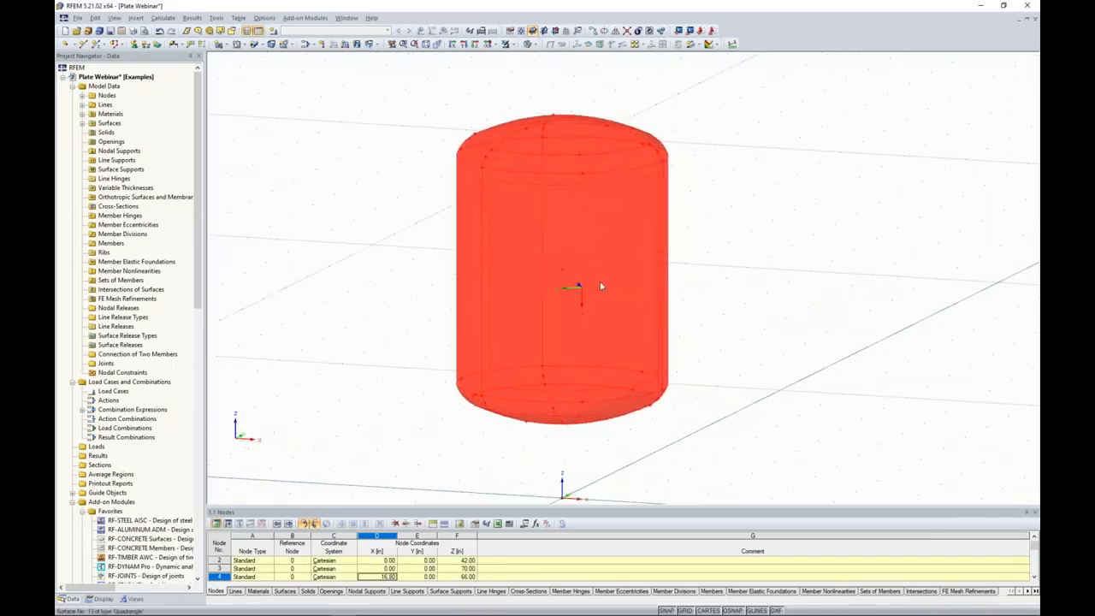
pyautogui.doubleClick(600, 284)
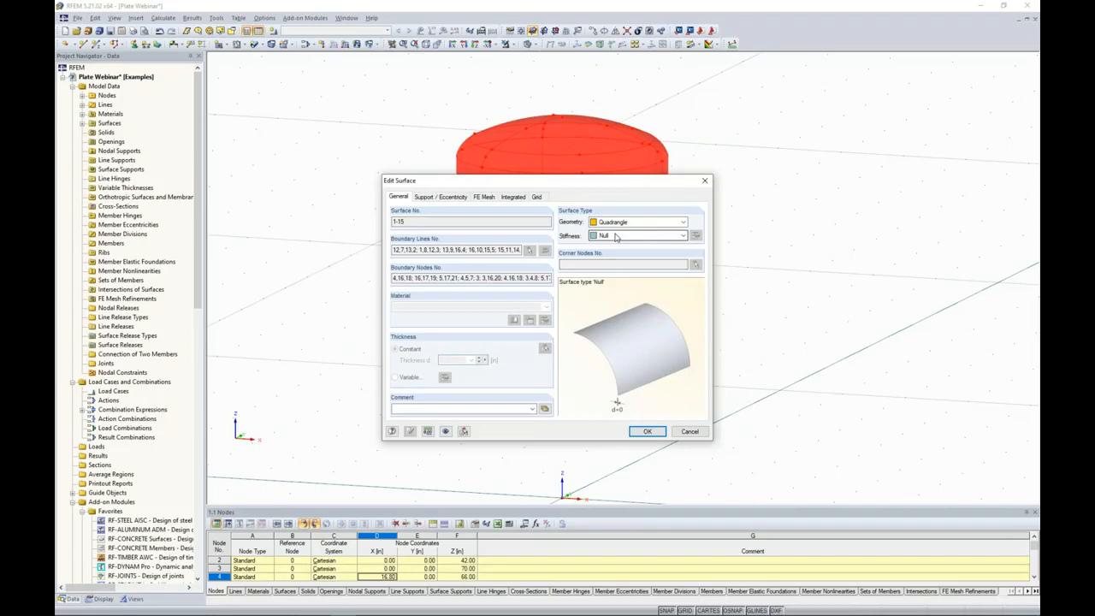
pyautogui.click(615, 236)
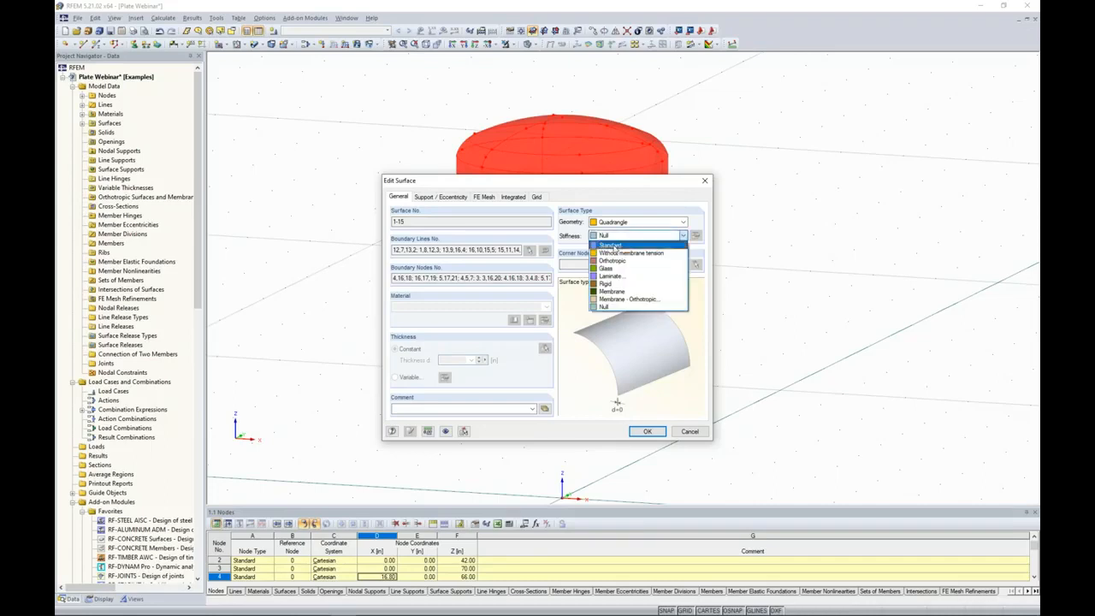
pyautogui.click(613, 247)
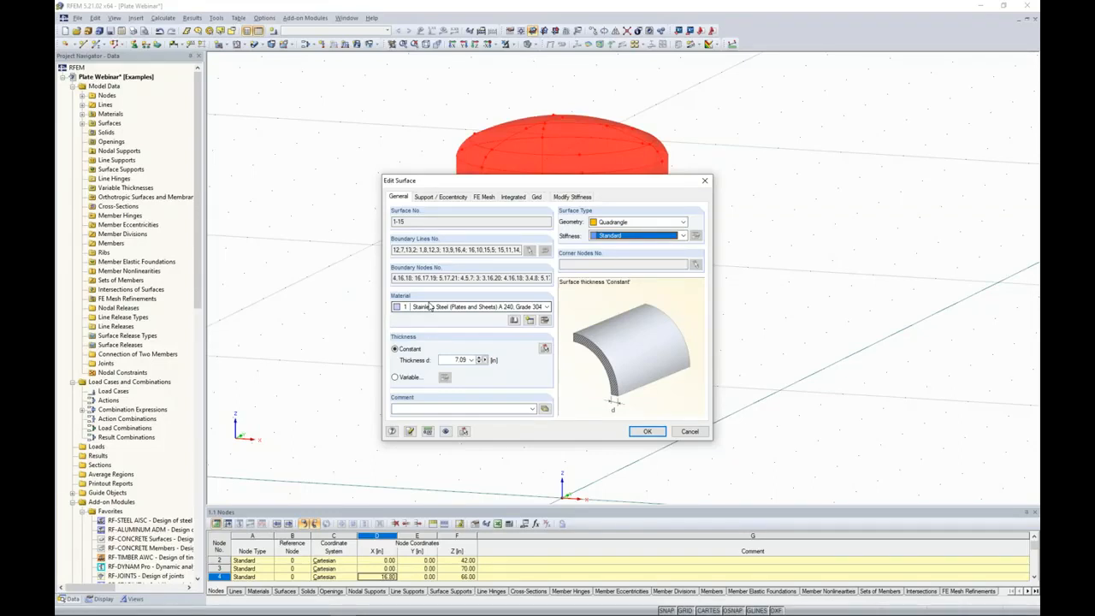
# Browse the material library's ASTM stainless steels under ASME B31.3-2010 and search for "a 240".
pyautogui.click(514, 321)
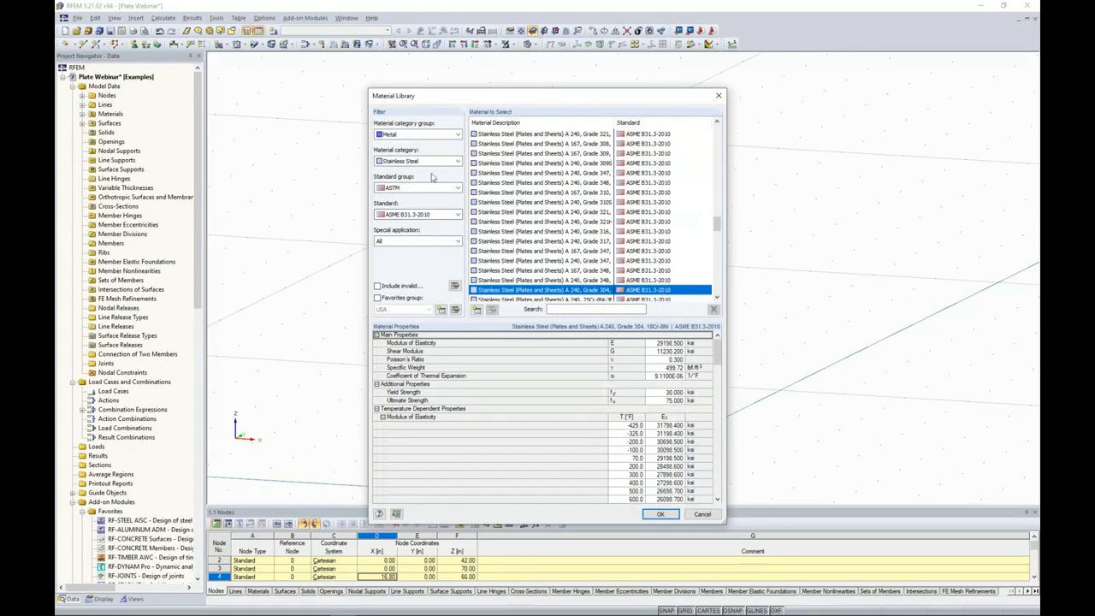
pyautogui.click(412, 135)
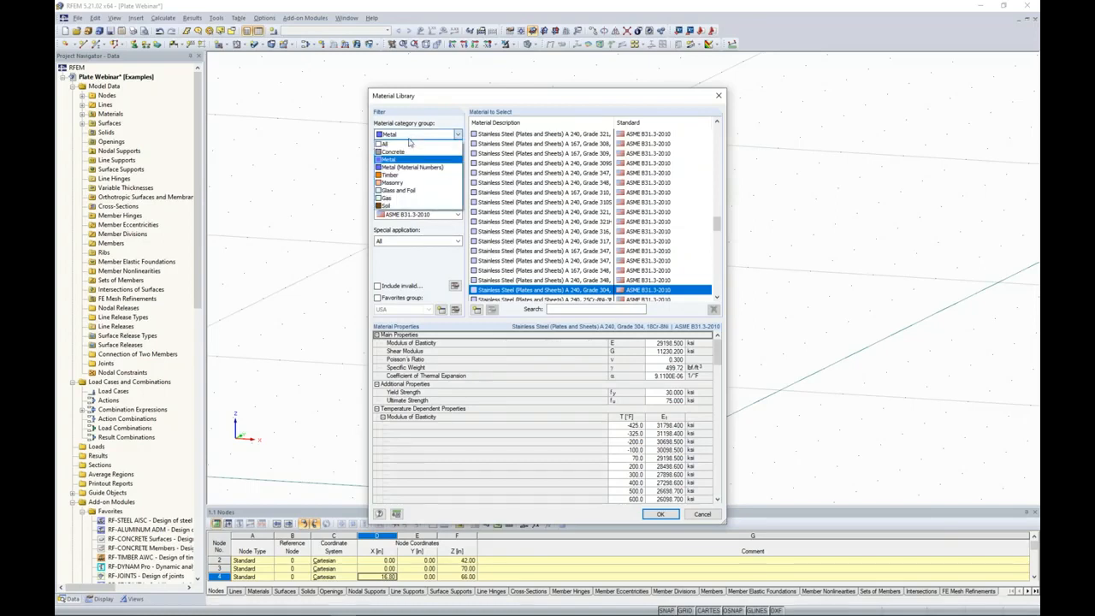
pyautogui.click(396, 160)
pyautogui.click(397, 162)
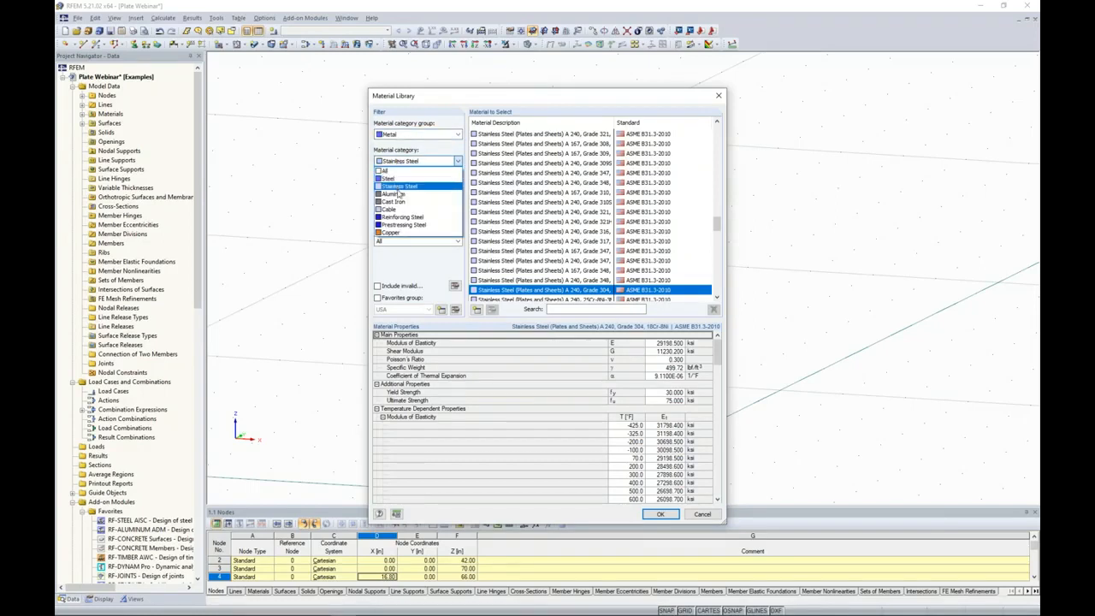
pyautogui.click(415, 268)
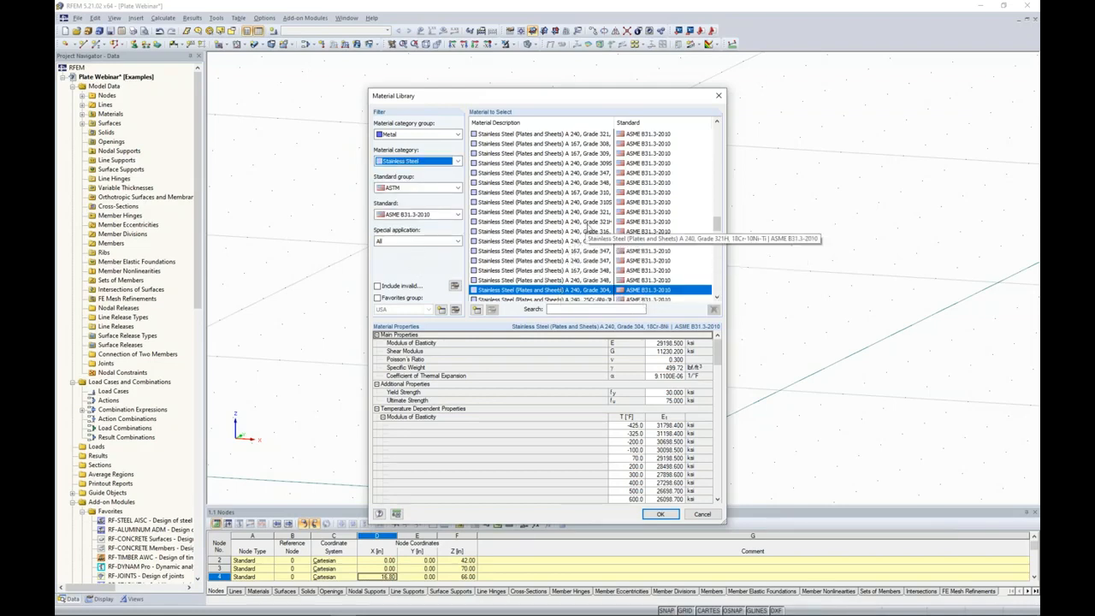
pyautogui.moveTo(717, 224); pyautogui.dragTo(716, 265)
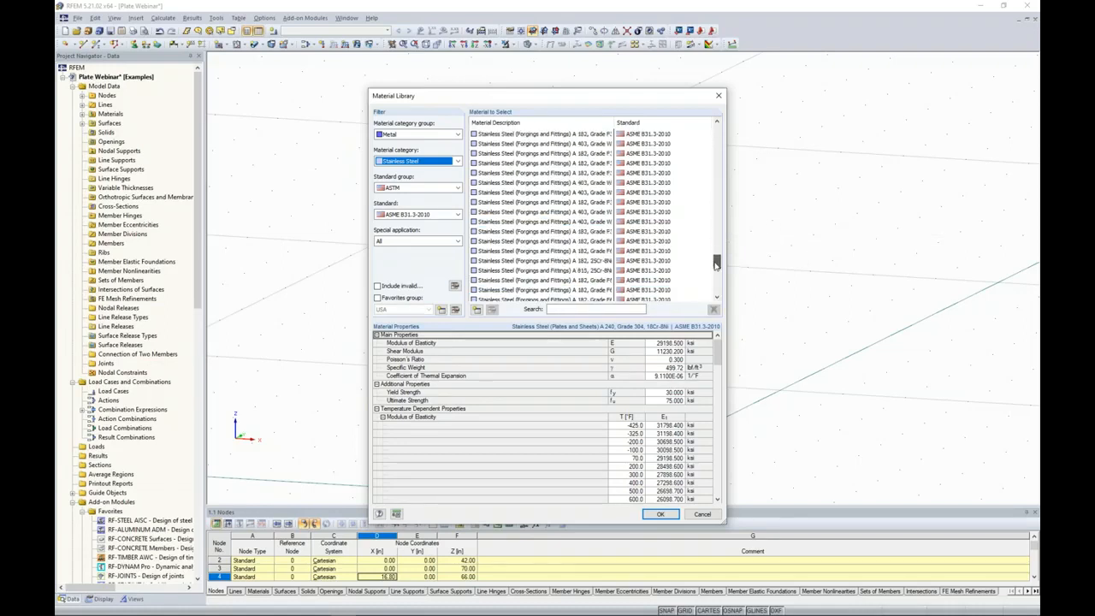
pyautogui.click(591, 308)
pyautogui.write('a 240')
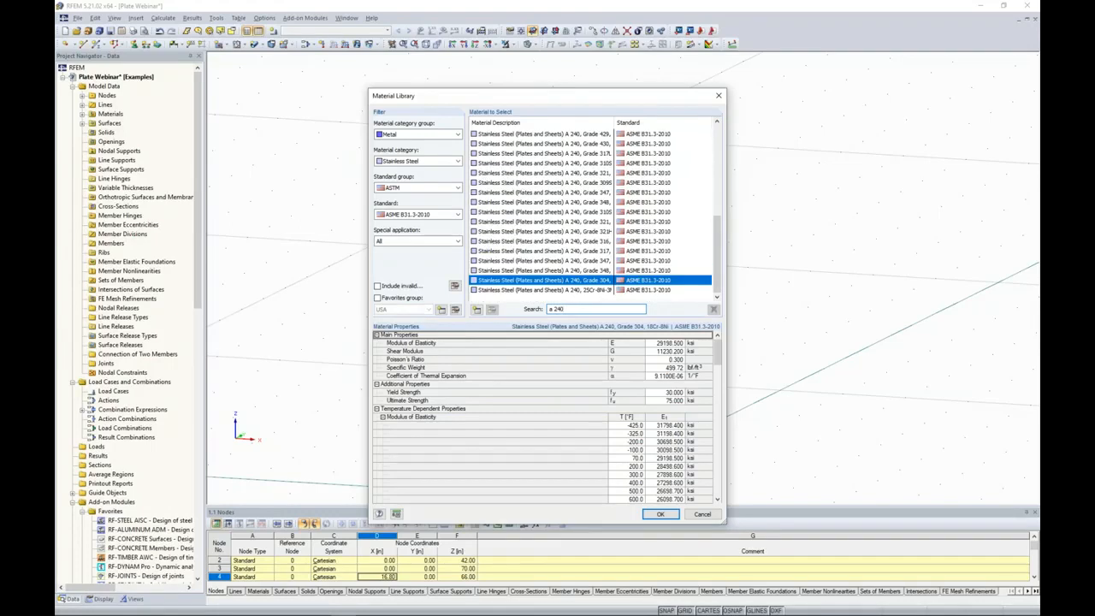
pyautogui.moveTo(717, 256)
pyautogui.mouseDown()
pyautogui.moveTo(723, 161)
pyautogui.moveTo(717, 256)
pyautogui.mouseUp()
# Try adding A 240 stainless steel plate grades 316, 317 and 347 to the USA favorites group.
pyautogui.click(378, 298)
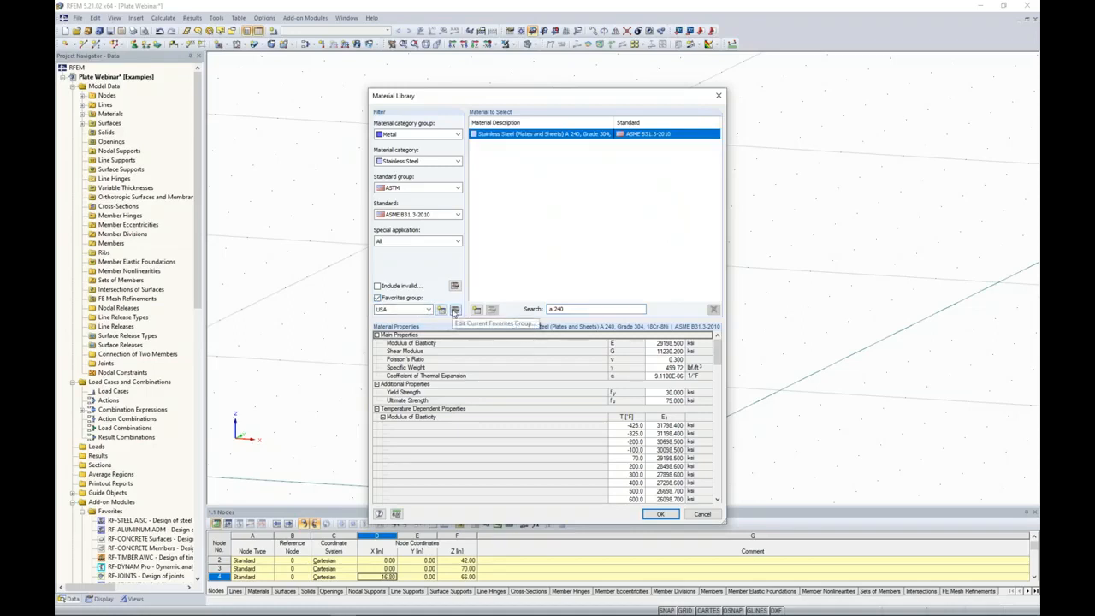
pyautogui.click(454, 309)
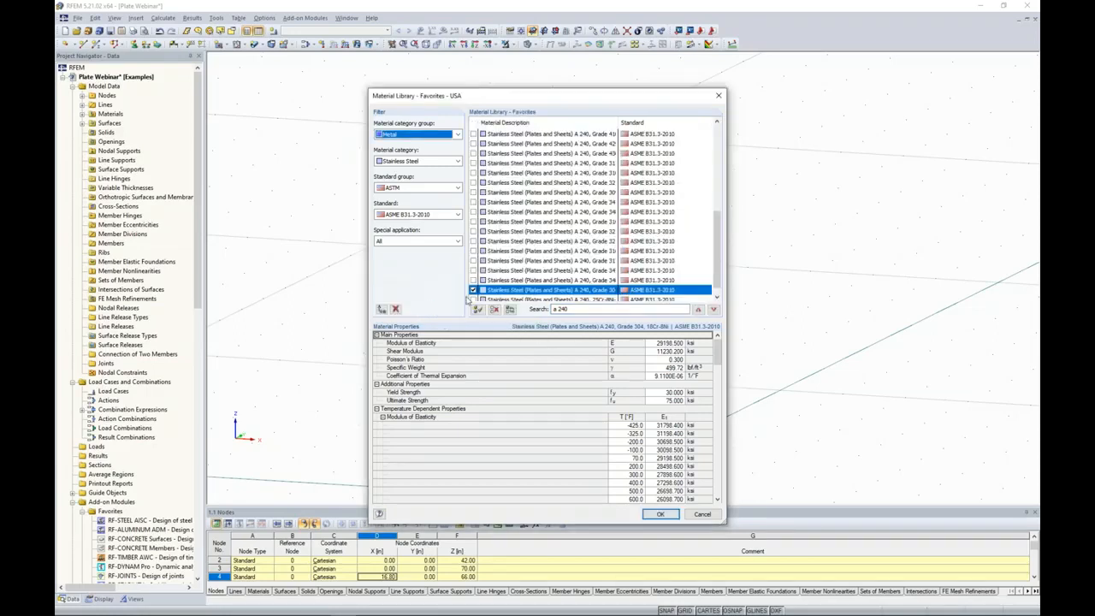
pyautogui.click(473, 269)
pyautogui.click(473, 260)
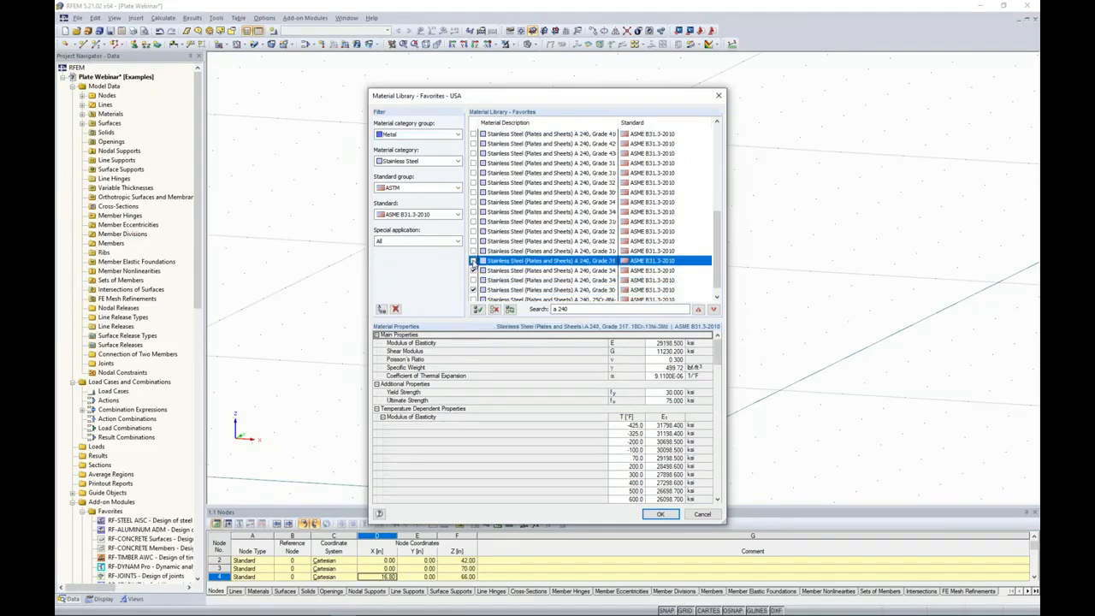
pyautogui.click(473, 250)
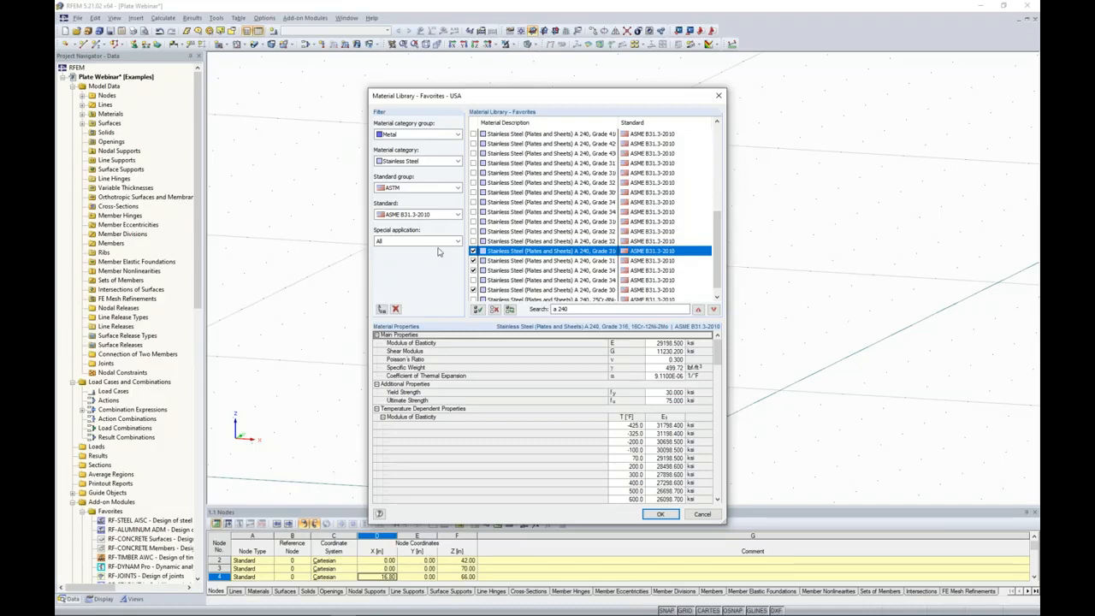
pyautogui.click(702, 513)
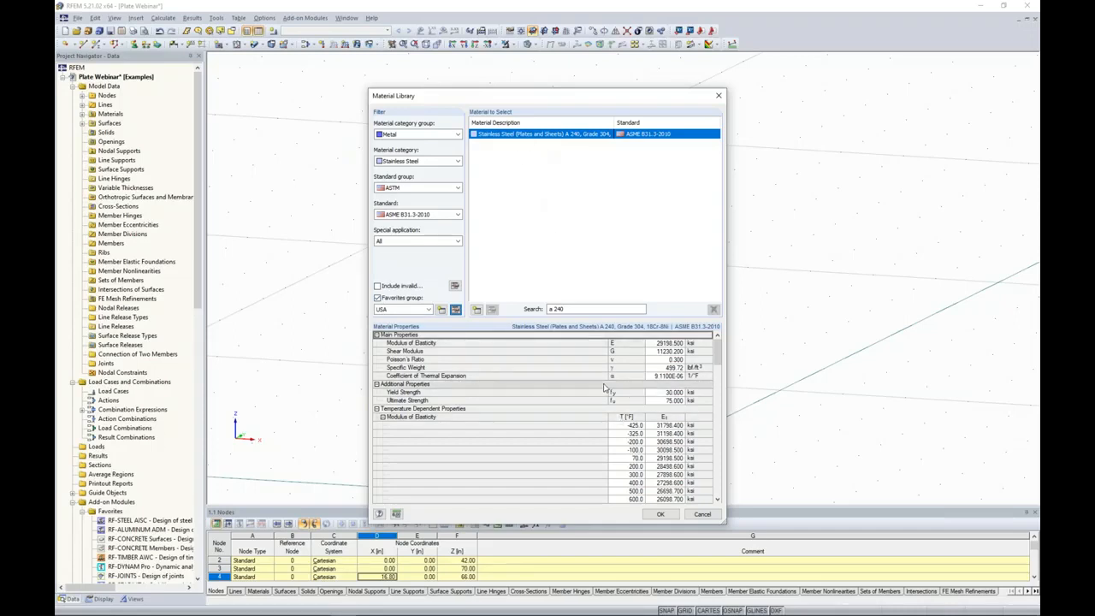
# Turn off the favorites filter, view the new material definition based on A 240 Grade 304, and leave the library without changes.
pyautogui.click(378, 297)
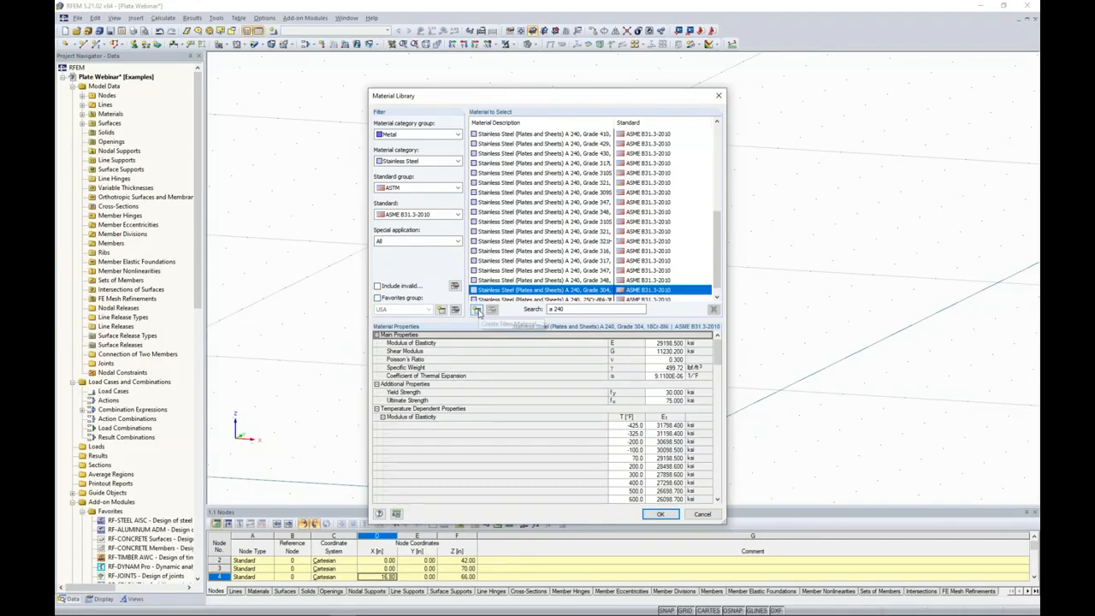
pyautogui.click(478, 310)
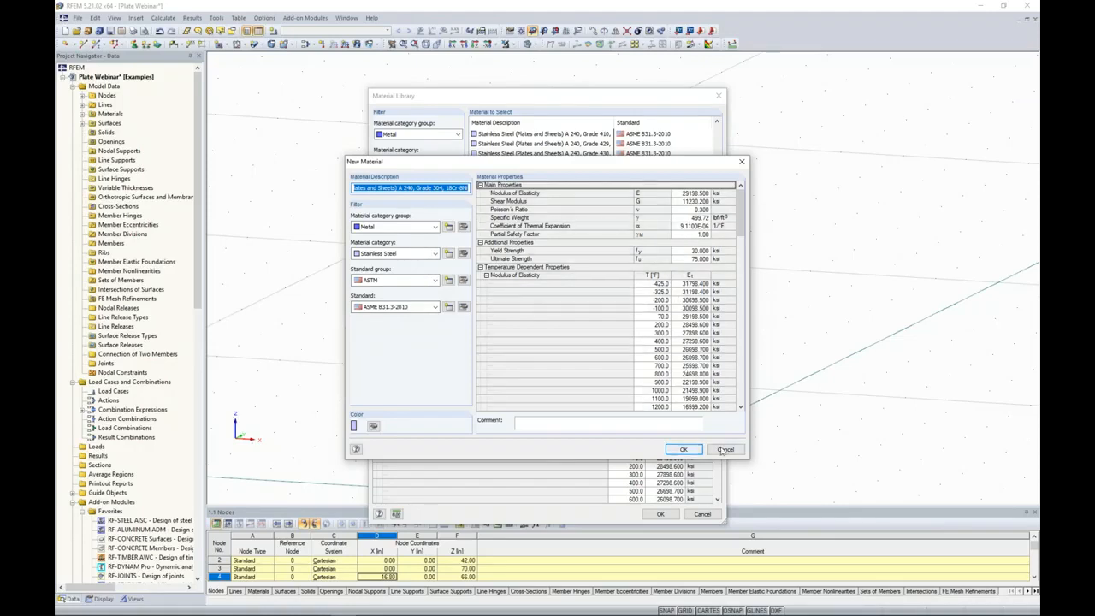
pyautogui.click(683, 449)
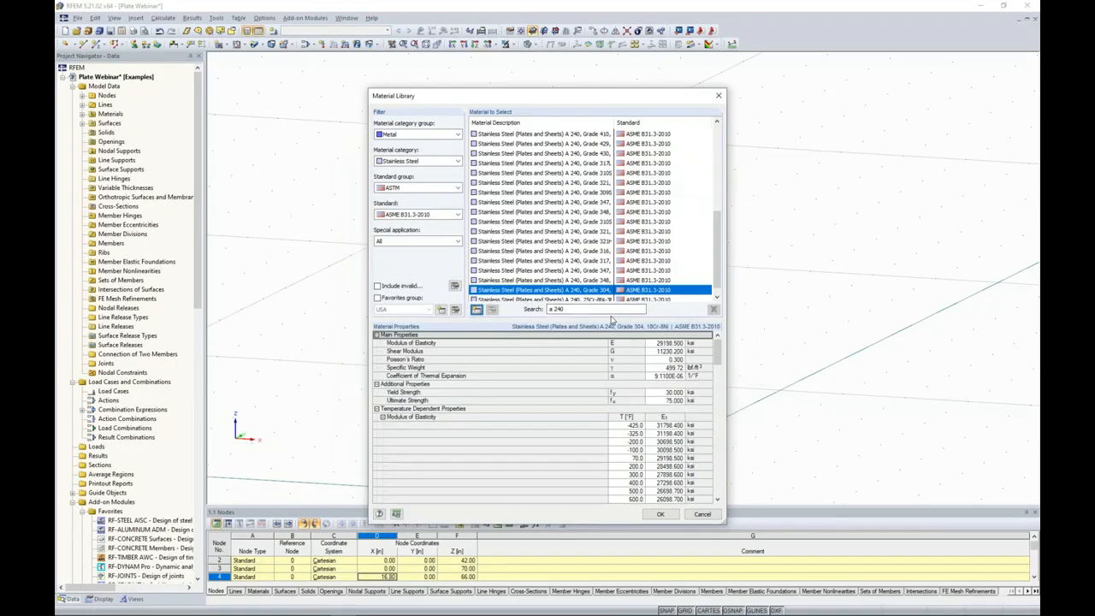
pyautogui.click(701, 515)
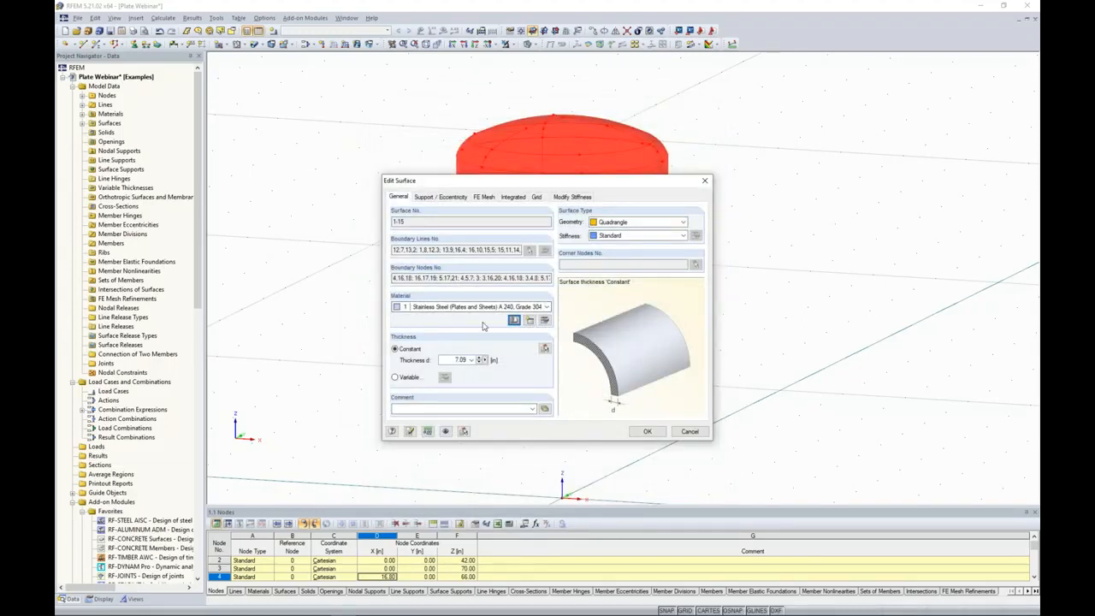
# Set the constant thickness of surfaces 1-15 to 0.2 in and apply the surface edits.
pyautogui.doubleClick(442, 360)
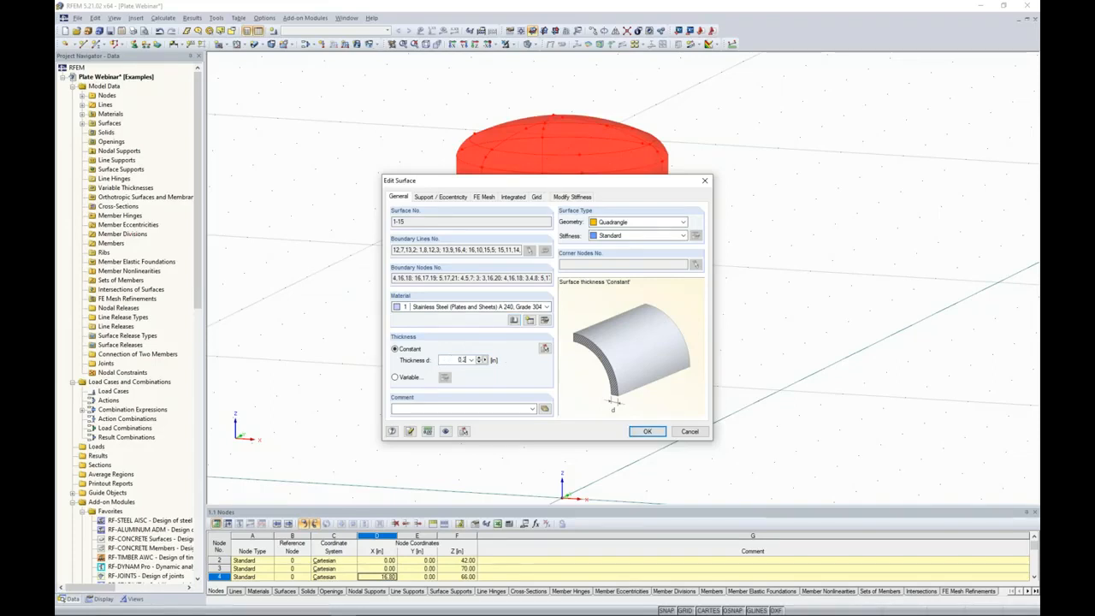
pyautogui.click(647, 432)
pyautogui.moveTo(764, 370)
pyautogui.keyDown('ctrl'); pyautogui.mouseDown(button='middle')
pyautogui.moveTo(359, 328)
pyautogui.moveTo(516, 369)
pyautogui.moveTo(692, 391)
pyautogui.moveTo(764, 384)
pyautogui.mouseUp(button='middle'); pyautogui.keyUp('ctrl')
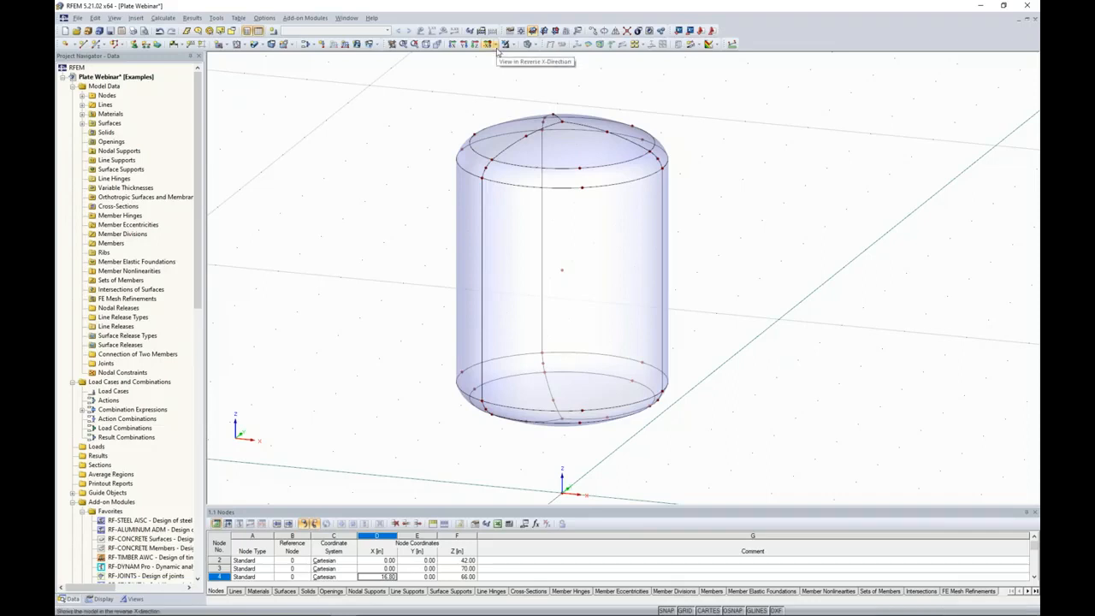
# View the vessel in the reverse Z-direction, select one 120° segment of its surfaces, and limit visibility to the selected objects.
pyautogui.click(497, 49)
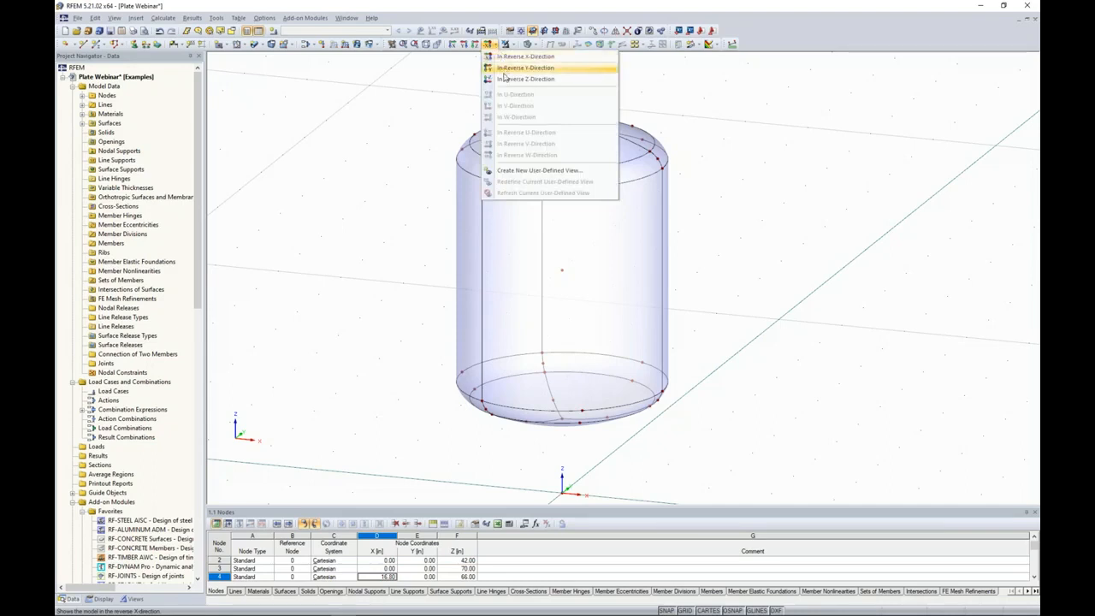
pyautogui.click(504, 80)
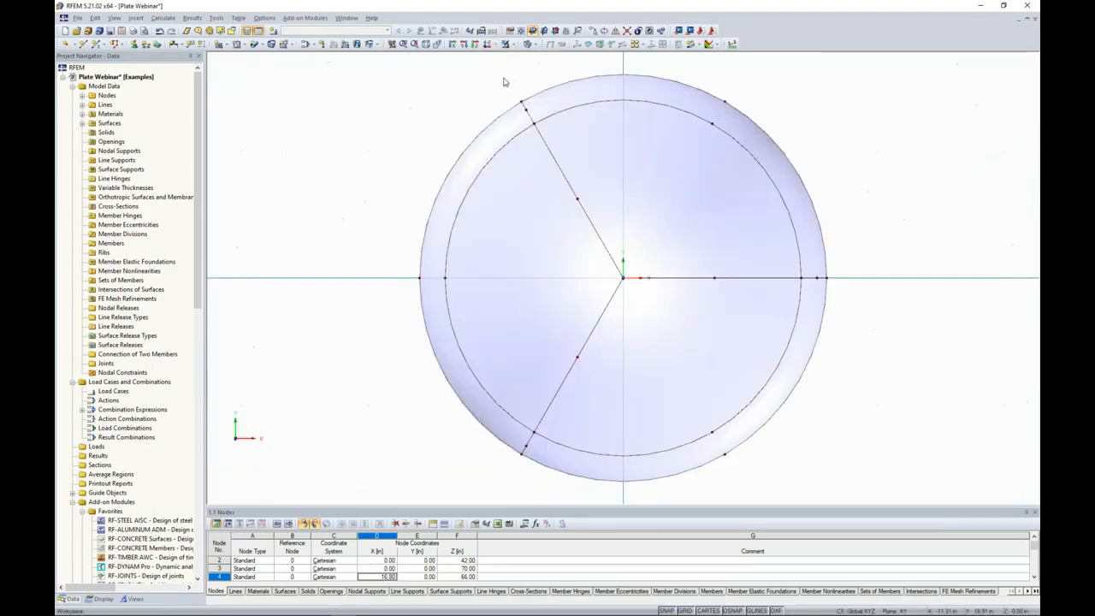
pyautogui.scroll(-2, 504, 83)
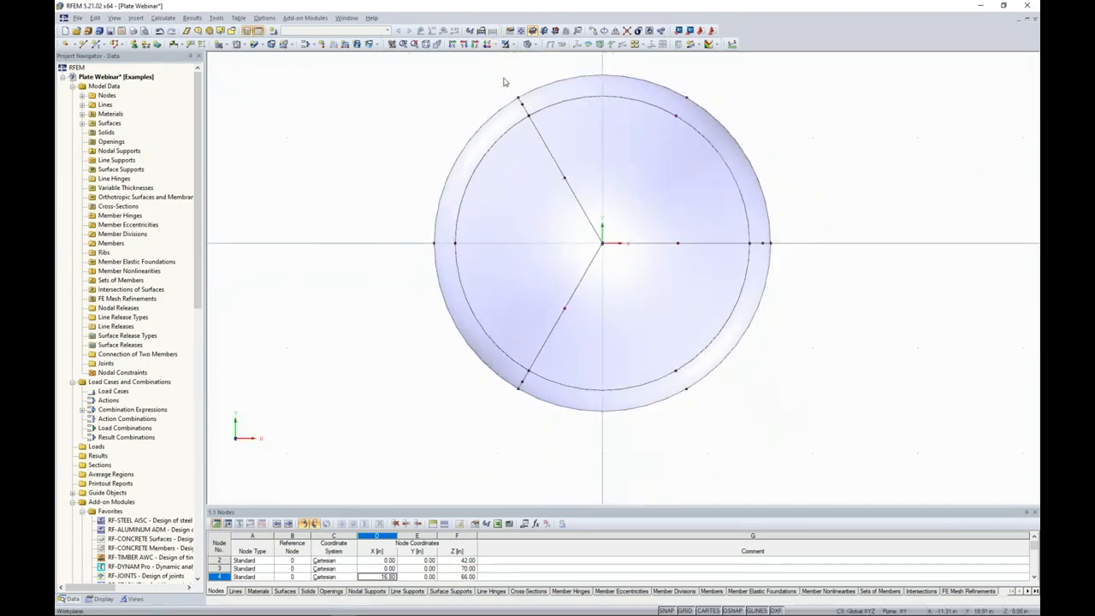
pyautogui.moveTo(727, 202); pyautogui.dragTo(647, 233, button='middle')
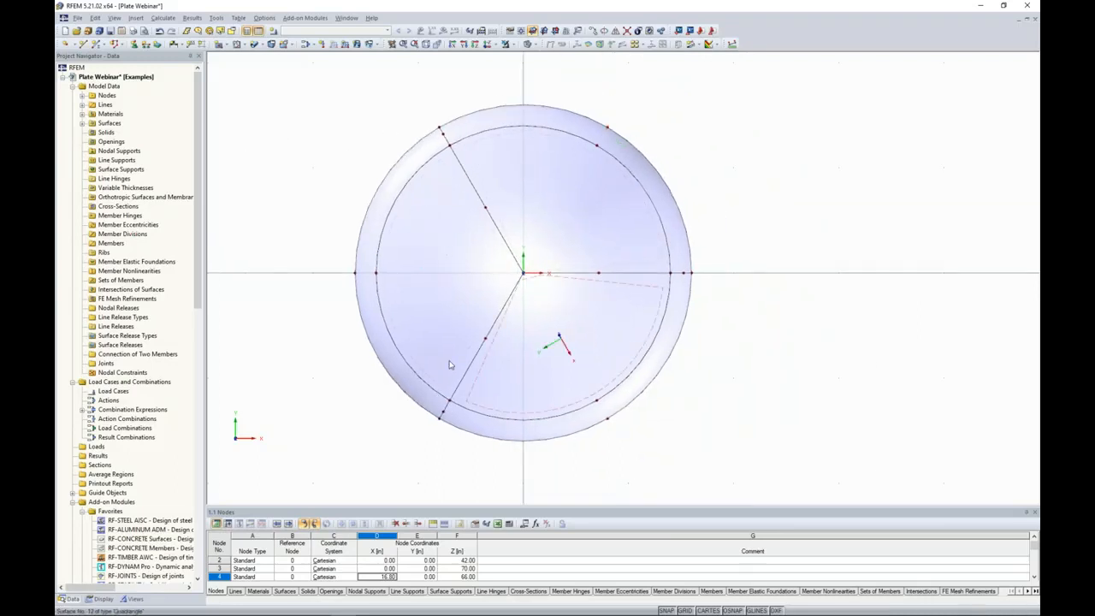
pyautogui.moveTo(746, 244); pyautogui.dragTo(565, 92)
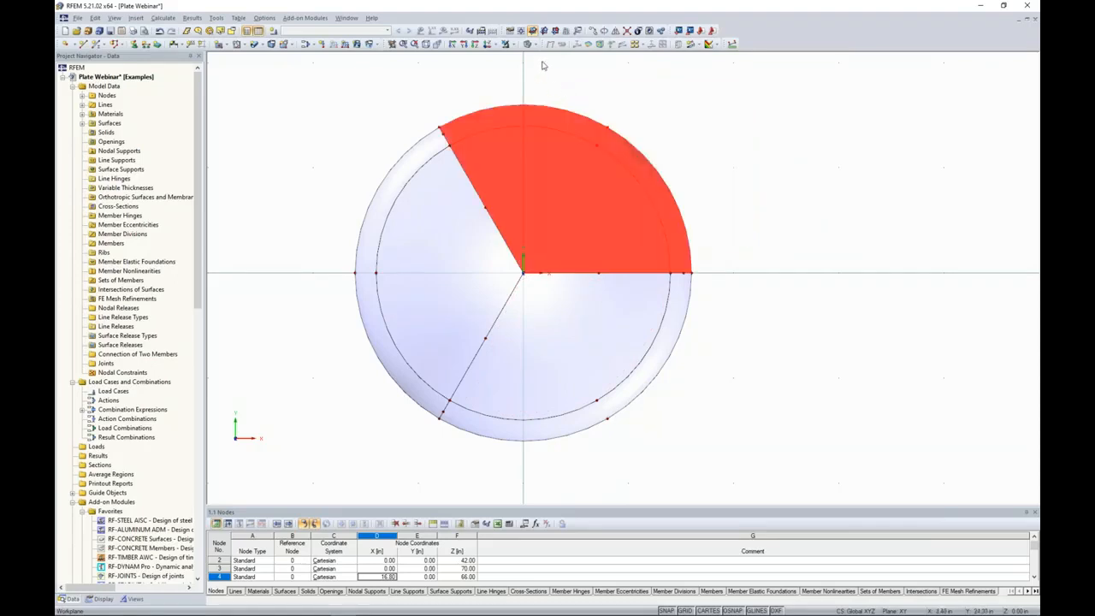
pyautogui.click(506, 43)
pyautogui.click(515, 56)
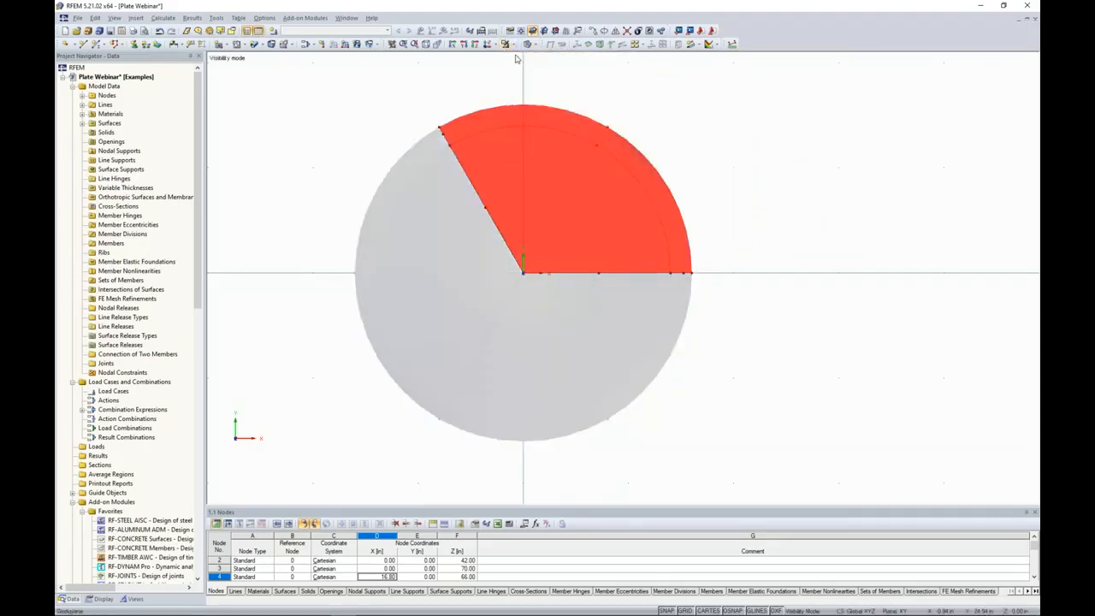
# Clear the selection and turn off the display of hidden objects in the background.
pyautogui.keyDown('ctrl'); pyautogui.moveTo(598, 137); pyautogui.dragTo(672, 197, button='middle'); pyautogui.keyUp('ctrl')
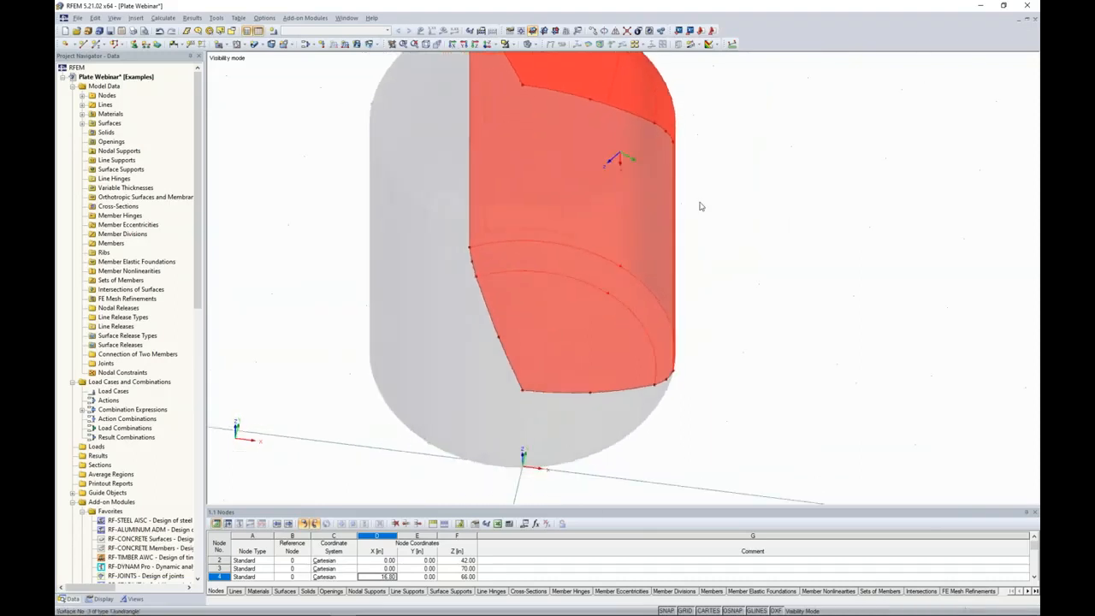
pyautogui.click(740, 229)
pyautogui.keyDown('ctrl'); pyautogui.moveTo(751, 301); pyautogui.dragTo(515, 263, button='middle'); pyautogui.keyUp('ctrl')
pyautogui.scroll(-3, 733, 257)
pyautogui.moveTo(526, 300); pyautogui.dragTo(454, 251)
pyautogui.moveTo(694, 230); pyautogui.dragTo(647, 213, button='middle')
pyautogui.rightClick(706, 173)
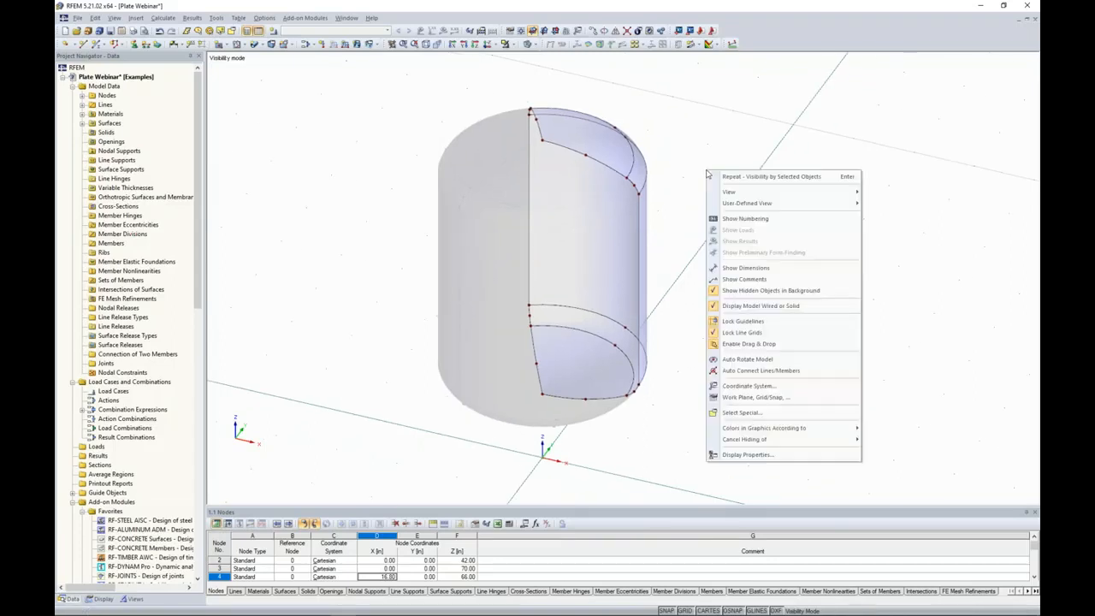
pyautogui.click(728, 295)
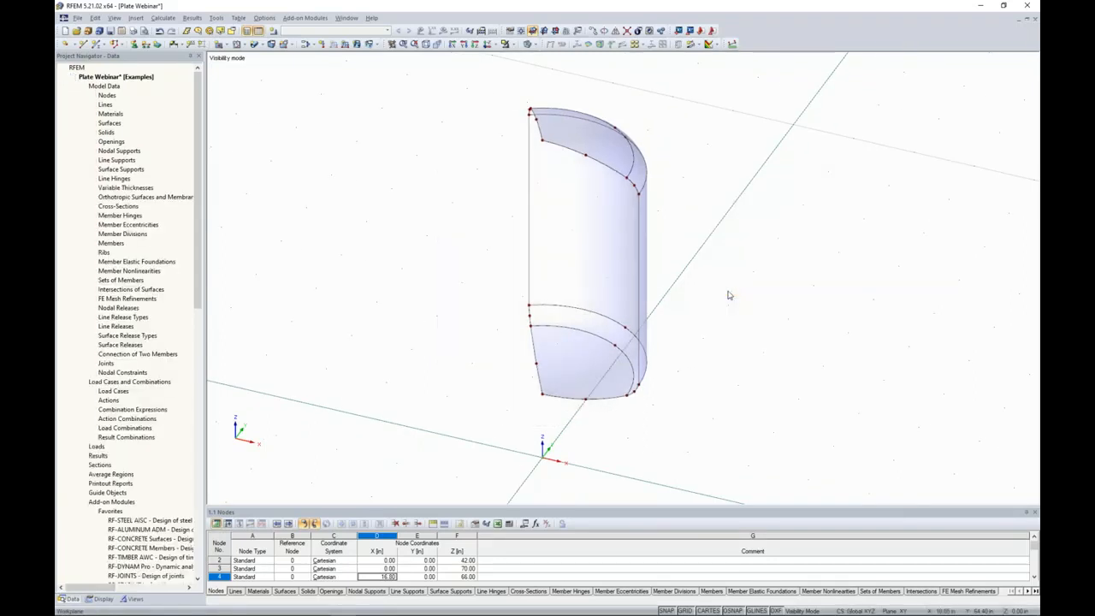
# Define a three-point work plane through the bottom apex node, the top apex node and the middle node of the upper head's arc.
pyautogui.keyDown('ctrl'); pyautogui.moveTo(726, 296); pyautogui.dragTo(431, 247, button='middle'); pyautogui.keyUp('ctrl')
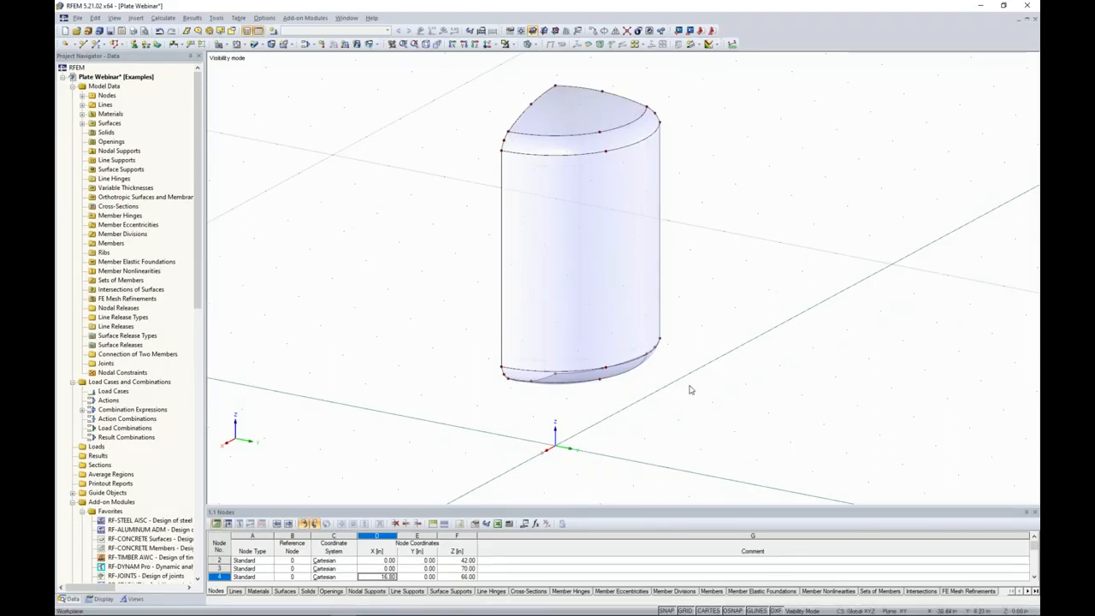
pyautogui.keyDown('ctrl'); pyautogui.moveTo(691, 385); pyautogui.dragTo(625, 432, button='middle'); pyautogui.keyUp('ctrl')
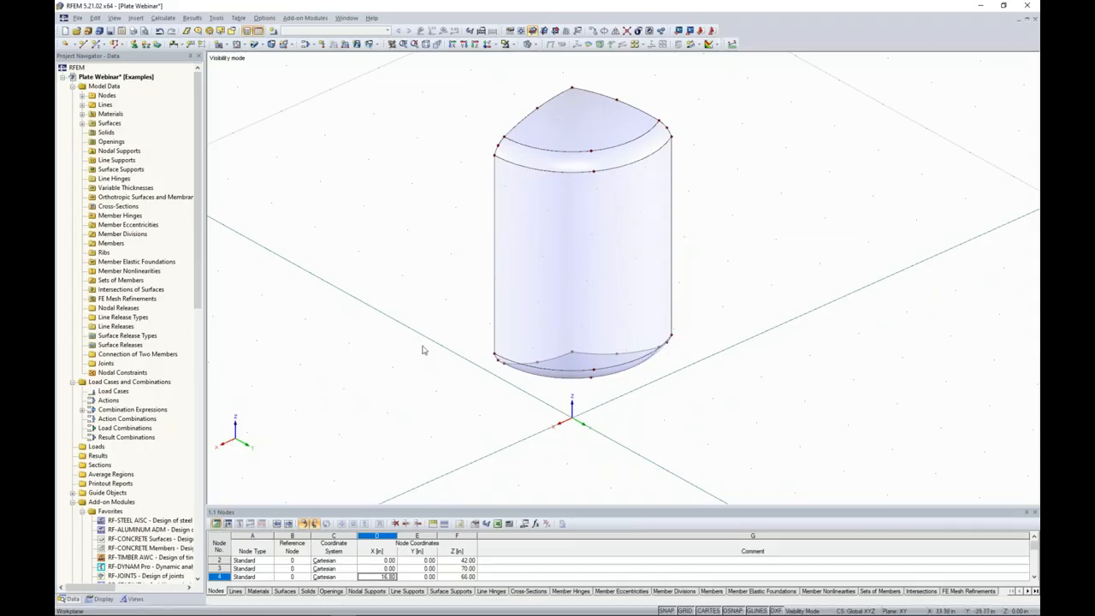
pyautogui.keyDown('ctrl'); pyautogui.moveTo(421, 350); pyautogui.dragTo(505, 325, button='middle'); pyautogui.keyUp('ctrl')
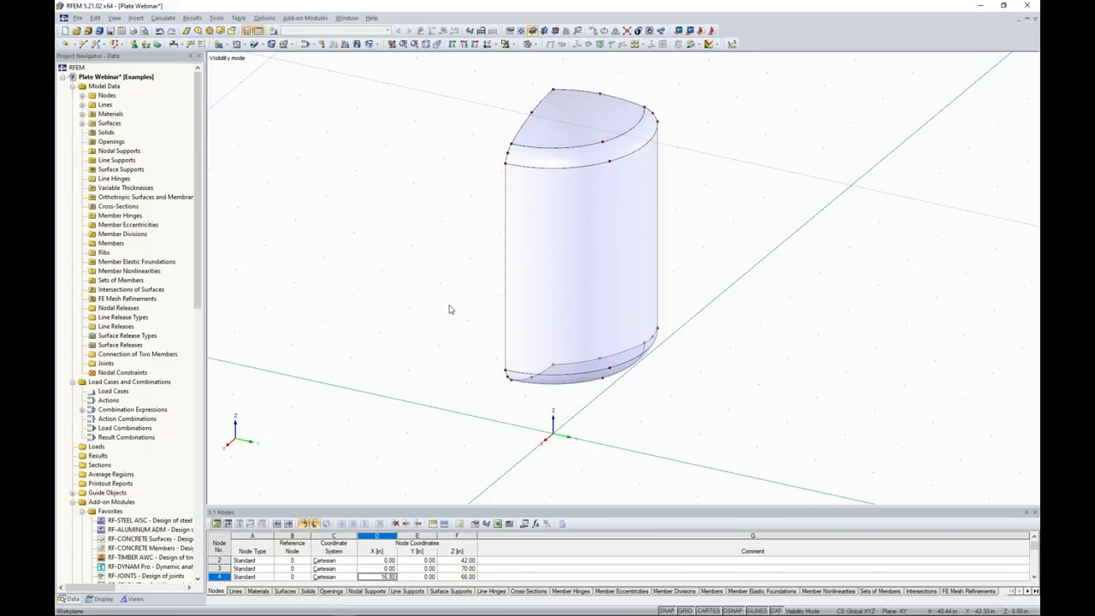
pyautogui.click(566, 32)
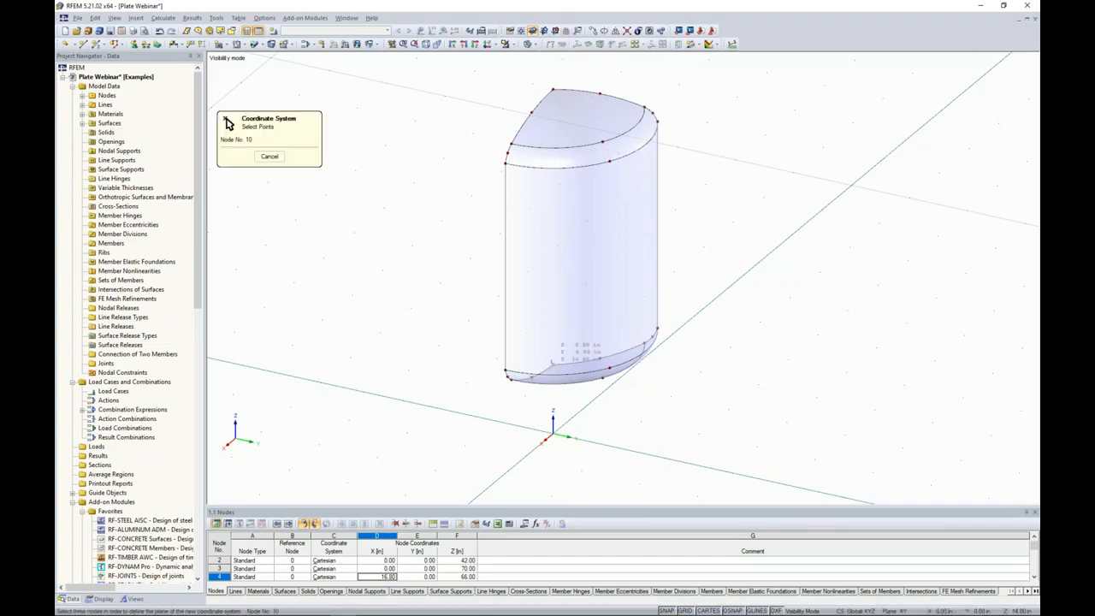
pyautogui.click(554, 88)
pyautogui.click(603, 139)
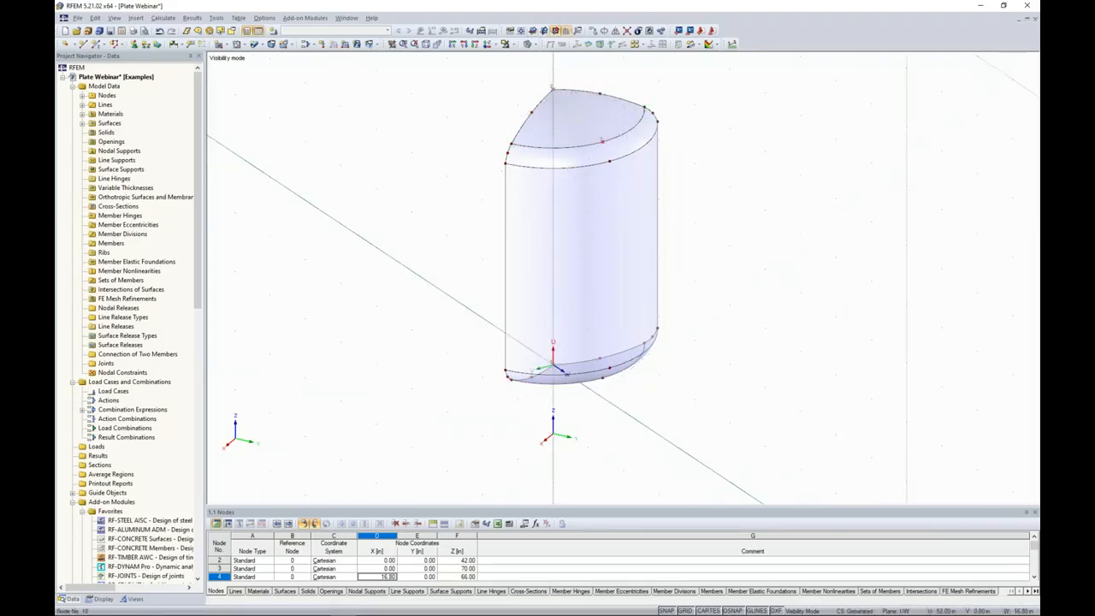
# Set up one copy of the top apex node, displaced 12 in along W in the user-defined U,V,W coordinate system.
pyautogui.keyDown('ctrl'); pyautogui.moveTo(687, 283); pyautogui.dragTo(652, 304, button='middle'); pyautogui.keyUp('ctrl')
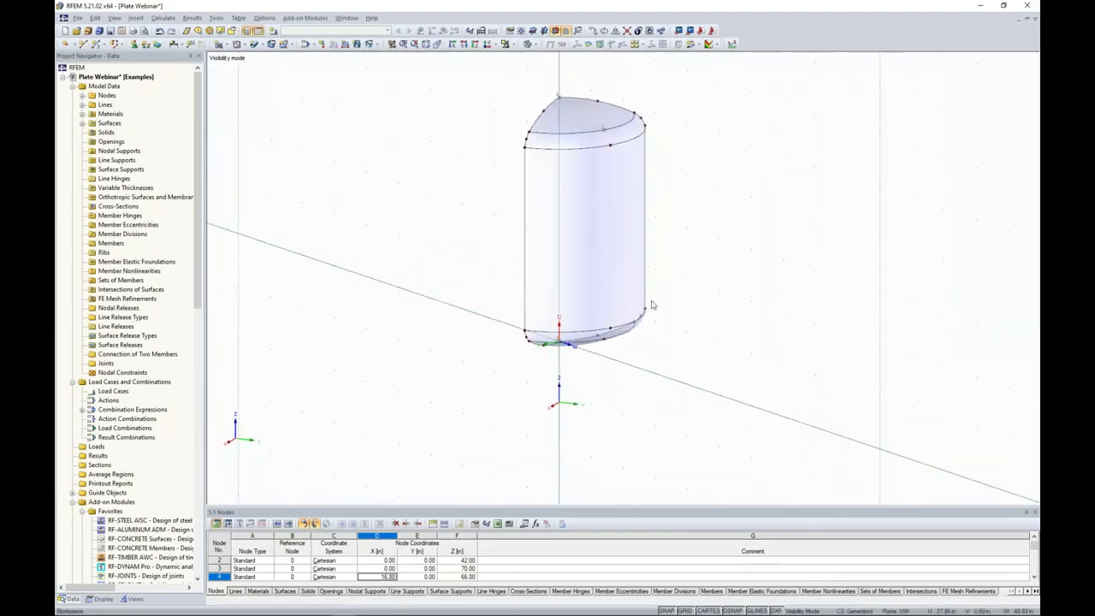
pyautogui.scroll(3, 559, 351)
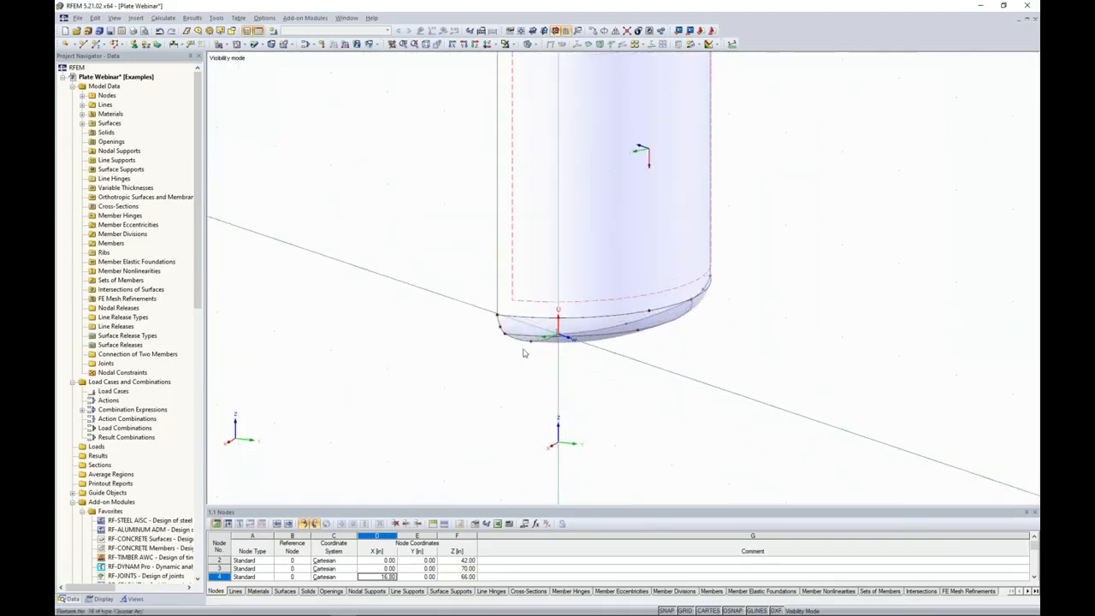
pyautogui.scroll(-2, 573, 374)
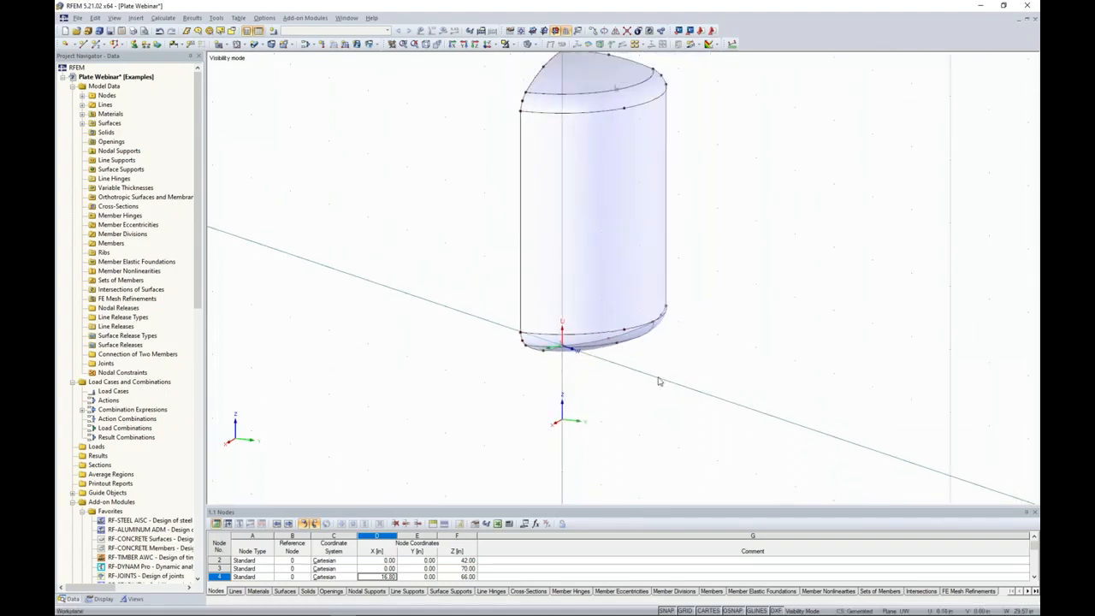
pyautogui.scroll(-1, 663, 381)
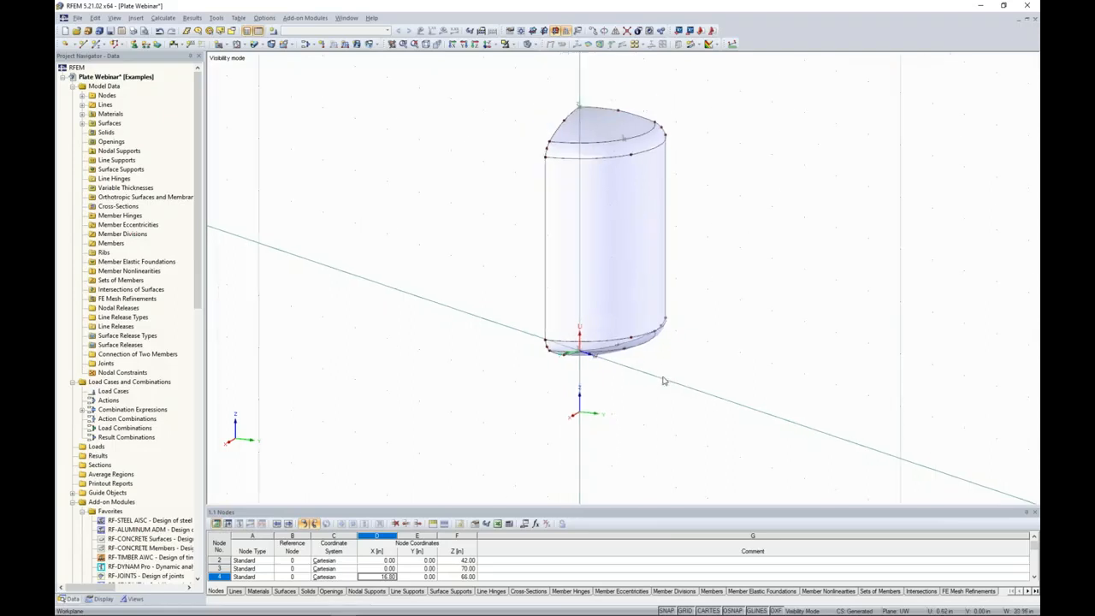
pyautogui.moveTo(698, 341); pyautogui.dragTo(666, 363, button='middle')
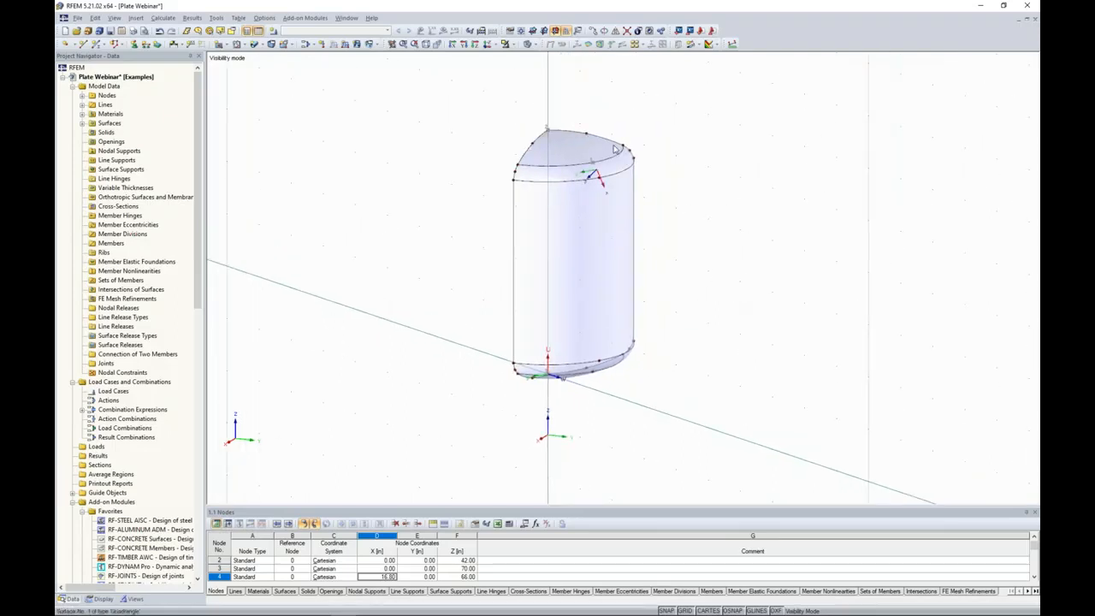
pyautogui.click(549, 131)
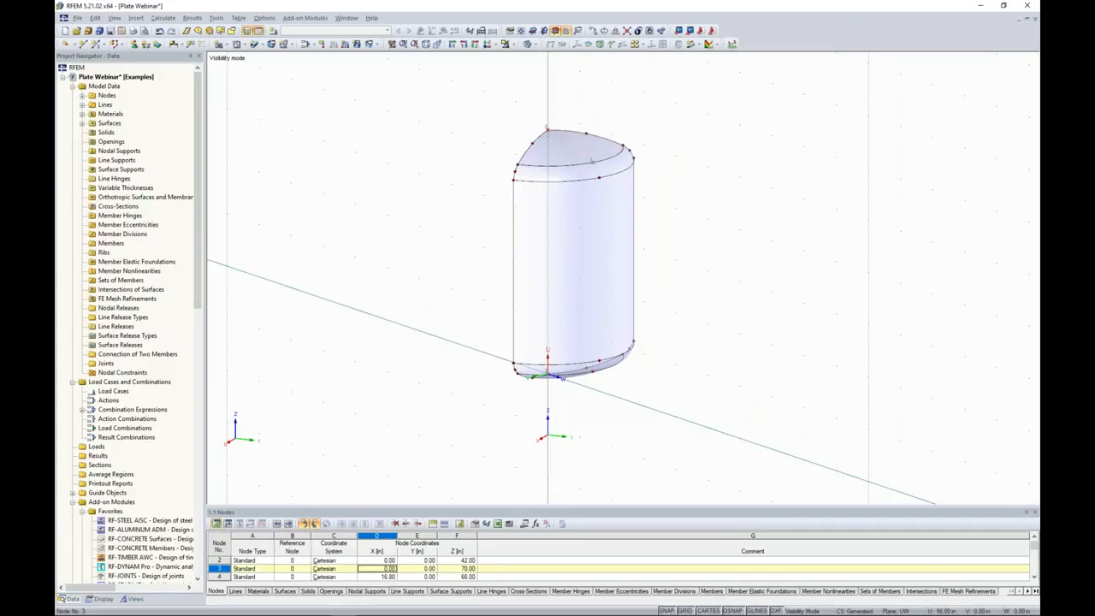
pyautogui.click(593, 32)
pyautogui.click(419, 220)
pyautogui.click(392, 263)
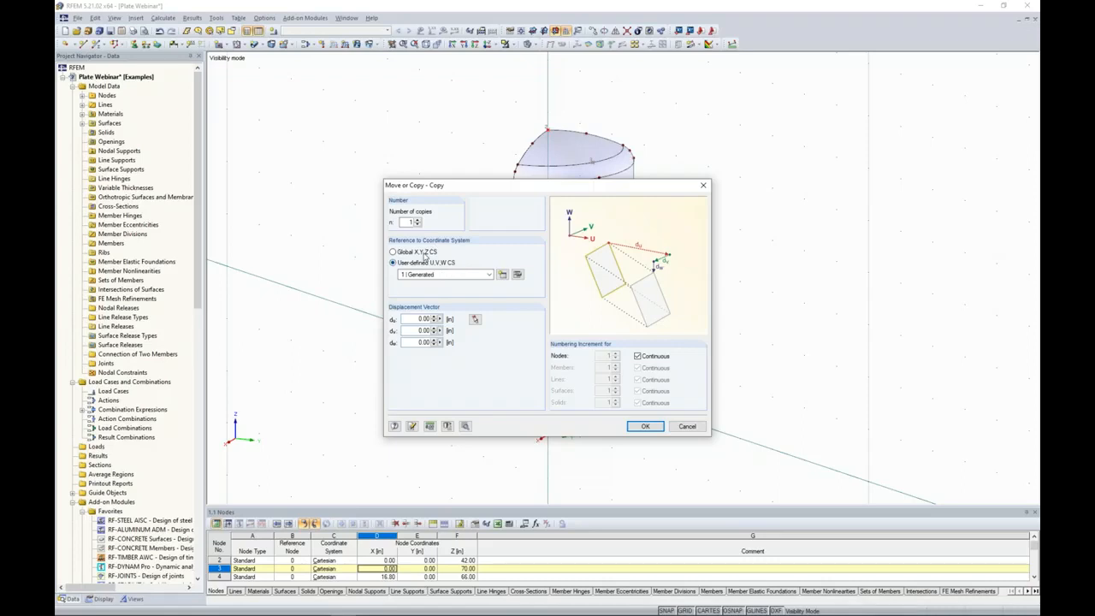
pyautogui.moveTo(417, 343); pyautogui.dragTo(481, 343)
pyautogui.moveTo(508, 186); pyautogui.dragTo(732, 175)
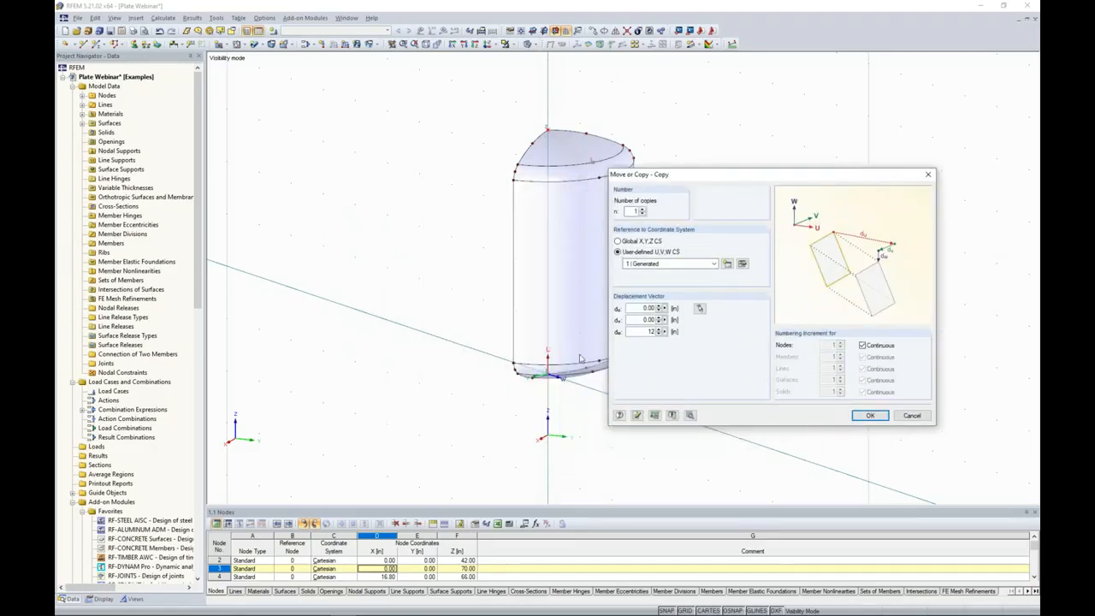
# Turn off creating new surfaces between selected lines in the copy's detail settings and create the node copy.
pyautogui.click(692, 416)
pyautogui.click(399, 274)
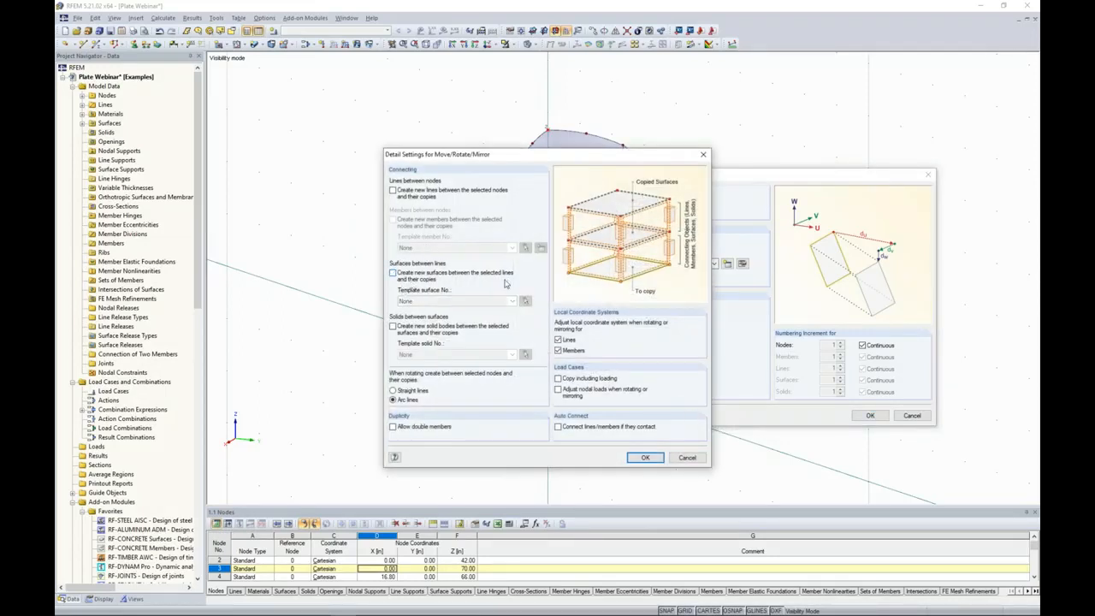
pyautogui.click(645, 458)
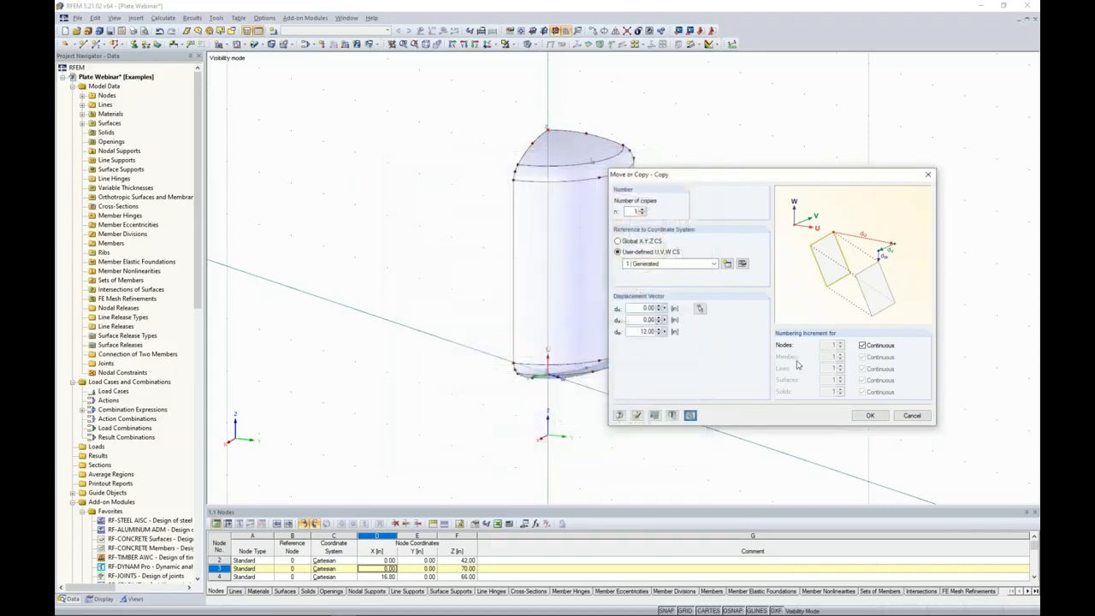
pyautogui.click(864, 418)
# Copy the cylinder's vertical edge line so that its upper end lands on the offset node above the head.
pyautogui.keyDown('ctrl'); pyautogui.moveTo(591, 267); pyautogui.dragTo(648, 286, button='middle'); pyautogui.keyUp('ctrl')
pyautogui.scroll(4, 586, 139)
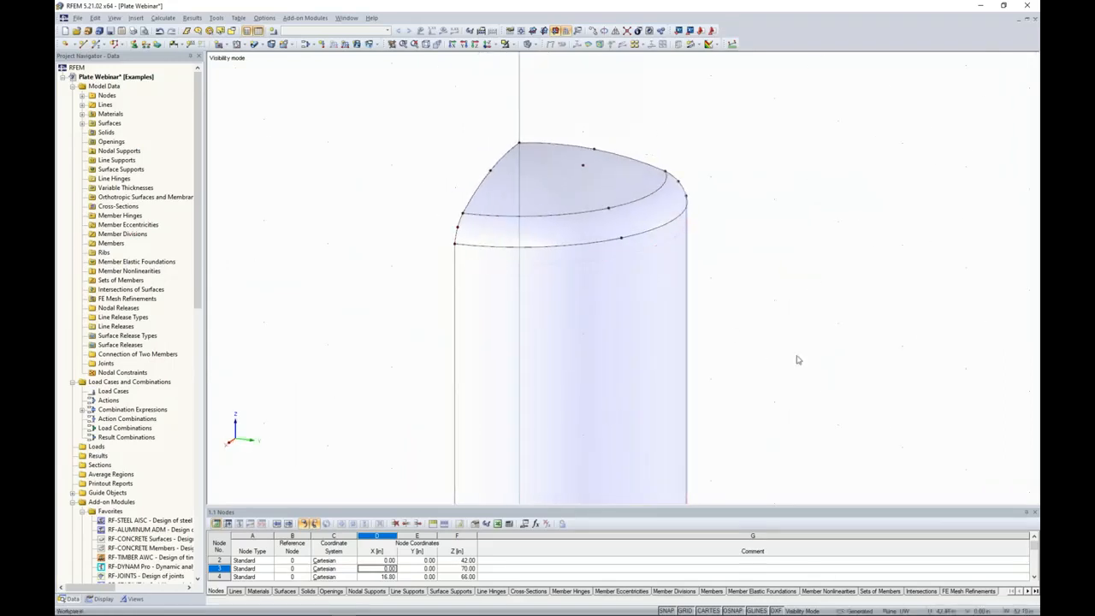
pyautogui.moveTo(796, 356); pyautogui.dragTo(778, 318, button='middle')
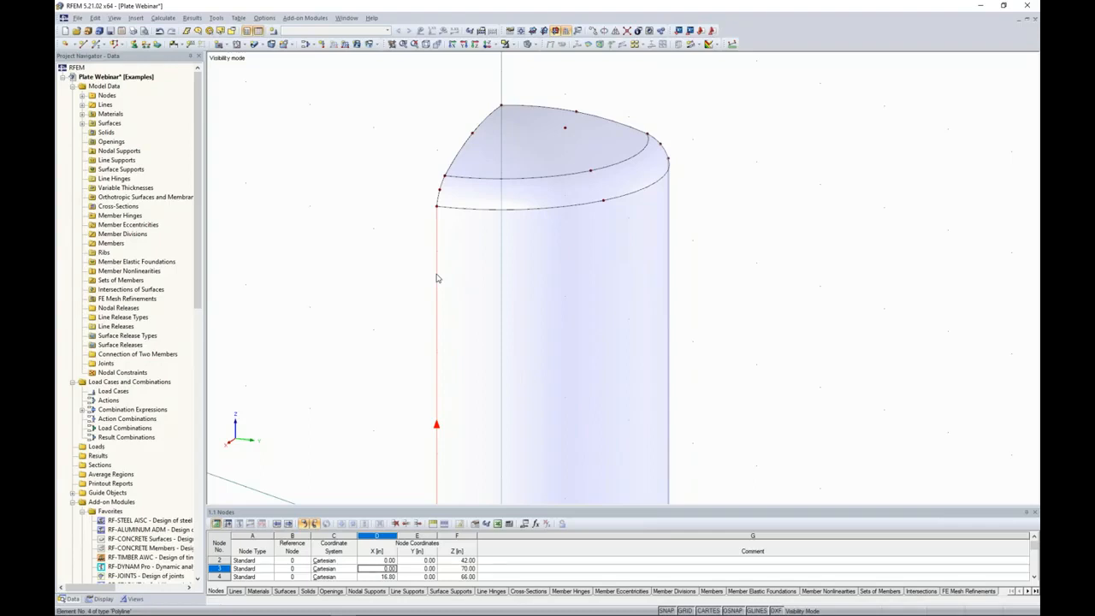
pyautogui.click(437, 207)
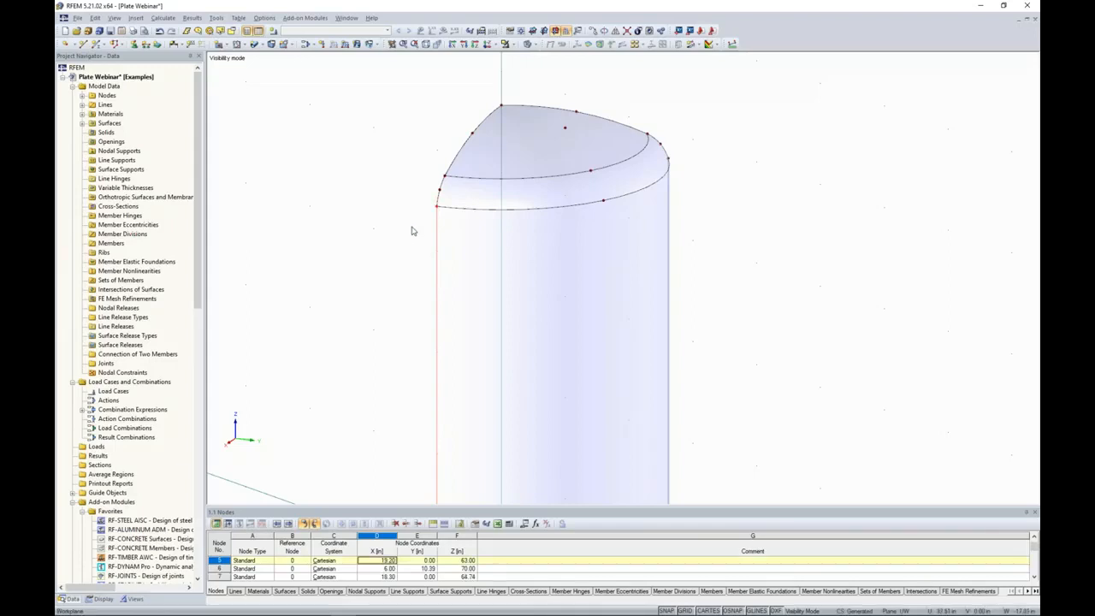
pyautogui.keyDown('ctrl'); pyautogui.moveTo(550, 149); pyautogui.dragTo(565, 128); pyautogui.keyUp('ctrl')
pyautogui.click(749, 209)
pyautogui.keyDown('ctrl'); pyautogui.moveTo(700, 248); pyautogui.dragTo(557, 269, button='middle'); pyautogui.keyUp('ctrl')
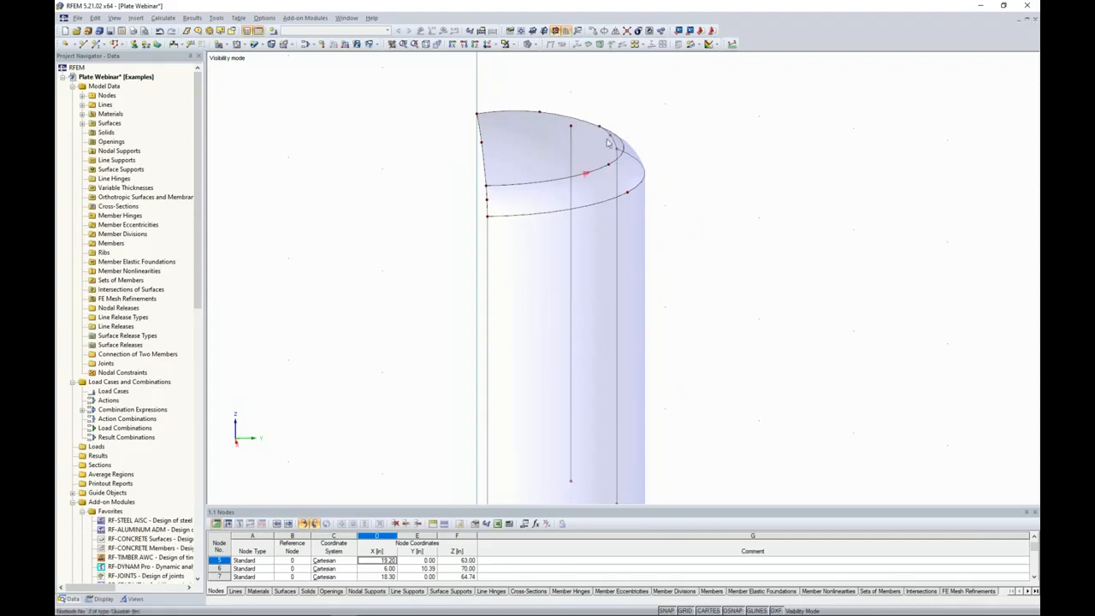
# Split the copied vertical line where it crosses the top head surface and delete its upper end node.
pyautogui.moveTo(655, 115); pyautogui.dragTo(676, 185, button='middle')
pyautogui.click(647, 45)
pyautogui.moveTo(603, 188); pyautogui.dragTo(620, 230)
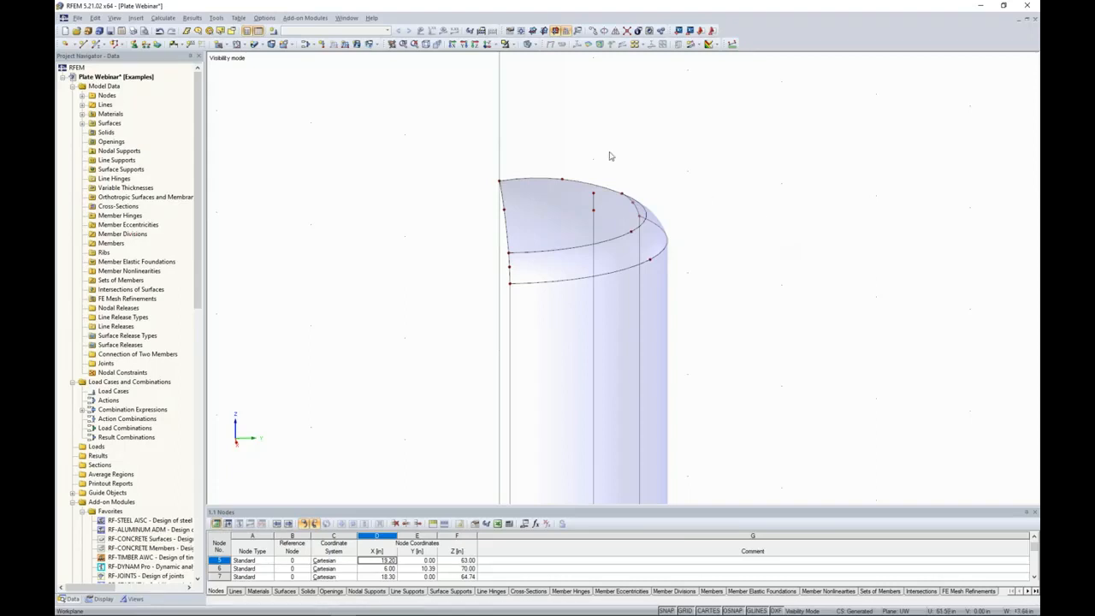
pyautogui.click(593, 193)
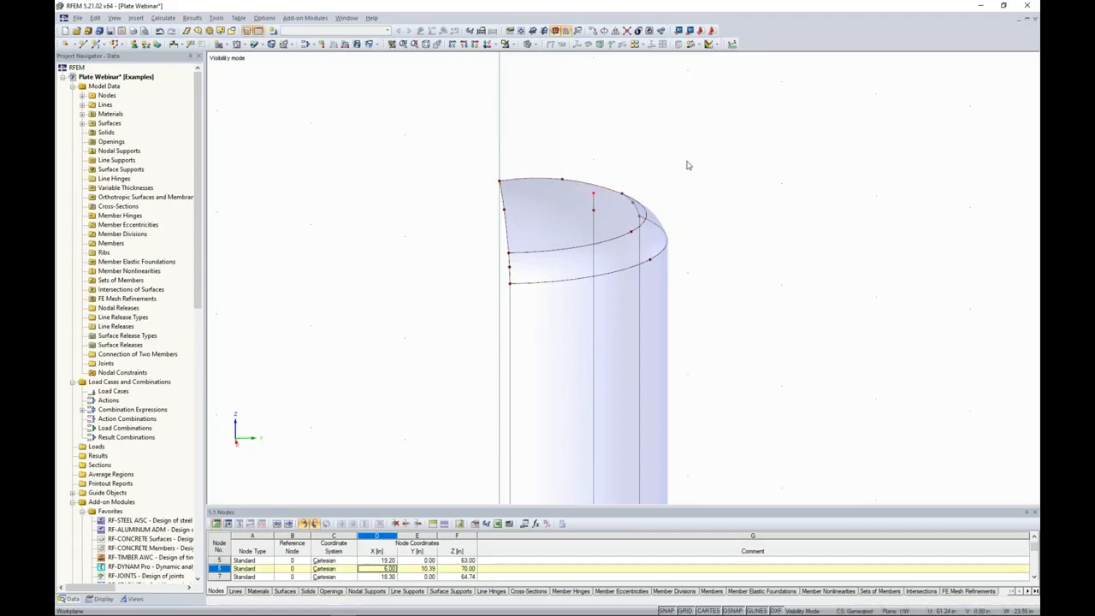
pyautogui.press('Delete')
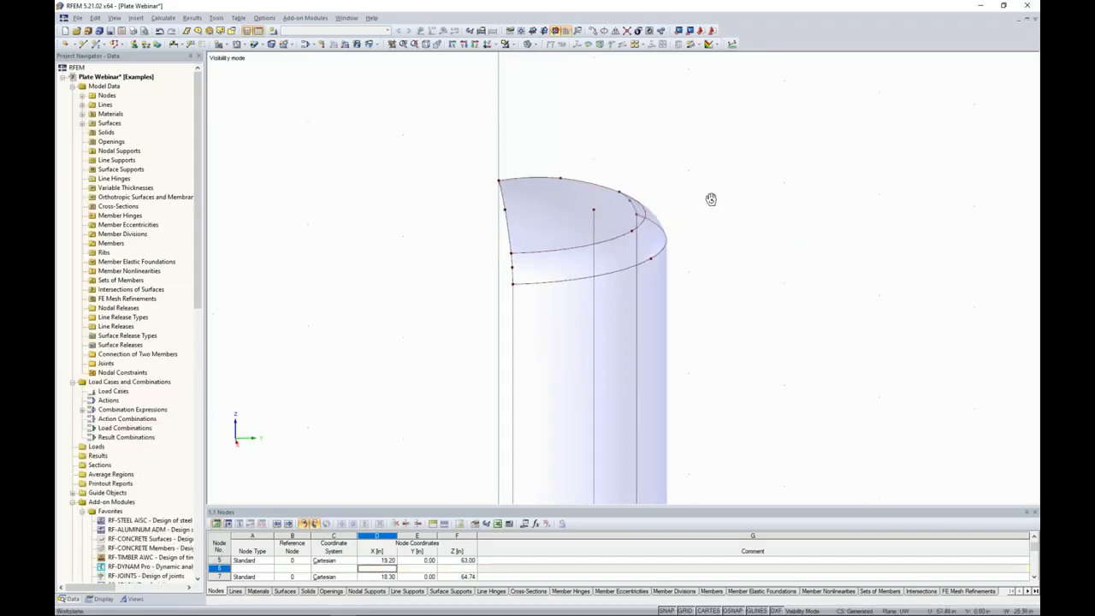
# Set up a rotation of the vertical line inside the vessel with 0 copies and an angle of -30°.
pyautogui.moveTo(736, 211); pyautogui.dragTo(708, 161, button='middle')
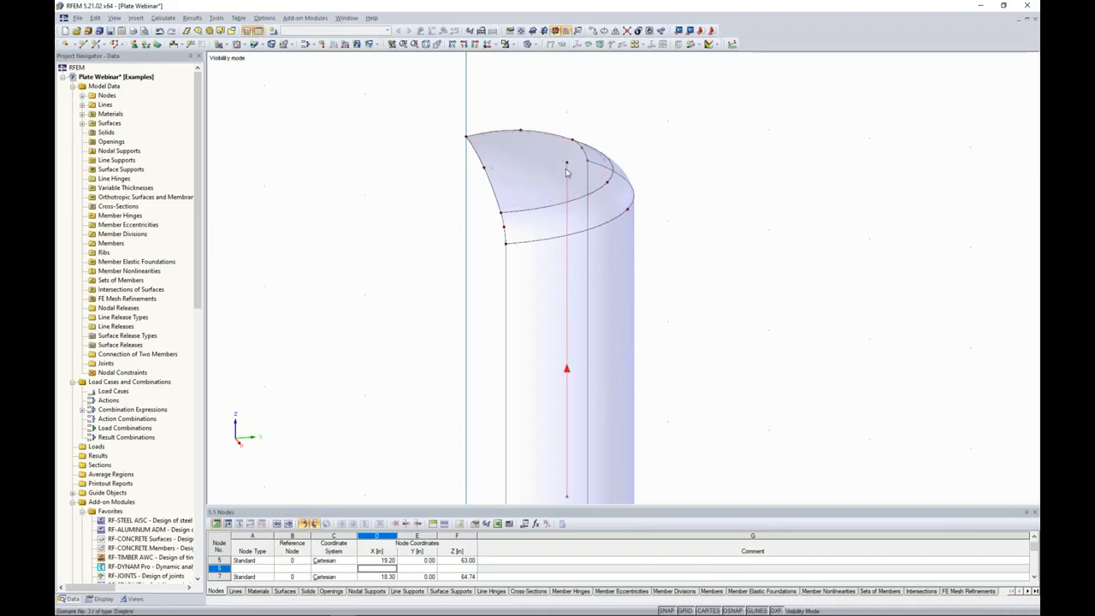
pyautogui.click(604, 32)
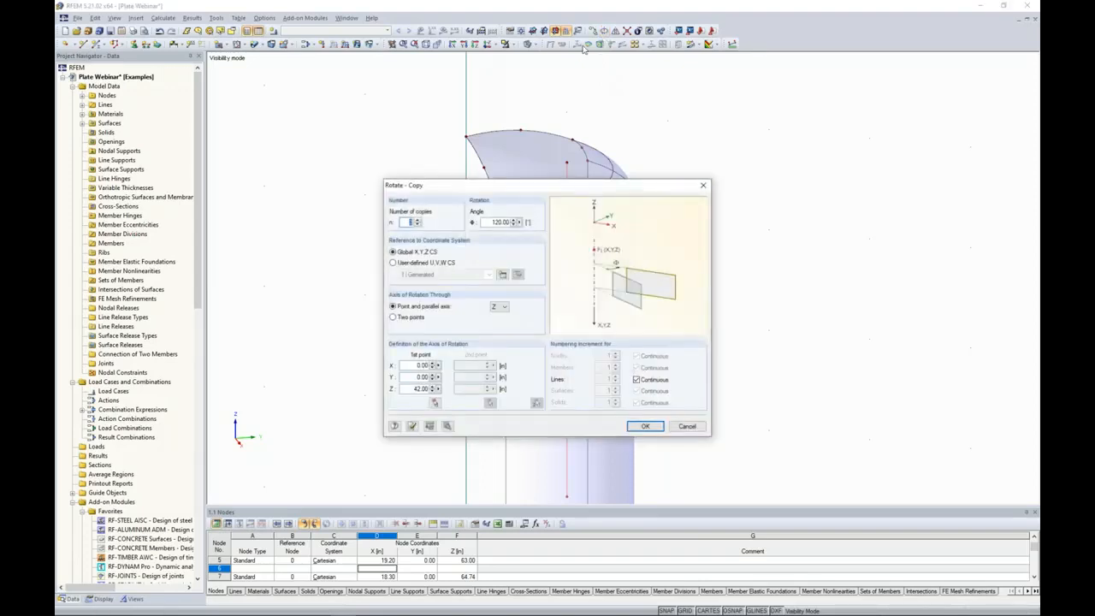
pyautogui.write('0')
pyautogui.doubleClick(503, 221)
pyautogui.write('-30')
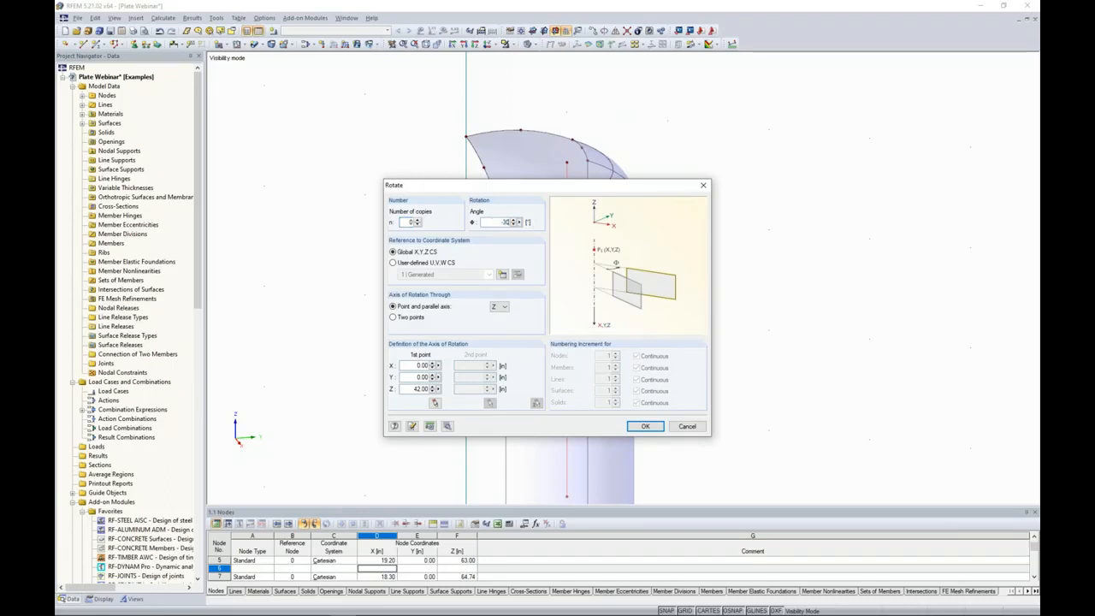
# Rotate the line about the V axis of the user-defined U,V,W coordinate system, through its upper end node.
pyautogui.click(393, 264)
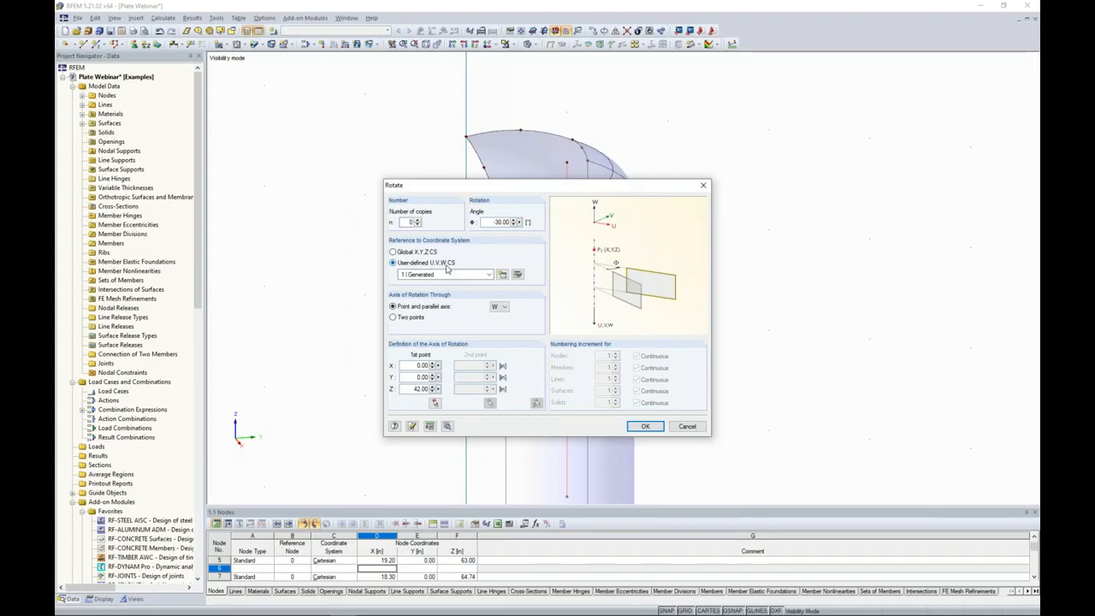
pyautogui.click(500, 306)
pyautogui.click(500, 322)
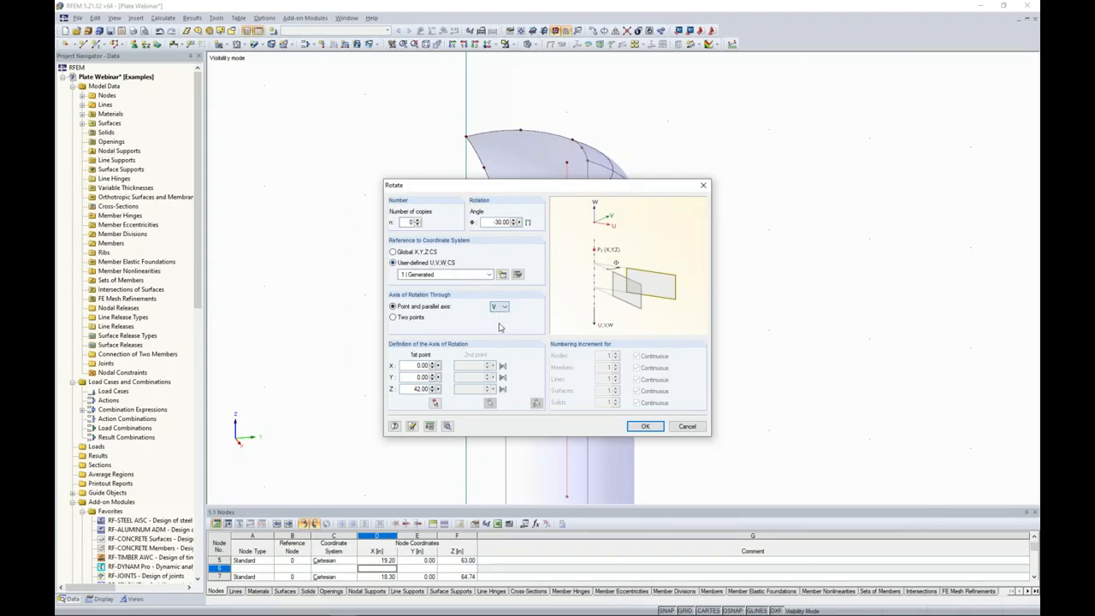
pyautogui.click(435, 403)
pyautogui.click(435, 403)
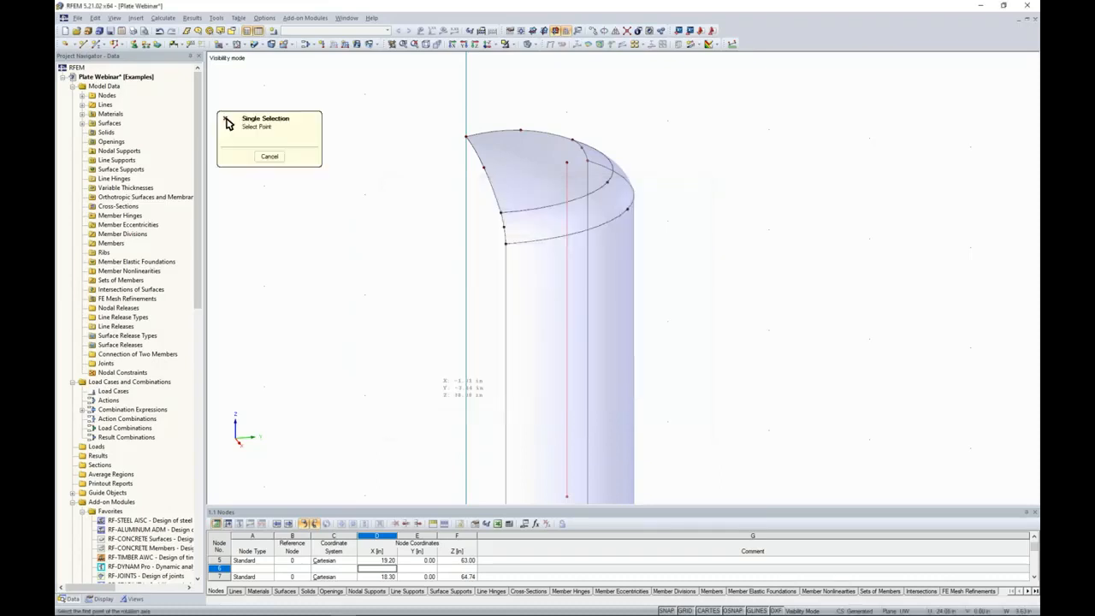
pyautogui.click(566, 162)
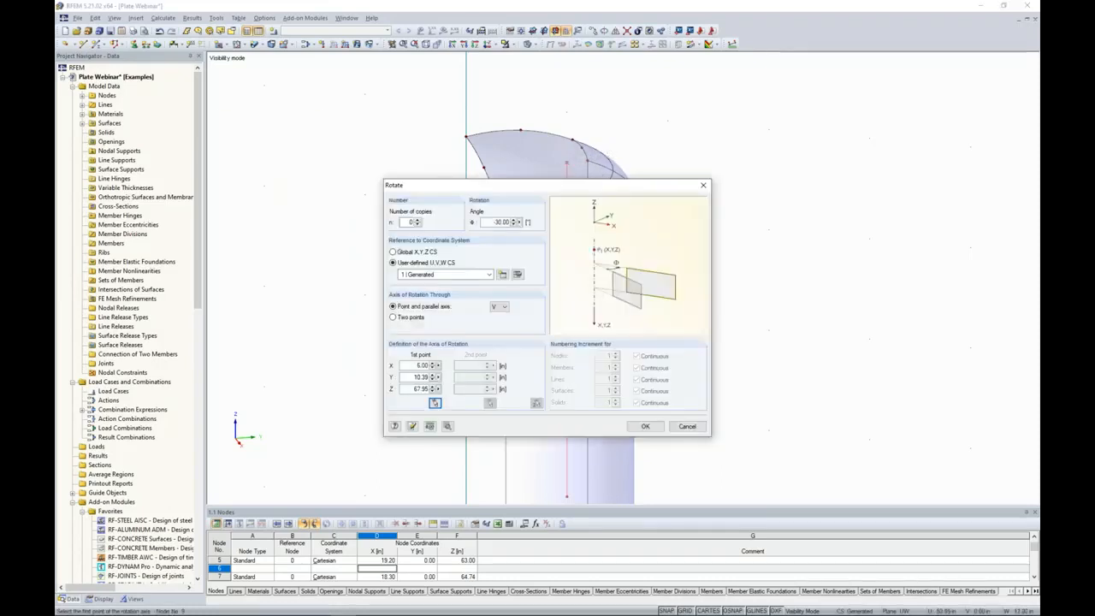
pyautogui.click(645, 426)
# Extend the inclined line by 2 in at its line end j only.
pyautogui.keyDown('ctrl'); pyautogui.moveTo(547, 295); pyautogui.dragTo(471, 313, button='middle'); pyautogui.keyUp('ctrl')
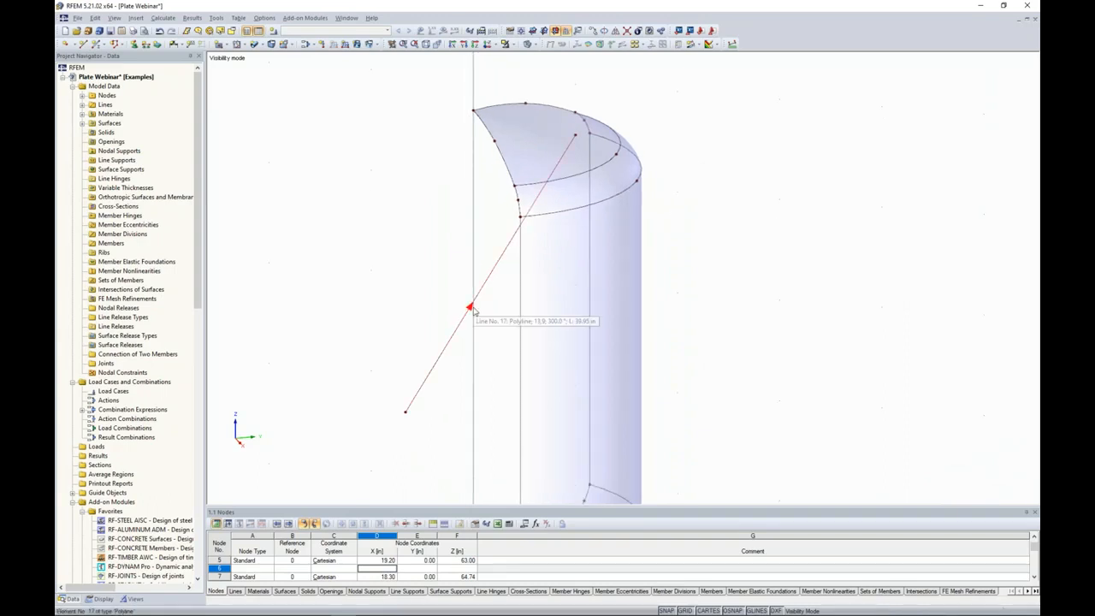
pyautogui.rightClick(504, 253)
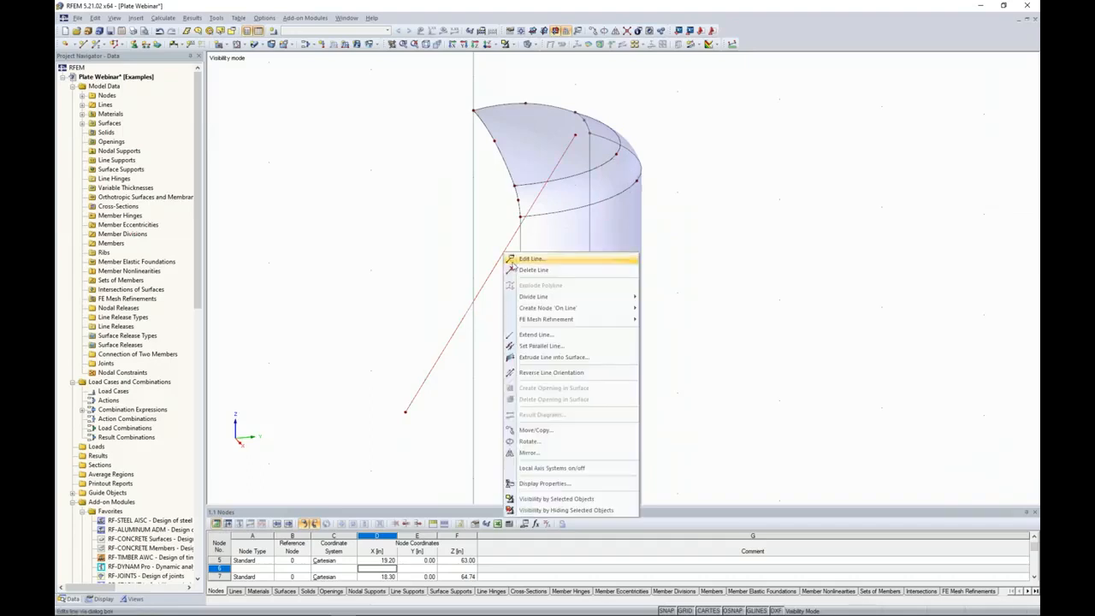
pyautogui.click(525, 335)
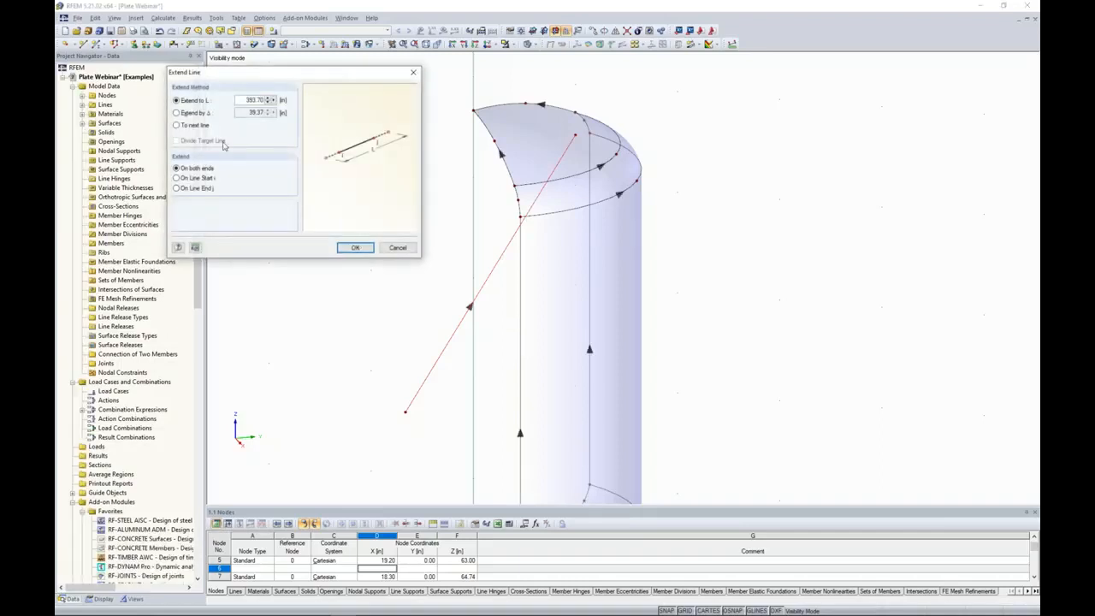
pyautogui.click(177, 112)
pyautogui.doubleClick(242, 112)
pyautogui.write('2')
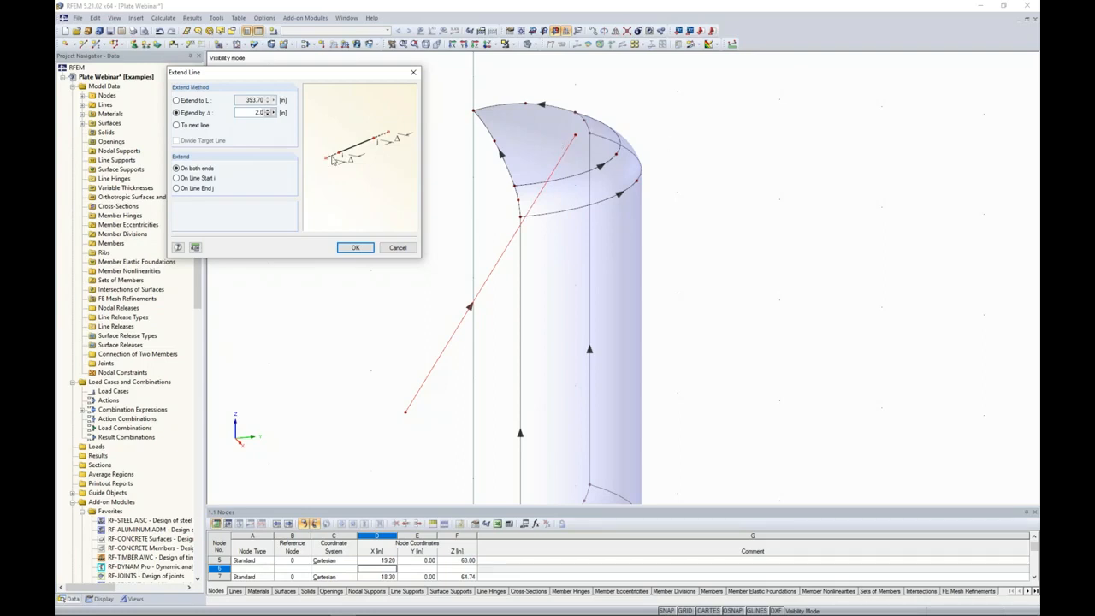
pyautogui.click(180, 190)
pyautogui.click(356, 249)
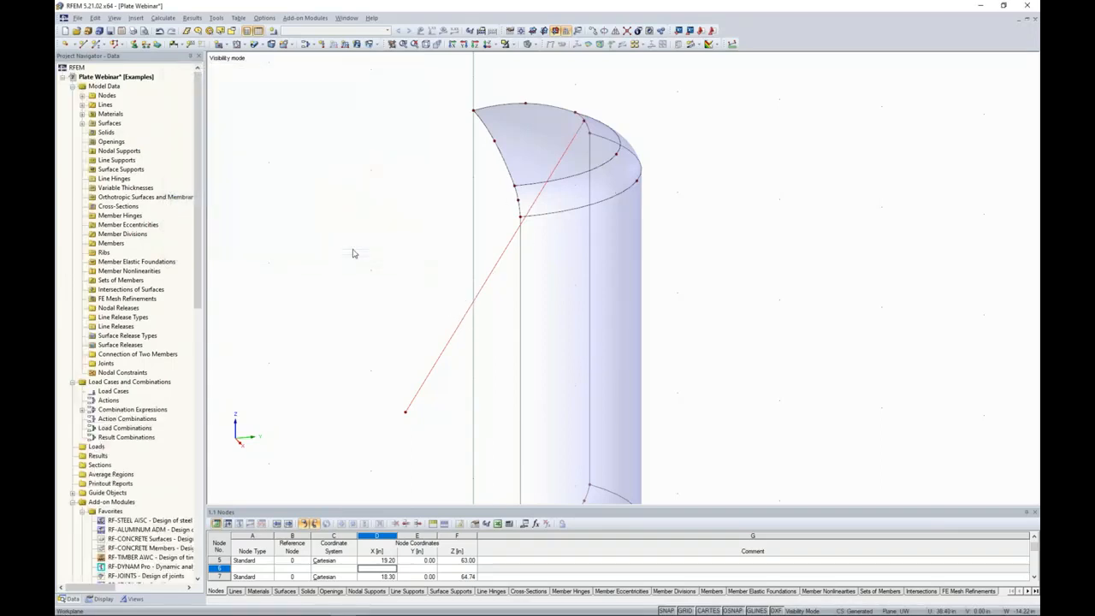
# Divide the inclined line with a new node 8 in from its line end and delete the original lower end node.
pyautogui.rightClick(491, 276)
pyautogui.moveTo(548, 318)
pyautogui.click(655, 342)
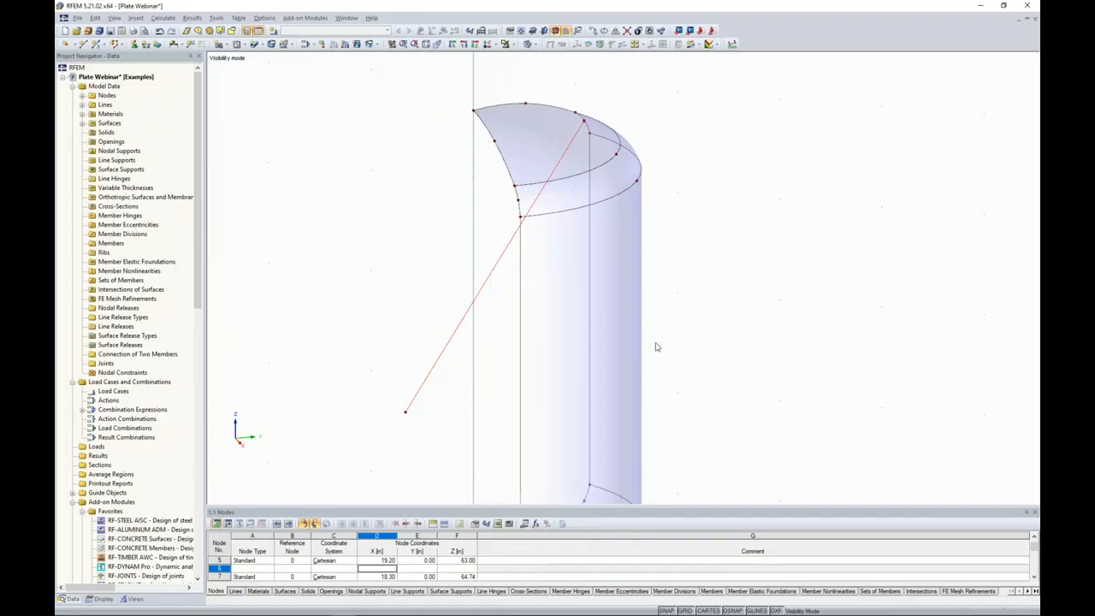
pyautogui.moveTo(530, 185); pyautogui.dragTo(316, 143)
pyautogui.doubleClick(422, 283)
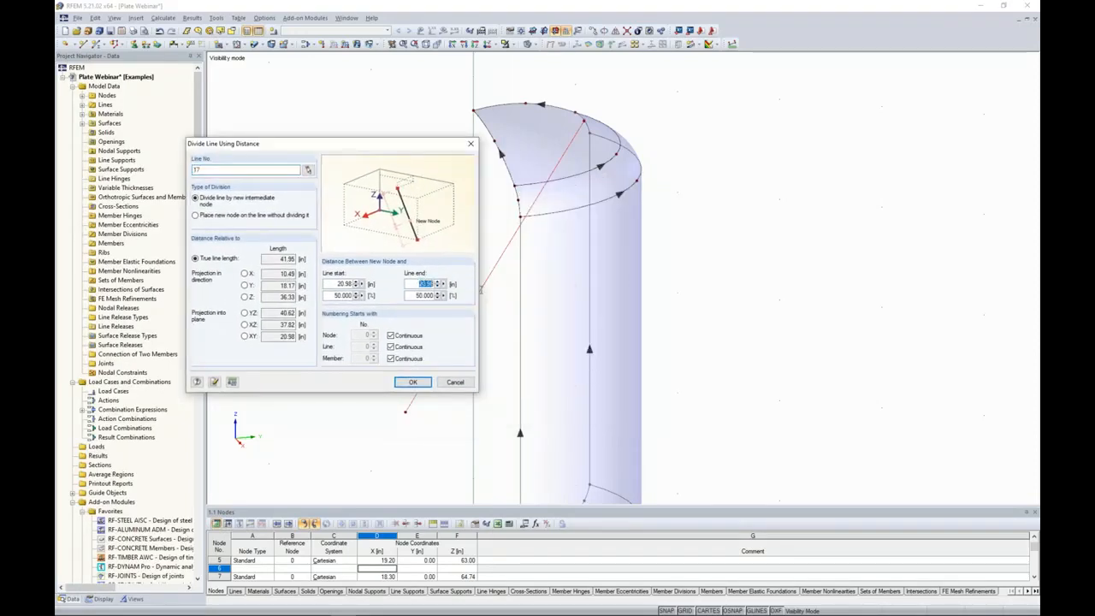
pyautogui.write('8')
pyautogui.moveTo(429, 145); pyautogui.dragTo(388, 92)
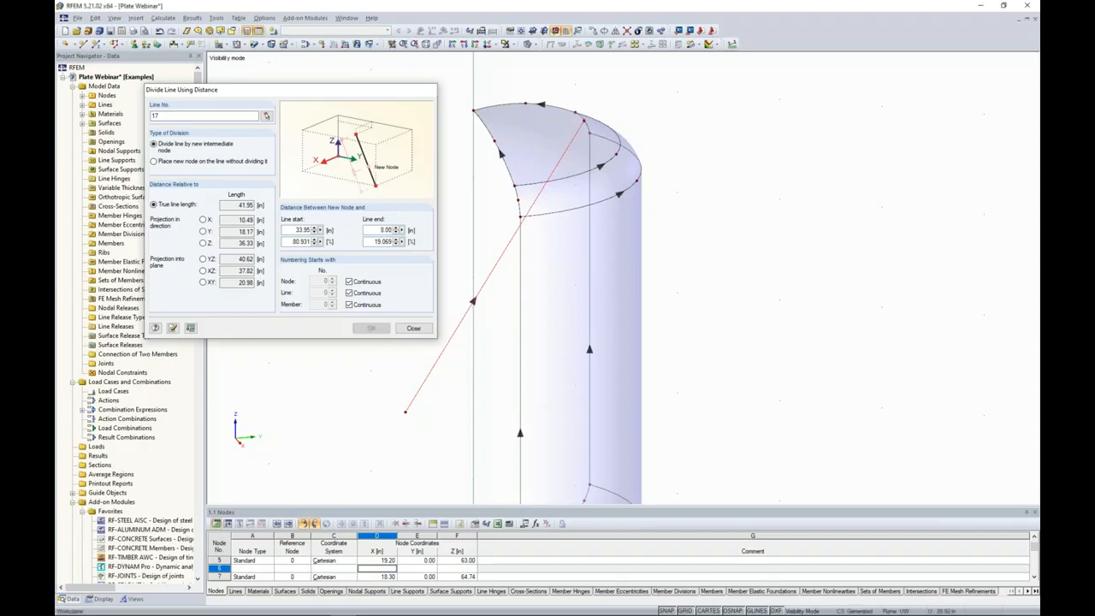
pyautogui.click(371, 329)
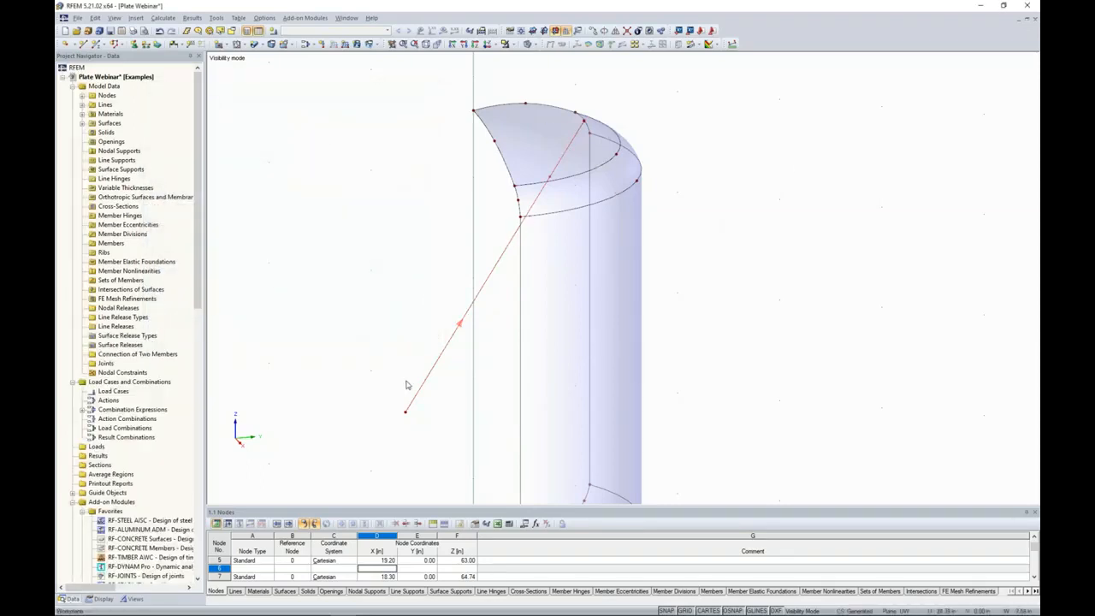
pyautogui.click(404, 411)
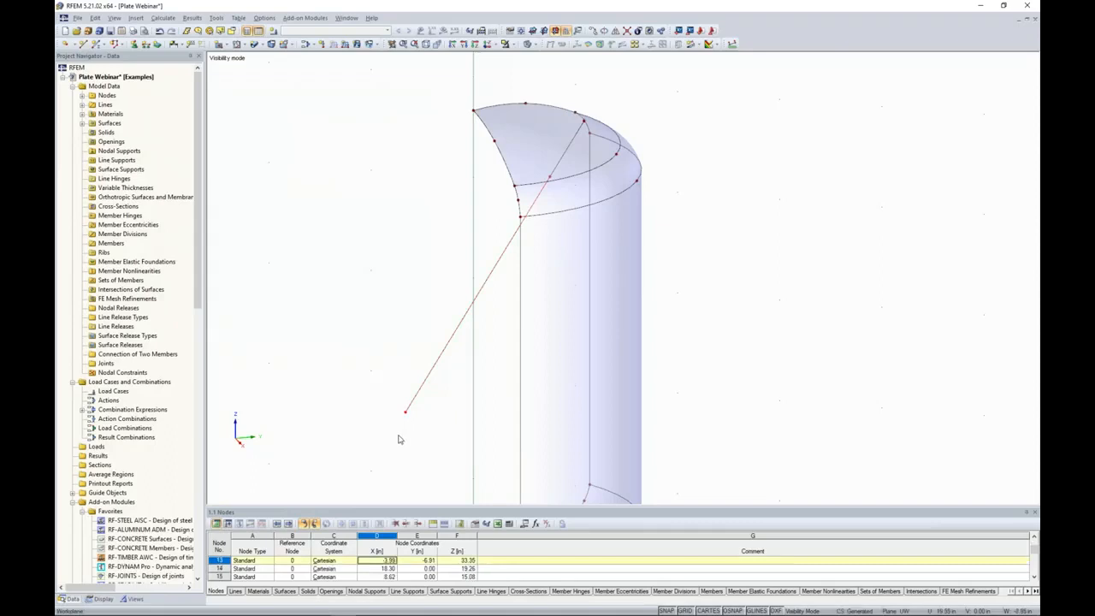
pyautogui.press('Delete')
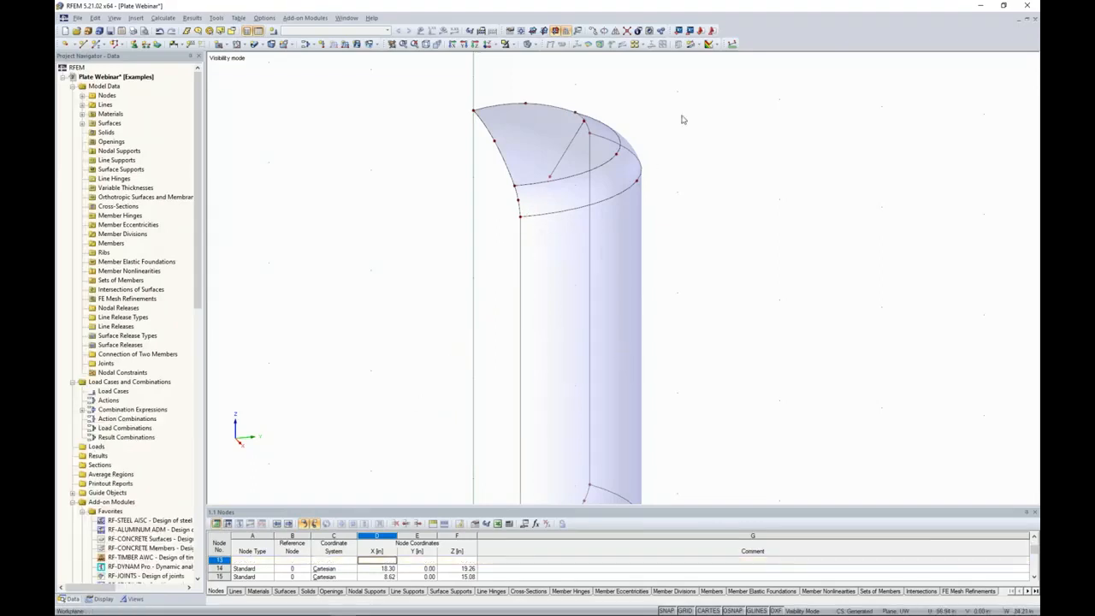
# Start a new pipe surface in Stainless Steel A 240, Grade 304, with a thickness of 0.4 in.
pyautogui.keyDown('ctrl'); pyautogui.moveTo(684, 142); pyautogui.dragTo(676, 173, button='middle'); pyautogui.keyUp('ctrl')
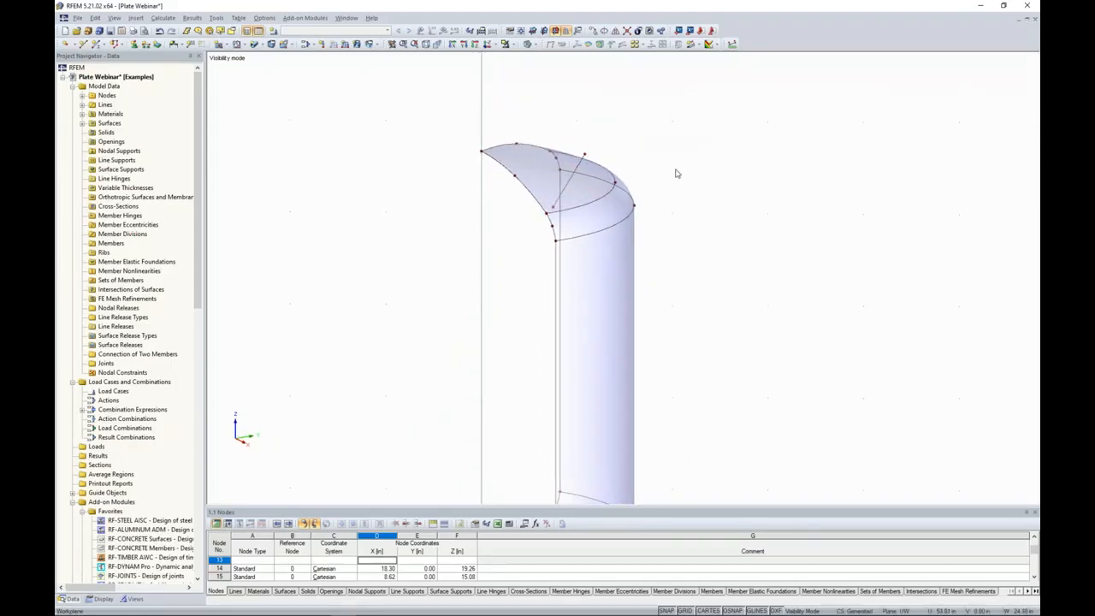
pyautogui.keyDown('ctrl'); pyautogui.moveTo(721, 191); pyautogui.dragTo(575, 219, button='middle'); pyautogui.keyUp('ctrl')
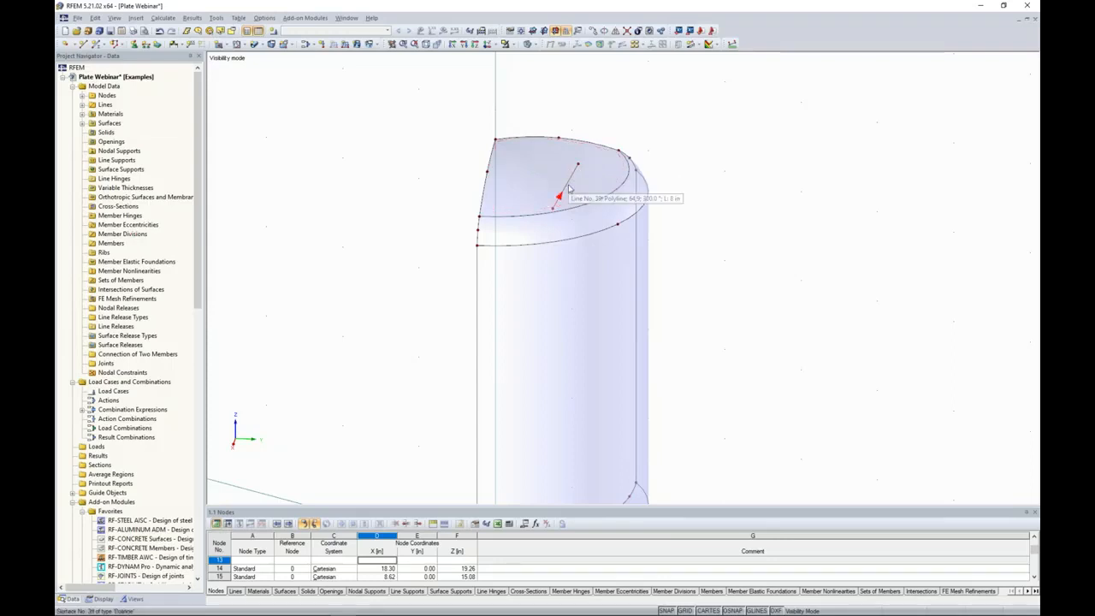
pyautogui.moveTo(687, 178); pyautogui.dragTo(597, 149, button='middle')
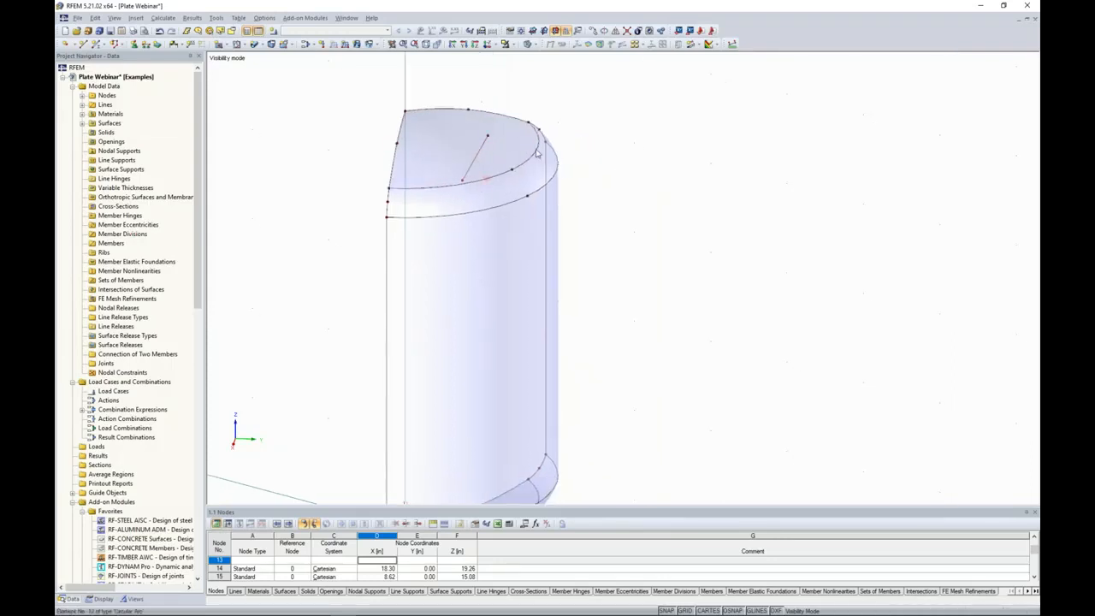
pyautogui.click(378, 46)
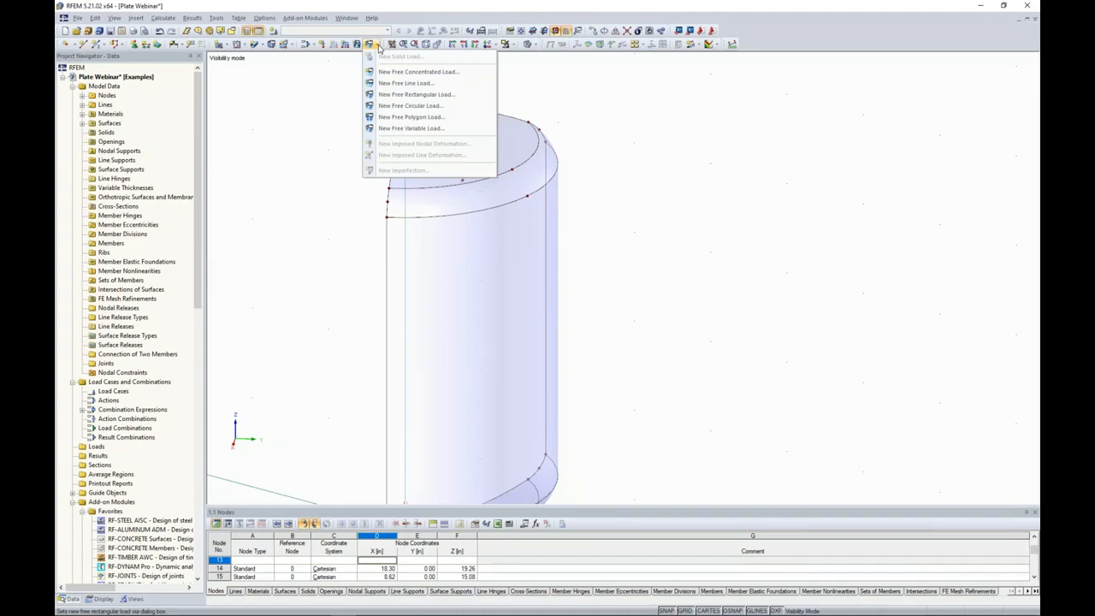
pyautogui.click(379, 46)
pyautogui.click(261, 45)
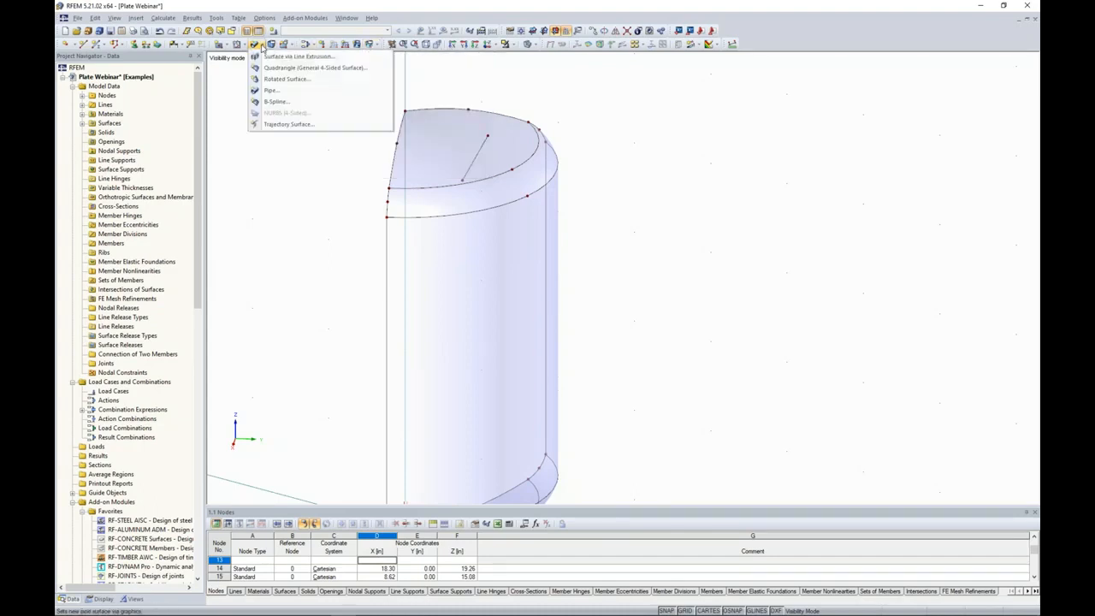
pyautogui.click(268, 91)
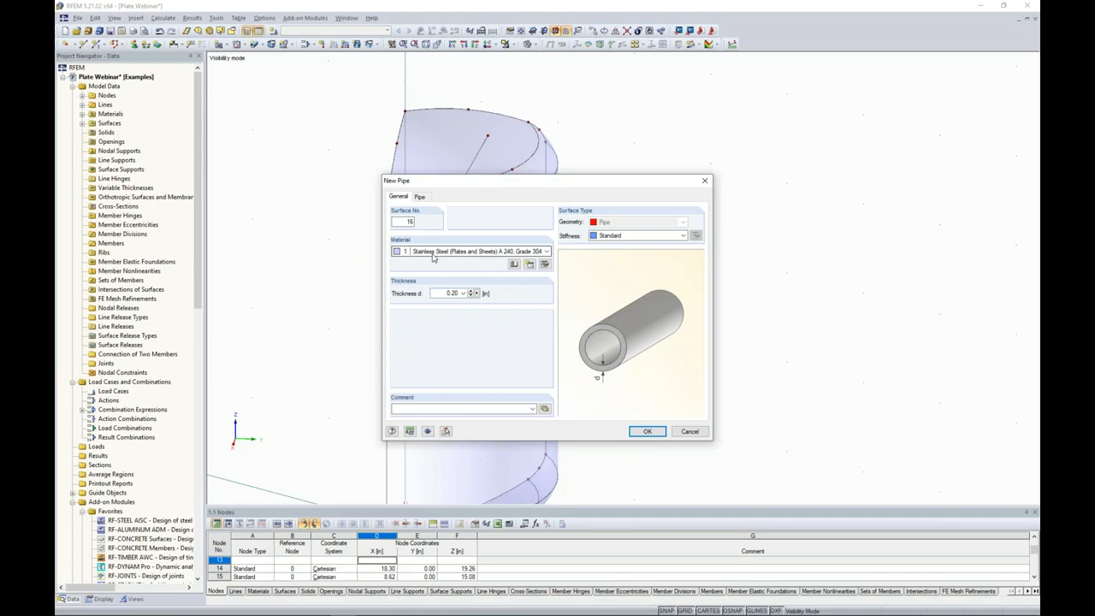
pyautogui.click(449, 292)
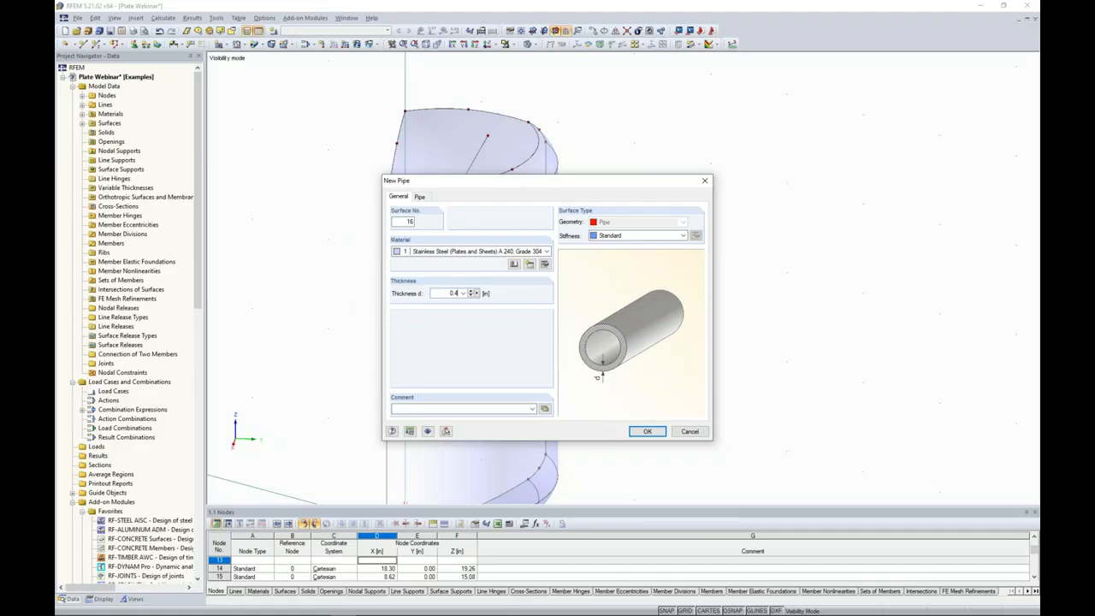
# Set the pipe radius to 8 in and generate the pipe around the short inclined line at the top head.
pyautogui.click(420, 197)
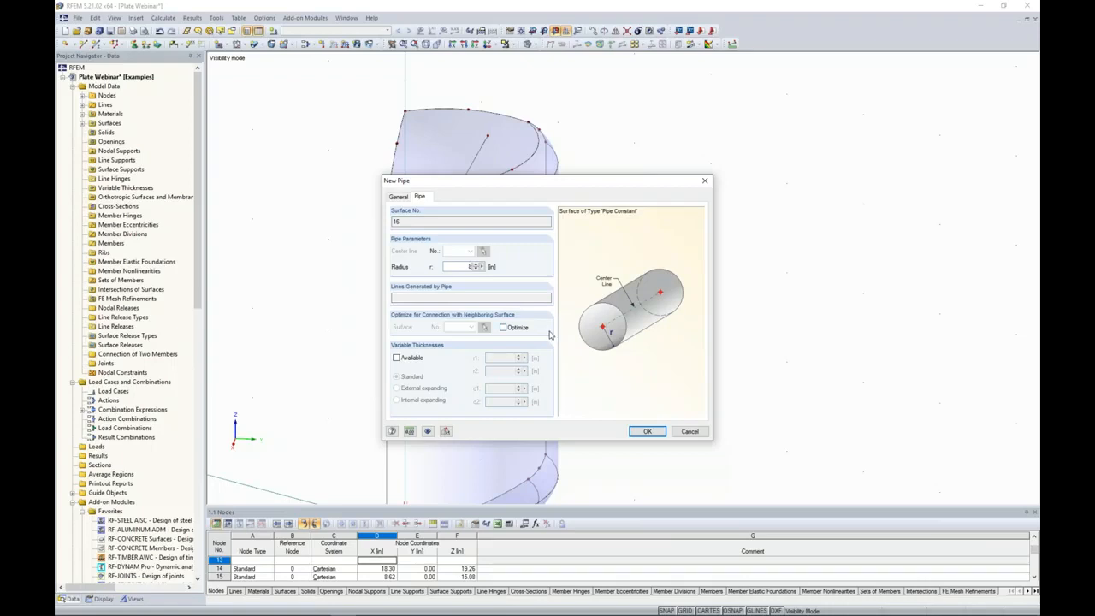
pyautogui.click(647, 431)
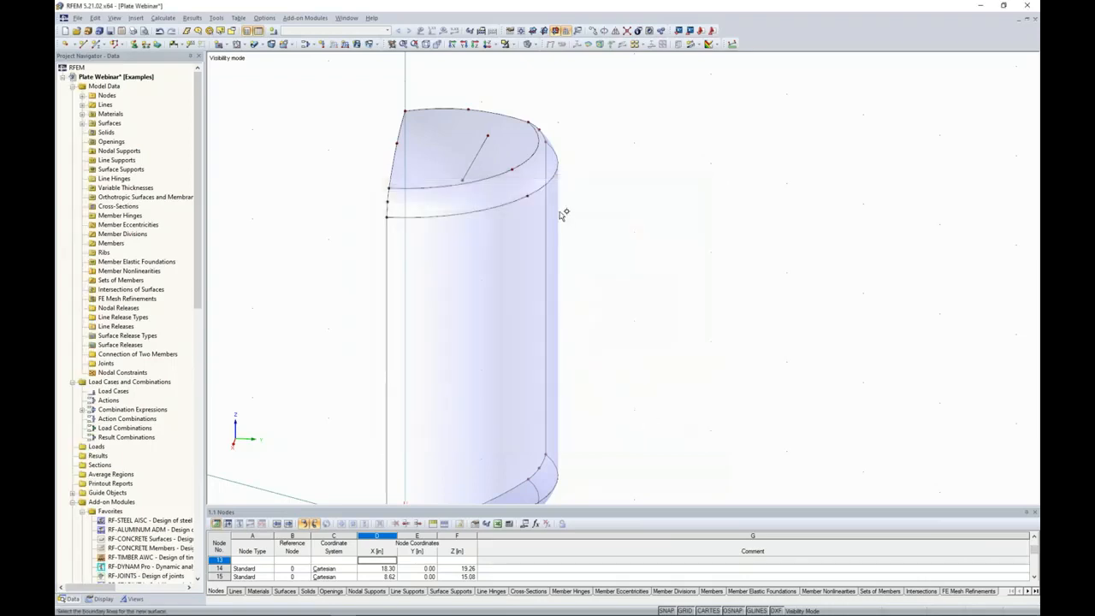
pyautogui.click(477, 157)
pyautogui.keyDown('ctrl'); pyautogui.moveTo(482, 149); pyautogui.dragTo(684, 114, button='middle'); pyautogui.keyUp('ctrl')
pyautogui.keyDown('ctrl'); pyautogui.moveTo(474, 113); pyautogui.dragTo(511, 176, button='middle'); pyautogui.keyUp('ctrl')
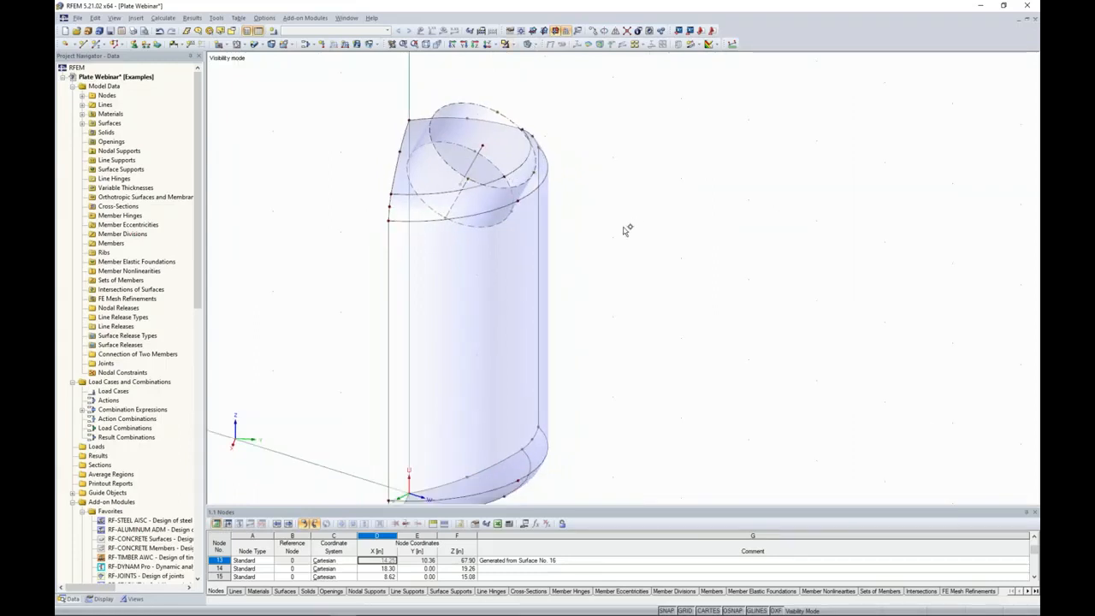
# Select the pipe together with the top head surfaces and create their intersection.
pyautogui.keyDown('ctrl'); pyautogui.moveTo(619, 238); pyautogui.dragTo(612, 211, button='middle'); pyautogui.keyUp('ctrl')
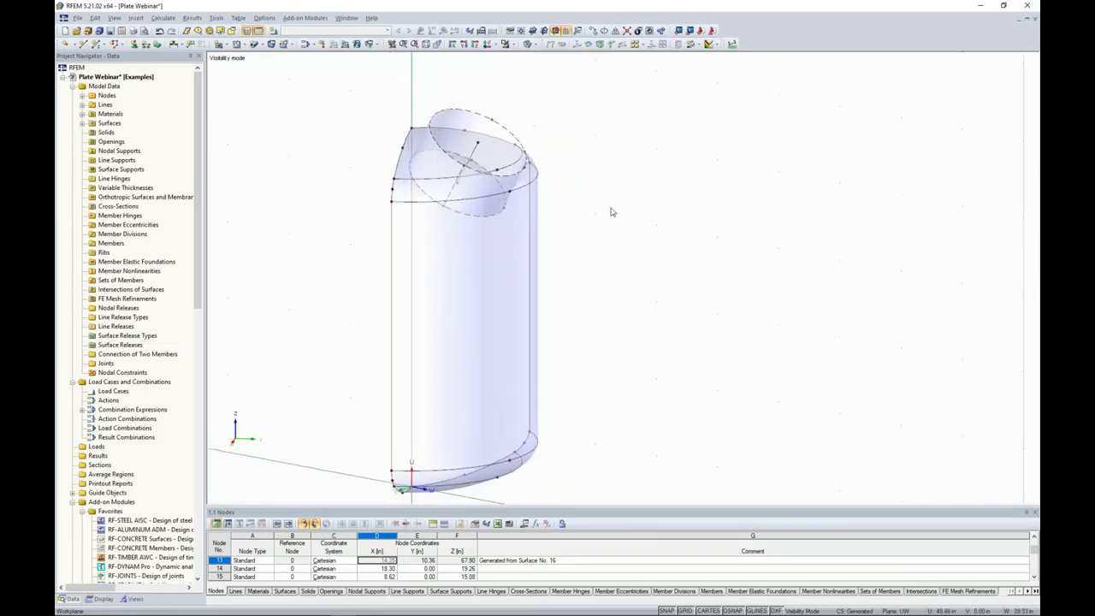
pyautogui.moveTo(372, 92); pyautogui.dragTo(590, 257)
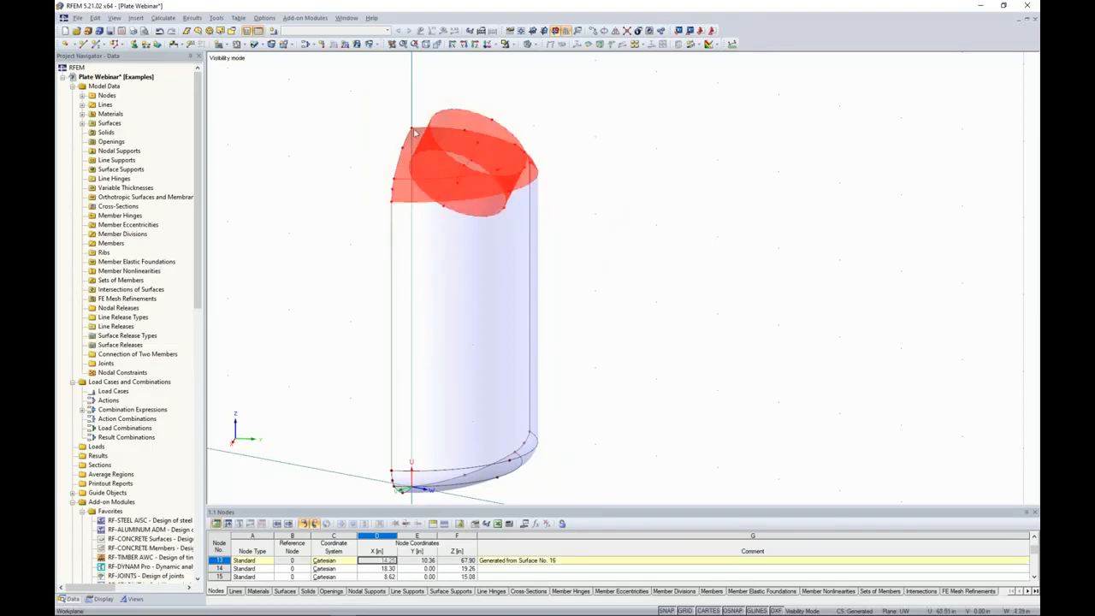
pyautogui.rightClick(455, 176)
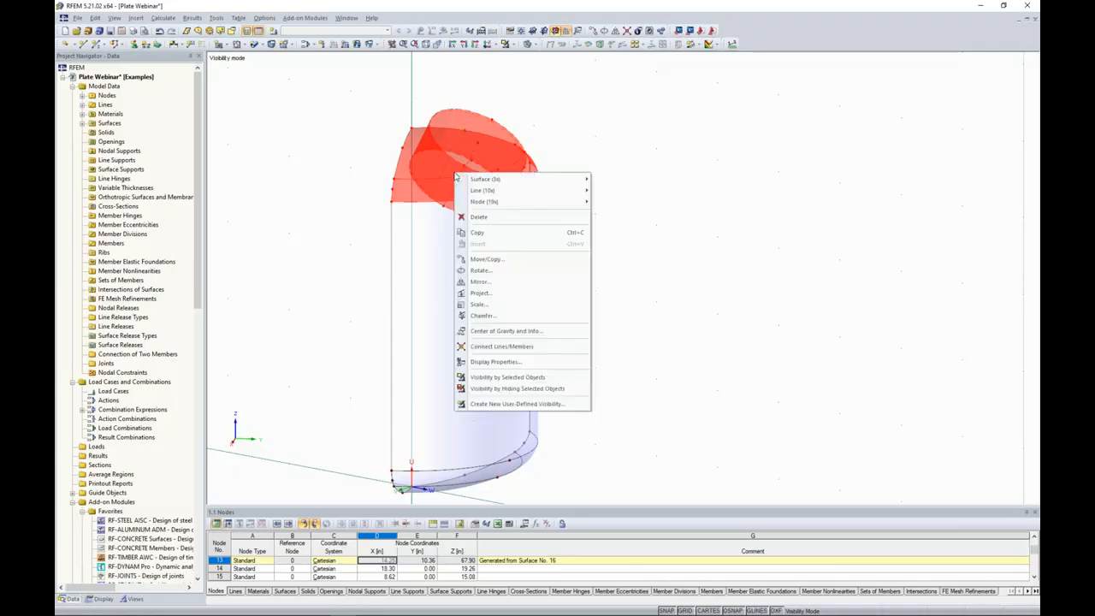
pyautogui.moveTo(463, 180)
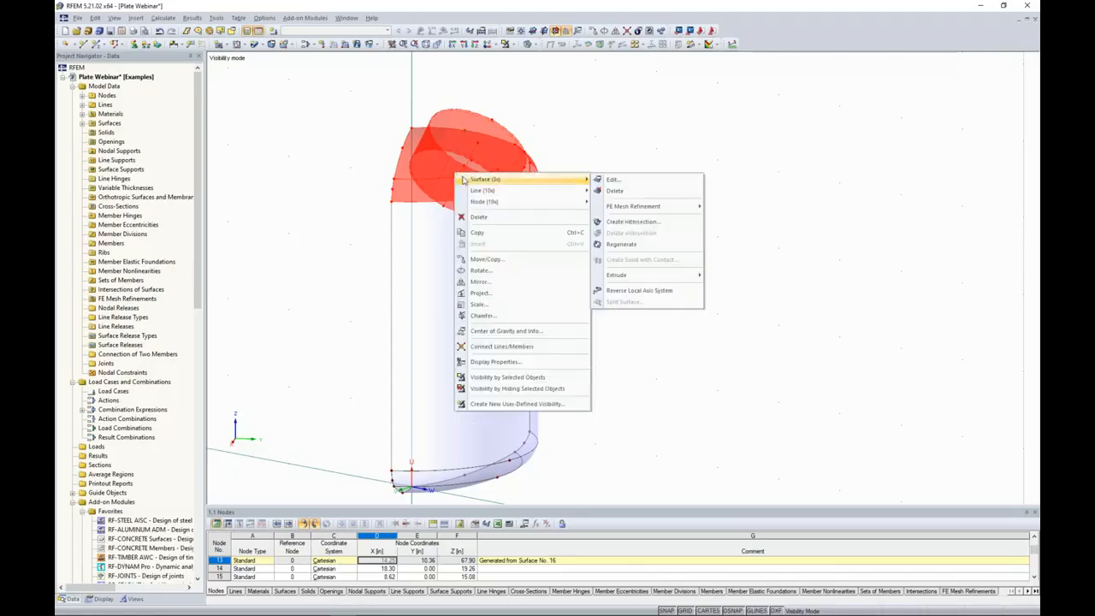
pyautogui.click(632, 223)
# Deactivate the two top head surface components enclosed by the nozzle pipe to open the head.
pyautogui.moveTo(570, 208); pyautogui.dragTo(650, 234, button='middle')
pyautogui.scroll(5, 523, 194)
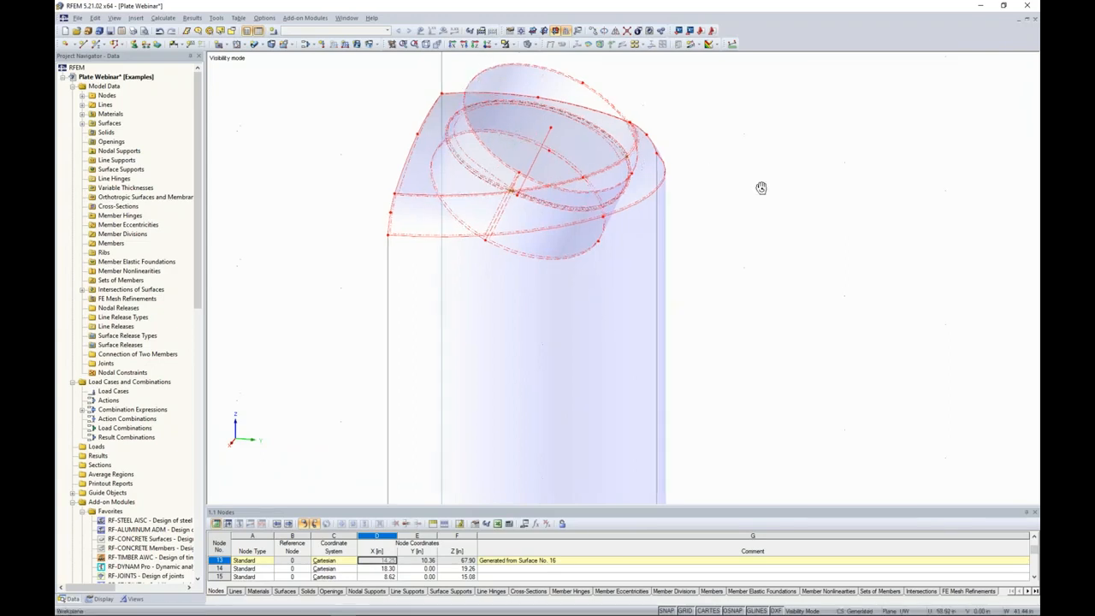
pyautogui.keyDown('ctrl'); pyautogui.moveTo(761, 188); pyautogui.dragTo(726, 204, button='middle'); pyautogui.keyUp('ctrl')
pyautogui.click(519, 161)
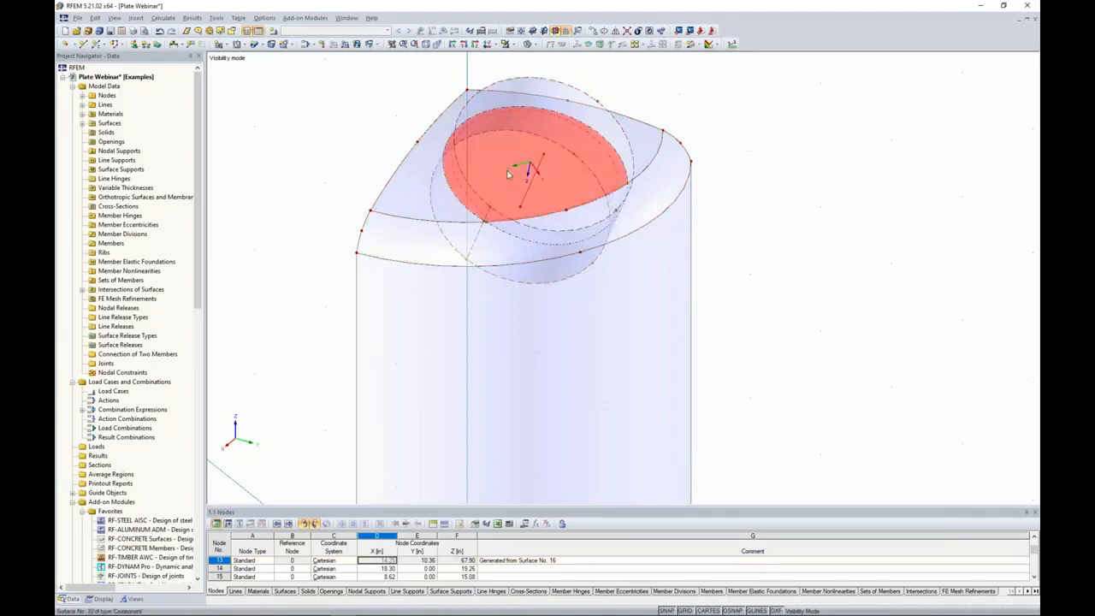
pyautogui.rightClick(513, 161)
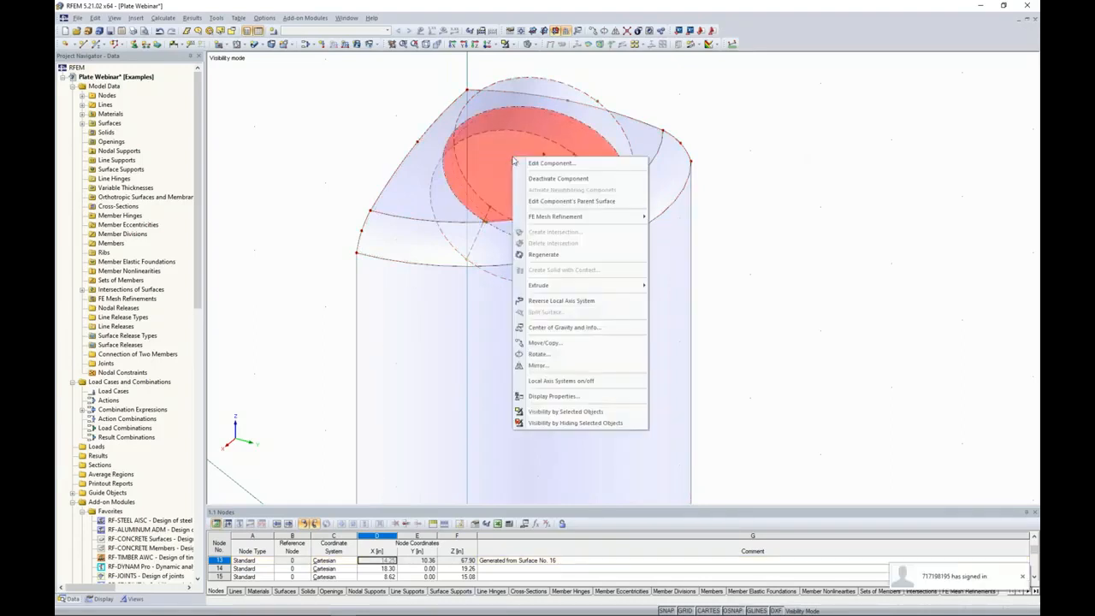
pyautogui.click(539, 179)
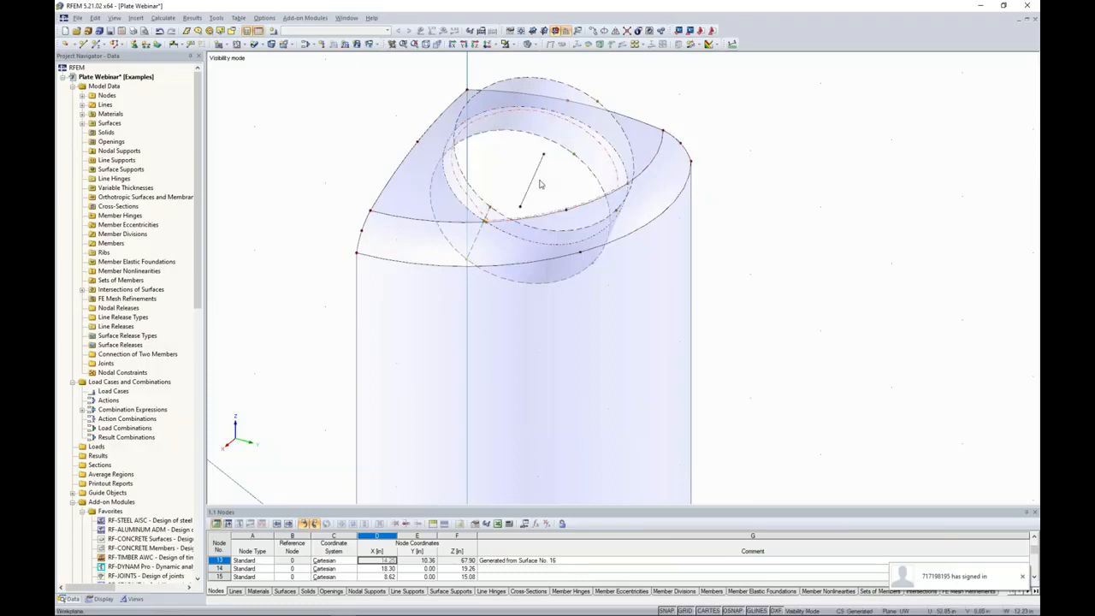
pyautogui.keyDown('ctrl'); pyautogui.moveTo(540, 185); pyautogui.dragTo(543, 227, button='middle'); pyautogui.keyUp('ctrl')
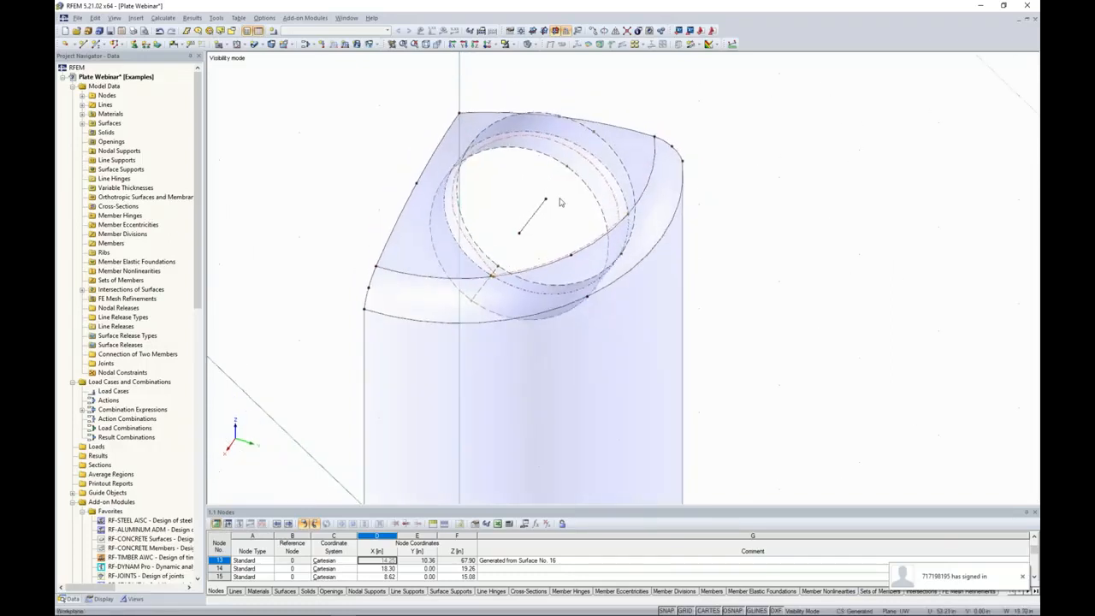
pyautogui.rightClick(567, 270)
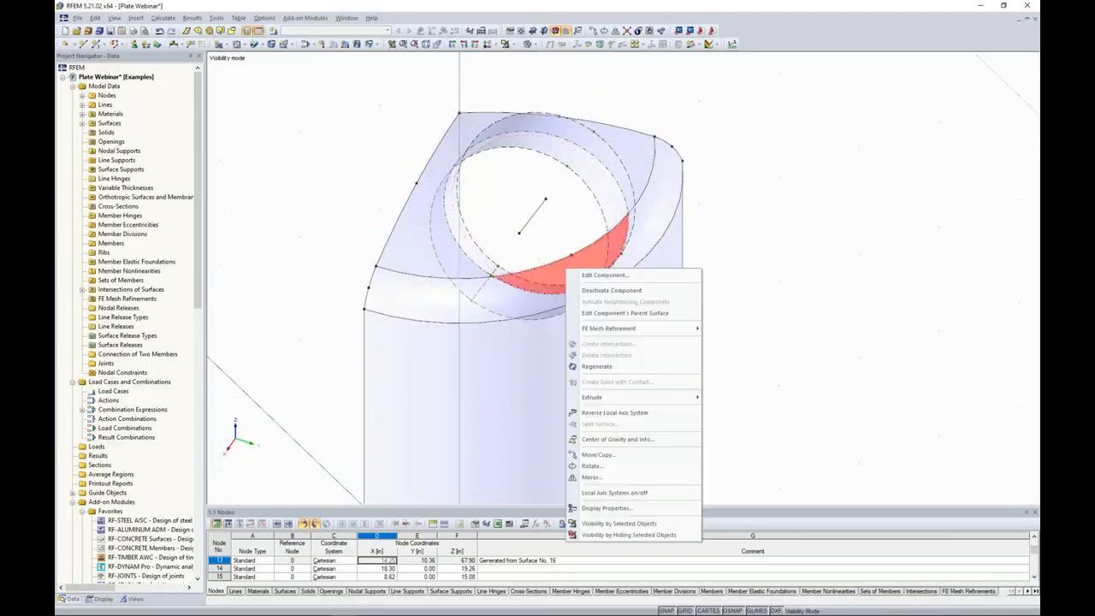
pyautogui.click(585, 291)
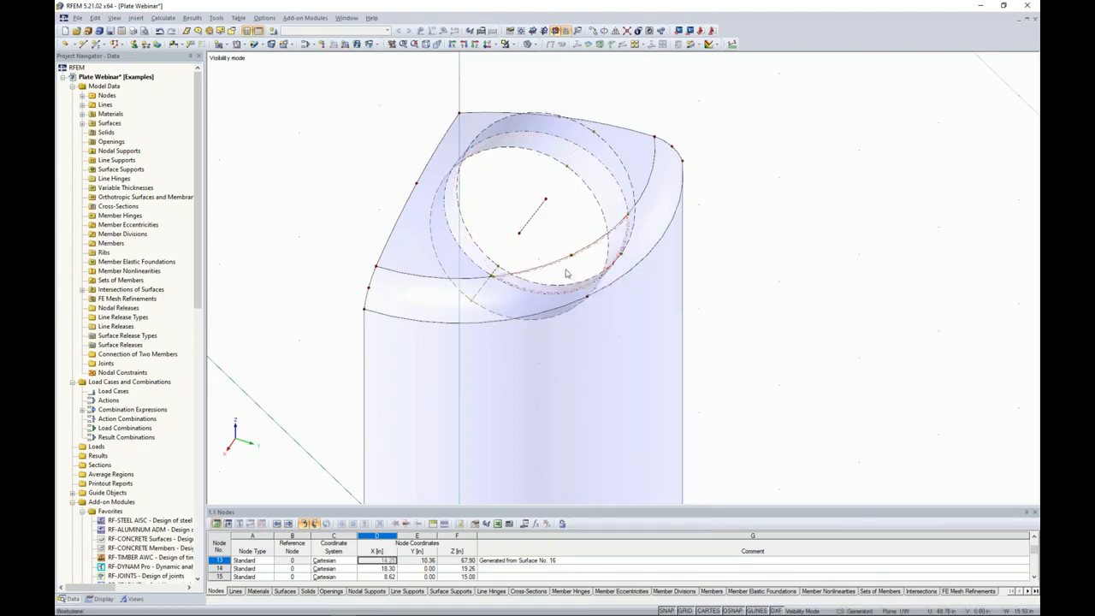
# Deactivate the pipe component that projects inside the vessel and check the remaining outer nozzle.
pyautogui.keyDown('ctrl'); pyautogui.moveTo(567, 273); pyautogui.dragTo(547, 206, button='middle'); pyautogui.keyUp('ctrl')
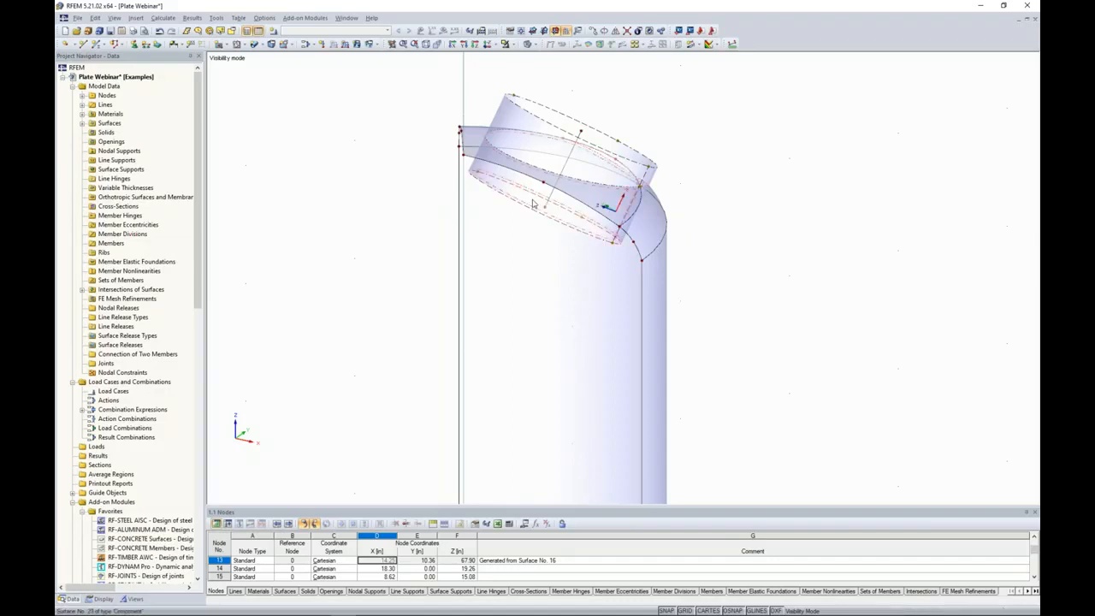
pyautogui.rightClick(533, 201)
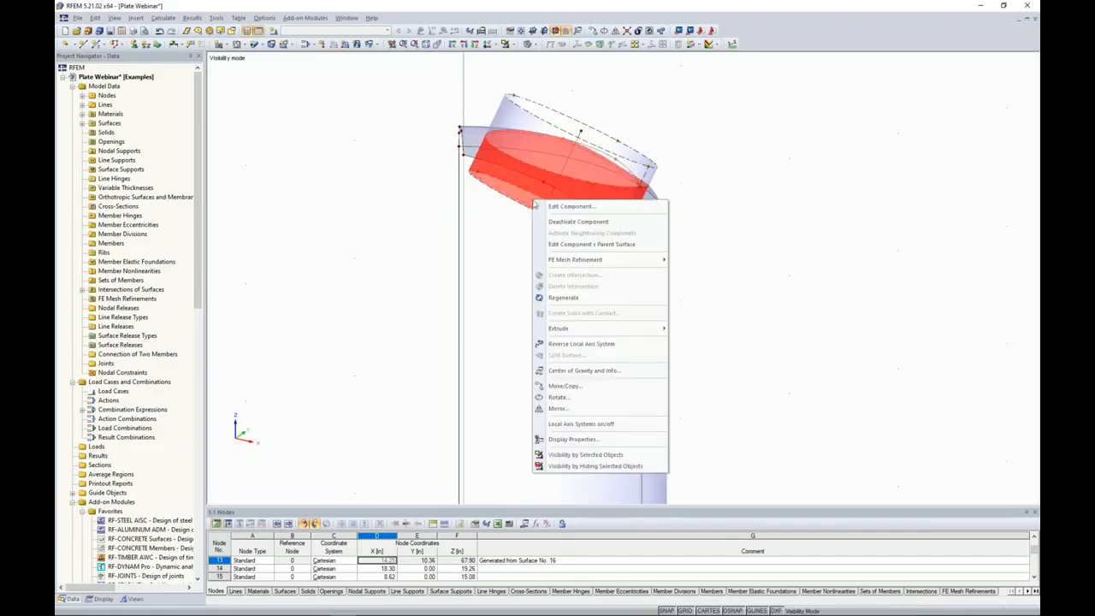
pyautogui.click(564, 223)
pyautogui.keyDown('ctrl'); pyautogui.moveTo(614, 164); pyautogui.dragTo(565, 194, button='middle'); pyautogui.keyUp('ctrl')
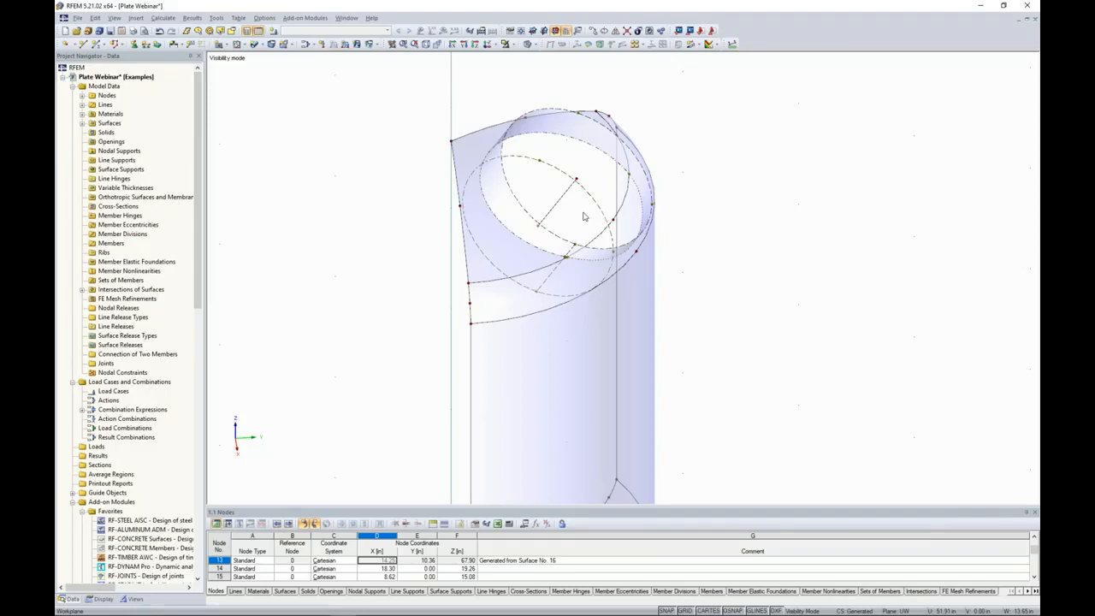
pyautogui.keyDown('ctrl'); pyautogui.moveTo(730, 208); pyautogui.dragTo(751, 197, button='middle'); pyautogui.keyUp('ctrl')
pyautogui.click(520, 195)
pyautogui.keyDown('ctrl'); pyautogui.moveTo(720, 254); pyautogui.dragTo(627, 221, button='middle'); pyautogui.keyUp('ctrl')
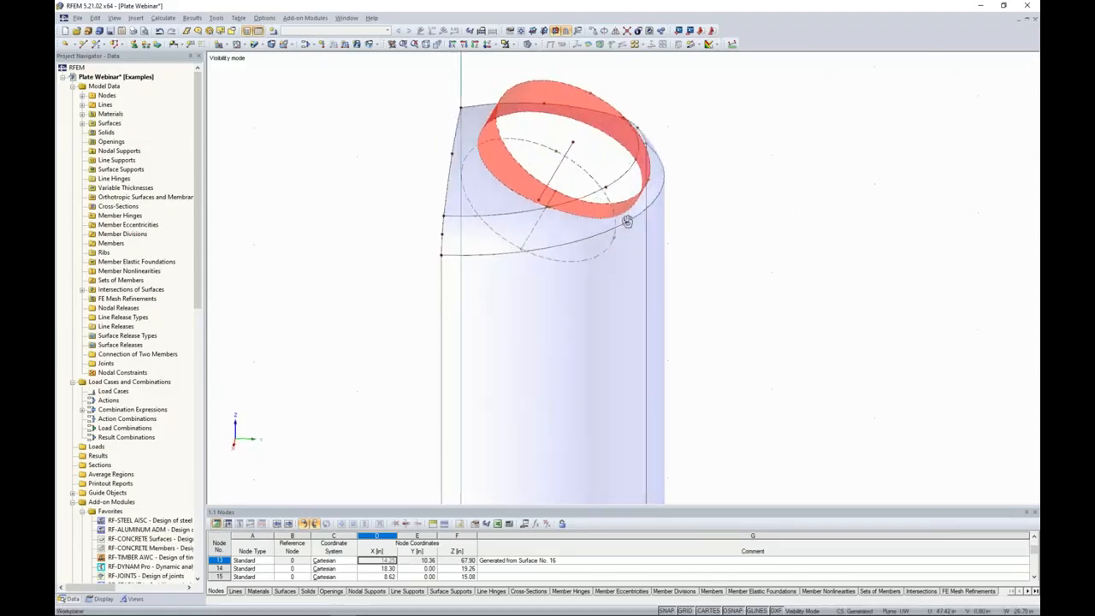
pyautogui.keyDown('ctrl'); pyautogui.moveTo(588, 178); pyautogui.dragTo(550, 212, button='middle'); pyautogui.keyUp('ctrl')
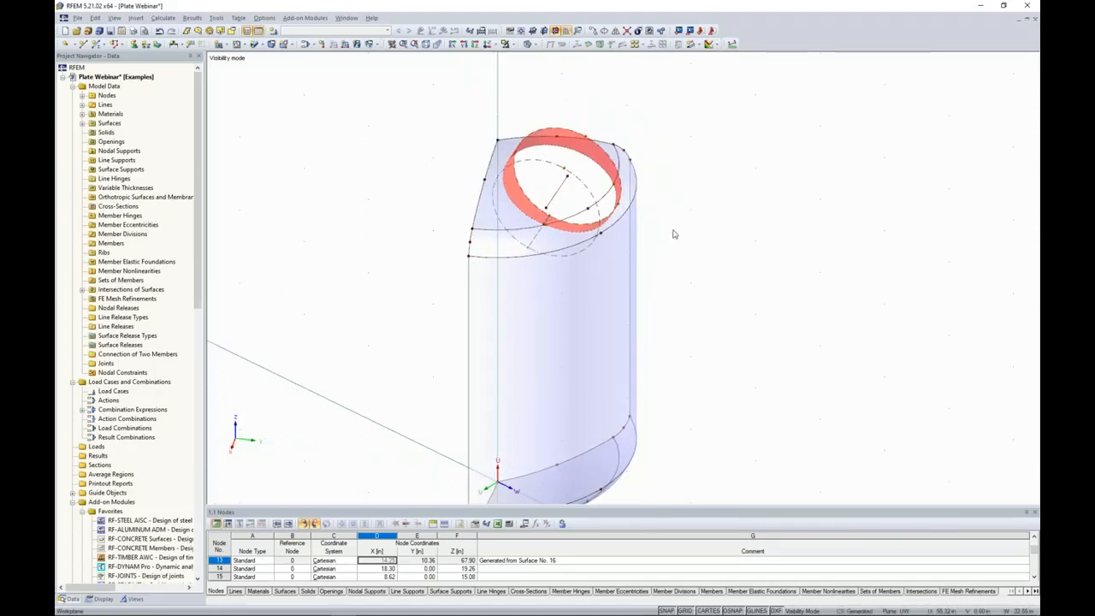
# Cancel visibility mode to display the full vessel and look at it from above.
pyautogui.click(670, 106)
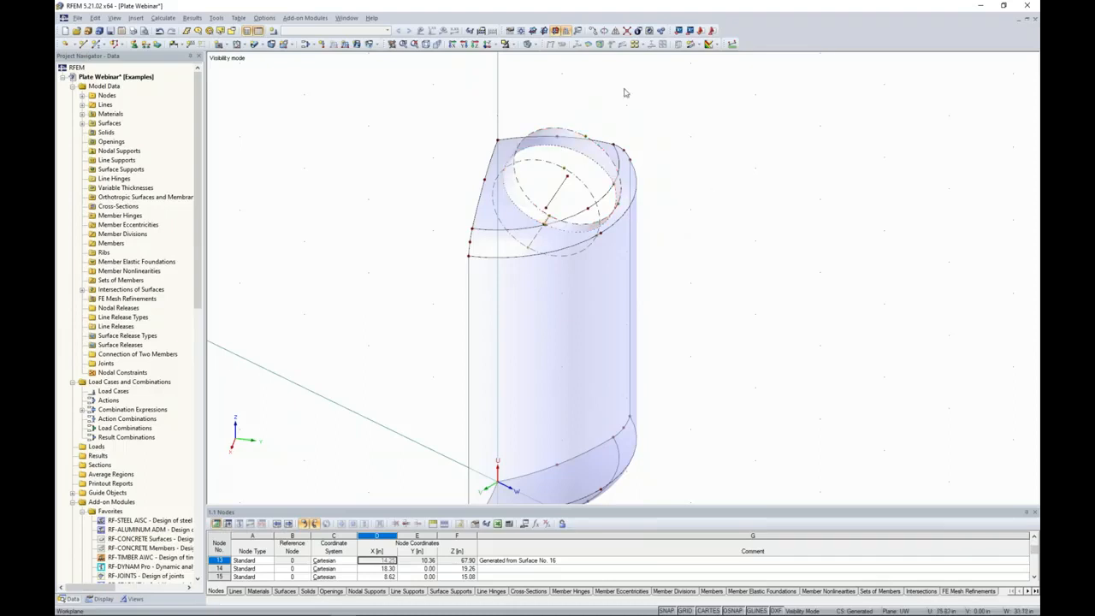
pyautogui.click(508, 44)
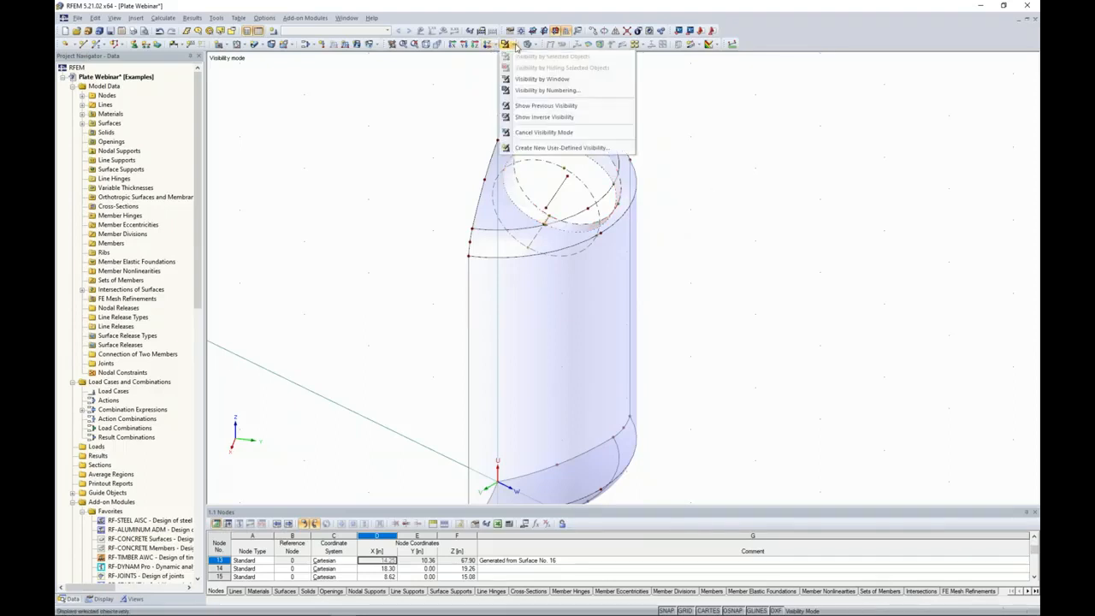
pyautogui.click(532, 133)
pyautogui.click(488, 44)
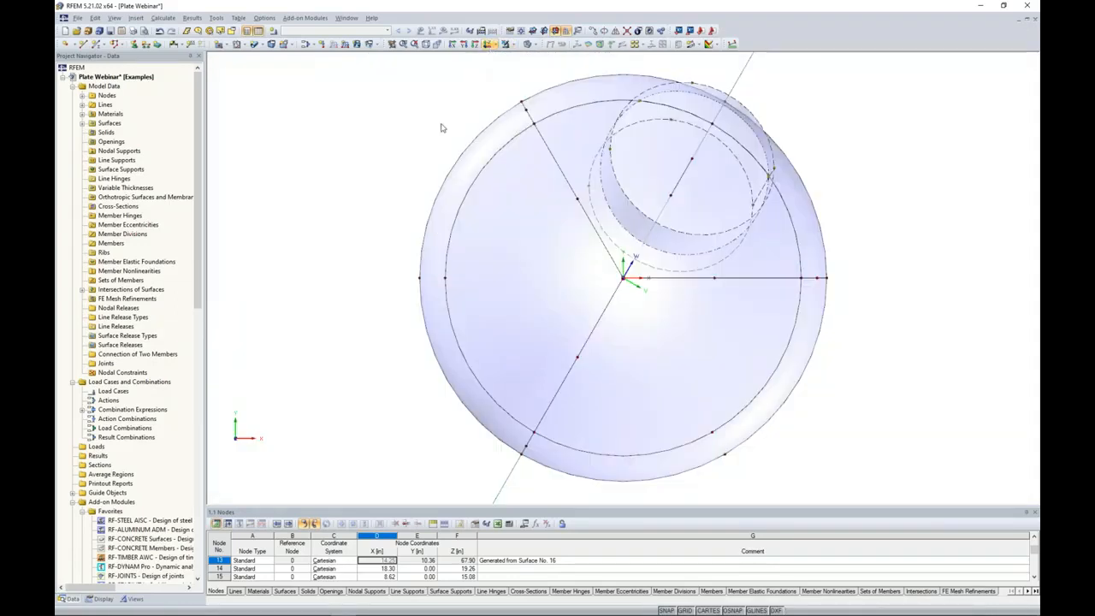
# Select the vessel segments without the nozzle and limit the visibility to those selected objects.
pyautogui.scroll(-5, 442, 125)
pyautogui.moveTo(379, 181); pyautogui.dragTo(358, 200, button='middle')
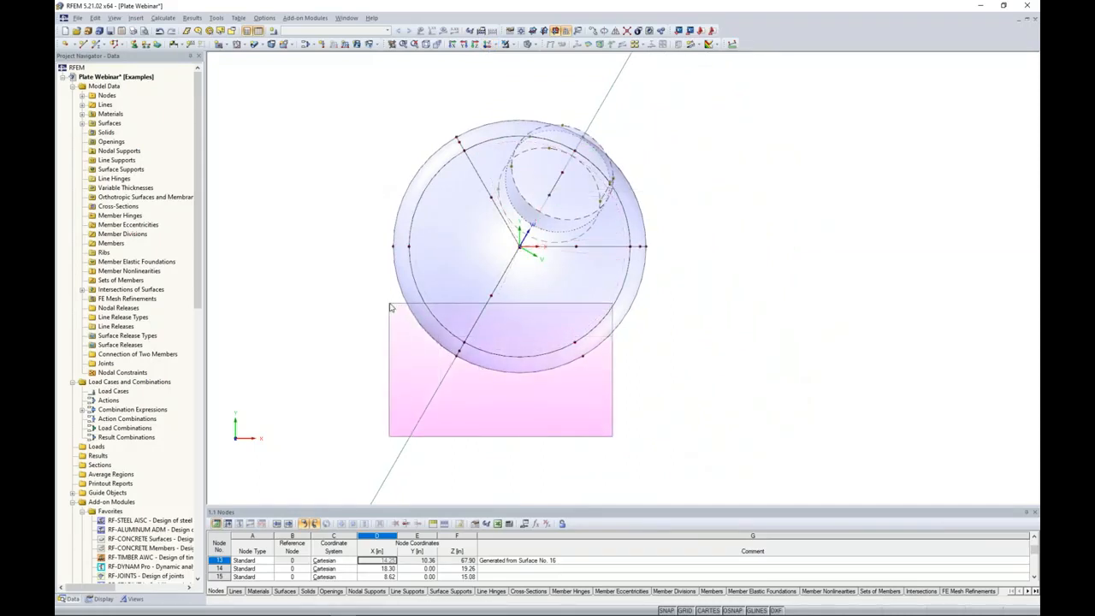
pyautogui.click(402, 313)
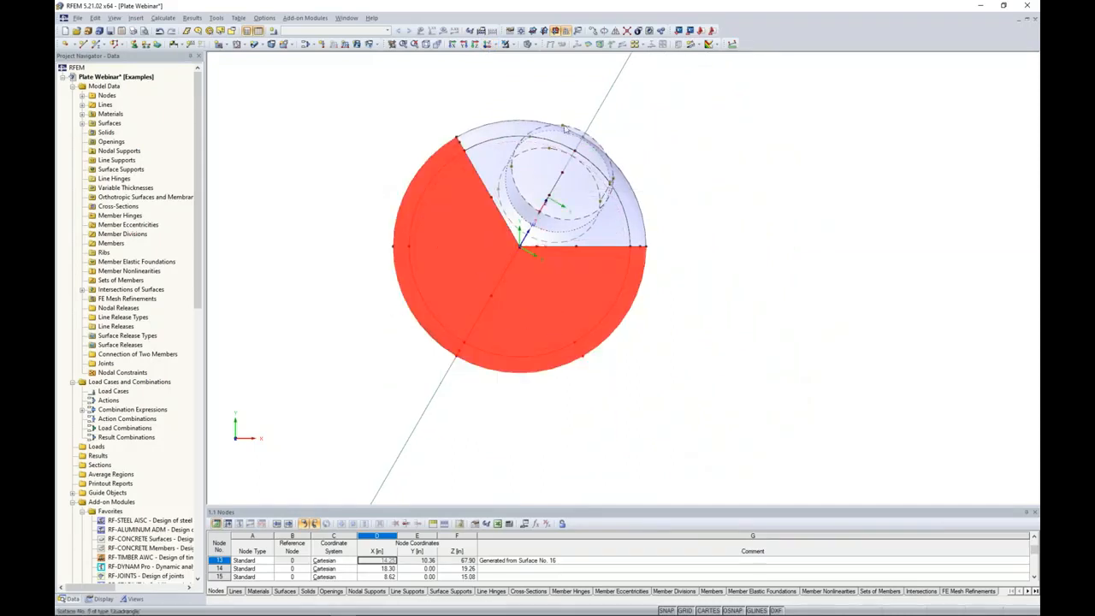
pyautogui.click(514, 44)
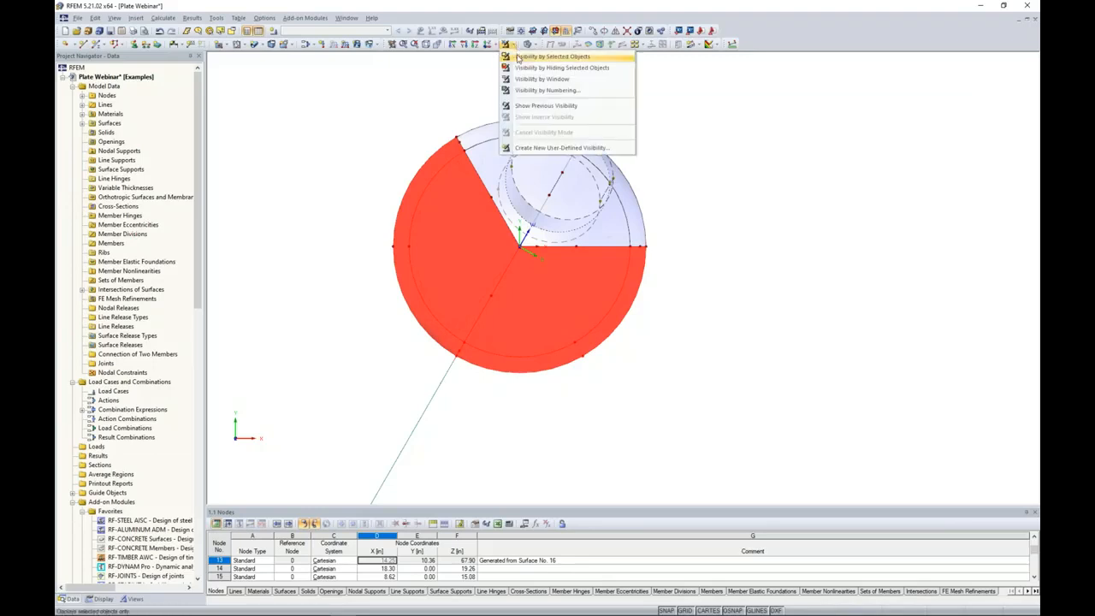
pyautogui.click(518, 53)
pyautogui.click(594, 129)
# Switch the work plane of the user-defined coordinate system to UV.
pyautogui.keyDown('ctrl'); pyautogui.moveTo(747, 371); pyautogui.dragTo(642, 190, button='middle'); pyautogui.keyUp('ctrl')
pyautogui.keyDown('ctrl'); pyautogui.moveTo(721, 213); pyautogui.dragTo(707, 182, button='middle'); pyautogui.keyUp('ctrl')
pyautogui.keyDown('ctrl'); pyautogui.moveTo(713, 258); pyautogui.dragTo(865, 228, button='middle'); pyautogui.keyUp('ctrl')
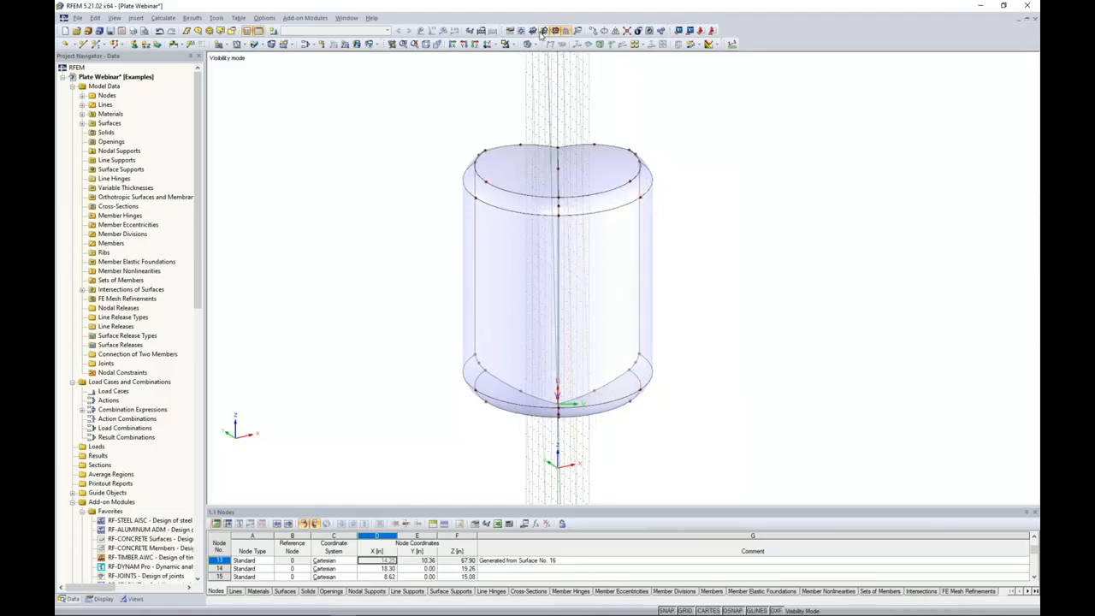
pyautogui.click(541, 31)
pyautogui.keyDown('ctrl'); pyautogui.moveTo(809, 214); pyautogui.dragTo(676, 256, button='middle'); pyautogui.keyUp('ctrl')
# Copy the apex node of the top head once in the user-defined UVW system with displacement V -12 in and W 0 in.
pyautogui.click(544, 165)
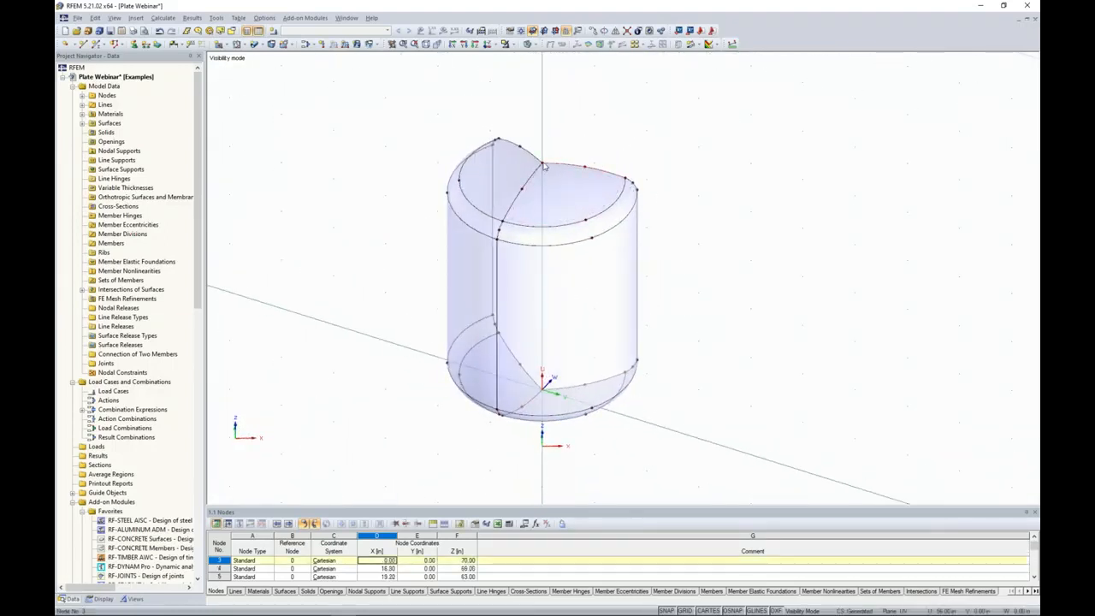
pyautogui.click(592, 32)
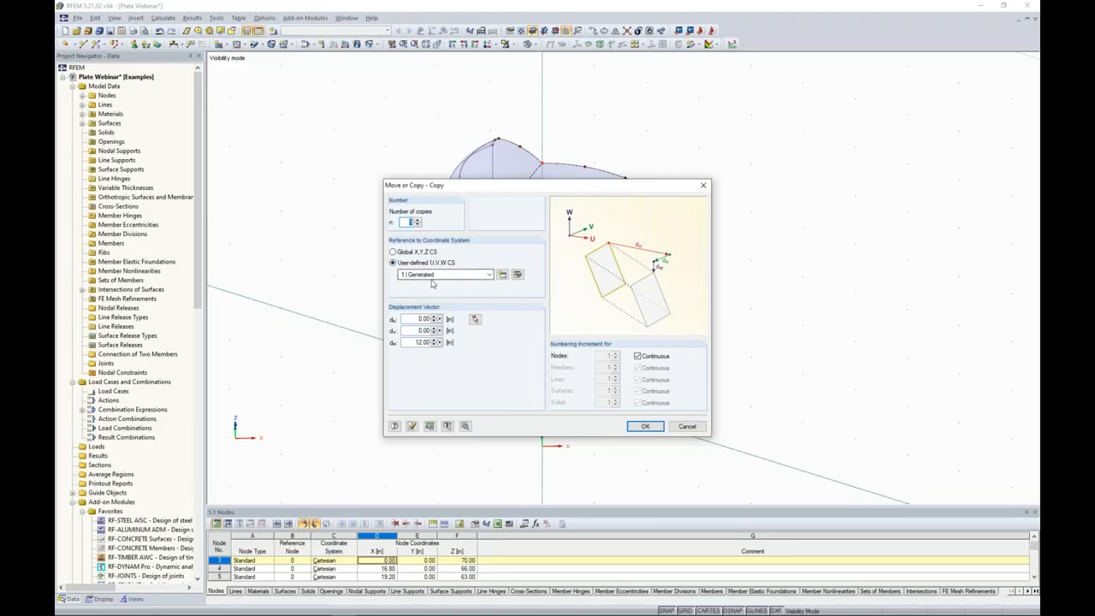
pyautogui.click(415, 331)
pyautogui.write('-12')
pyautogui.press('Tab')
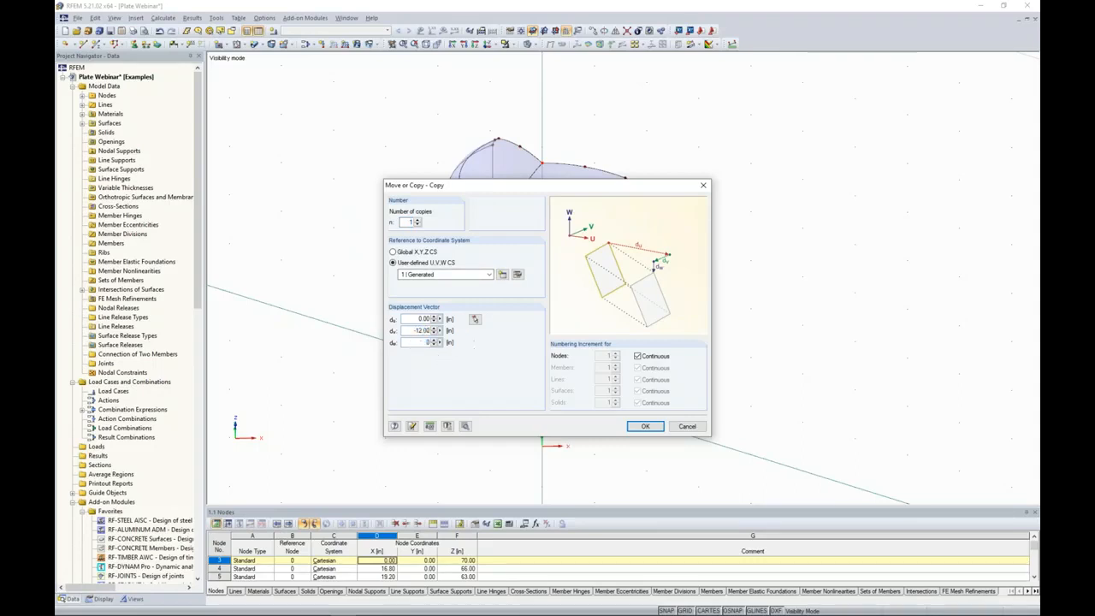
pyautogui.click(465, 426)
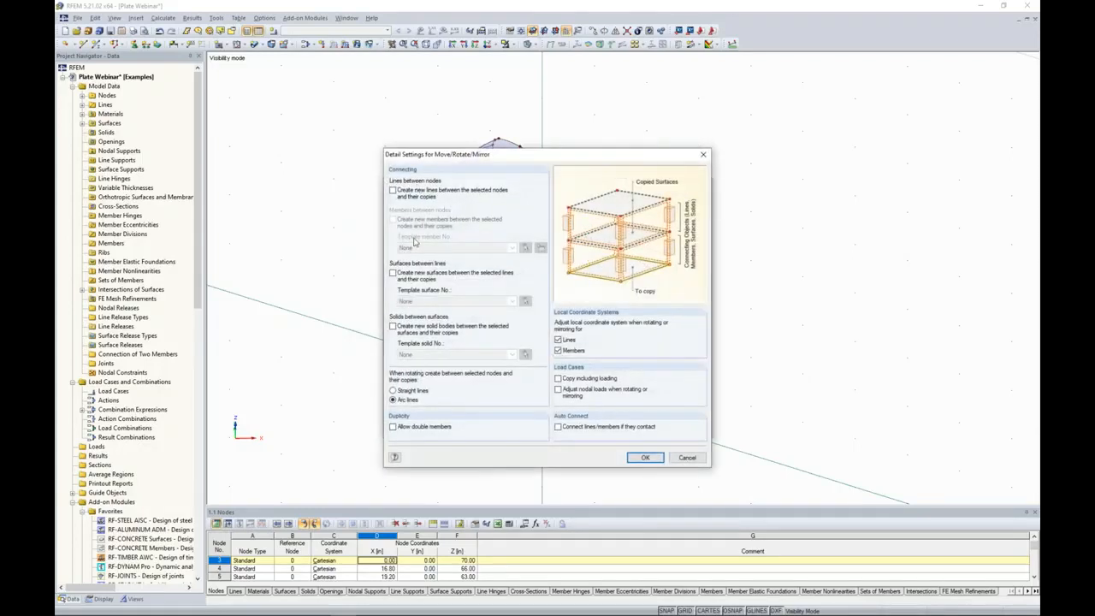
pyautogui.click(645, 457)
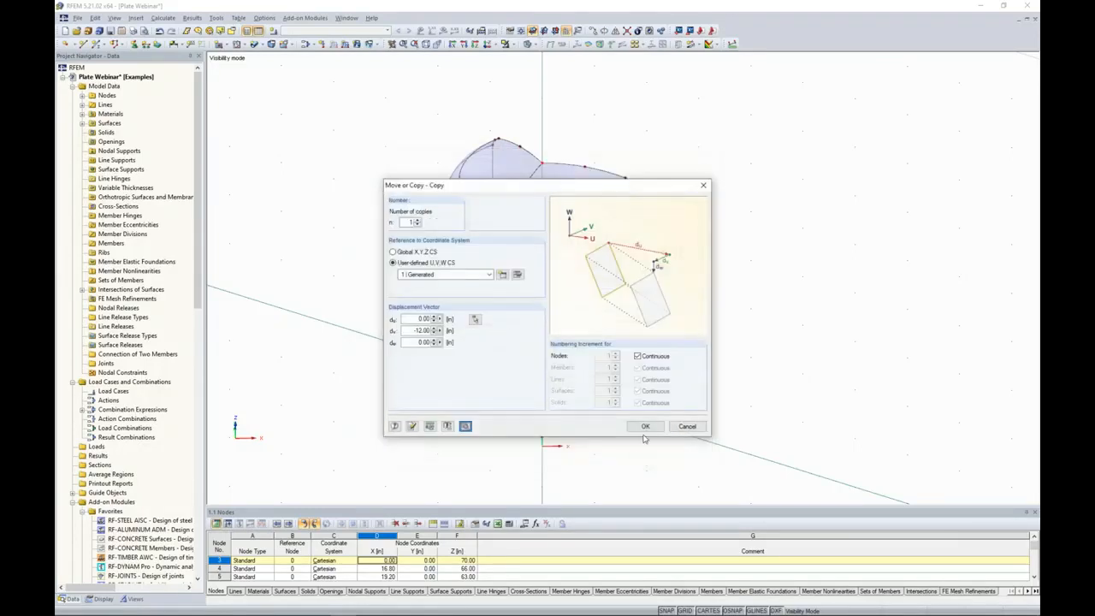
pyautogui.click(642, 426)
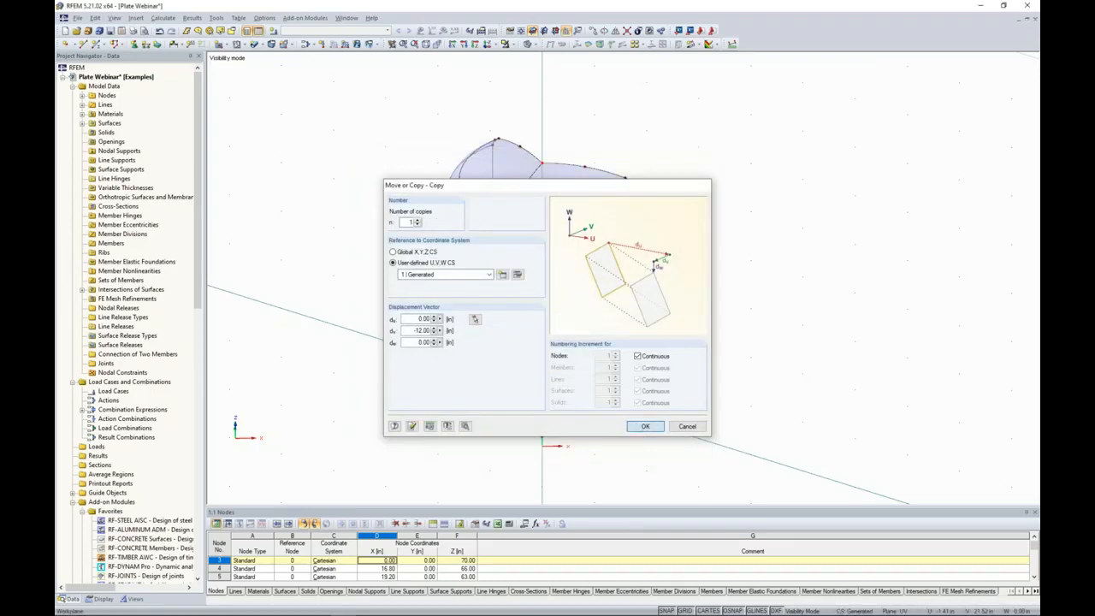
# Create a vertical line from the copied node down through the top head, ending at Z = 28 in.
pyautogui.scroll(-2, 482, 271)
pyautogui.keyDown('ctrl'); pyautogui.moveTo(483, 271); pyautogui.dragTo(584, 189, button='middle'); pyautogui.keyUp('ctrl')
pyautogui.scroll(4, 522, 137)
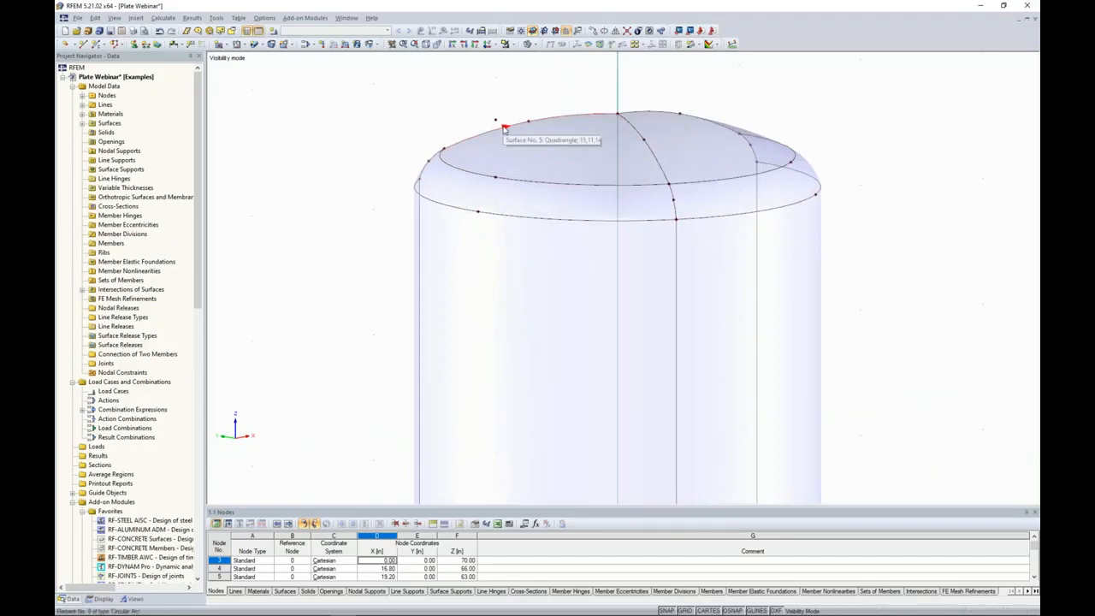
pyautogui.keyDown('ctrl'); pyautogui.moveTo(401, 123); pyautogui.dragTo(410, 97, button='middle'); pyautogui.keyUp('ctrl')
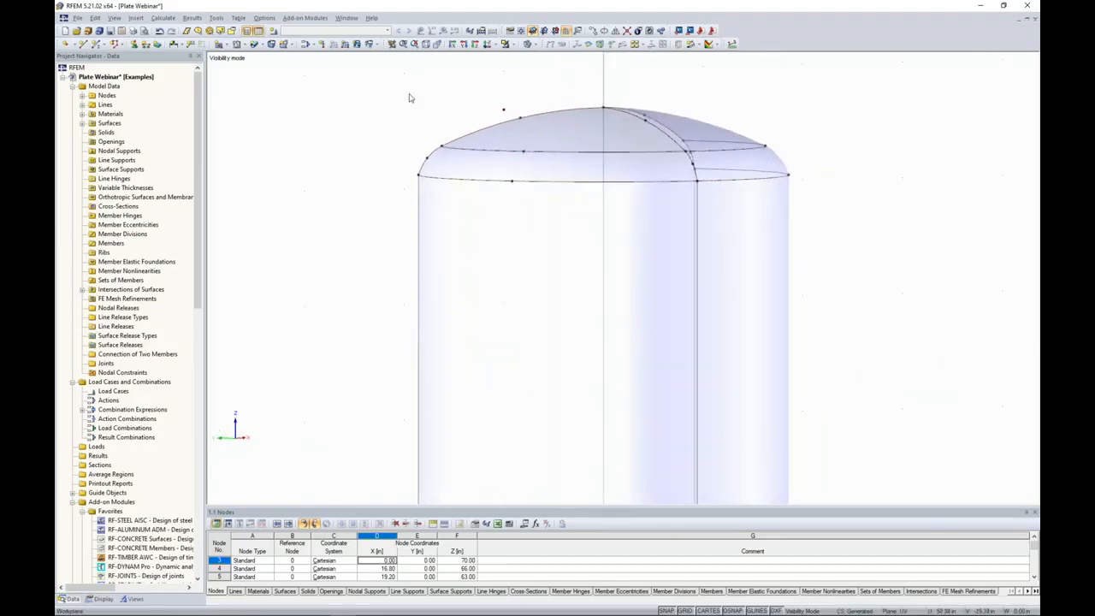
pyautogui.click(419, 179)
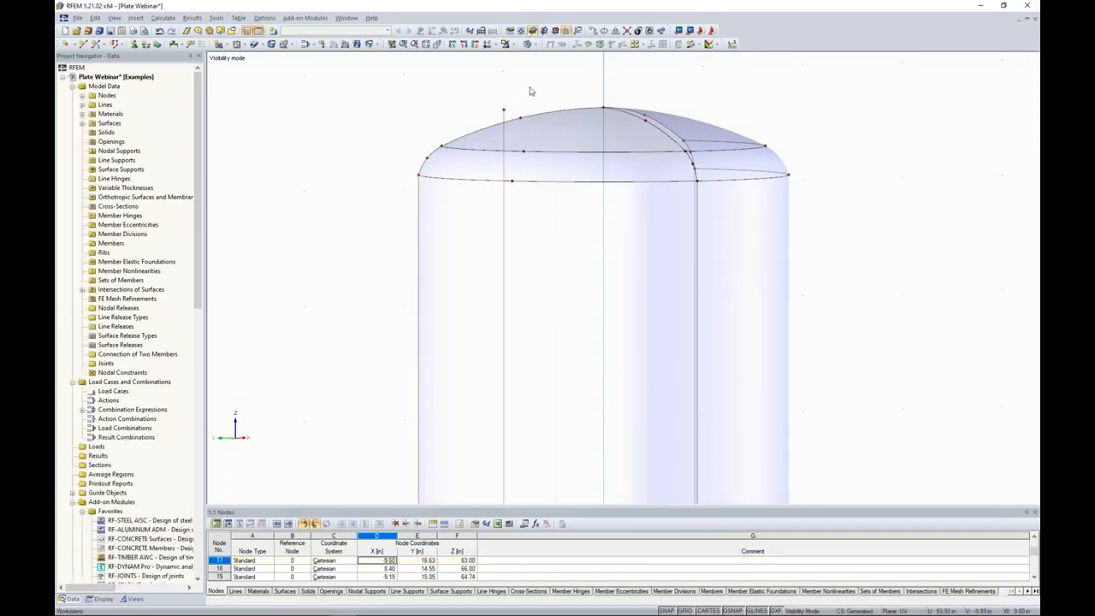
# Connect the vertical line with the top head surface to create a node where they cross.
pyautogui.keyDown('ctrl'); pyautogui.moveTo(314, 179); pyautogui.dragTo(303, 208, button='middle'); pyautogui.keyUp('ctrl')
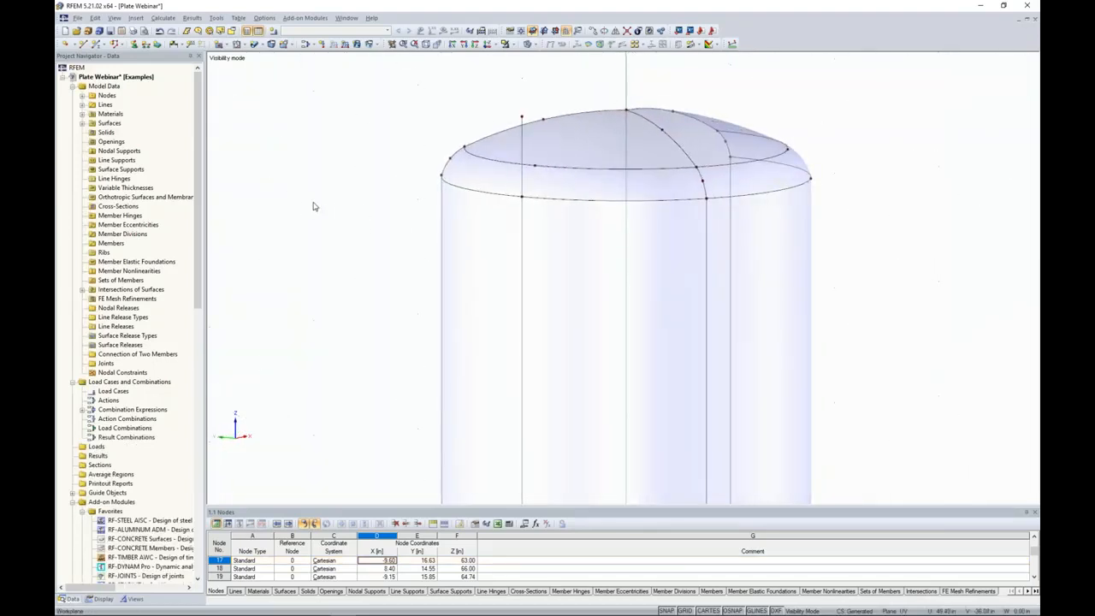
pyautogui.scroll(2, 382, 206)
pyautogui.keyDown('ctrl'); pyautogui.moveTo(382, 205); pyautogui.dragTo(306, 215, button='middle'); pyautogui.keyUp('ctrl')
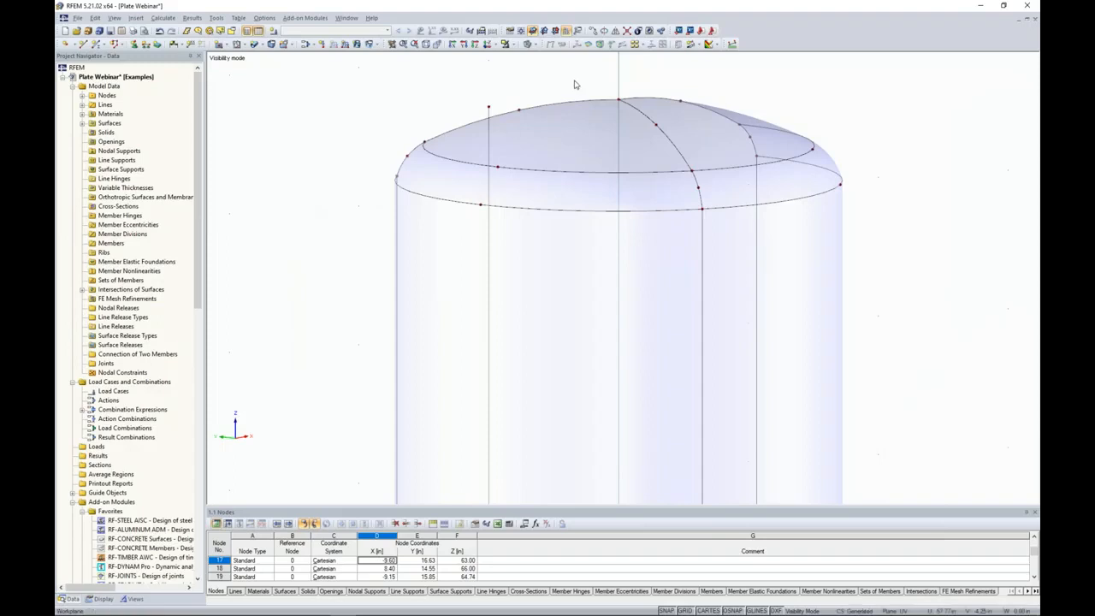
pyautogui.click(627, 31)
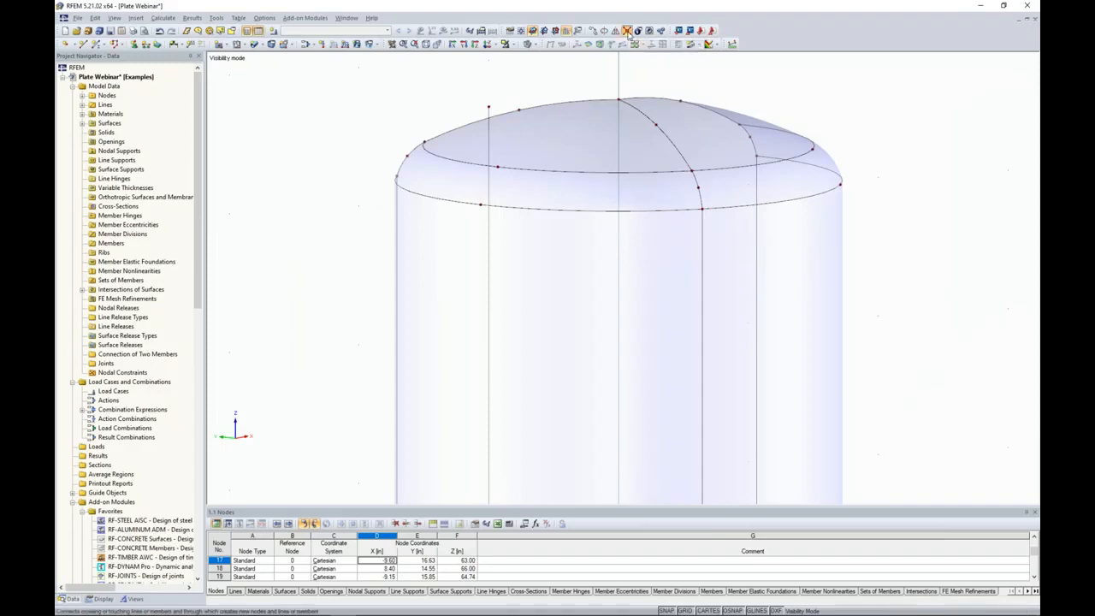
pyautogui.moveTo(462, 70); pyautogui.dragTo(522, 160)
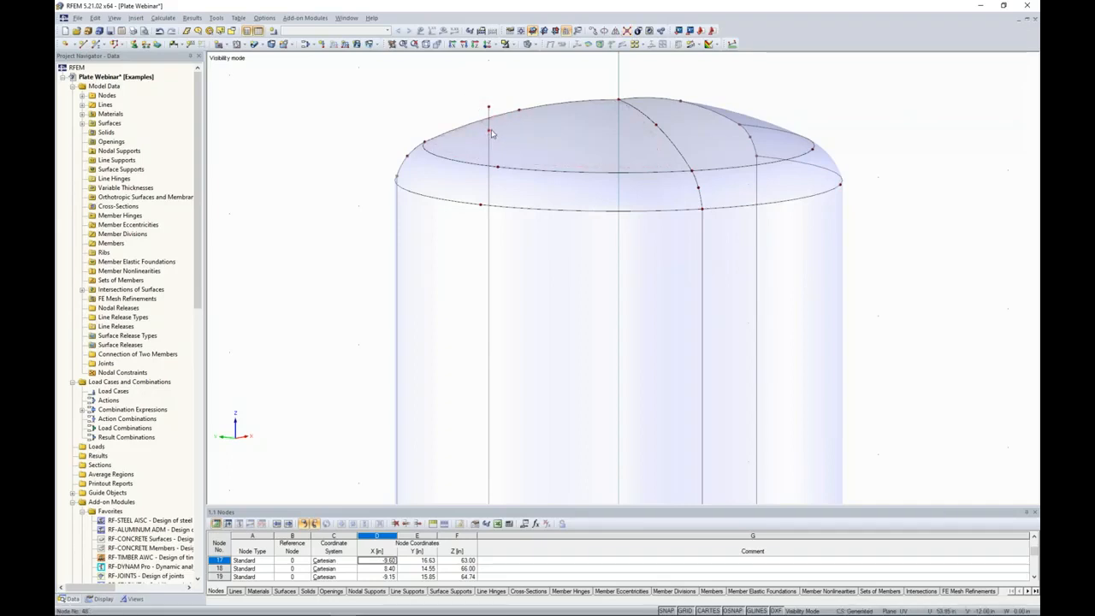
# Delete the vertical line's upper and lower end nodes, keeping only the node on the top head surface.
pyautogui.scroll(-2, 489, 133)
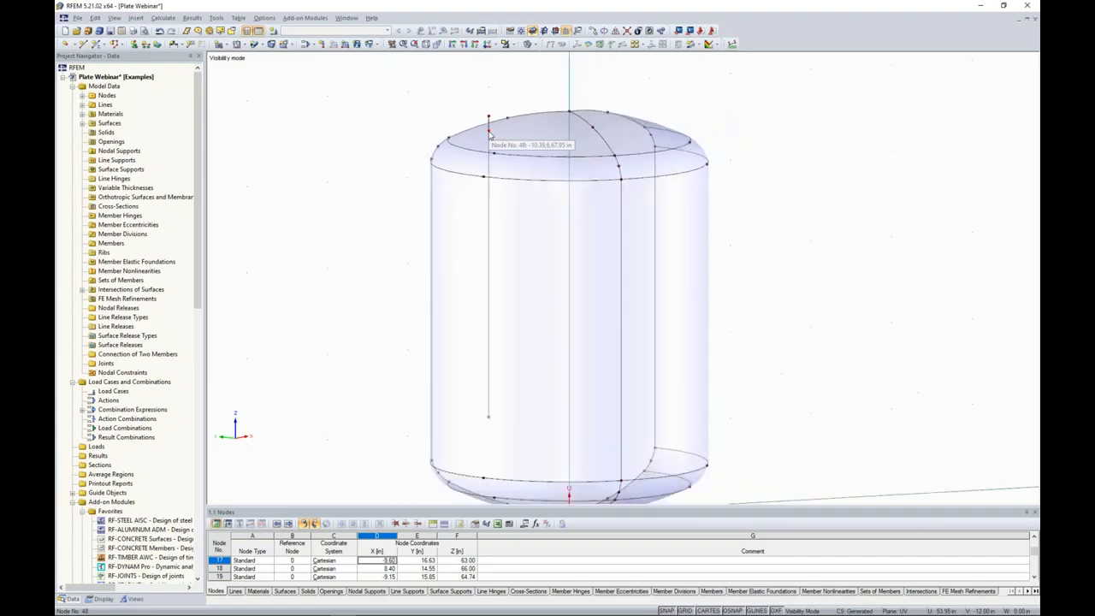
pyautogui.click(489, 116)
pyautogui.press('Delete')
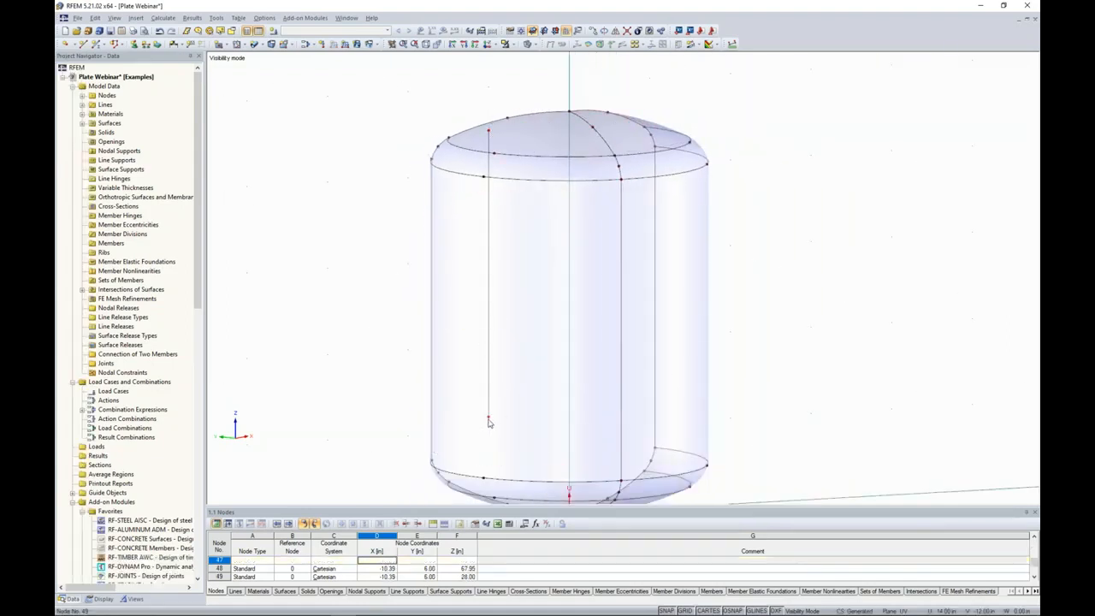
pyautogui.click(488, 418)
pyautogui.press('Delete')
pyautogui.moveTo(819, 294); pyautogui.dragTo(531, 141, button='middle')
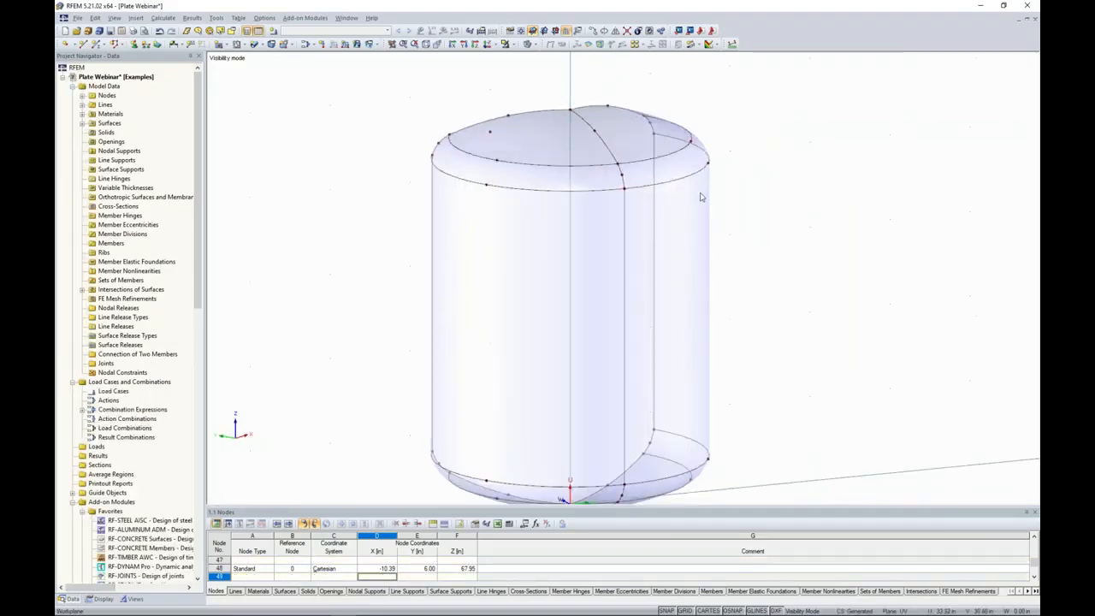
# Copy the remaining node on the top head surface once along the user-defined U axis, with V 0 in, placing the copy at Z = 72.75 in.
pyautogui.click(492, 135)
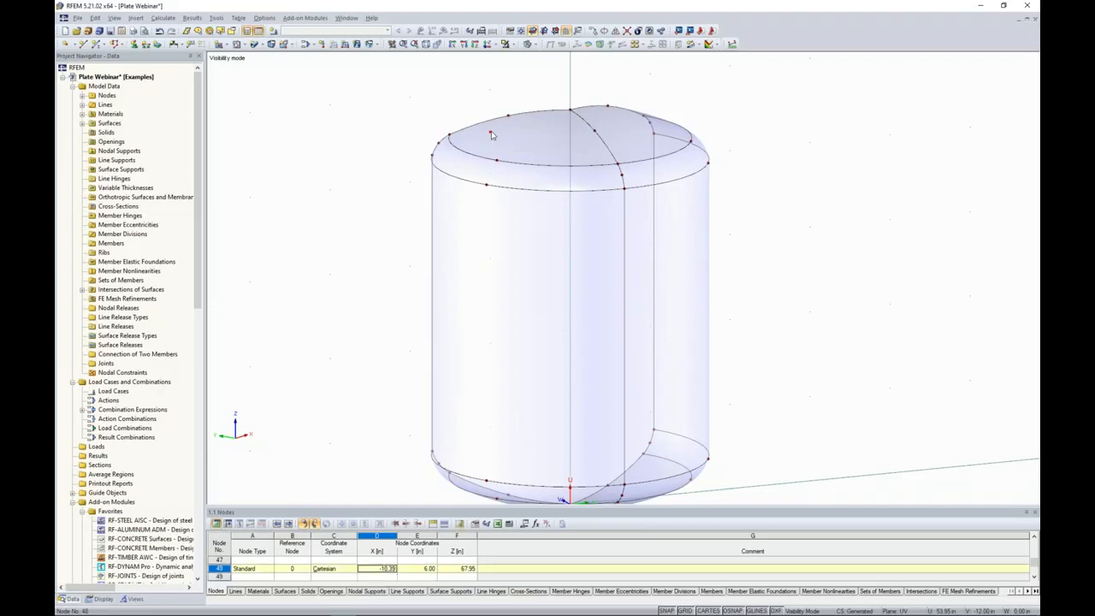
pyautogui.click(593, 32)
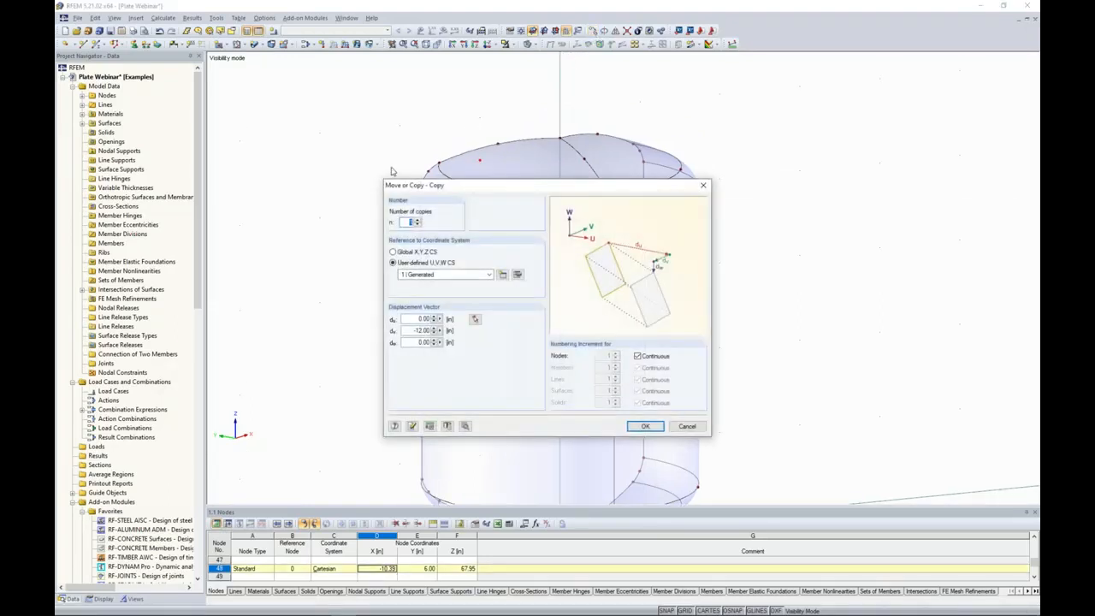
pyautogui.doubleClick(409, 319)
pyautogui.press('Tab')
pyautogui.write('0')
pyautogui.click(645, 426)
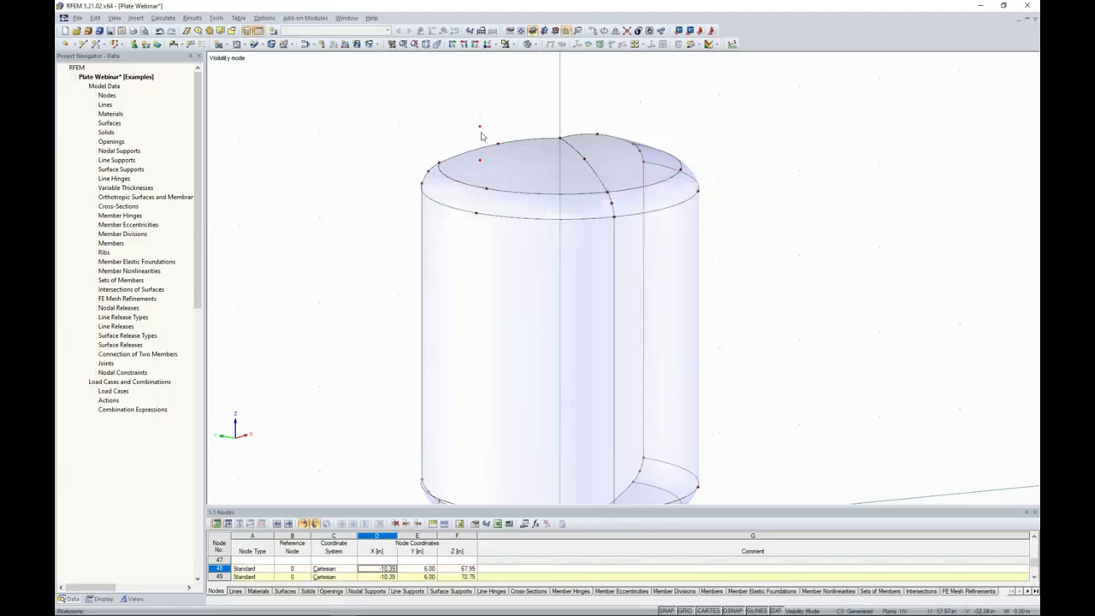
# Draw a circle by center and radius in the UV plane, centered on the copied upper node, with radius 0.5 in.
pyautogui.scroll(3, 481, 130)
pyautogui.moveTo(481, 125); pyautogui.dragTo(469, 150, button='middle')
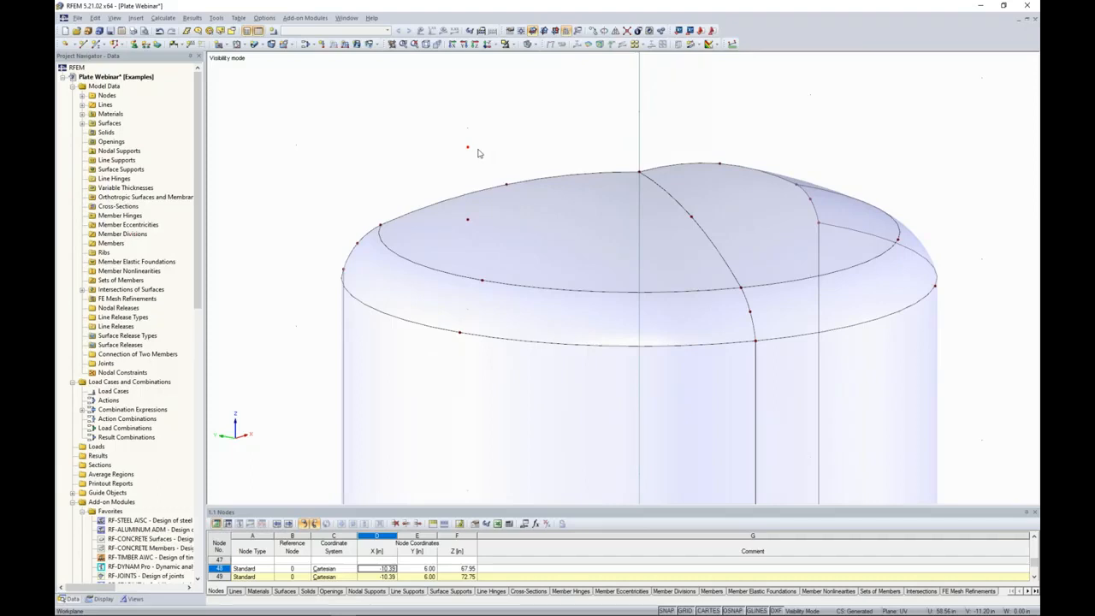
pyautogui.scroll(1, 477, 156)
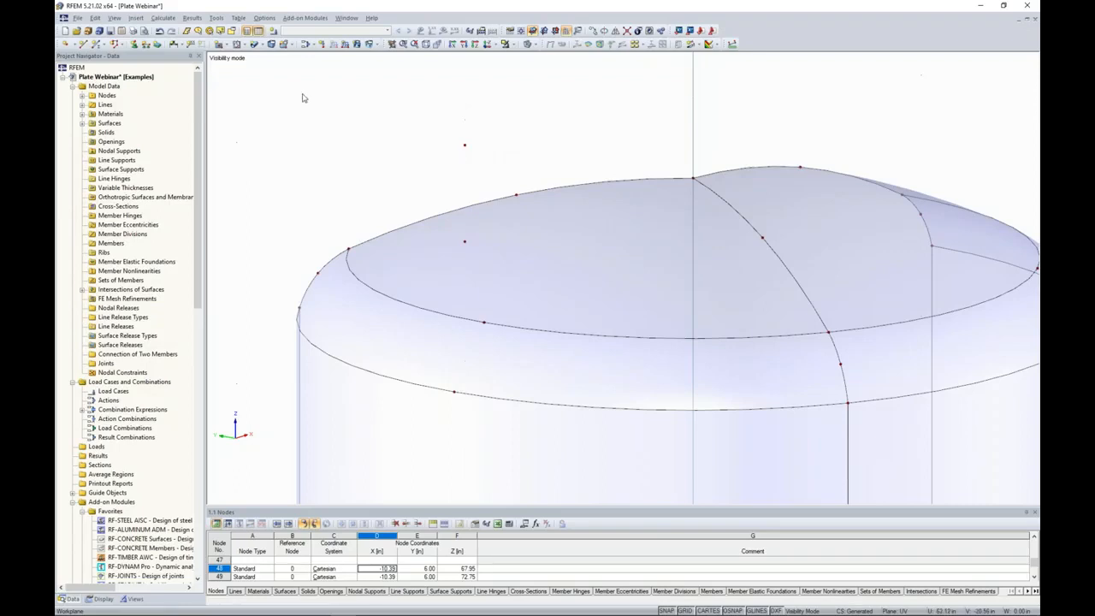
pyautogui.click(83, 44)
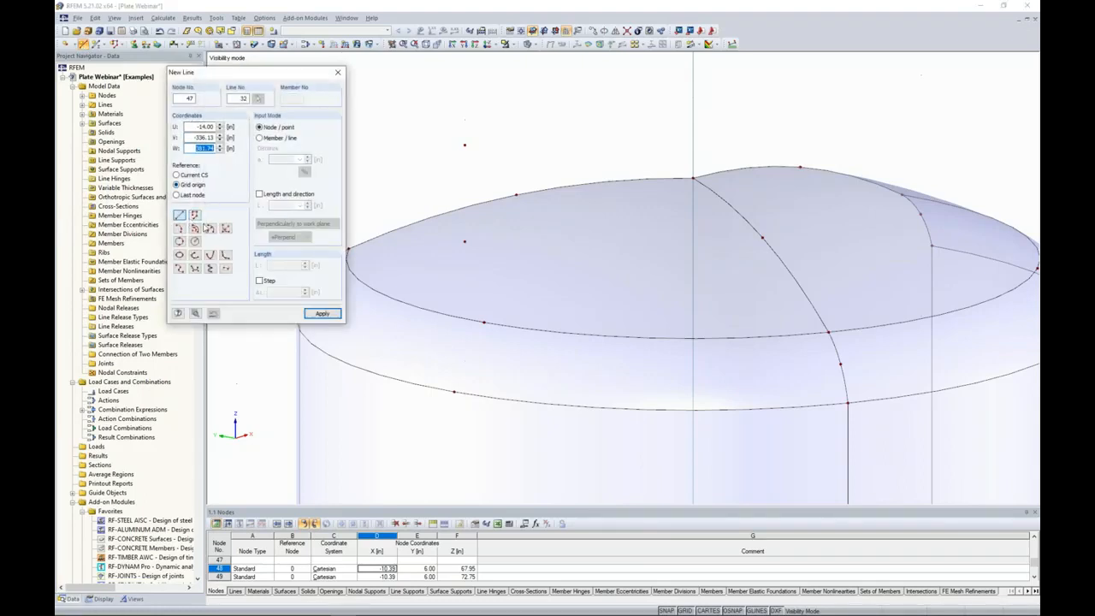
pyautogui.click(196, 242)
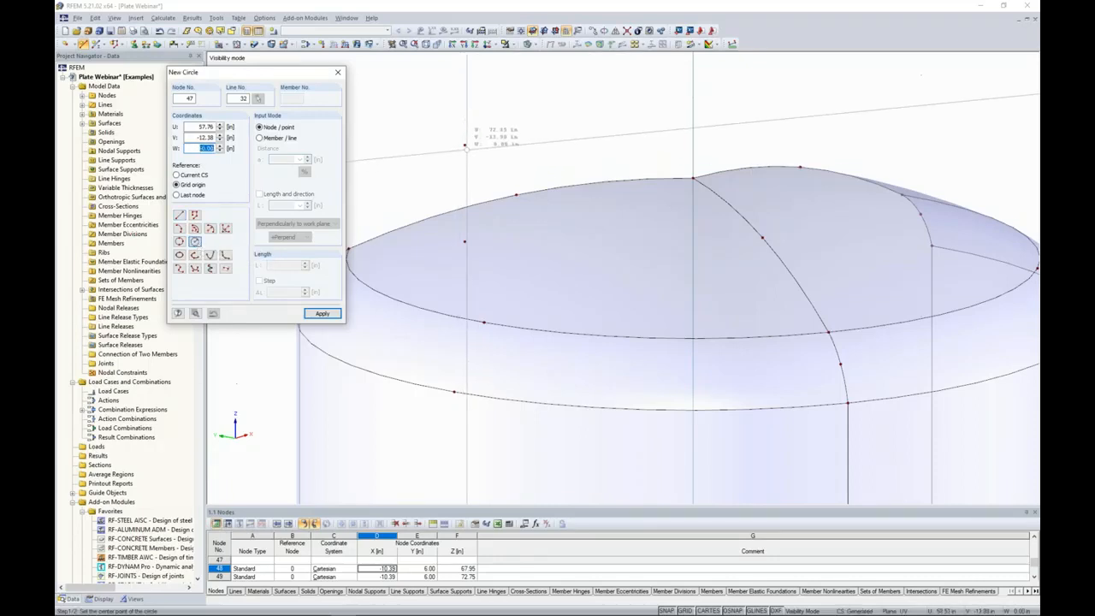
pyautogui.click(465, 146)
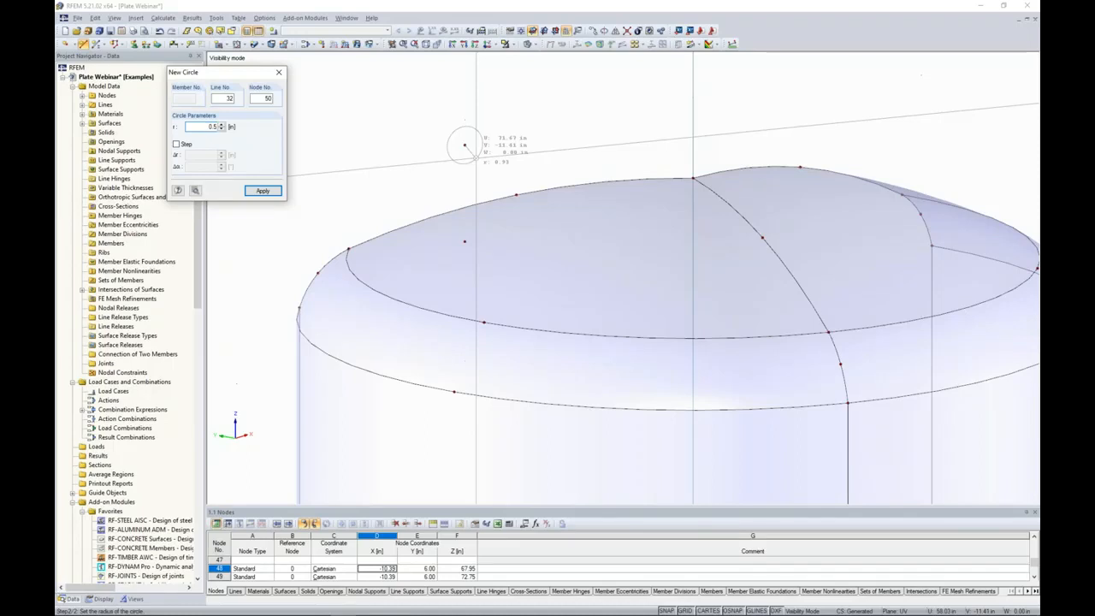
pyautogui.press('Return')
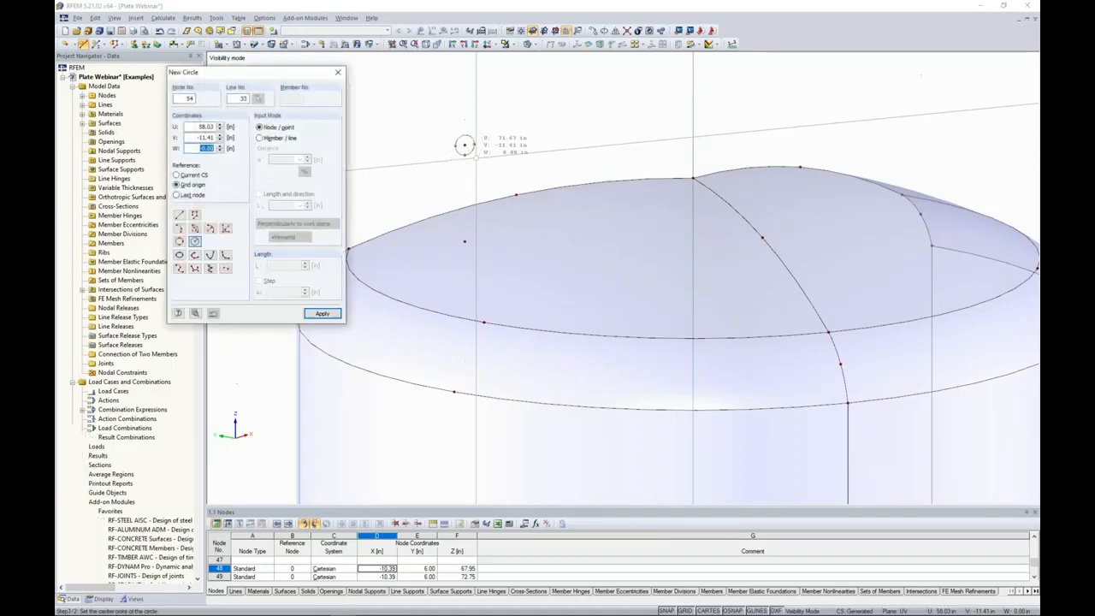
# Draw a second, concentric circle around the same upper node with radius 1 in and finish circle creation.
pyautogui.keyDown('ctrl'); pyautogui.moveTo(487, 160); pyautogui.dragTo(450, 153, button='middle'); pyautogui.keyUp('ctrl')
pyautogui.keyDown('ctrl'); pyautogui.moveTo(450, 154); pyautogui.dragTo(450, 153); pyautogui.keyUp('ctrl')
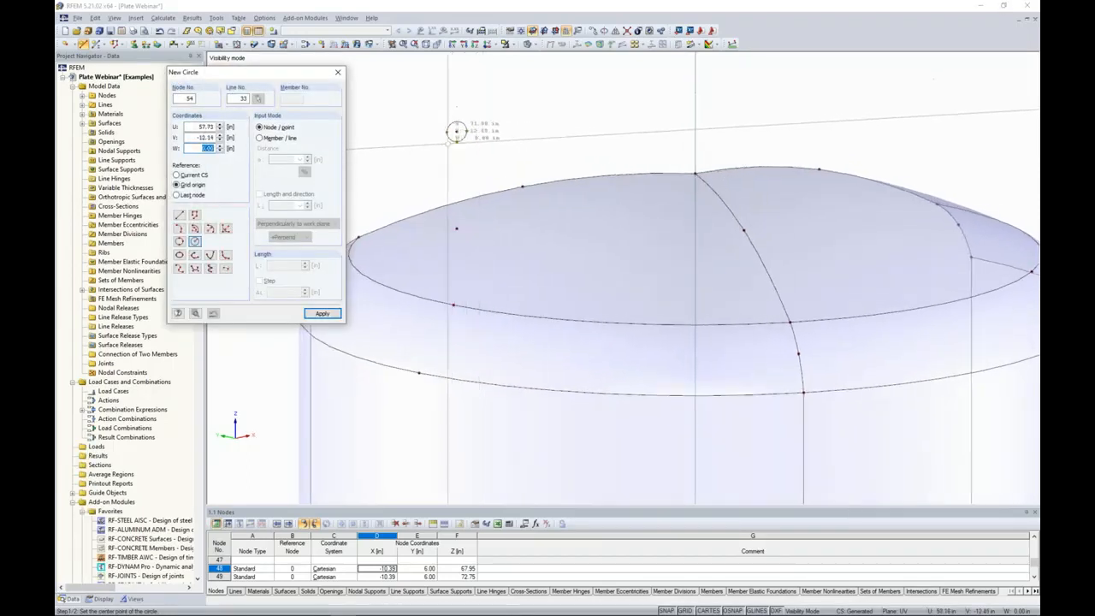
pyautogui.scroll(1, 450, 129)
pyautogui.click(458, 130)
pyautogui.click(458, 129)
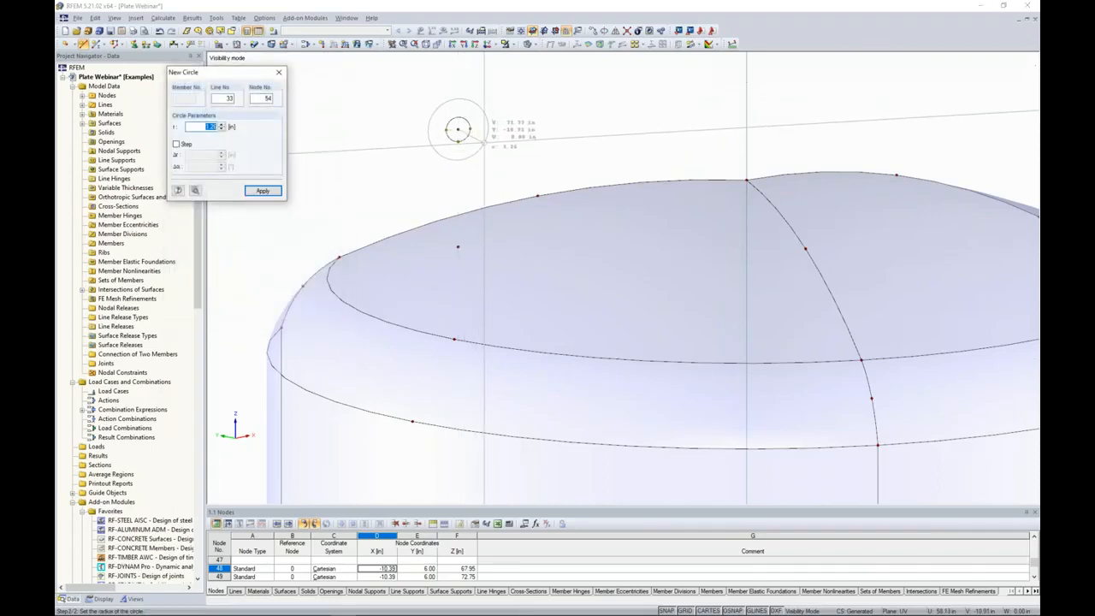
pyautogui.write('1')
pyautogui.press('Return')
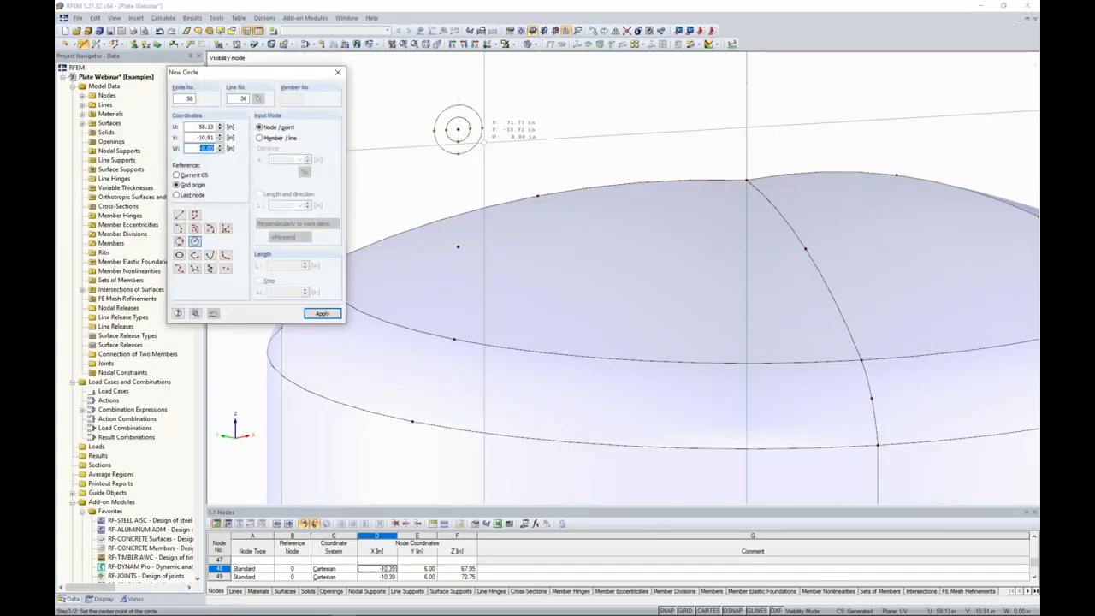
pyautogui.press('Escape')
pyautogui.scroll(3, 439, 136)
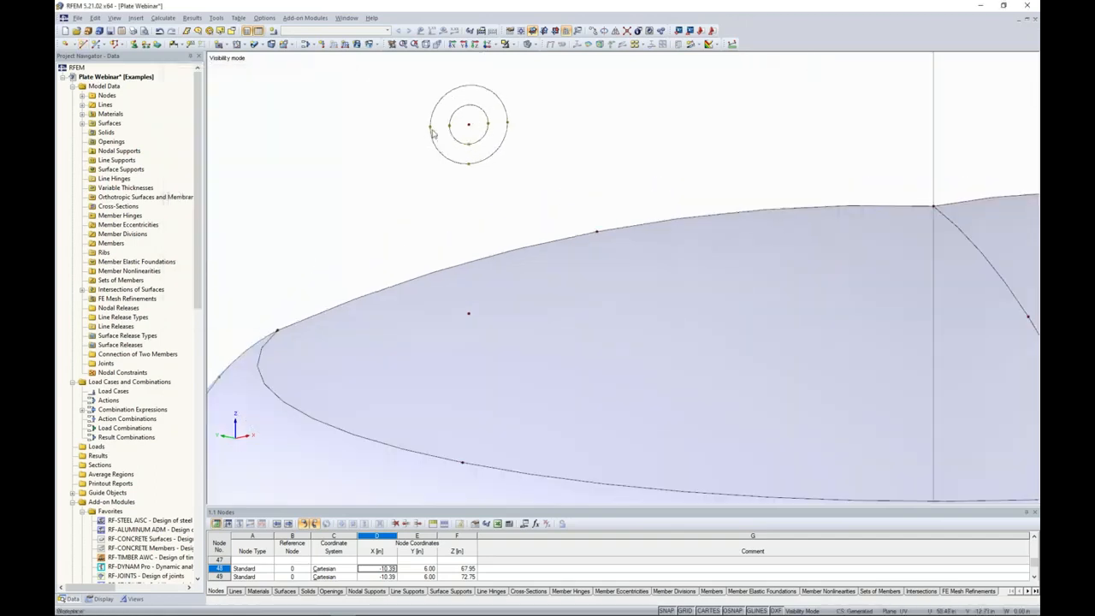
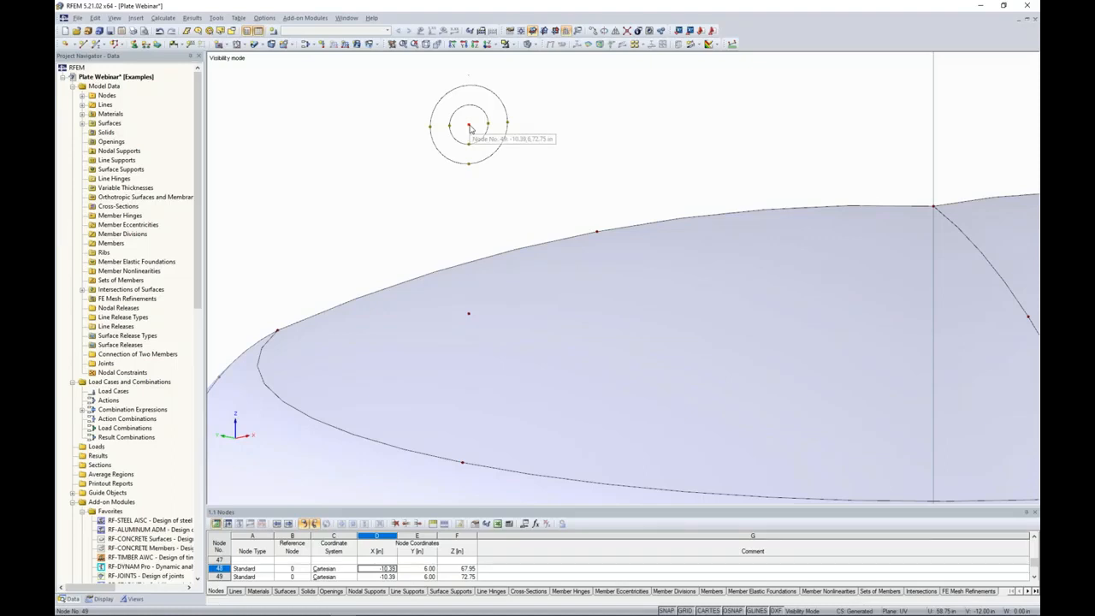
# Check the coordinates of the outer circle's node on the side facing away from the vessel axis.
pyautogui.doubleClick(430, 127)
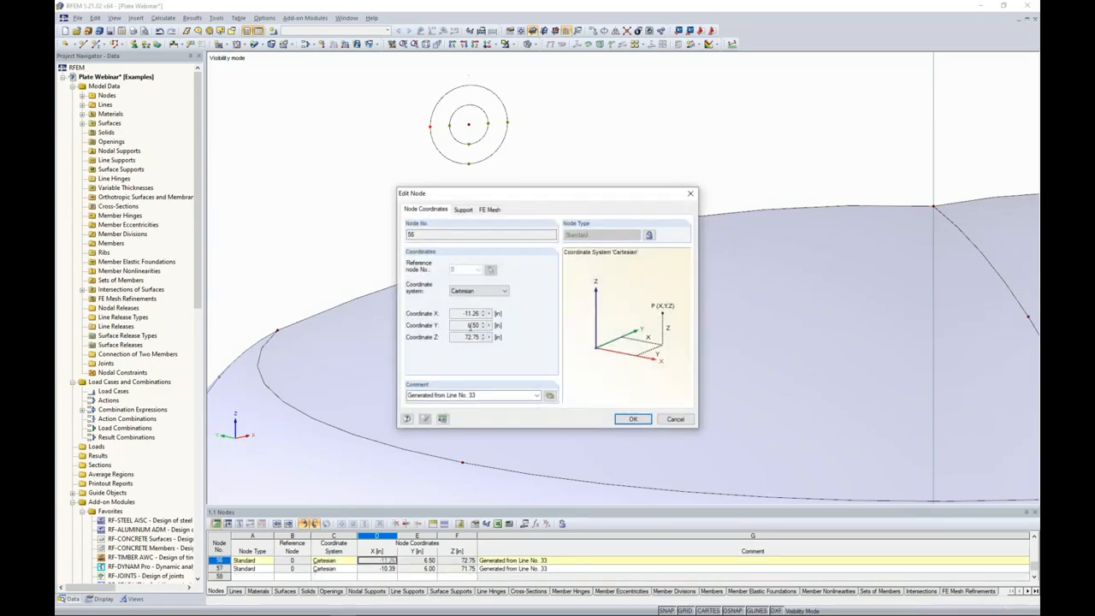
pyautogui.write('-')
pyautogui.click(633, 419)
# Copy the outer circle's outboard side node once in the user-defined UVW system, displaced -8 in along U and -2 in along V.
pyautogui.scroll(-3, 593, 150)
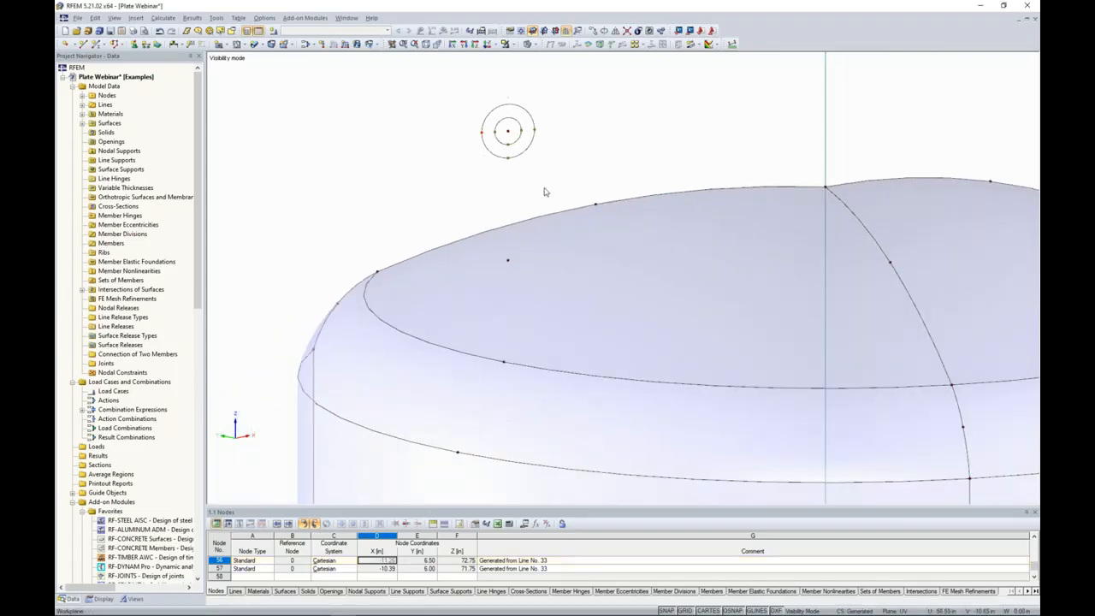
pyautogui.click(484, 135)
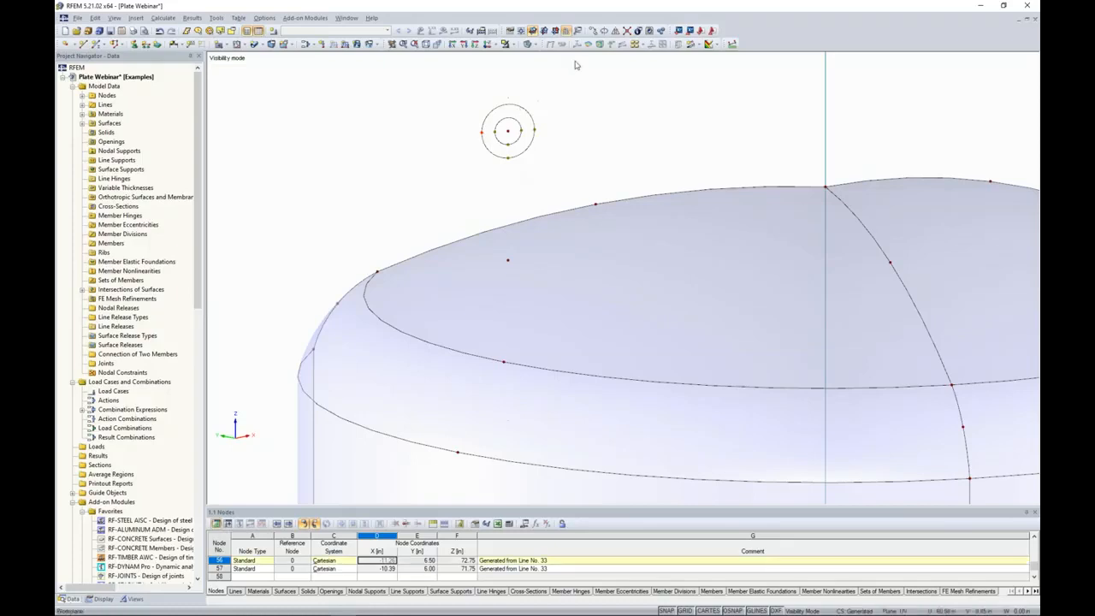
pyautogui.click(593, 32)
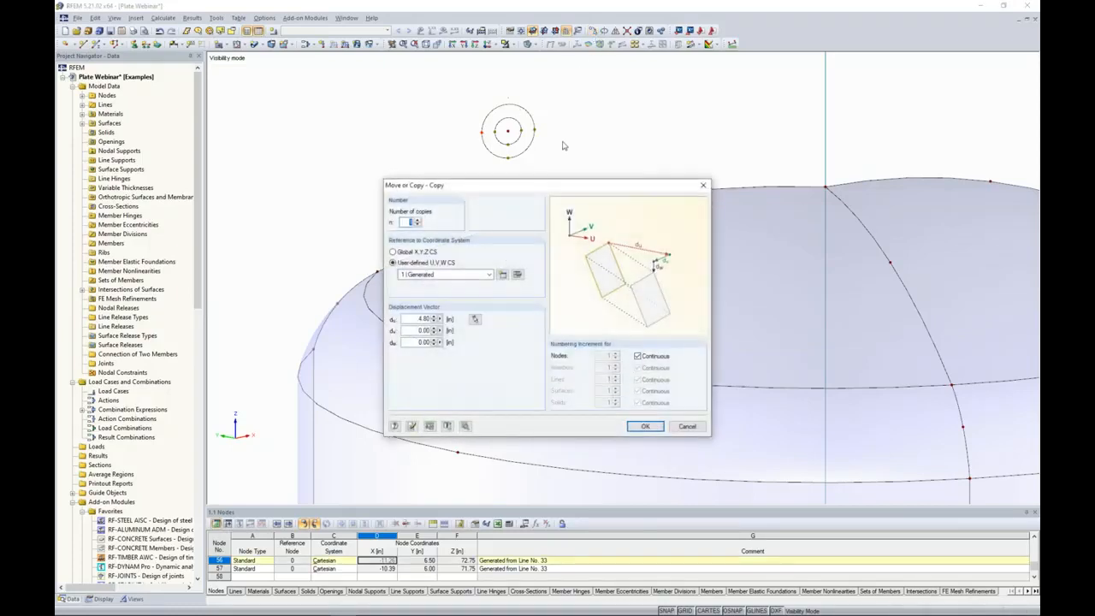
pyautogui.moveTo(550, 188); pyautogui.dragTo(743, 112)
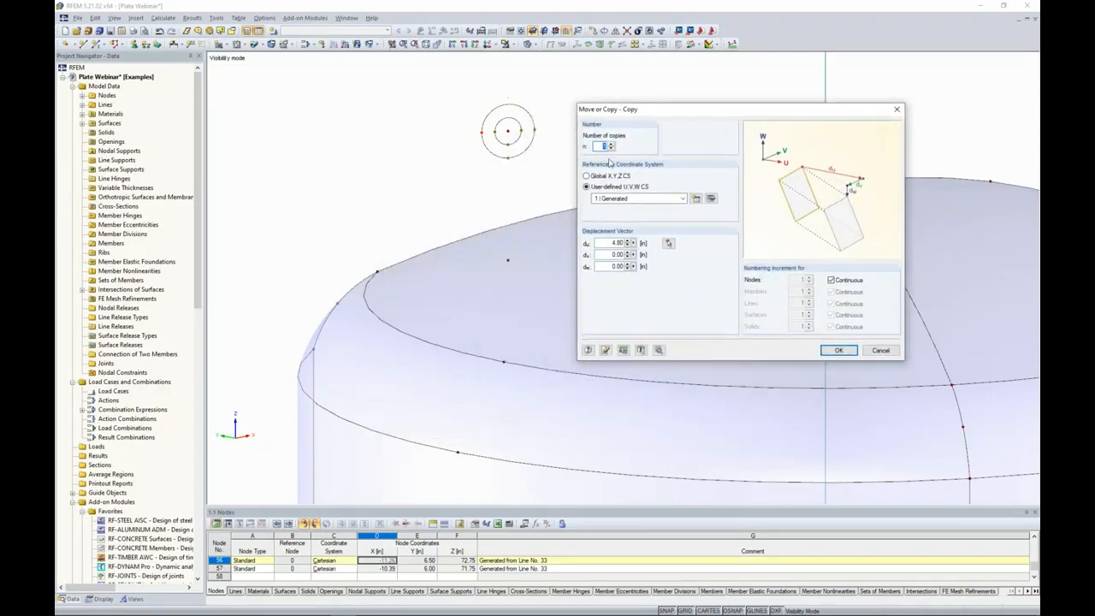
pyautogui.doubleClick(614, 242)
pyautogui.write('-8')
pyautogui.press('Tab')
pyautogui.write('-2')
pyautogui.press('Tab')
pyautogui.click(830, 351)
pyautogui.scroll(-2, 424, 349)
pyautogui.keyDown('ctrl'); pyautogui.moveTo(424, 349); pyautogui.dragTo(453, 370, button='middle'); pyautogui.keyUp('ctrl')
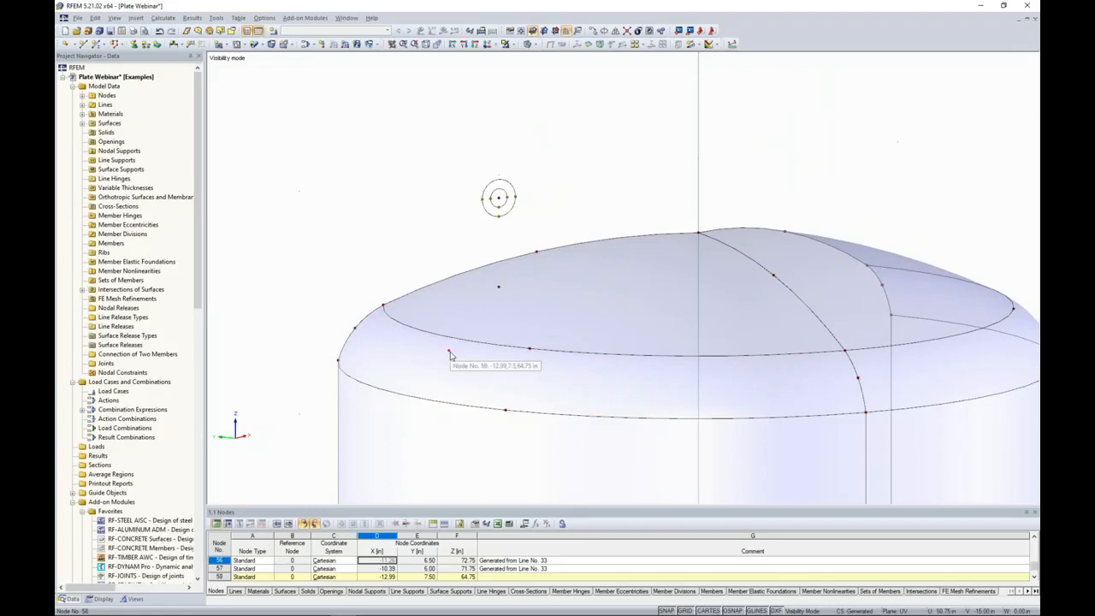
# Draw a line from the newly copied lower node to its tangent point on the outer circle.
pyautogui.keyDown('ctrl'); pyautogui.moveTo(413, 228); pyautogui.dragTo(360, 240, button='middle'); pyautogui.keyUp('ctrl')
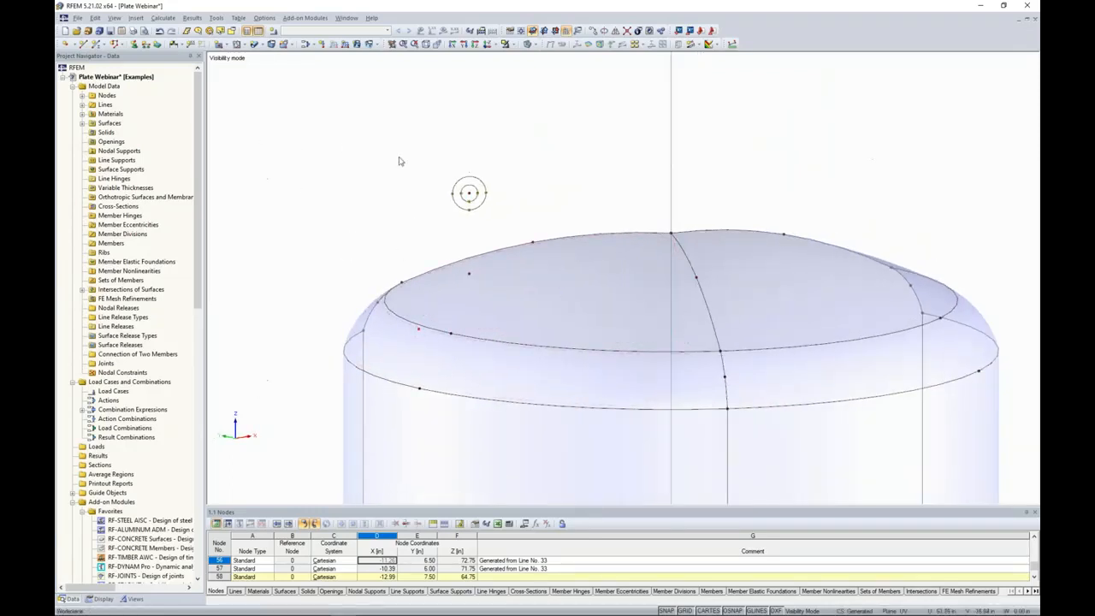
pyautogui.click(83, 44)
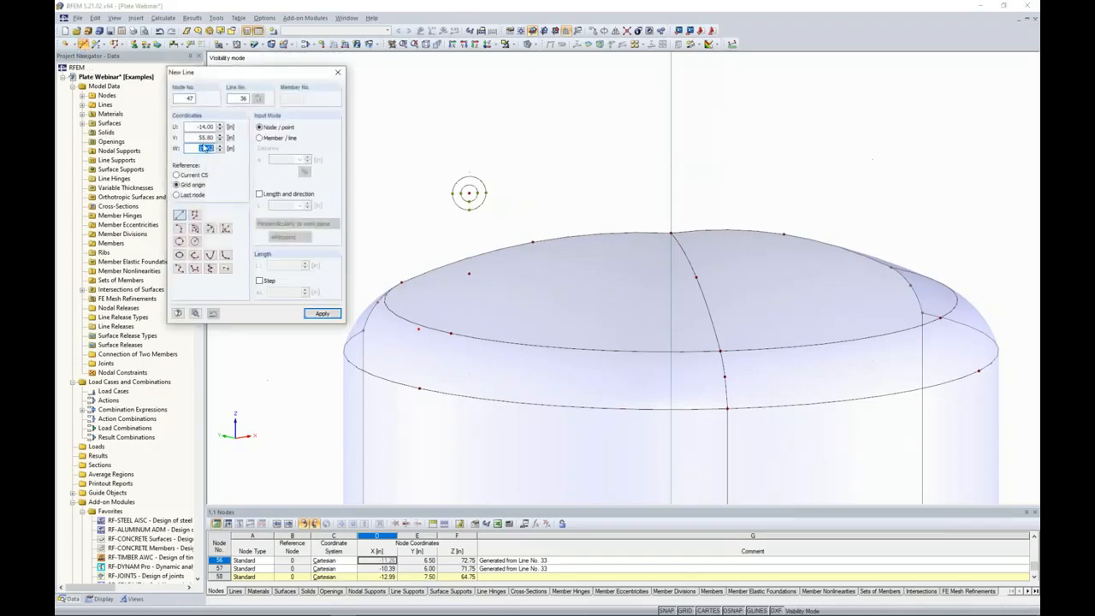
pyautogui.click(421, 318)
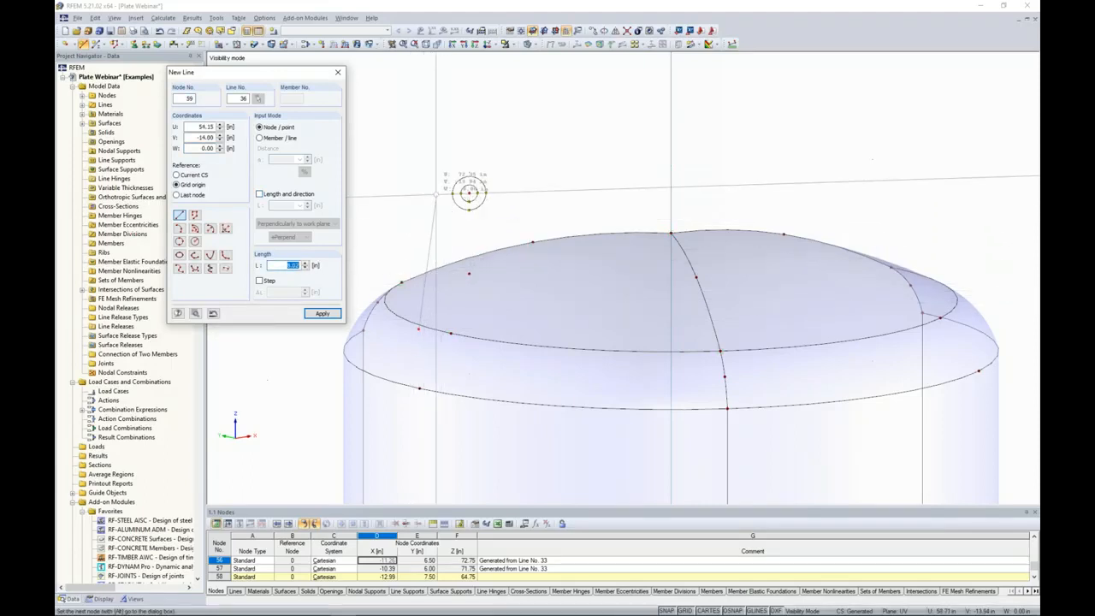
pyautogui.scroll(5, 445, 187)
pyautogui.scroll(2, 445, 186)
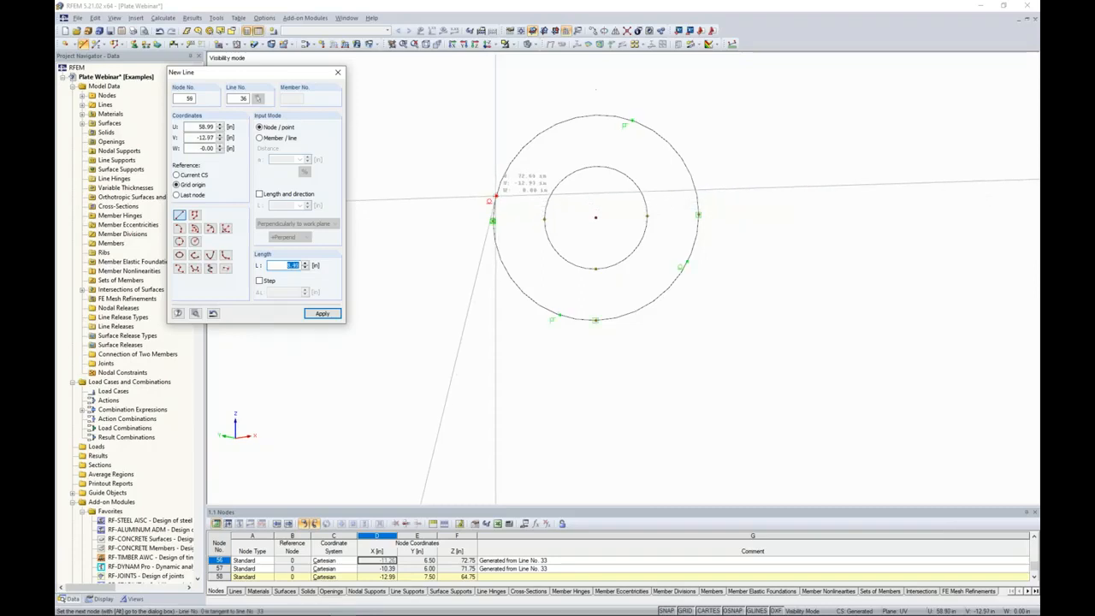
pyautogui.click(495, 197)
pyautogui.rightClick(495, 132)
pyautogui.rightClick(494, 132)
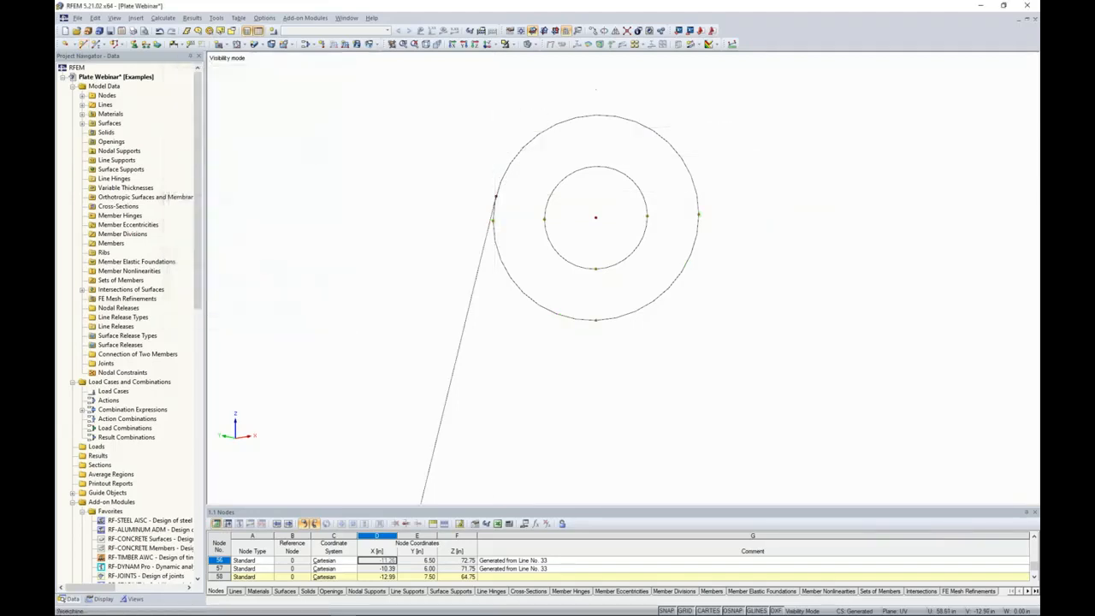
# Review the active object snap options in the work plane and grid/snap settings.
pyautogui.scroll(-8, 491, 171)
pyautogui.moveTo(506, 265); pyautogui.dragTo(464, 188, button='middle')
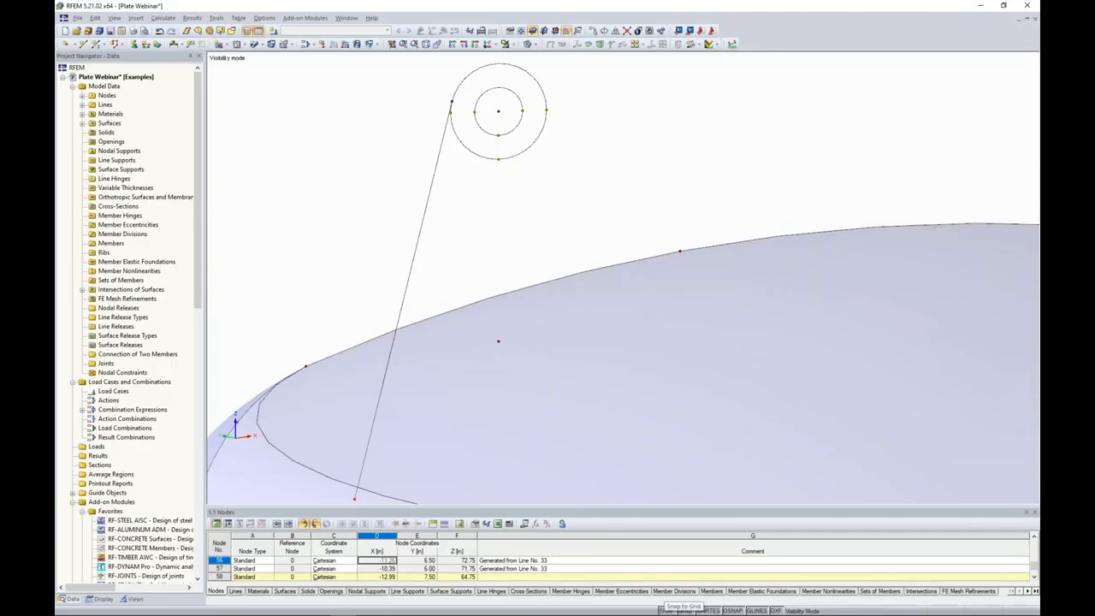
pyautogui.rightClick(670, 611)
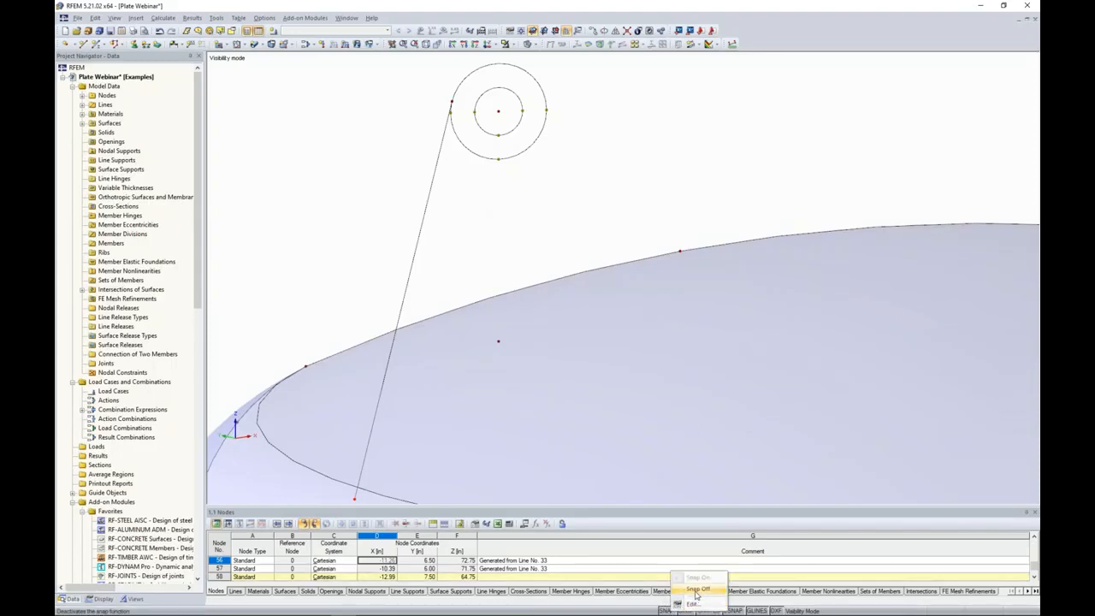
pyautogui.click(694, 603)
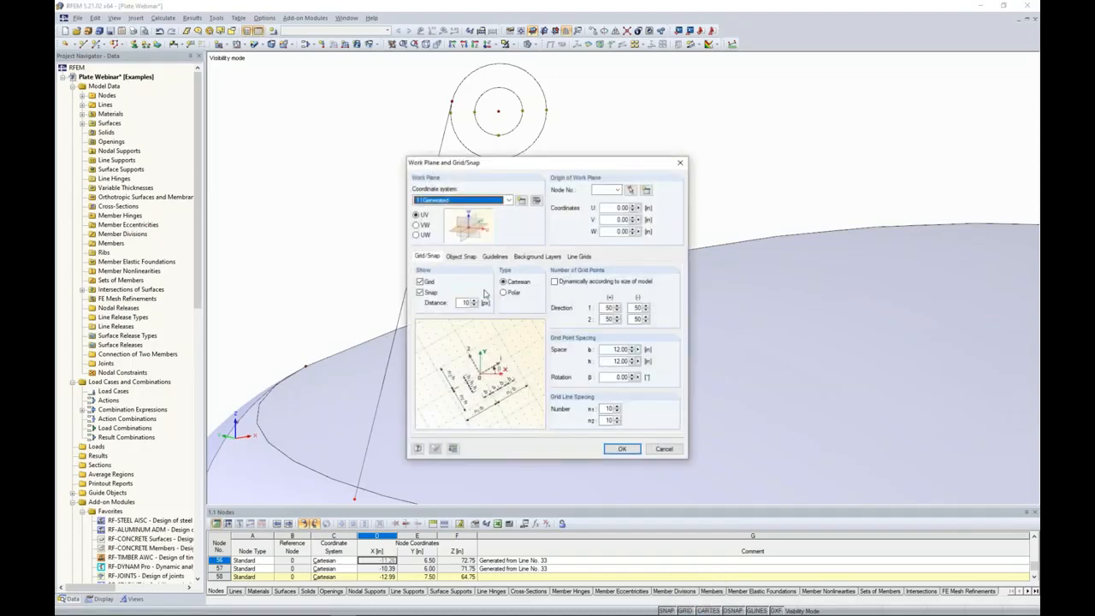
pyautogui.click(462, 256)
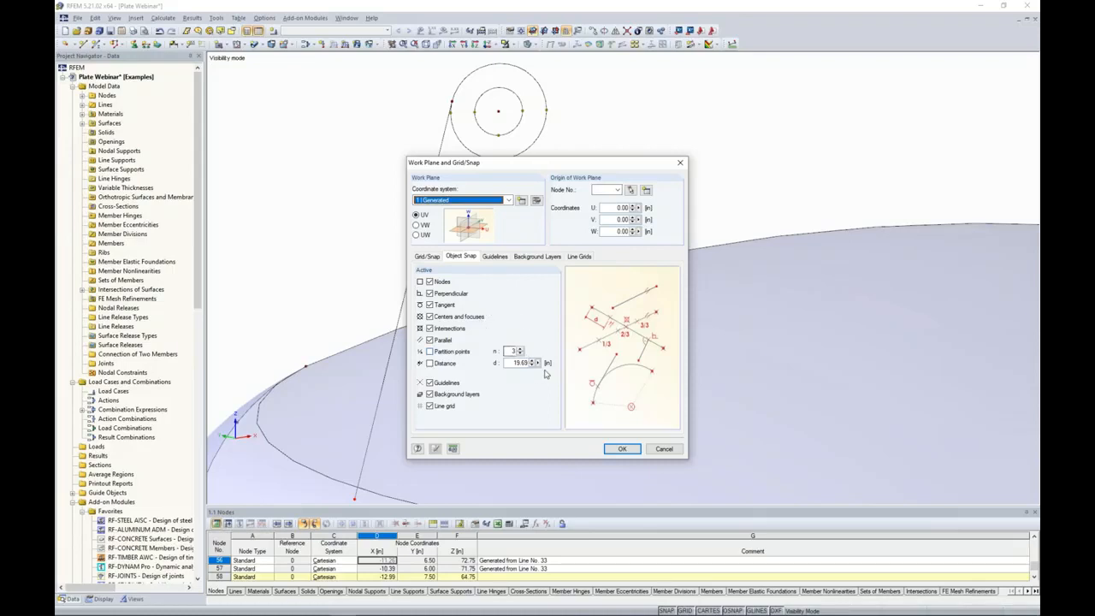
pyautogui.click(663, 449)
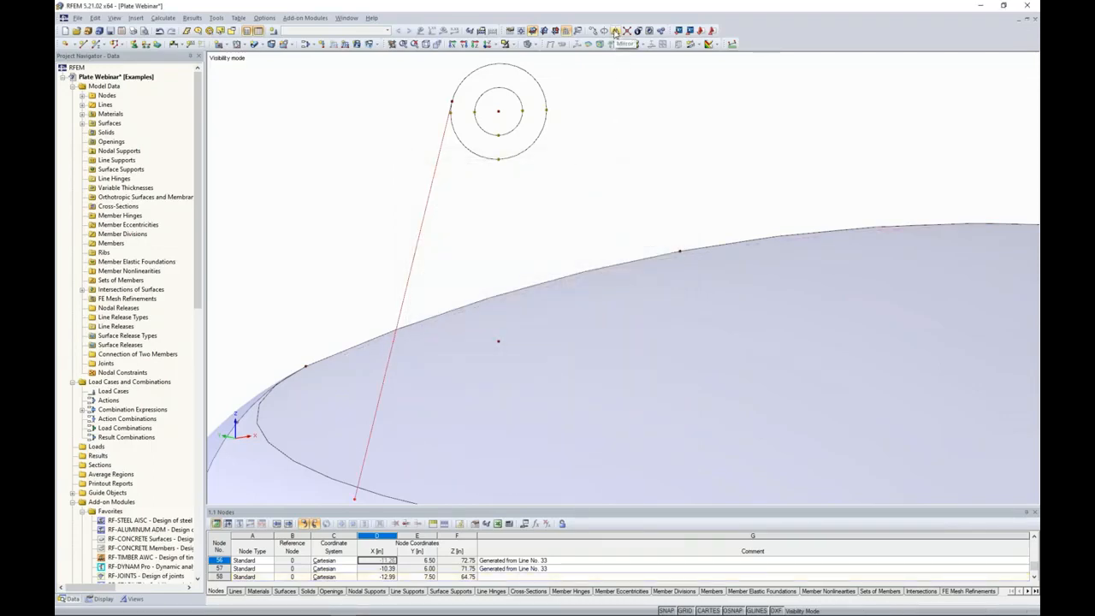
# Mirror a copy of the tangent line in the user-defined UVW system about the U-W plane through the circles' center node.
pyautogui.scroll(-9, 611, 255)
pyautogui.moveTo(630, 277); pyautogui.dragTo(492, 126, button='middle')
pyautogui.moveTo(568, 272); pyautogui.dragTo(552, 250, button='middle')
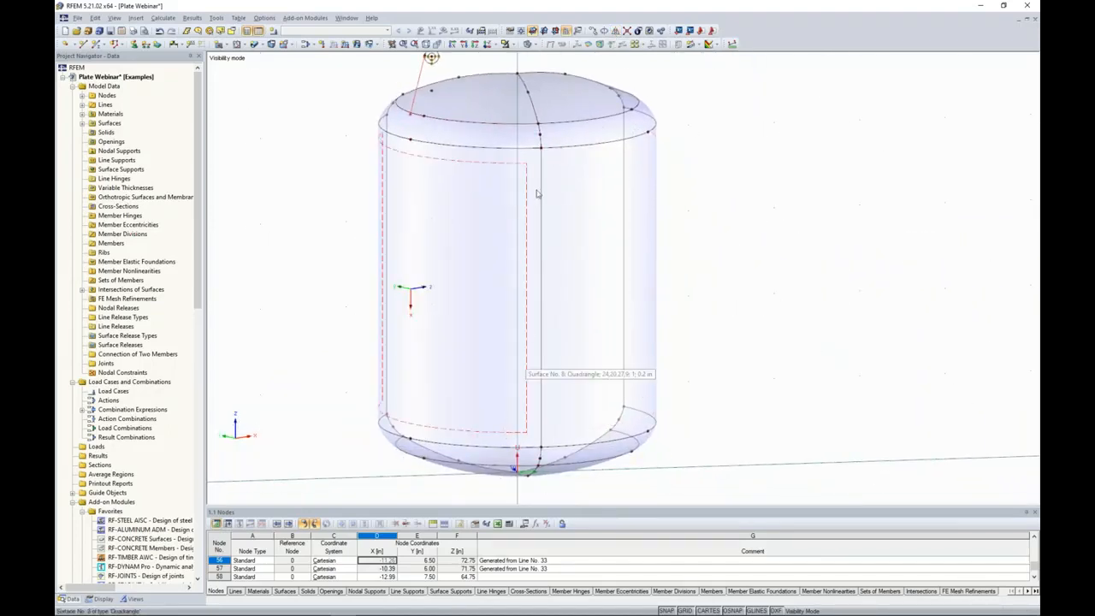
pyautogui.moveTo(430, 57); pyautogui.dragTo(431, 70, button='middle')
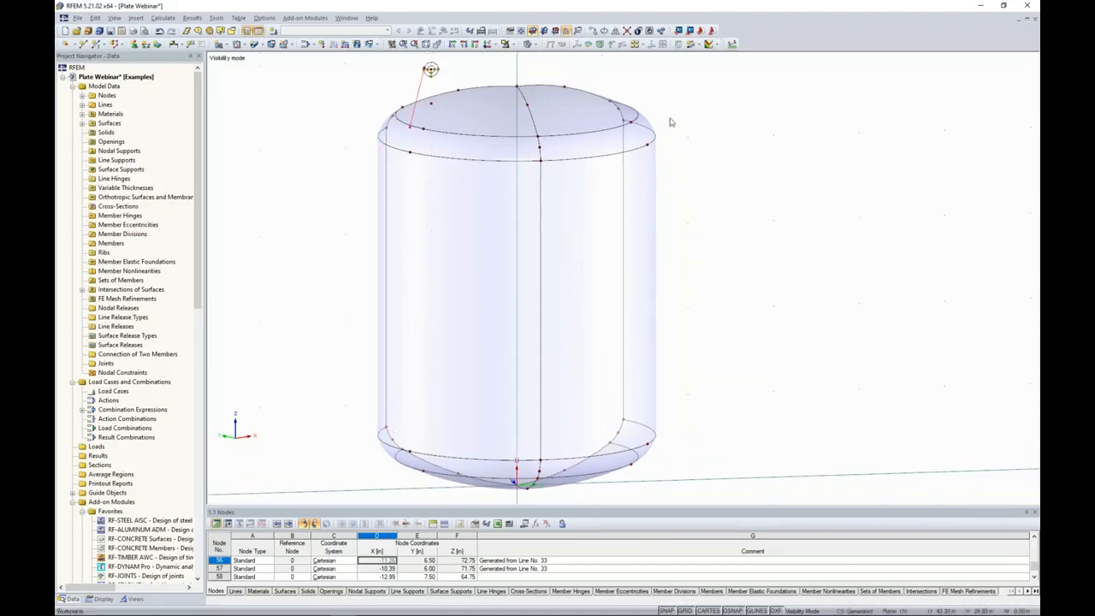
pyautogui.click(615, 31)
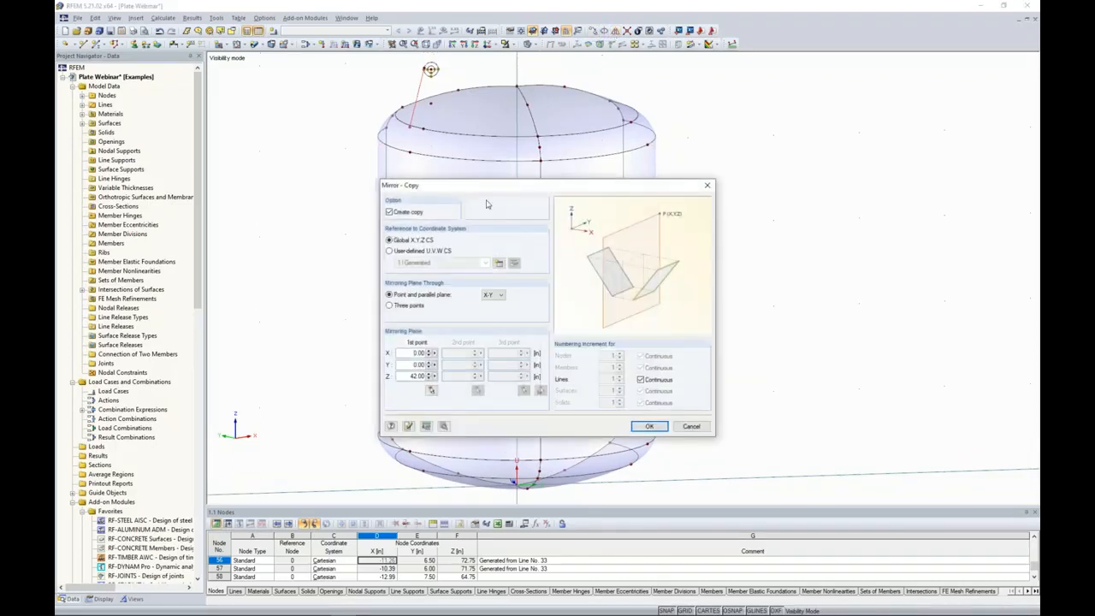
pyautogui.moveTo(471, 188); pyautogui.dragTo(643, 160)
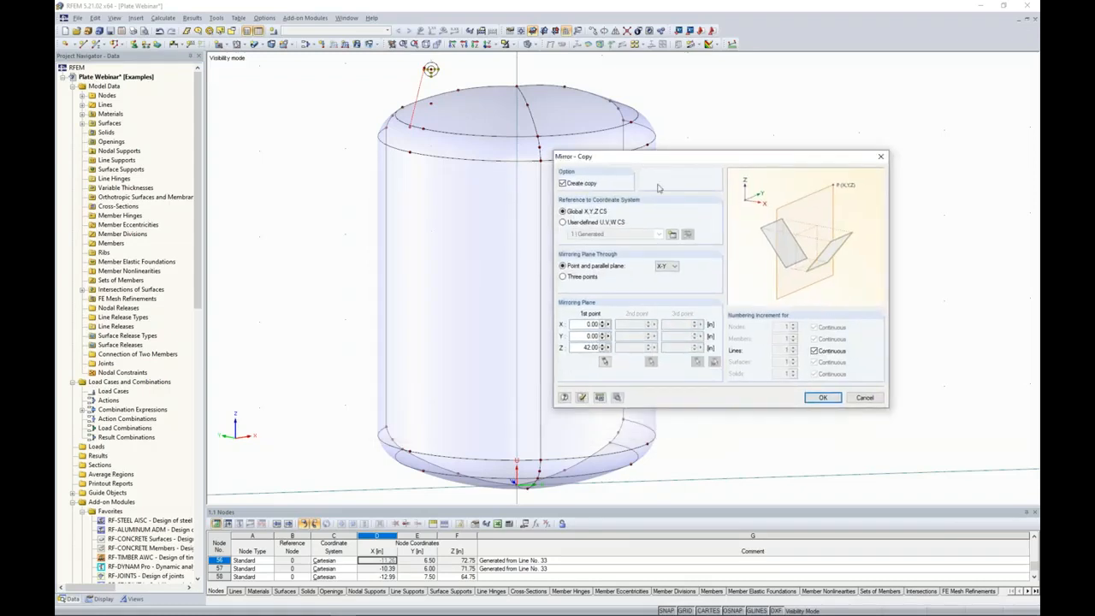
pyautogui.click(563, 222)
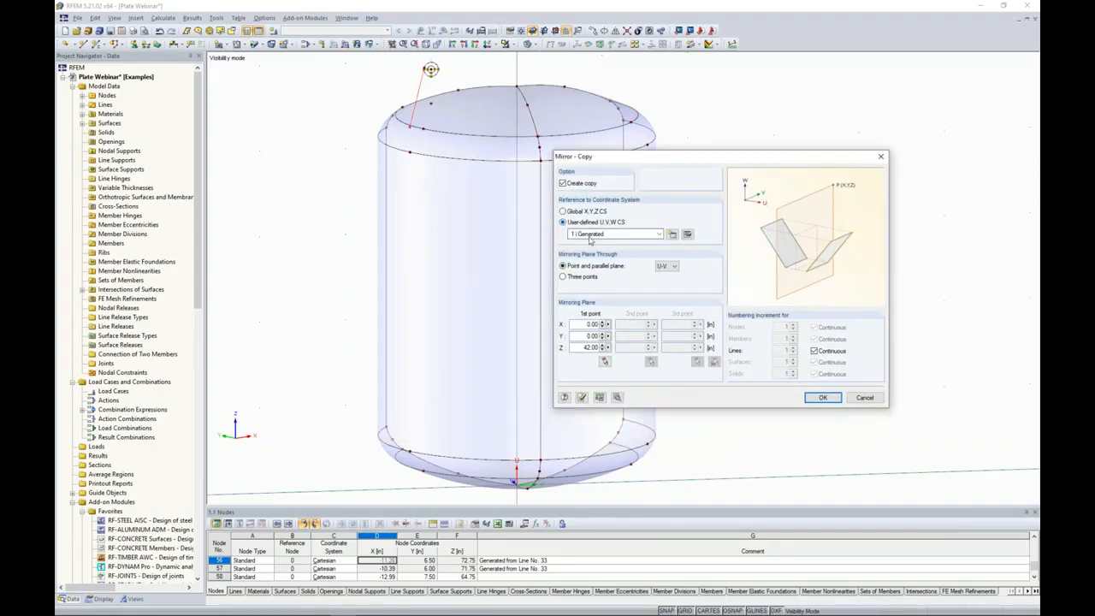
pyautogui.click(670, 267)
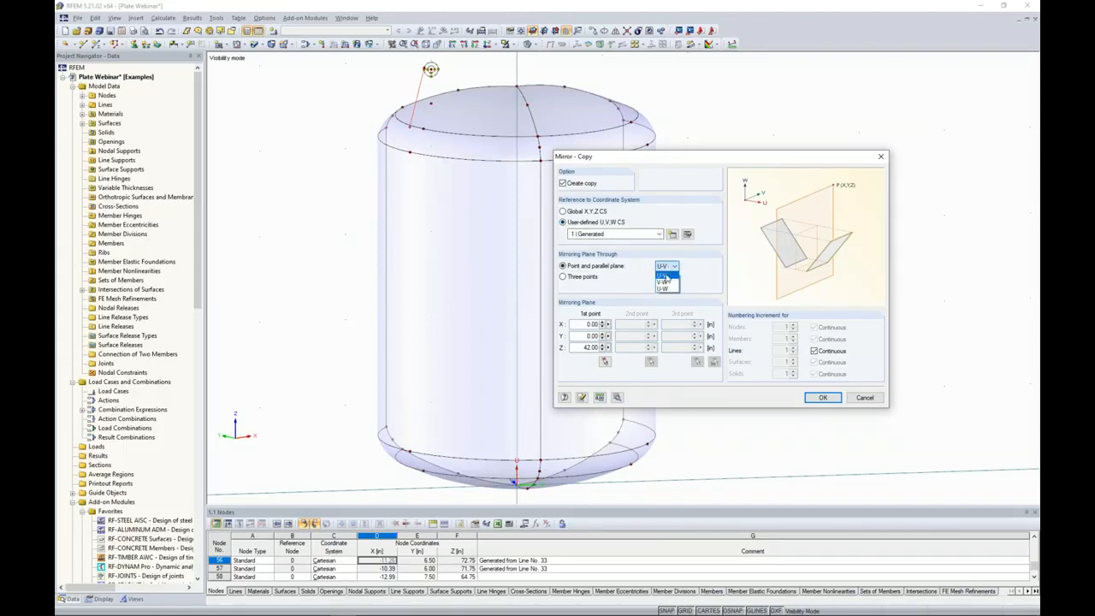
pyautogui.click(664, 288)
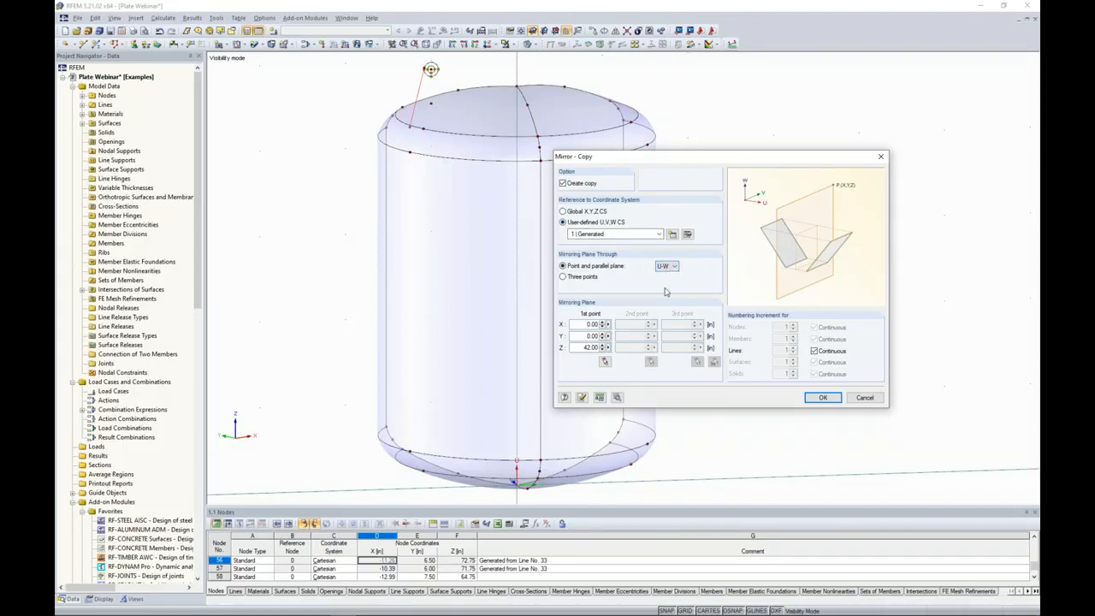
pyautogui.click(604, 361)
pyautogui.scroll(6, 442, 73)
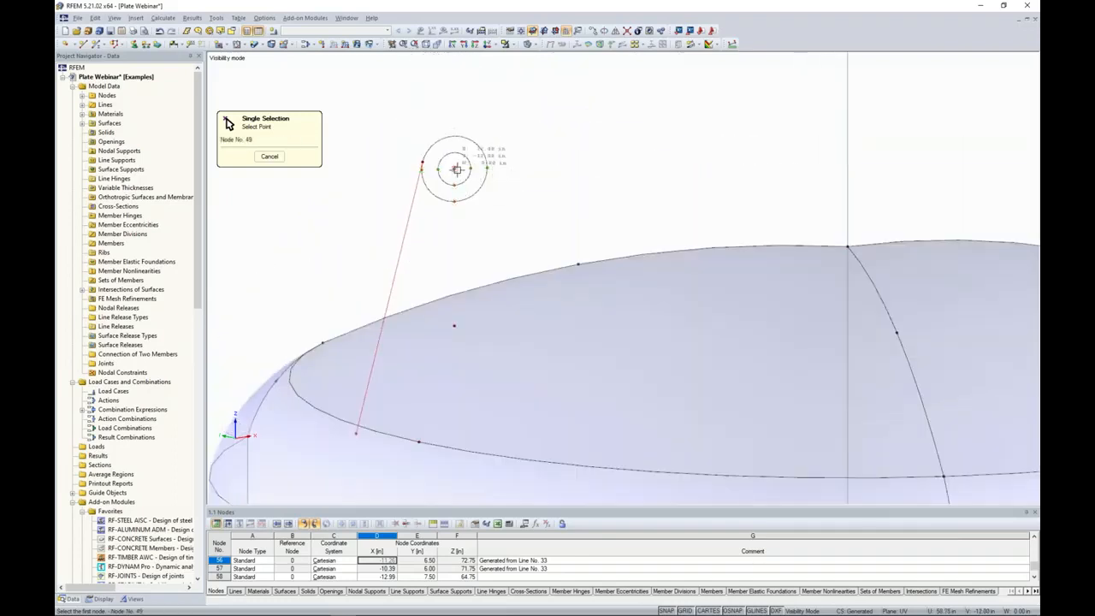
pyautogui.click(454, 168)
pyautogui.click(819, 398)
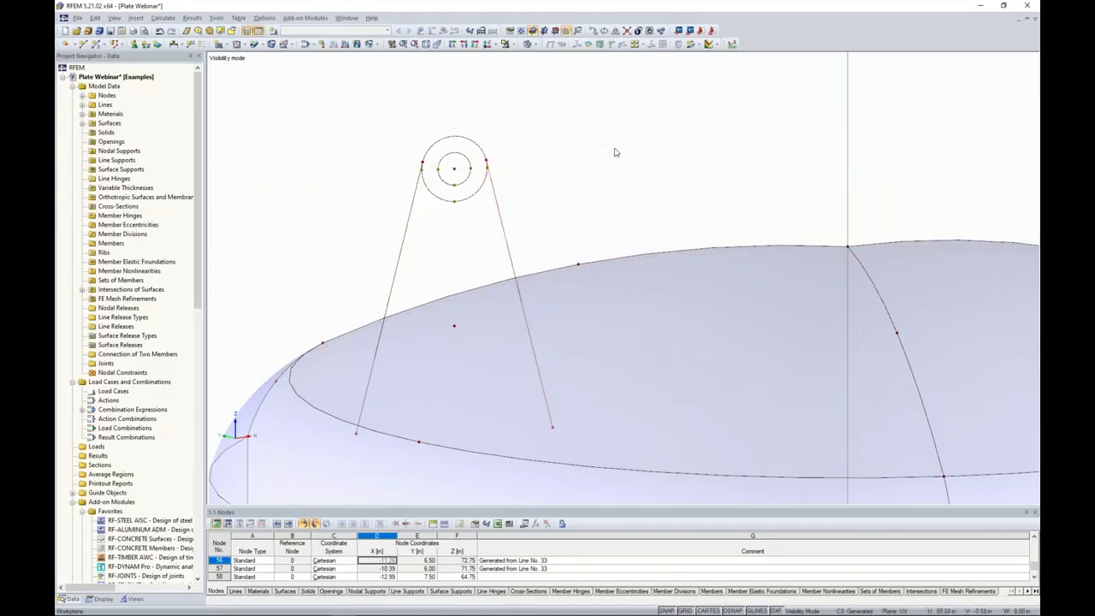
# Connect the two tangent lines with the outer circle and delete its surplus nodes below the tangent points, keeping only the upper arc.
pyautogui.click(629, 32)
pyautogui.moveTo(370, 97); pyautogui.dragTo(566, 233)
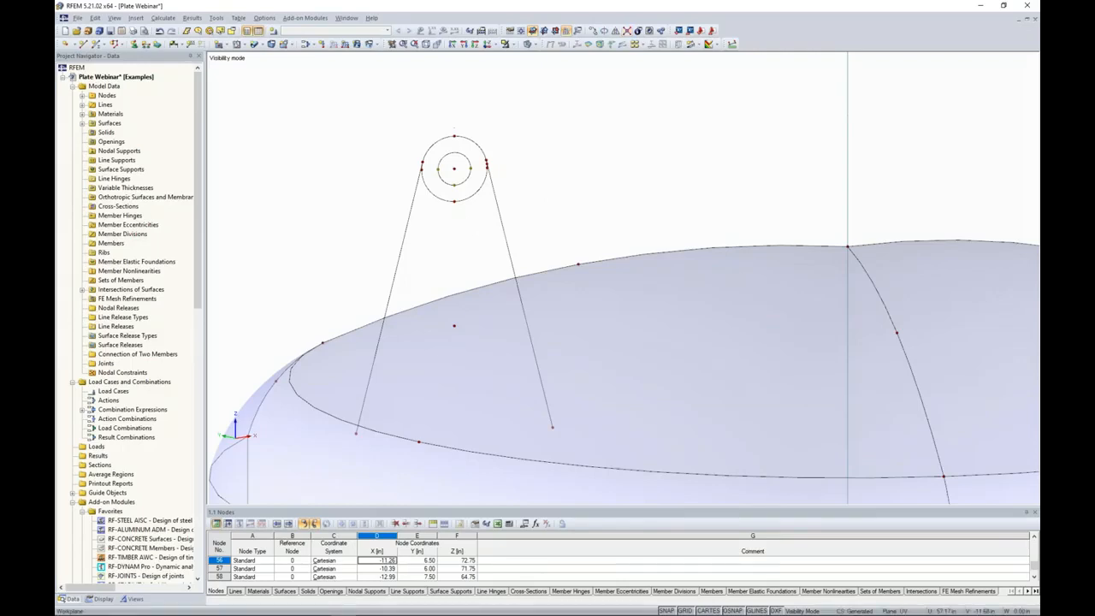
pyautogui.scroll(3, 427, 200)
pyautogui.click(463, 238)
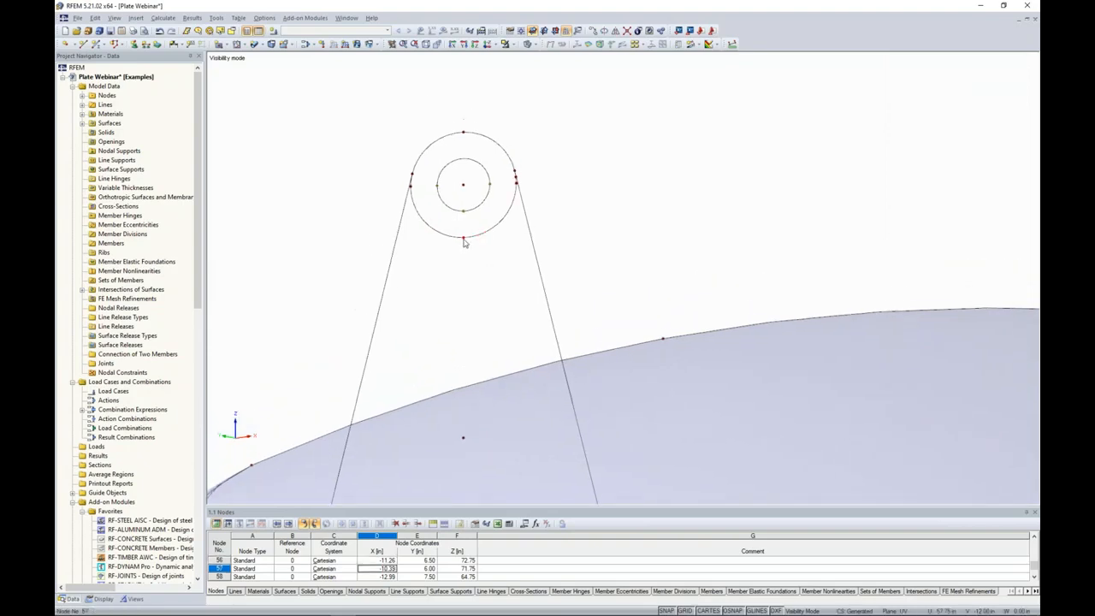
pyautogui.press('Delete')
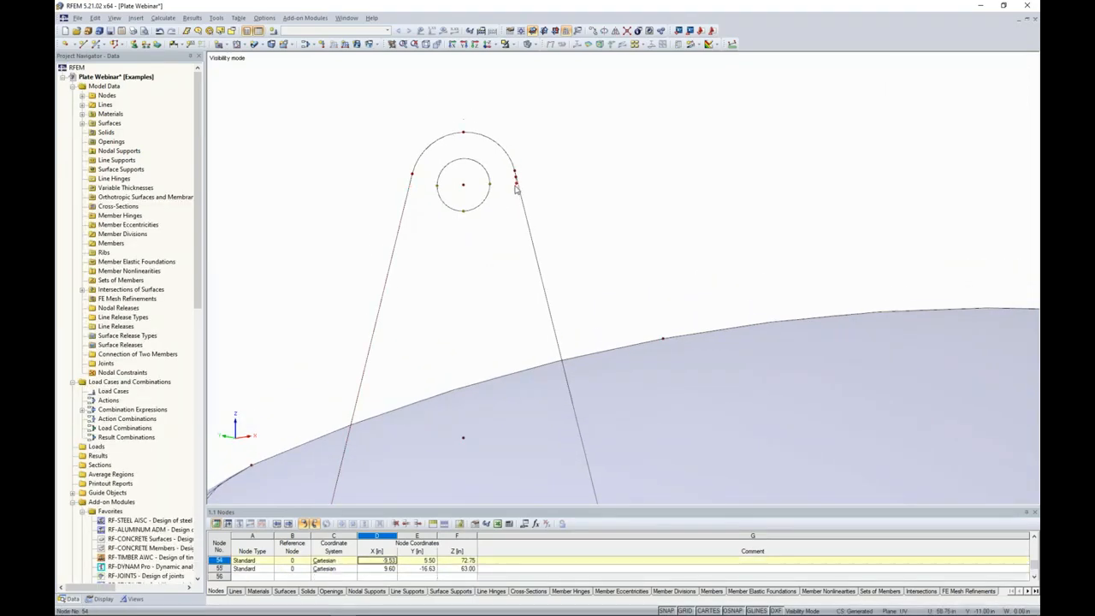
pyautogui.scroll(3, 517, 187)
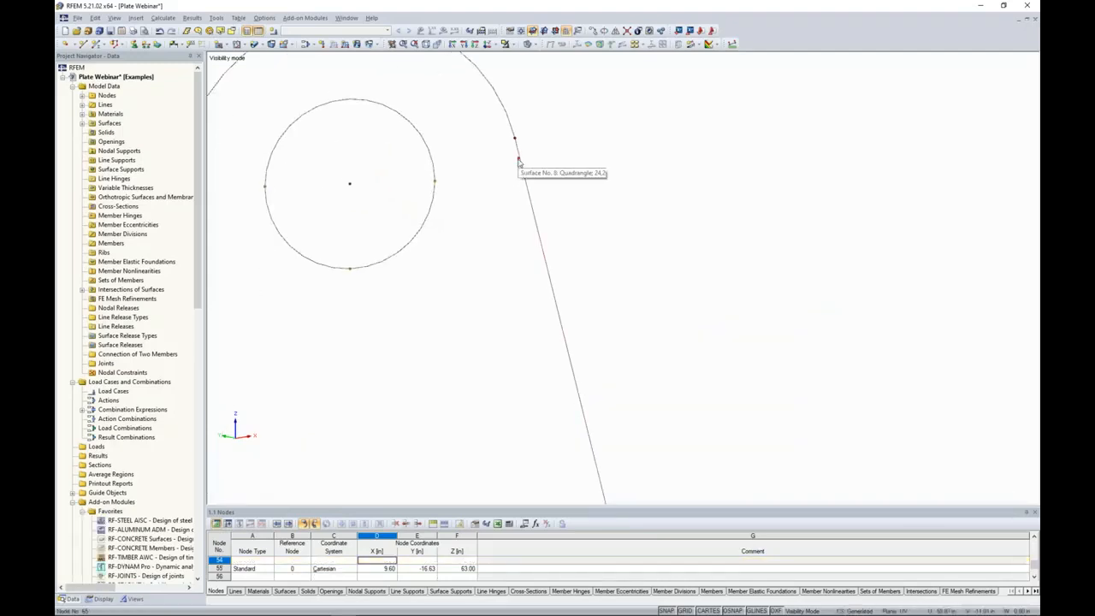
pyautogui.scroll(-4, 480, 193)
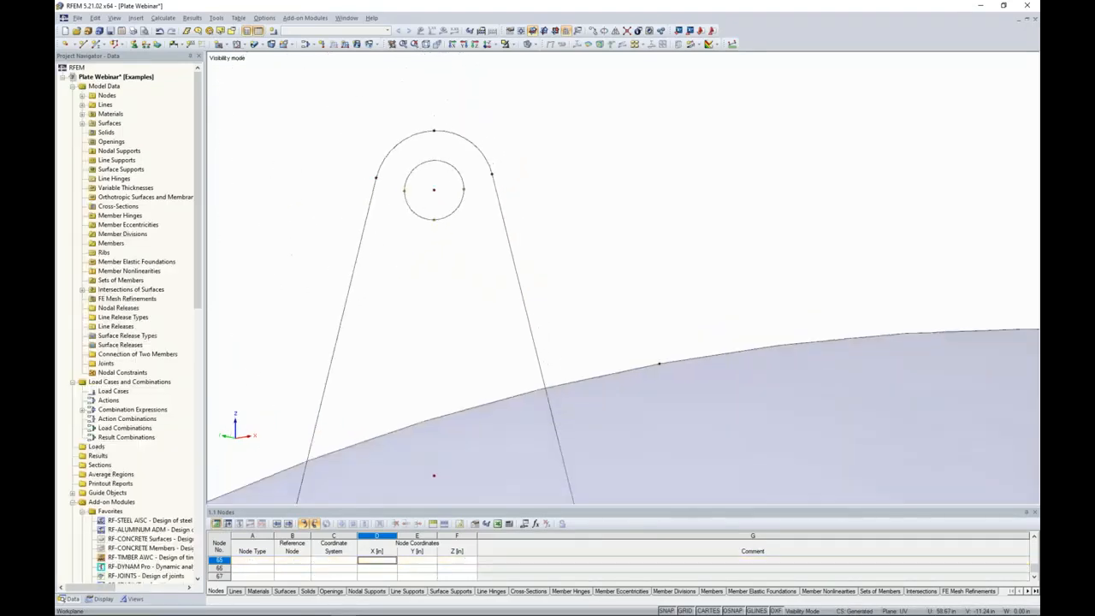
# Close the lug outline with a straight line between the lower ends of the two tangent lines.
pyautogui.scroll(-3, 479, 191)
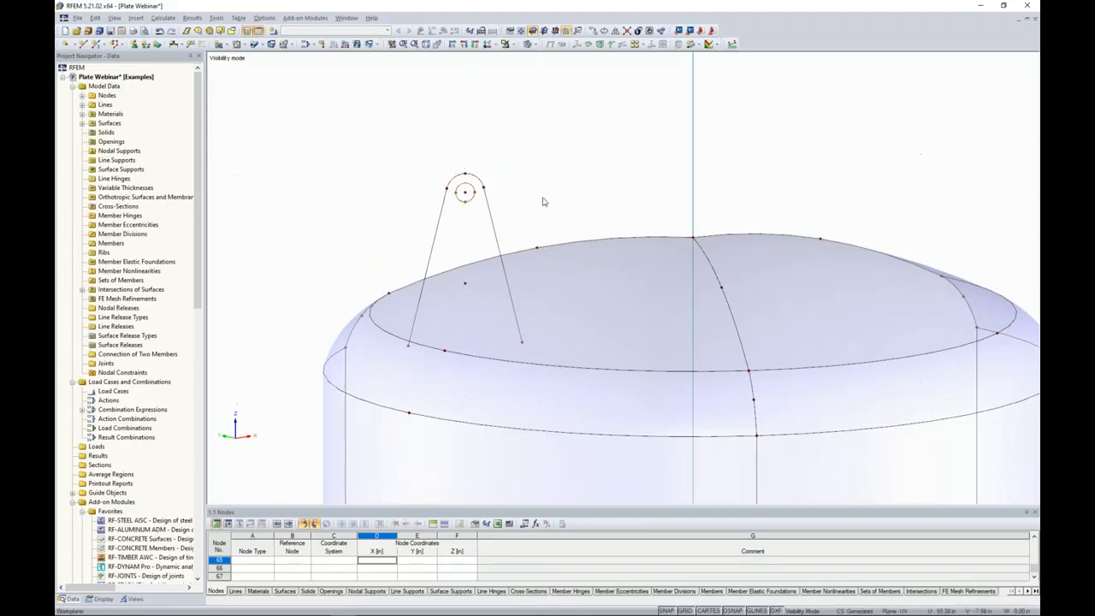
pyautogui.click(83, 45)
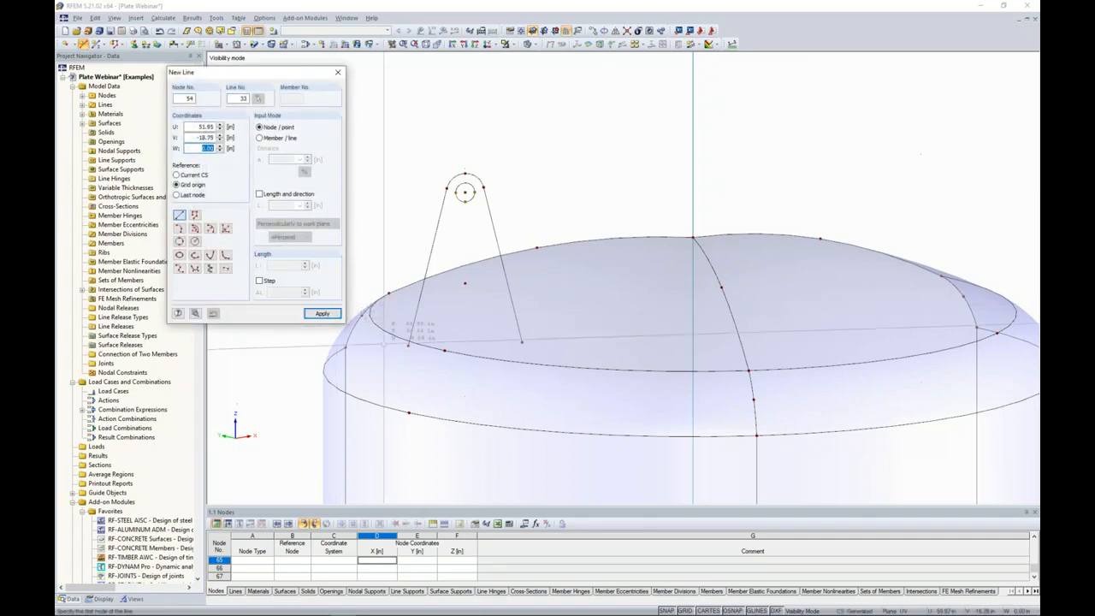
pyautogui.click(409, 345)
pyautogui.click(521, 342)
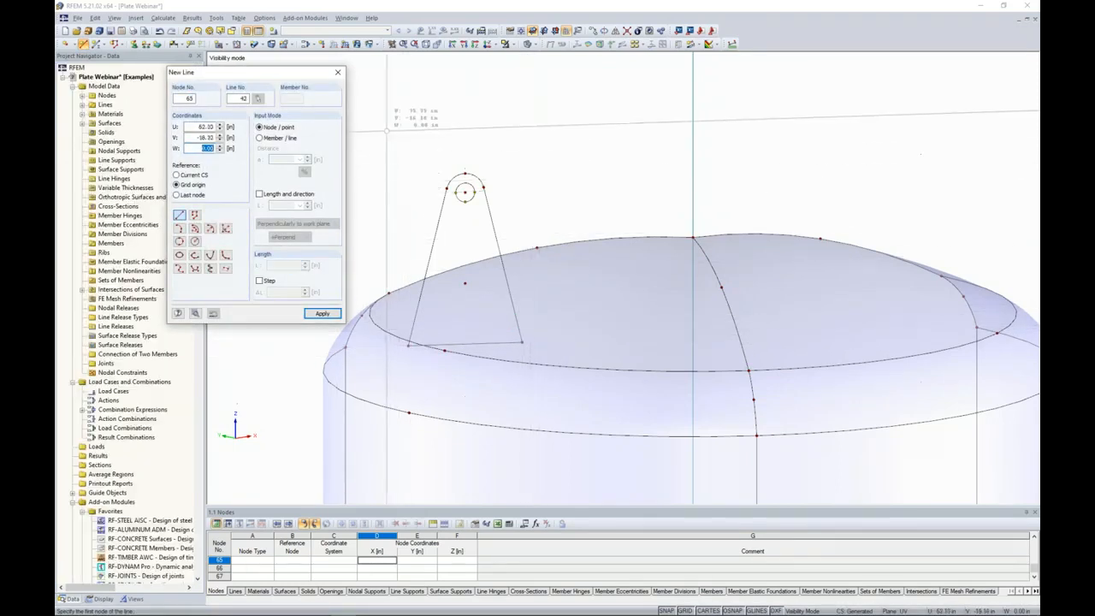
pyautogui.press('Escape')
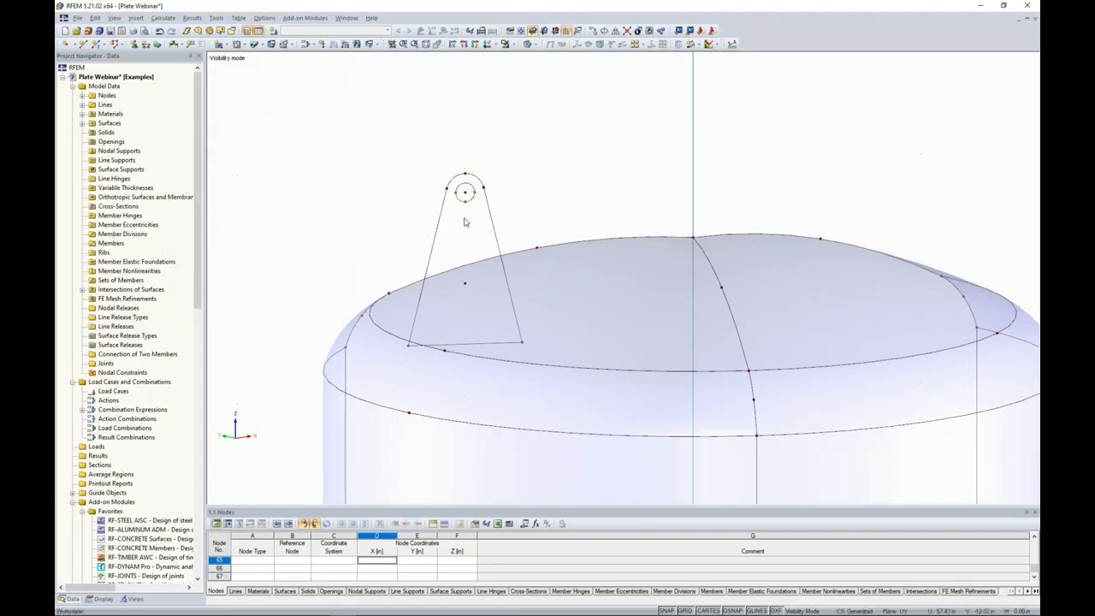
pyautogui.keyDown('ctrl'); pyautogui.moveTo(540, 202); pyautogui.dragTo(548, 180, button='middle'); pyautogui.keyUp('ctrl')
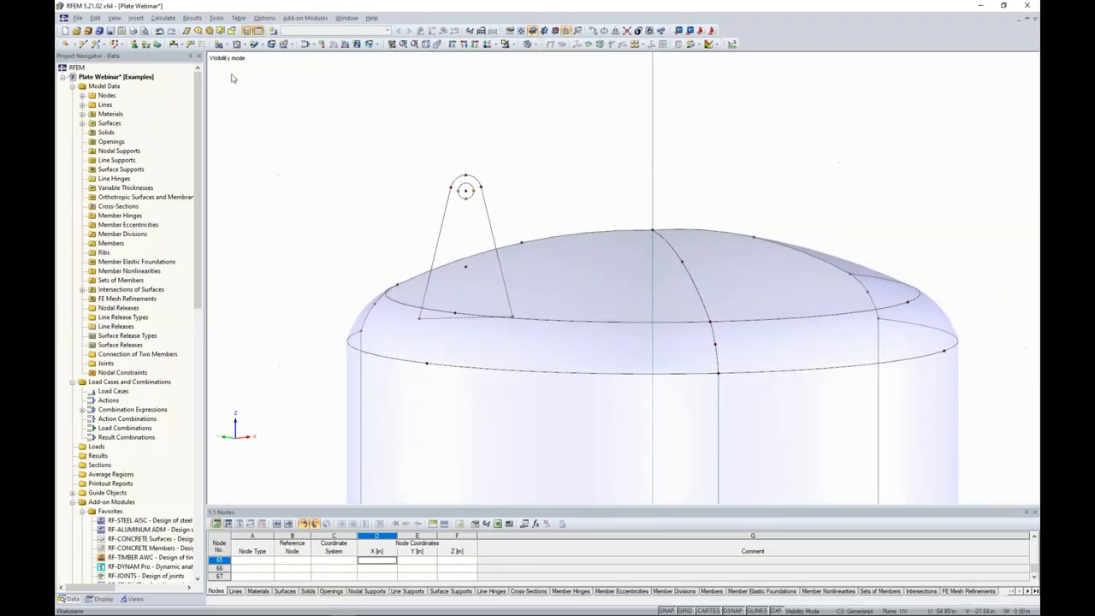
# Create a 0.75 in thick stainless steel A 240 plane surface from the lug's outline as boundary lines.
pyautogui.click(225, 45)
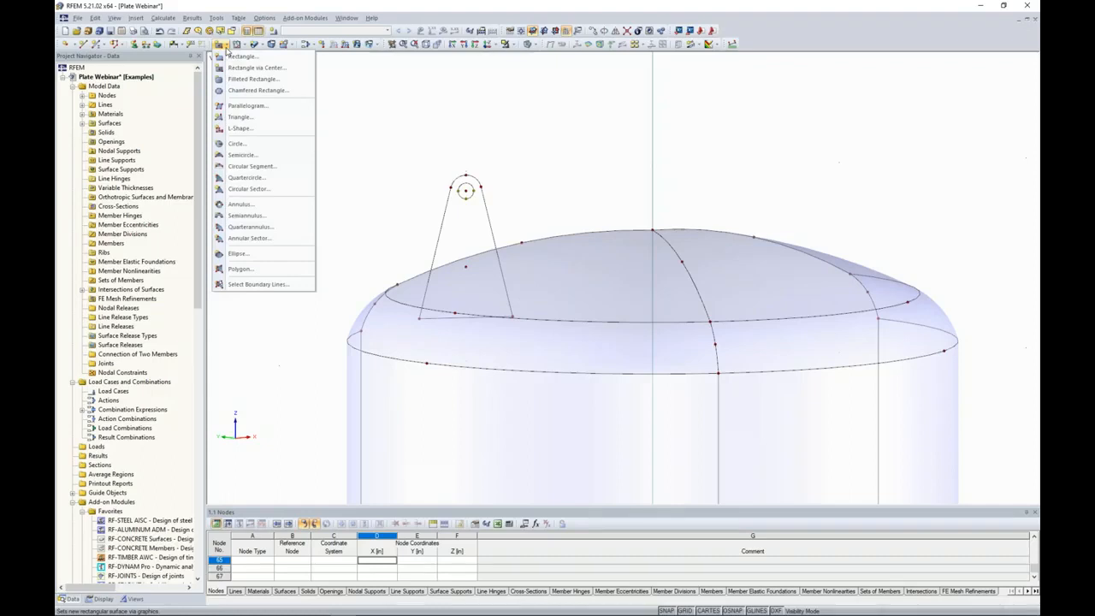
pyautogui.click(270, 286)
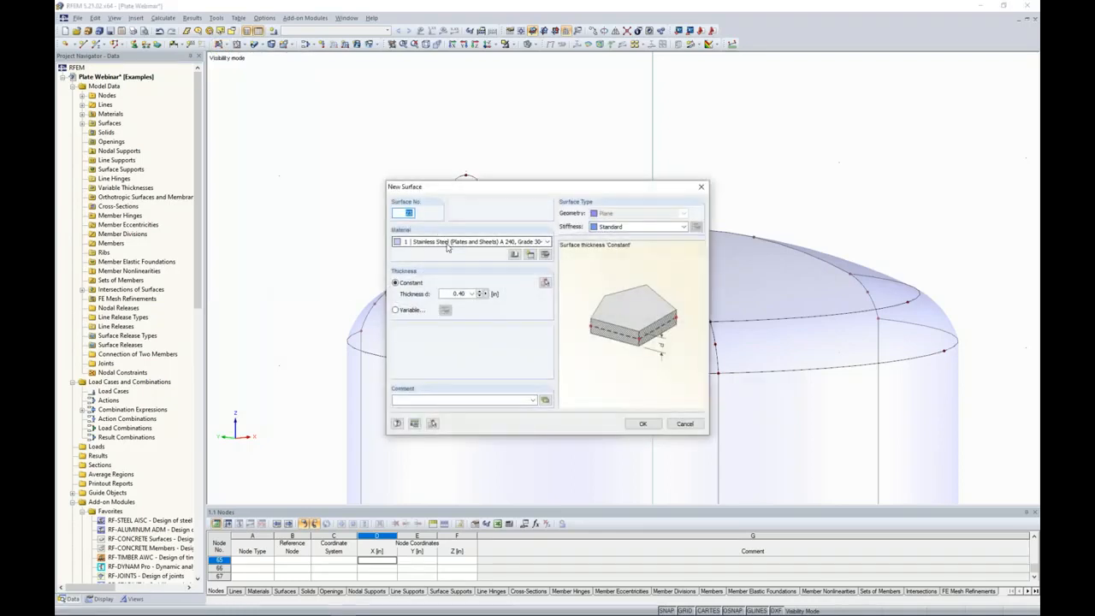
pyautogui.doubleClick(449, 293)
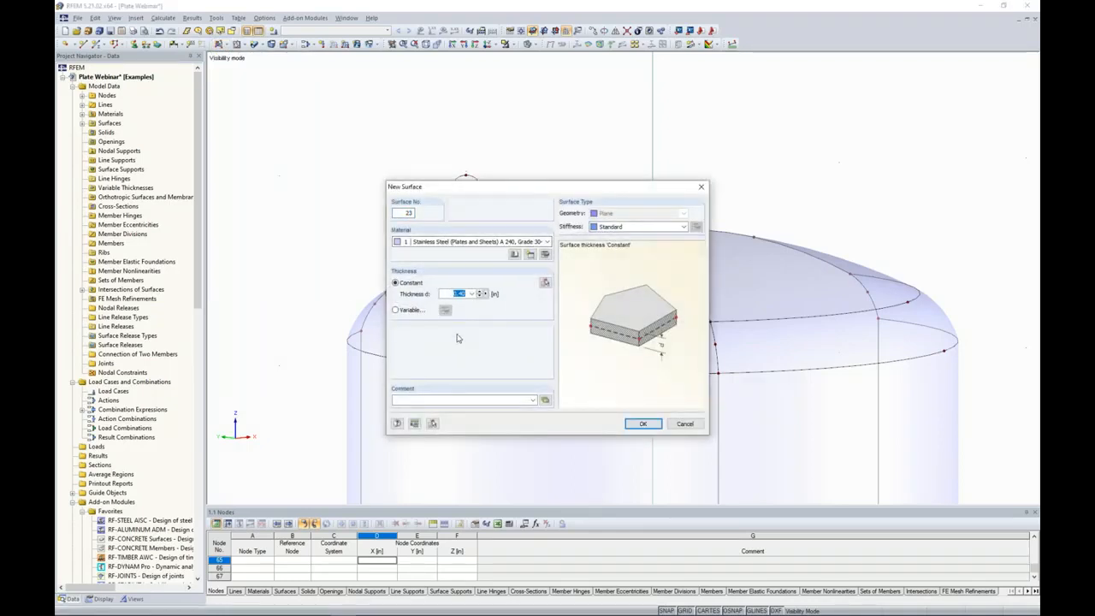
pyautogui.write('0.75')
pyautogui.click(637, 424)
pyautogui.click(486, 208)
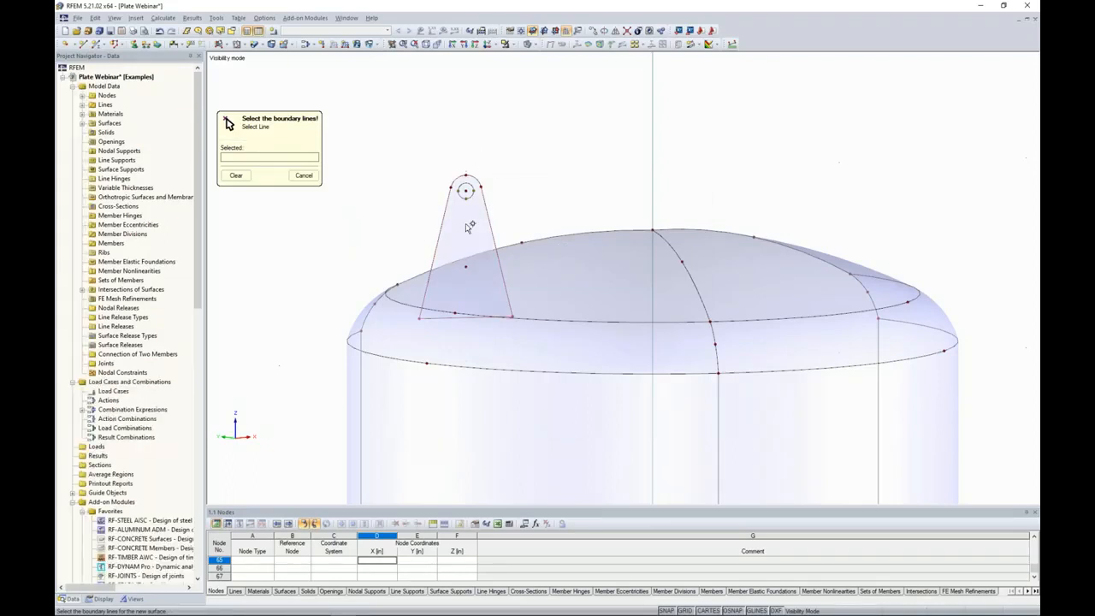
pyautogui.press('Escape')
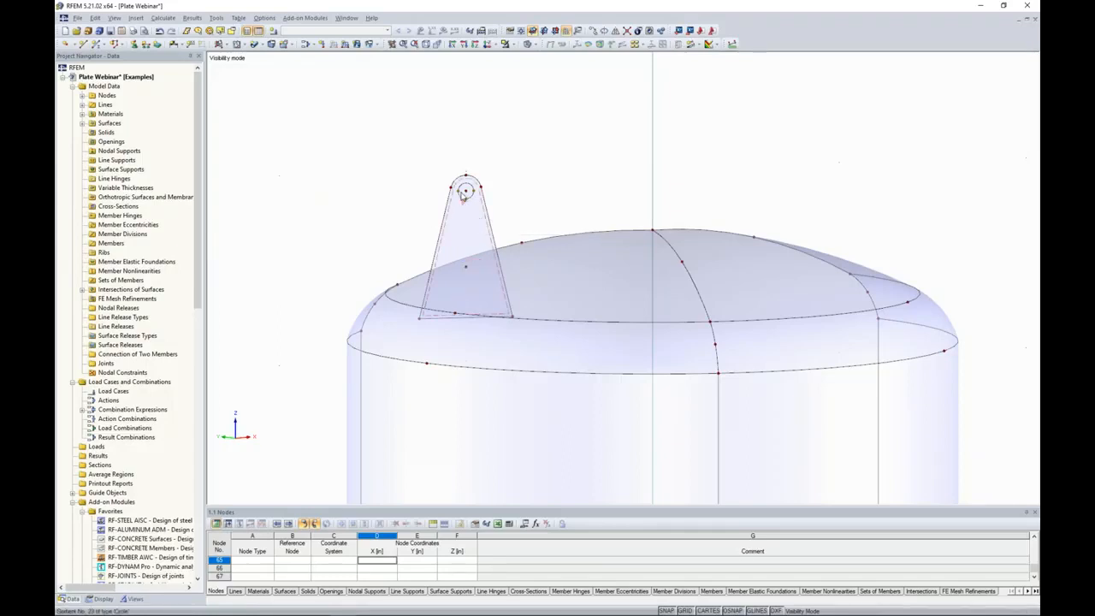
# Cut an opening in the lug surface using the inner circle as its boundary line.
pyautogui.scroll(2, 476, 210)
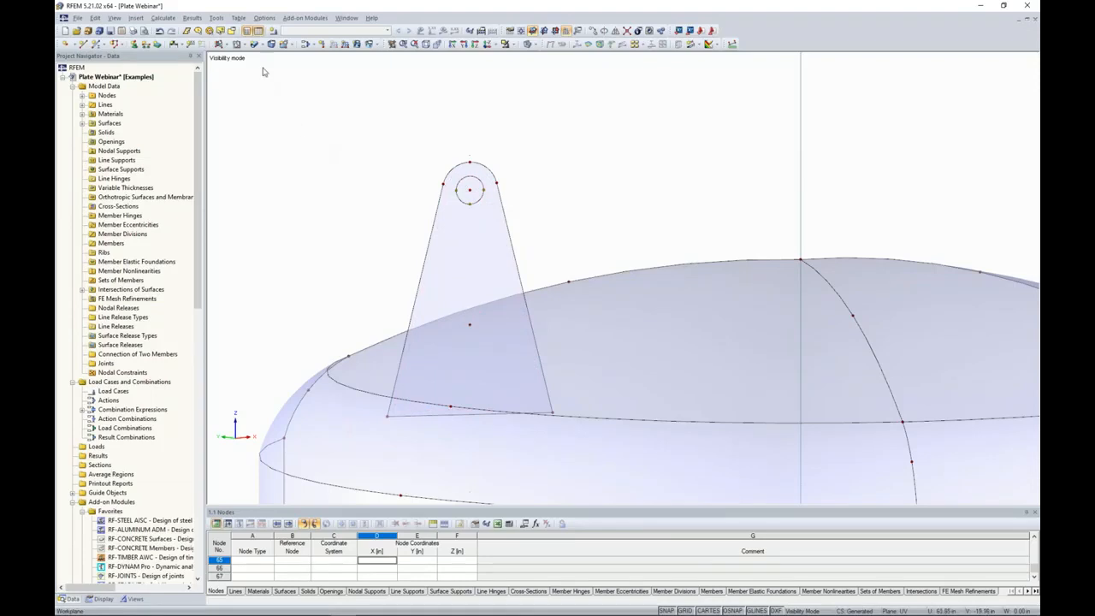
pyautogui.click(244, 45)
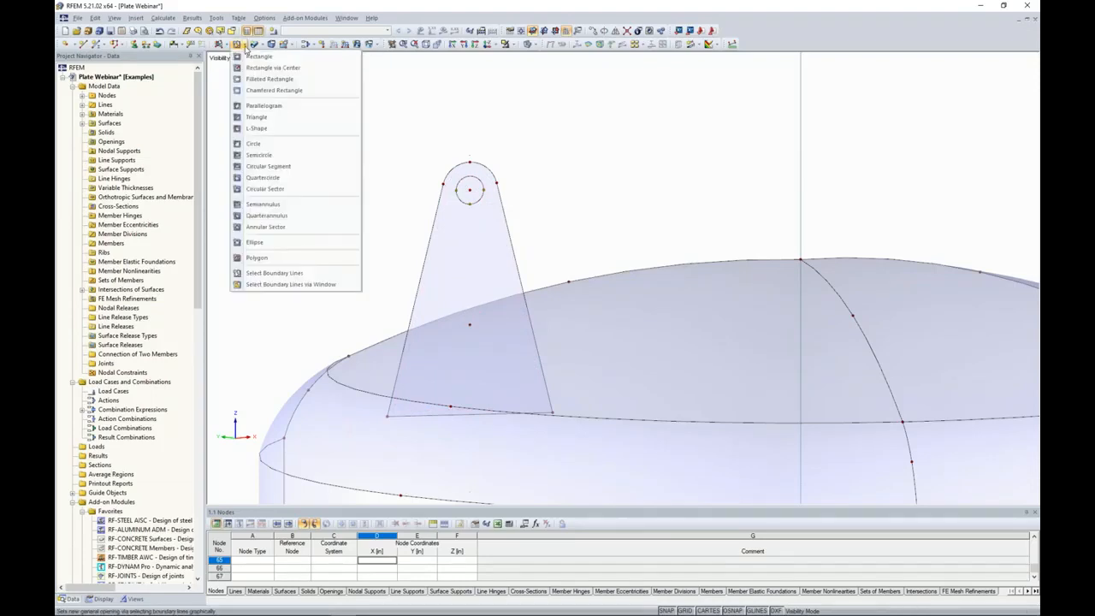
pyautogui.click(281, 273)
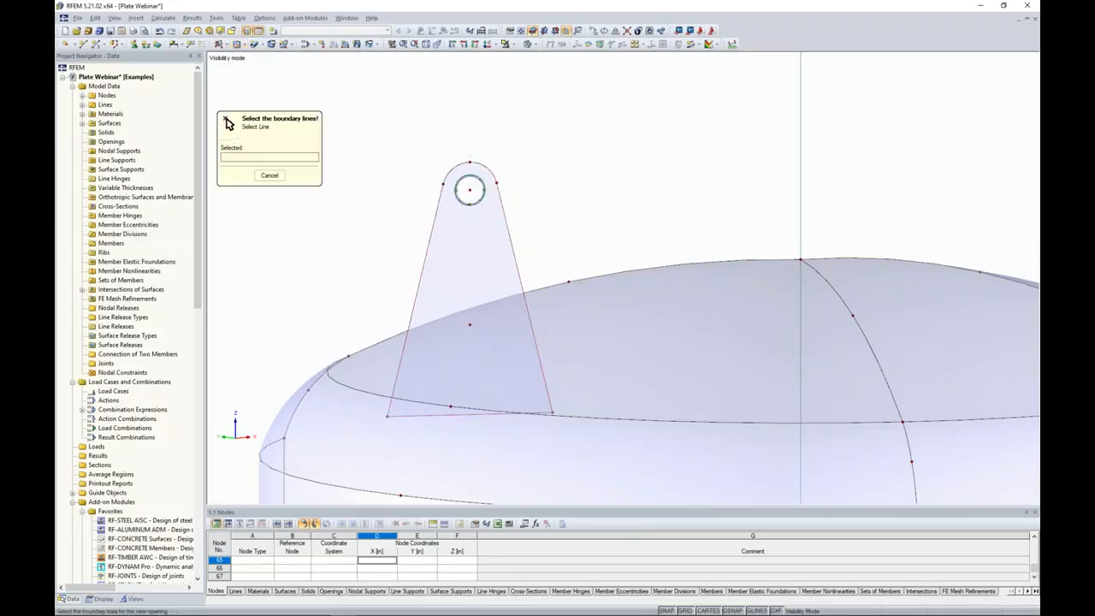
pyautogui.click(470, 185)
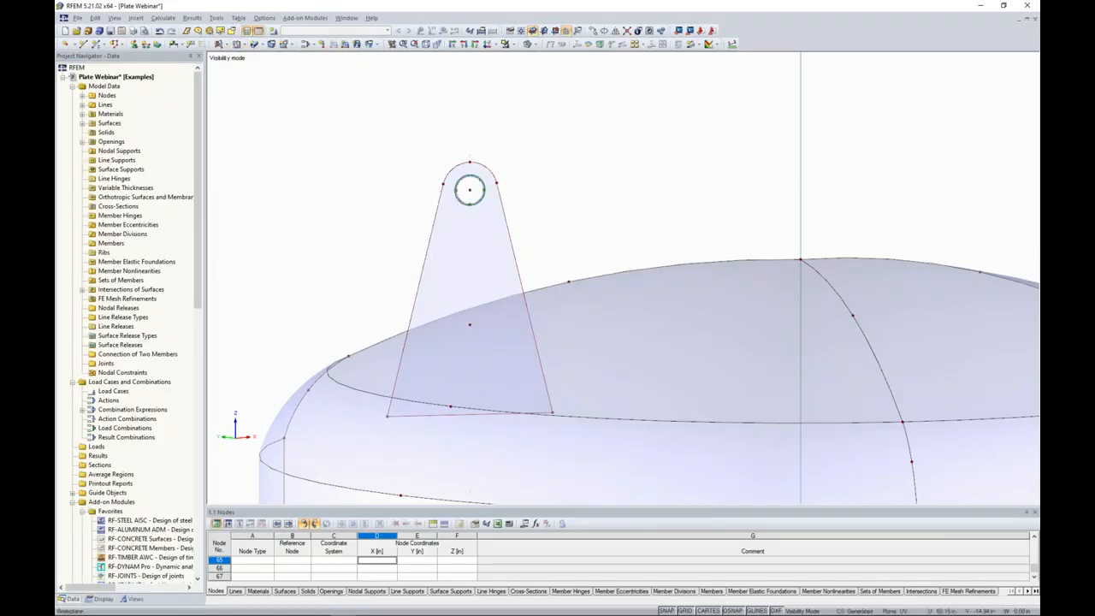
# Mirror a copy of the whole lug in the user-defined UVW system about the U-W plane through the top head's apex node.
pyautogui.scroll(-2, 384, 148)
pyautogui.keyDown('ctrl'); pyautogui.moveTo(384, 150); pyautogui.dragTo(382, 221, button='middle'); pyautogui.keyUp('ctrl')
pyautogui.moveTo(381, 179); pyautogui.dragTo(353, 160, button='middle')
pyautogui.scroll(-2, 385, 140)
pyautogui.scroll(-2, 363, 151)
pyautogui.moveTo(387, 127); pyautogui.dragTo(491, 288)
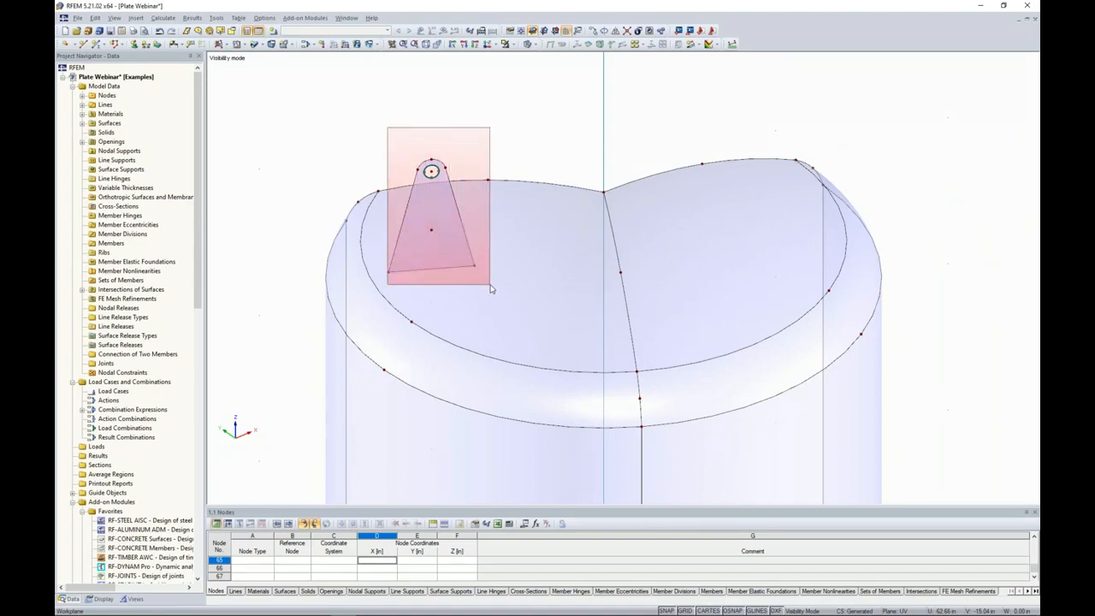
pyautogui.moveTo(490, 289); pyautogui.dragTo(482, 300)
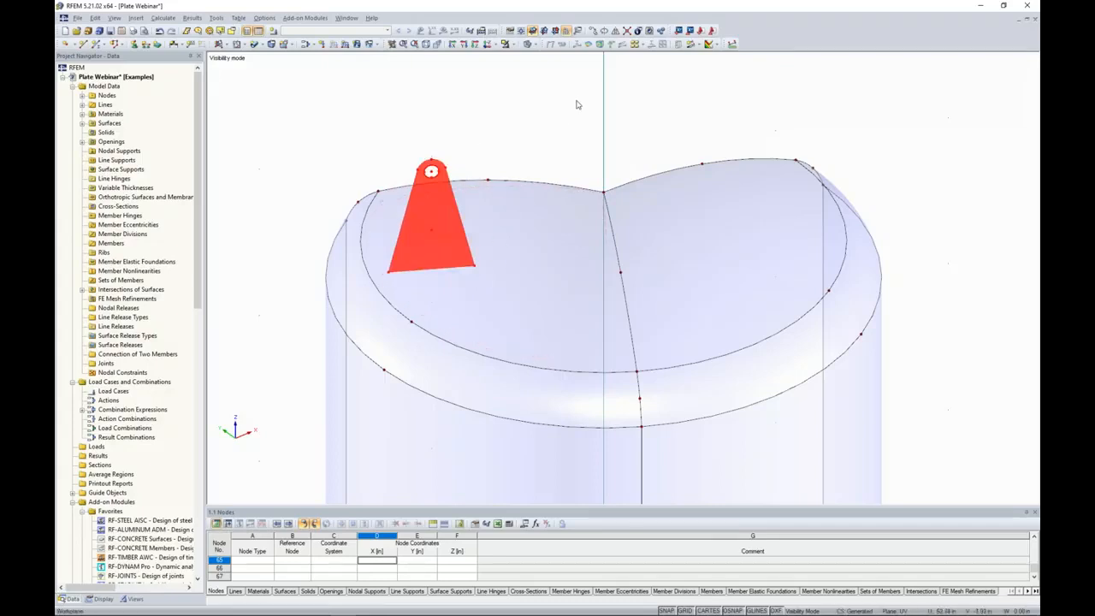
pyautogui.click(615, 31)
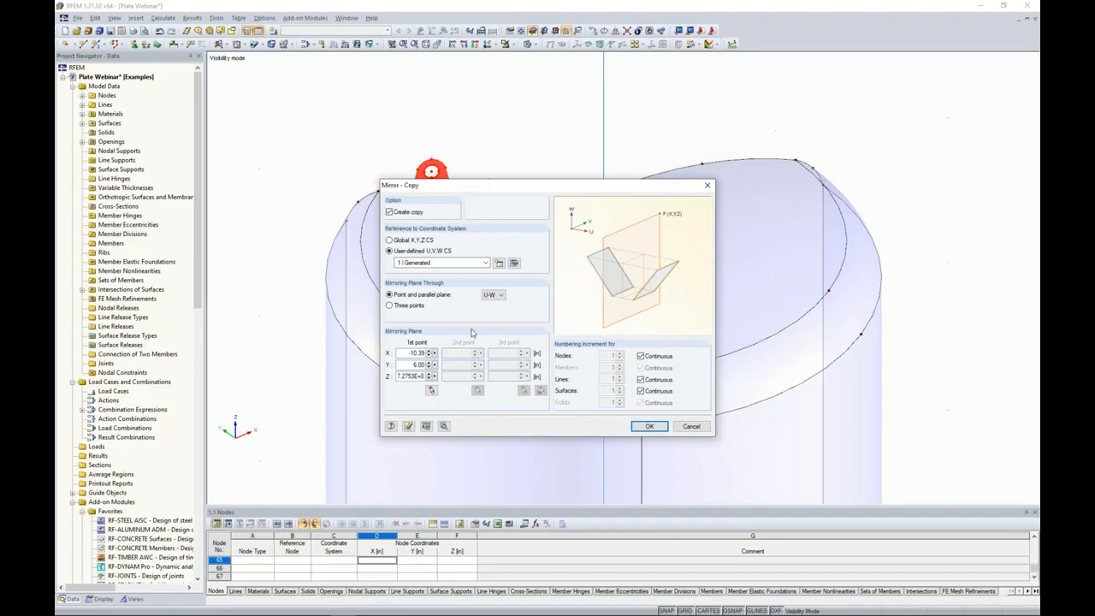
pyautogui.click(431, 390)
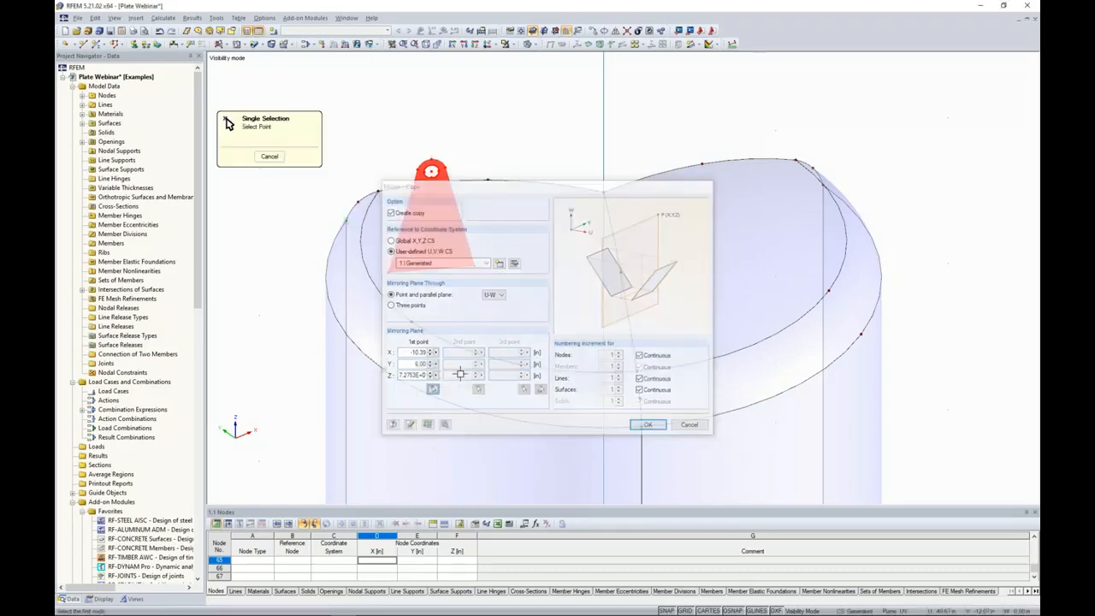
pyautogui.click(604, 190)
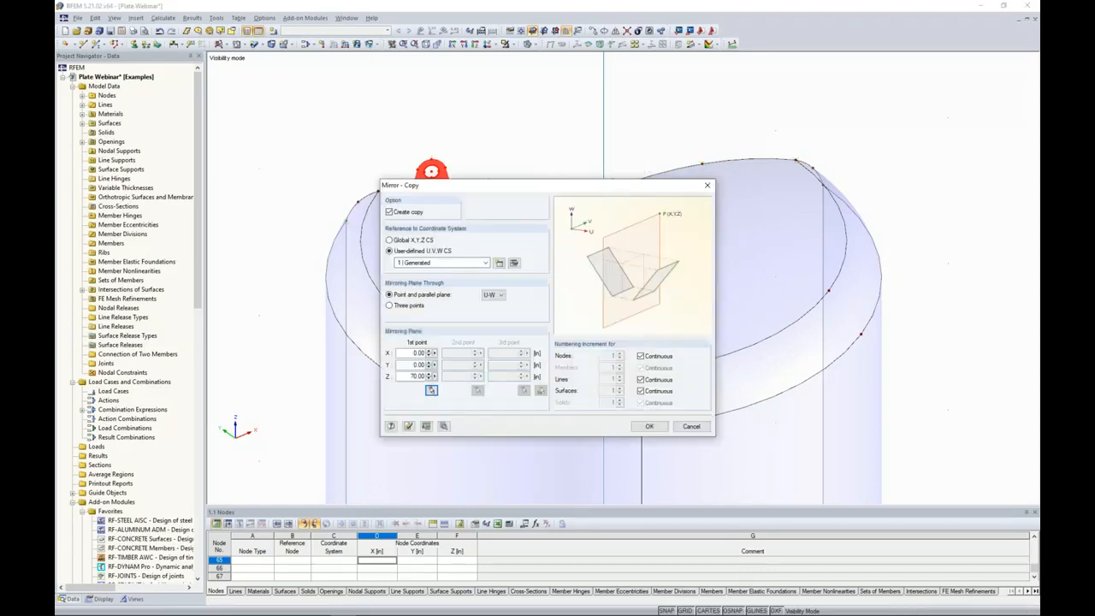
pyautogui.click(649, 426)
pyautogui.click(953, 310)
# Create the intersection of the original lug with the adjoining head surfaces in wireframe display, and restore the solid transparent display.
pyautogui.moveTo(944, 307); pyautogui.dragTo(924, 277, button='middle')
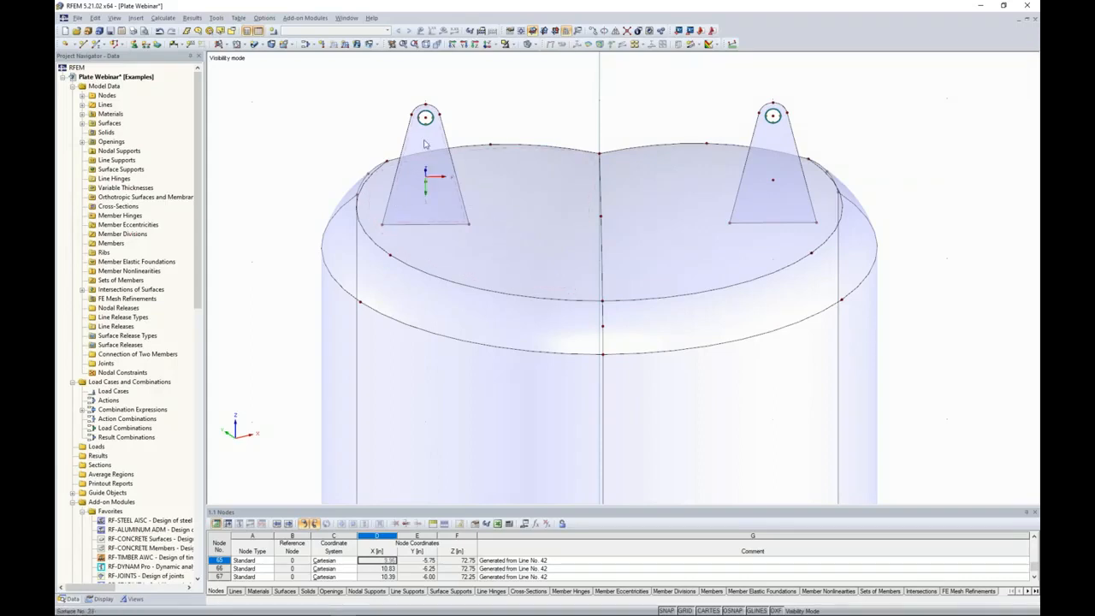
pyautogui.moveTo(313, 276)
pyautogui.keyDown('ctrl'); pyautogui.mouseDown(button='middle')
pyautogui.moveTo(368, 160)
pyautogui.moveTo(295, 273)
pyautogui.moveTo(302, 291)
pyautogui.mouseUp(button='middle'); pyautogui.keyUp('ctrl')
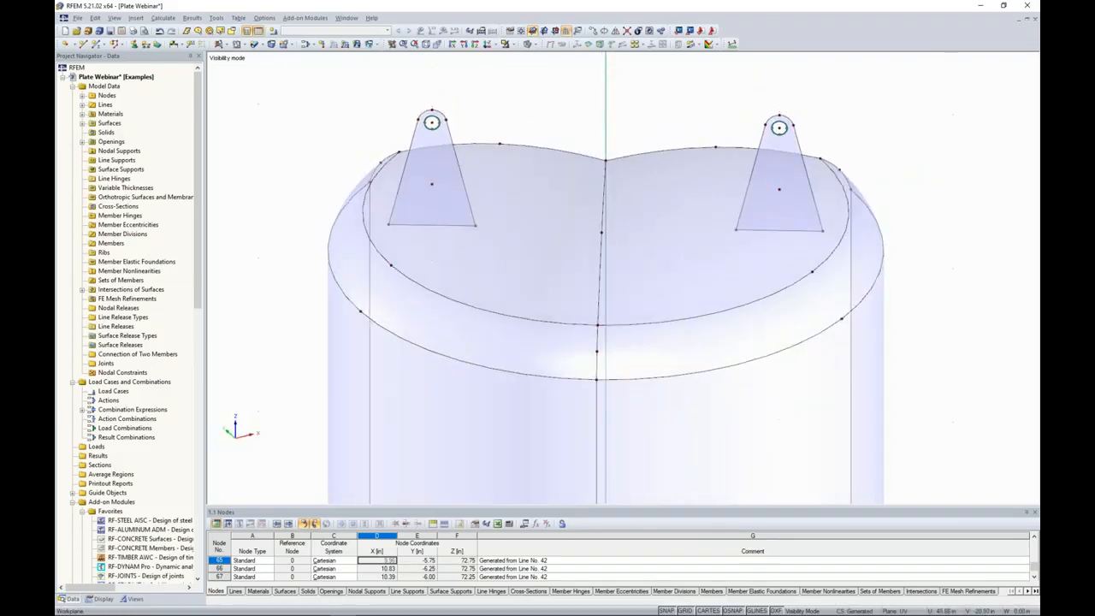
pyautogui.moveTo(349, 86); pyautogui.dragTo(333, 123)
pyautogui.click(523, 44)
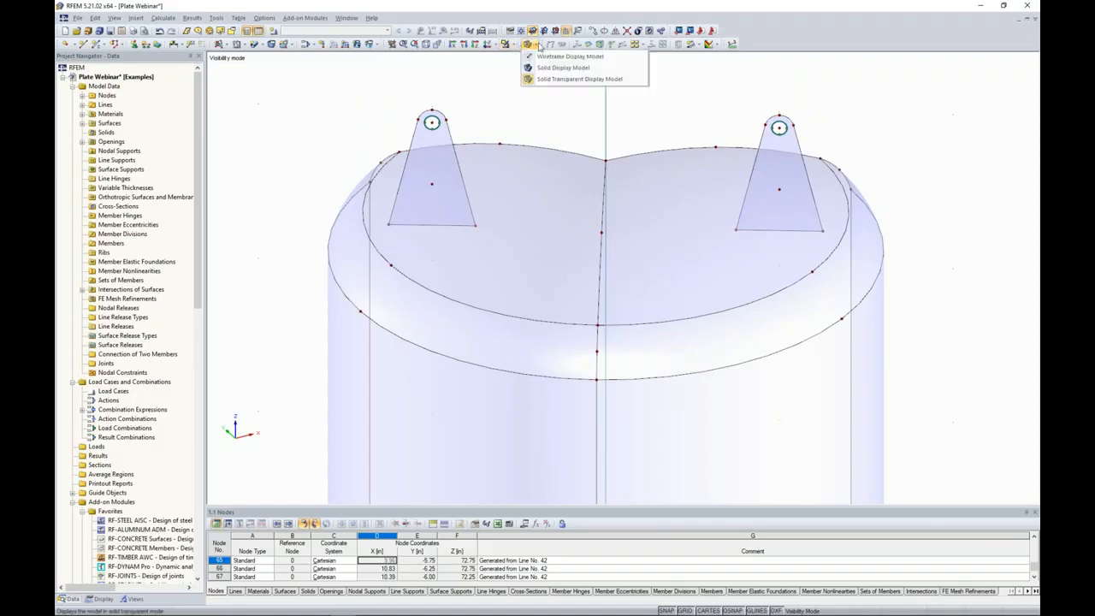
pyautogui.click(541, 50)
pyautogui.moveTo(501, 255); pyautogui.dragTo(325, 81)
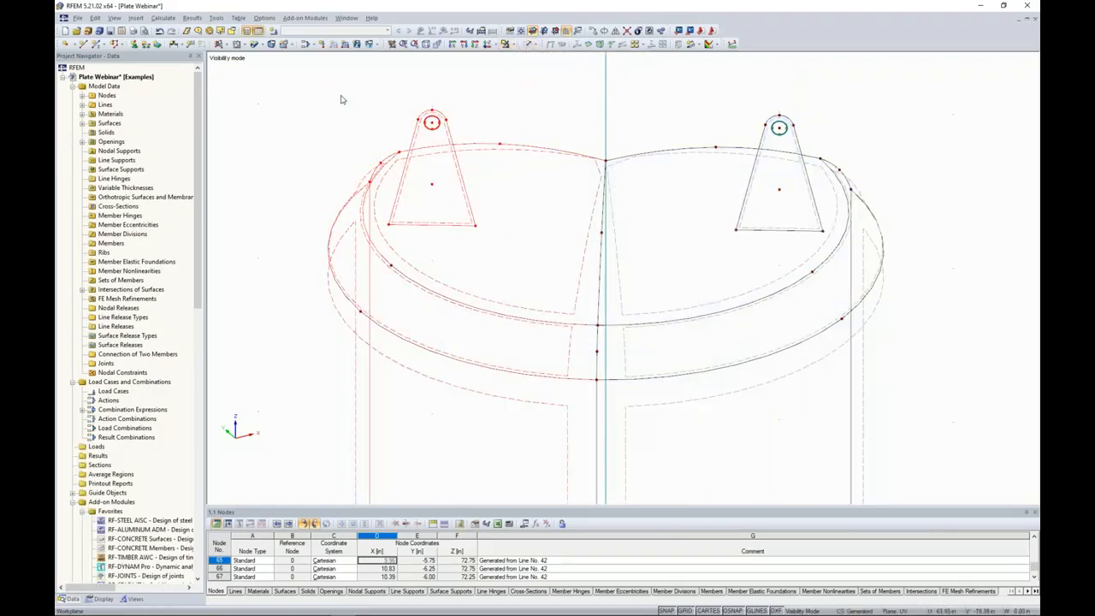
pyautogui.rightClick(427, 225)
pyautogui.moveTo(447, 229)
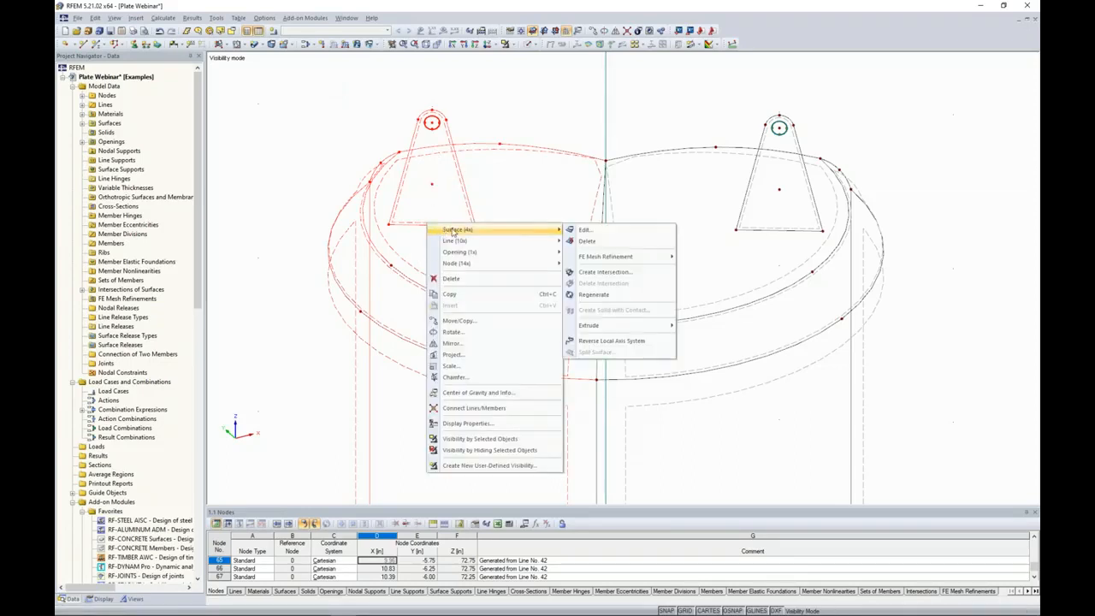
pyautogui.click(605, 271)
pyautogui.click(527, 44)
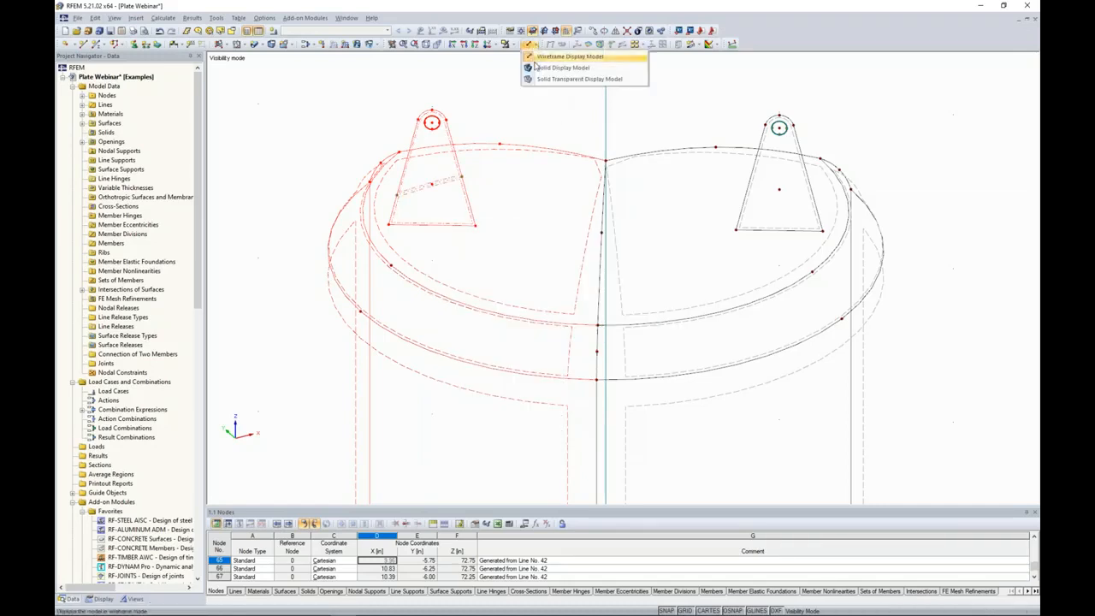
pyautogui.click(539, 82)
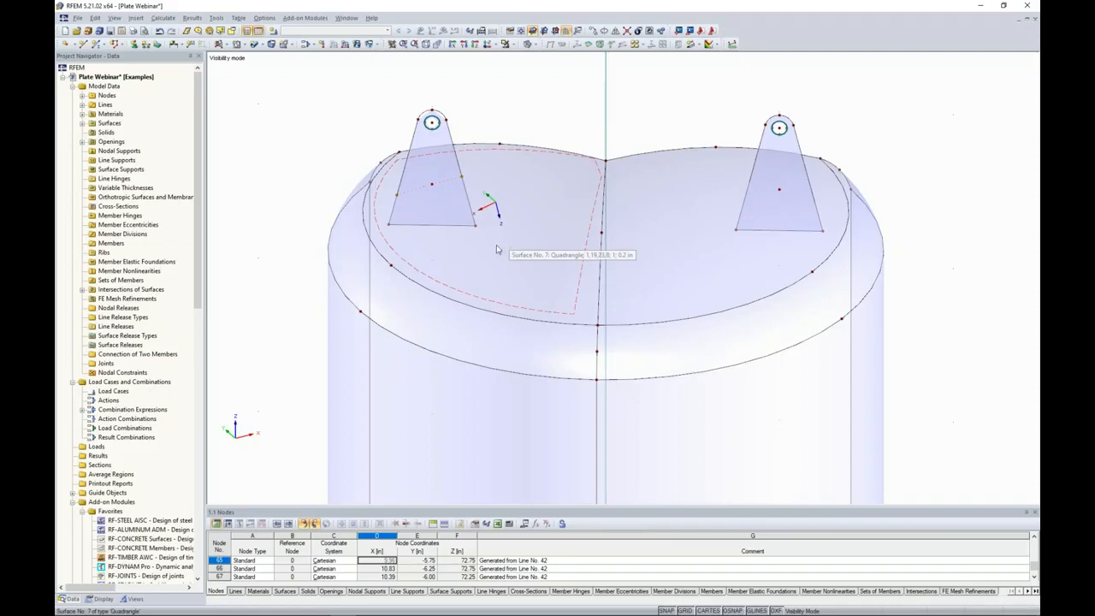
# Intersect the mirrored lug with its adjoining head surfaces in wireframe display, and return to the solid transparent display.
pyautogui.scroll(-4, 497, 249)
pyautogui.keyDown('ctrl'); pyautogui.moveTo(499, 249); pyautogui.dragTo(937, 229, button='middle'); pyautogui.keyUp('ctrl')
pyautogui.keyDown('ctrl'); pyautogui.moveTo(657, 347); pyautogui.dragTo(708, 243, button='middle'); pyautogui.keyUp('ctrl')
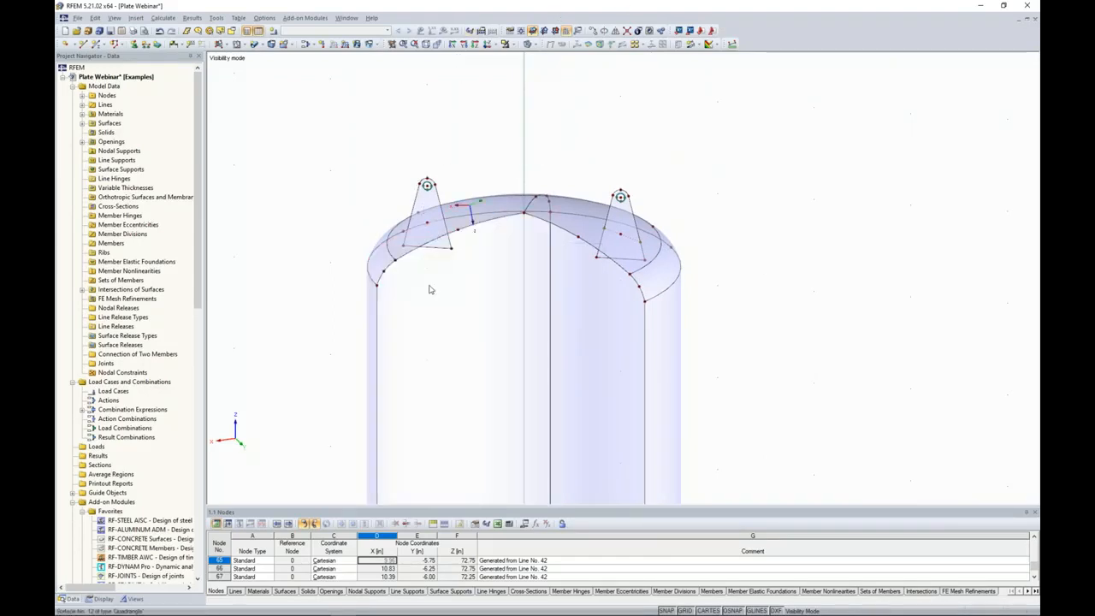
pyautogui.click(531, 44)
pyautogui.click(547, 78)
pyautogui.moveTo(476, 281); pyautogui.dragTo(384, 139)
pyautogui.scroll(5, 453, 265)
pyautogui.keyDown('ctrl'); pyautogui.moveTo(436, 252); pyautogui.dragTo(430, 213, button='middle'); pyautogui.keyUp('ctrl')
pyautogui.moveTo(492, 255); pyautogui.dragTo(373, 73)
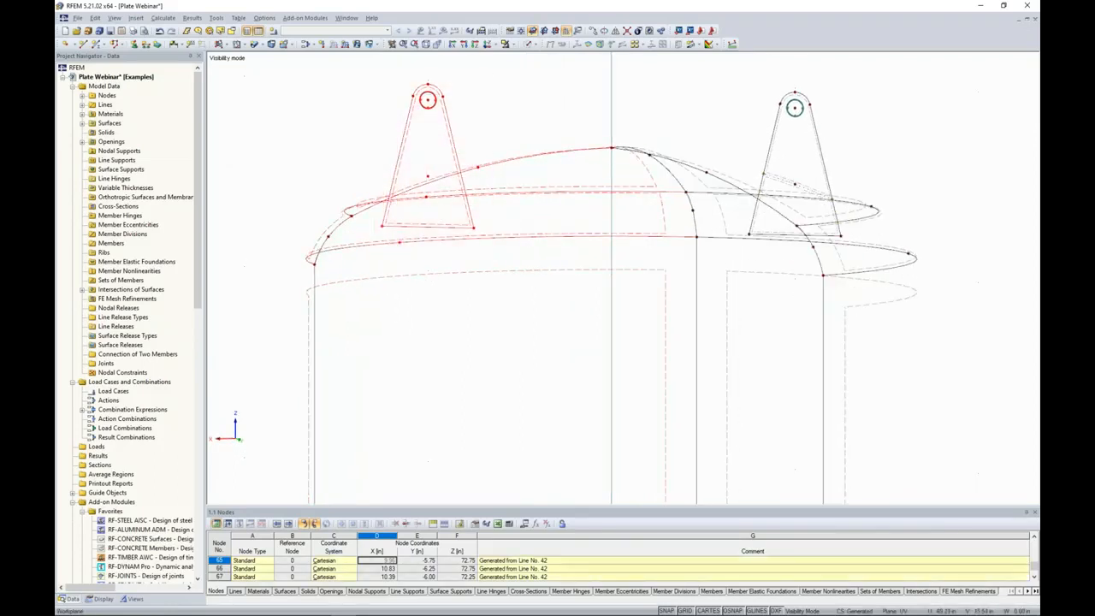
pyautogui.rightClick(436, 178)
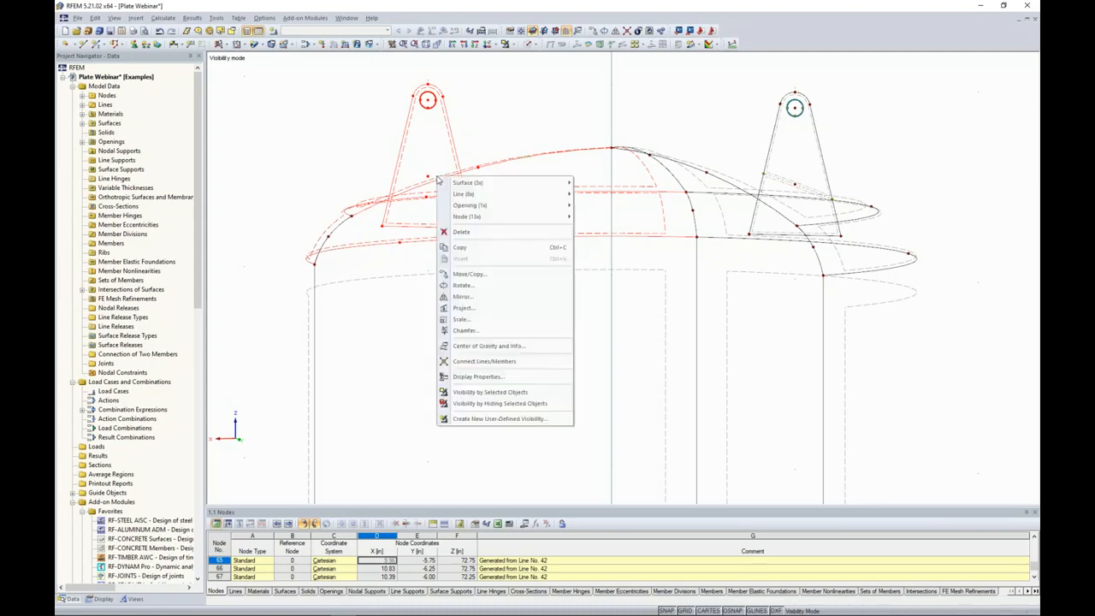
pyautogui.moveTo(553, 184)
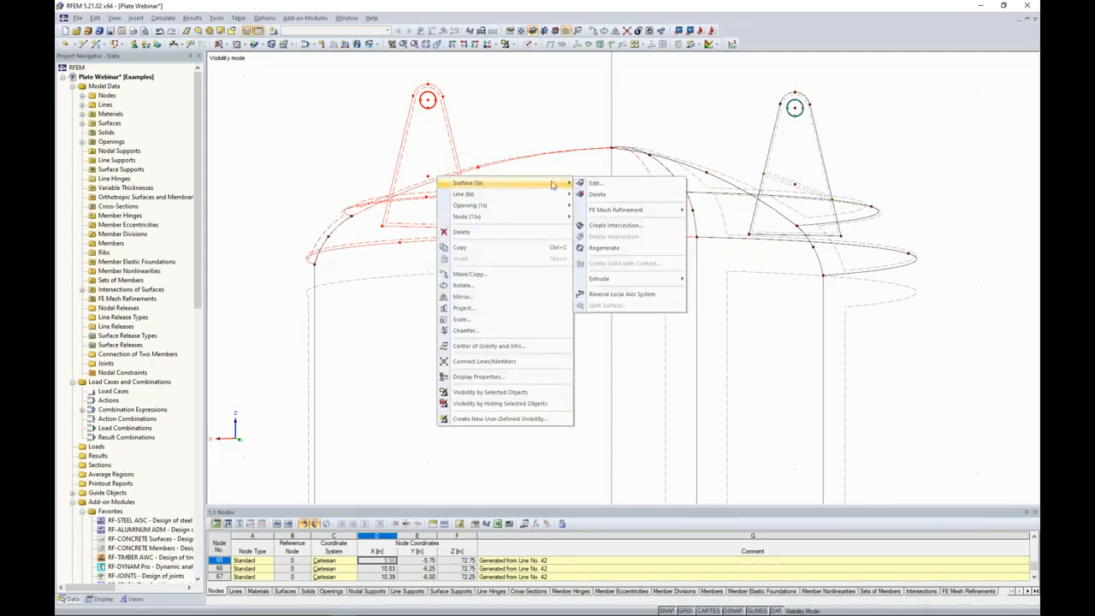
pyautogui.click(594, 224)
pyautogui.click(521, 121)
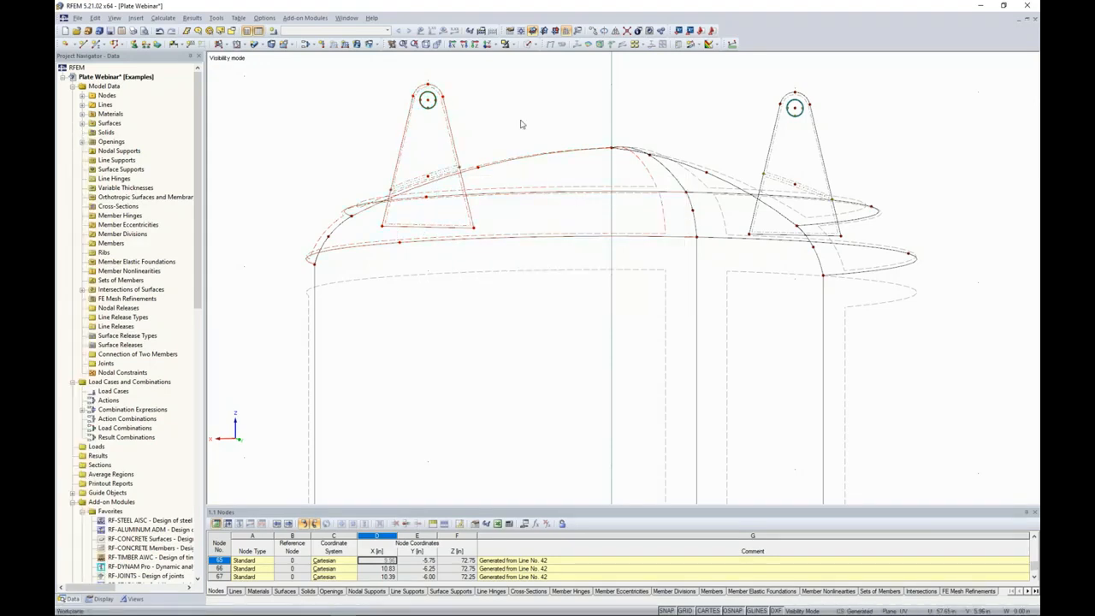
pyautogui.click(537, 45)
pyautogui.click(546, 81)
# Deactivate the surface components of both lugs that extend below the head inside the vessel.
pyautogui.keyDown('ctrl'); pyautogui.moveTo(519, 134); pyautogui.dragTo(487, 160, button='middle'); pyautogui.keyUp('ctrl')
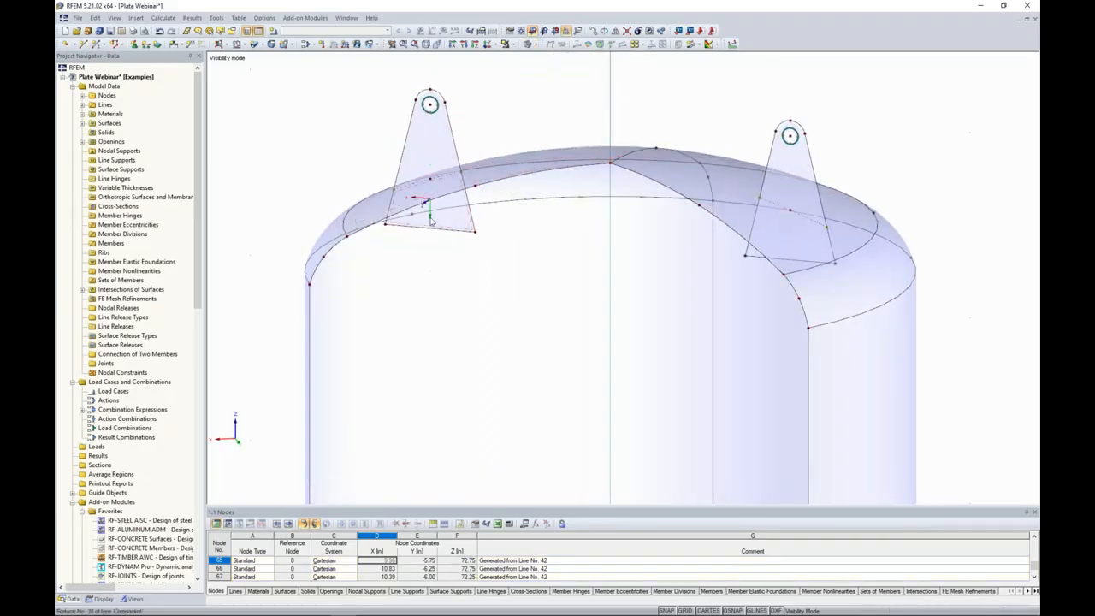
pyautogui.click(428, 205)
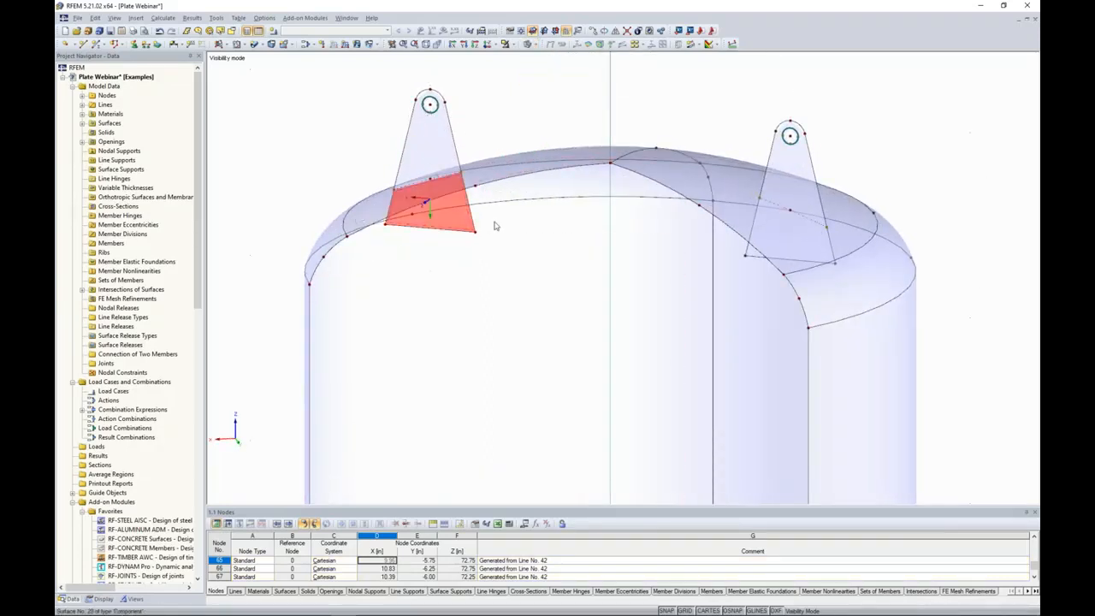
pyautogui.keyDown('ctrl'); pyautogui.moveTo(682, 313); pyautogui.dragTo(797, 303, button='middle'); pyautogui.keyUp('ctrl')
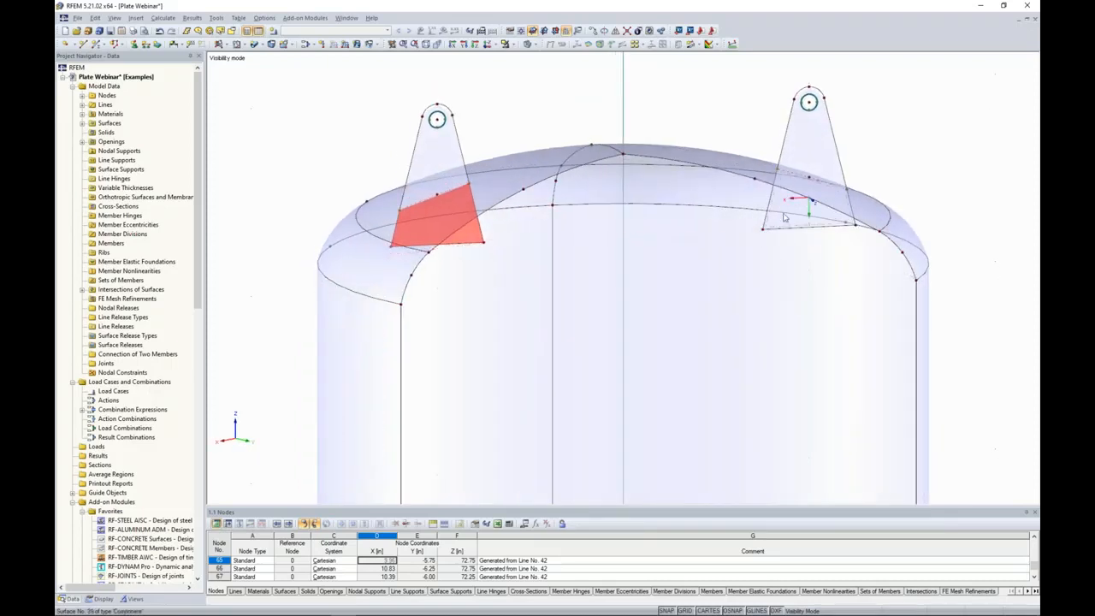
pyautogui.keyDown('ctrl'); pyautogui.click(809, 202); pyautogui.keyUp('ctrl')
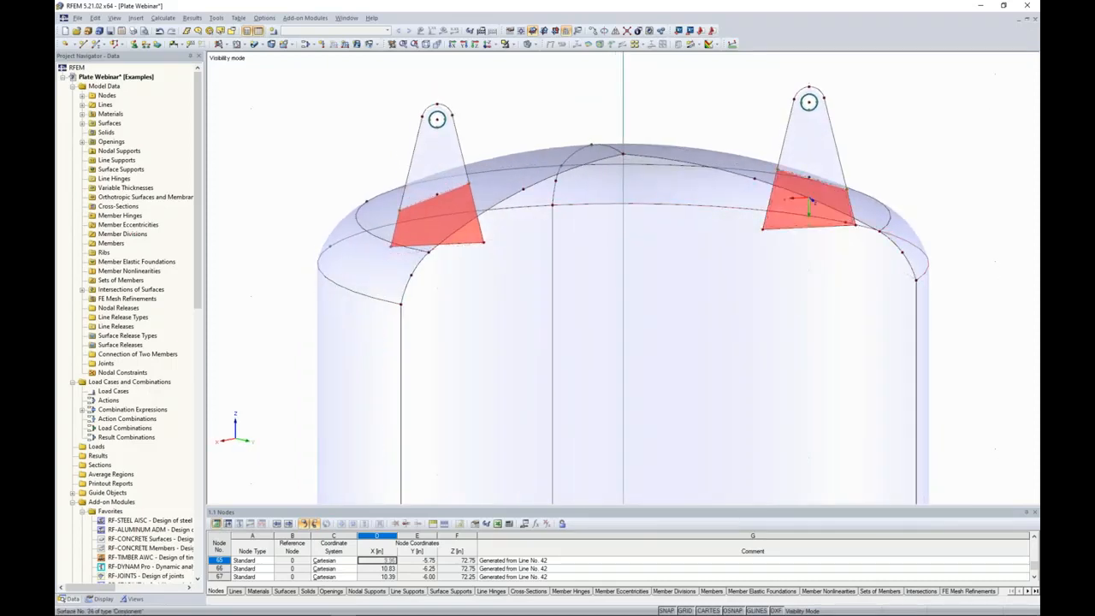
pyautogui.rightClick(775, 222)
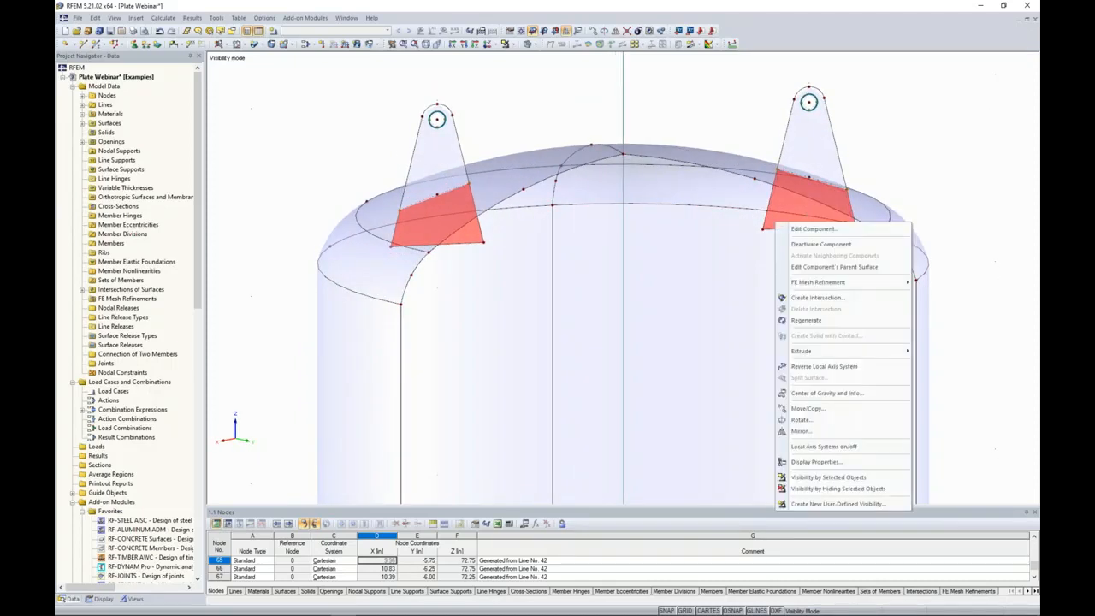
pyautogui.click(783, 244)
# Cancel the visibility mode to display the entire vessel model, including the inclined nozzle.
pyautogui.keyDown('ctrl'); pyautogui.moveTo(931, 188); pyautogui.dragTo(385, 306, button='middle'); pyautogui.keyUp('ctrl')
pyautogui.scroll(-8, 387, 309)
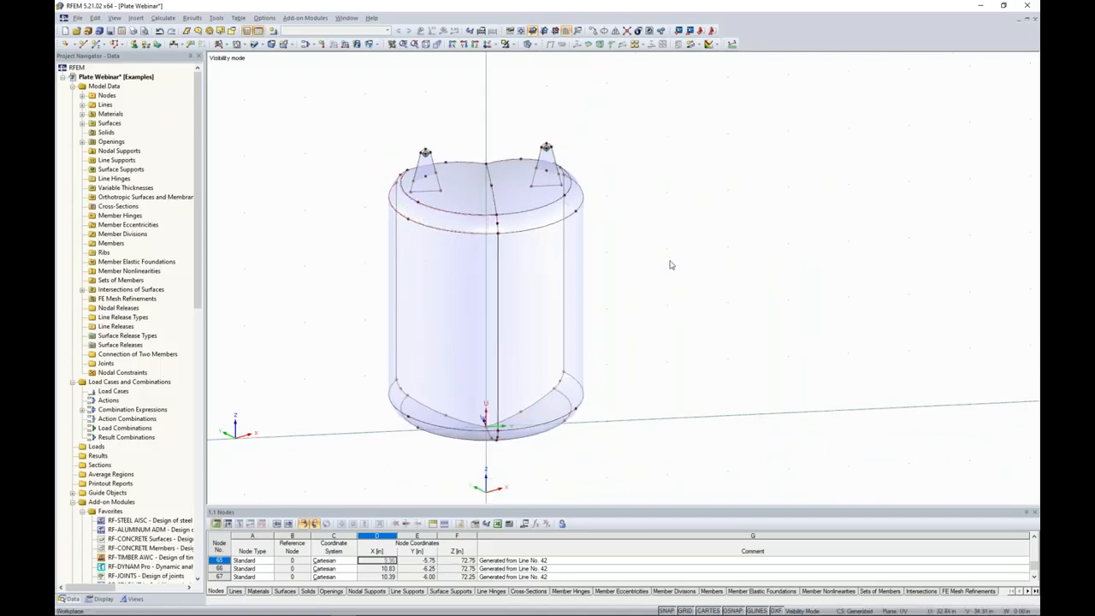
pyautogui.keyDown('ctrl'); pyautogui.moveTo(671, 263); pyautogui.dragTo(574, 276, button='middle'); pyautogui.keyUp('ctrl')
pyautogui.scroll(-1, 574, 278)
pyautogui.click(513, 44)
pyautogui.click(556, 133)
pyautogui.keyDown('ctrl'); pyautogui.moveTo(794, 276); pyautogui.dragTo(609, 232, button='middle'); pyautogui.keyUp('ctrl')
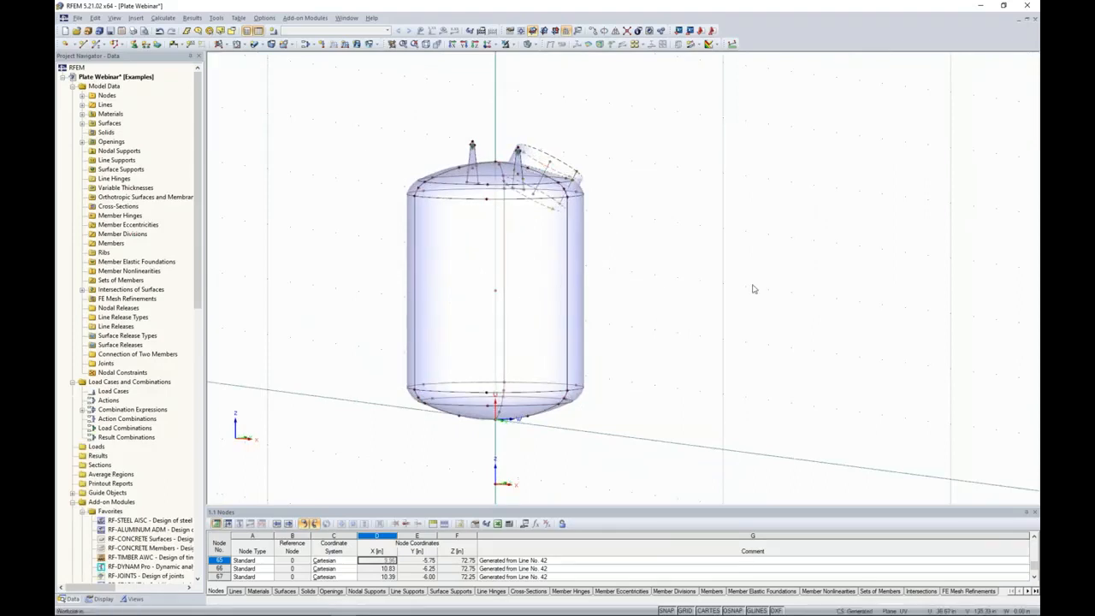
pyautogui.keyDown('ctrl'); pyautogui.moveTo(753, 288); pyautogui.dragTo(838, 328, button='middle'); pyautogui.keyUp('ctrl')
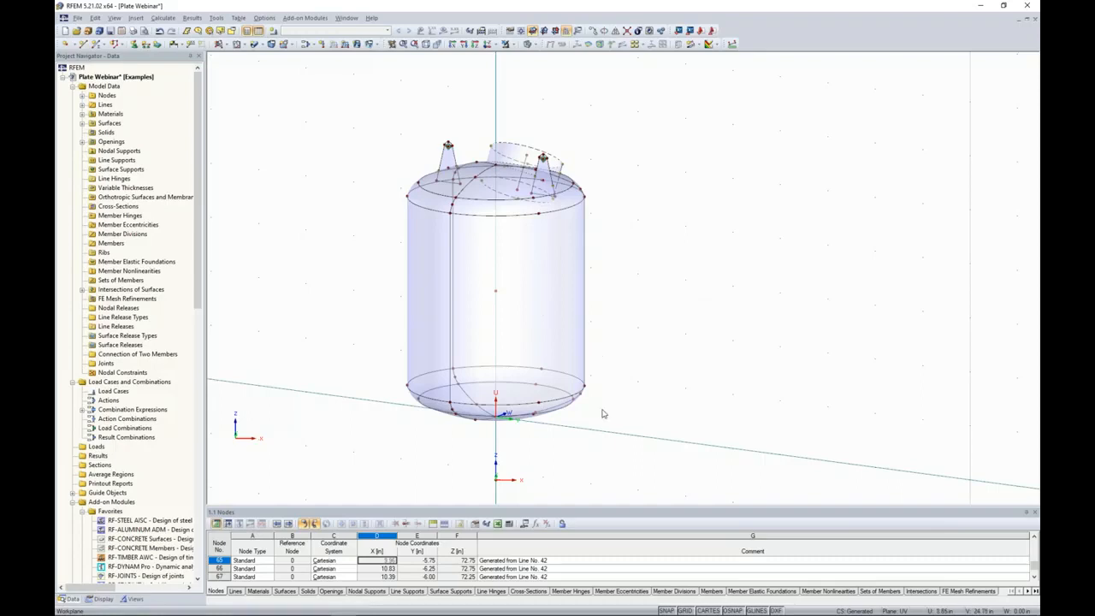
pyautogui.moveTo(604, 414); pyautogui.dragTo(597, 355, button='middle')
pyautogui.scroll(1, 597, 354)
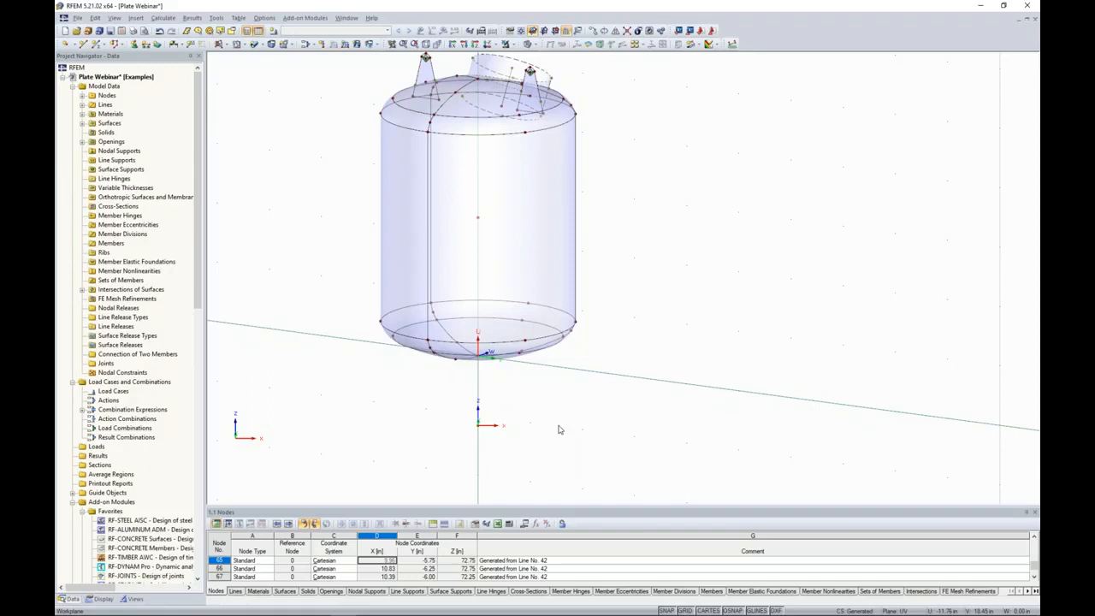
# Hide the global X,Y,Z coordinate system axes shown at the zero point below the vessel.
pyautogui.moveTo(559, 429); pyautogui.dragTo(591, 403, button='middle')
pyautogui.scroll(-1, 530, 430)
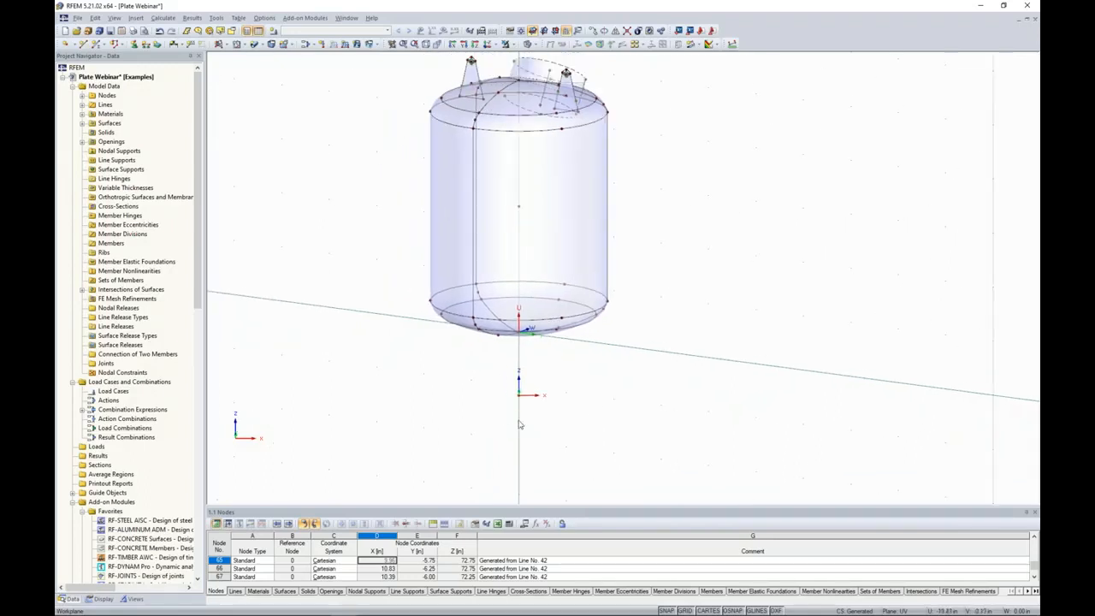
pyautogui.scroll(2, 519, 424)
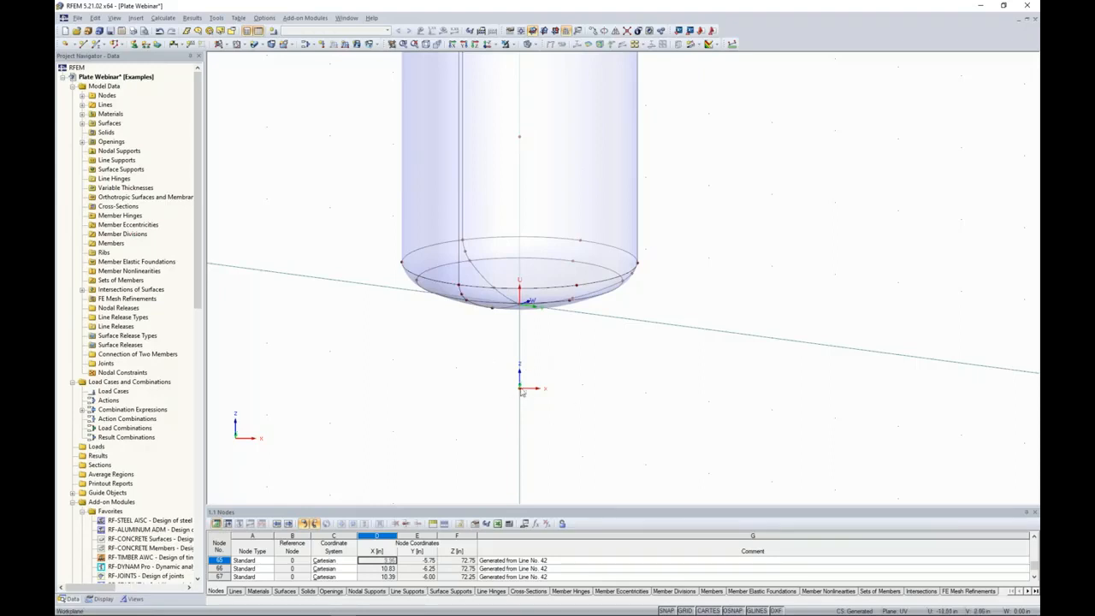
pyautogui.click(102, 599)
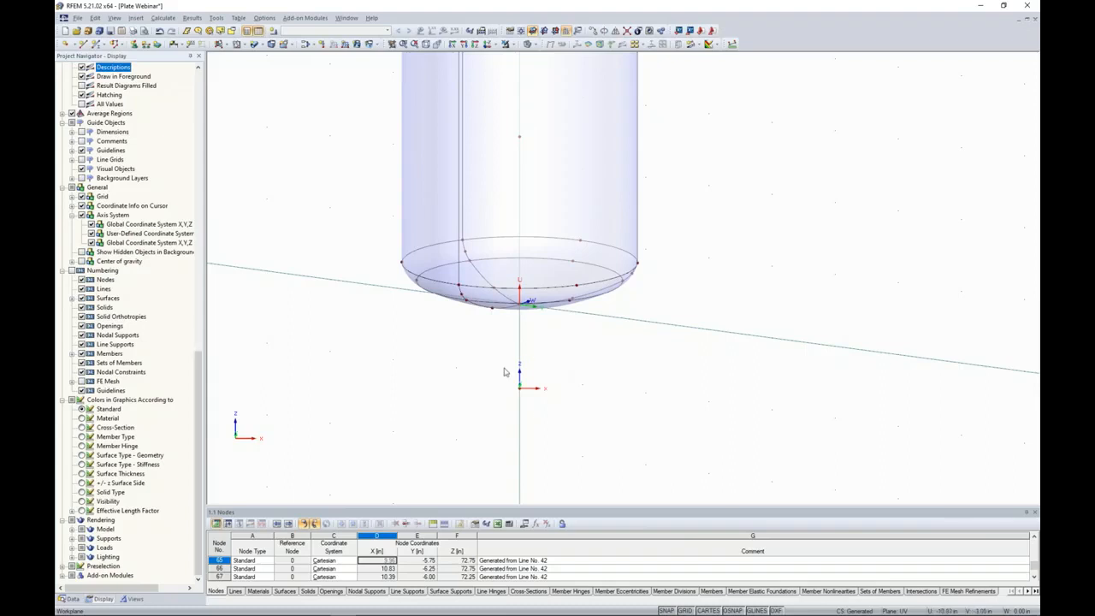
pyautogui.moveTo(200, 390); pyautogui.dragTo(195, 315)
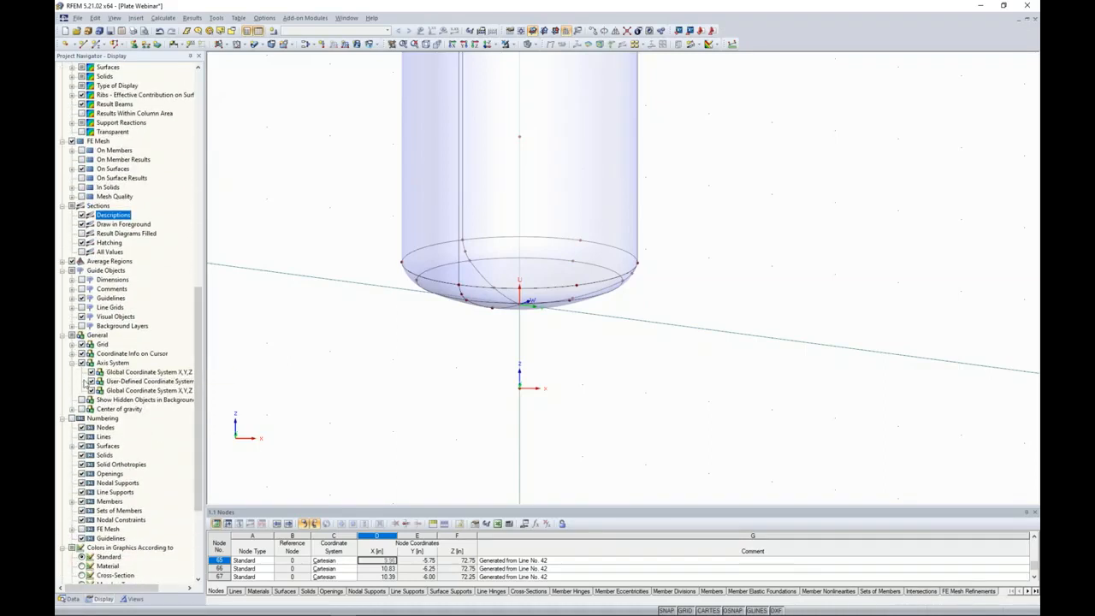
pyautogui.click(72, 363)
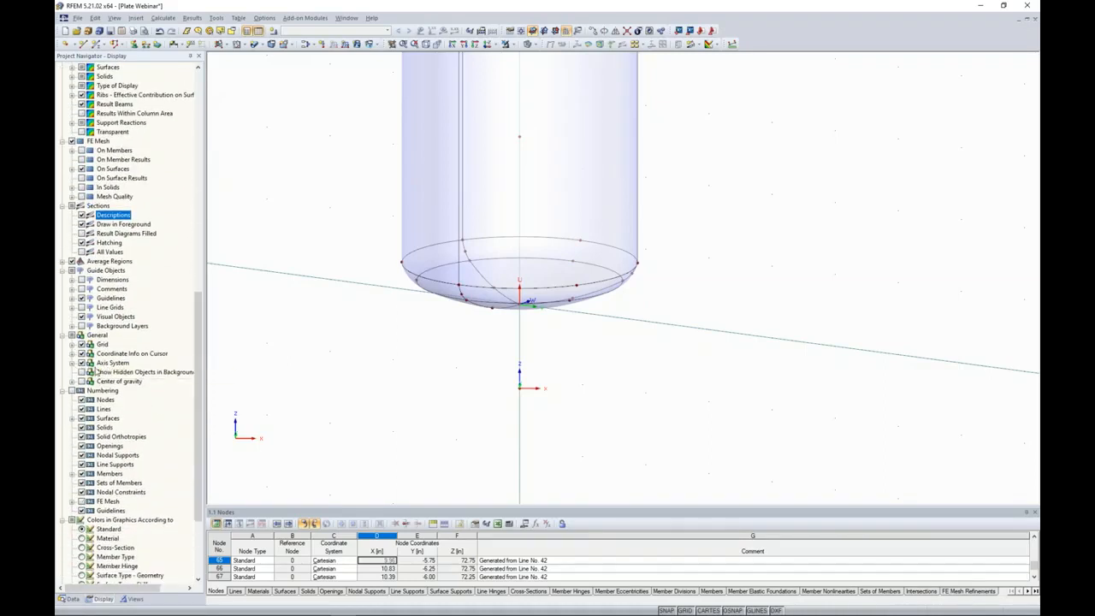
pyautogui.click(73, 363)
pyautogui.click(91, 372)
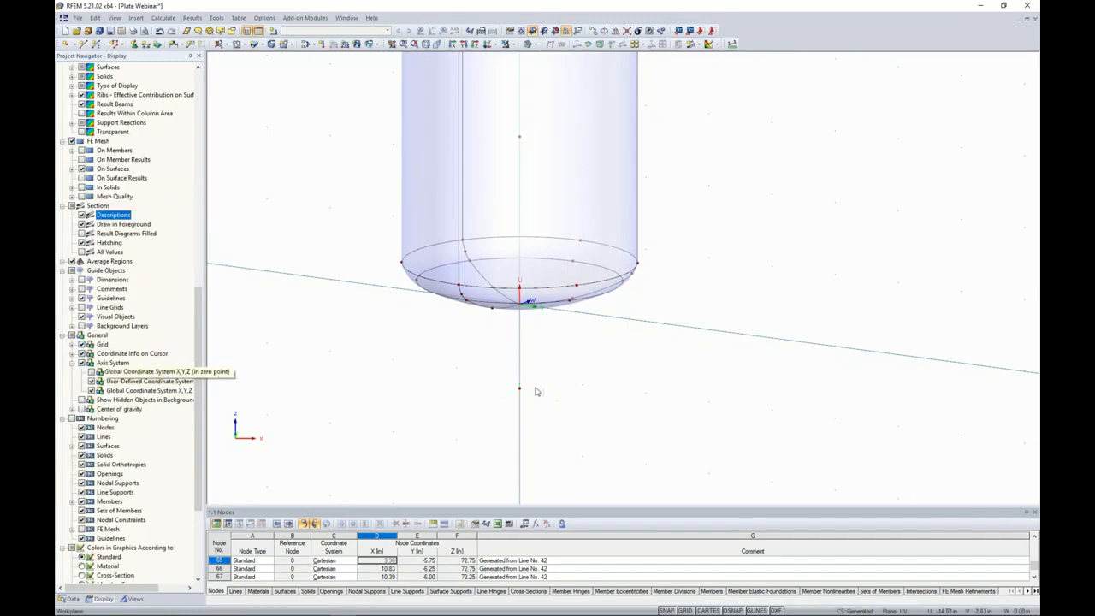
# Set up a copy of the node below the vessel in the user-defined UVW system, displaced 0 in along U, 0 in along V and 17 in along W.
pyautogui.moveTo(488, 362); pyautogui.dragTo(572, 421)
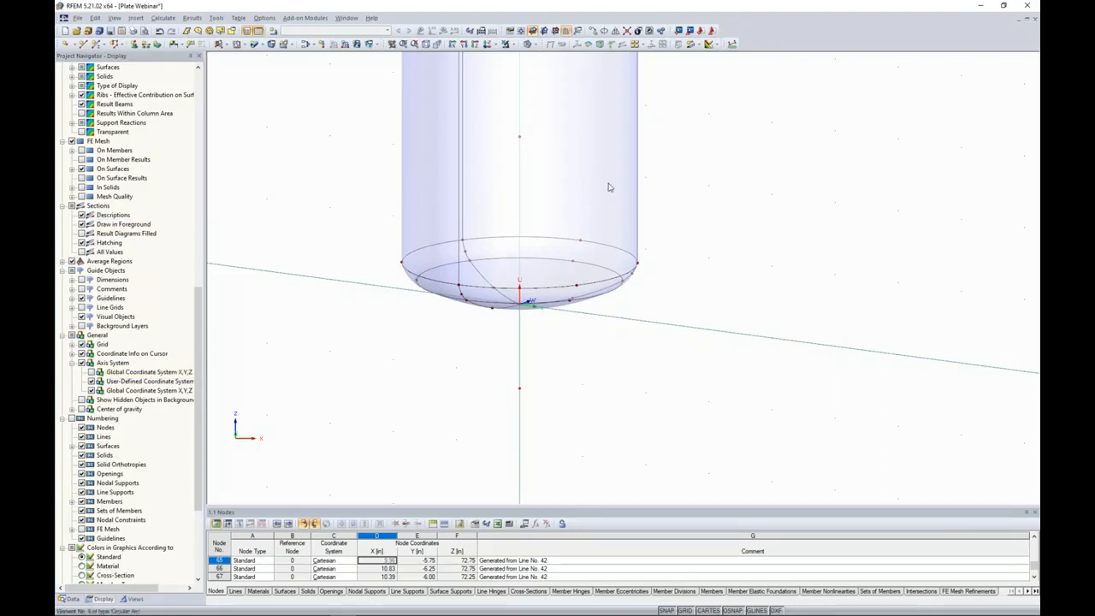
pyautogui.scroll(2, 520, 390)
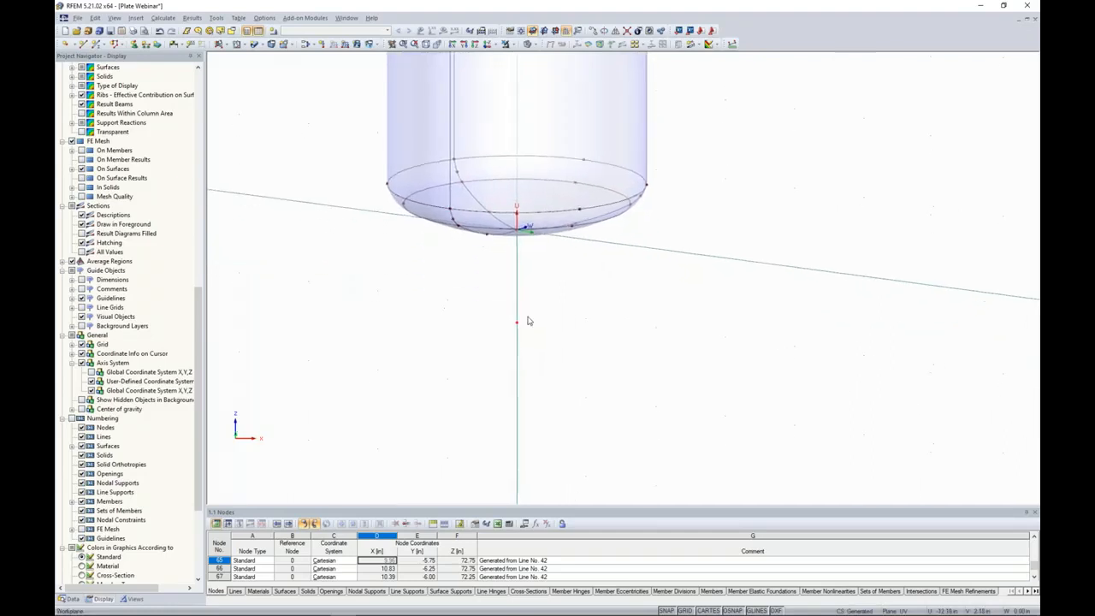
pyautogui.rightClick(513, 319)
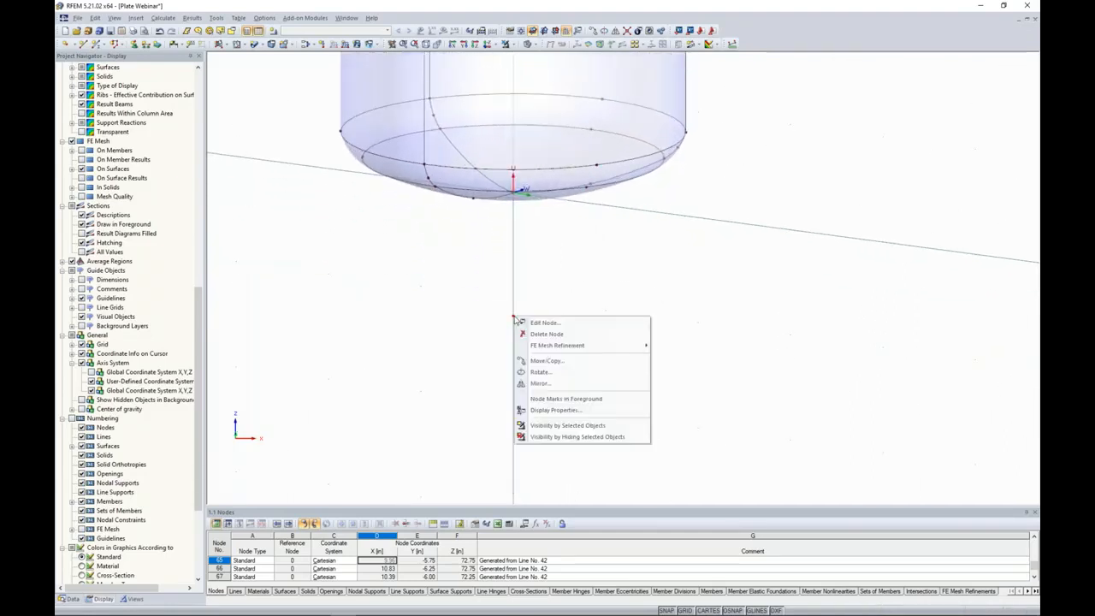
pyautogui.click(564, 362)
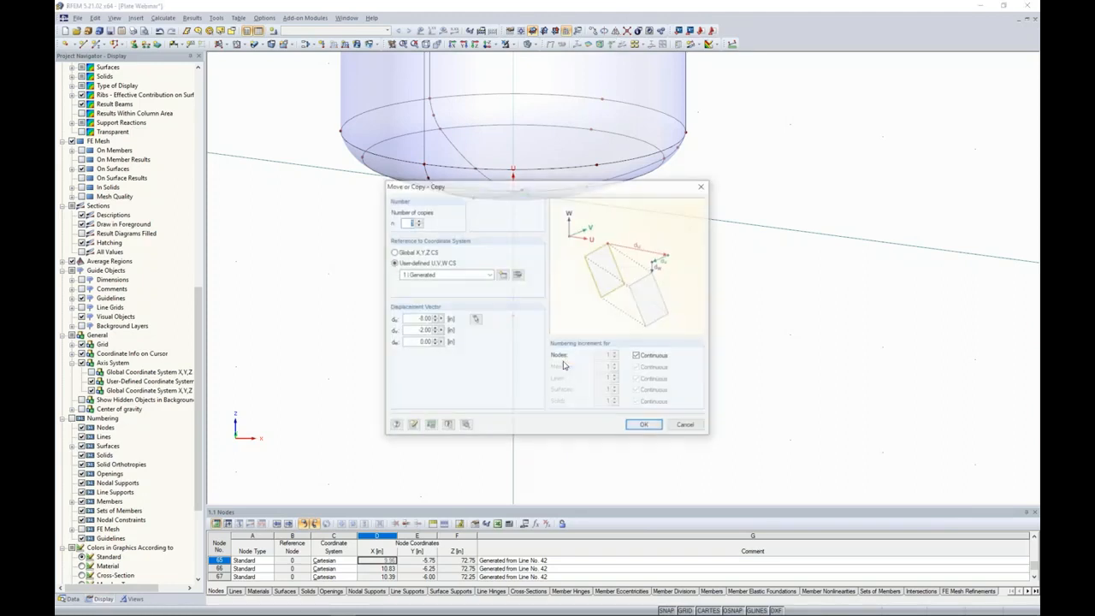
pyautogui.doubleClick(413, 319)
pyautogui.write('0')
pyautogui.press('Tab')
pyautogui.write('0')
pyautogui.press('Tab')
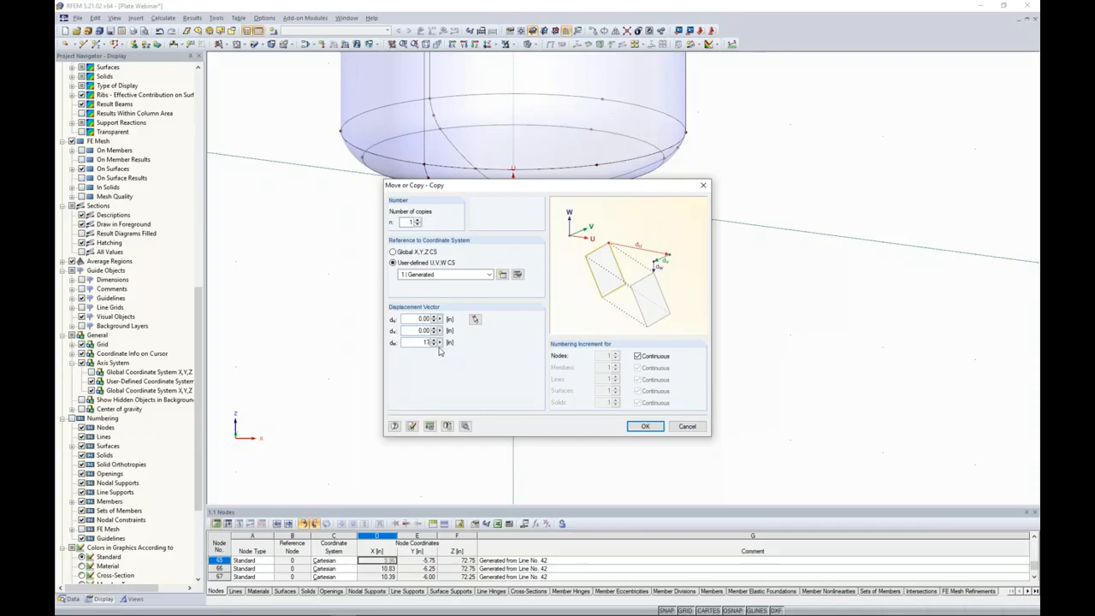
# Enable new lines between the selected nodes and their copies, and create the node copy.
pyautogui.click(465, 426)
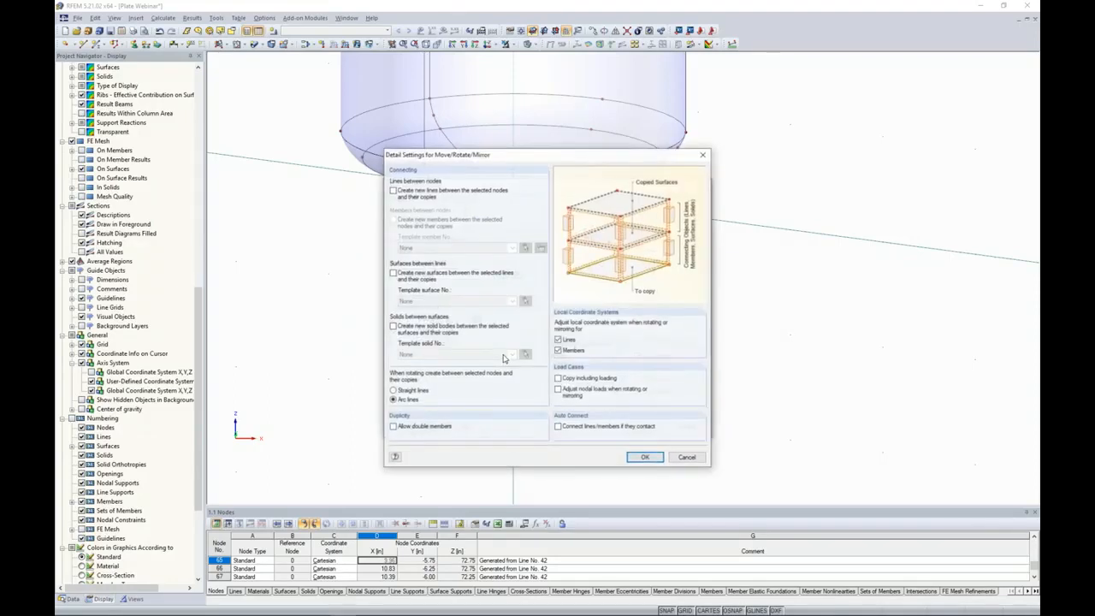
pyautogui.click(394, 192)
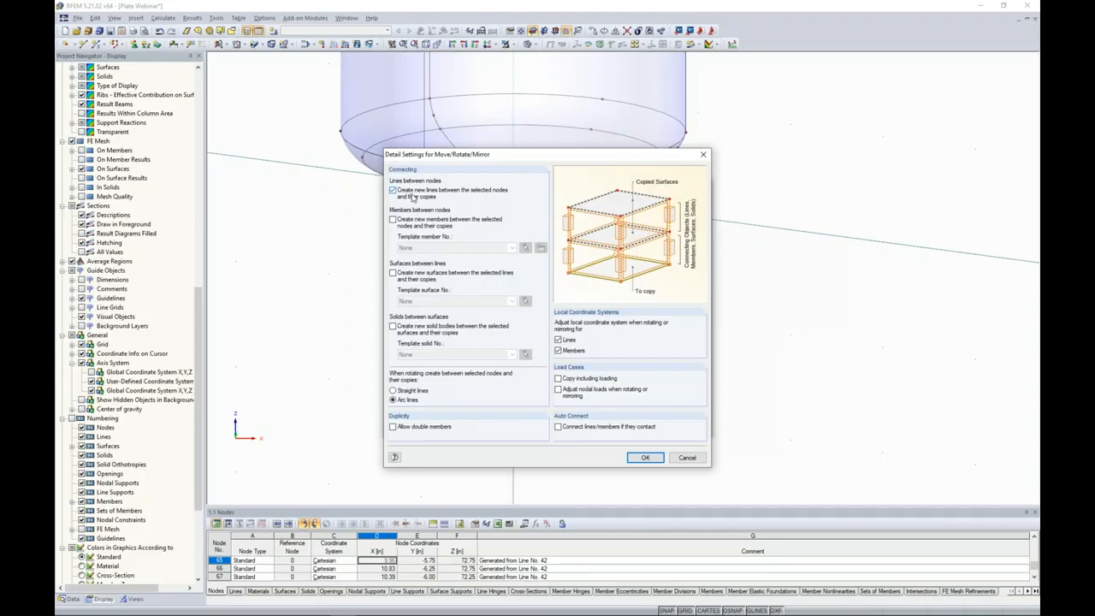
pyautogui.click(646, 457)
pyautogui.click(643, 428)
# Switch the work plane to VW and place its origin on the copied node at the free end of the new line.
pyautogui.keyDown('ctrl'); pyautogui.moveTo(695, 301); pyautogui.dragTo(576, 349, button='middle'); pyautogui.keyUp('ctrl')
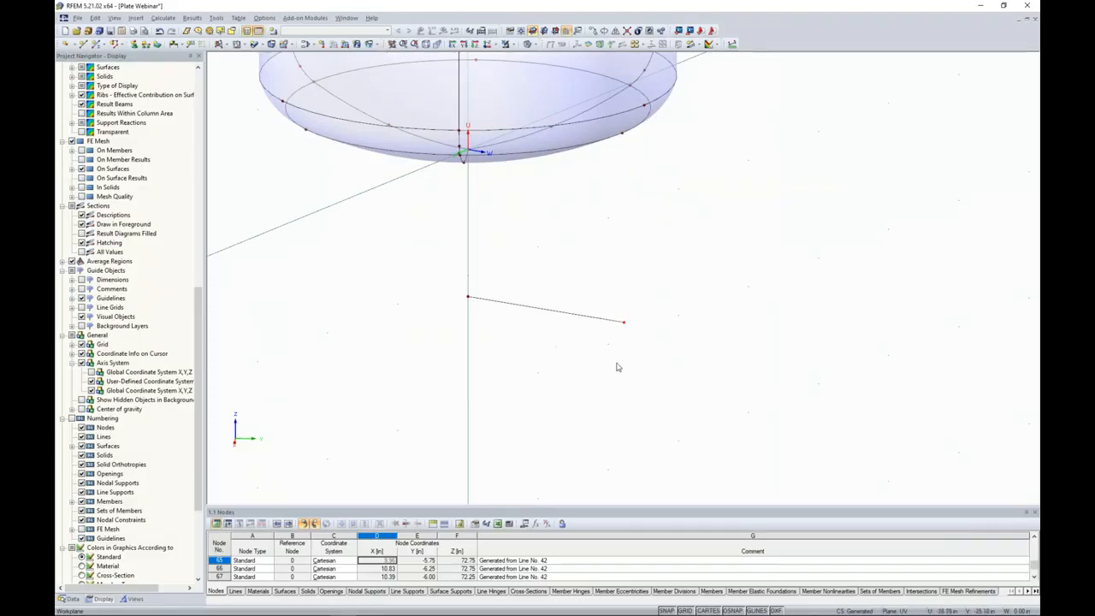
pyautogui.moveTo(616, 367); pyautogui.dragTo(547, 360, button='middle')
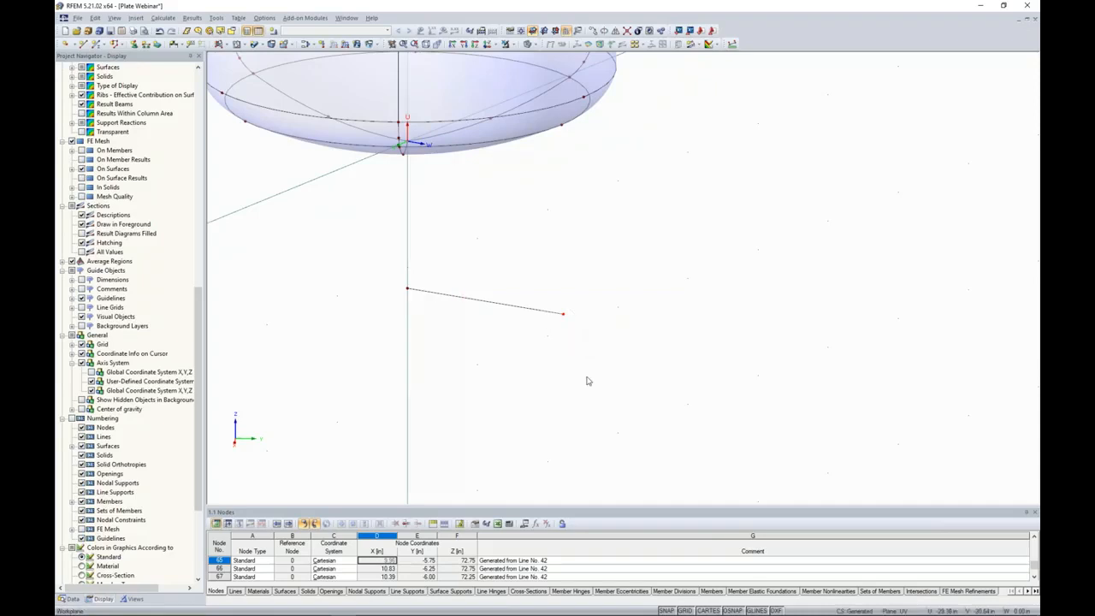
pyautogui.moveTo(616, 350); pyautogui.dragTo(542, 345, button='middle')
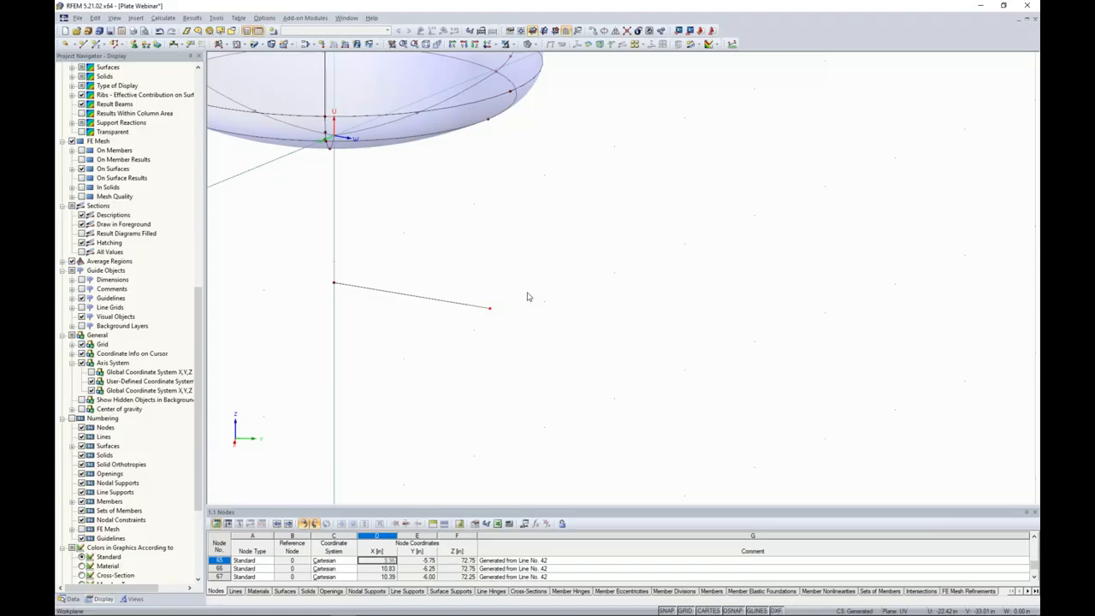
pyautogui.click(543, 31)
pyautogui.scroll(-4, 545, 228)
pyautogui.keyDown('ctrl'); pyautogui.moveTo(553, 249); pyautogui.dragTo(570, 90, button='middle'); pyautogui.keyUp('ctrl')
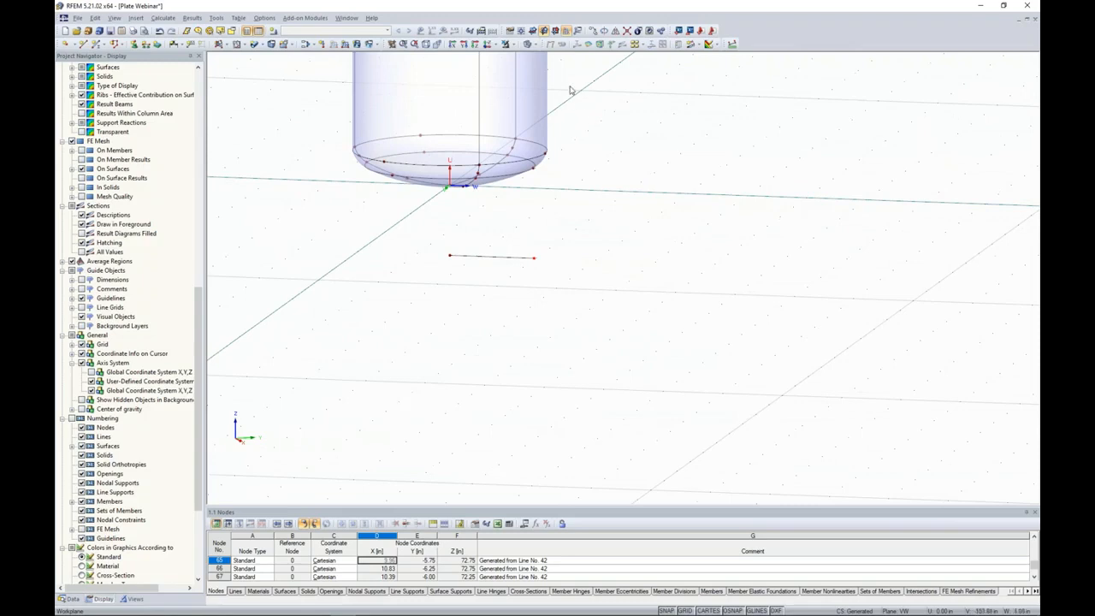
pyautogui.click(522, 32)
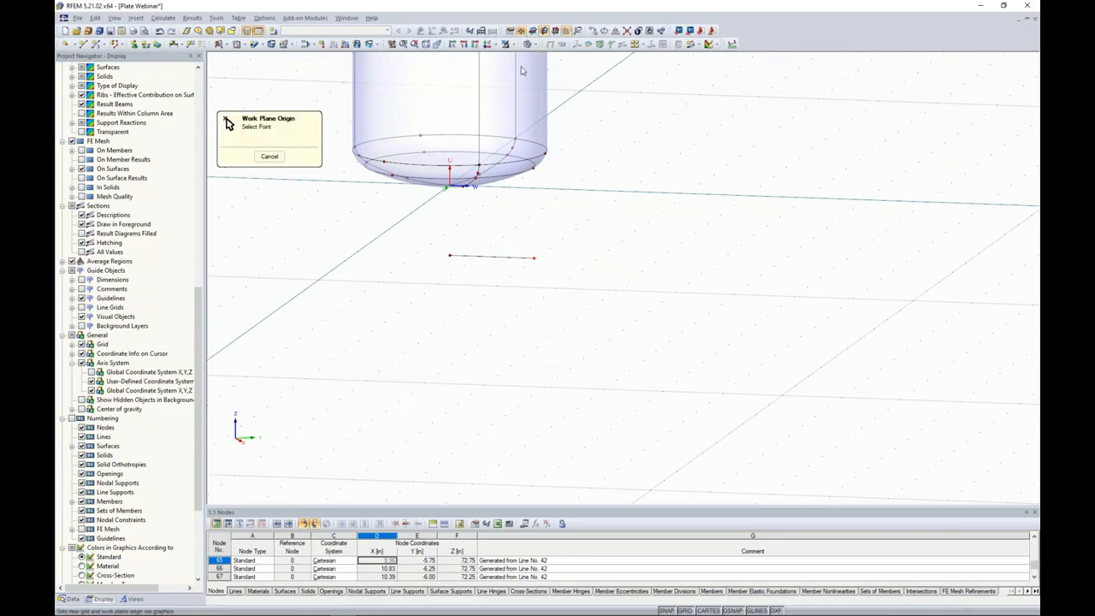
pyautogui.click(534, 256)
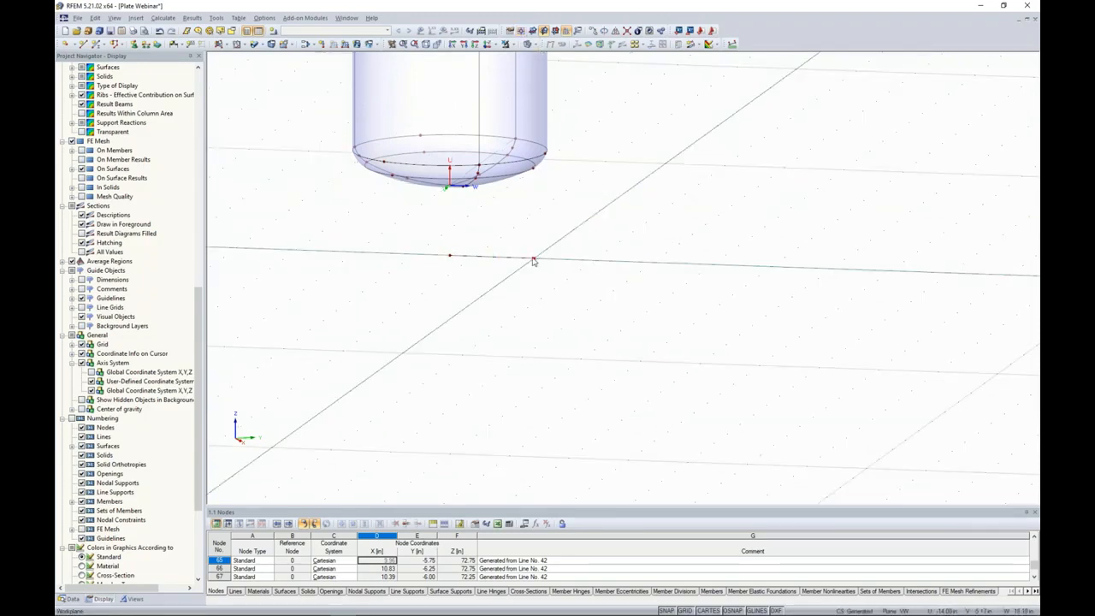
# Set the work plane's grid point spacing to 1 in in both directions.
pyautogui.keyDown('ctrl'); pyautogui.moveTo(576, 322); pyautogui.dragTo(462, 360, button='middle'); pyautogui.keyUp('ctrl')
pyautogui.scroll(-8, 474, 355)
pyautogui.keyDown('ctrl'); pyautogui.moveTo(534, 338); pyautogui.dragTo(567, 351, button='middle'); pyautogui.keyUp('ctrl')
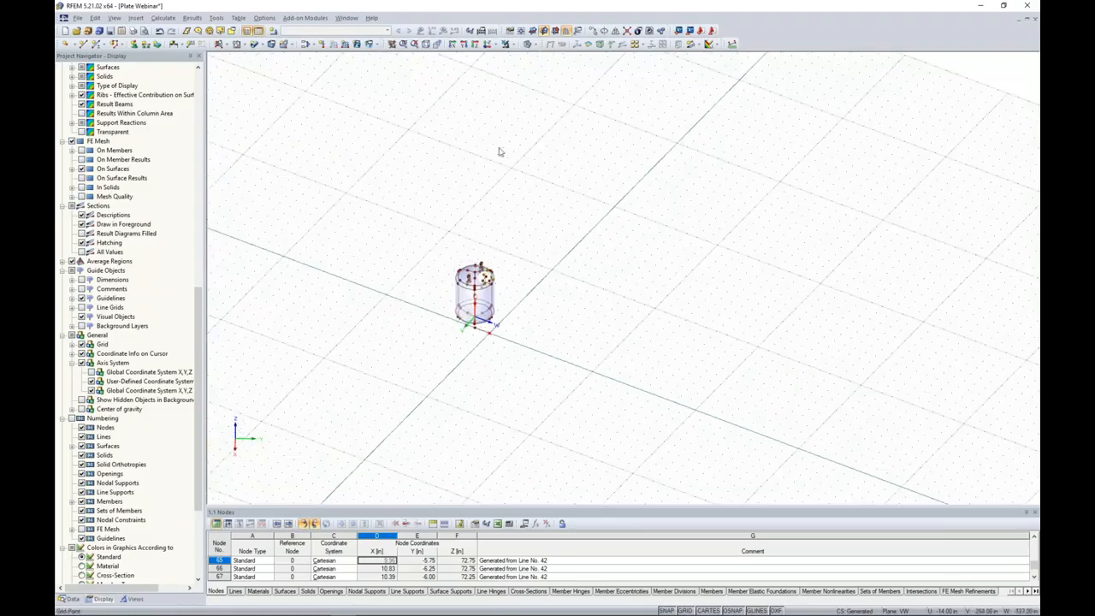
pyautogui.moveTo(564, 273); pyautogui.dragTo(633, 254, button='middle')
pyautogui.scroll(4, 571, 330)
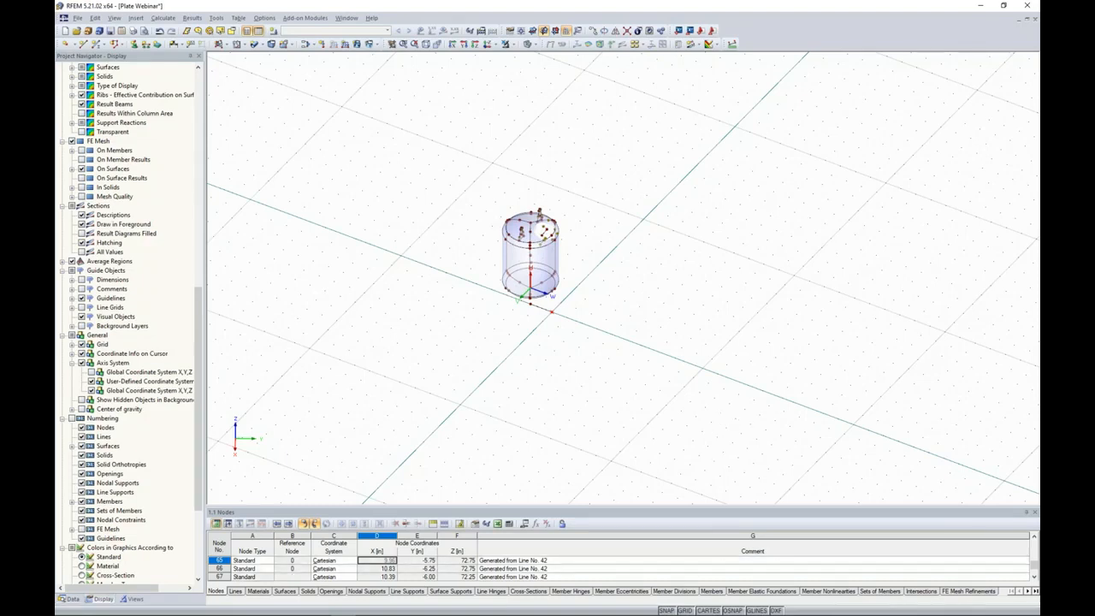
pyautogui.rightClick(688, 610)
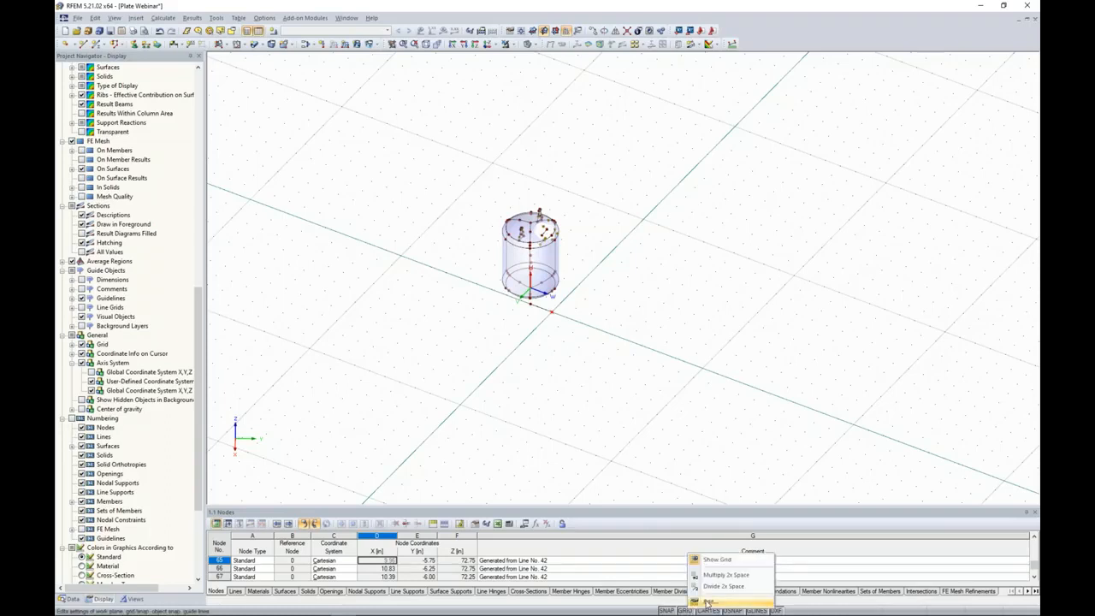
pyautogui.click(708, 602)
pyautogui.moveTo(610, 349); pyautogui.dragTo(647, 356)
pyautogui.write('1')
pyautogui.press('Tab')
pyautogui.write('1')
pyautogui.press('Tab')
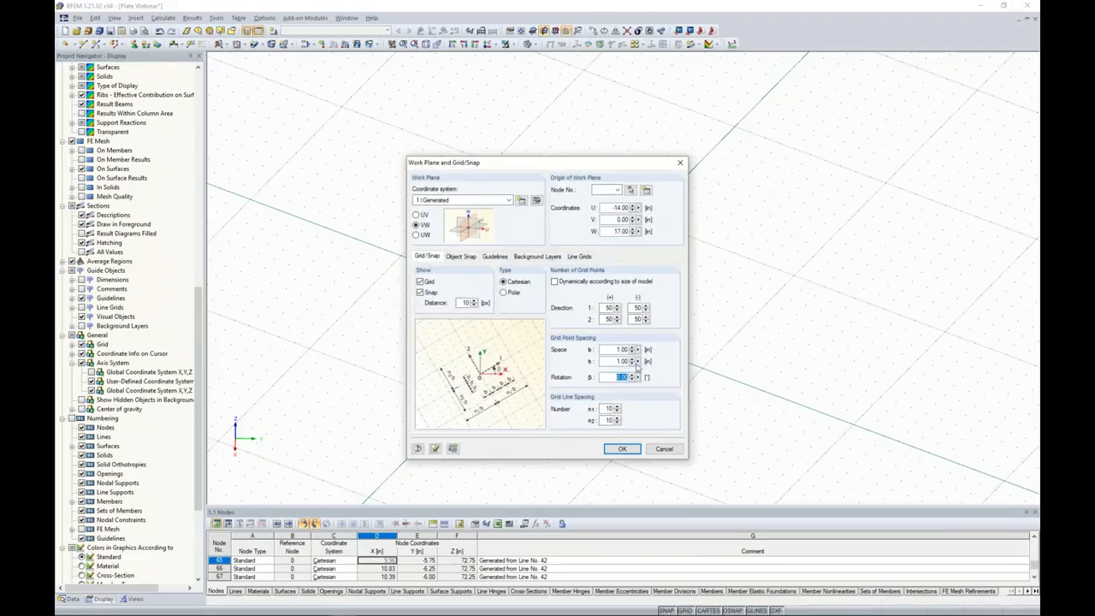
pyautogui.click(622, 451)
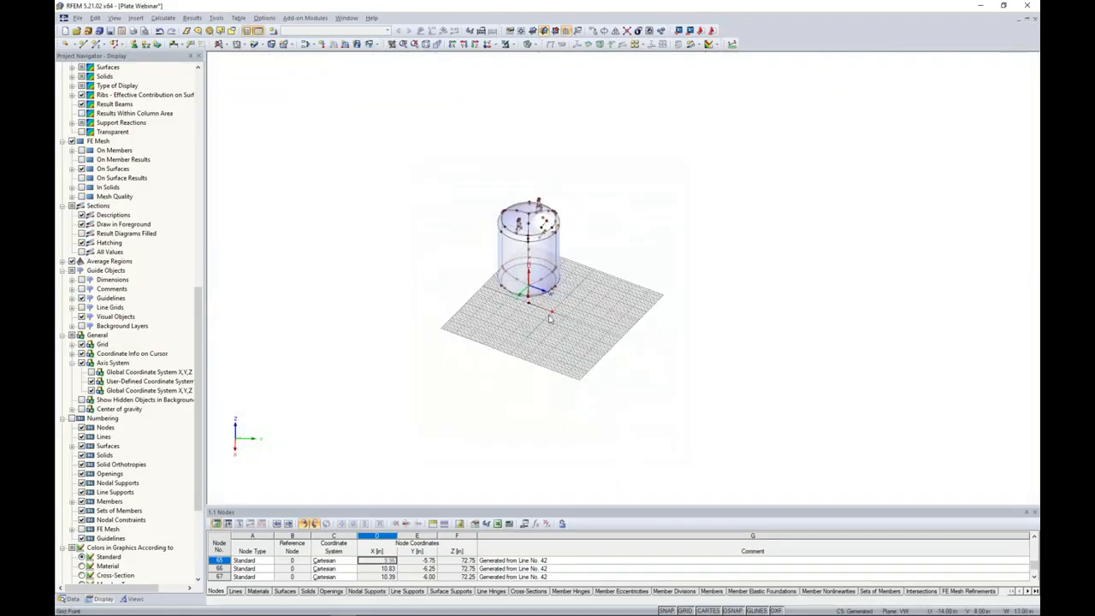
# Define a new rectangular surface via center with Rigid stiffness.
pyautogui.scroll(5, 550, 319)
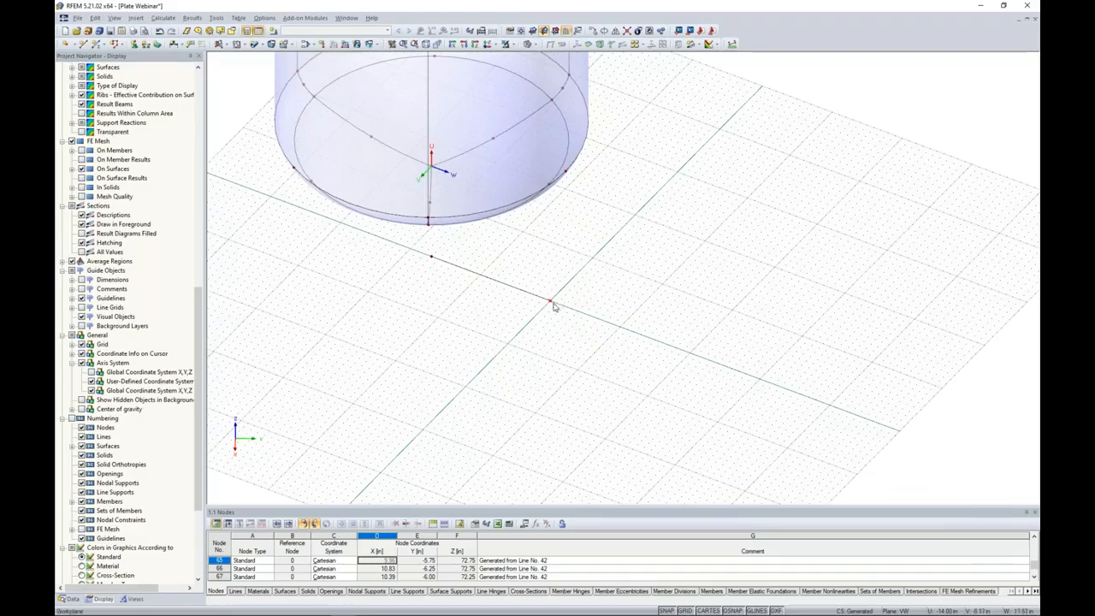
pyautogui.scroll(2, 552, 306)
pyautogui.scroll(2, 553, 306)
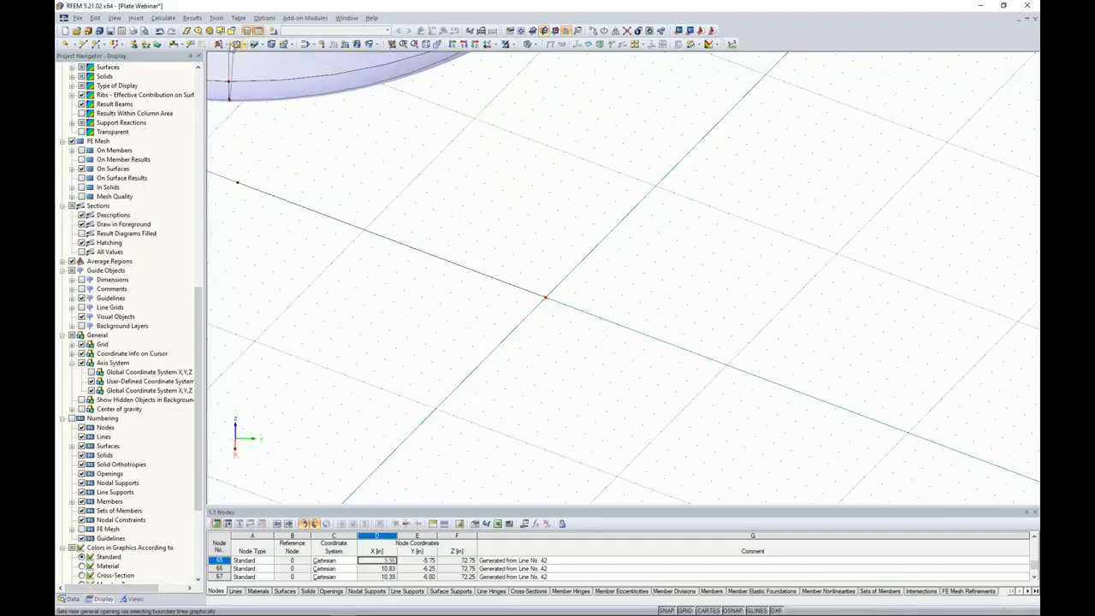
pyautogui.click(226, 44)
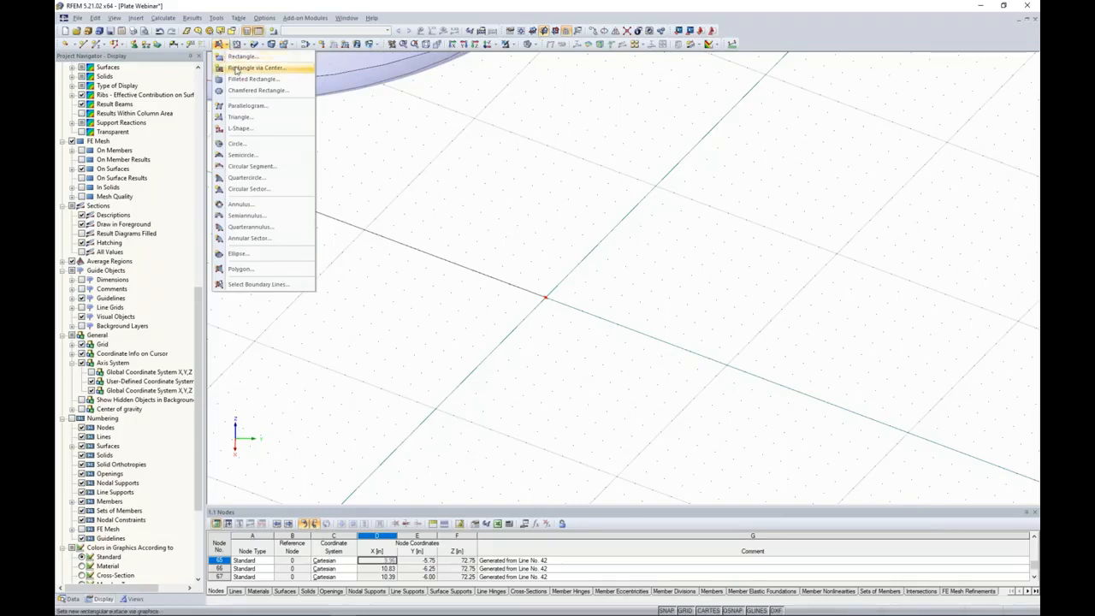
pyautogui.click(236, 69)
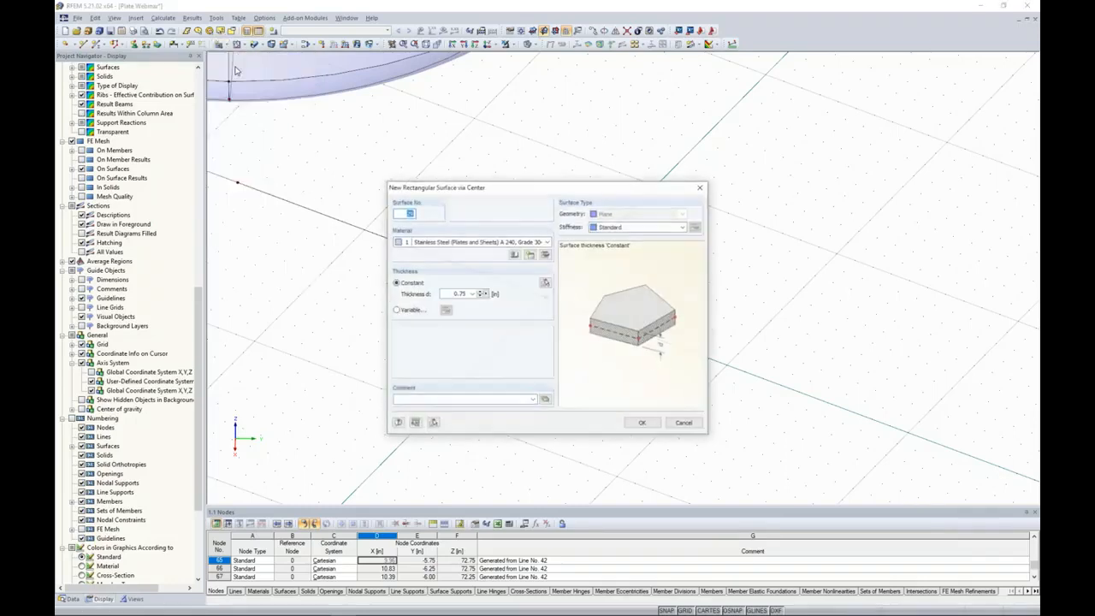
pyautogui.click(632, 226)
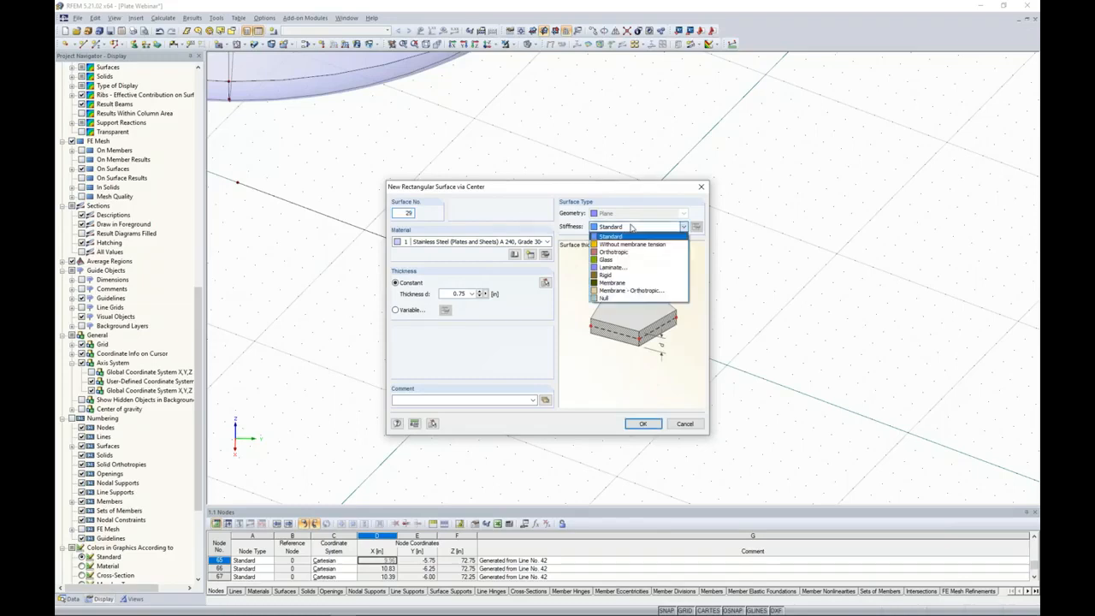
pyautogui.click(621, 275)
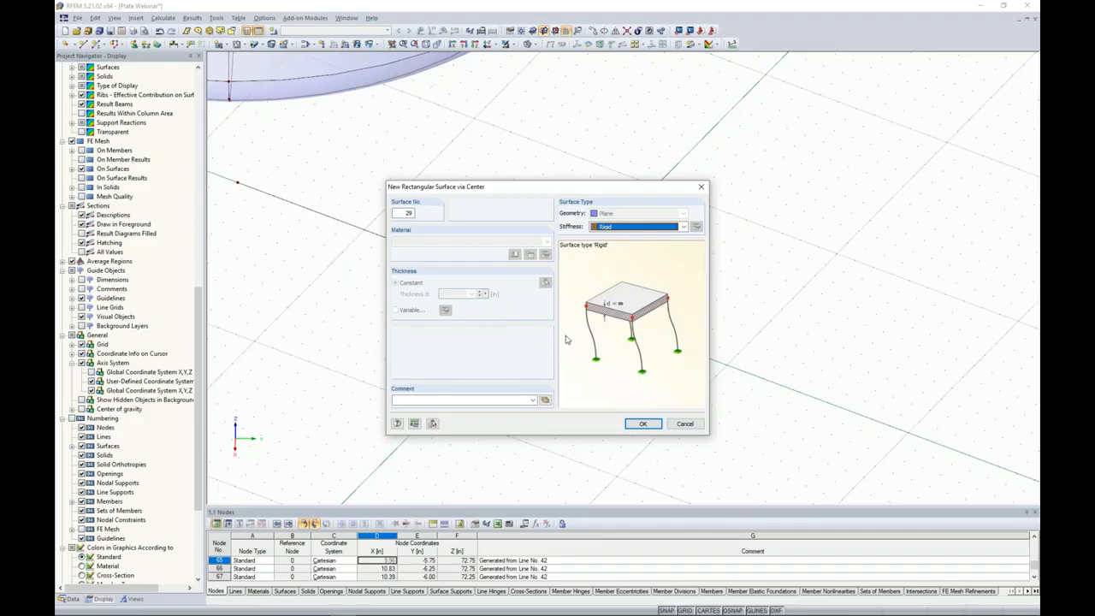
pyautogui.click(641, 423)
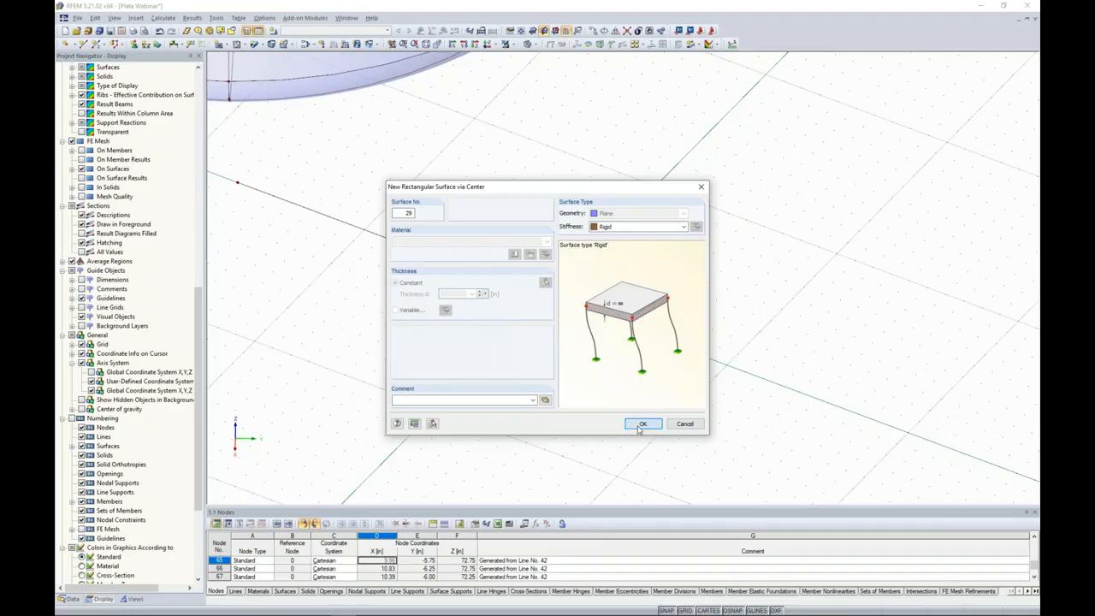
# Place the rigid surface as a 2 by 2 in square centered on the copied node at the line's end.
pyautogui.click(545, 298)
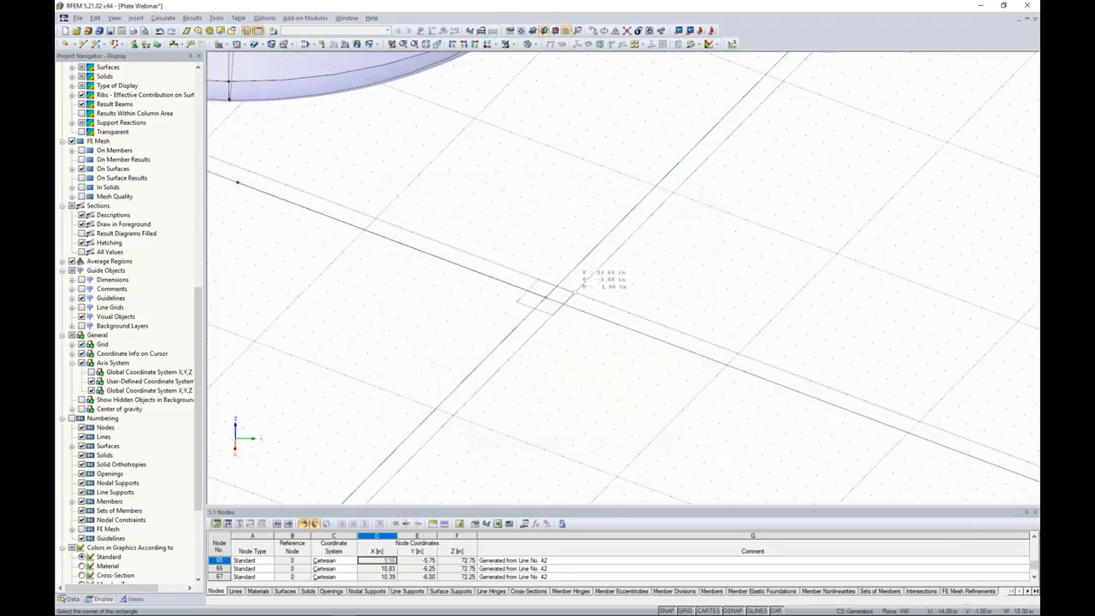
pyautogui.click(574, 293)
pyautogui.scroll(2, 553, 313)
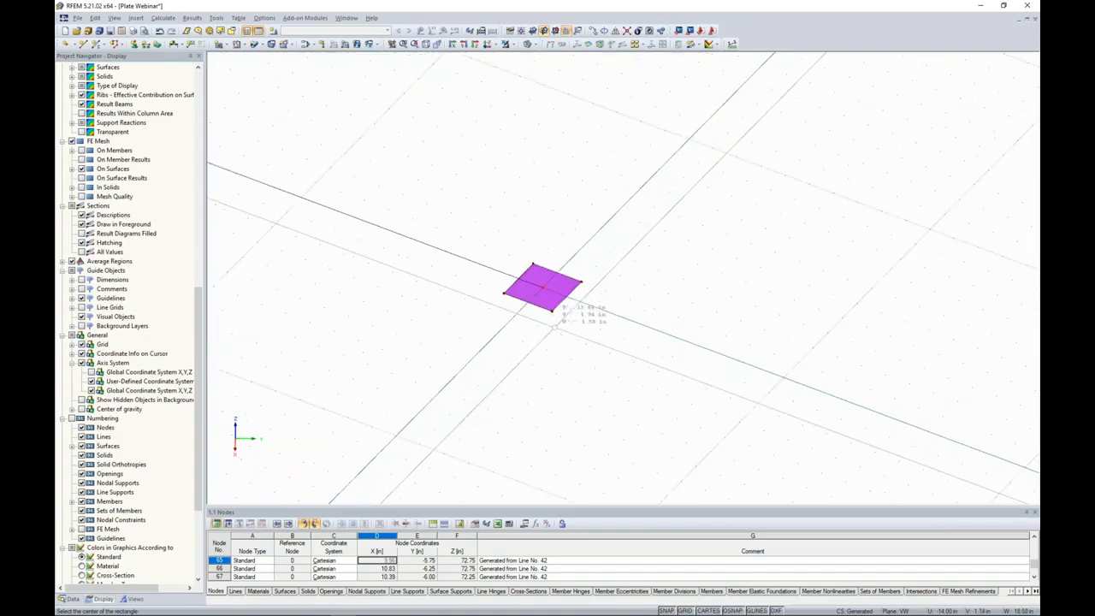
pyautogui.press('Escape')
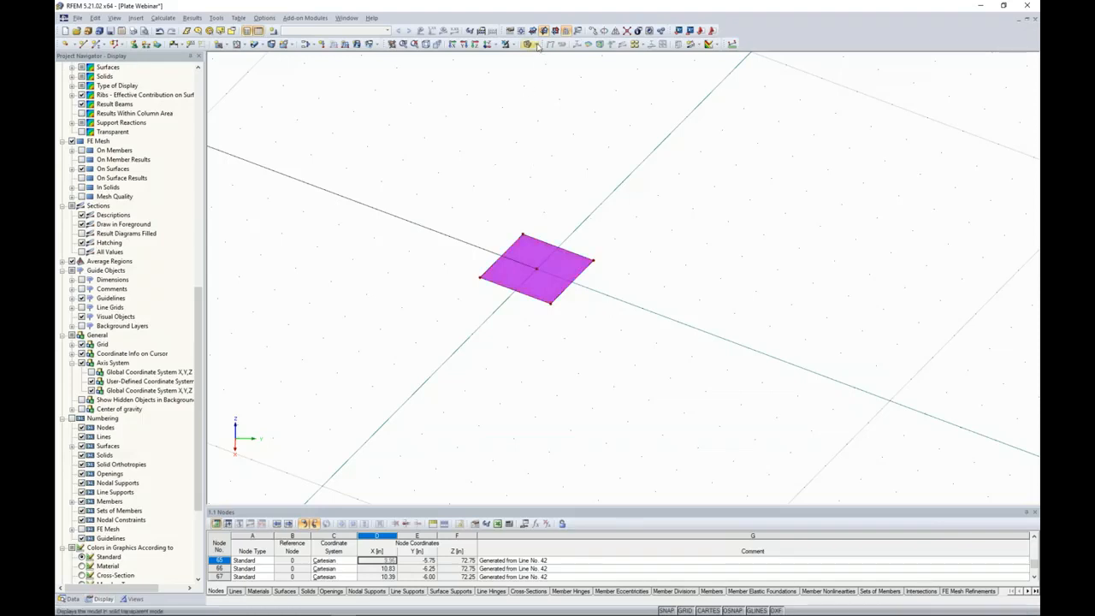
# Save the model and switch the display to wireframe.
pyautogui.click(110, 31)
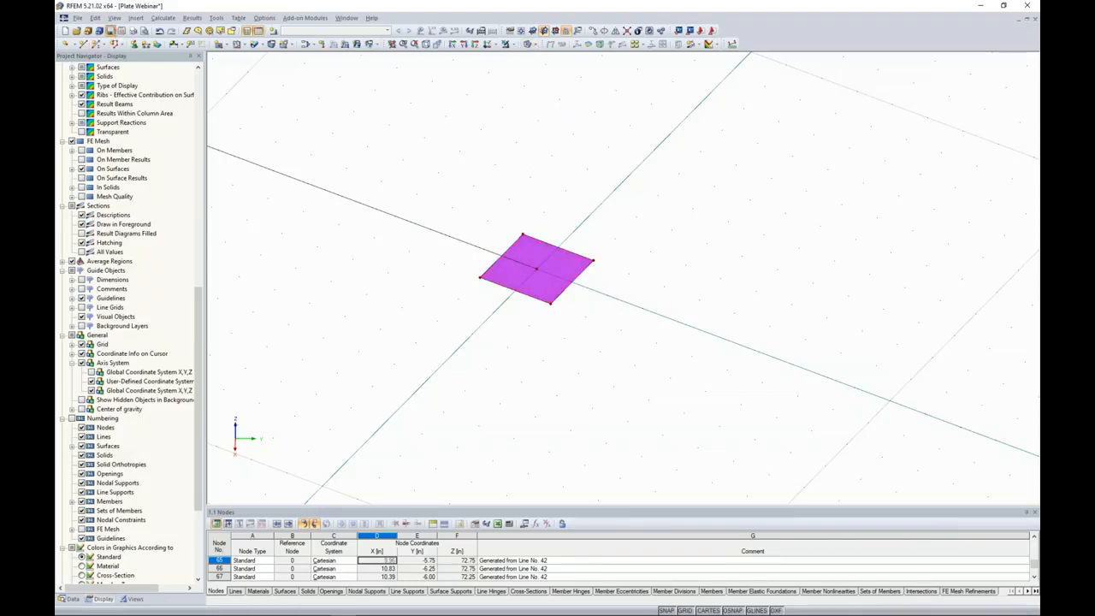
pyautogui.click(528, 44)
pyautogui.click(541, 62)
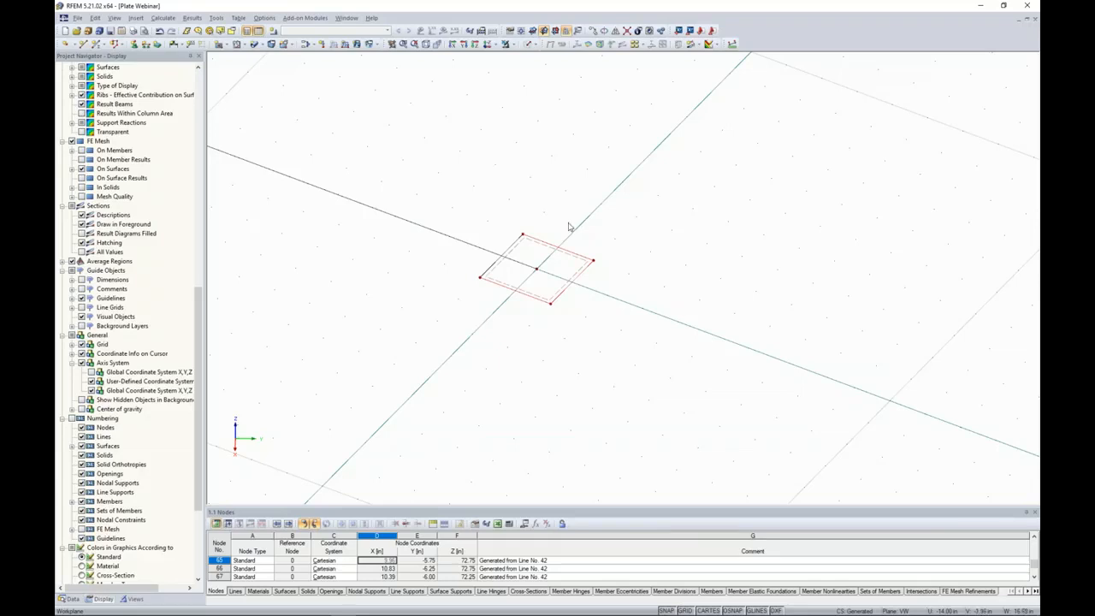
# Extrude the rigid square's edge lines into stainless steel surfaces 21 in deep and 0.12 in thick in the +Z direction.
pyautogui.rightClick(546, 245)
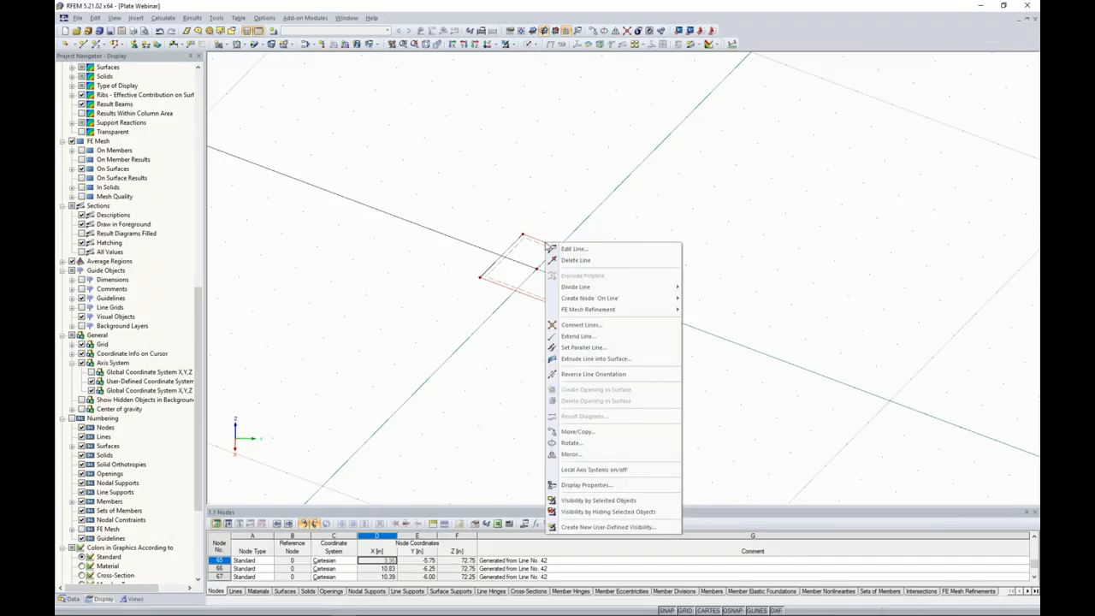
pyautogui.click(589, 360)
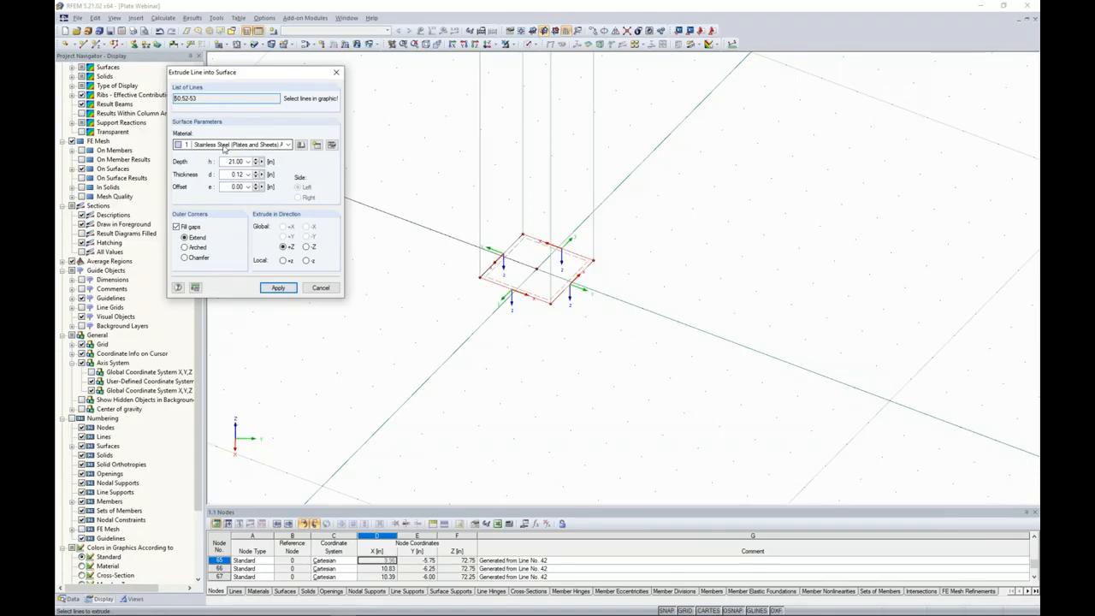
pyautogui.doubleClick(235, 160)
pyautogui.write('21')
pyautogui.doubleClick(233, 173)
pyautogui.write('0')
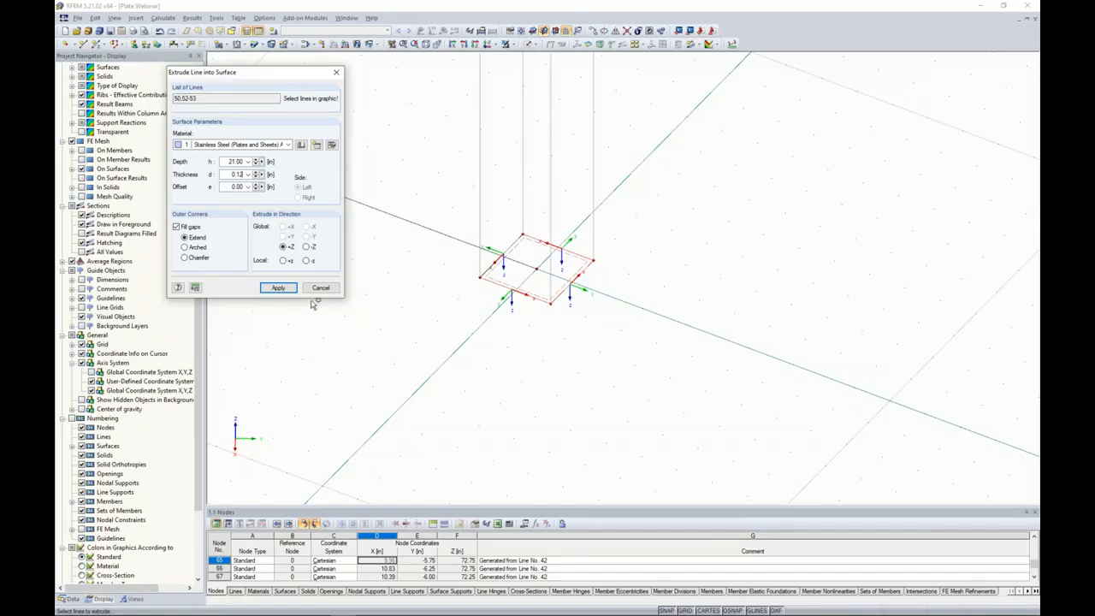
pyautogui.click(278, 288)
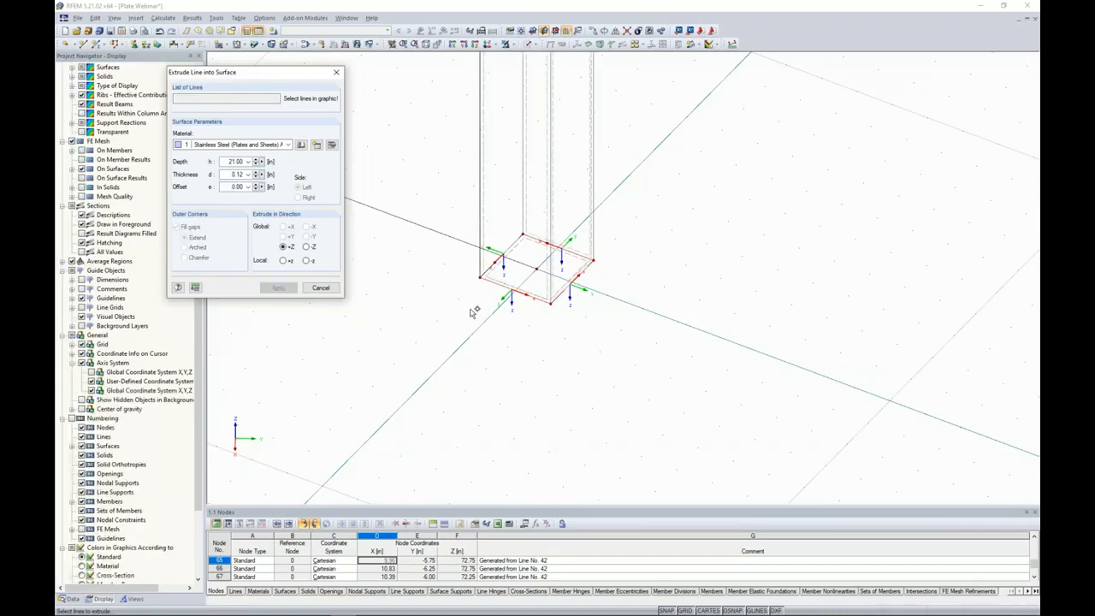
pyautogui.press('Escape')
pyautogui.scroll(-5, 428, 301)
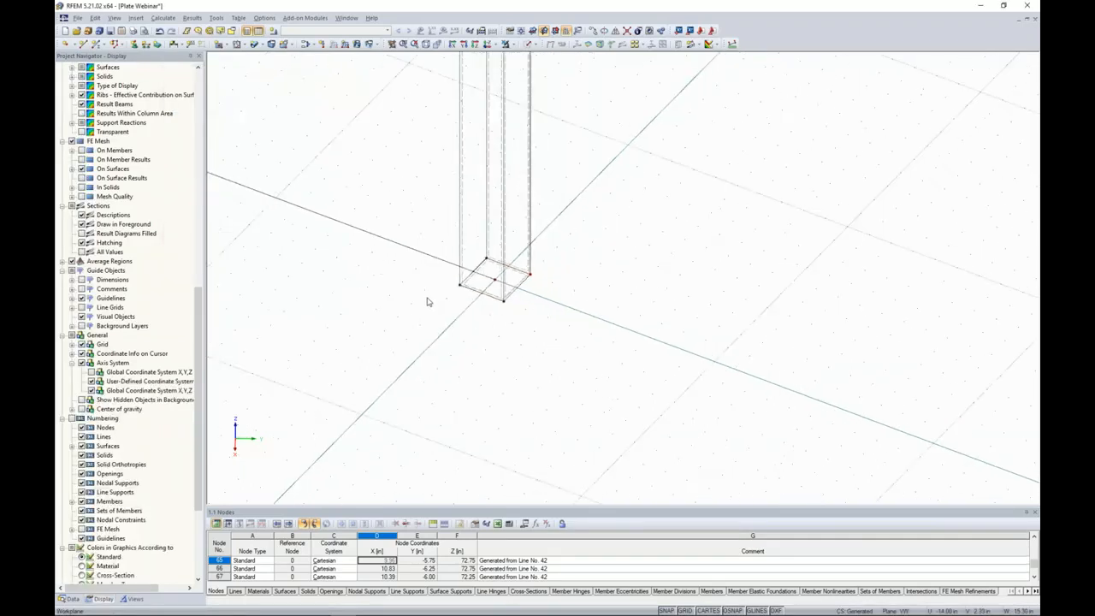
# Switch the display to solid transparent and examine where the extruded leg meets the vessel's curved bottom.
pyautogui.click(529, 44)
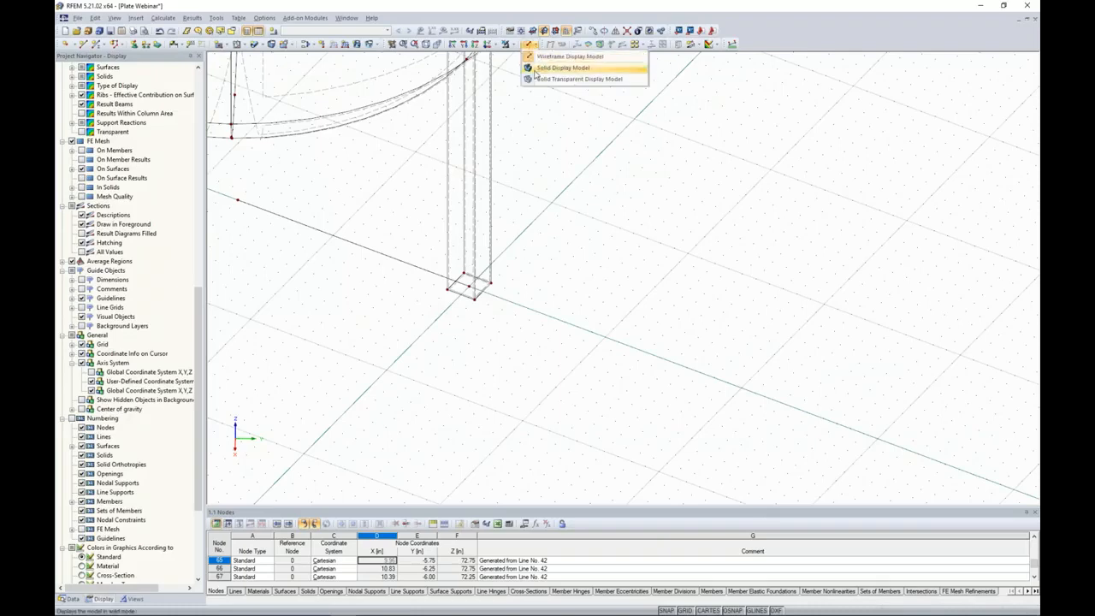
pyautogui.click(581, 71)
pyautogui.scroll(3, 565, 351)
pyautogui.keyDown('ctrl'); pyautogui.moveTo(564, 351); pyautogui.dragTo(523, 281, button='middle'); pyautogui.keyUp('ctrl')
pyautogui.scroll(-1, 522, 280)
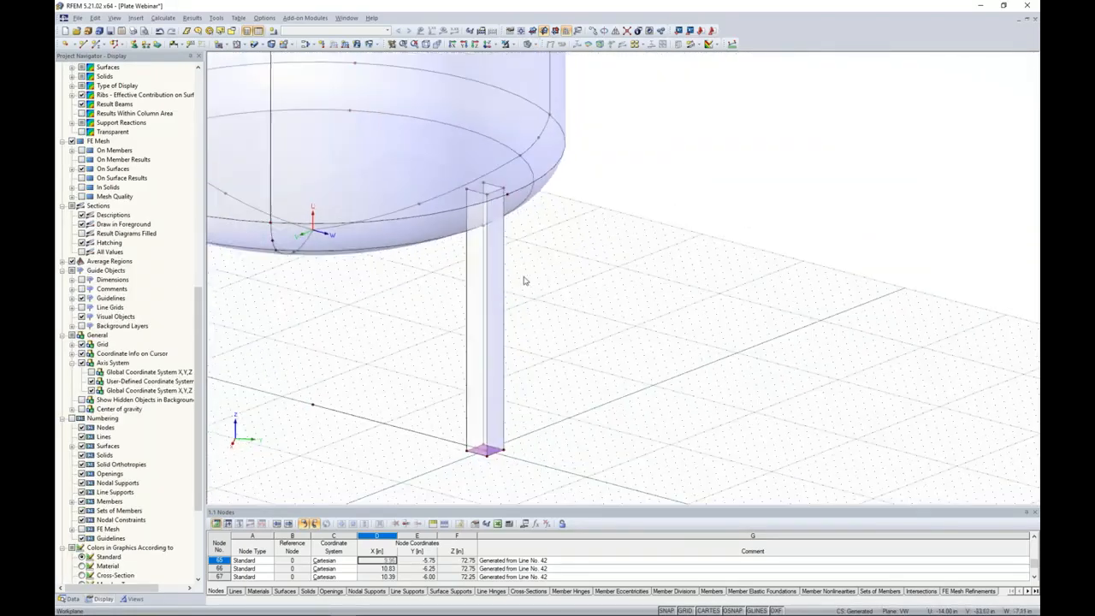
pyautogui.scroll(-3, 576, 331)
pyautogui.moveTo(575, 330)
pyautogui.keyDown('ctrl'); pyautogui.mouseDown(button='middle')
pyautogui.moveTo(687, 288)
pyautogui.moveTo(556, 339)
pyautogui.mouseUp(button='middle'); pyautogui.keyUp('ctrl')
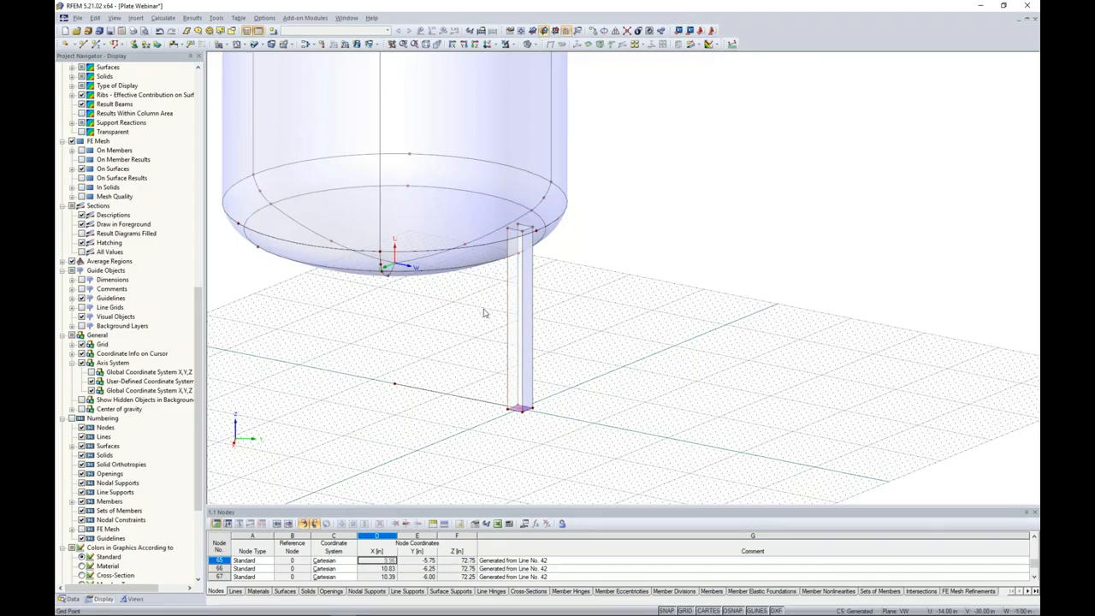
pyautogui.keyDown('ctrl'); pyautogui.moveTo(482, 310); pyautogui.dragTo(520, 289, button='middle'); pyautogui.keyUp('ctrl')
pyautogui.scroll(-1, 523, 293)
pyautogui.scroll(2, 523, 293)
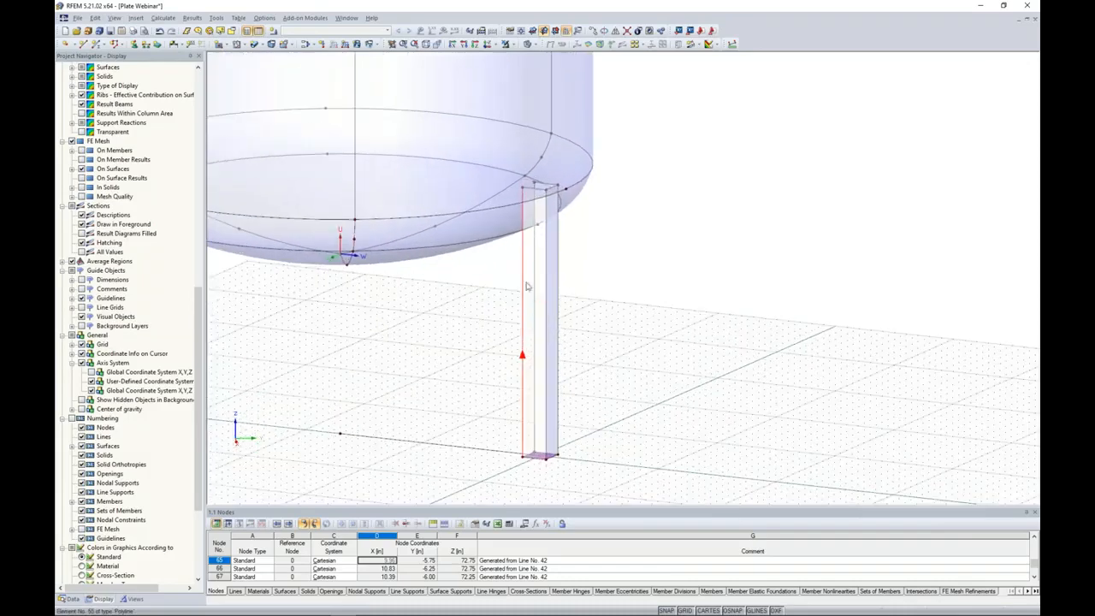
# In wireframe display, rotate the leg's two inner top nodes by 5° about a V-parallel axis through an inner base node, without connecting lines.
pyautogui.click(535, 44)
pyautogui.click(547, 56)
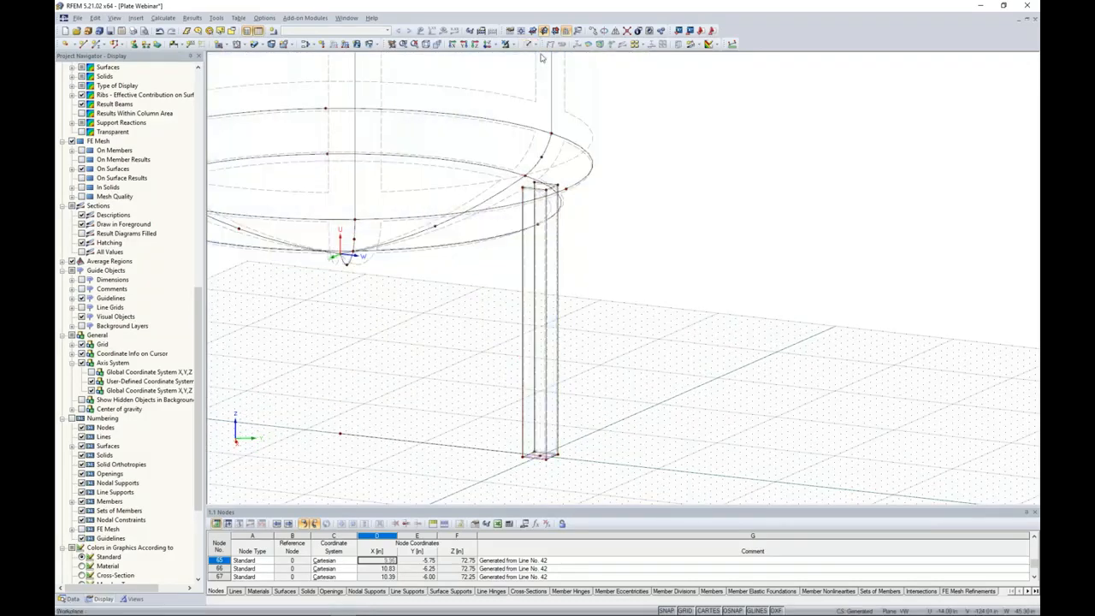
pyautogui.scroll(3, 524, 190)
pyautogui.click(541, 182)
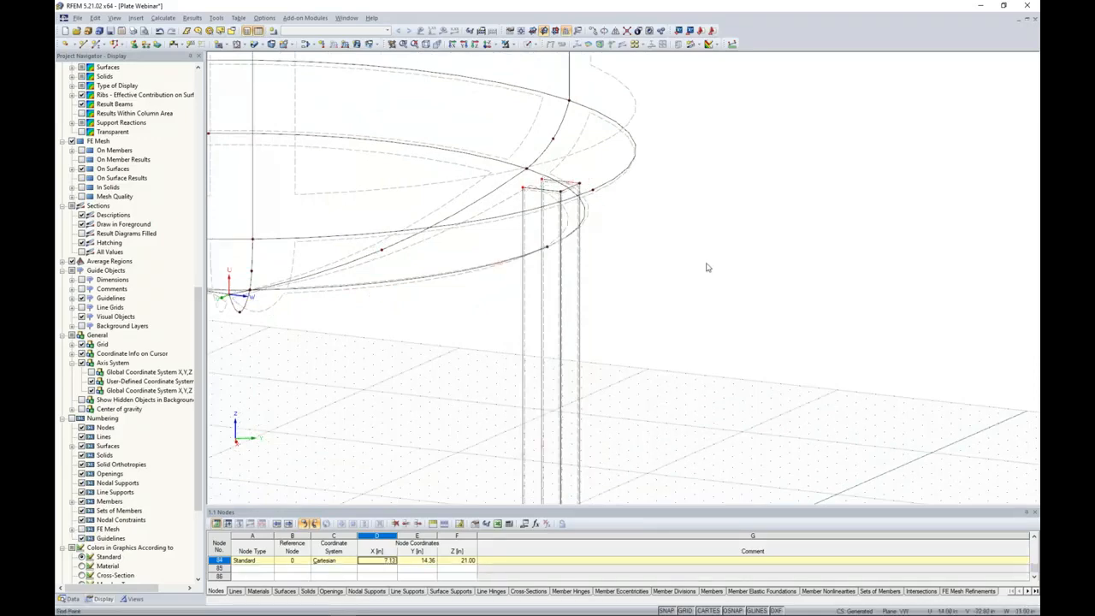
pyautogui.scroll(-3, 708, 268)
pyautogui.moveTo(694, 249); pyautogui.dragTo(681, 198, button='middle')
pyautogui.scroll(-1, 689, 208)
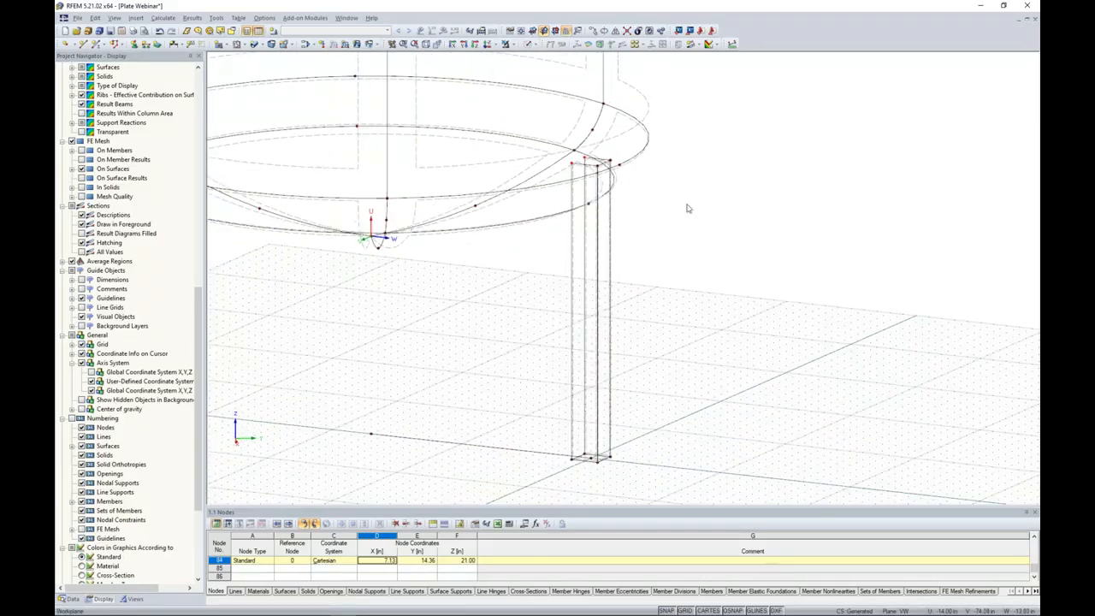
pyautogui.click(604, 31)
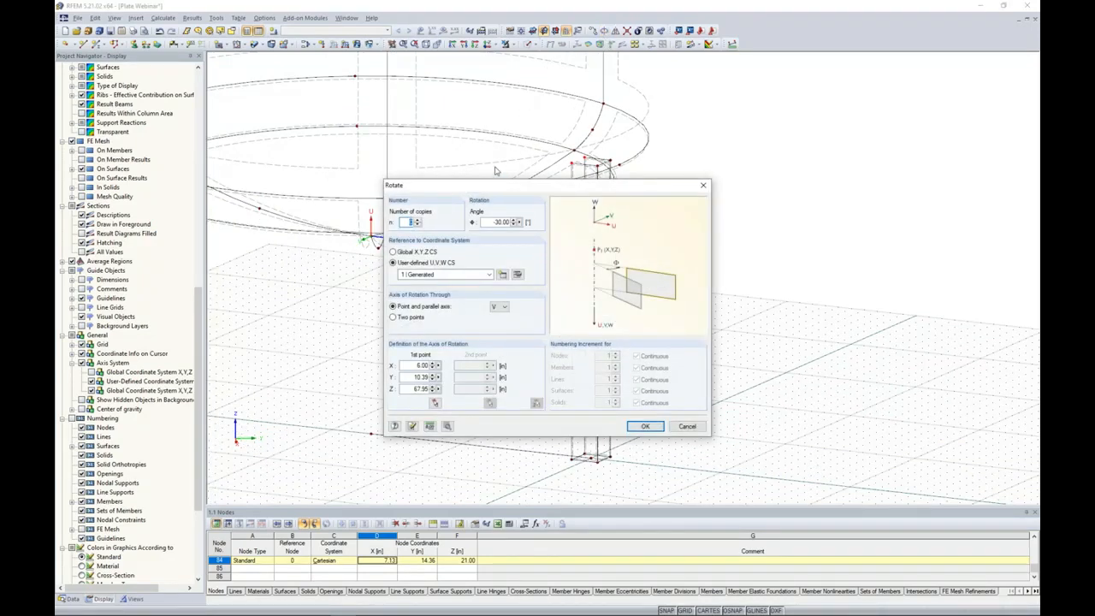
pyautogui.doubleClick(485, 222)
pyautogui.write('5')
pyautogui.click(434, 402)
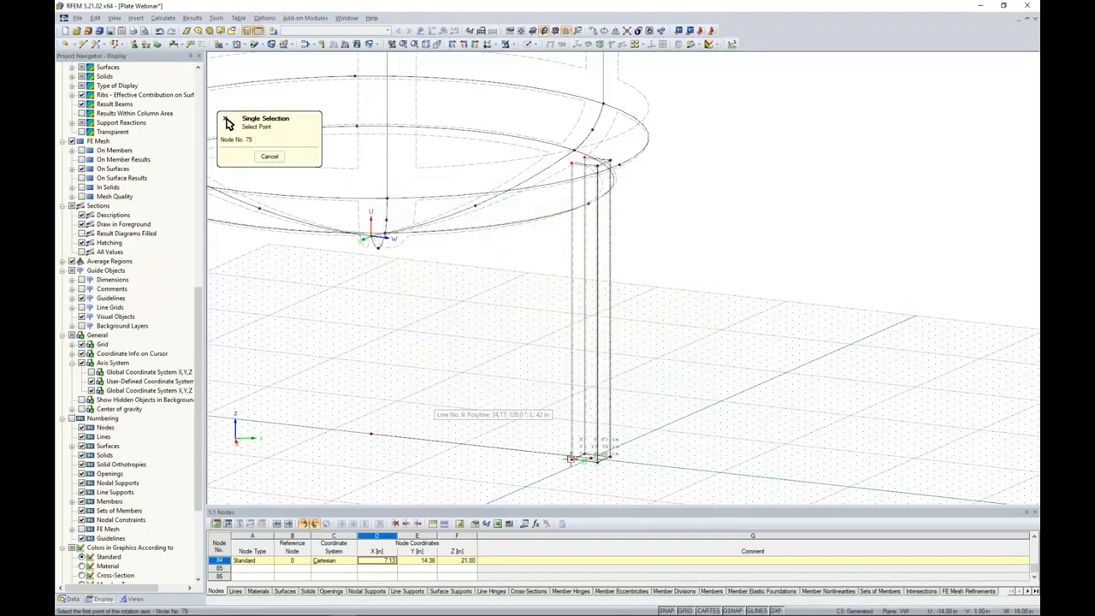
pyautogui.click(572, 459)
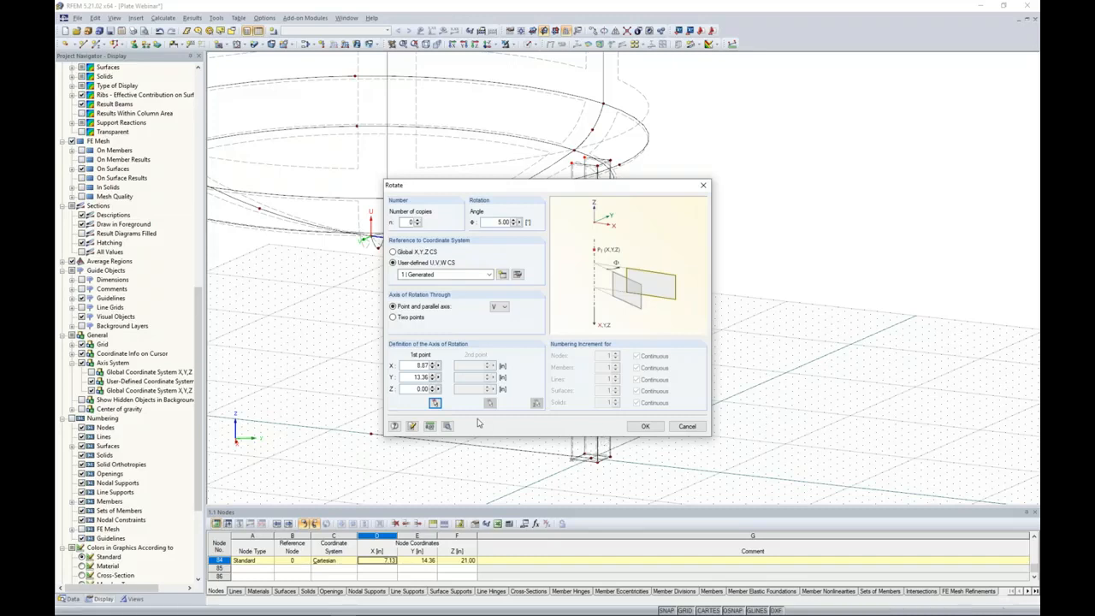
pyautogui.click(447, 425)
pyautogui.click(398, 194)
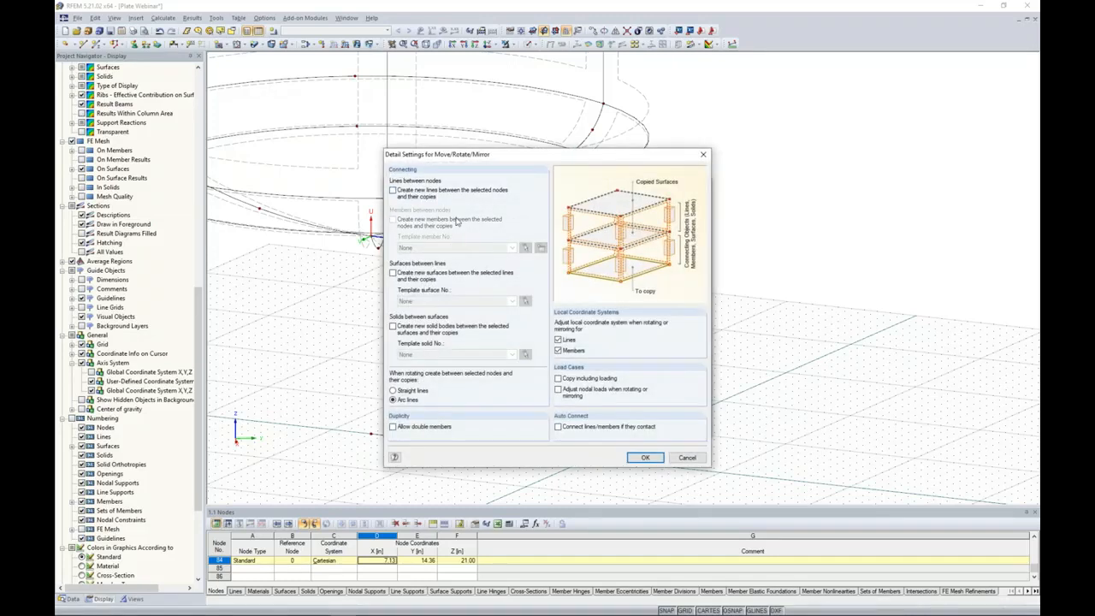
pyautogui.click(644, 458)
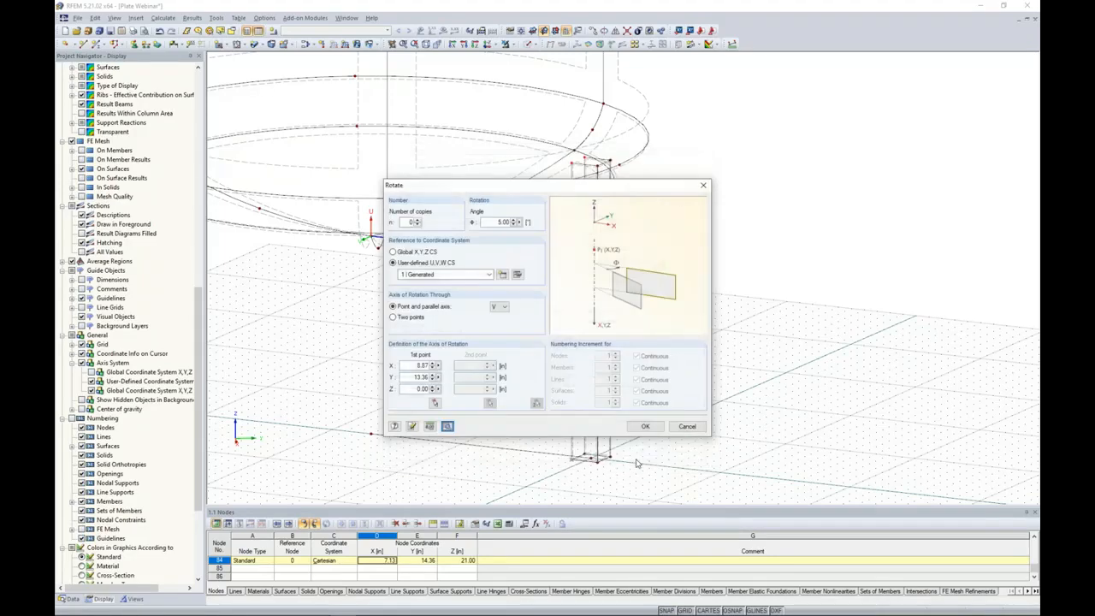
pyautogui.click(645, 426)
# Switch the model back to the solid transparent display to show the tapered leg.
pyautogui.scroll(3, 779, 300)
pyautogui.keyDown('ctrl'); pyautogui.moveTo(776, 309); pyautogui.dragTo(616, 315, button='middle'); pyautogui.keyUp('ctrl')
pyautogui.scroll(-2, 701, 333)
pyautogui.scroll(1, 617, 355)
pyautogui.click(536, 45)
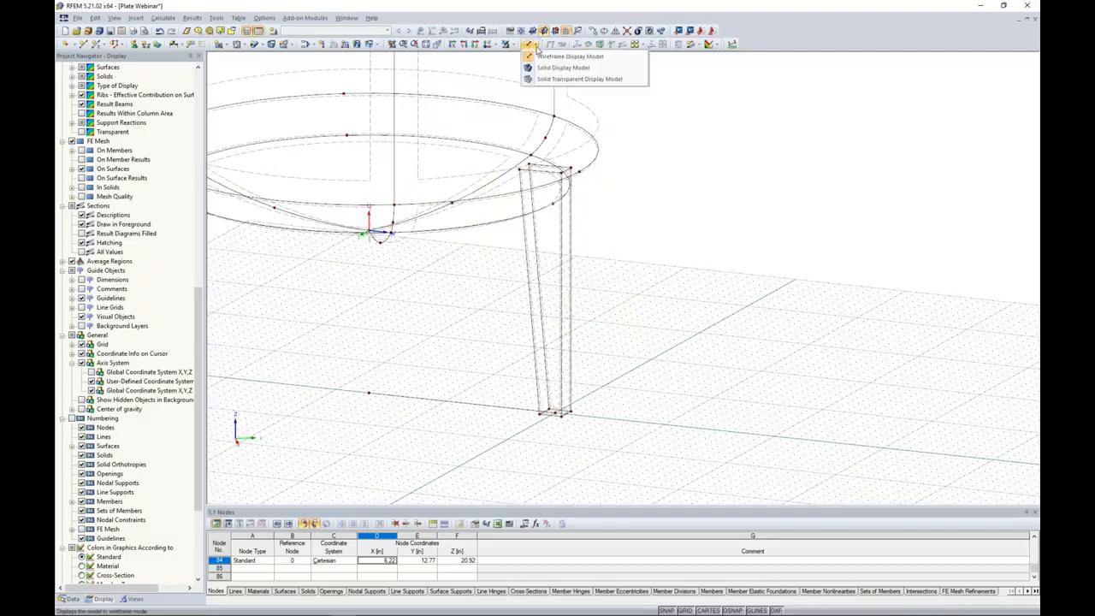
pyautogui.click(565, 78)
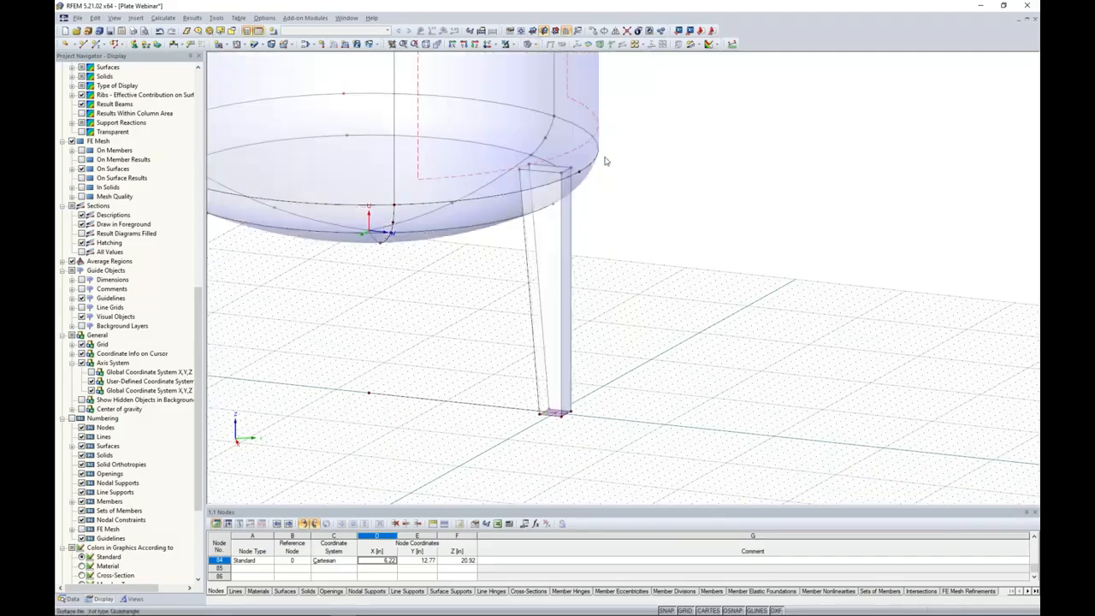
pyautogui.moveTo(706, 295); pyautogui.dragTo(770, 257, button='middle')
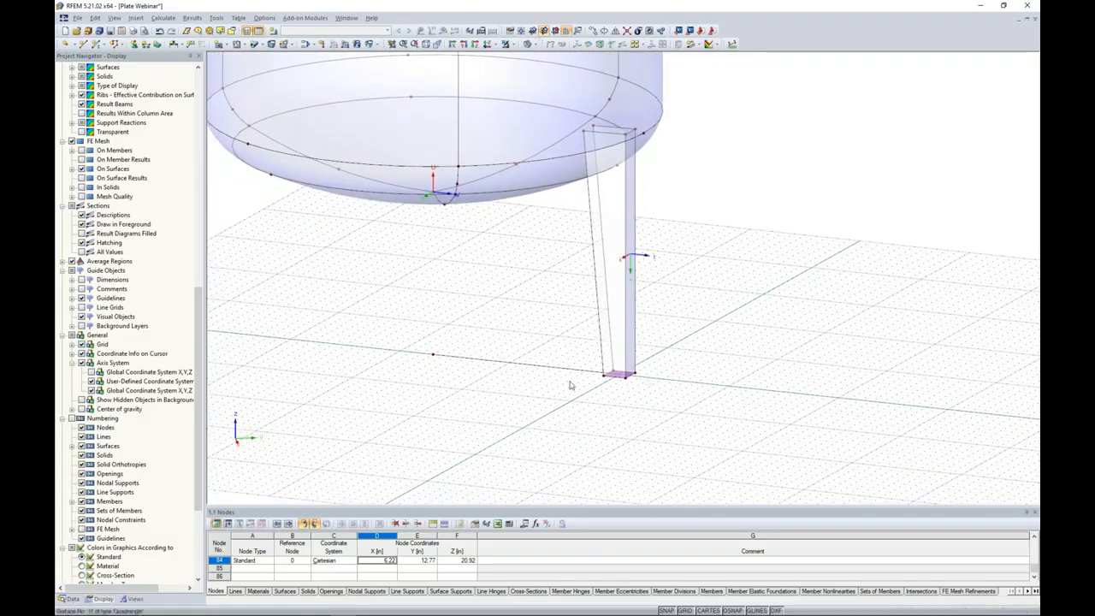
# Start defining a new hinged nodal support type and review the nonlinearity options for its Y-direction support.
pyautogui.scroll(3, 620, 386)
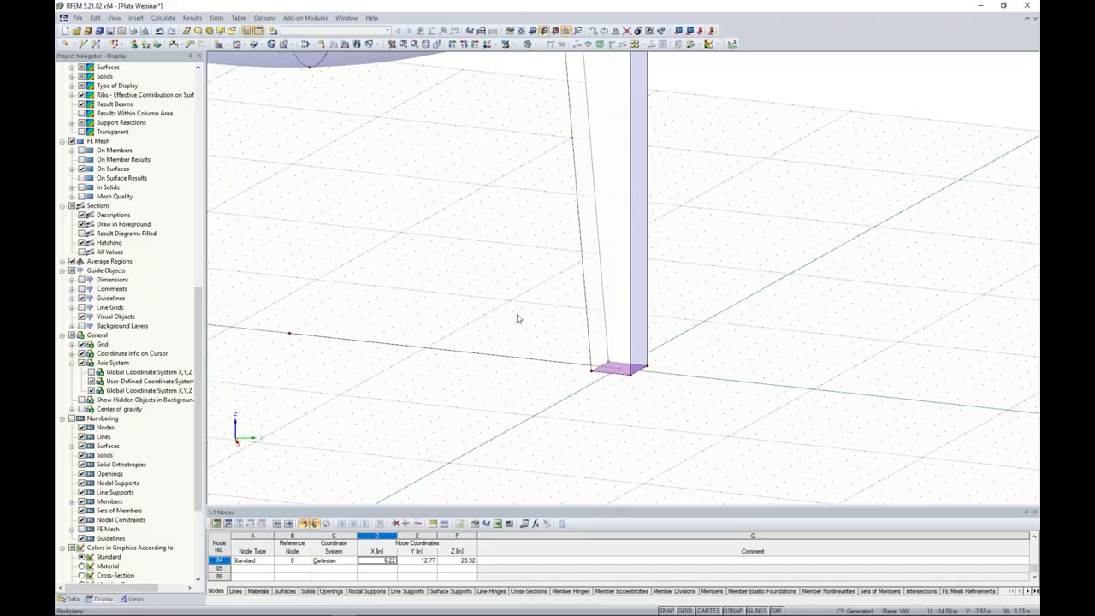
pyautogui.scroll(-1, 517, 319)
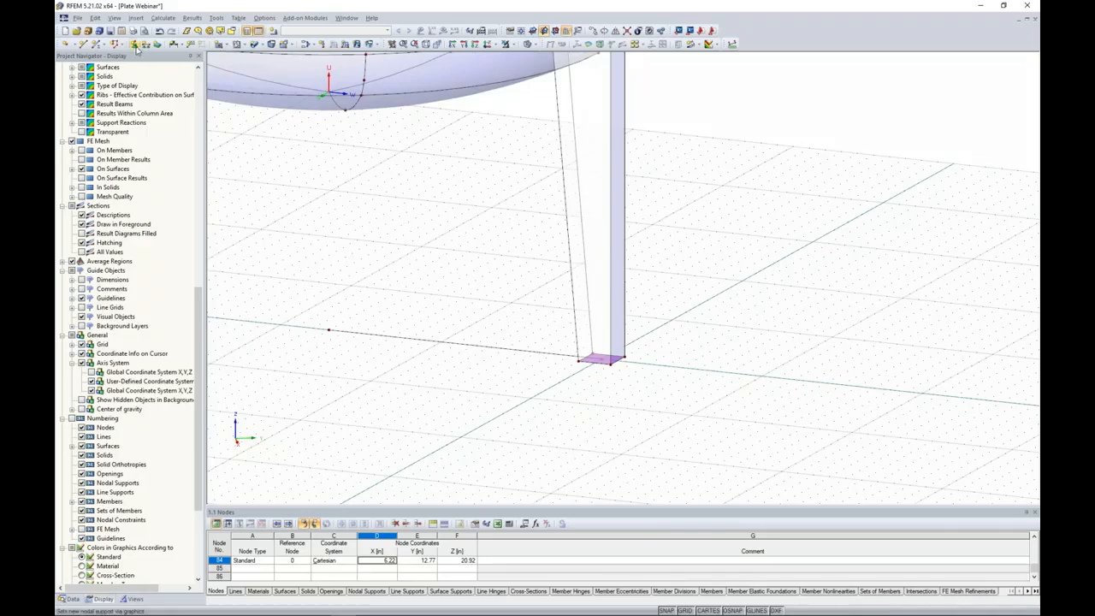
pyautogui.click(134, 45)
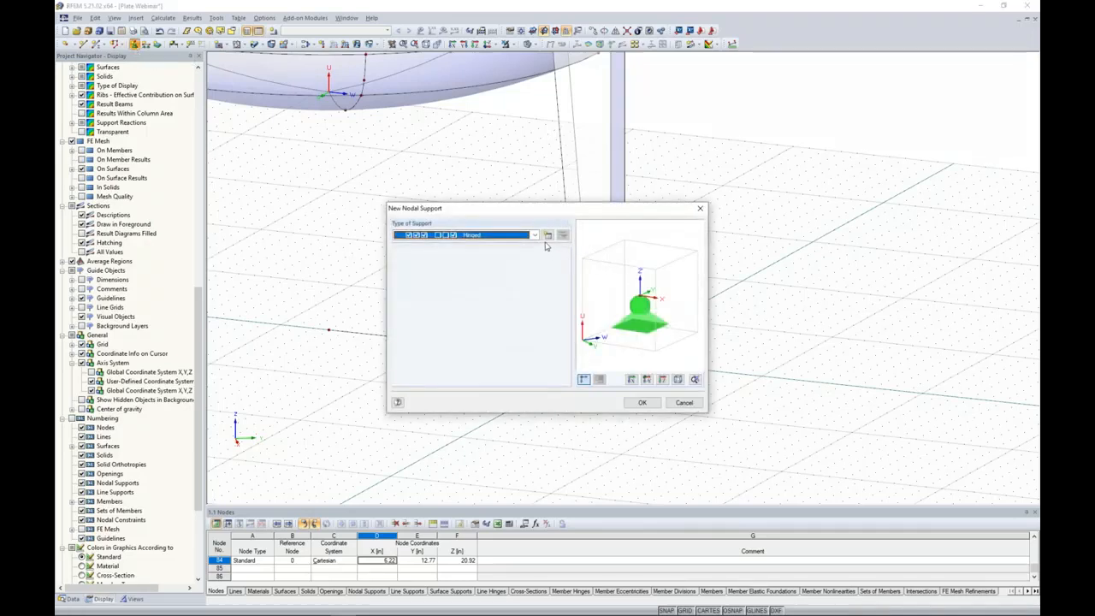
pyautogui.click(549, 236)
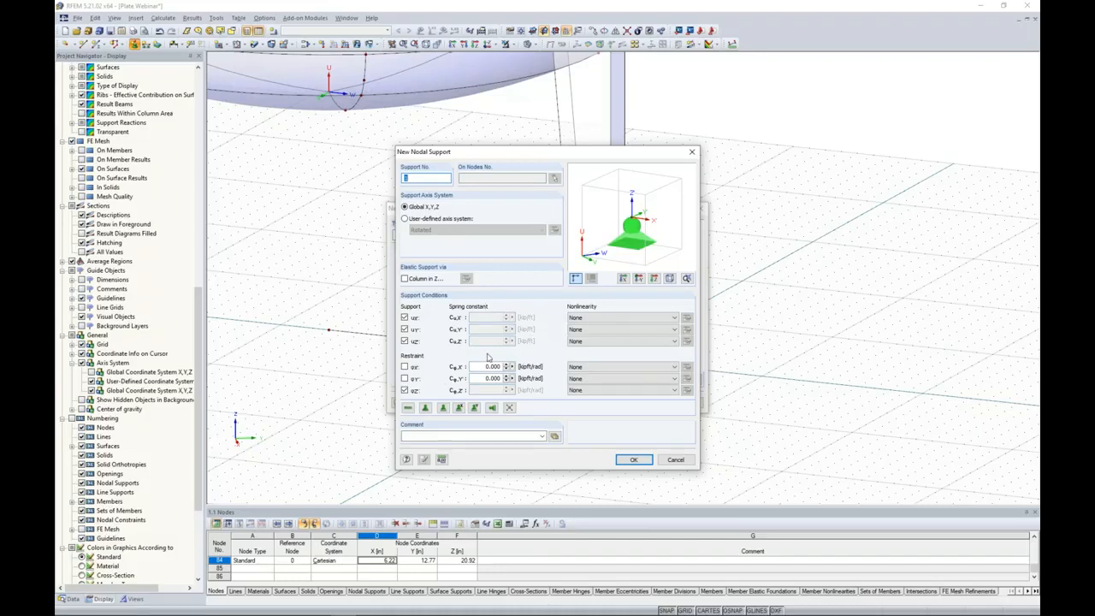
pyautogui.click(585, 330)
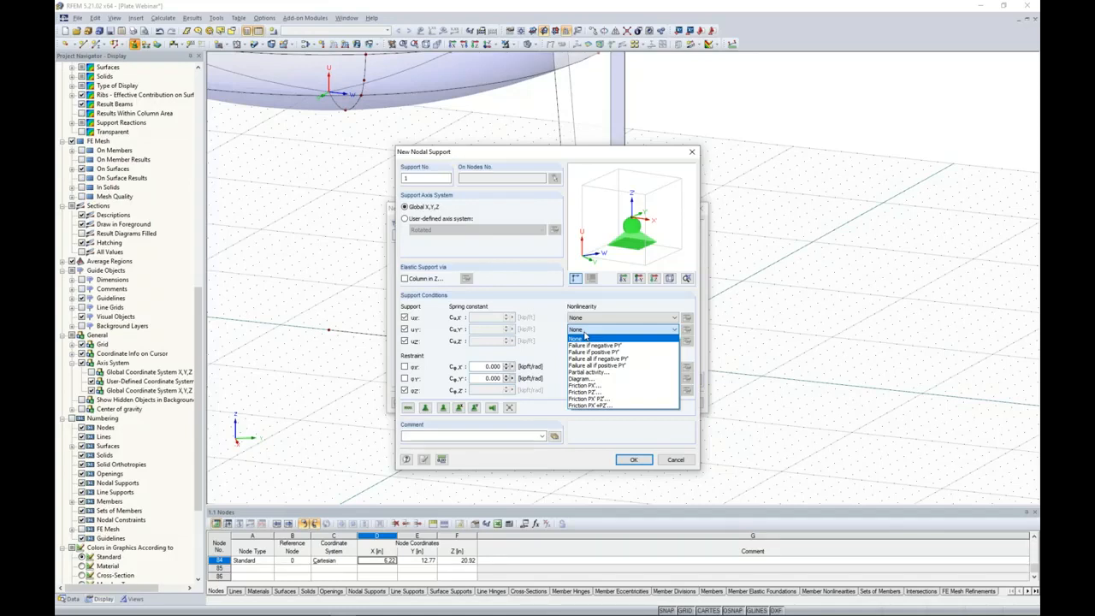
pyautogui.click(577, 302)
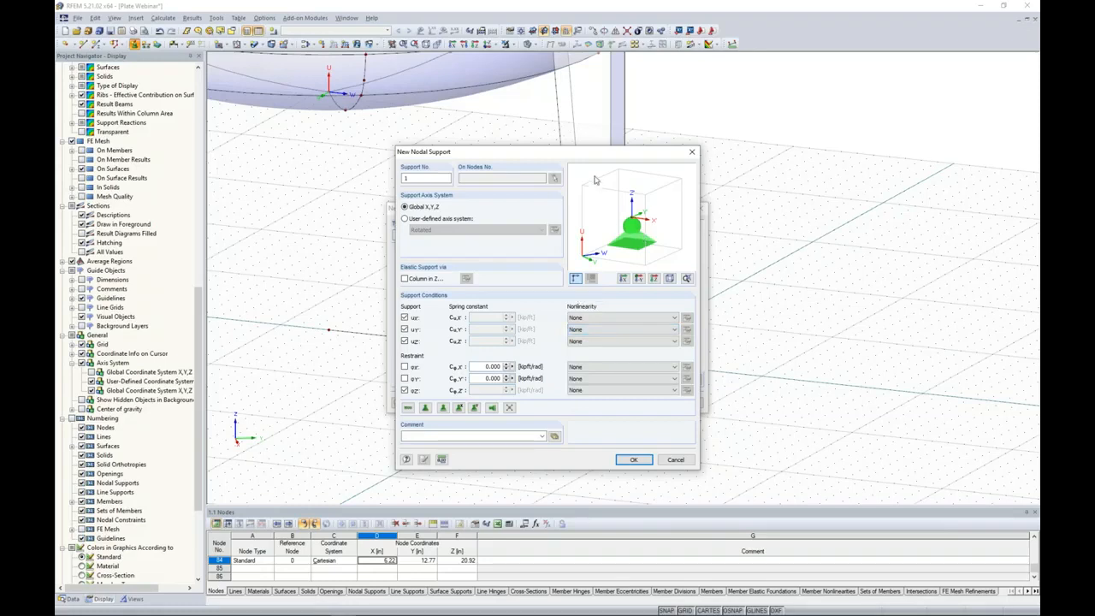
pyautogui.moveTo(582, 152); pyautogui.dragTo(548, 89)
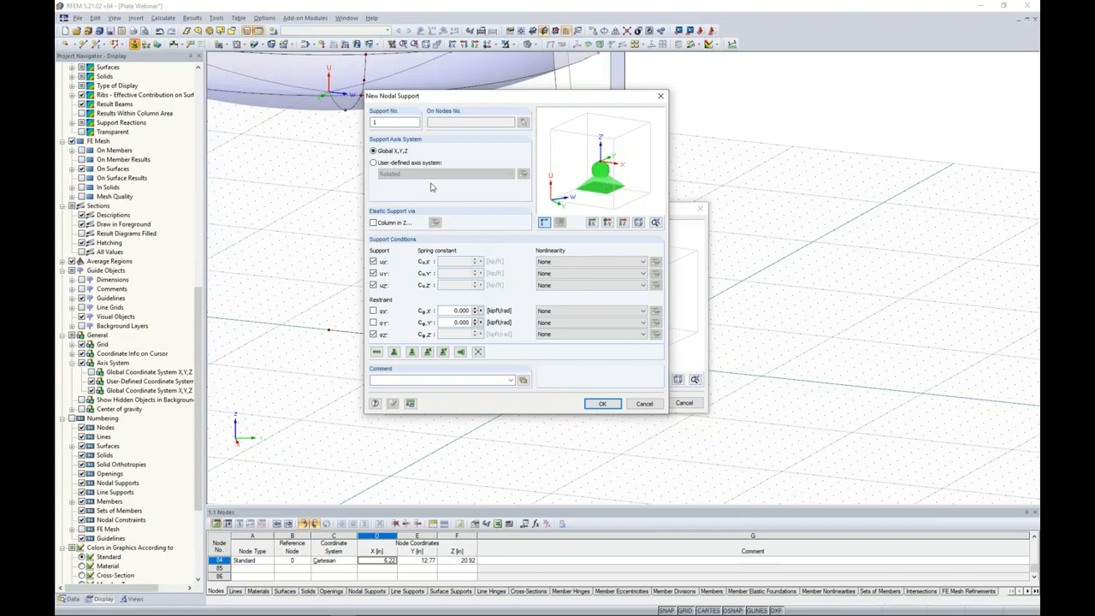
# Give the support a user-defined axis system, same as the line running from the vessel's center to the leg base.
pyautogui.click(376, 164)
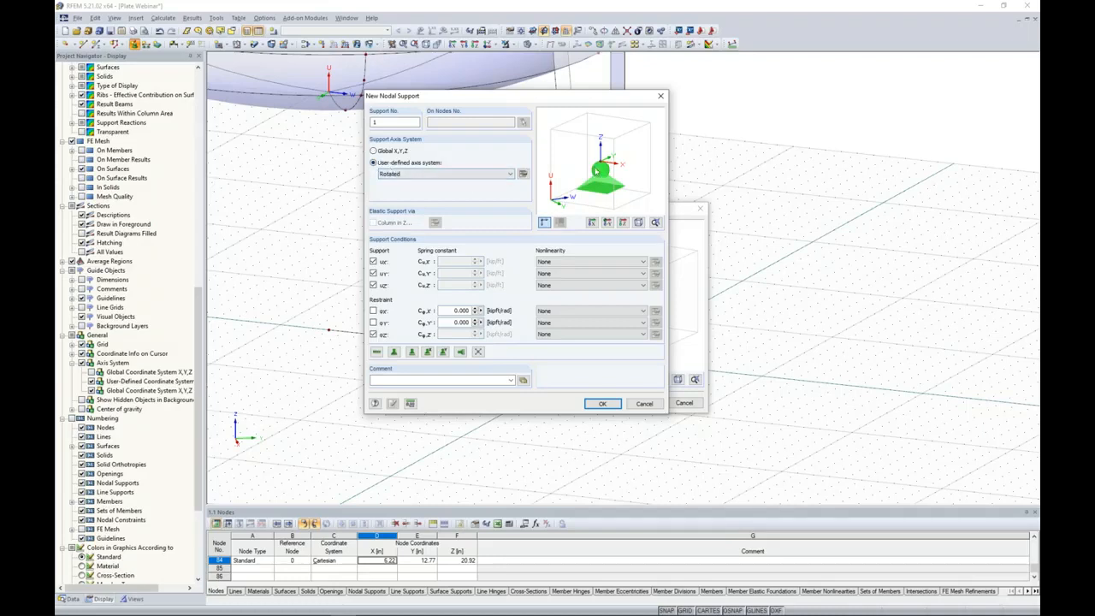
pyautogui.click(527, 177)
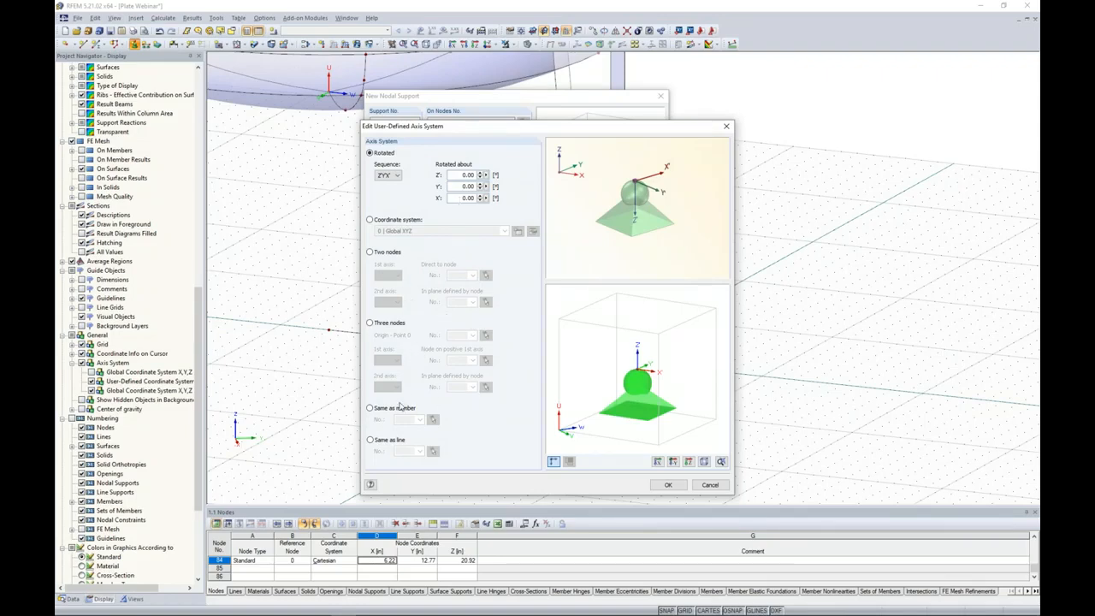
pyautogui.click(370, 440)
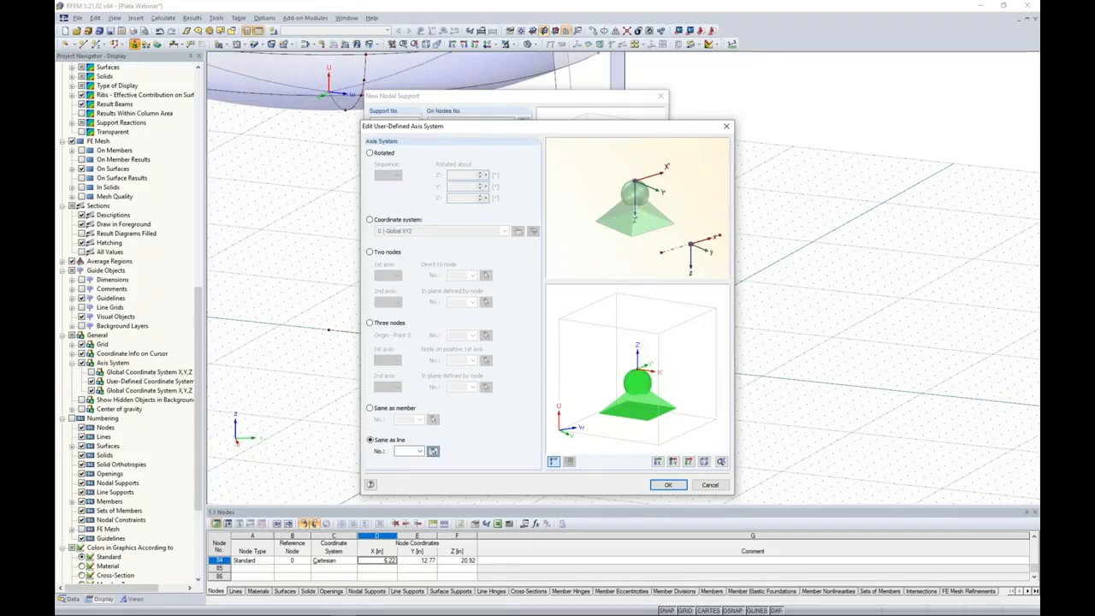
pyautogui.click(433, 452)
pyautogui.click(474, 344)
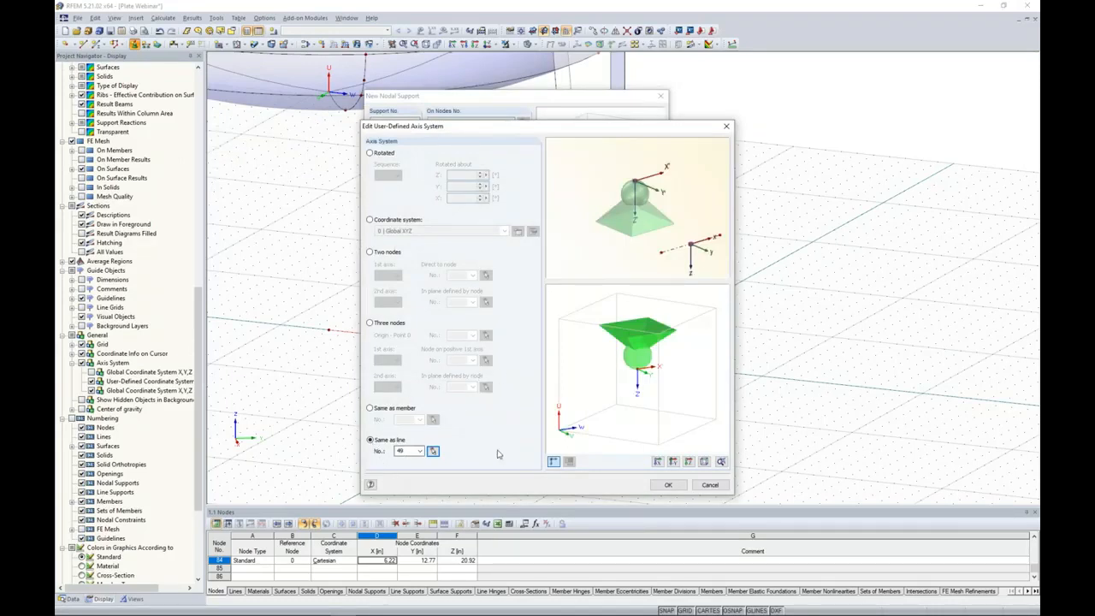
pyautogui.click(668, 484)
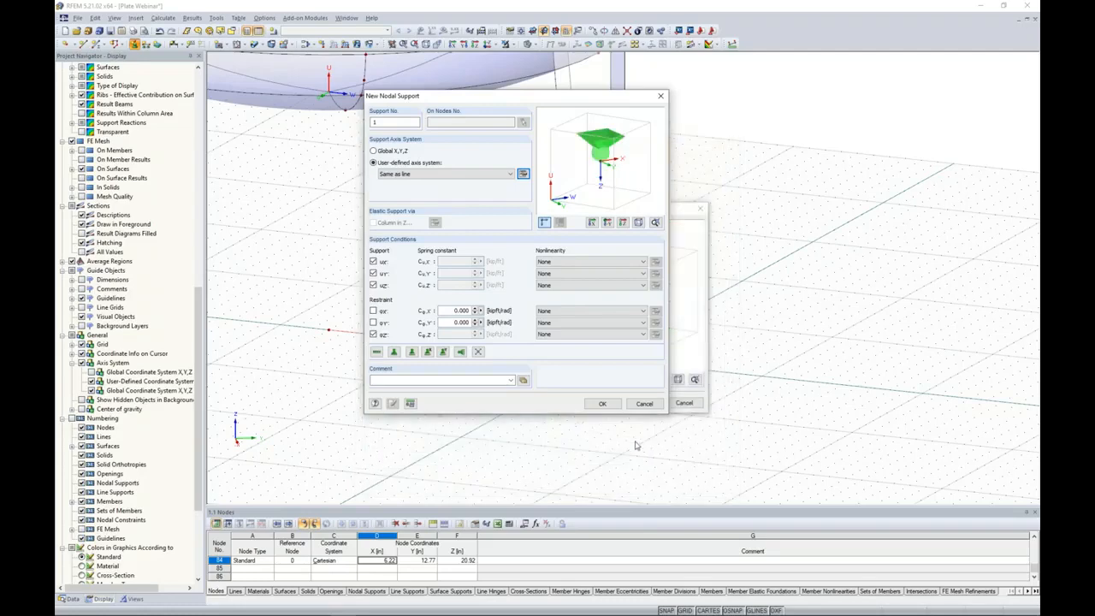
# Accept the support definition and place it on the center node of the leg's rigid base surface.
pyautogui.click(601, 403)
pyautogui.click(637, 403)
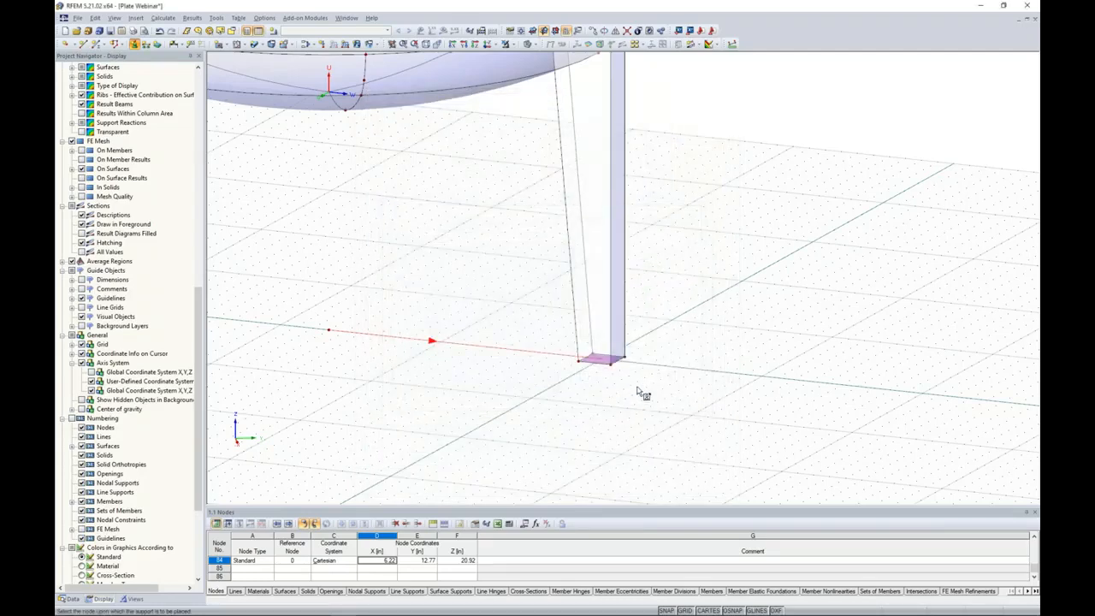
pyautogui.click(602, 360)
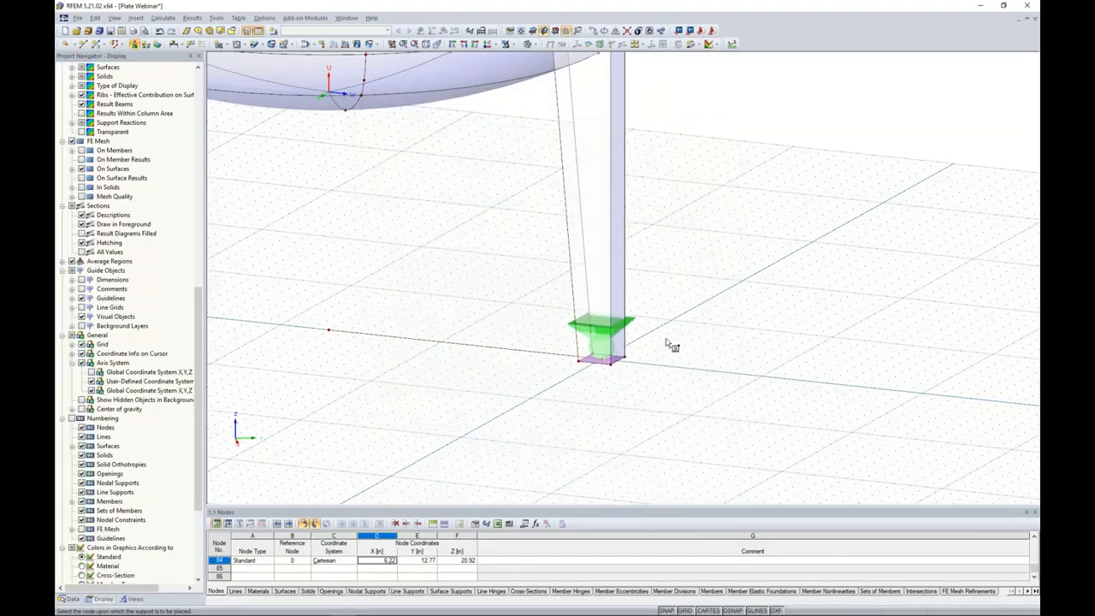
pyautogui.scroll(-5, 667, 344)
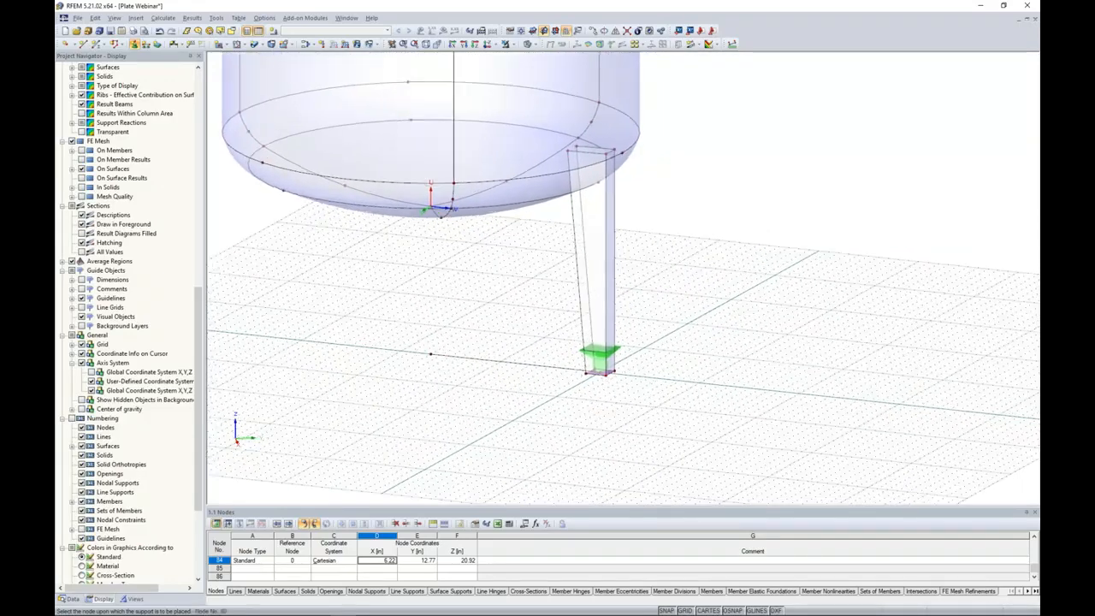
# Turn on the local axis systems of the lines to check the orientation of the line running to the leg base.
pyautogui.scroll(2, 645, 396)
pyautogui.keyDown('ctrl'); pyautogui.moveTo(641, 377); pyautogui.dragTo(376, 348, button='middle'); pyautogui.keyUp('ctrl')
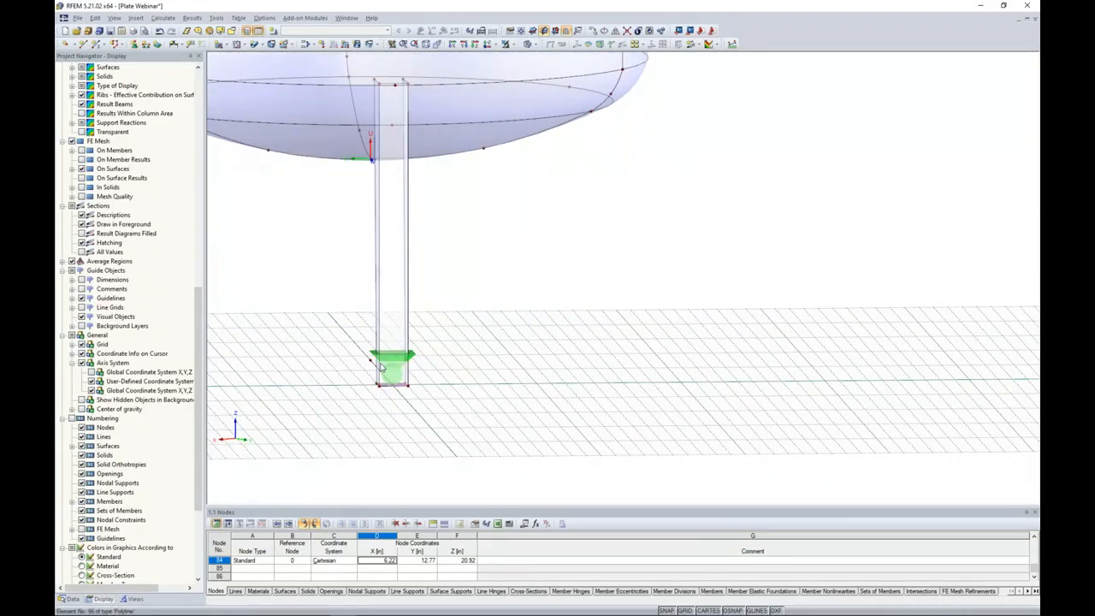
pyautogui.scroll(2, 382, 368)
pyautogui.scroll(-1, 370, 363)
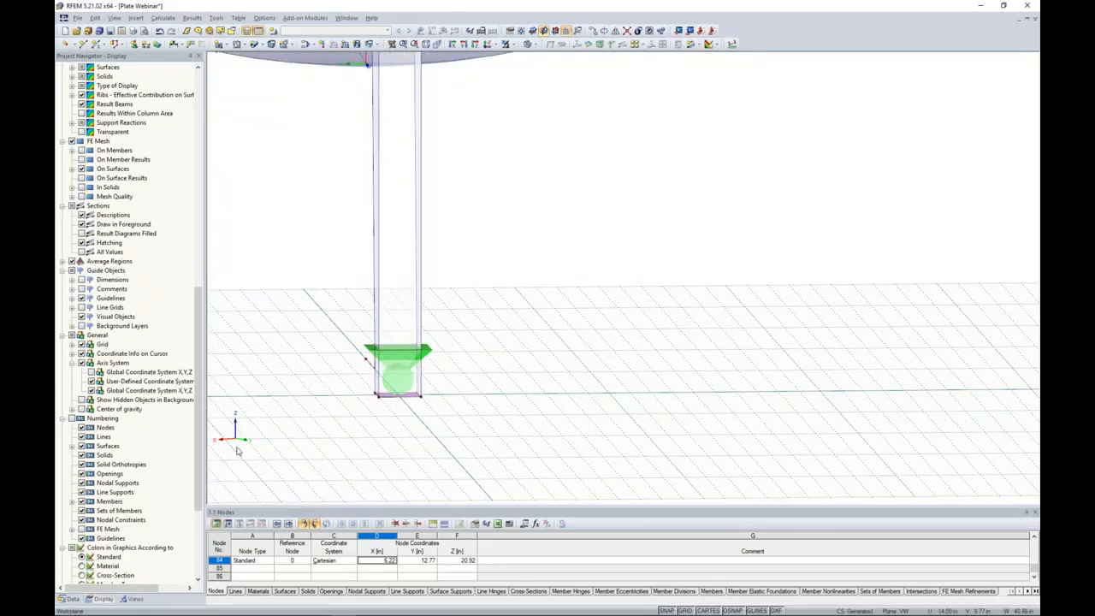
pyautogui.scroll(-1, 294, 391)
pyautogui.keyDown('ctrl'); pyautogui.moveTo(294, 392); pyautogui.dragTo(588, 395, button='middle'); pyautogui.keyUp('ctrl')
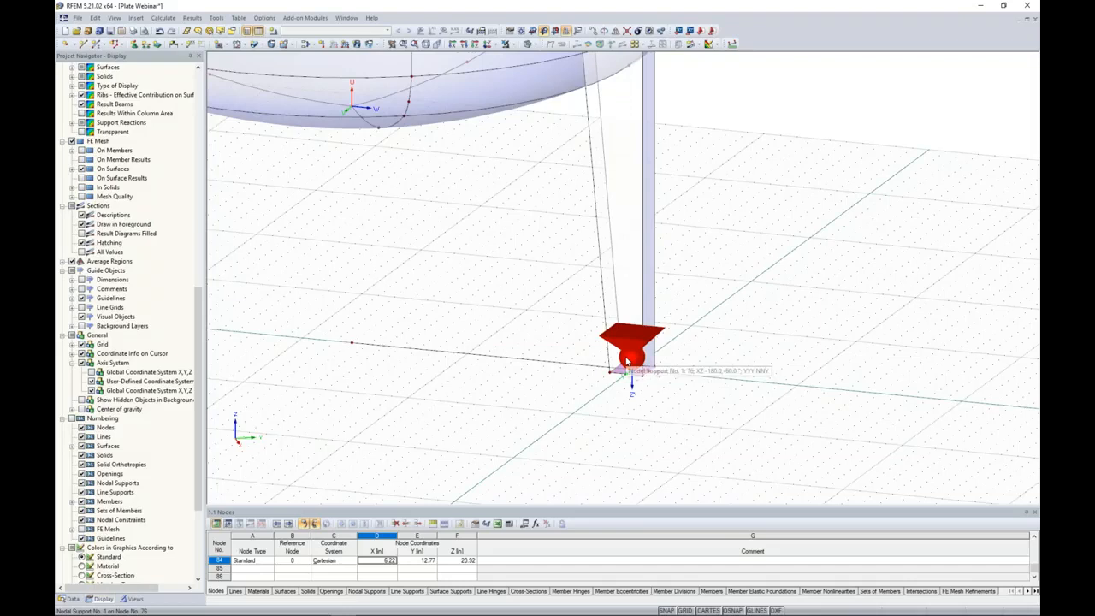
pyautogui.rightClick(552, 366)
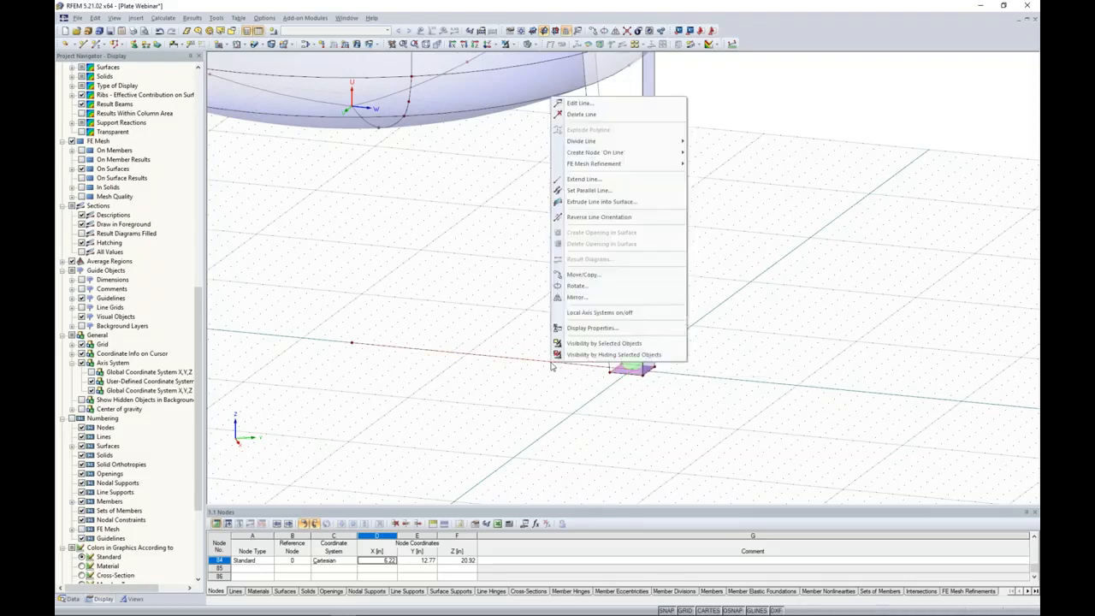
pyautogui.click(598, 313)
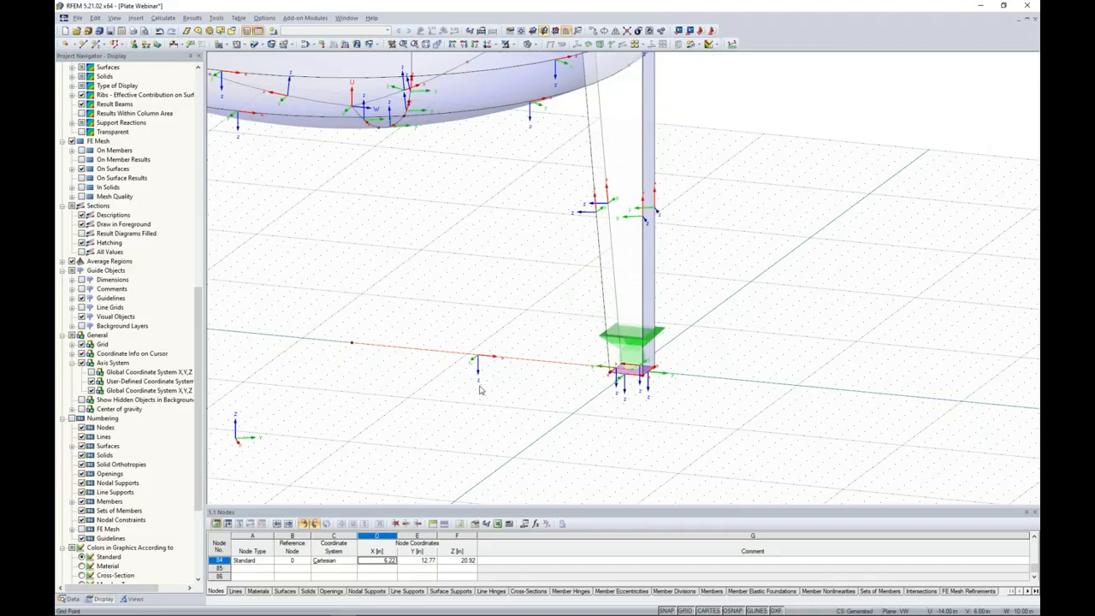
# Rotate the line between the vessel's center and the leg base by an angle of 180° and hide the local axis systems.
pyautogui.doubleClick(485, 359)
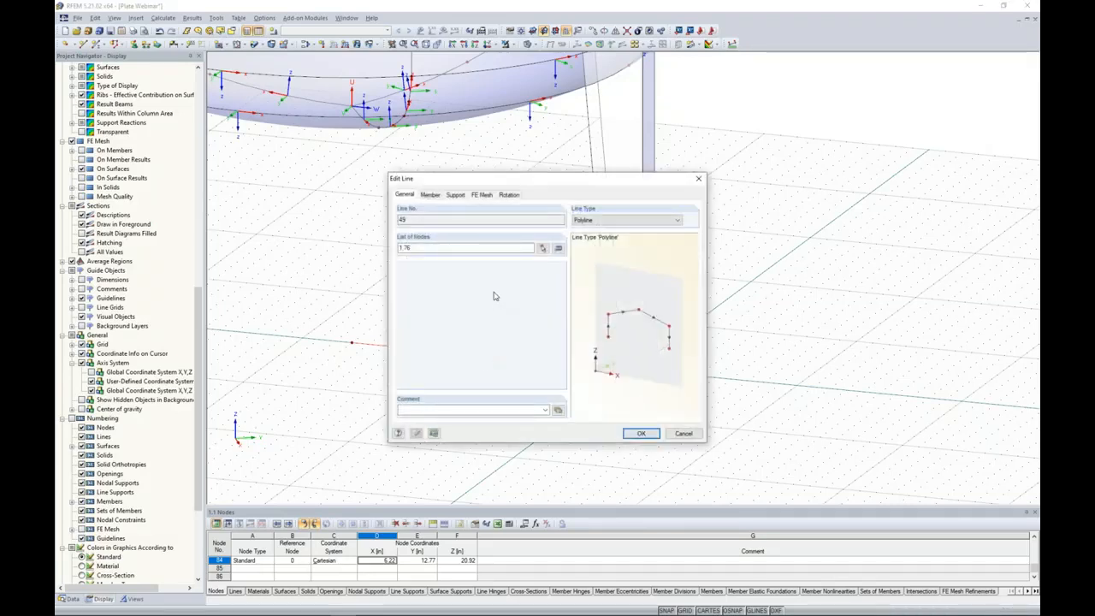
pyautogui.click(508, 195)
pyautogui.moveTo(469, 249); pyautogui.dragTo(563, 250)
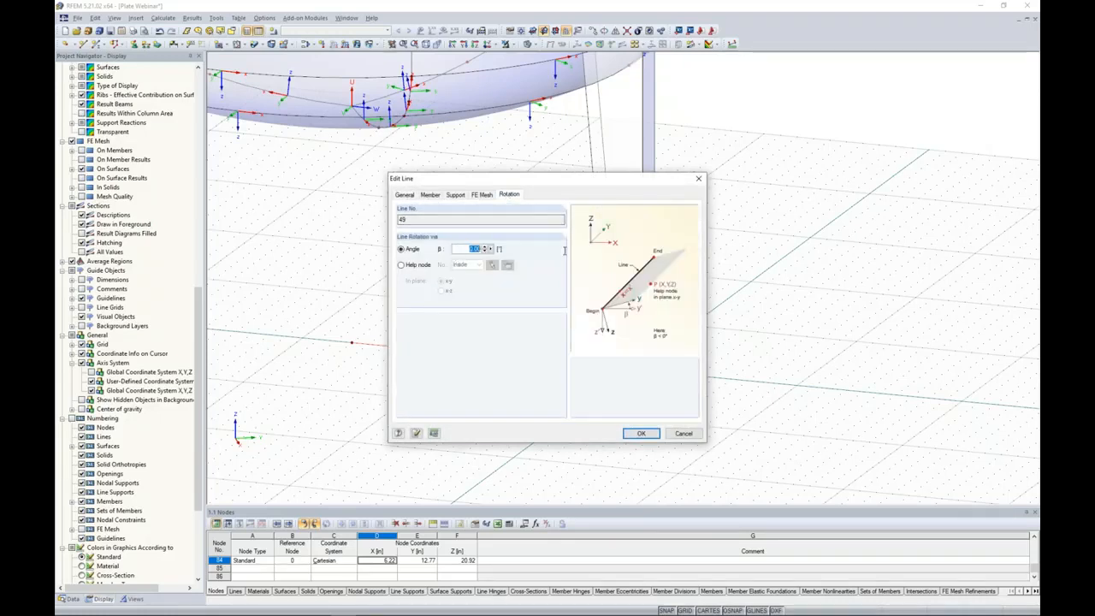
pyautogui.write('180')
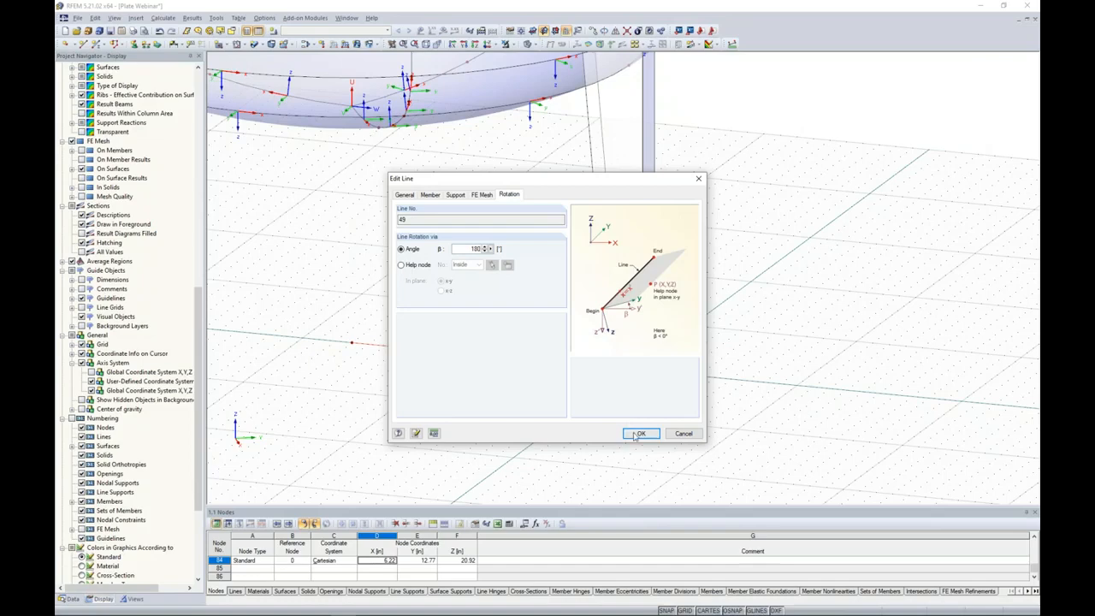
pyautogui.click(638, 433)
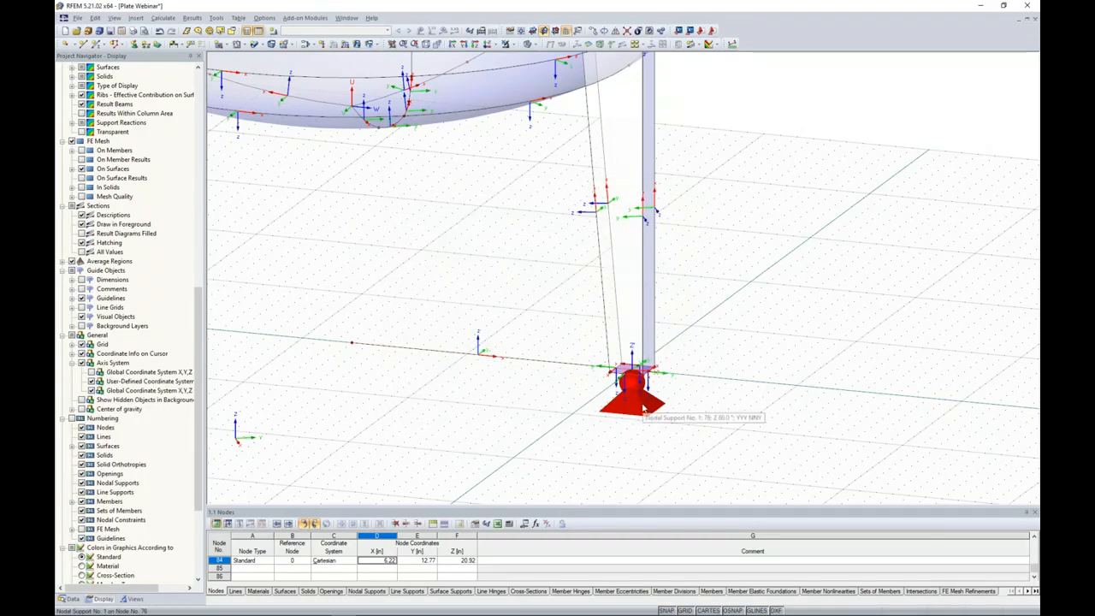
pyautogui.rightClick(528, 362)
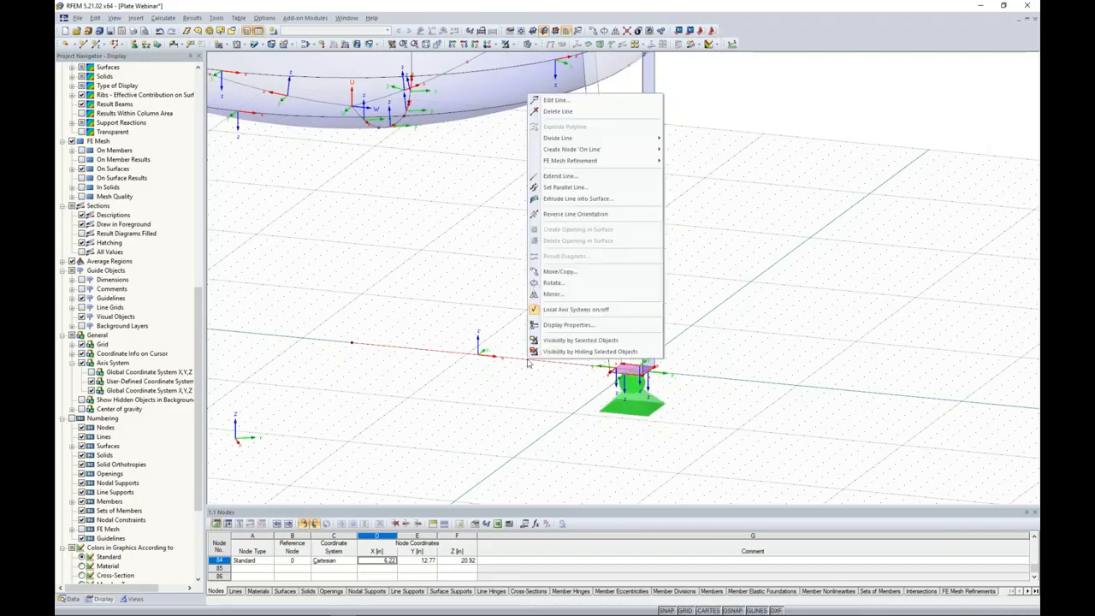
pyautogui.click(565, 308)
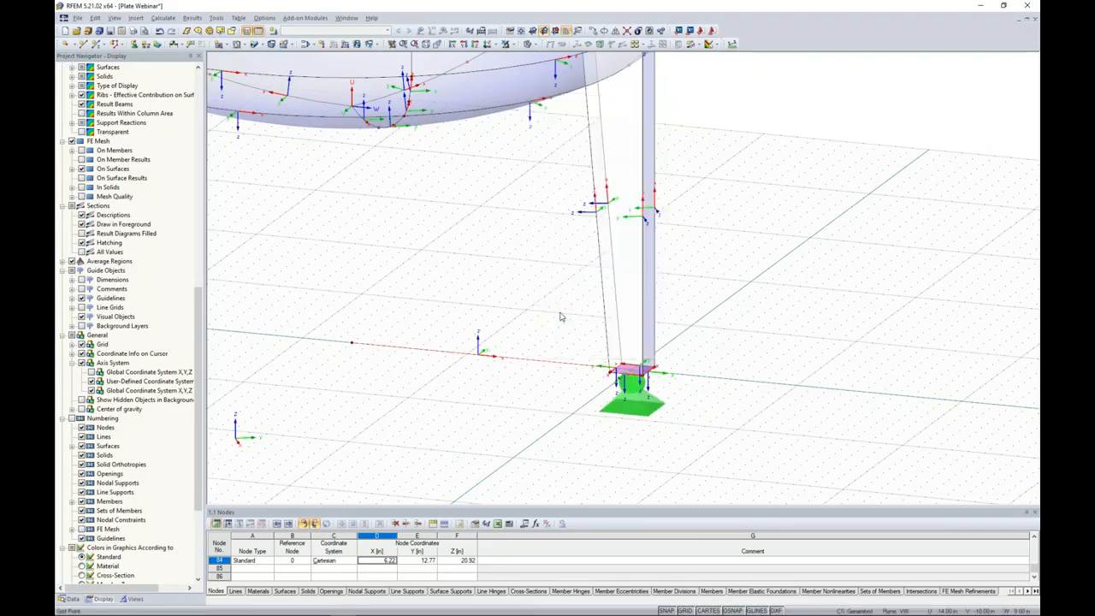
pyautogui.scroll(-3, 500, 392)
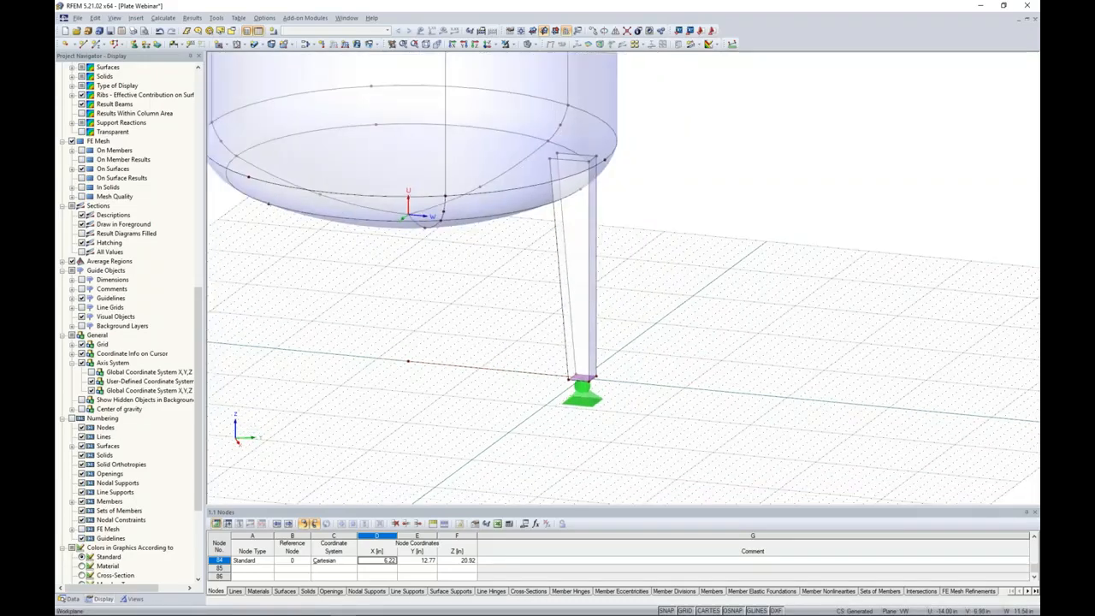
# Switch the model to the wireframe display.
pyautogui.scroll(-2, 503, 396)
pyautogui.keyDown('ctrl'); pyautogui.moveTo(626, 337); pyautogui.dragTo(641, 313, button='middle'); pyautogui.keyUp('ctrl')
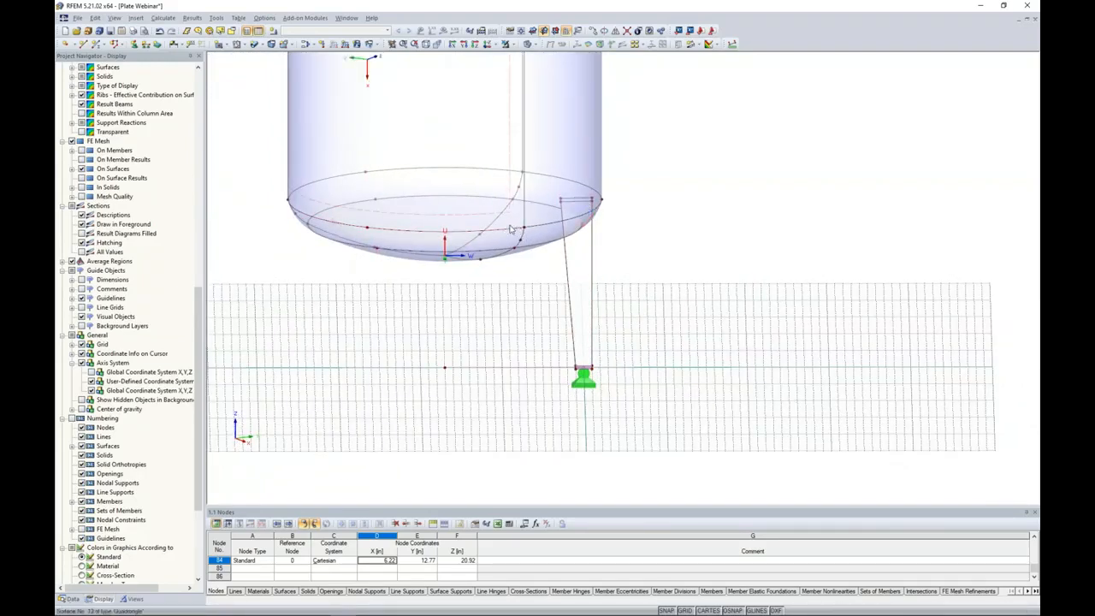
pyautogui.click(529, 44)
pyautogui.click(556, 55)
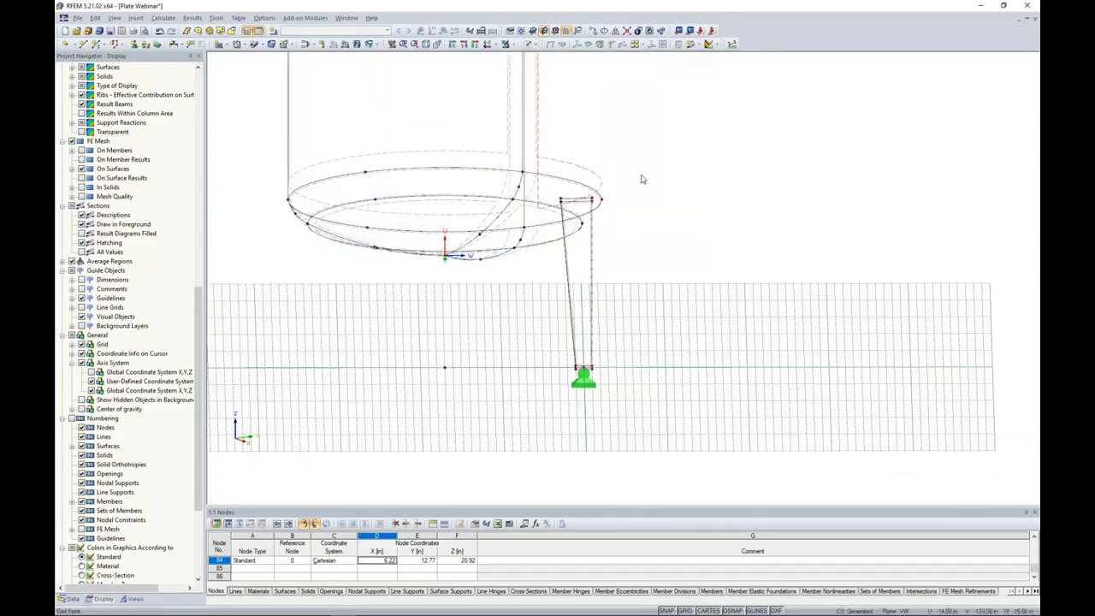
# Set up a rotated copy of the leg with its base, support and center line: 2 copies, 120°, about the global Z axis.
pyautogui.keyDown('ctrl'); pyautogui.moveTo(643, 179); pyautogui.dragTo(644, 160, button='middle'); pyautogui.keyUp('ctrl')
pyautogui.moveTo(567, 208); pyautogui.dragTo(598, 411)
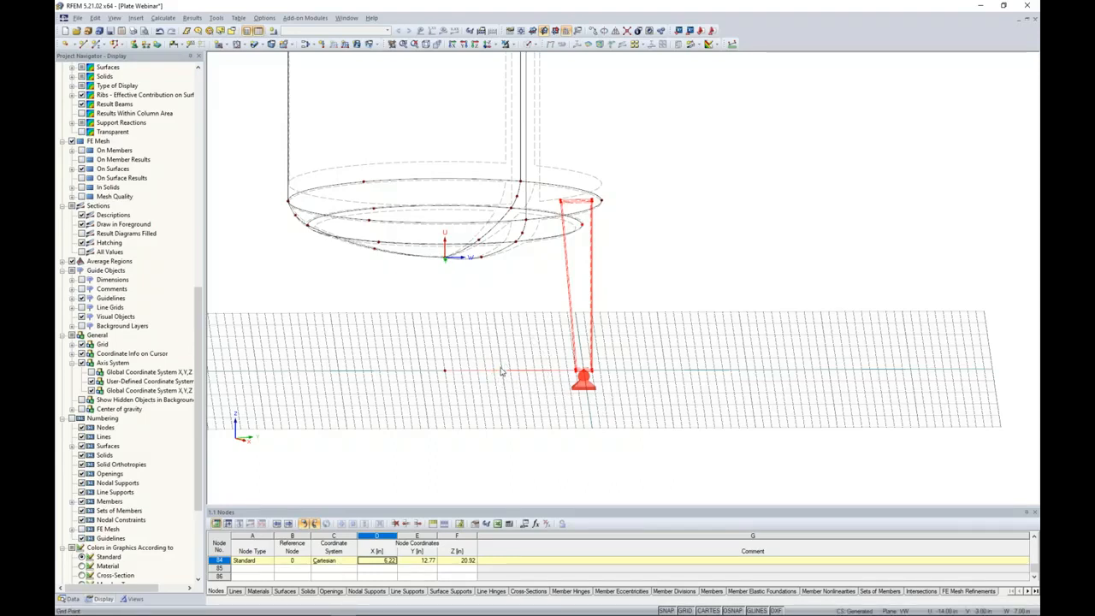
pyautogui.click(604, 31)
pyautogui.write('120')
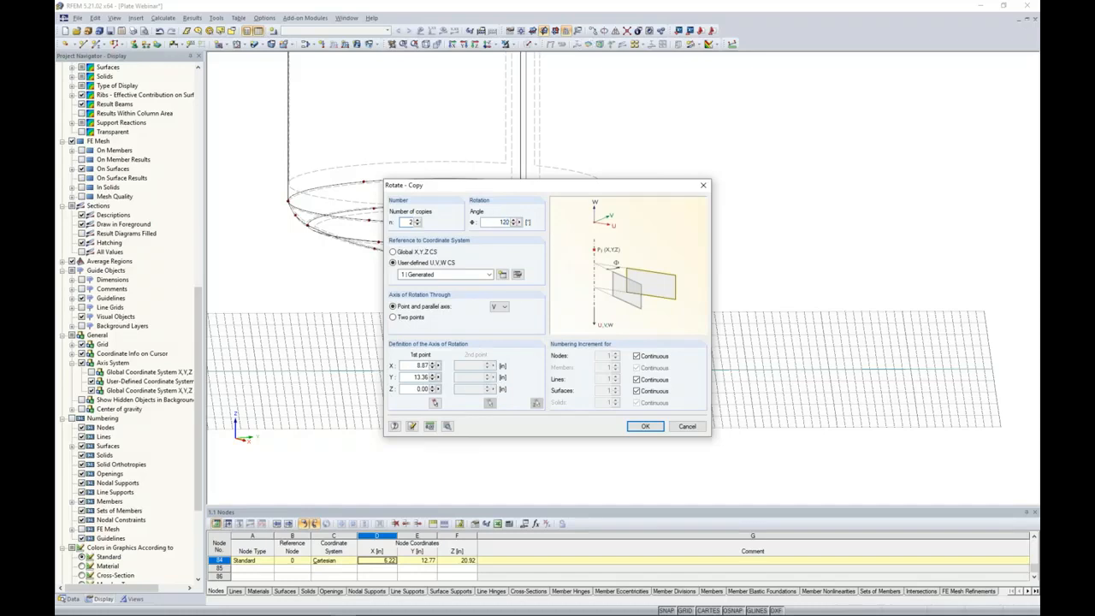
pyautogui.click(393, 252)
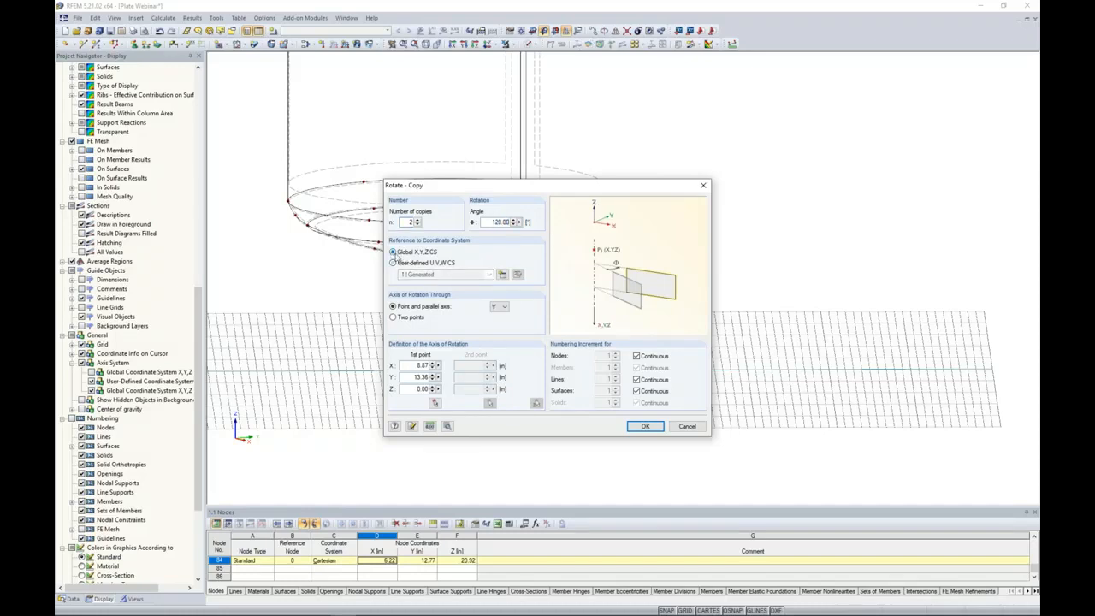
pyautogui.click(499, 306)
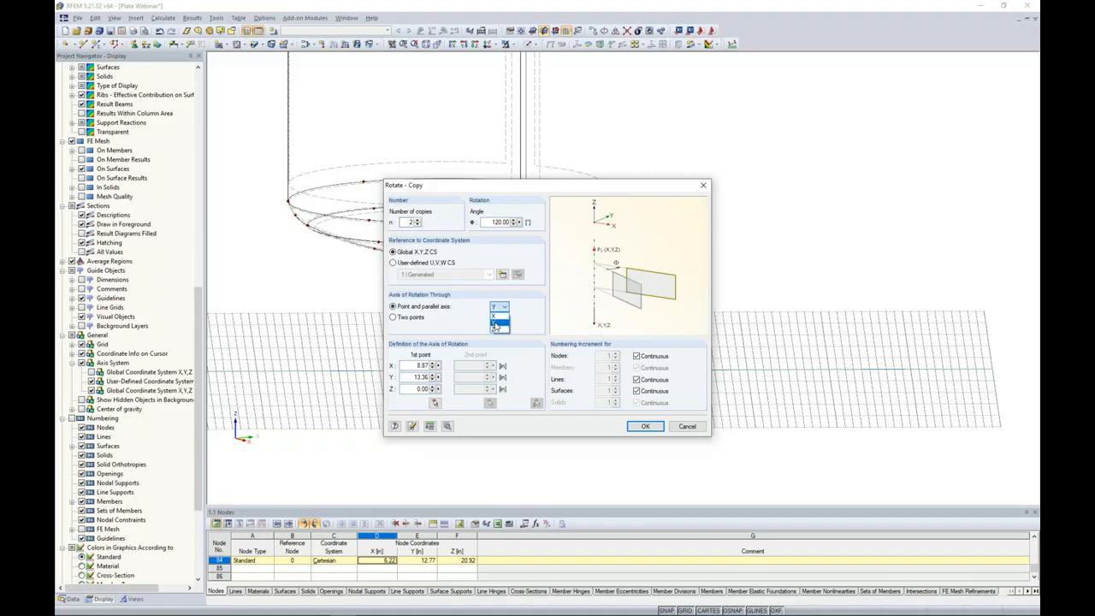
pyautogui.click(495, 329)
# Pick the center node on the ground below the vessel as the rotation axis point, keep the detail settings and create the leg copies.
pyautogui.click(434, 403)
pyautogui.click(445, 370)
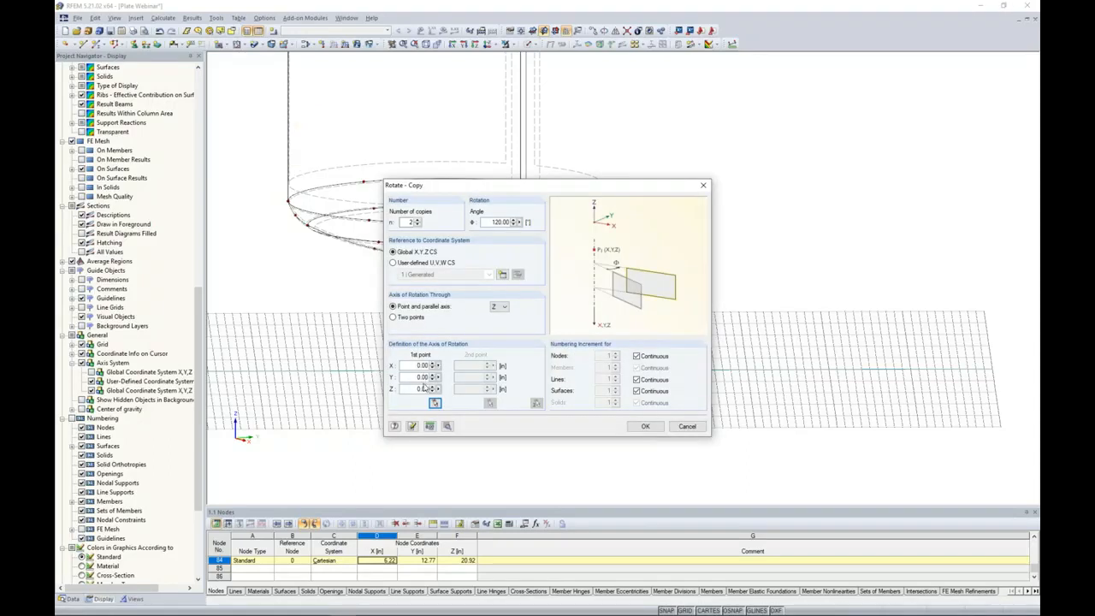
pyautogui.click(447, 425)
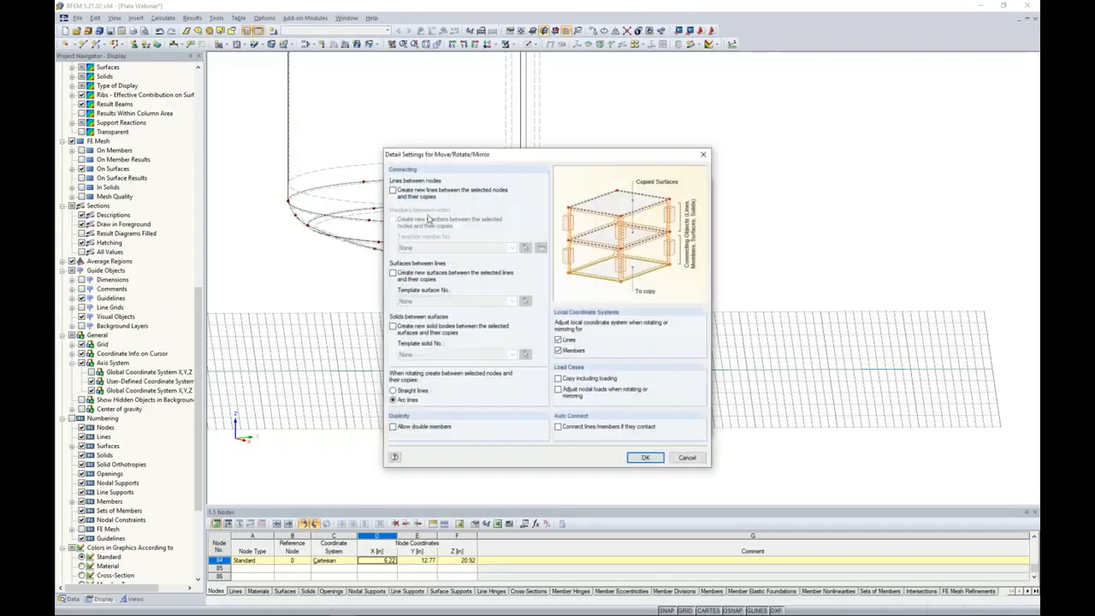
pyautogui.click(644, 458)
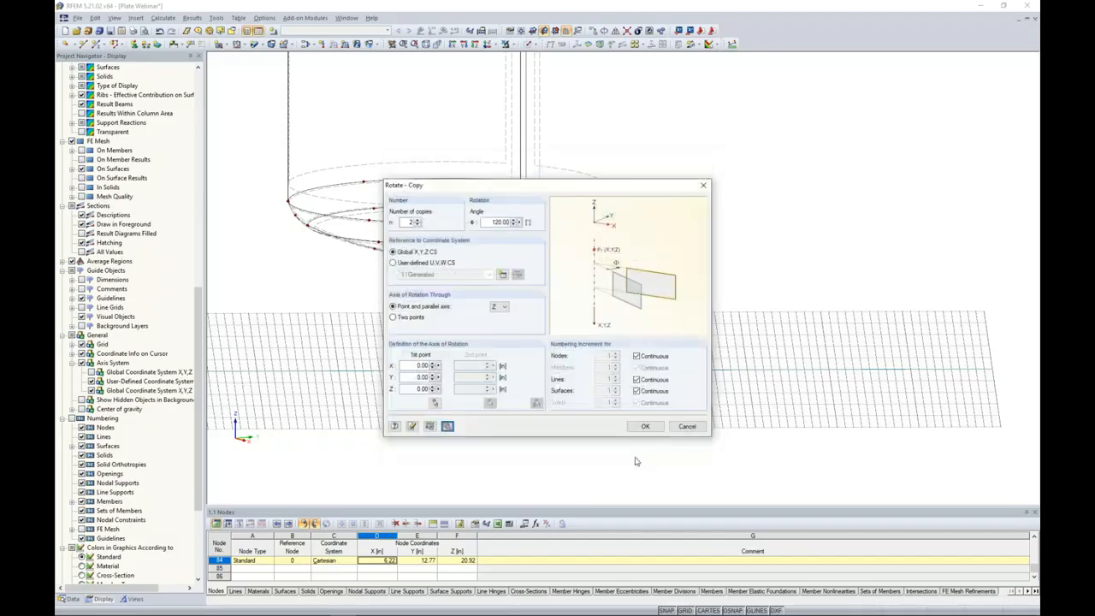
pyautogui.click(645, 427)
# Examine the arrangement of the three legs and the orientation of their supports in top and isometric views.
pyautogui.keyDown('ctrl'); pyautogui.moveTo(534, 439); pyautogui.dragTo(590, 385, button='middle'); pyautogui.keyUp('ctrl')
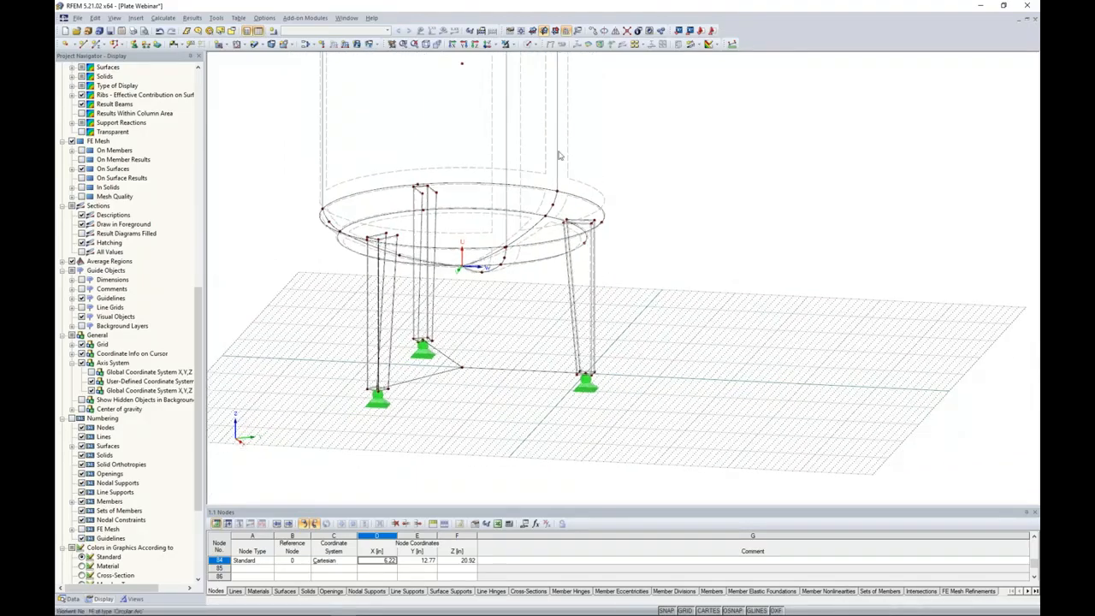
pyautogui.click(488, 47)
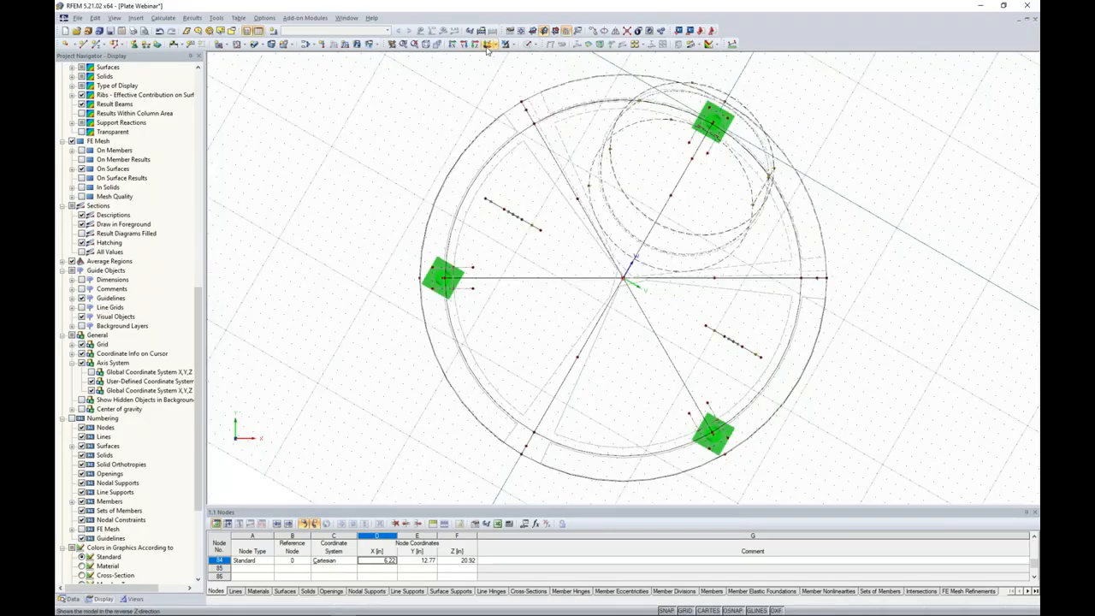
pyautogui.moveTo(875, 319); pyautogui.dragTo(796, 311, button='middle')
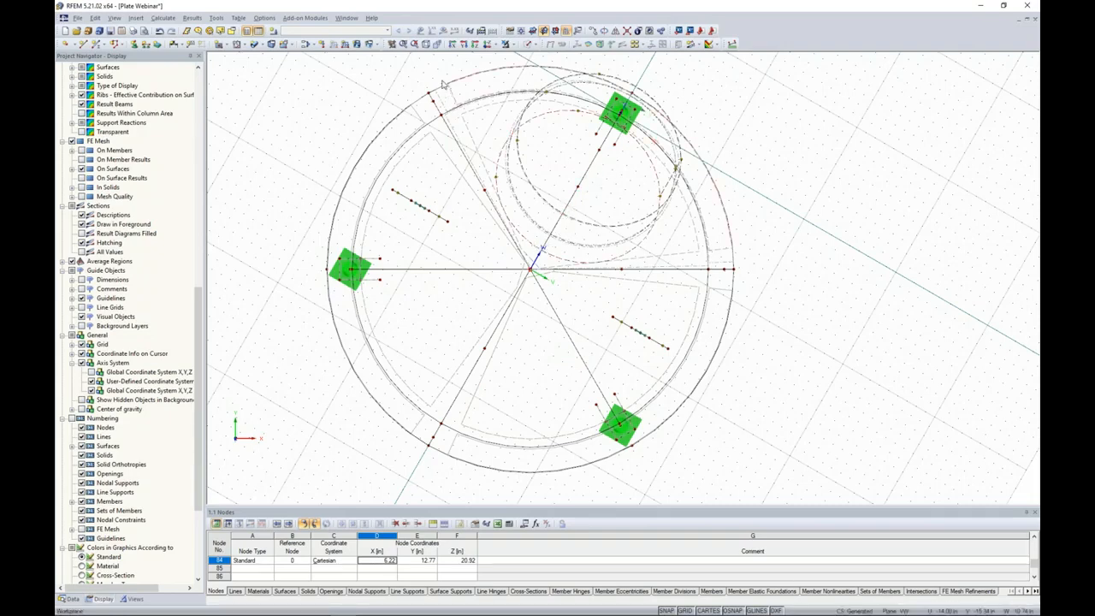
pyautogui.click(425, 47)
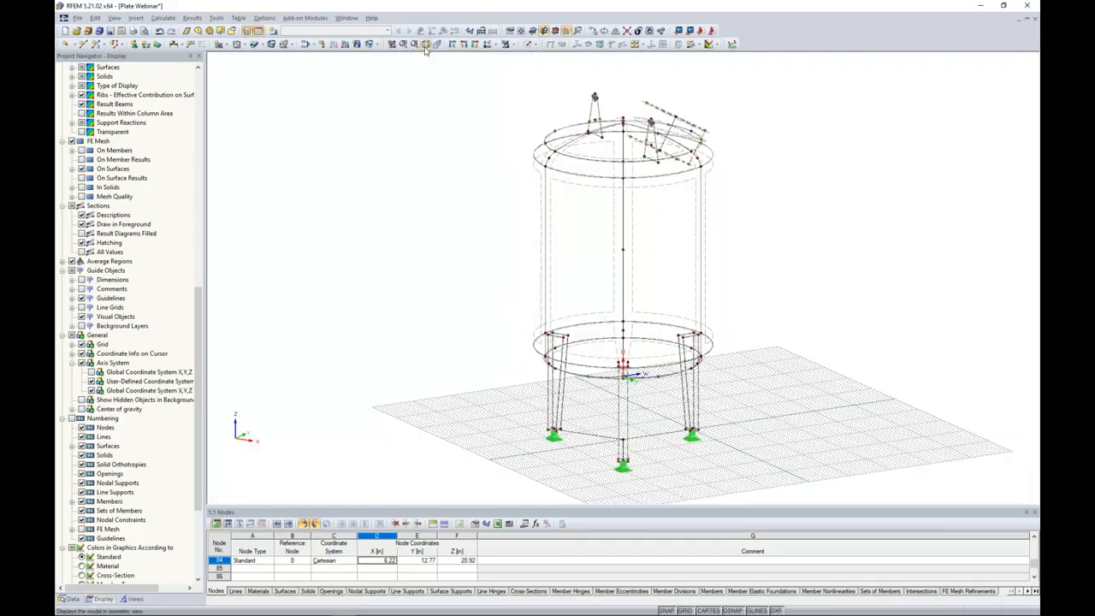
pyautogui.moveTo(507, 348); pyautogui.dragTo(467, 260, button='middle')
pyautogui.keyDown('ctrl'); pyautogui.moveTo(597, 346); pyautogui.dragTo(548, 390, button='middle'); pyautogui.keyUp('ctrl')
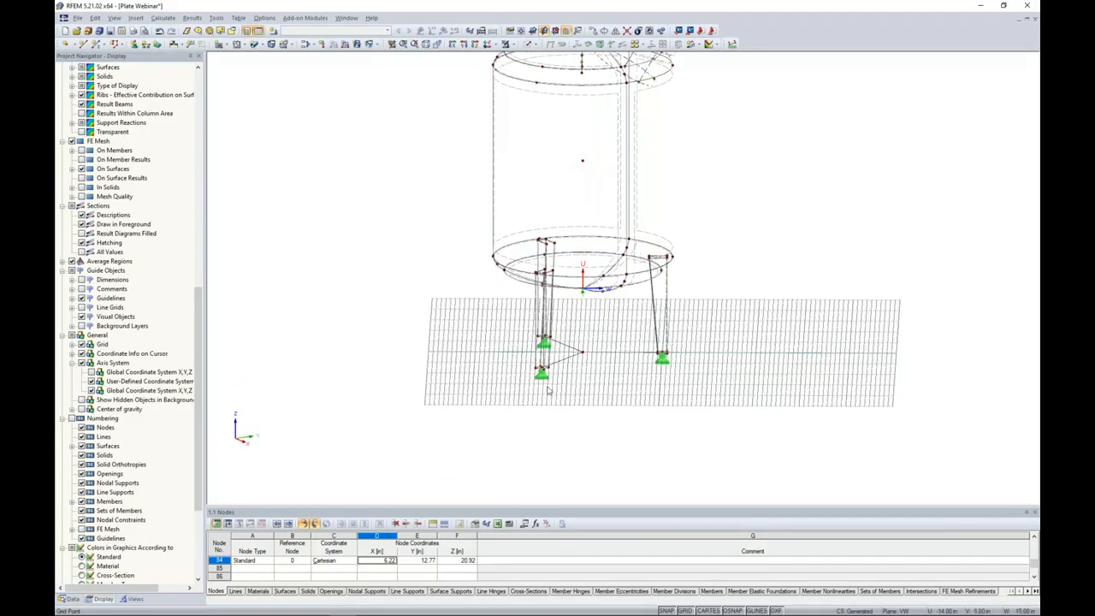
# Create a new nodal support type with a user-defined axis system for the front copied leg's base at node 90.
pyautogui.scroll(8, 548, 389)
pyautogui.doubleClick(456, 353)
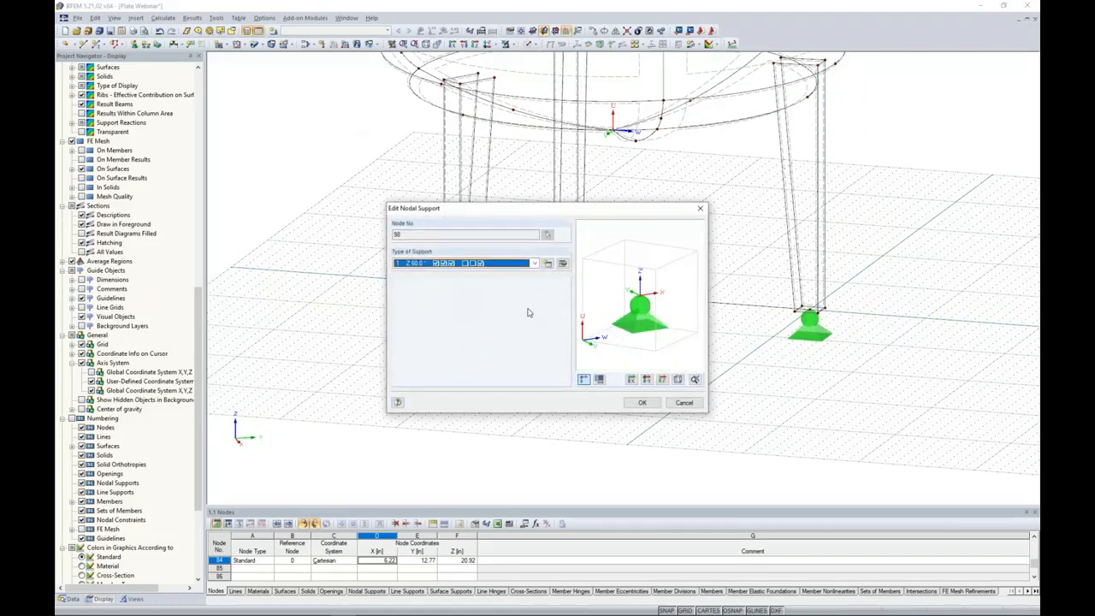
pyautogui.click(547, 265)
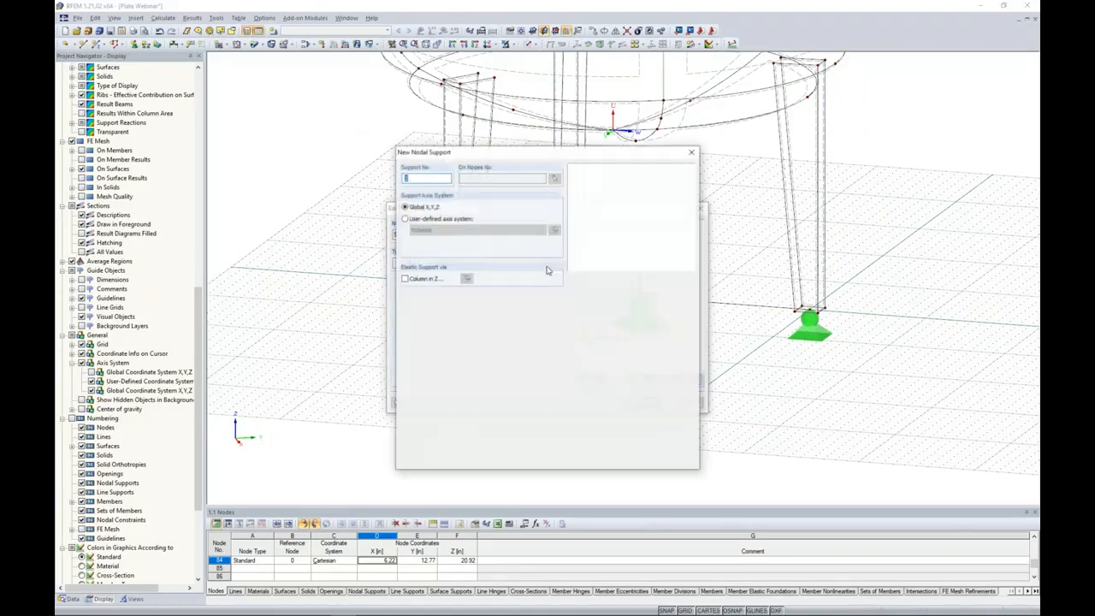
pyautogui.click(405, 219)
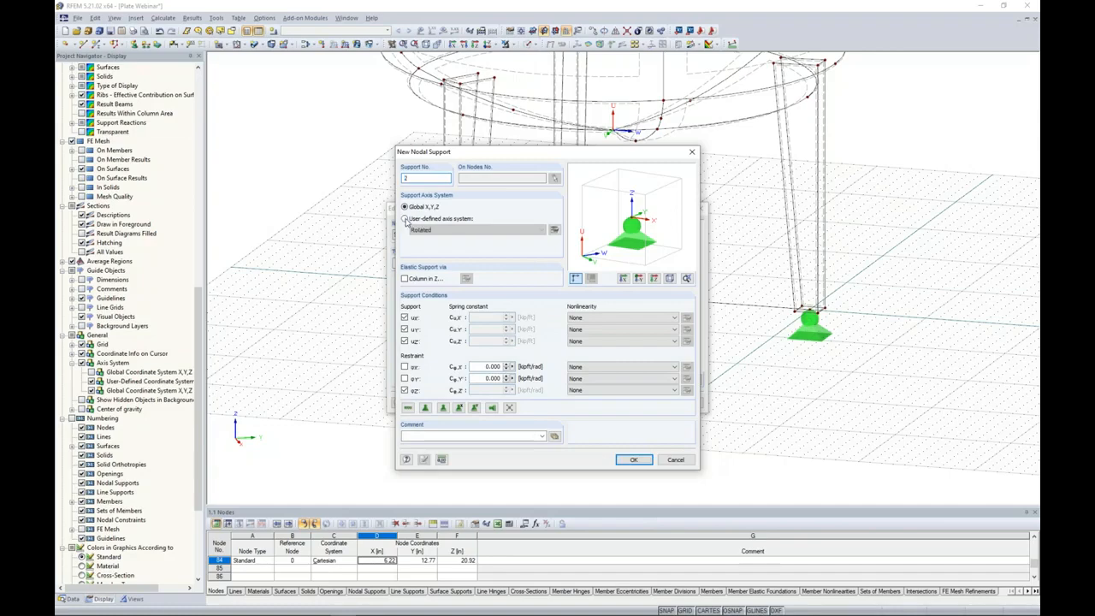
# Make the support's axis system the same as line 73 and apply the new support type to the leg base.
pyautogui.click(554, 231)
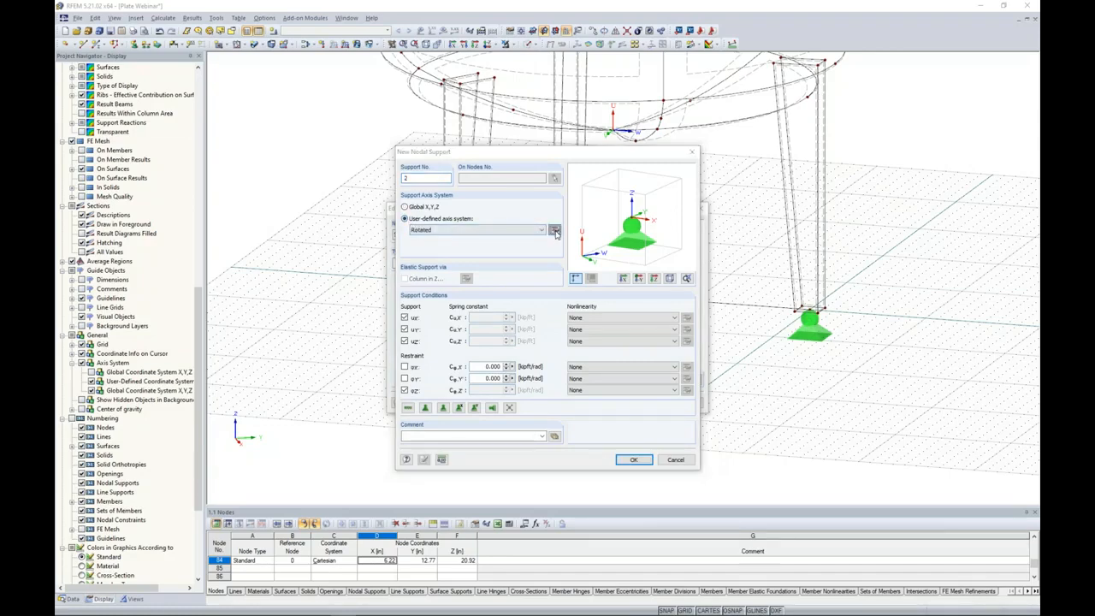
pyautogui.click(371, 440)
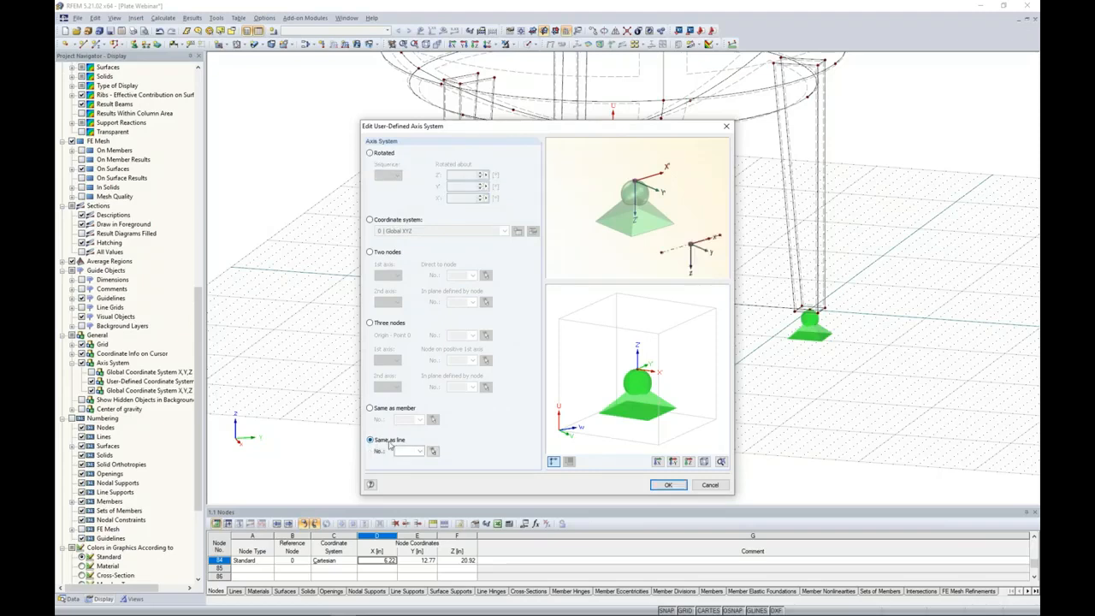
pyautogui.click(433, 451)
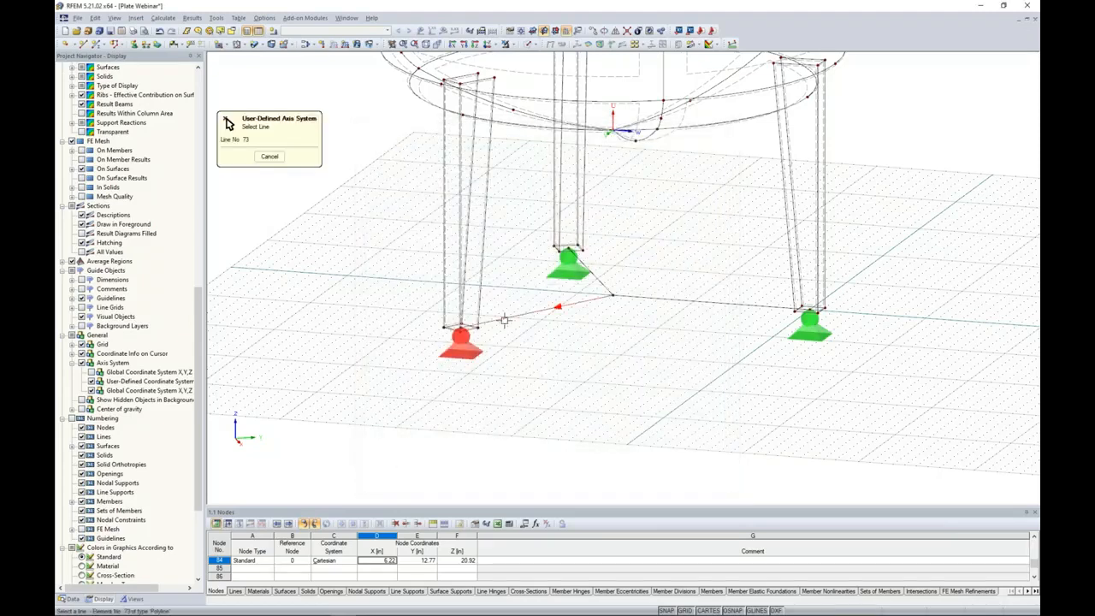
pyautogui.click(504, 320)
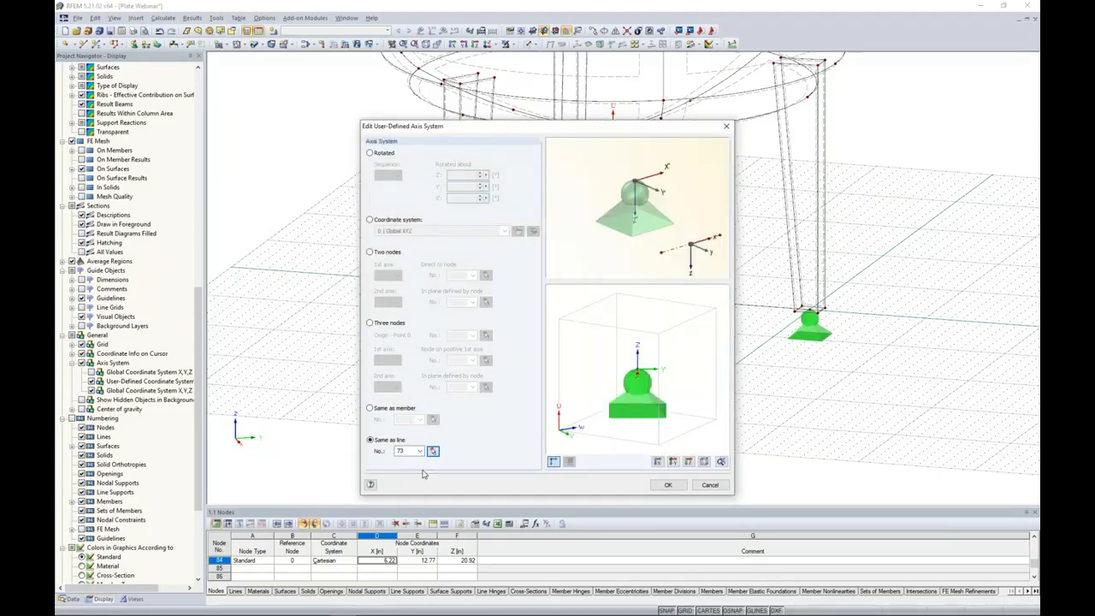
pyautogui.click(664, 485)
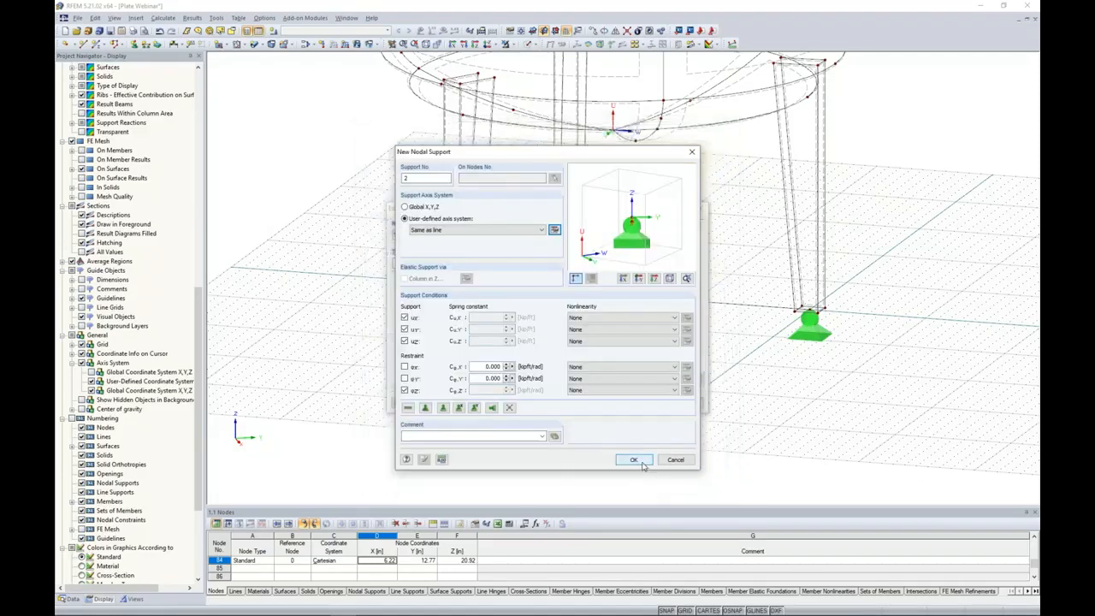
pyautogui.click(642, 462)
pyautogui.click(642, 403)
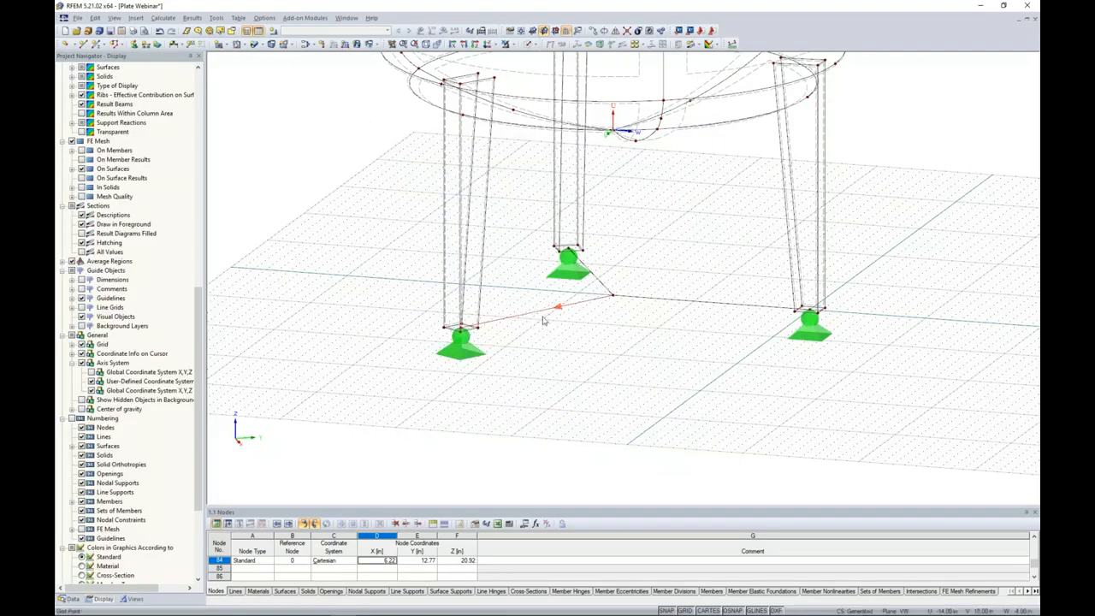
# Create a new nodal support type with a user-defined axis system for the rear leg's base at node 87.
pyautogui.click(570, 260)
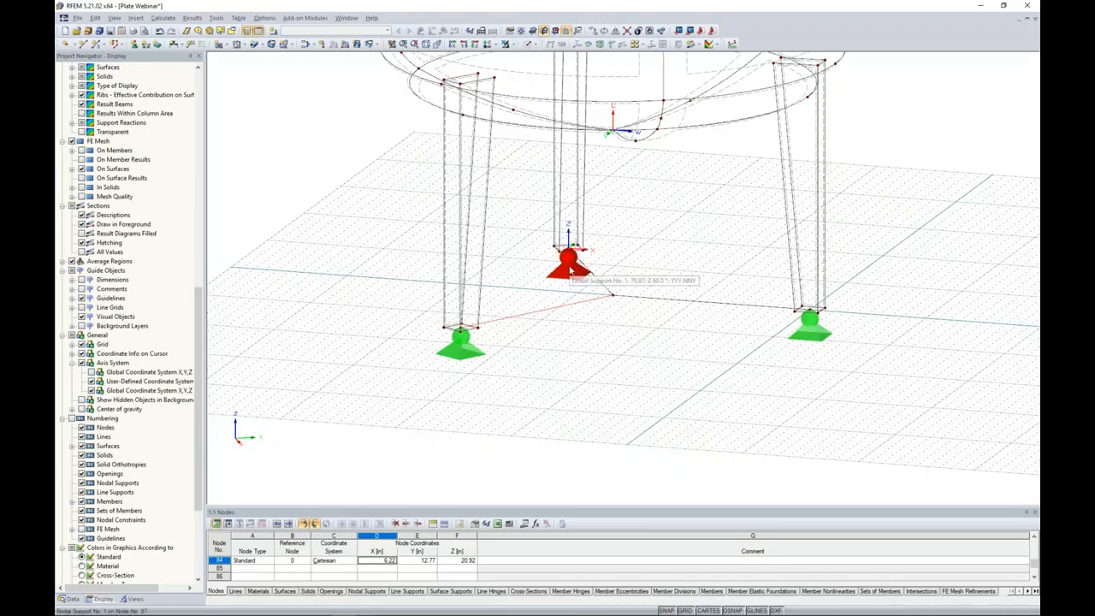
pyautogui.doubleClick(570, 260)
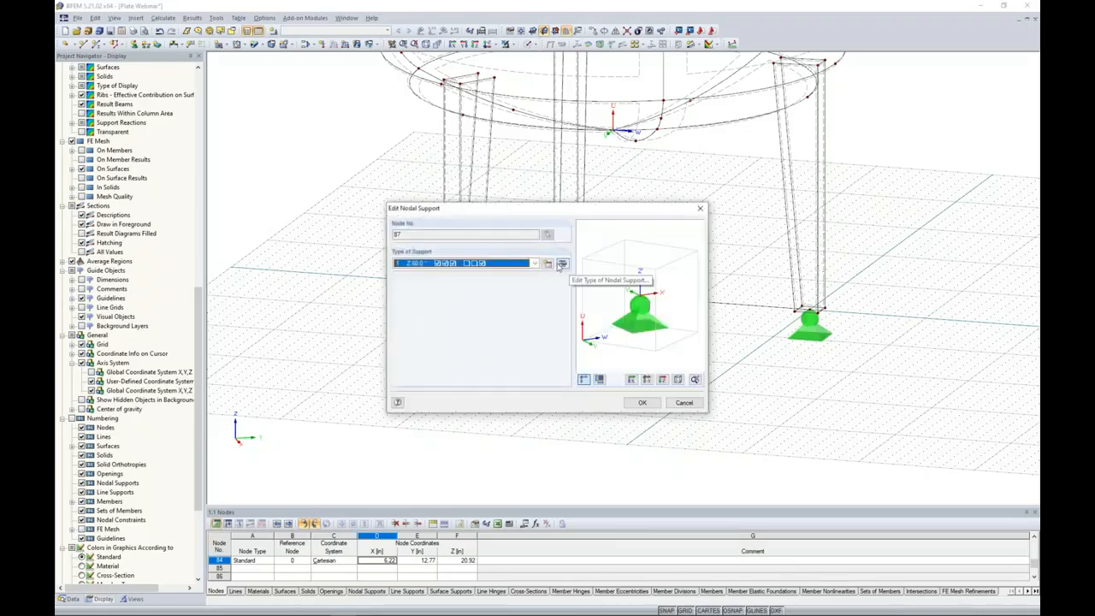
pyautogui.click(547, 263)
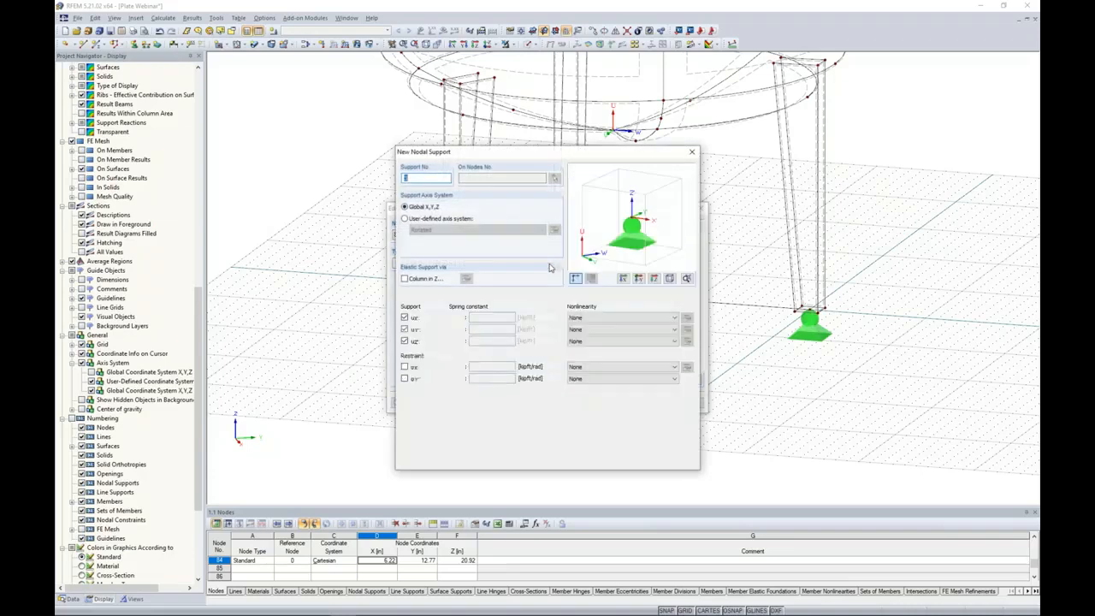
pyautogui.click(404, 219)
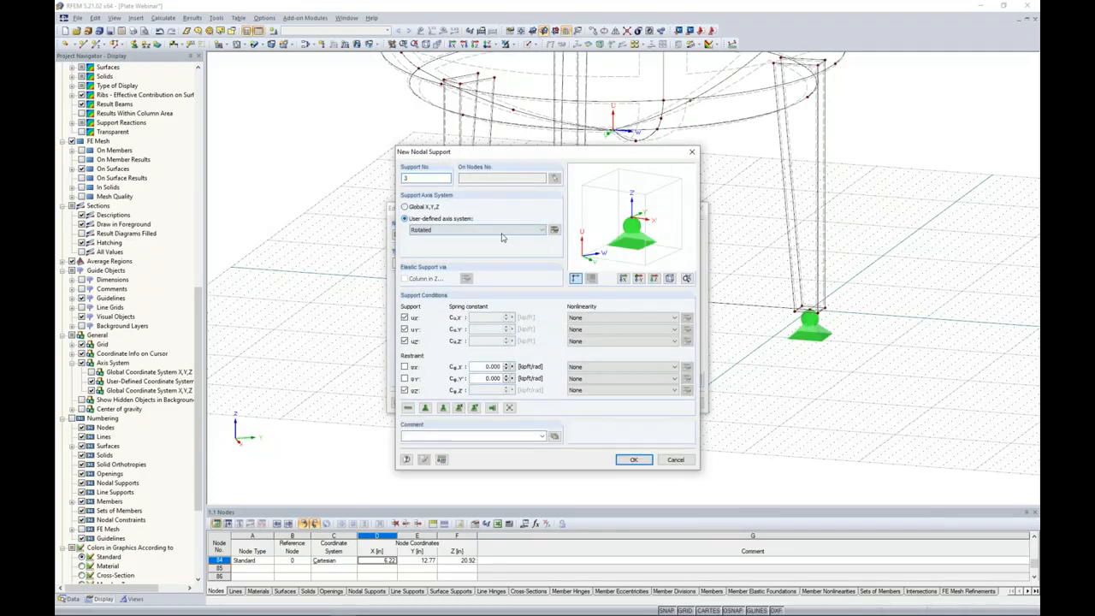
# Make the new support's axis system the same as line 58 and apply the support type to the rear leg base.
pyautogui.click(553, 231)
pyautogui.click(371, 440)
pyautogui.click(433, 451)
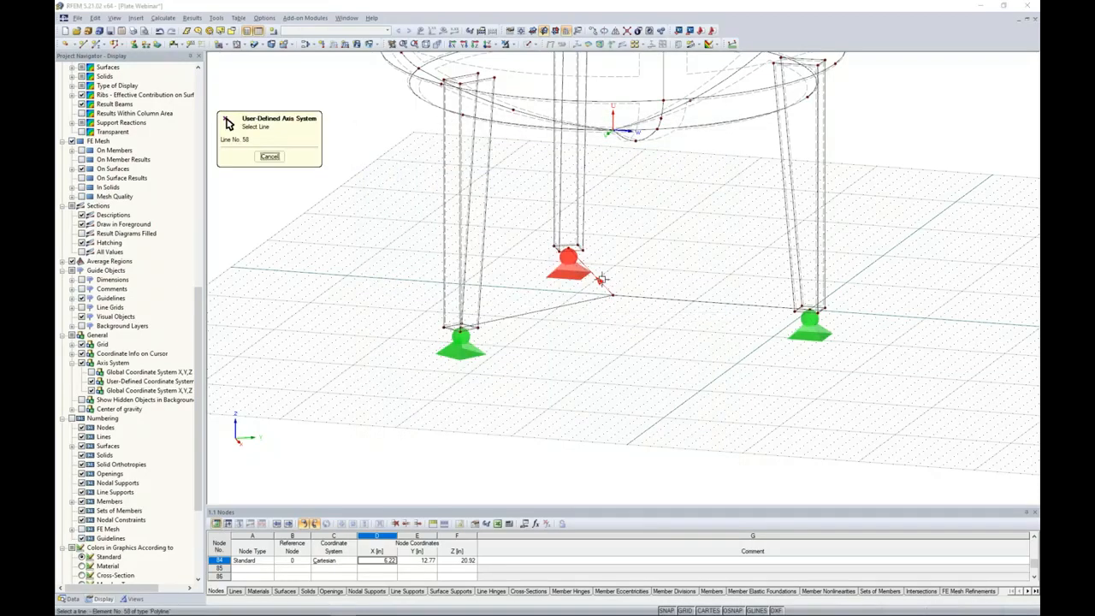
pyautogui.click(601, 278)
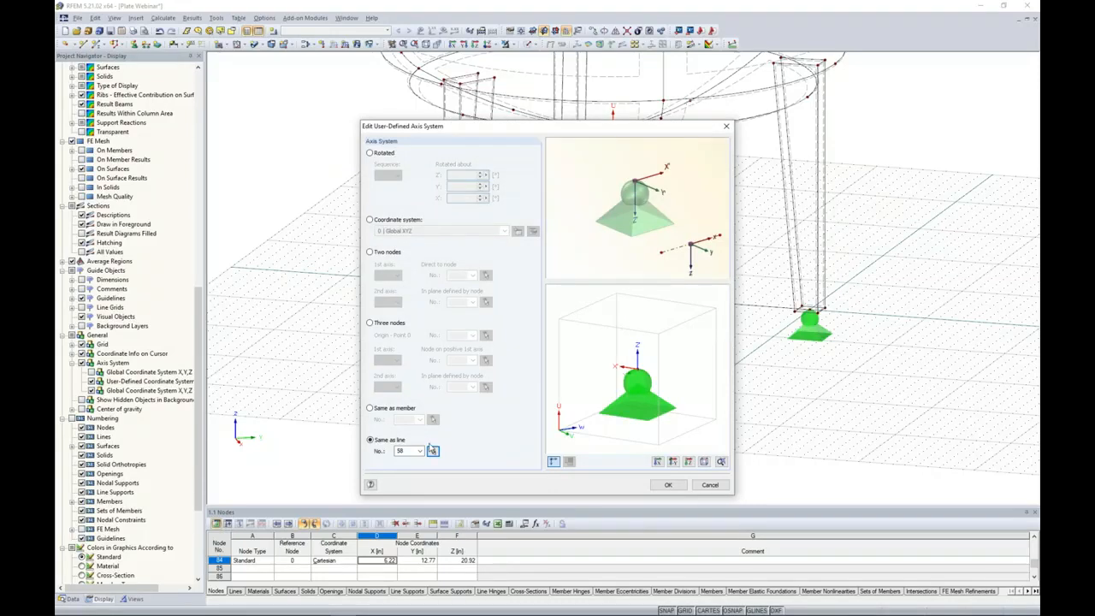
pyautogui.click(668, 485)
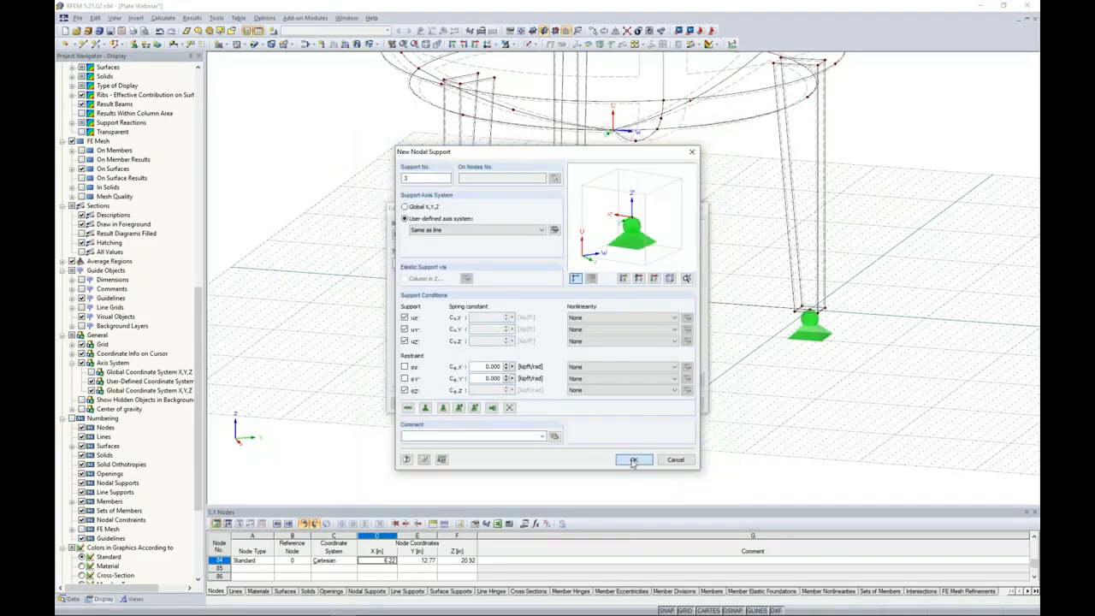
pyautogui.click(633, 462)
pyautogui.click(641, 402)
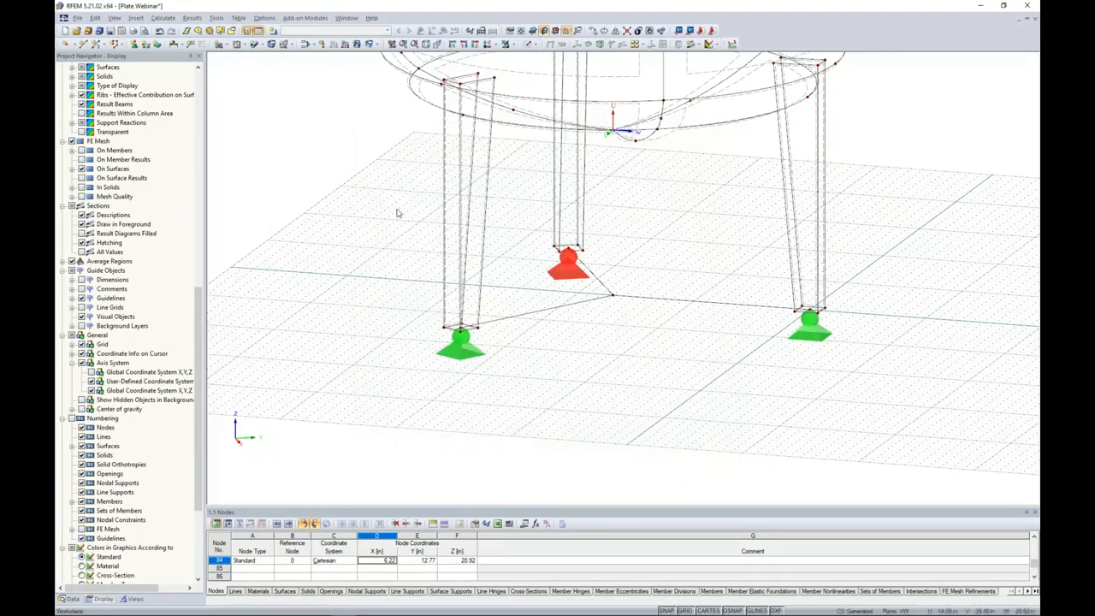
# Check that all three leg supports are radially aligned, using a top view and an isometric view.
pyautogui.click(487, 46)
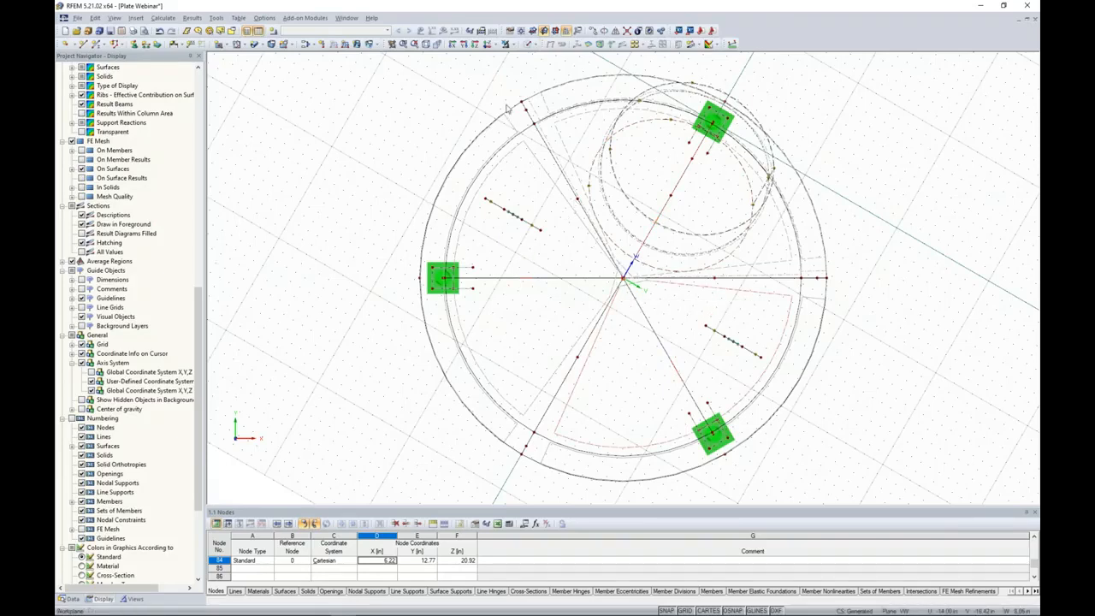
pyautogui.click(426, 45)
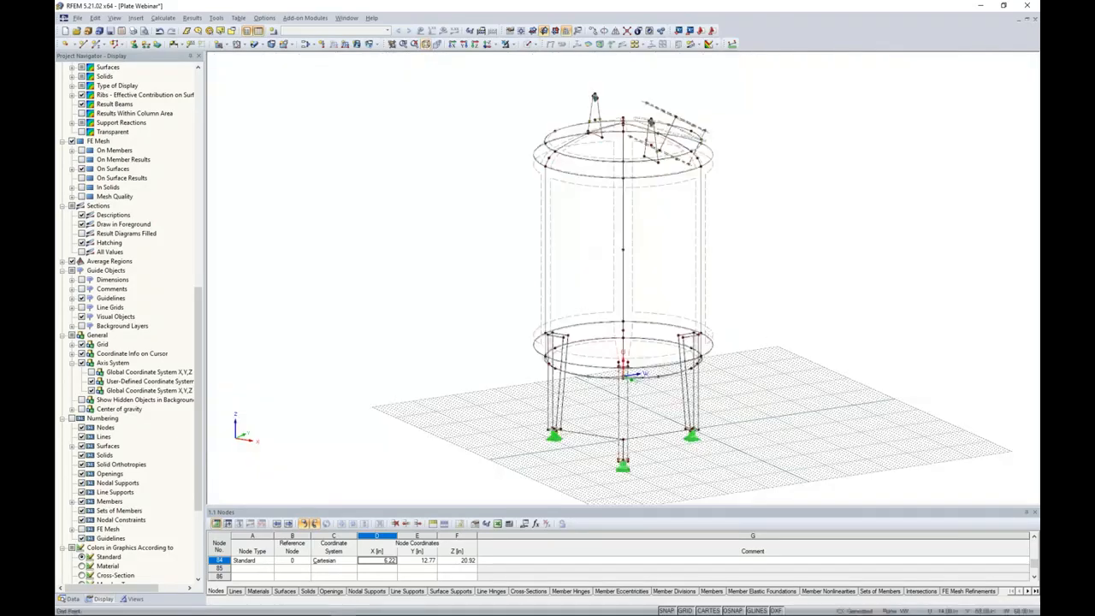
pyautogui.scroll(5, 714, 298)
pyautogui.keyDown('ctrl'); pyautogui.moveTo(714, 299); pyautogui.dragTo(666, 310, button='middle'); pyautogui.keyUp('ctrl')
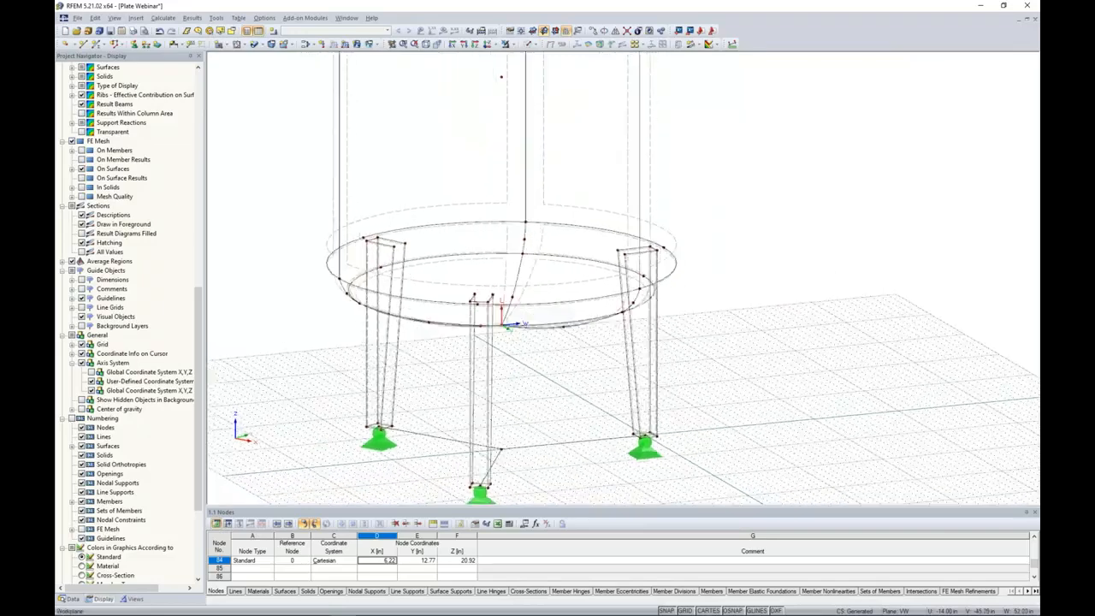
pyautogui.scroll(-1, 666, 310)
# Display the model as solid transparent and create intersections between all surfaces of the vessel's lower part and the three legs.
pyautogui.click(534, 45)
pyautogui.click(569, 66)
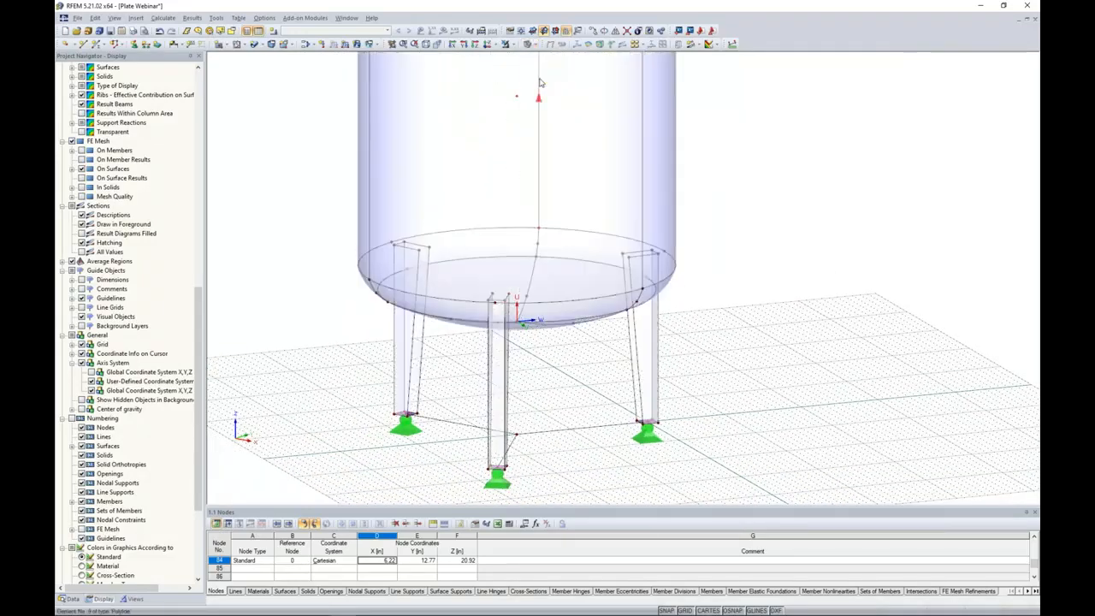
pyautogui.keyDown('ctrl'); pyautogui.moveTo(609, 233); pyautogui.dragTo(631, 291, button='middle'); pyautogui.keyUp('ctrl')
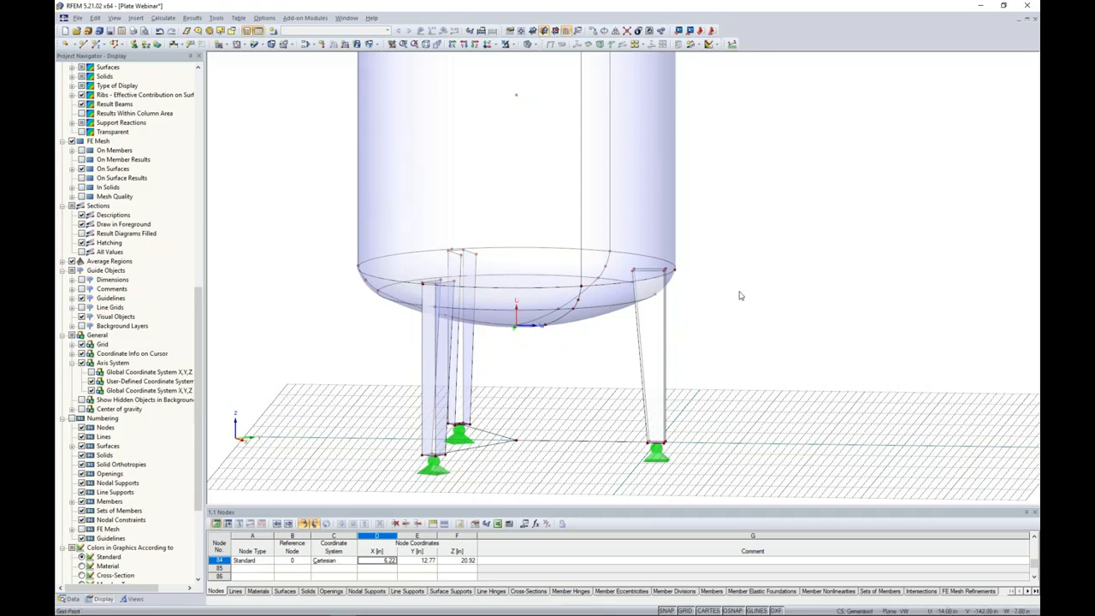
pyautogui.keyDown('ctrl'); pyautogui.moveTo(741, 303); pyautogui.dragTo(739, 342, button='middle'); pyautogui.keyUp('ctrl')
pyautogui.moveTo(734, 358); pyautogui.dragTo(311, 245)
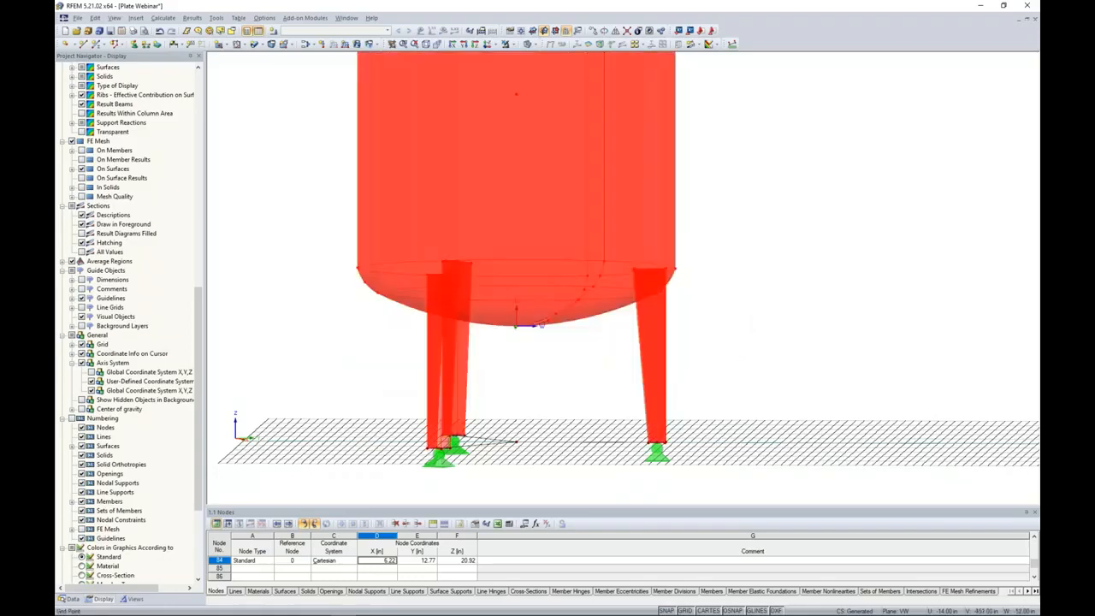
pyautogui.rightClick(447, 289)
pyautogui.moveTo(461, 291)
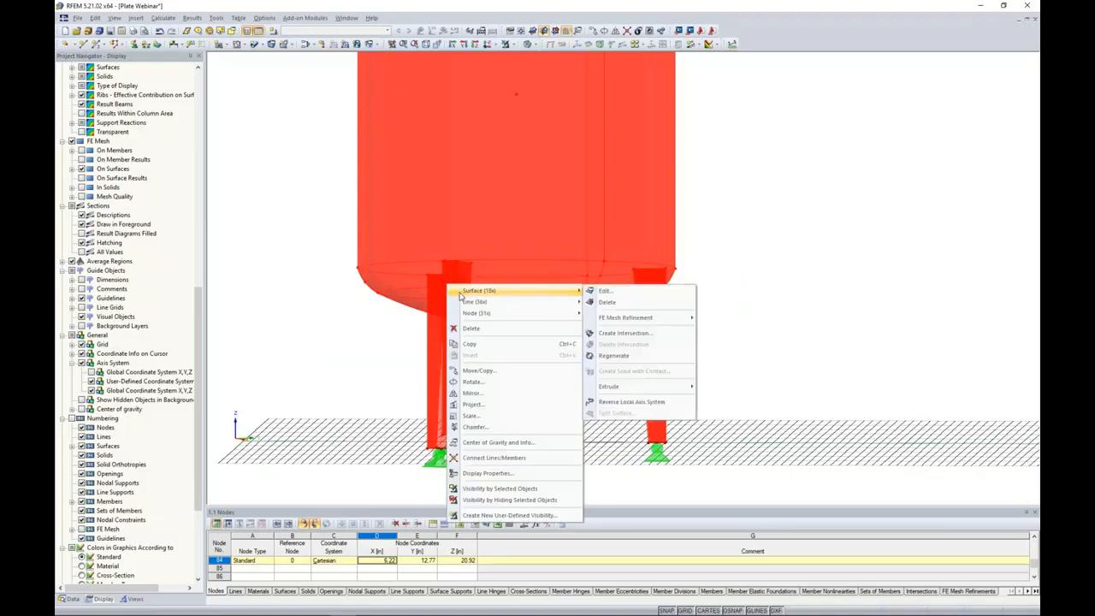
pyautogui.click(622, 334)
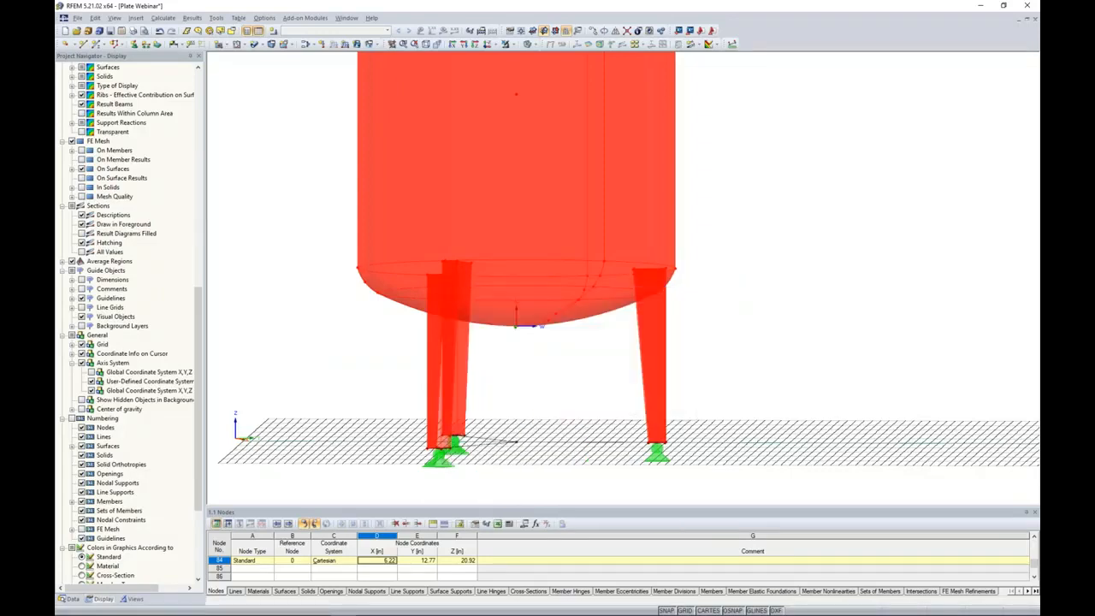
pyautogui.click(600, 361)
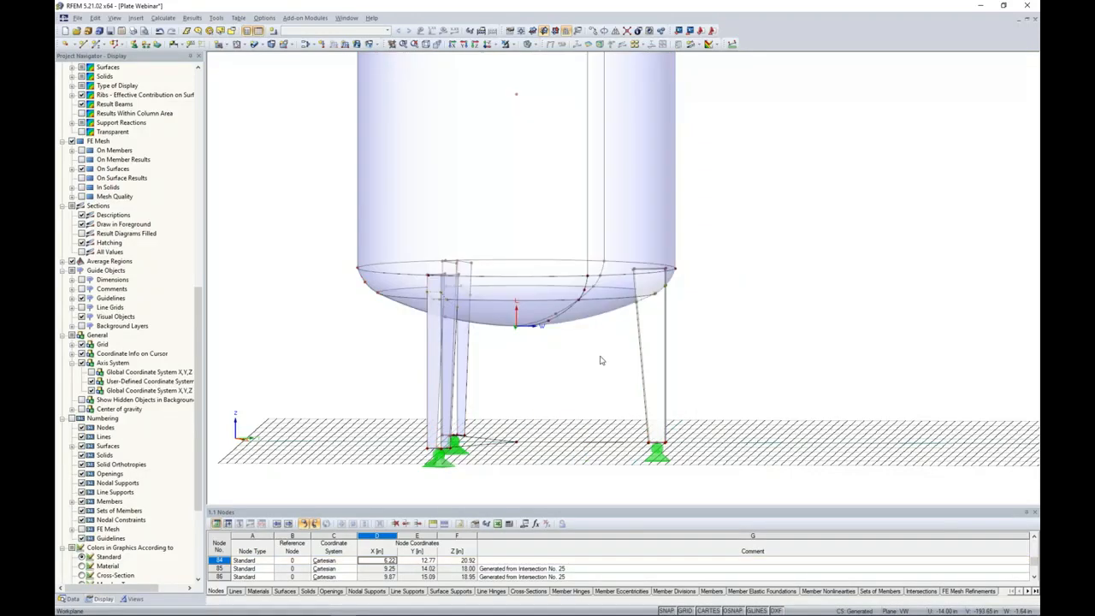
# Inspect the intersection lines where a leg meets the vessel bottom and switch the model to wireframe display.
pyautogui.scroll(1, 586, 359)
pyautogui.scroll(3, 427, 306)
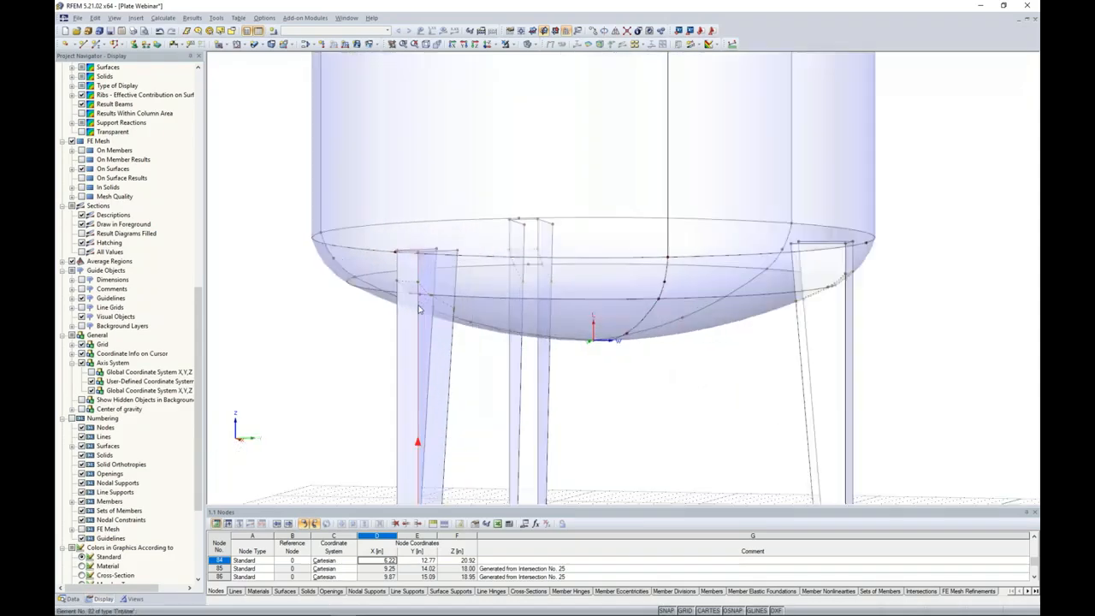
pyautogui.scroll(1, 427, 307)
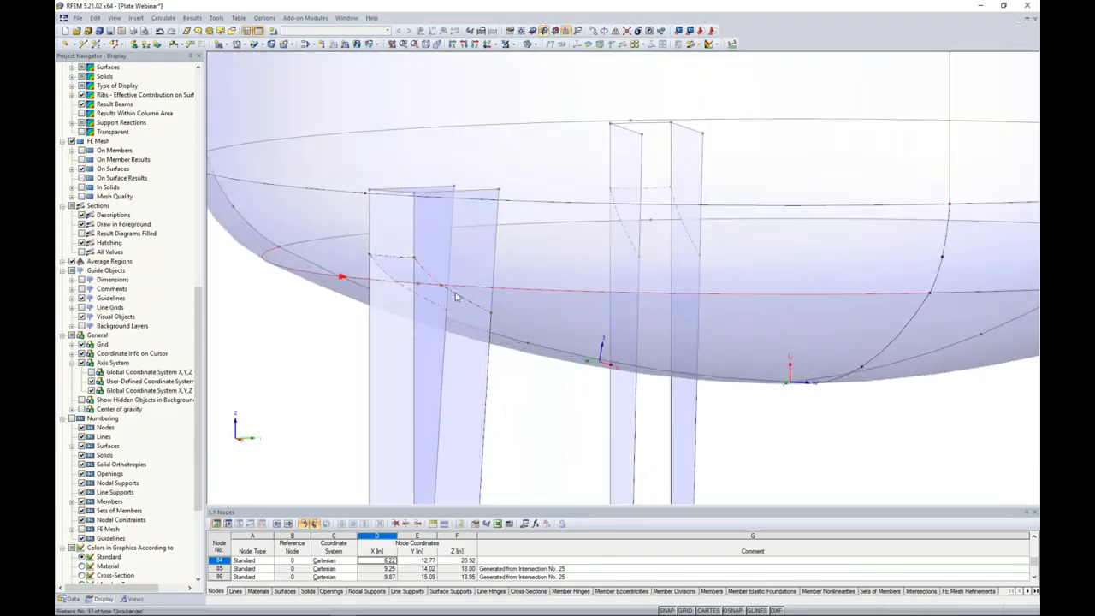
pyautogui.click(387, 278)
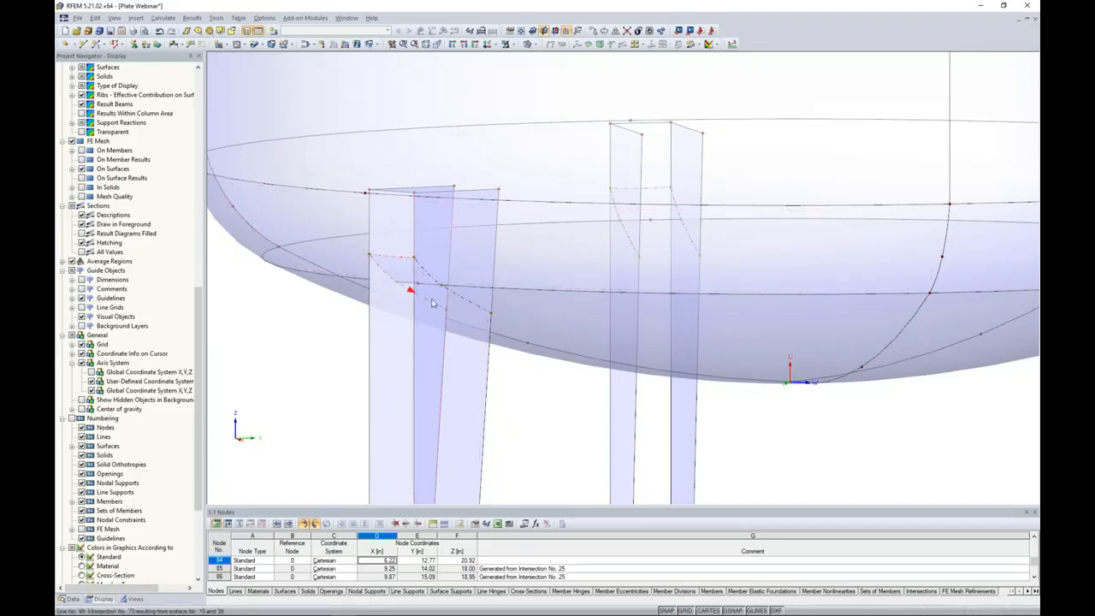
pyautogui.click(528, 44)
pyautogui.click(535, 58)
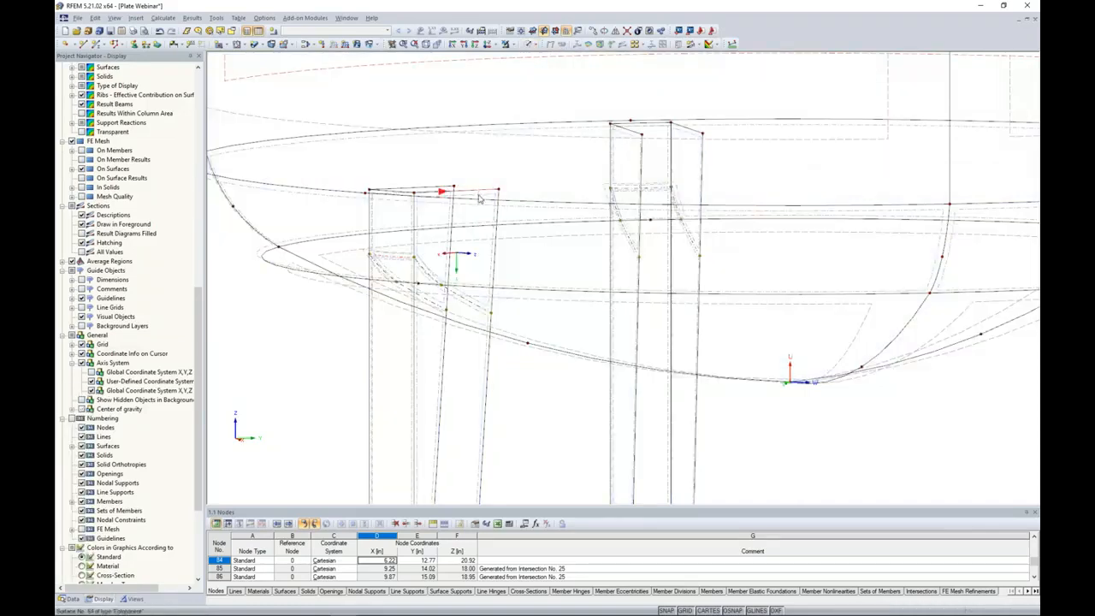
# Select the leg surface components above the intersection lines inside the vessel on all three legs and remove them from the model.
pyautogui.scroll(4, 377, 210)
pyautogui.moveTo(381, 213)
pyautogui.keyDown('ctrl'); pyautogui.mouseDown(button='middle')
pyautogui.moveTo(396, 248)
pyautogui.moveTo(392, 224)
pyautogui.mouseUp(button='middle'); pyautogui.keyUp('ctrl')
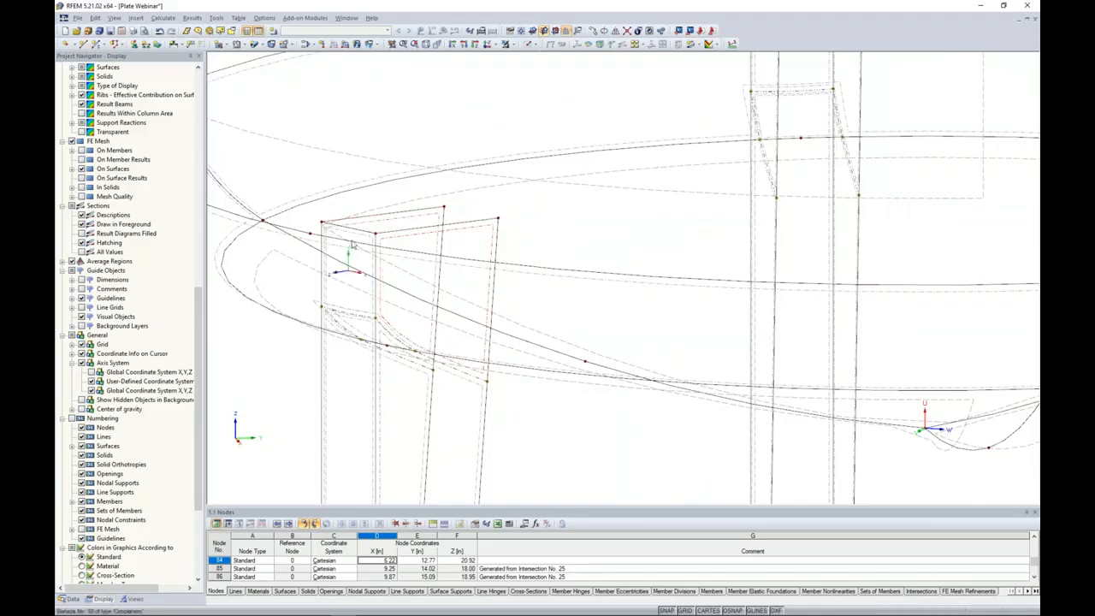
pyautogui.keyDown('ctrl'); pyautogui.moveTo(630, 190); pyautogui.dragTo(421, 288, button='middle'); pyautogui.keyUp('ctrl')
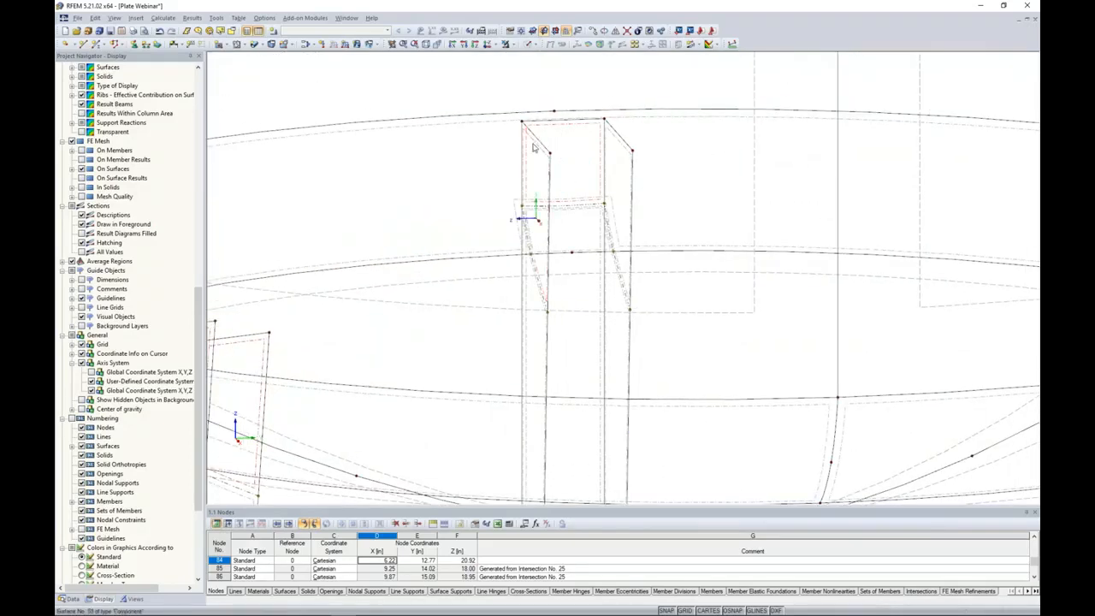
pyautogui.keyDown('ctrl'); pyautogui.moveTo(647, 180); pyautogui.dragTo(735, 248, button='middle'); pyautogui.keyUp('ctrl')
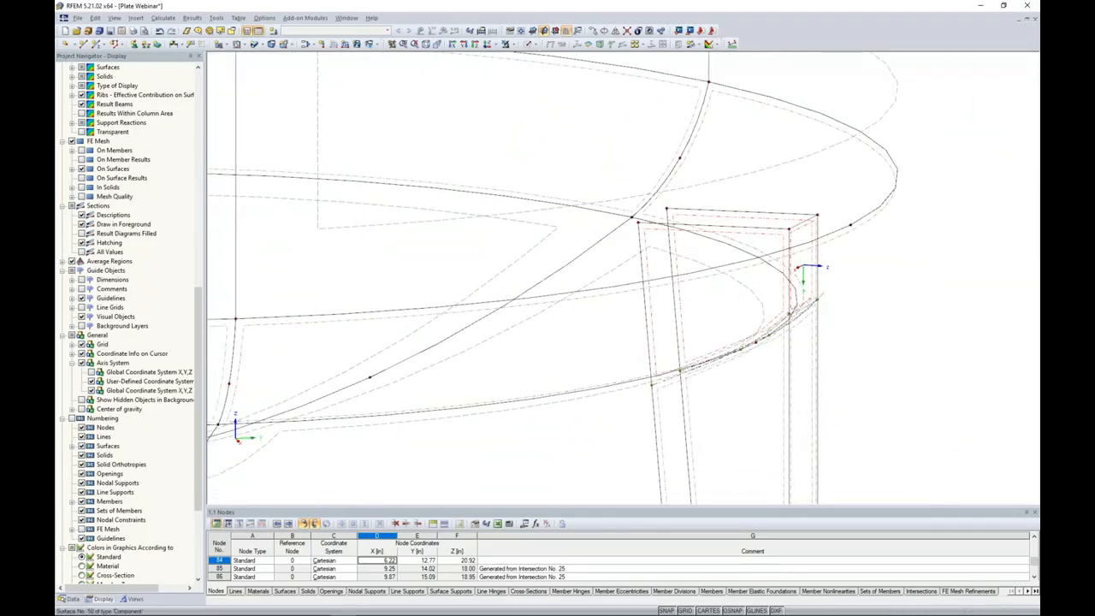
pyautogui.rightClick(799, 232)
pyautogui.click(845, 253)
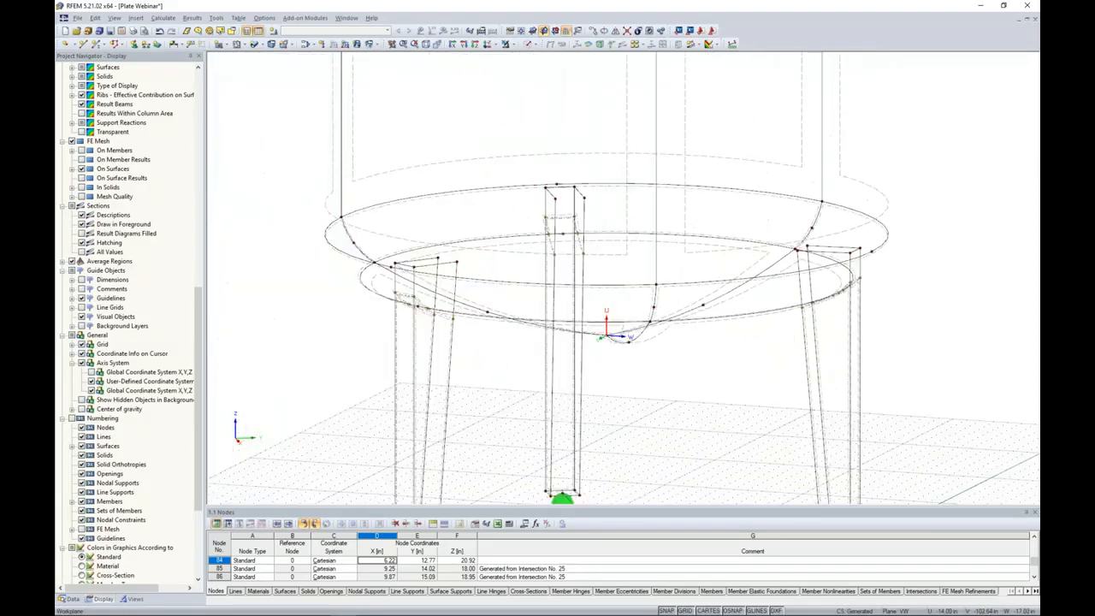
# Switch the model back to solid transparent display and view the trimmed legs at the vessel bottom.
pyautogui.click(530, 44)
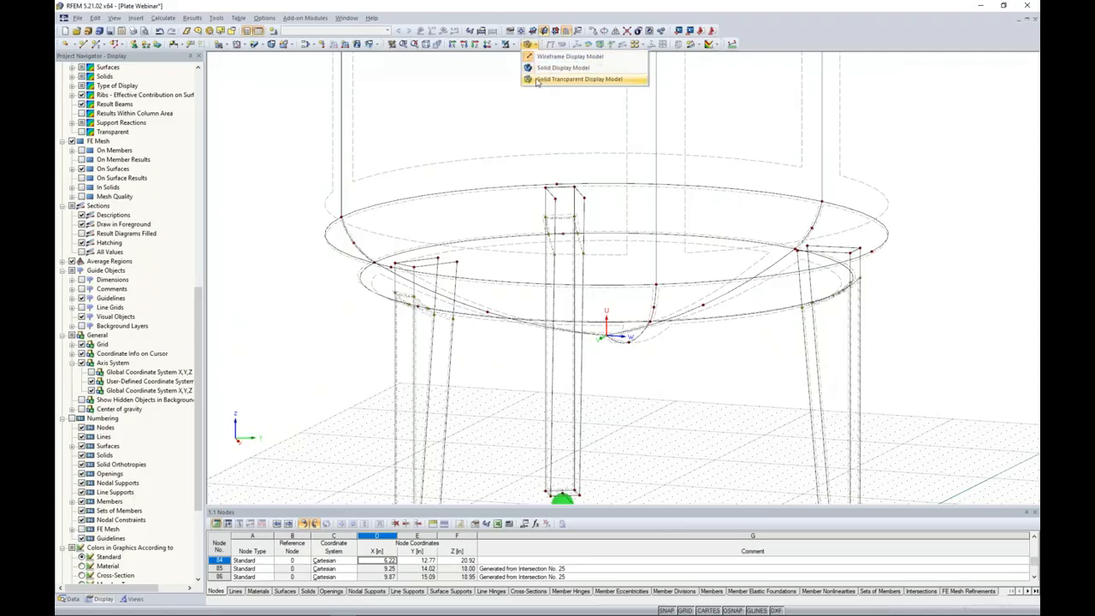
pyautogui.click(579, 79)
pyautogui.scroll(-2, 747, 351)
pyautogui.keyDown('ctrl'); pyautogui.moveTo(715, 344); pyautogui.dragTo(743, 324, button='middle'); pyautogui.keyUp('ctrl')
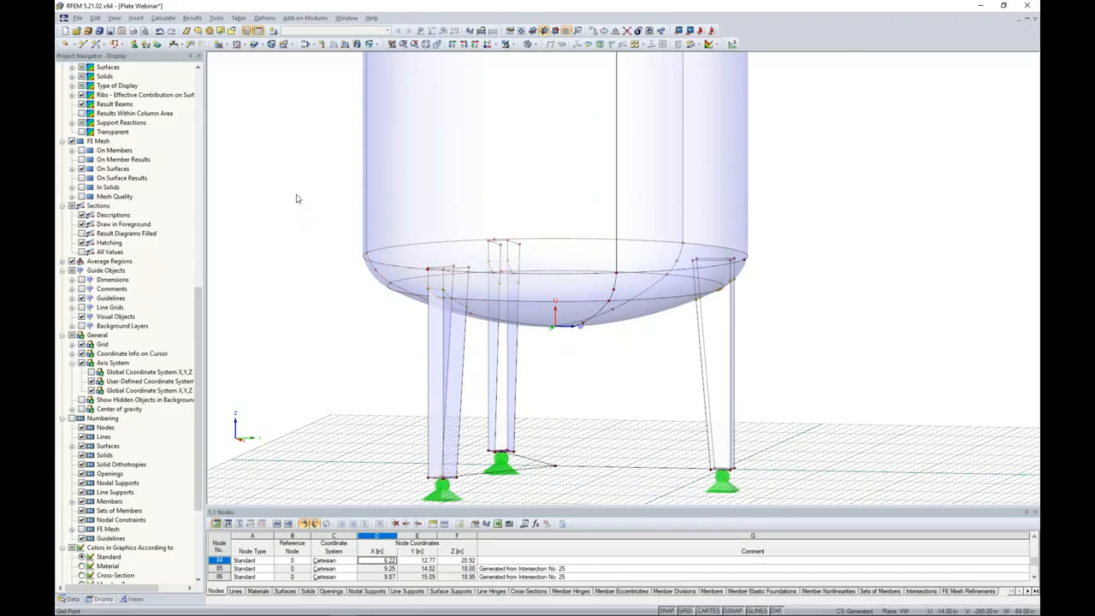
# Turn off the work plane grid for a clear view of the whole vessel.
pyautogui.scroll(-3, 297, 198)
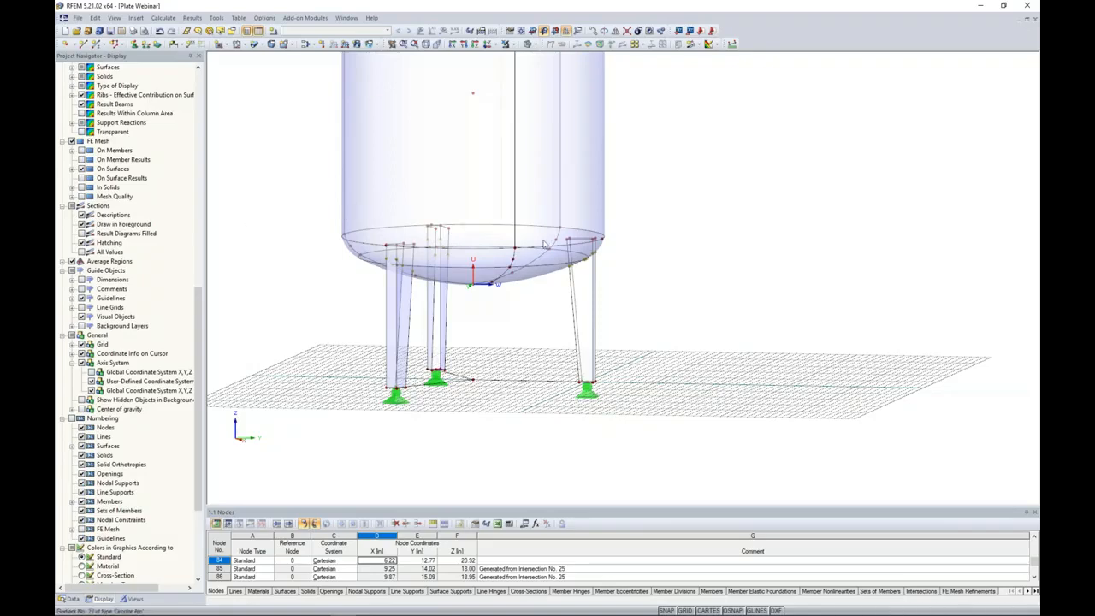
pyautogui.keyDown('ctrl'); pyautogui.moveTo(674, 265); pyautogui.dragTo(613, 321, button='middle'); pyautogui.keyUp('ctrl')
pyautogui.scroll(-2, 612, 321)
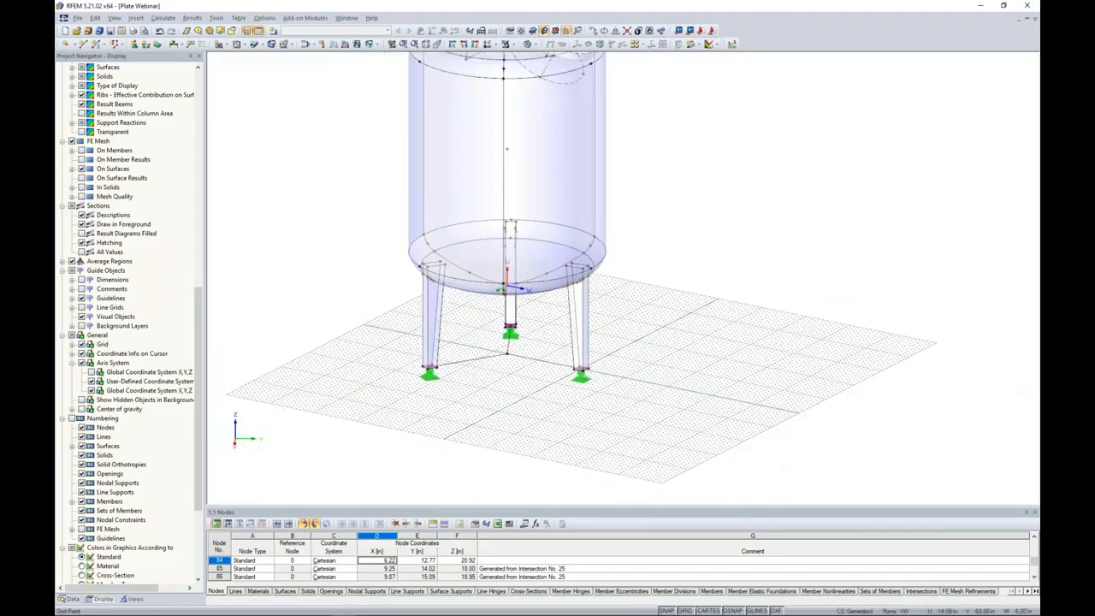
pyautogui.moveTo(654, 265); pyautogui.dragTo(671, 346, button='middle')
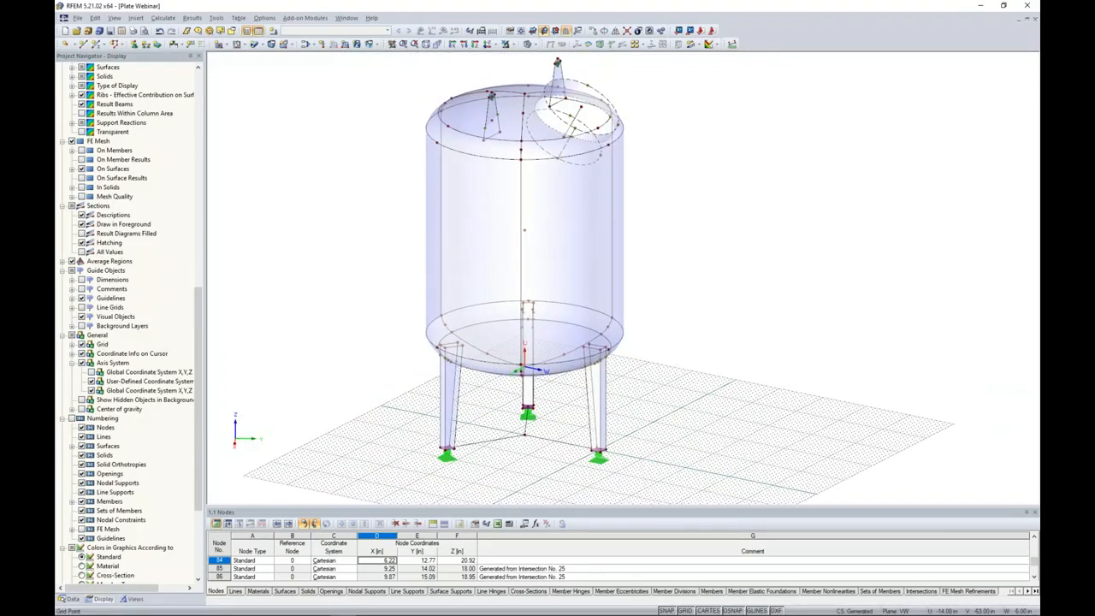
pyautogui.keyDown('ctrl'); pyautogui.moveTo(670, 347); pyautogui.dragTo(653, 248, button='middle'); pyautogui.keyUp('ctrl')
pyautogui.scroll(-1, 652, 248)
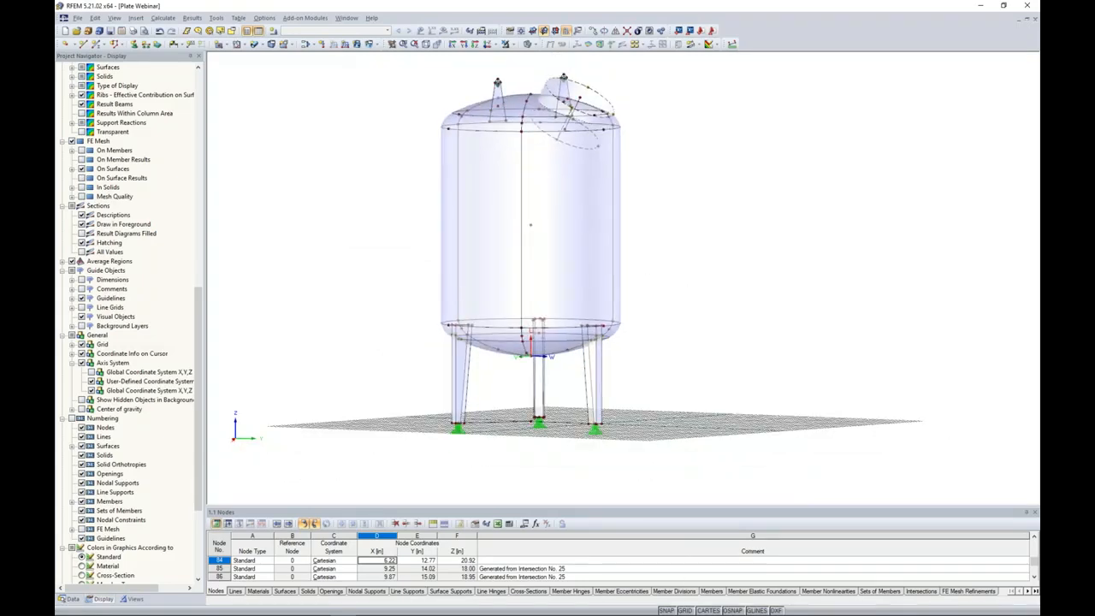
pyautogui.click(685, 610)
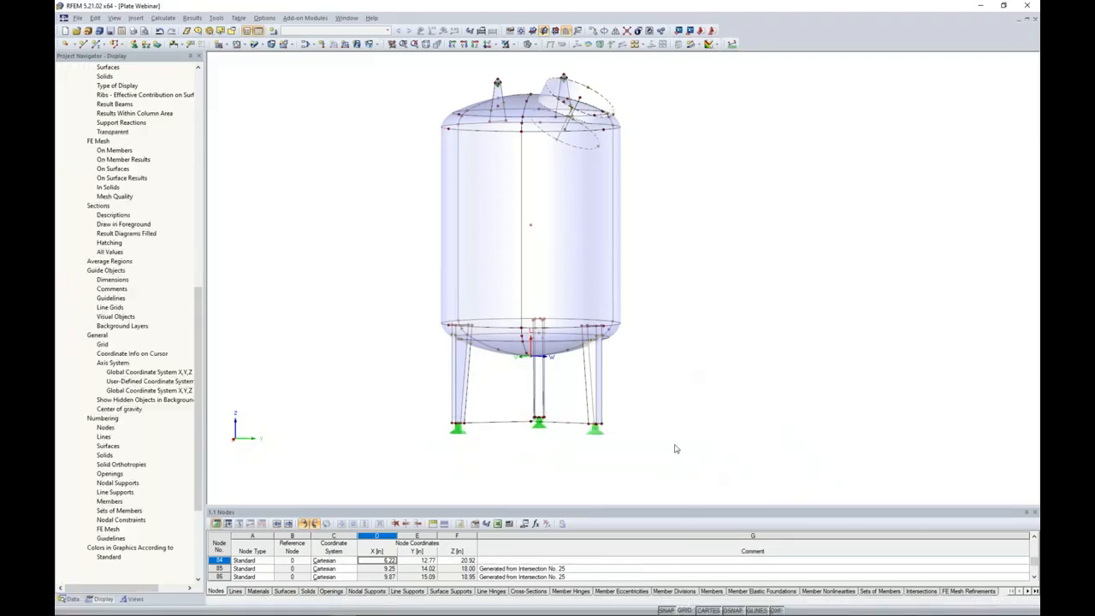
pyautogui.keyDown('ctrl'); pyautogui.moveTo(721, 245); pyautogui.dragTo(669, 337, button='middle'); pyautogui.keyUp('ctrl')
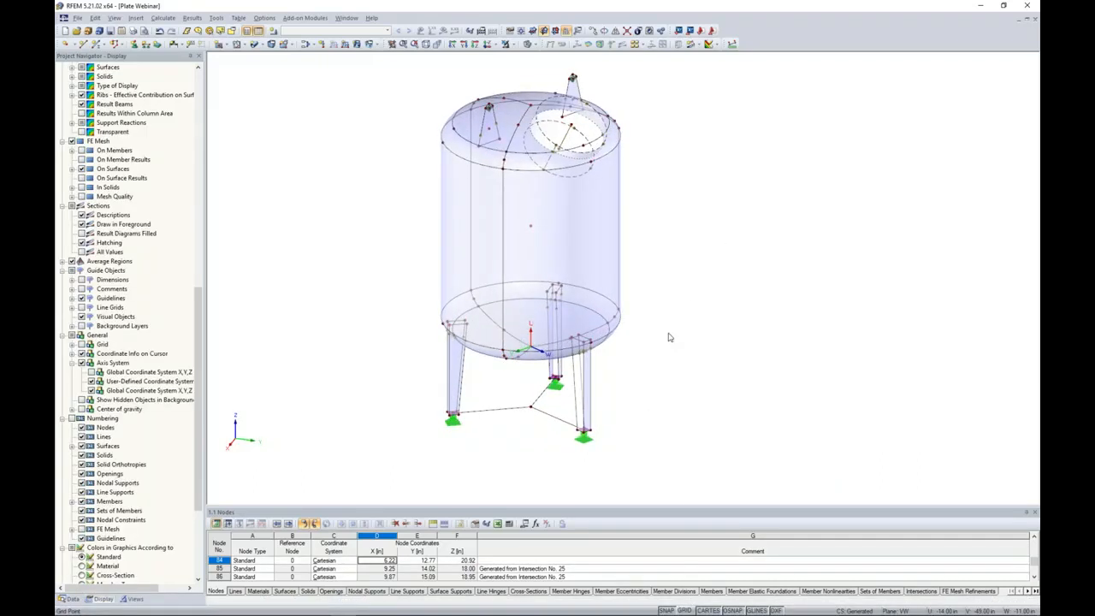
# Generate the FE mesh for the whole vessel, keeping the target length of finite elements at 12.00 in.
pyautogui.click(69, 599)
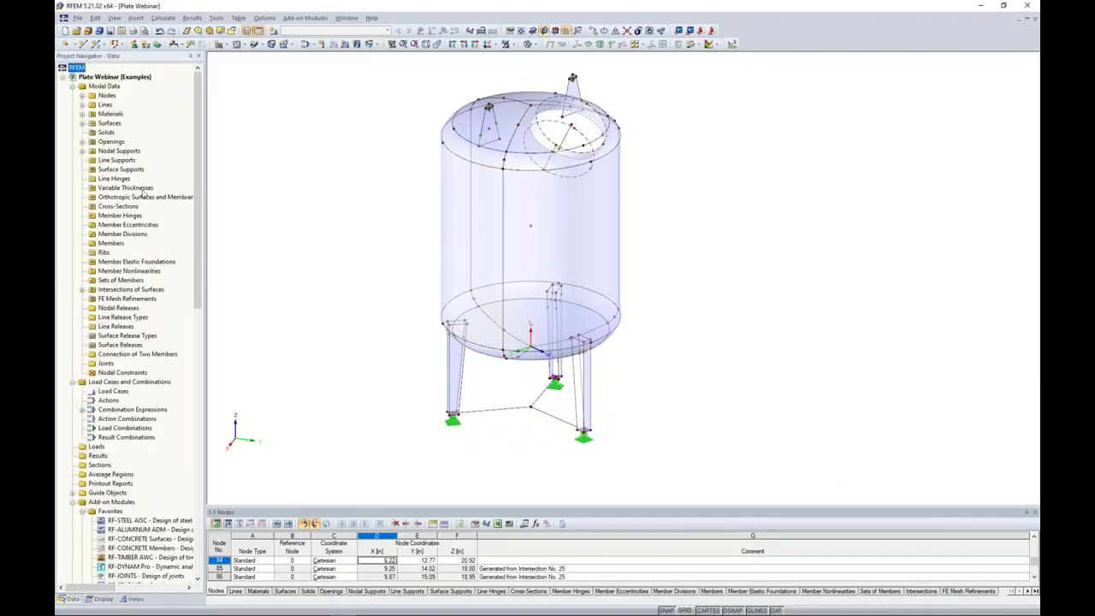
pyautogui.click(164, 19)
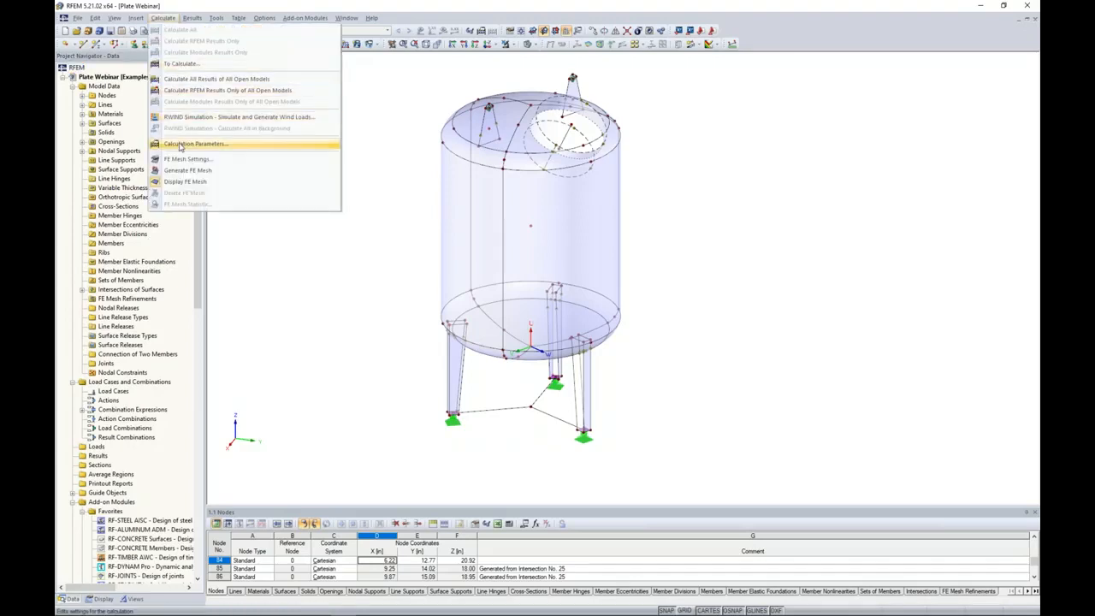
pyautogui.click(182, 159)
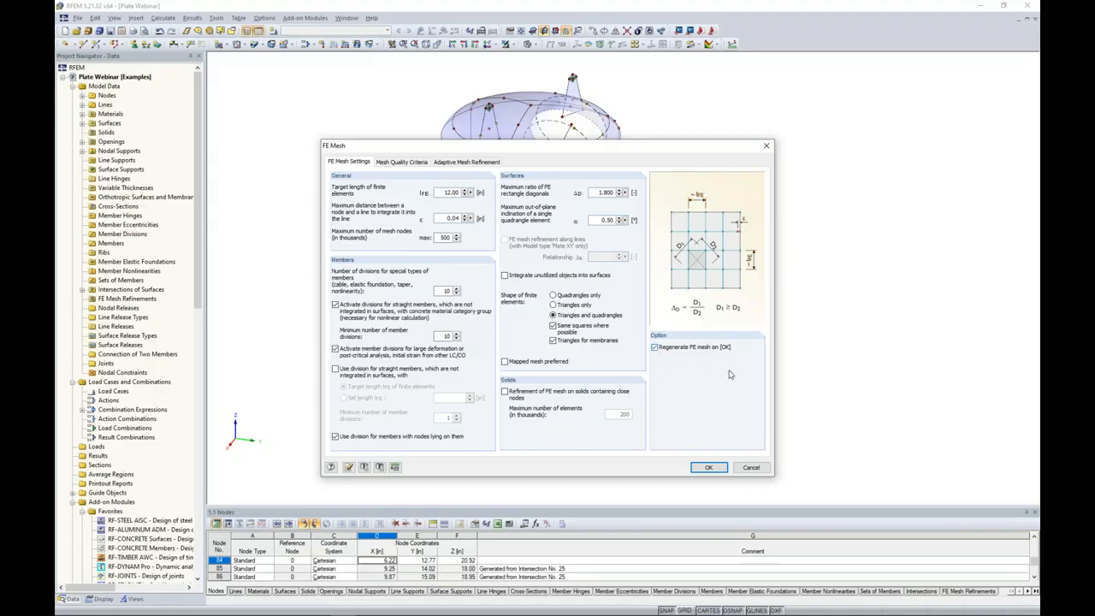
pyautogui.click(707, 467)
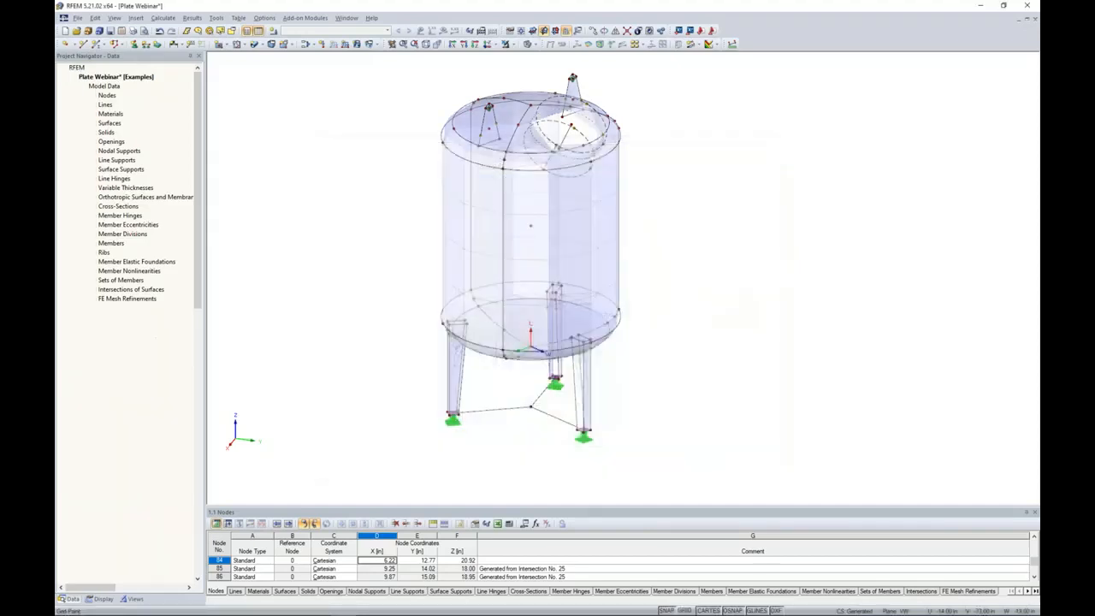
pyautogui.keyDown('ctrl'); pyautogui.moveTo(695, 371); pyautogui.dragTo(603, 248, button='middle'); pyautogui.keyUp('ctrl')
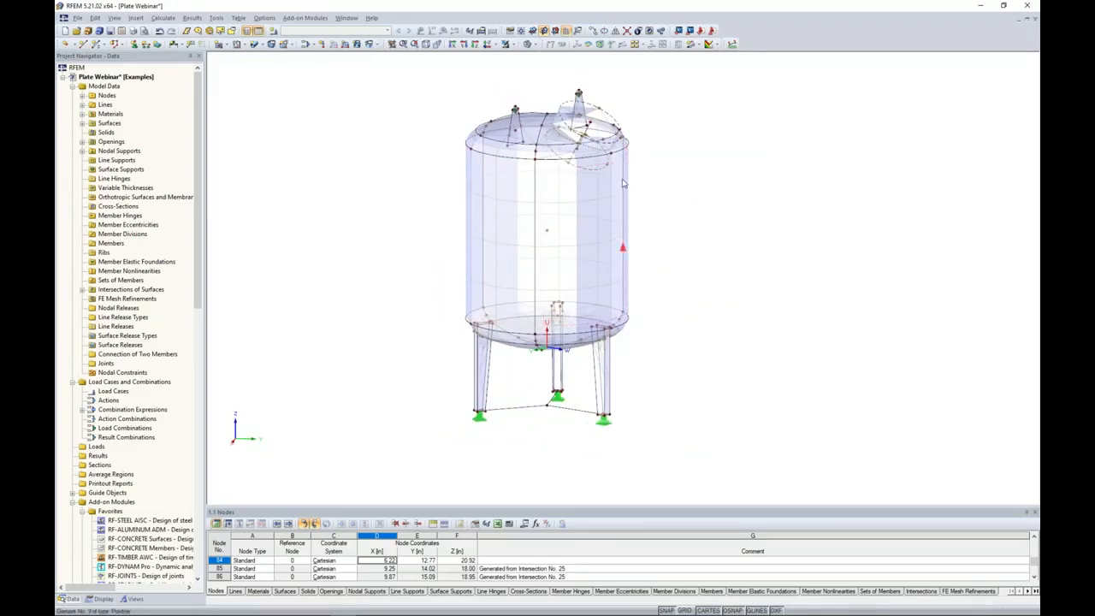
# Switch the model to wireframe display and examine the FE mesh on the shell, heads, nozzle and legs.
pyautogui.click(528, 43)
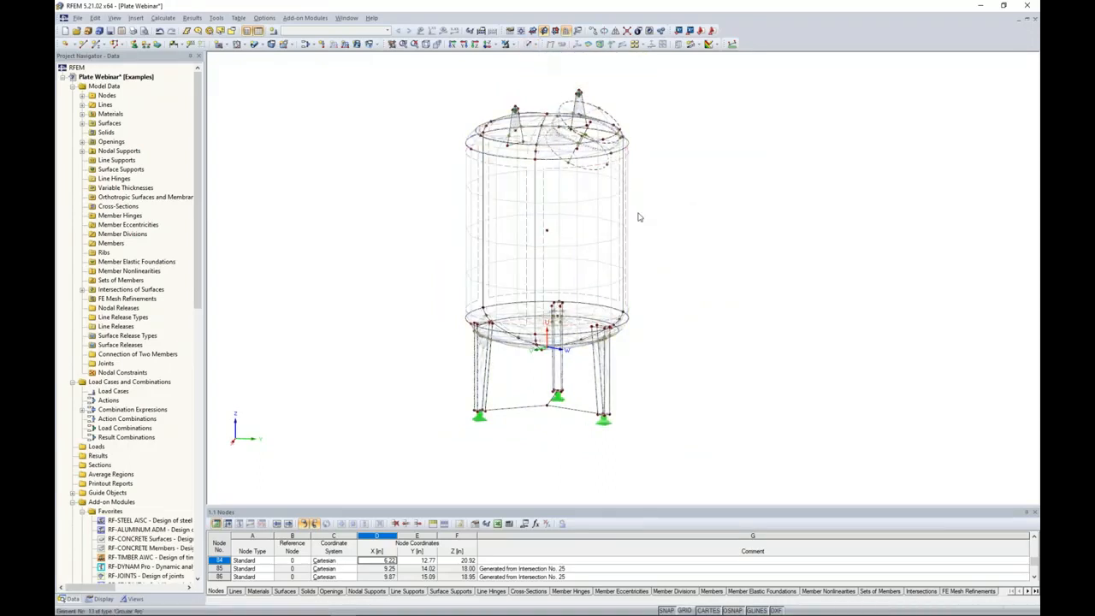
pyautogui.scroll(5, 767, 298)
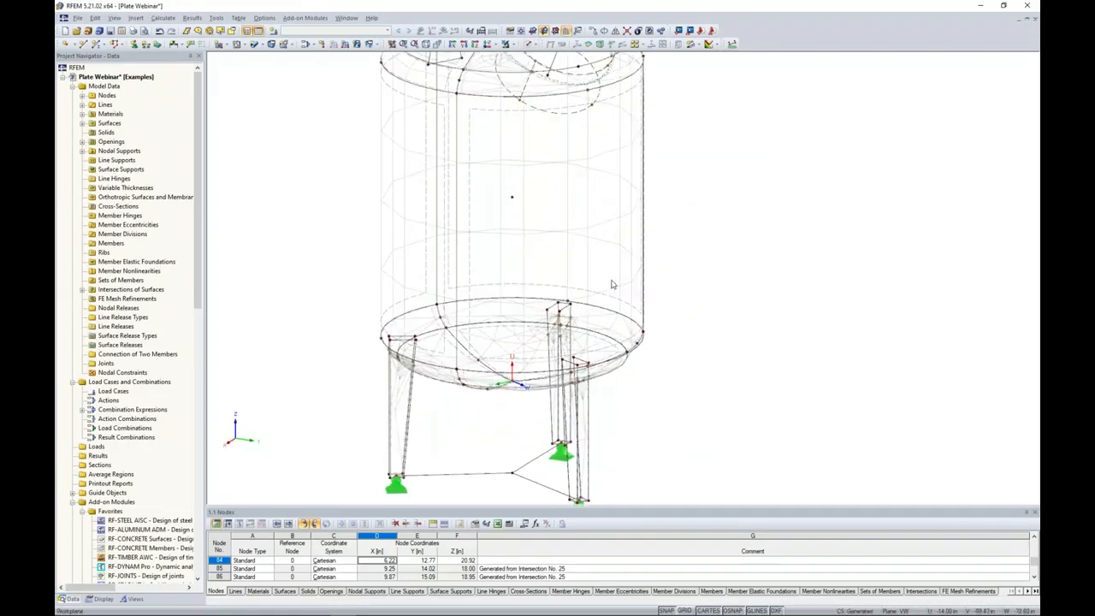
pyautogui.moveTo(767, 297)
pyautogui.keyDown('ctrl'); pyautogui.mouseDown(button='middle')
pyautogui.moveTo(641, 313)
pyautogui.moveTo(741, 371)
pyautogui.moveTo(766, 300)
pyautogui.mouseUp(button='middle'); pyautogui.keyUp('ctrl')
pyautogui.scroll(-4, 770, 270)
pyautogui.moveTo(753, 187); pyautogui.dragTo(743, 244, button='middle')
pyautogui.scroll(-1, 743, 244)
pyautogui.keyDown('ctrl'); pyautogui.moveTo(743, 244); pyautogui.dragTo(741, 278, button='middle'); pyautogui.keyUp('ctrl')
pyautogui.moveTo(703, 76); pyautogui.dragTo(679, 134, button='middle')
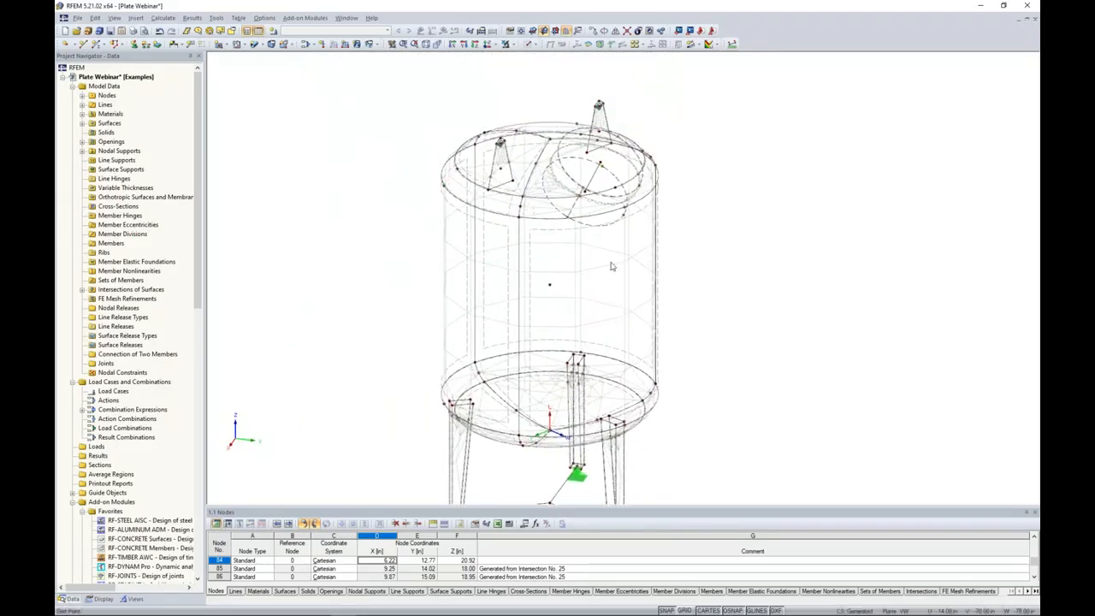
# Switch the model back to solid transparent display and view the meshed vessel from above.
pyautogui.click(527, 44)
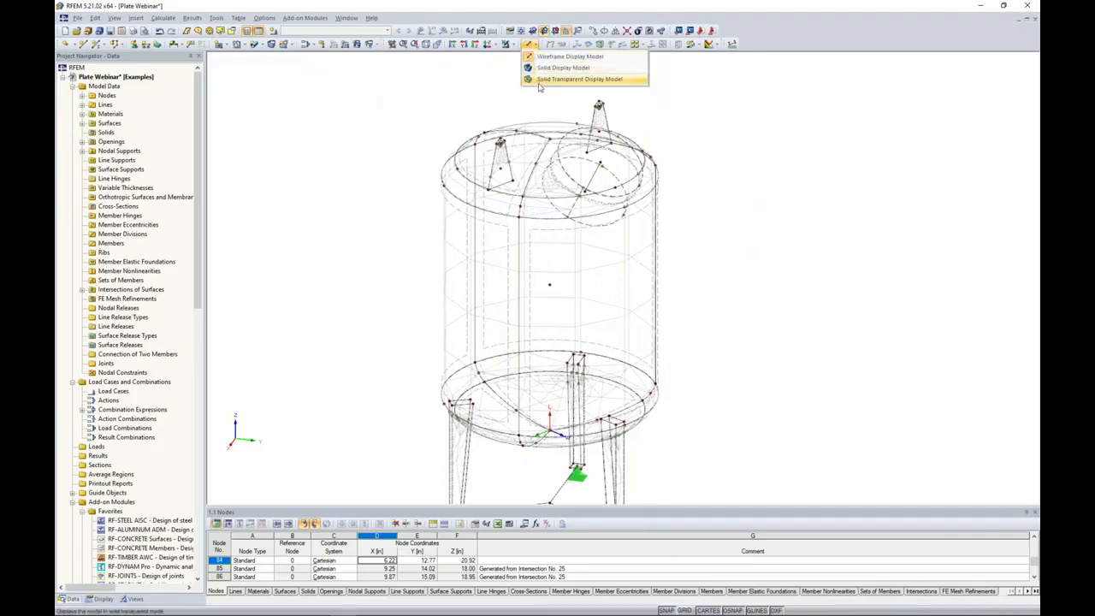
pyautogui.click(565, 77)
pyautogui.keyDown('ctrl'); pyautogui.moveTo(715, 216); pyautogui.dragTo(701, 224, button='middle'); pyautogui.keyUp('ctrl')
pyautogui.moveTo(701, 224); pyautogui.dragTo(579, 249, button='middle')
pyautogui.scroll(-2, 619, 203)
pyautogui.scroll(-1, 613, 237)
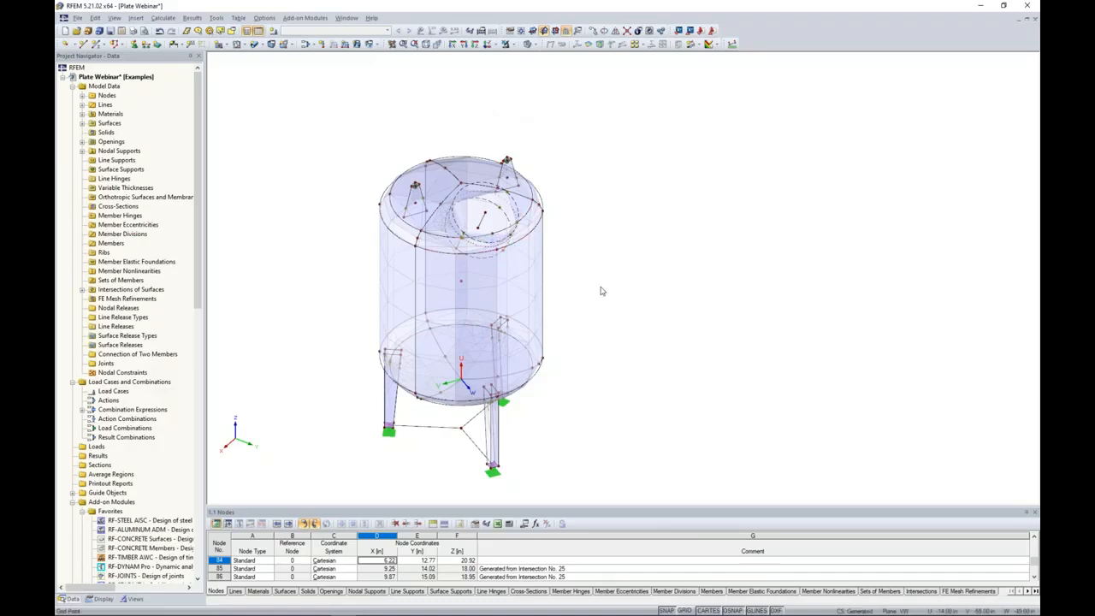
pyautogui.keyDown('ctrl'); pyautogui.moveTo(602, 291); pyautogui.dragTo(611, 254, button='middle'); pyautogui.keyUp('ctrl')
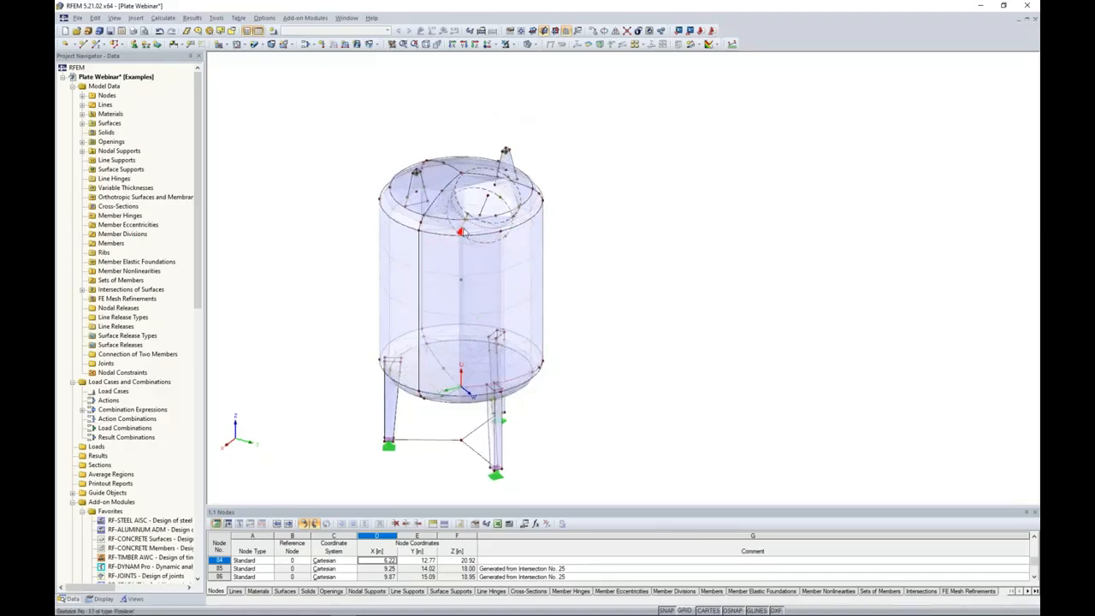
# Examine the coarse mesh at the nozzle and lifting lugs, along the shell, and where the legs meet the vessel bottom.
pyautogui.scroll(6, 462, 231)
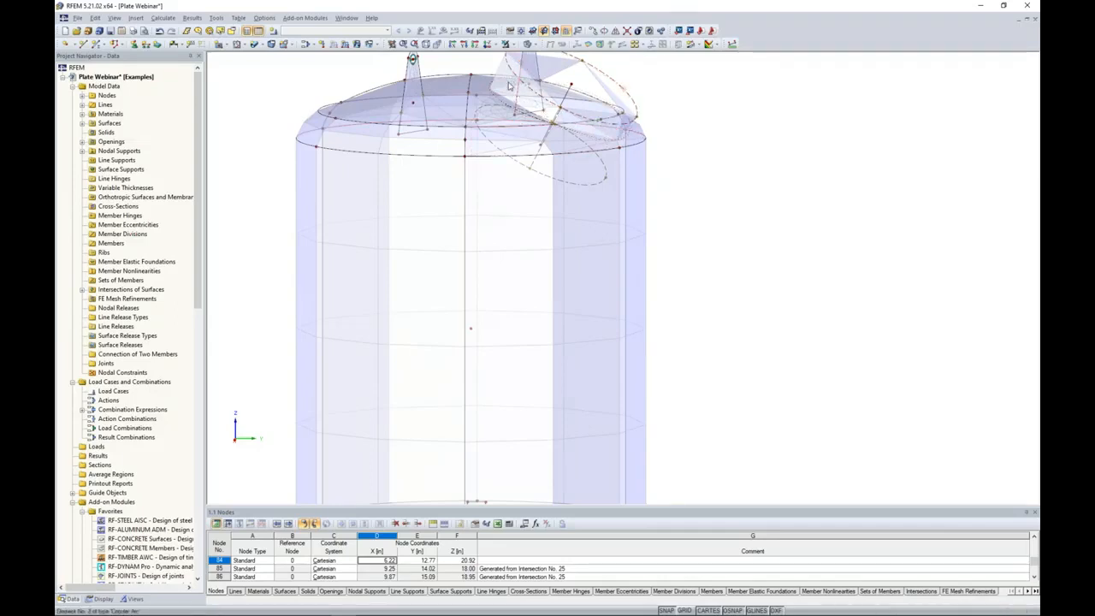
pyautogui.scroll(-3, 454, 168)
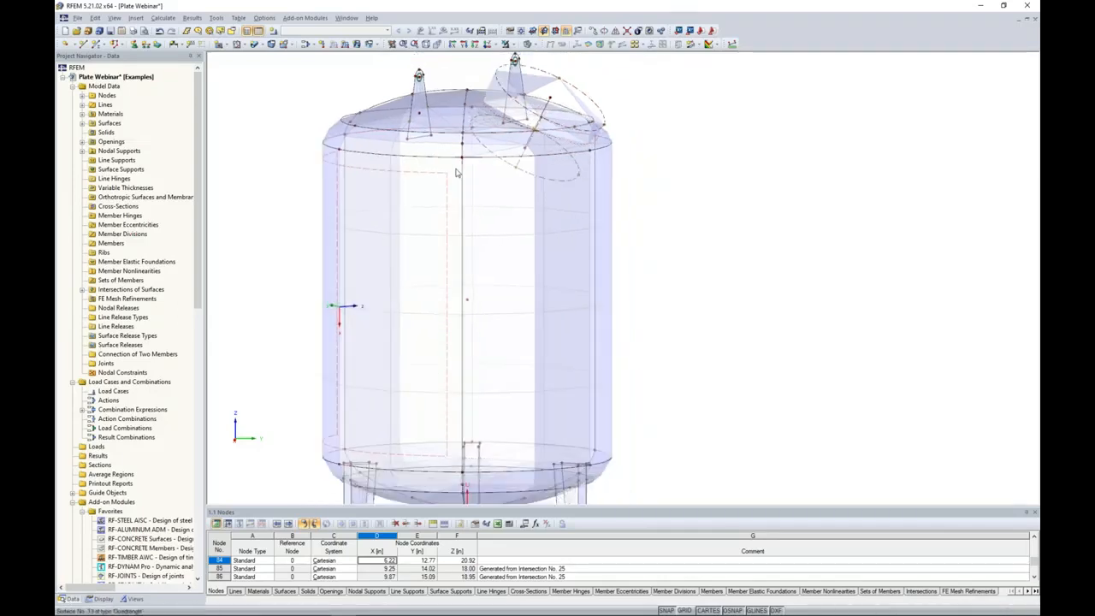
pyautogui.moveTo(455, 396); pyautogui.dragTo(556, 152, button='middle')
pyautogui.scroll(3, 483, 285)
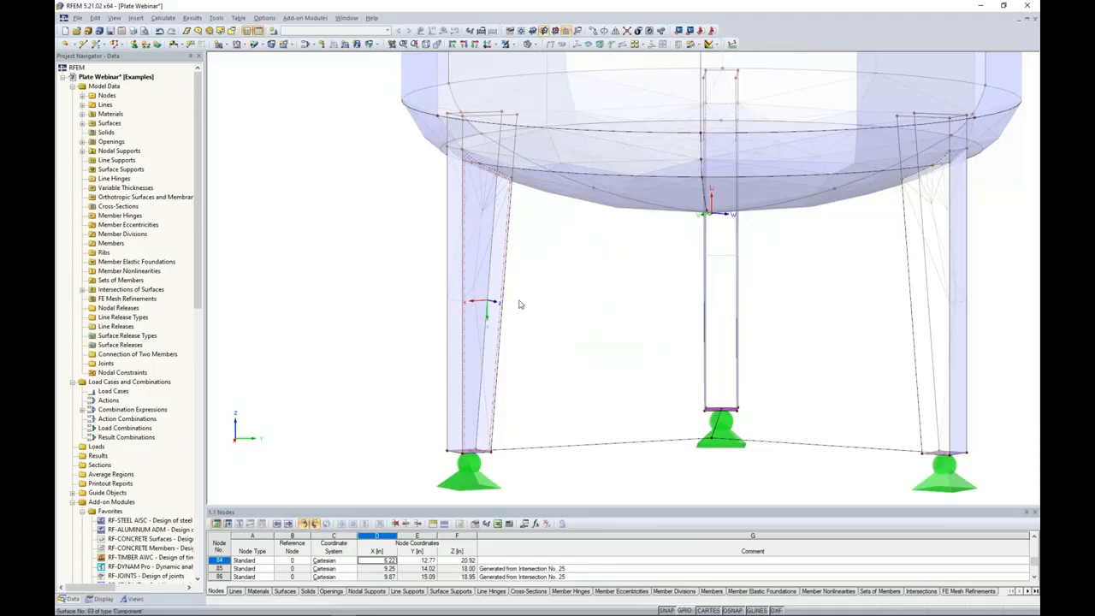
pyautogui.scroll(-4, 519, 303)
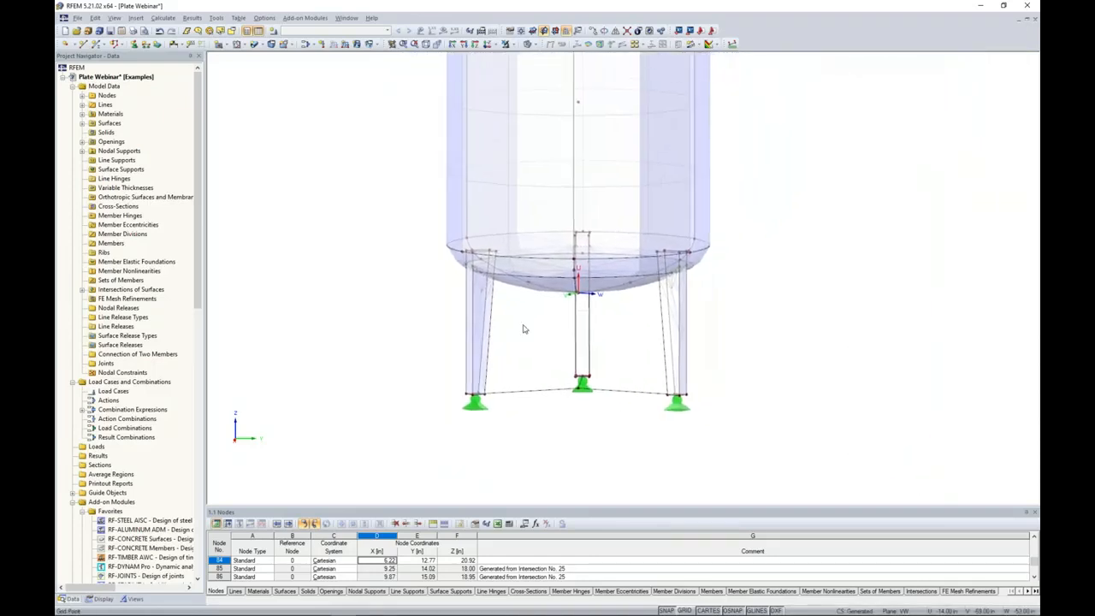
pyautogui.scroll(-3, 524, 328)
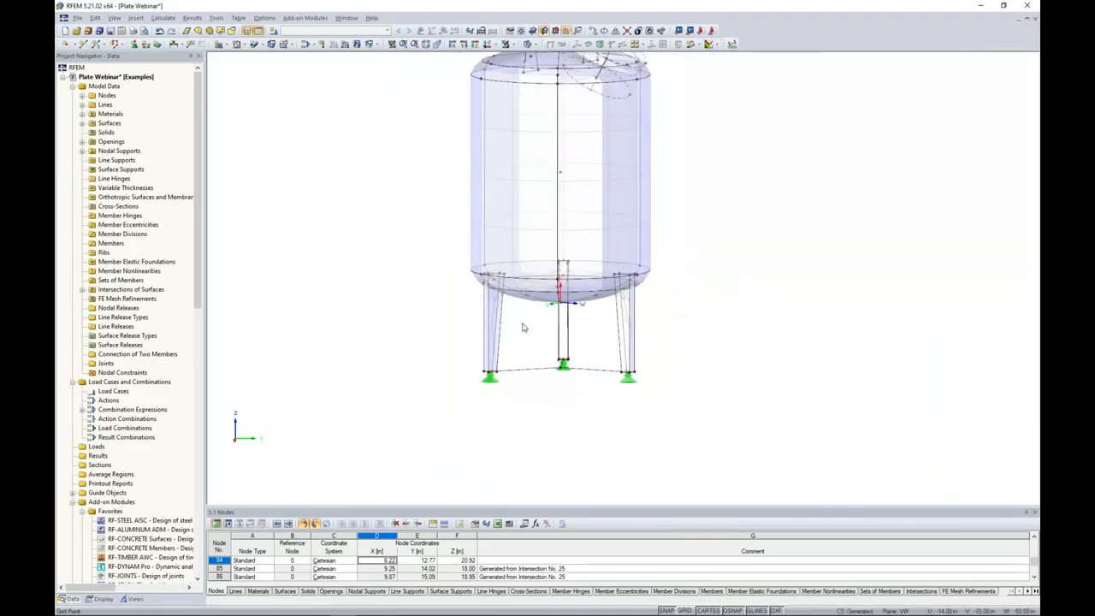
pyautogui.keyDown('ctrl'); pyautogui.moveTo(532, 331); pyautogui.dragTo(723, 291, button='middle'); pyautogui.keyUp('ctrl')
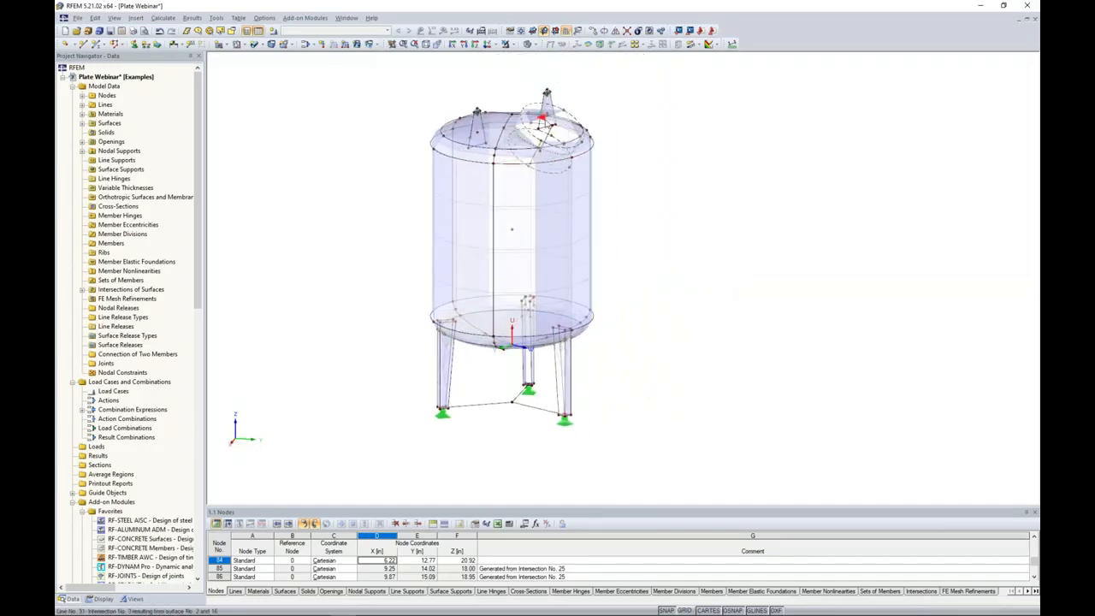
pyautogui.keyDown('ctrl'); pyautogui.moveTo(627, 161); pyautogui.dragTo(560, 175, button='middle'); pyautogui.keyUp('ctrl')
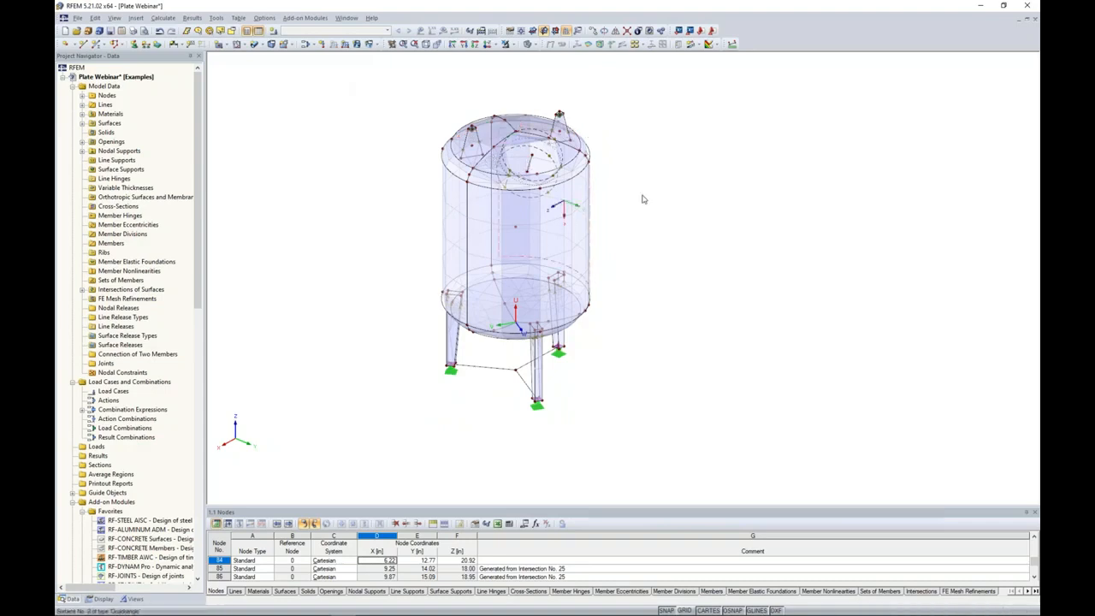
pyautogui.moveTo(643, 199); pyautogui.dragTo(636, 231, button='middle')
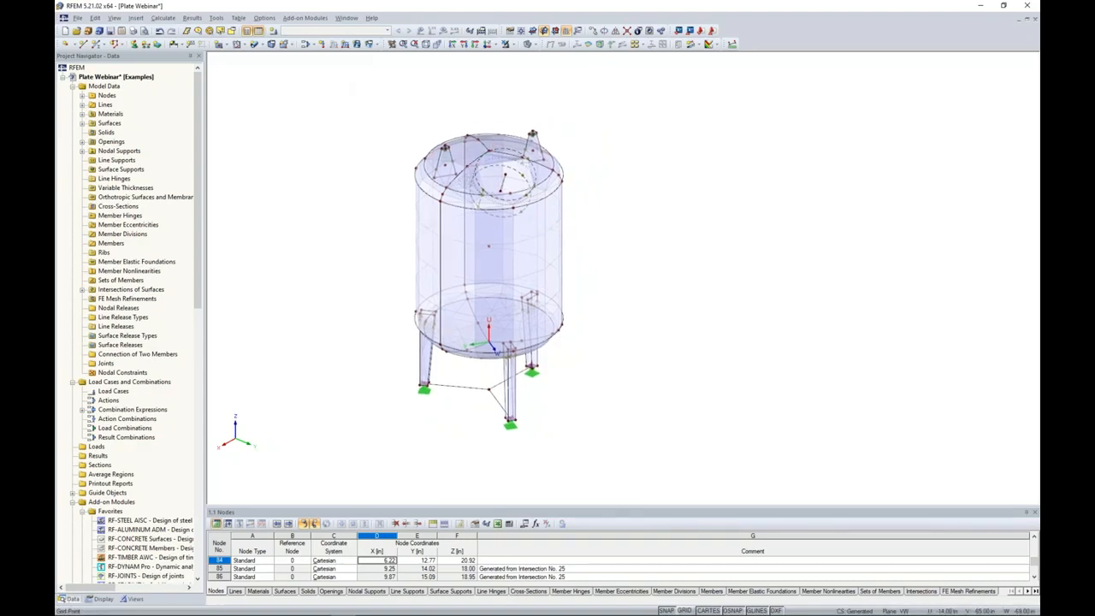
# Create a plane surface with Rigid stiffness closing the nozzle opening, using the nozzle's outer circle as its boundary line.
pyautogui.click(223, 44)
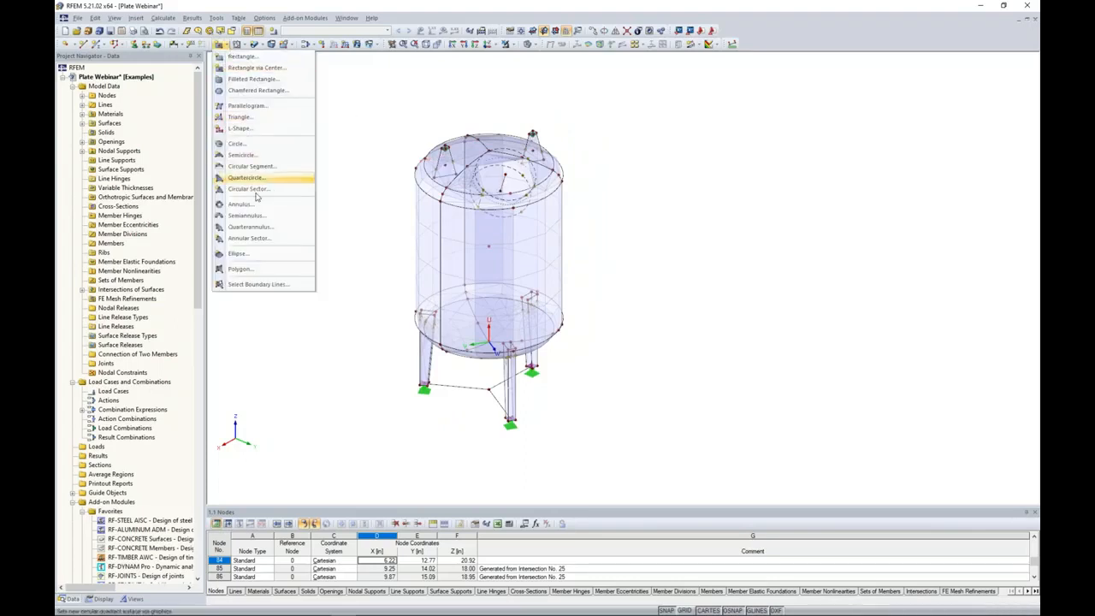
pyautogui.click(258, 285)
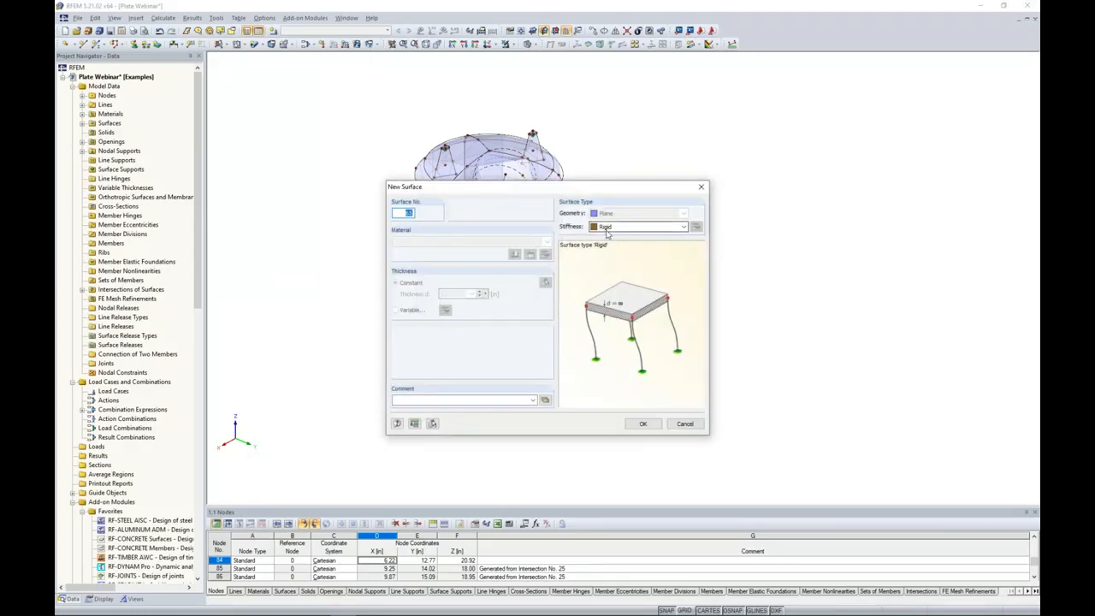
pyautogui.click(643, 423)
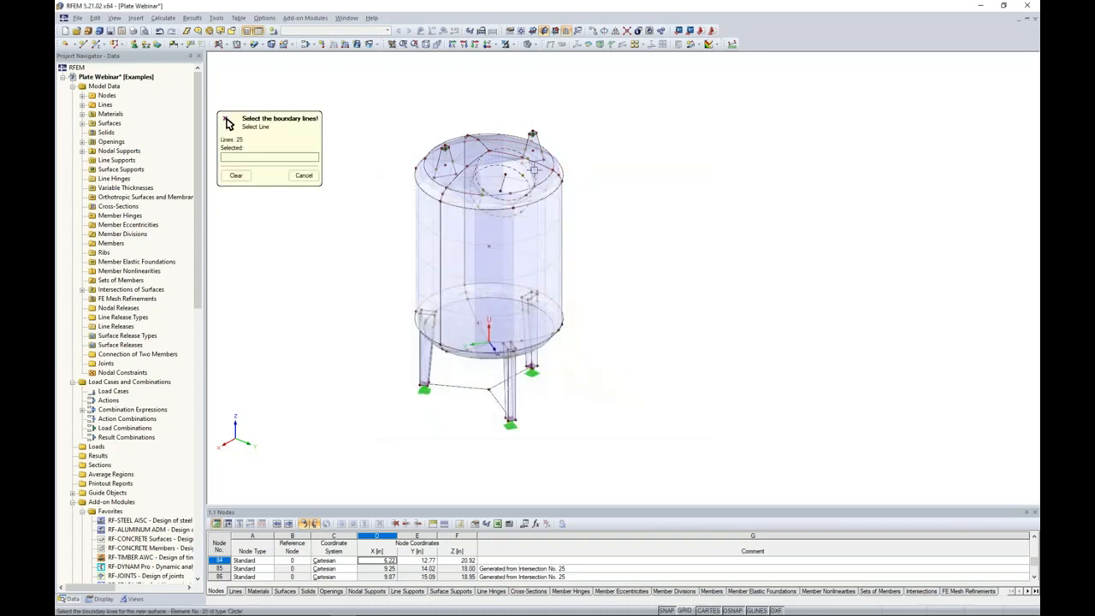
pyautogui.click(535, 169)
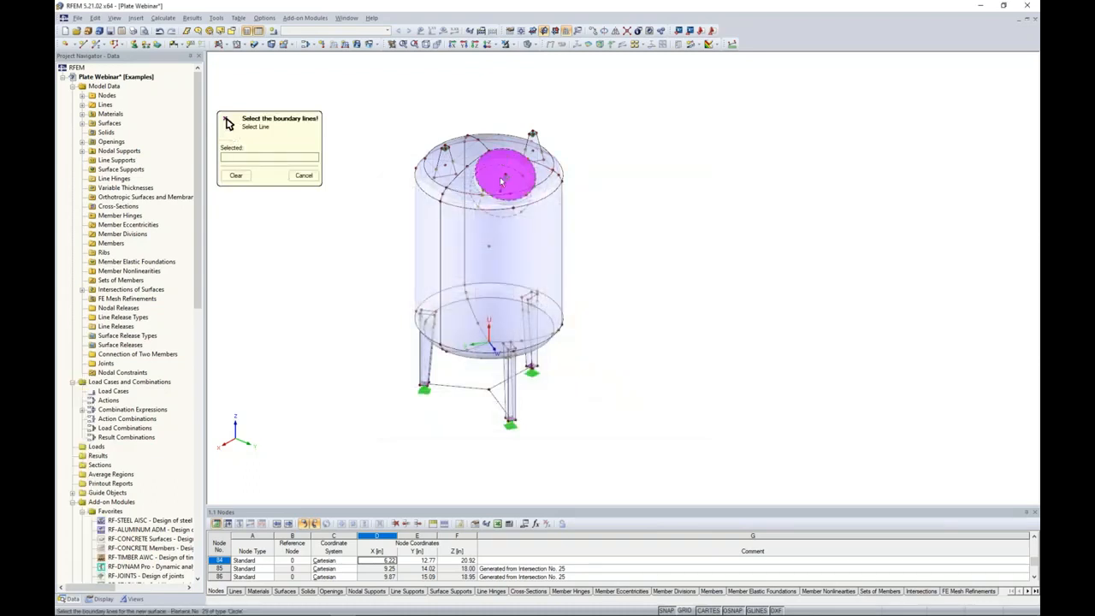
pyautogui.rightClick(376, 122)
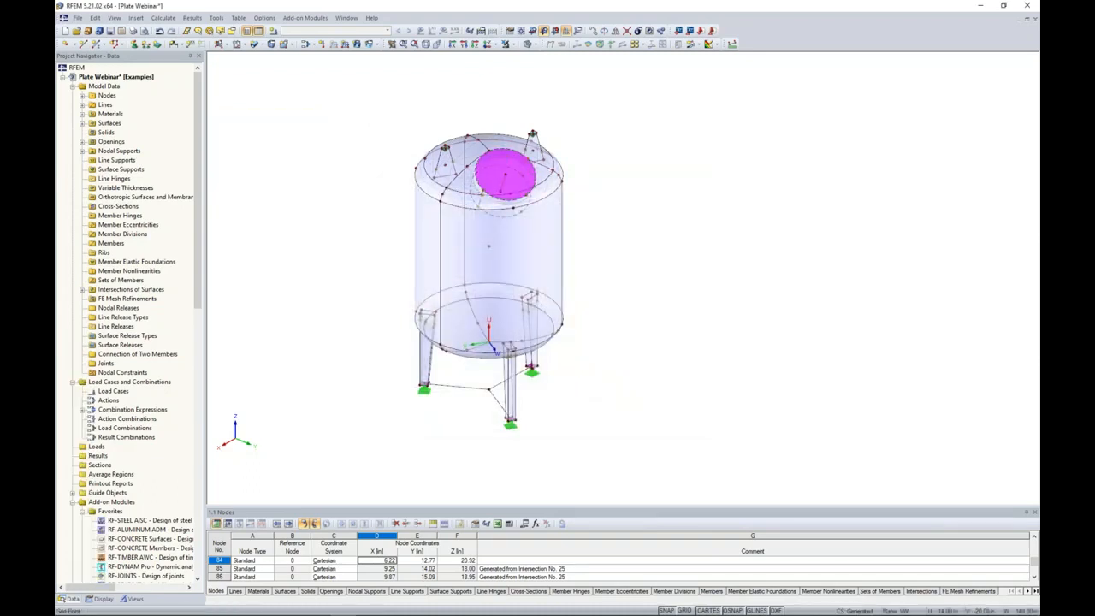
# Regenerate the FE mesh with the rigid nozzle cover included and view it on the vessel.
pyautogui.click(162, 18)
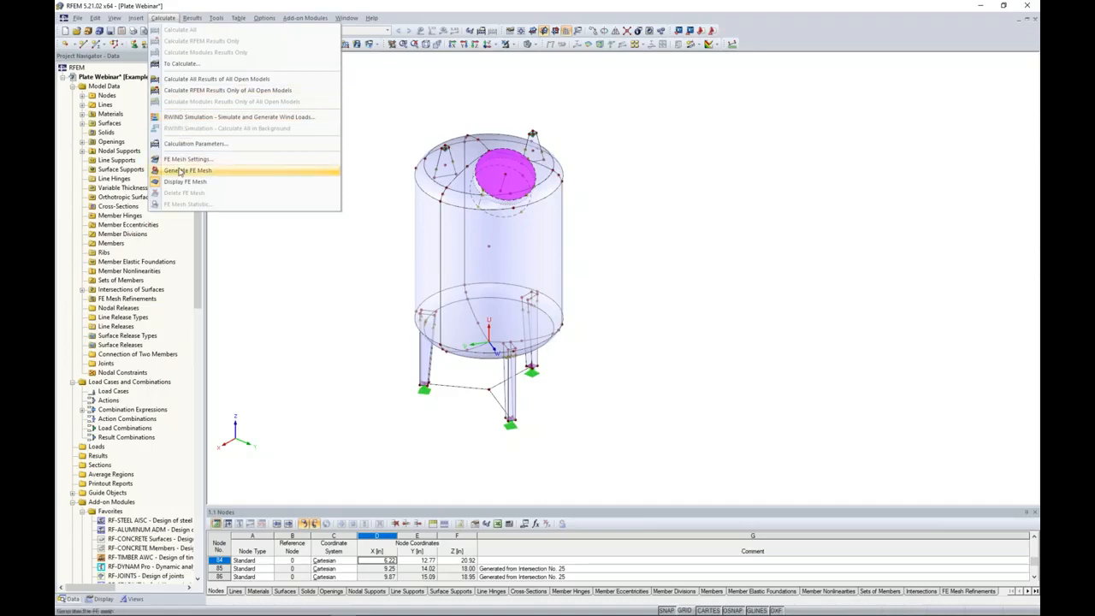
pyautogui.click(181, 171)
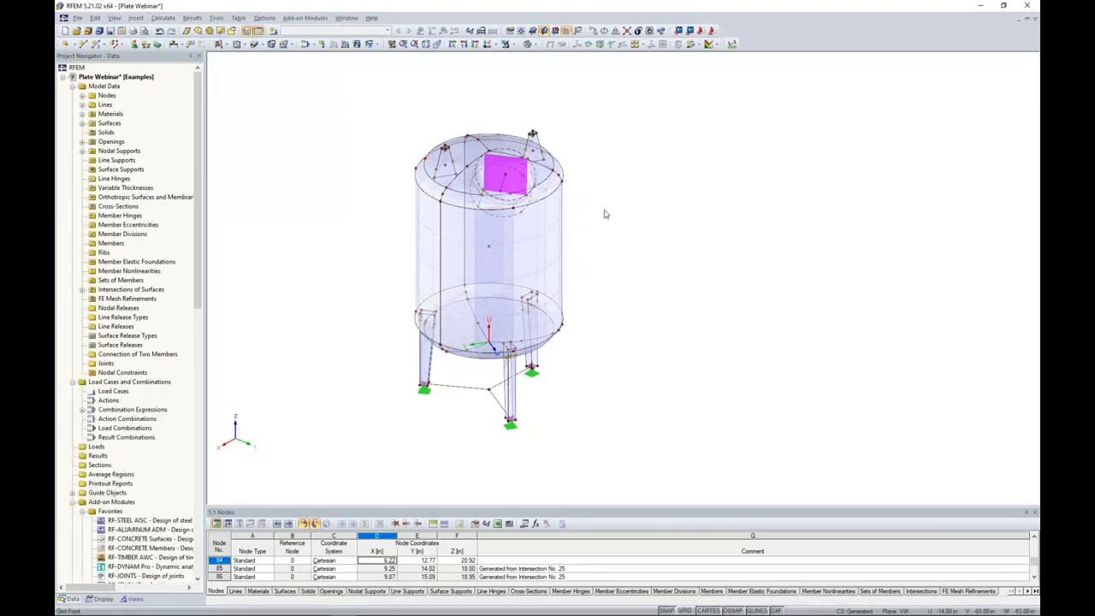
pyautogui.scroll(3, 605, 214)
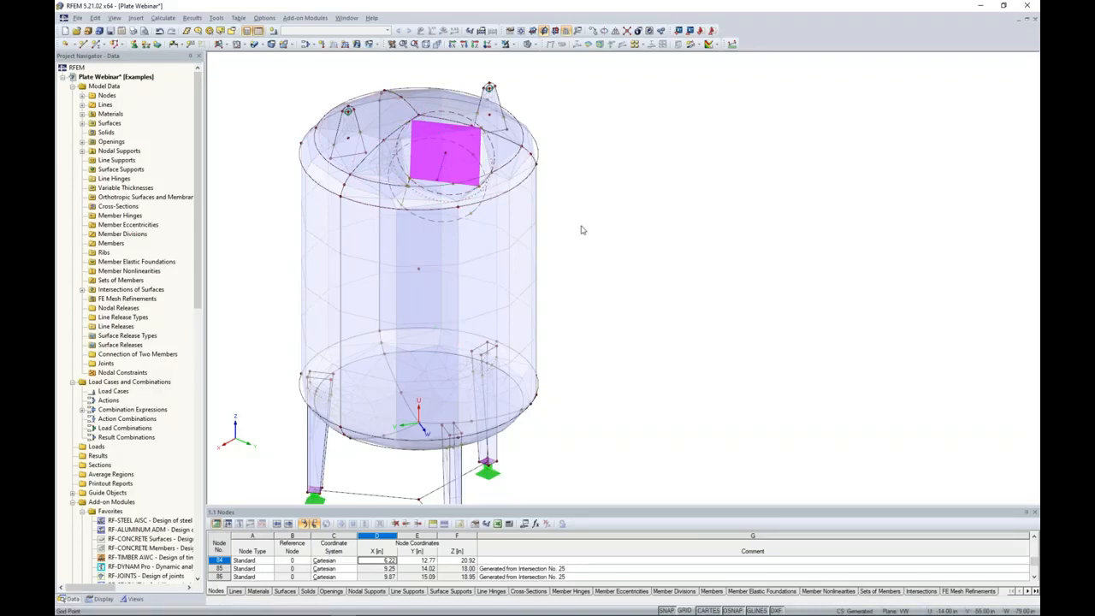
pyautogui.scroll(-2, 581, 229)
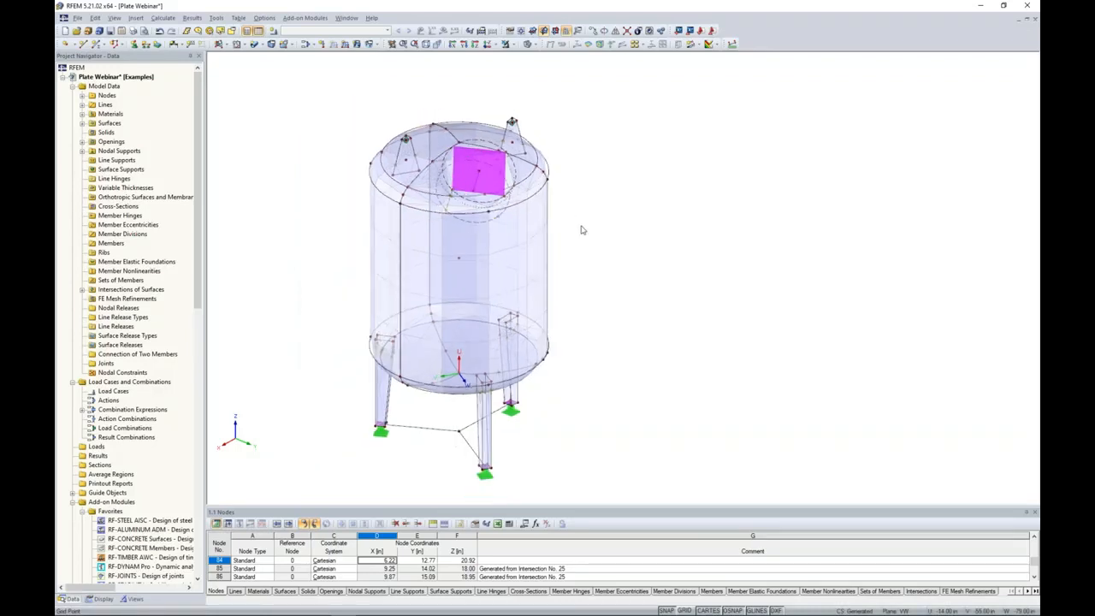
# Set the target length of finite elements to 2.0 in, regenerate the FE mesh and view the refined mesh around the vessel.
pyautogui.click(164, 19)
pyautogui.click(188, 159)
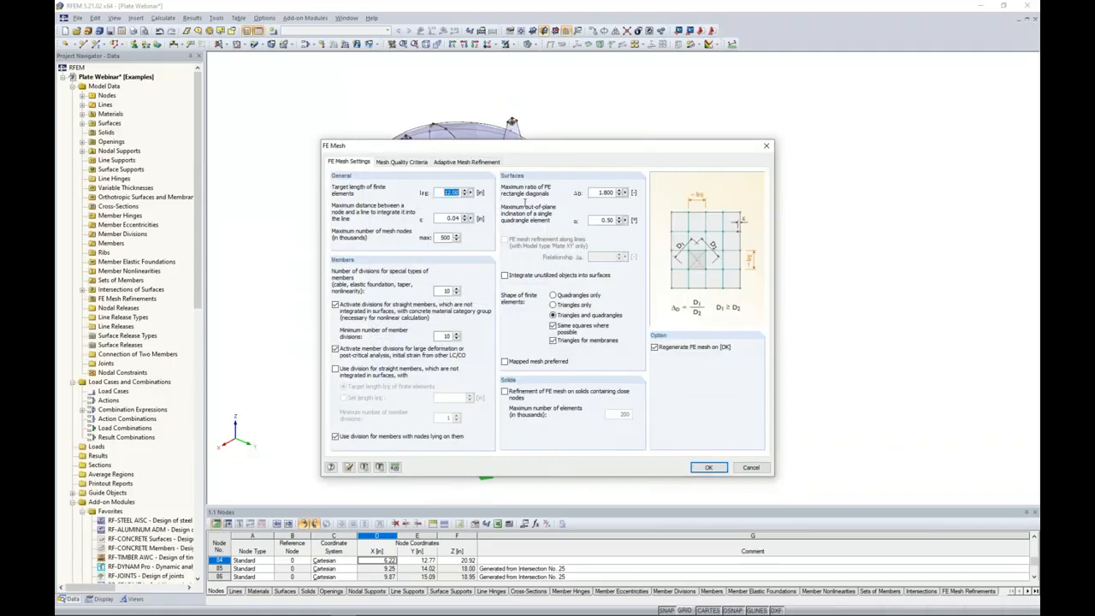
pyautogui.write('2.0')
pyautogui.press('Return')
pyautogui.keyDown('ctrl'); pyautogui.moveTo(637, 304); pyautogui.dragTo(689, 236, button='middle'); pyautogui.keyUp('ctrl')
pyautogui.moveTo(659, 283); pyautogui.dragTo(712, 271, button='middle')
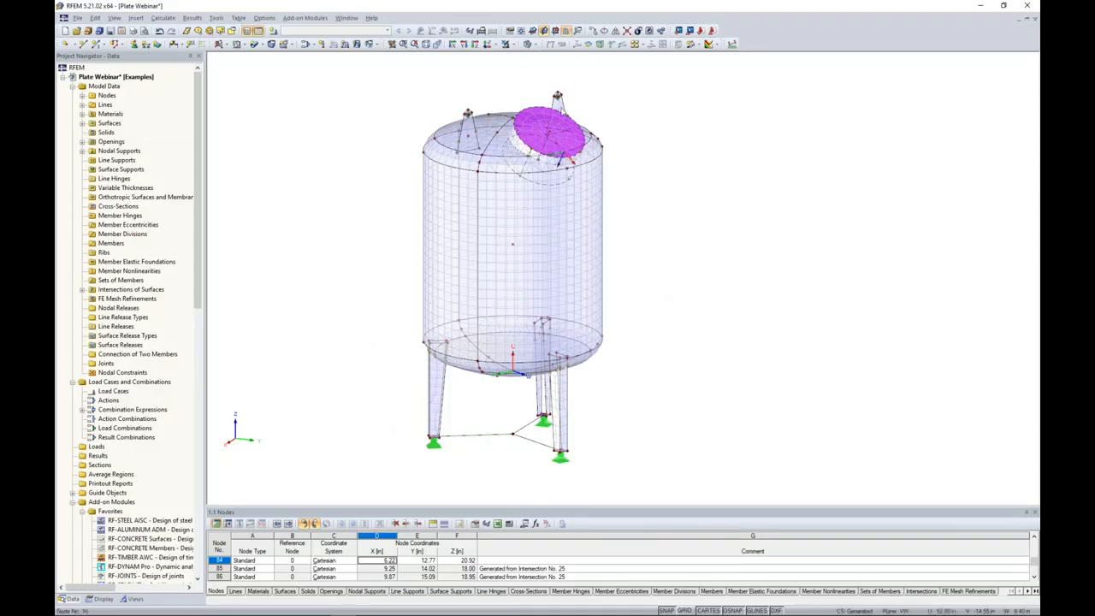
pyautogui.keyDown('ctrl'); pyautogui.moveTo(624, 151); pyautogui.dragTo(628, 192, button='middle'); pyautogui.keyUp('ctrl')
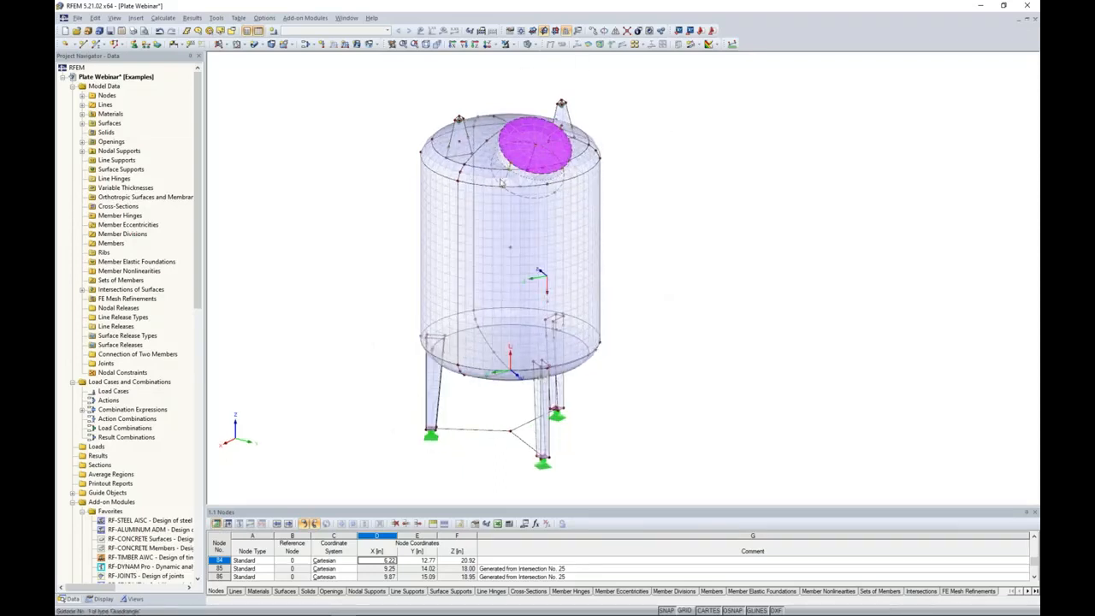
pyautogui.keyDown('ctrl'); pyautogui.moveTo(384, 237); pyautogui.dragTo(358, 229, button='middle'); pyautogui.keyUp('ctrl')
pyautogui.moveTo(610, 342)
pyautogui.mouseDown(button='middle')
pyautogui.moveTo(658, 293)
pyautogui.moveTo(631, 347)
pyautogui.moveTo(603, 352)
pyautogui.mouseUp(button='middle')
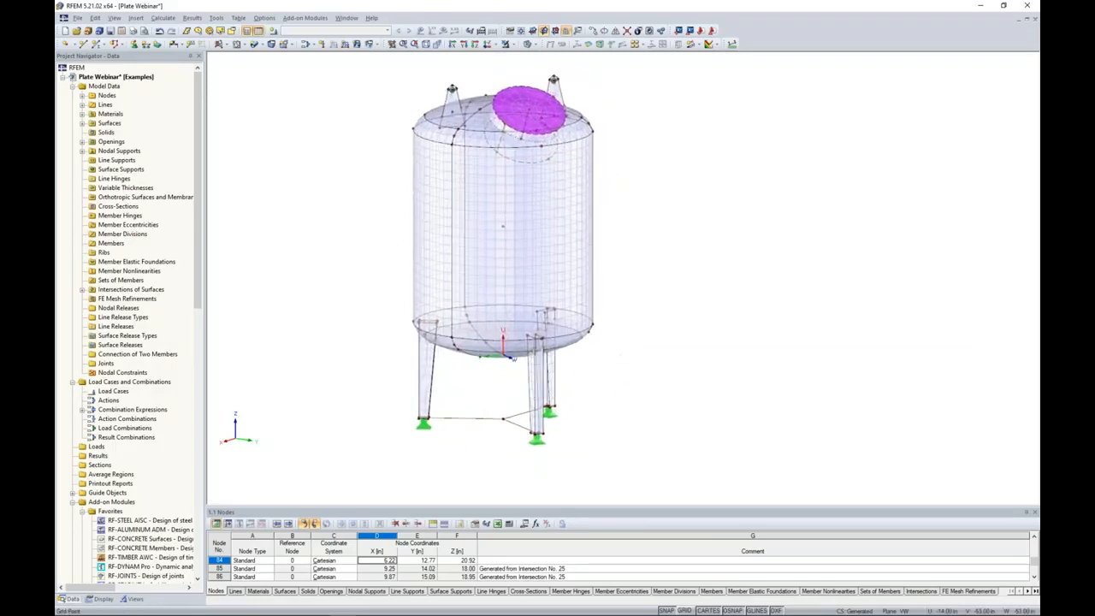
pyautogui.keyDown('ctrl'); pyautogui.moveTo(658, 217); pyautogui.dragTo(642, 252, button='middle'); pyautogui.keyUp('ctrl')
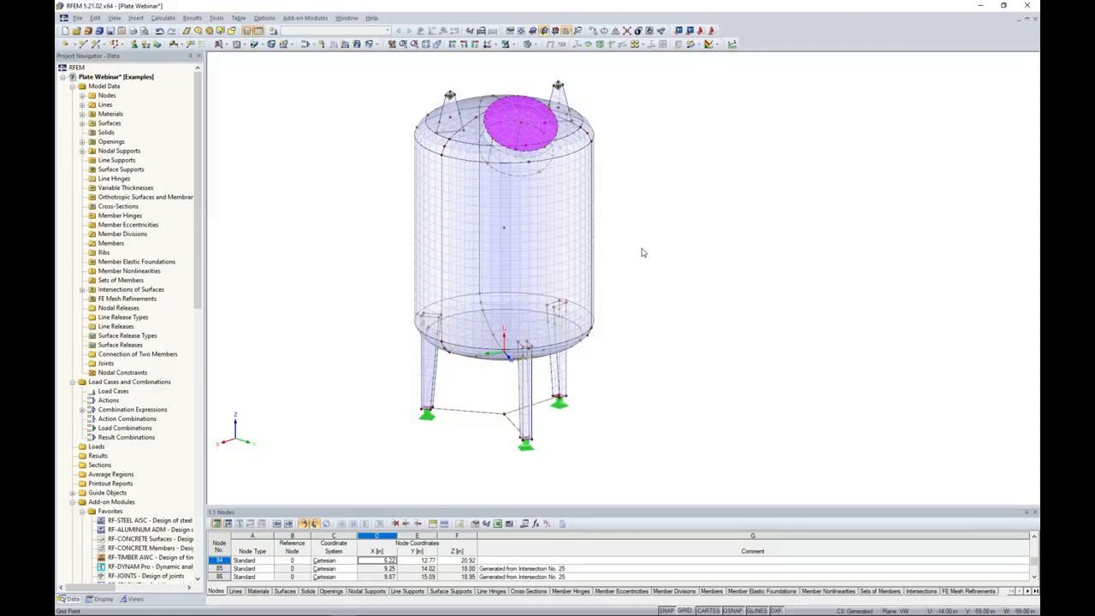
# Hide the rigid cover surface of the nozzle from view.
pyautogui.keyDown('ctrl'); pyautogui.moveTo(696, 225); pyautogui.dragTo(710, 257, button='middle'); pyautogui.keyUp('ctrl')
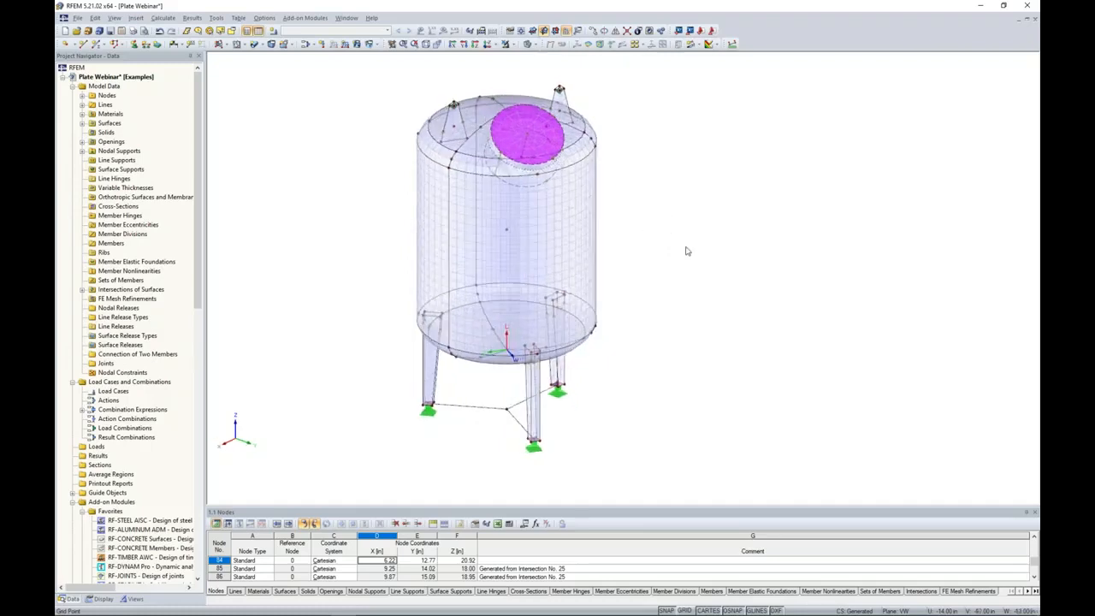
pyautogui.click(509, 135)
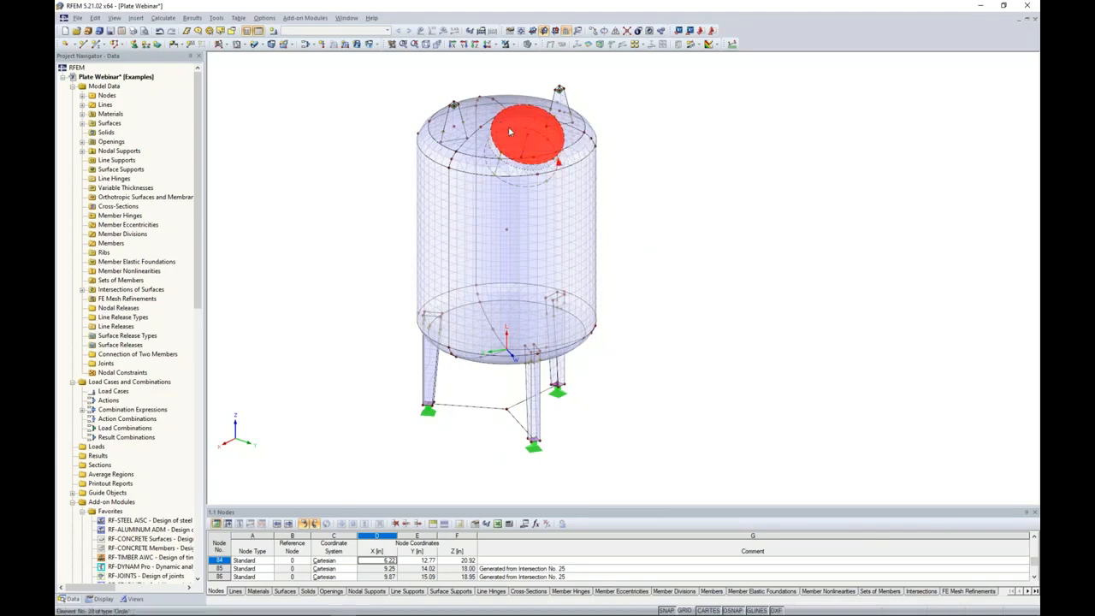
pyautogui.click(506, 44)
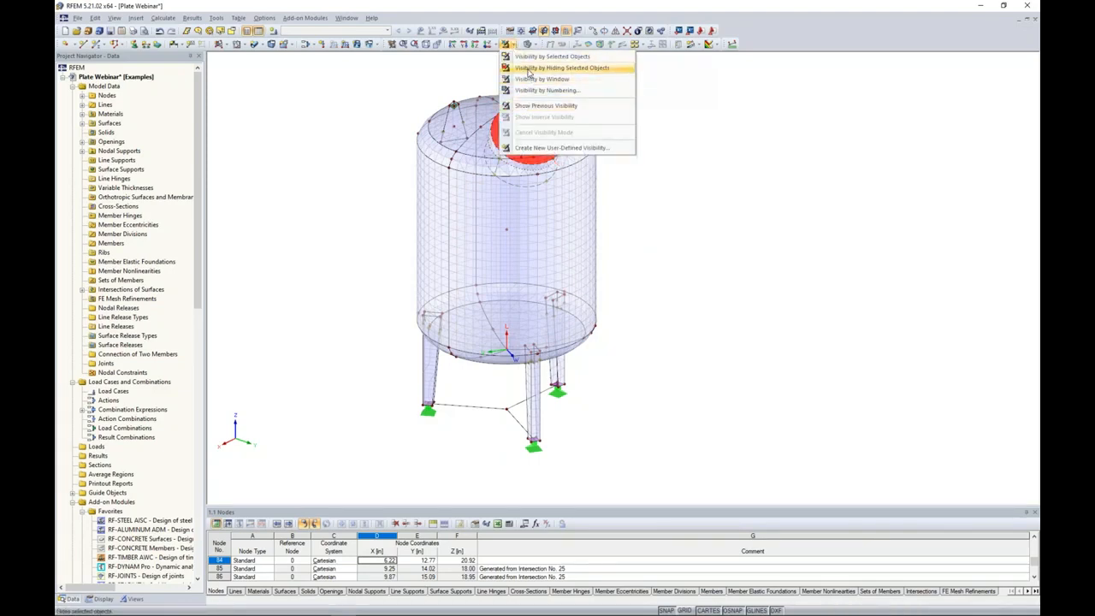
pyautogui.click(528, 68)
pyautogui.keyDown('ctrl'); pyautogui.moveTo(670, 177); pyautogui.dragTo(718, 196, button='middle'); pyautogui.keyUp('ctrl')
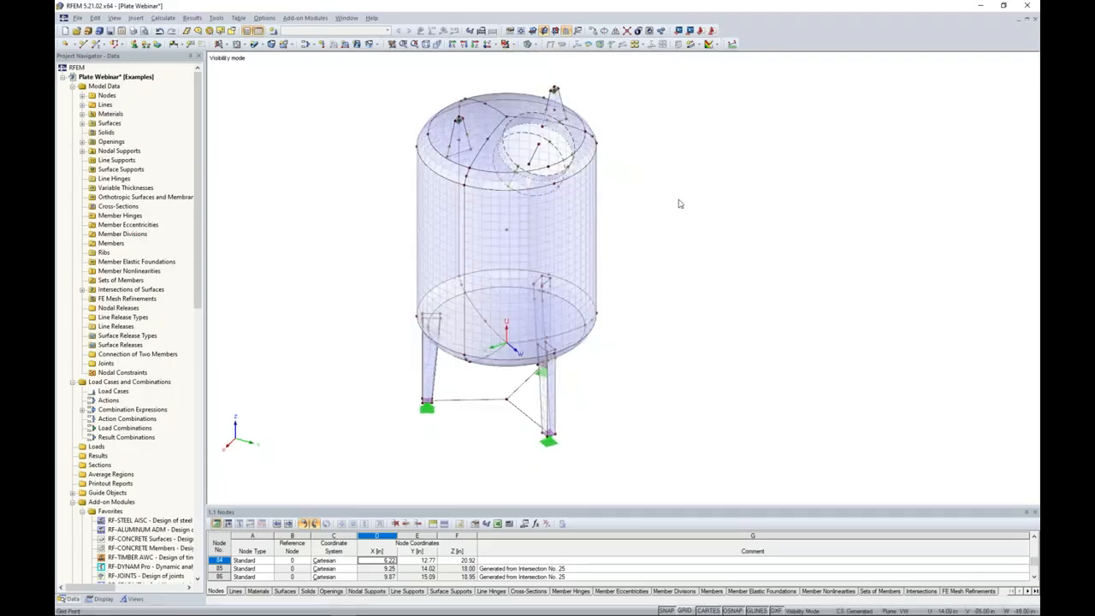
# Create an on-line node on the nozzle's centre axis line at 25% of its length from the line end.
pyautogui.scroll(5, 554, 160)
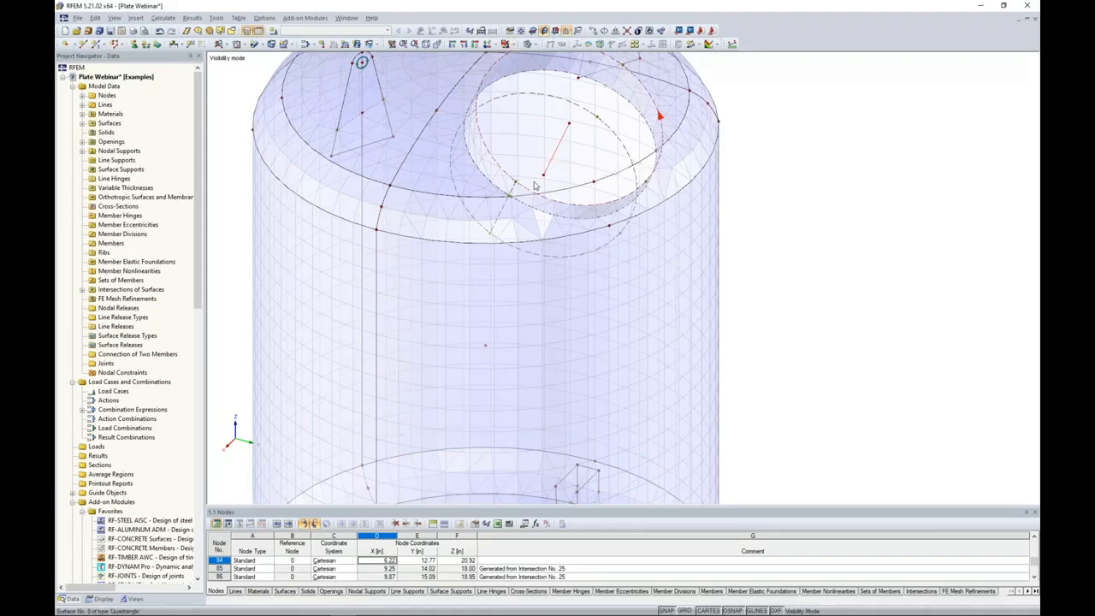
pyautogui.keyDown('ctrl'); pyautogui.moveTo(361, 61); pyautogui.dragTo(338, 123, button='middle'); pyautogui.keyUp('ctrl')
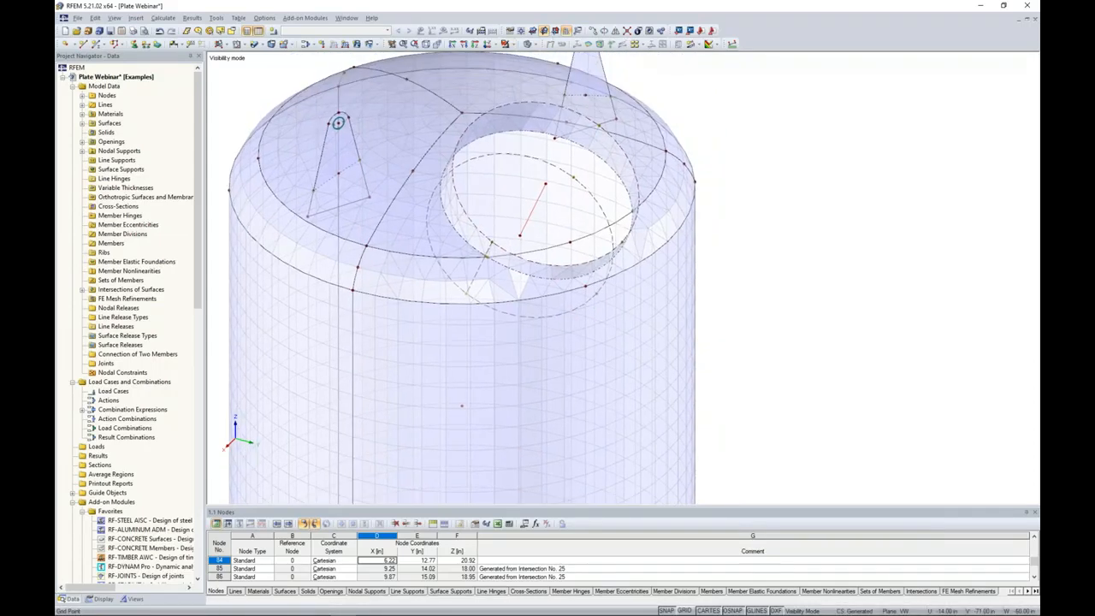
pyautogui.rightClick(539, 204)
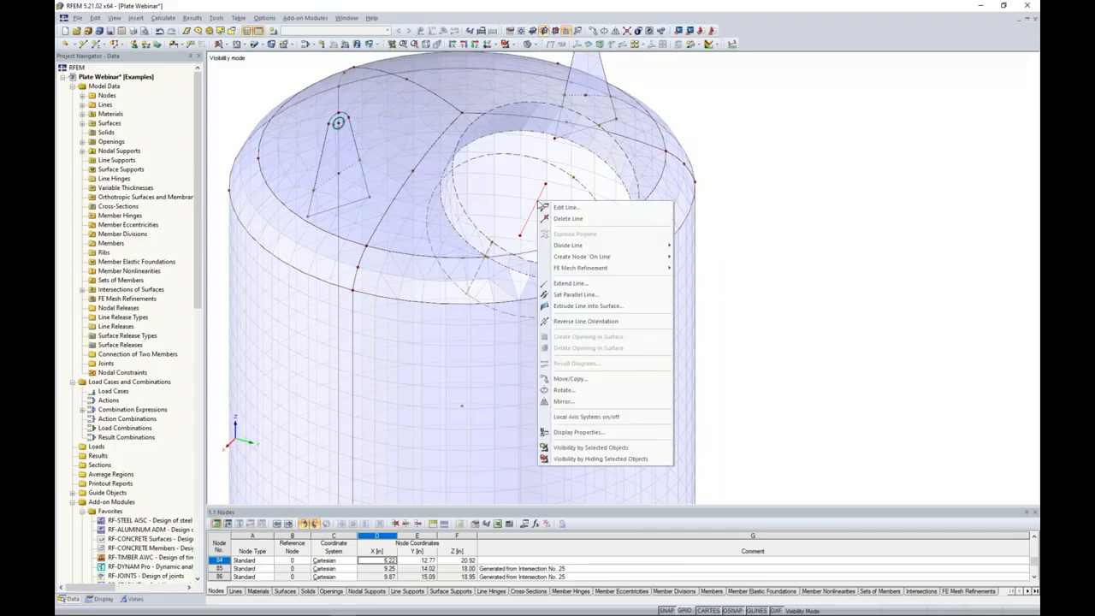
pyautogui.moveTo(583, 259)
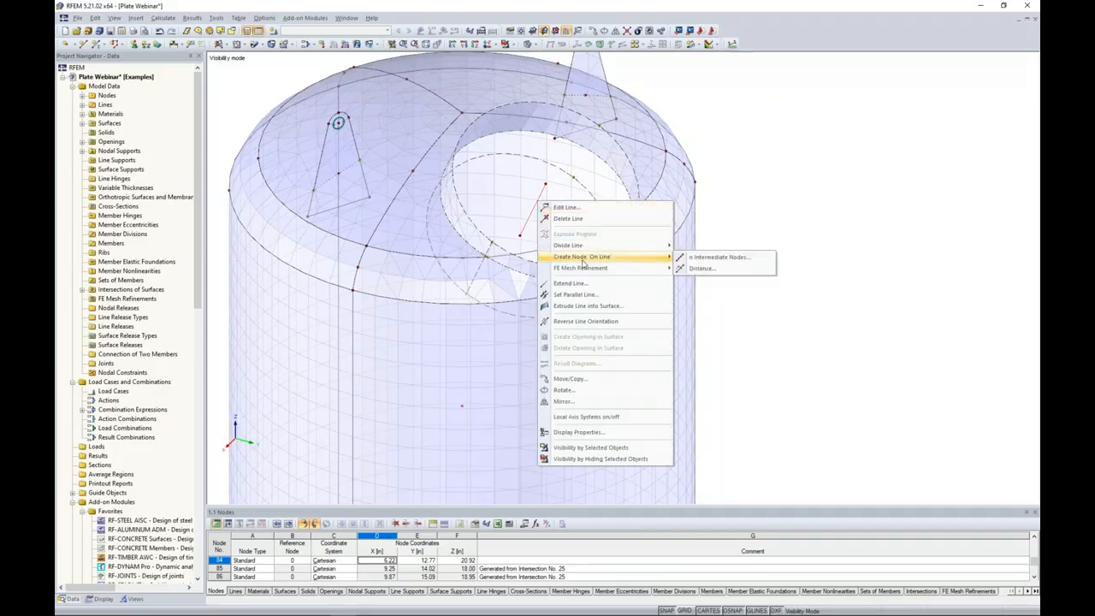
pyautogui.click(699, 269)
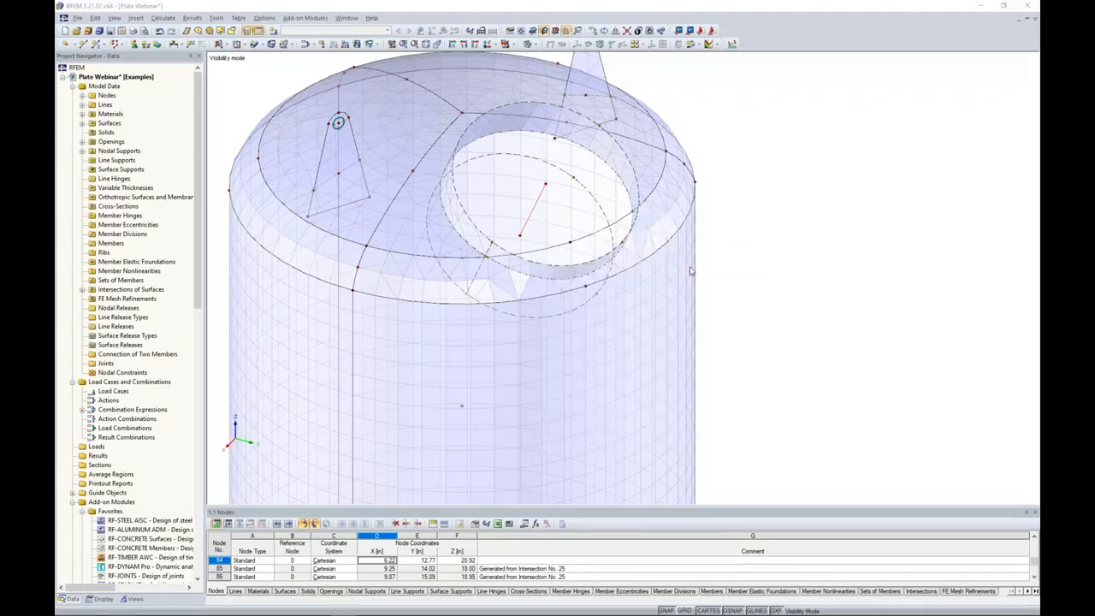
pyautogui.moveTo(626, 337); pyautogui.dragTo(679, 342)
pyautogui.write('25')
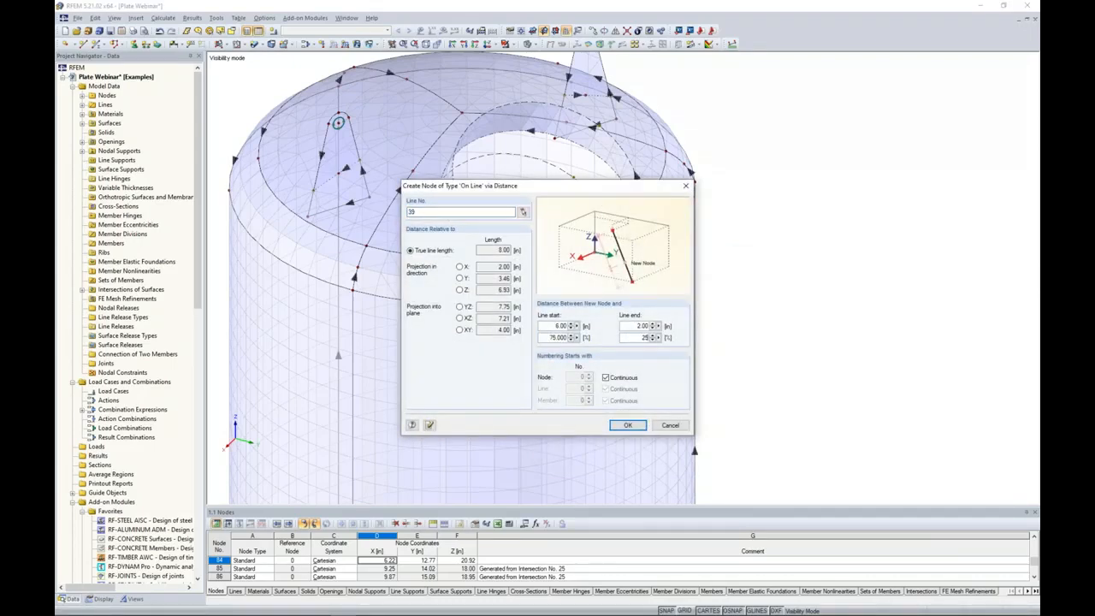
pyautogui.click(627, 424)
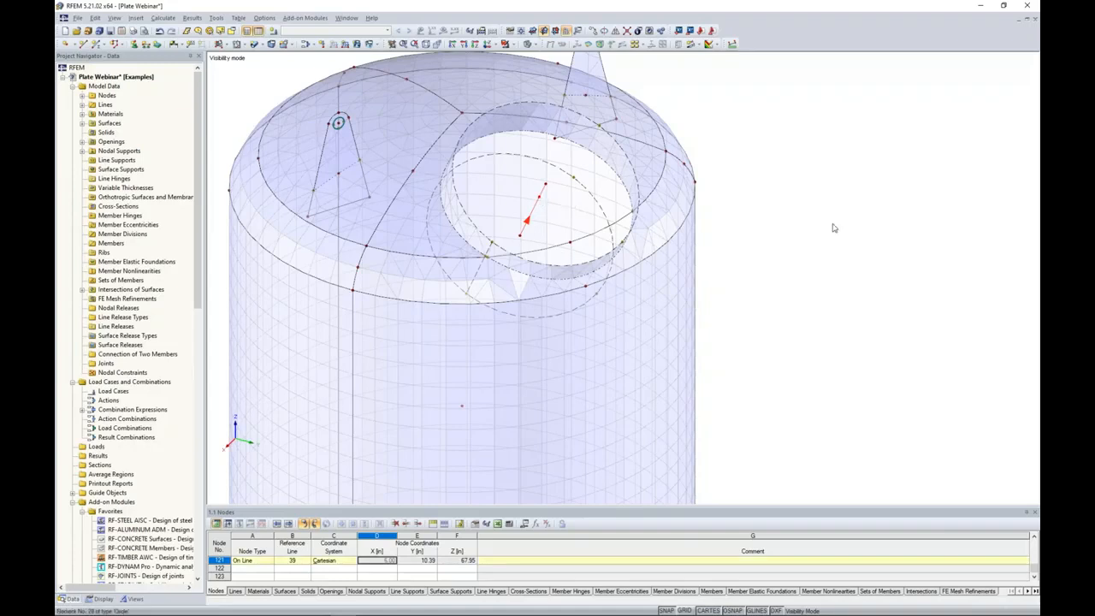
# Add a circular FE mesh refinement at the new nozzle axis node with radius 12 in, inner length 0.30 in and outer length 0.7 in.
pyautogui.rightClick(540, 200)
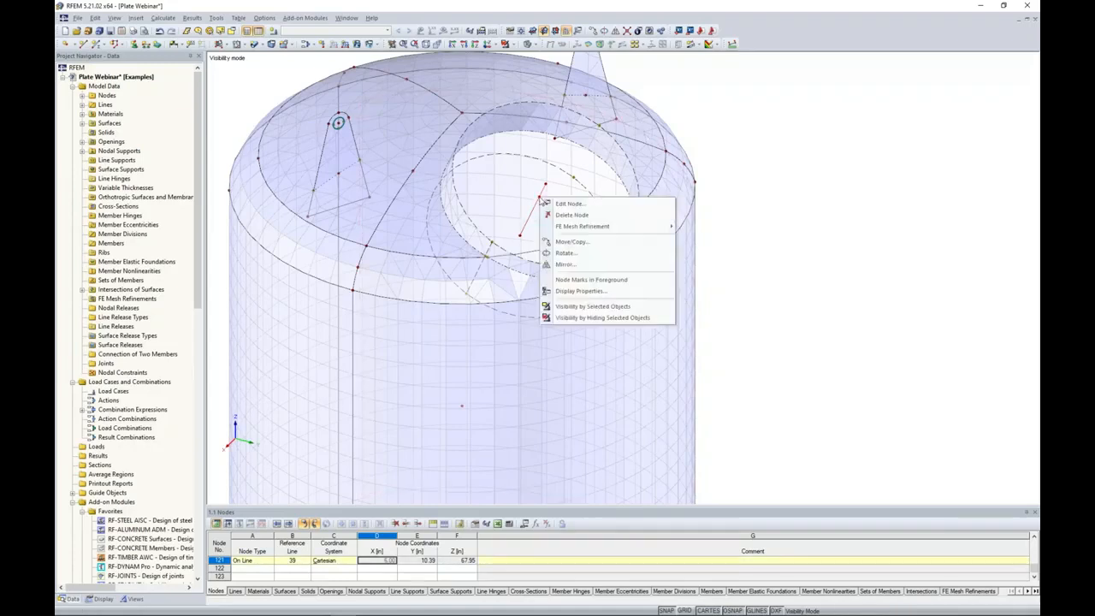
pyautogui.moveTo(574, 232)
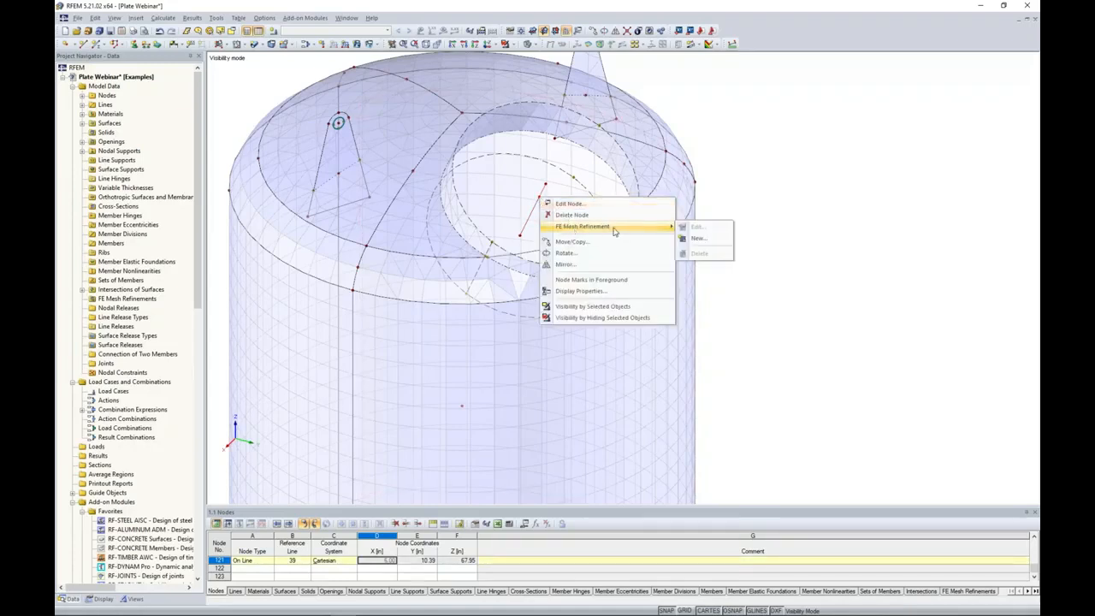
pyautogui.click(698, 238)
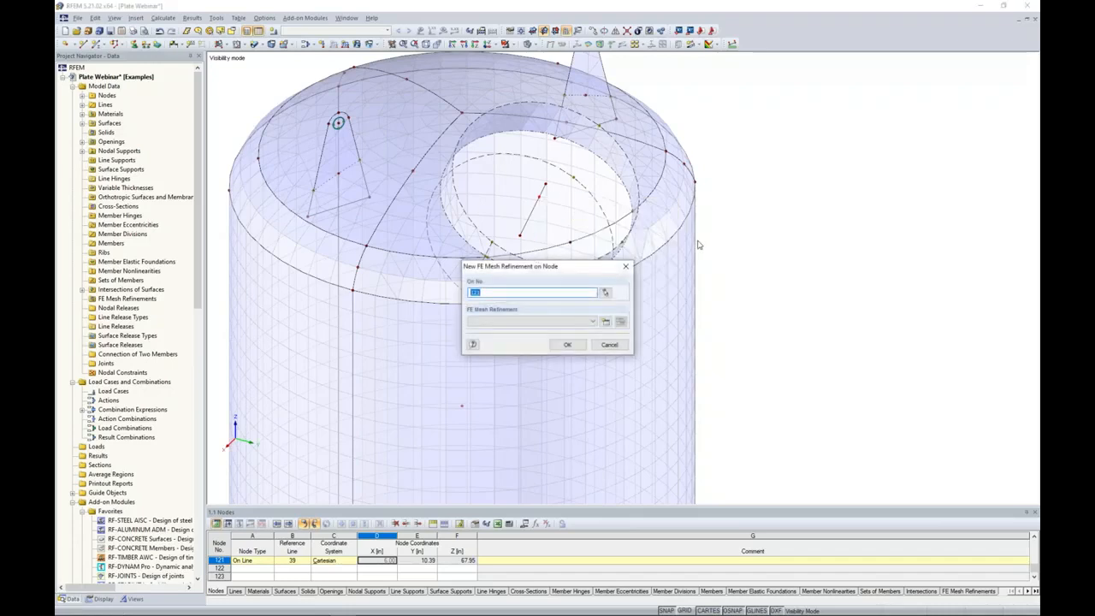
pyautogui.click(608, 322)
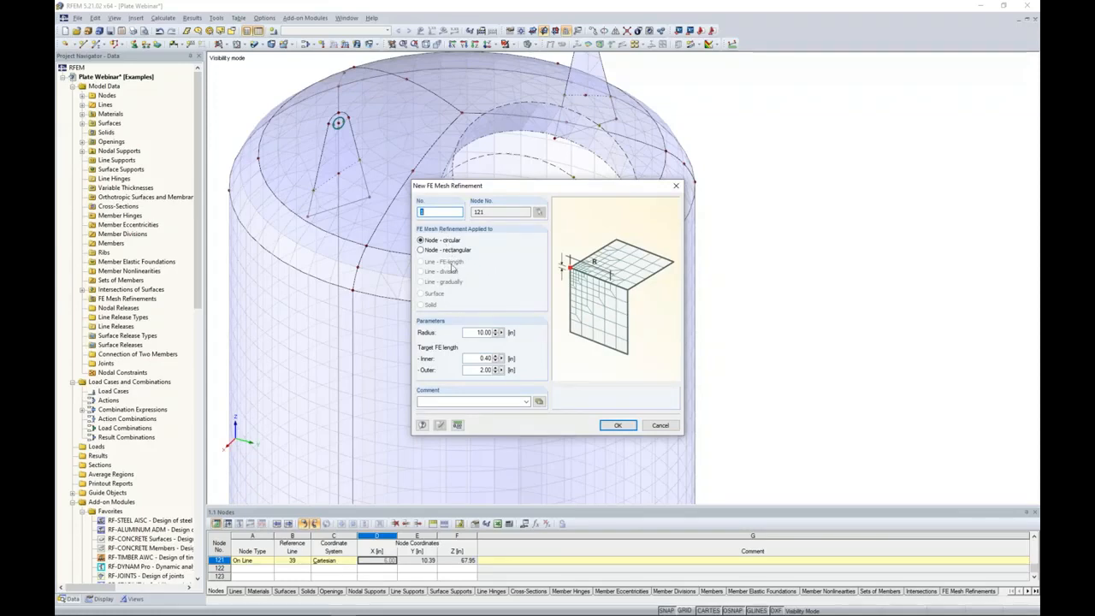
pyautogui.doubleClick(479, 332)
pyautogui.write('12')
pyautogui.press('Tab')
pyautogui.press('Tab')
pyautogui.write('0.7')
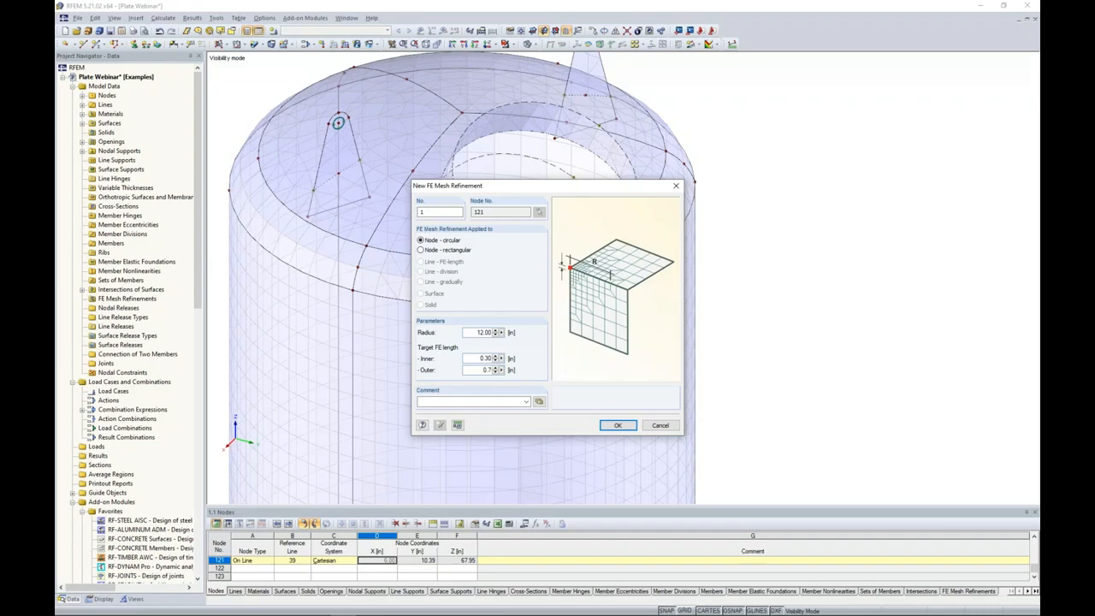
pyautogui.click(617, 425)
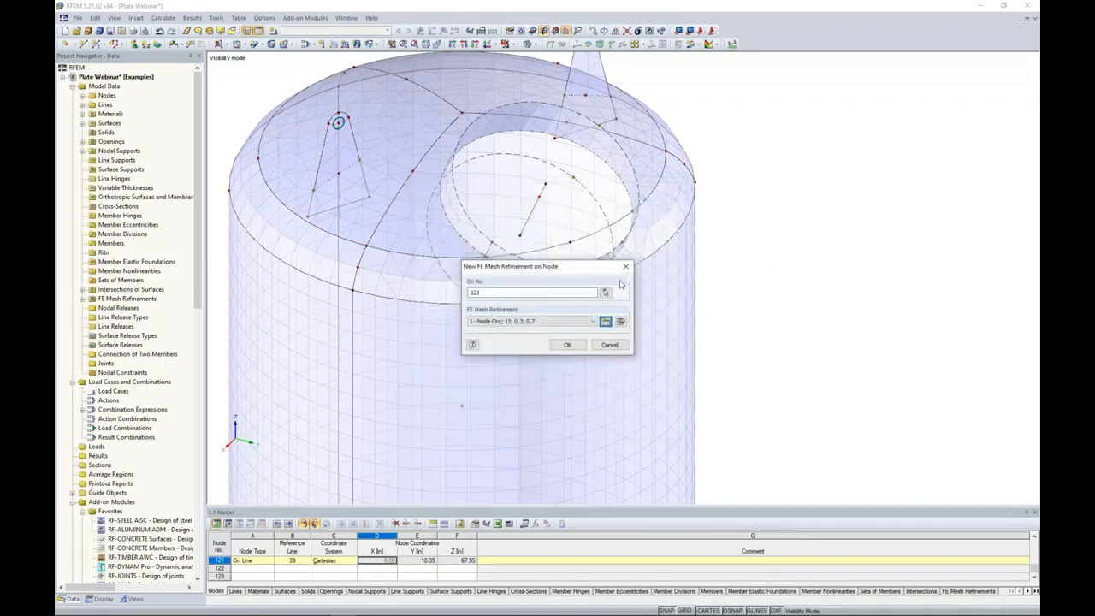
pyautogui.click(569, 346)
# Regenerate the FE mesh with the nozzle refinement included and view the mesh around the nozzle and upper shell.
pyautogui.keyDown('ctrl'); pyautogui.moveTo(571, 291); pyautogui.dragTo(740, 293, button='middle'); pyautogui.keyUp('ctrl')
pyautogui.keyDown('ctrl'); pyautogui.moveTo(700, 227); pyautogui.dragTo(641, 287, button='middle'); pyautogui.keyUp('ctrl')
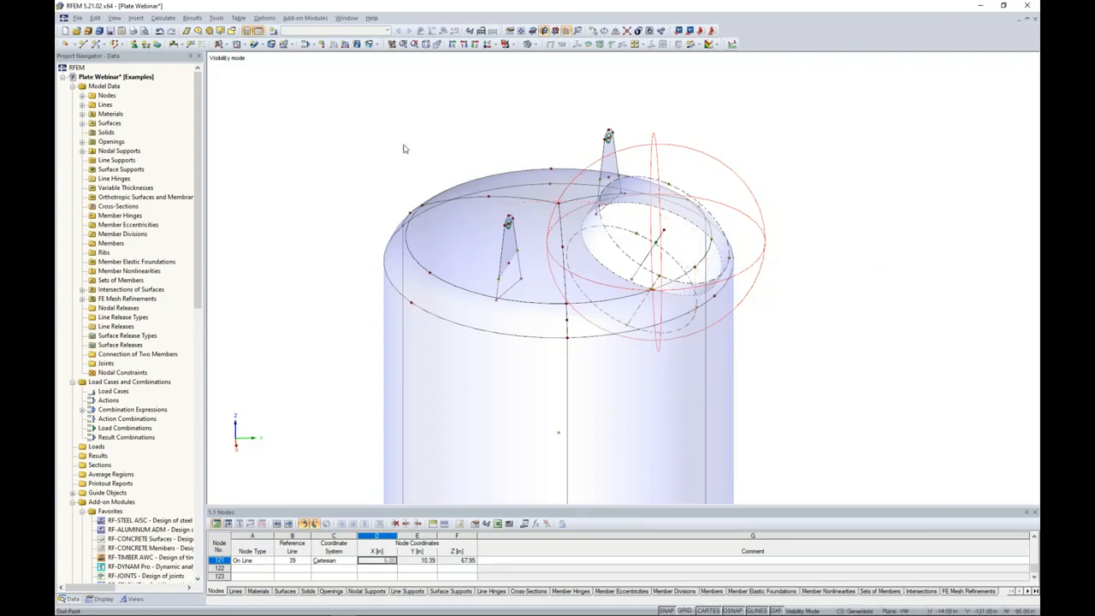
pyautogui.click(162, 18)
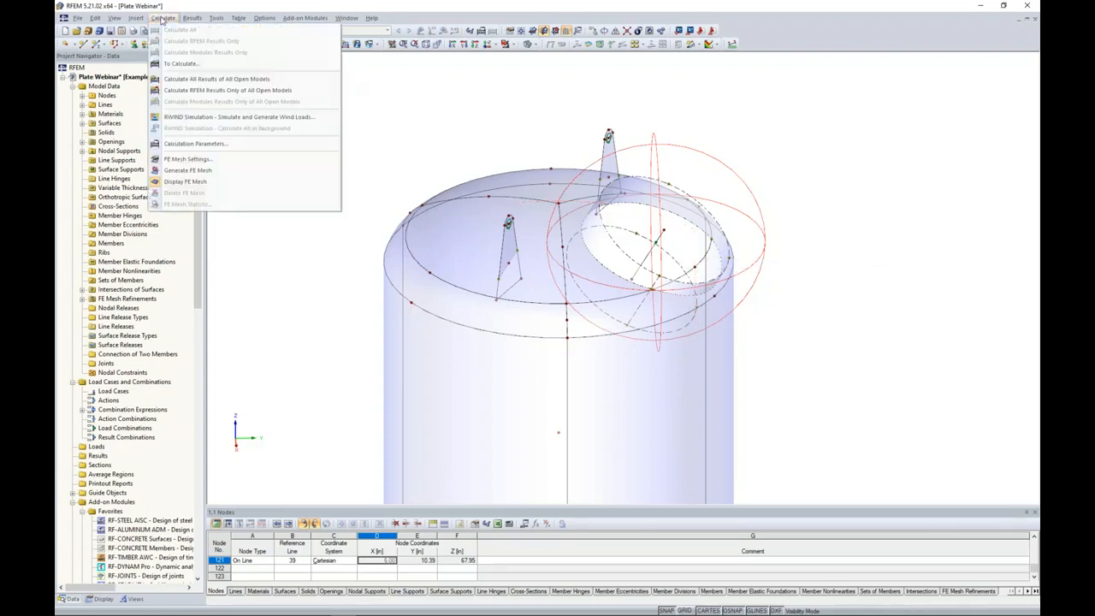
pyautogui.click(180, 170)
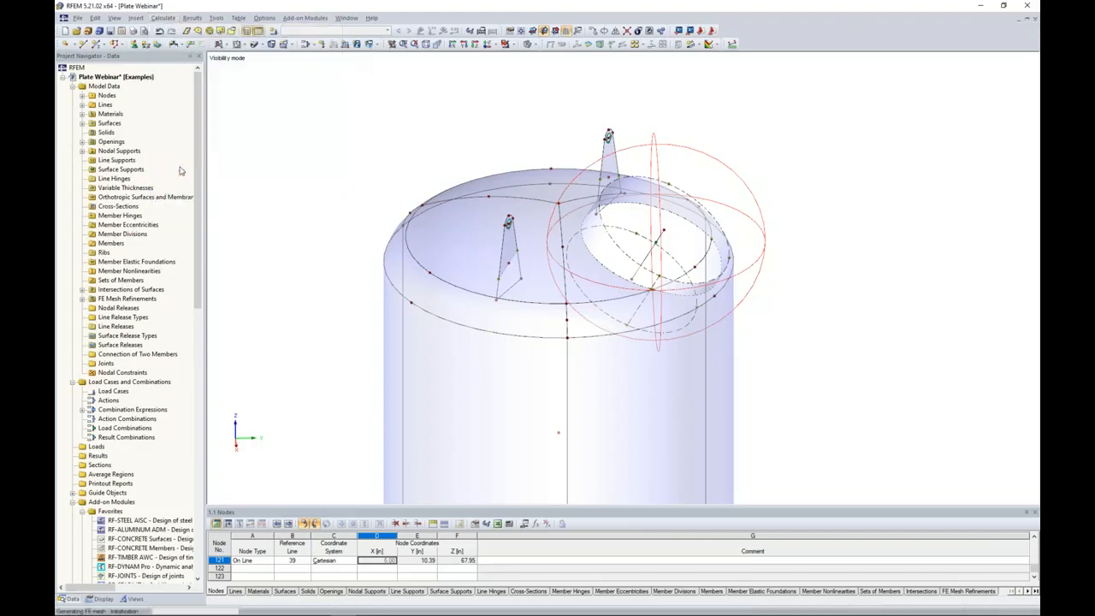
pyautogui.keyDown('ctrl'); pyautogui.moveTo(738, 338); pyautogui.dragTo(643, 371, button='middle'); pyautogui.keyUp('ctrl')
pyautogui.scroll(2, 643, 371)
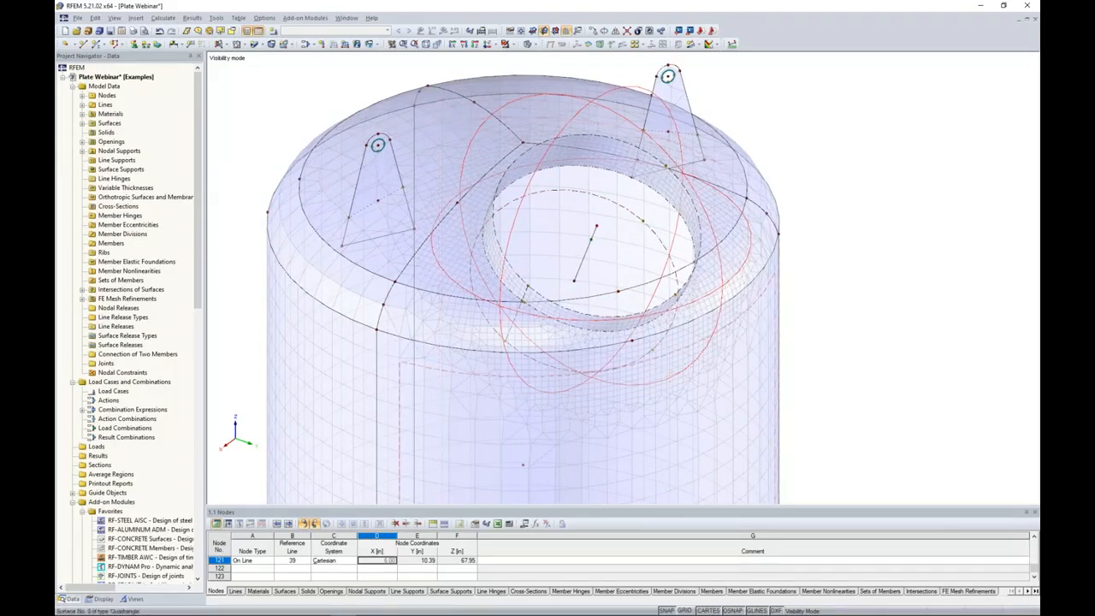
pyautogui.moveTo(587, 369); pyautogui.dragTo(587, 297, button='middle')
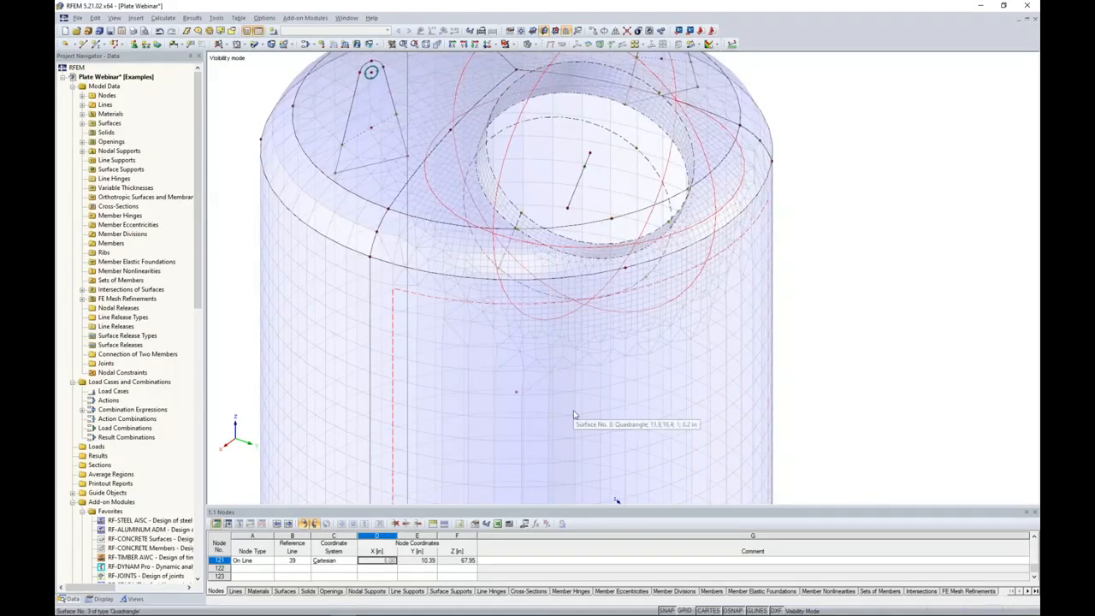
pyautogui.scroll(-2, 543, 292)
pyautogui.keyDown('ctrl'); pyautogui.moveTo(746, 291); pyautogui.dragTo(675, 236, button='middle'); pyautogui.keyUp('ctrl')
pyautogui.keyDown('ctrl'); pyautogui.moveTo(675, 236); pyautogui.dragTo(670, 232); pyautogui.keyUp('ctrl')
# Add a circular FE mesh refinement at both lifting lug hole centre nodes with radius 8 in and inner length 0.1 in.
pyautogui.moveTo(734, 218); pyautogui.dragTo(765, 301, button='middle')
pyautogui.scroll(4, 479, 167)
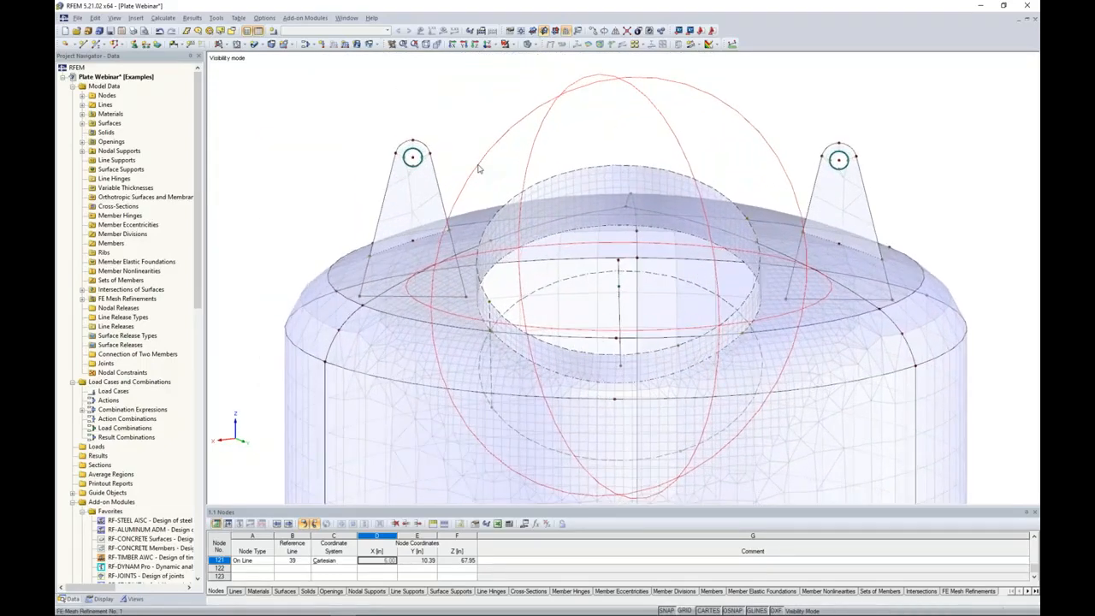
pyautogui.scroll(1, 478, 166)
pyautogui.click(408, 156)
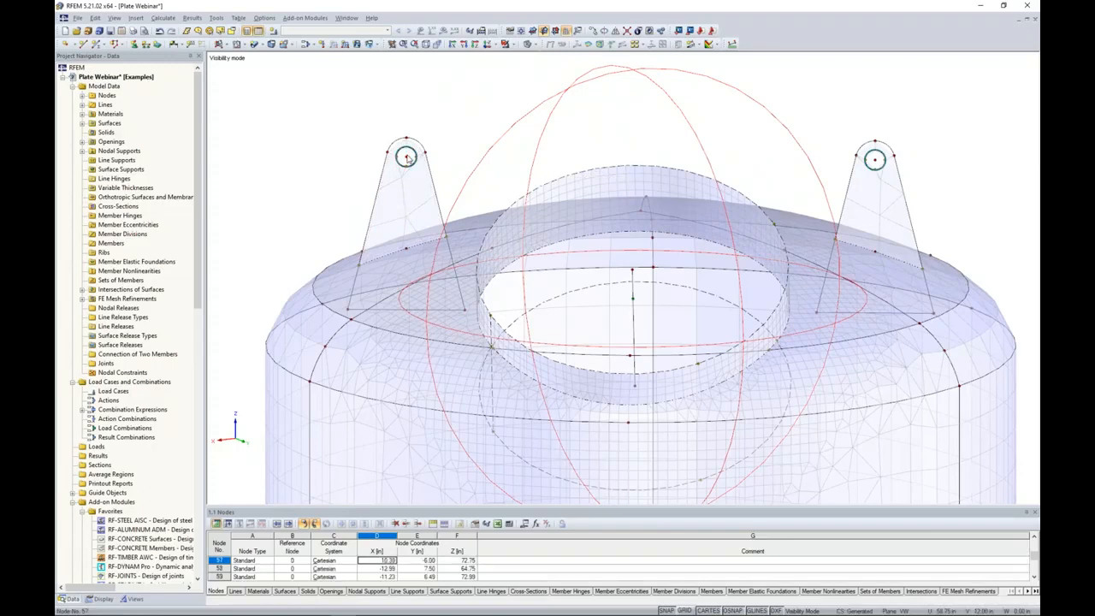
pyautogui.click(875, 161)
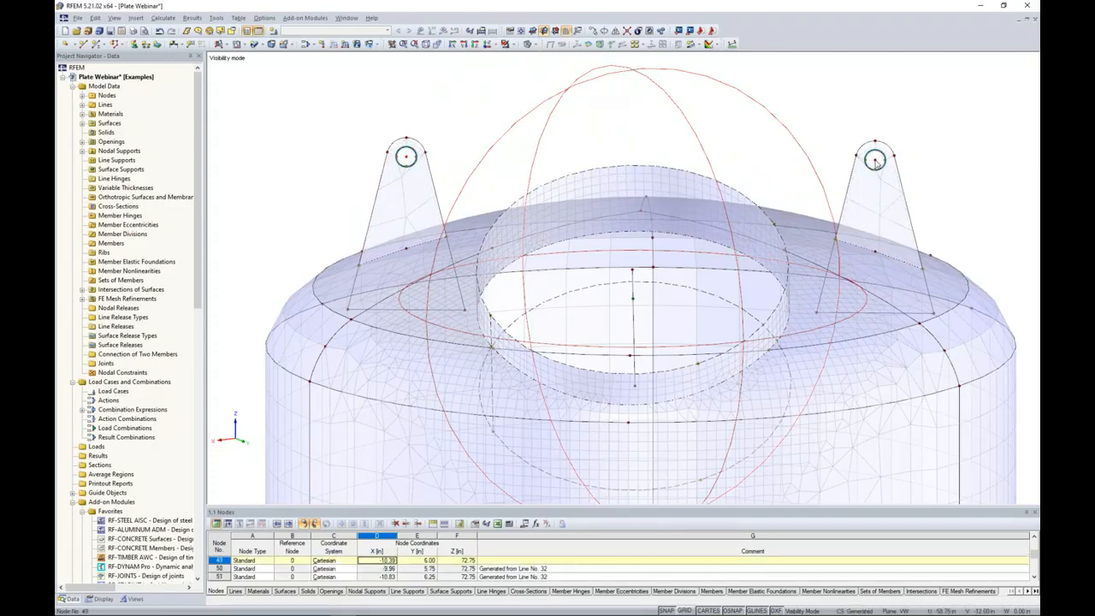
pyautogui.rightClick(875, 162)
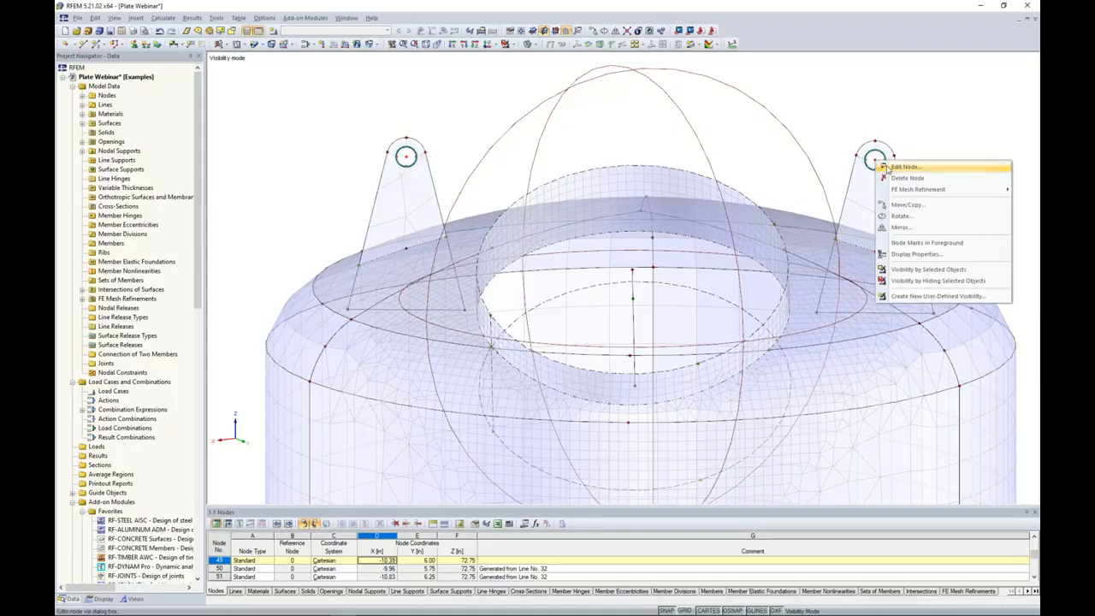
pyautogui.moveTo(900, 189)
pyautogui.click(855, 201)
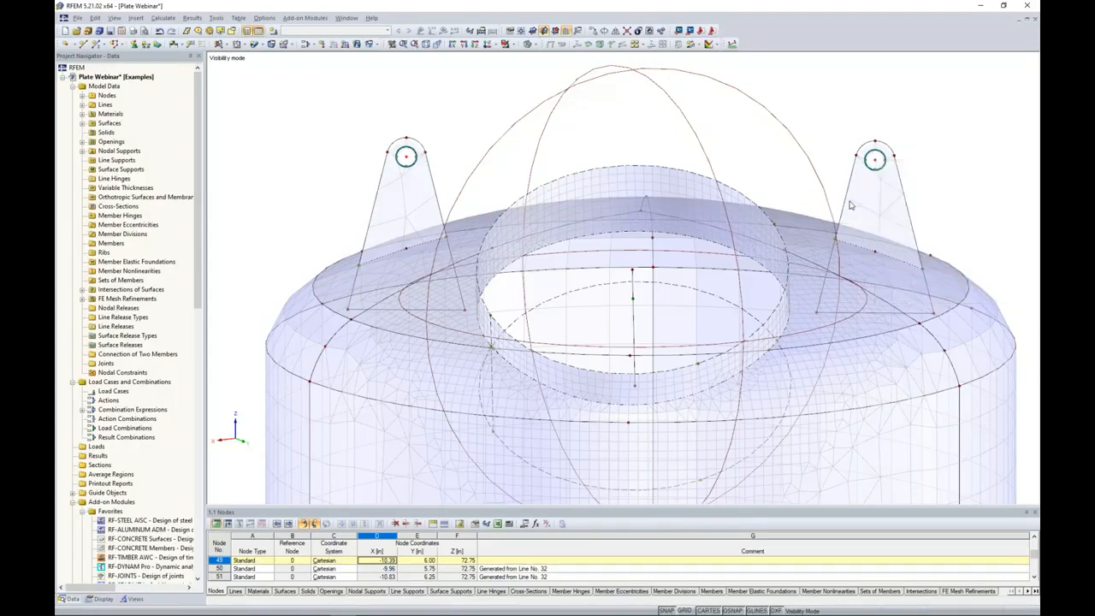
pyautogui.click(606, 321)
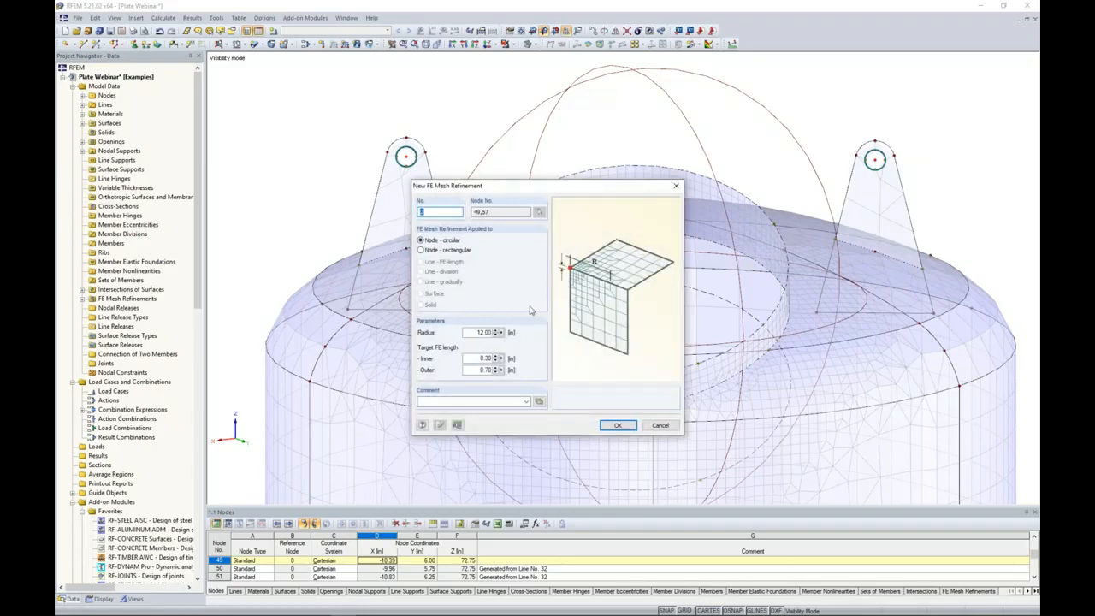
pyautogui.doubleClick(474, 332)
pyautogui.write('8')
pyautogui.press('Tab')
pyautogui.write('0')
pyautogui.click(618, 425)
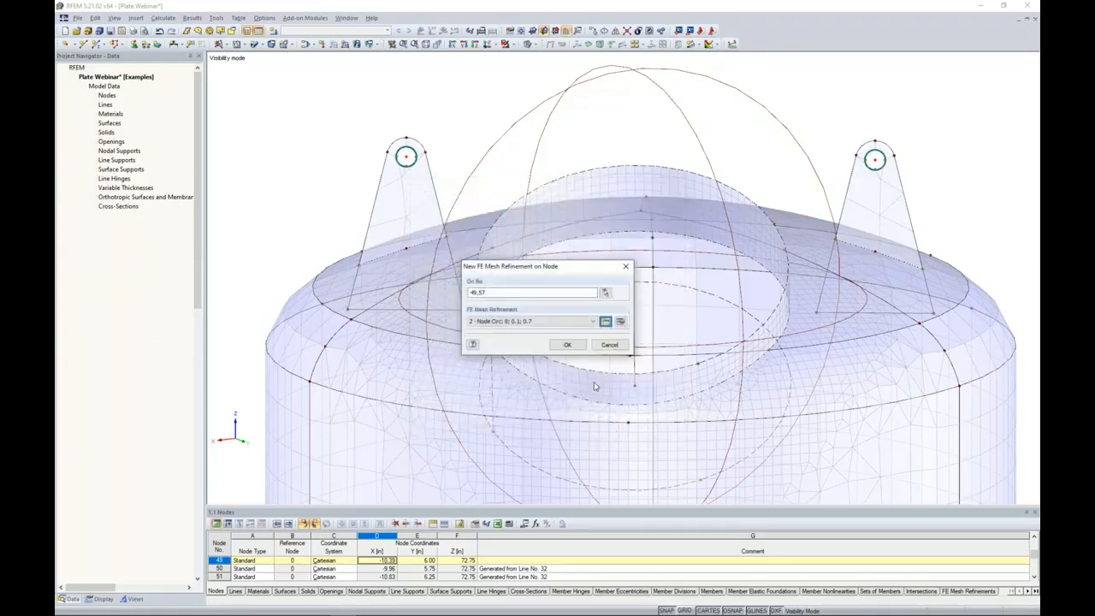
pyautogui.click(567, 344)
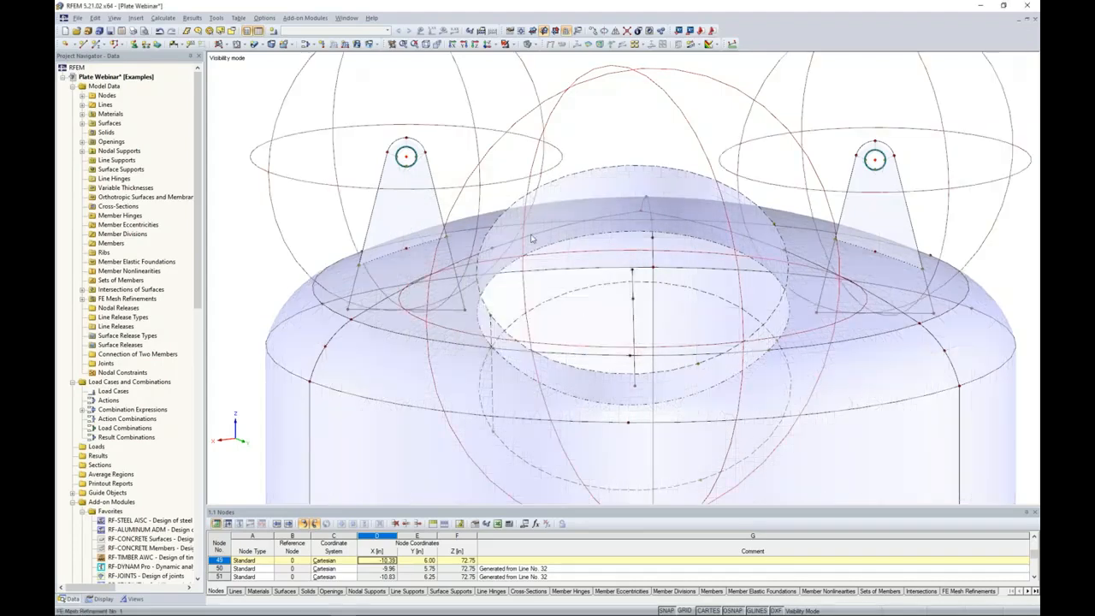
# Regenerate the FE mesh with the lug refinements included and view the mesh around a lifting lug's hole.
pyautogui.scroll(-2, 500, 121)
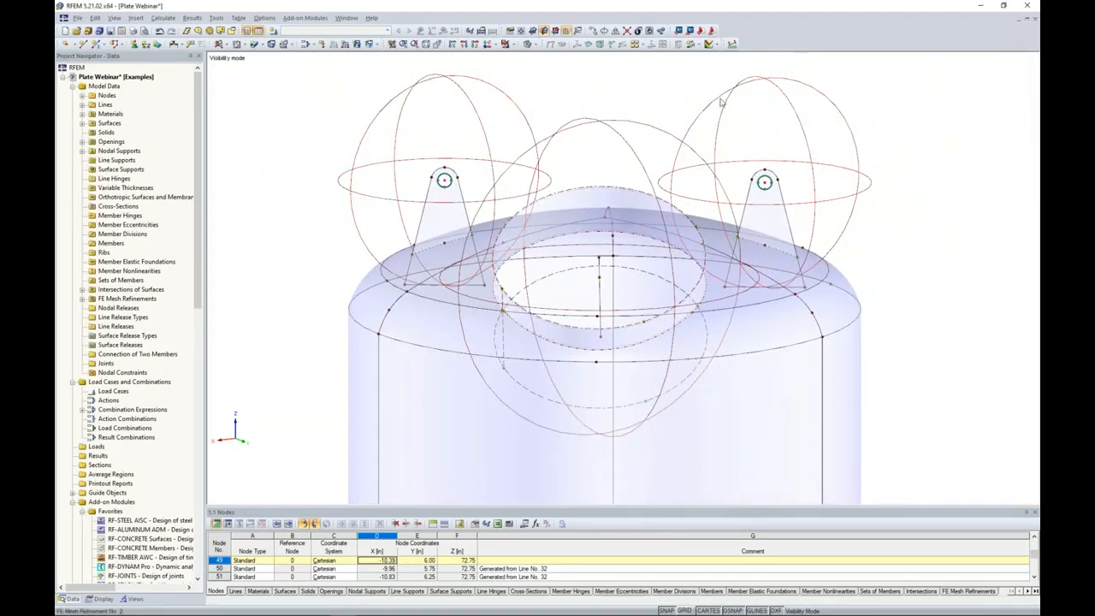
pyautogui.click(157, 23)
pyautogui.click(175, 171)
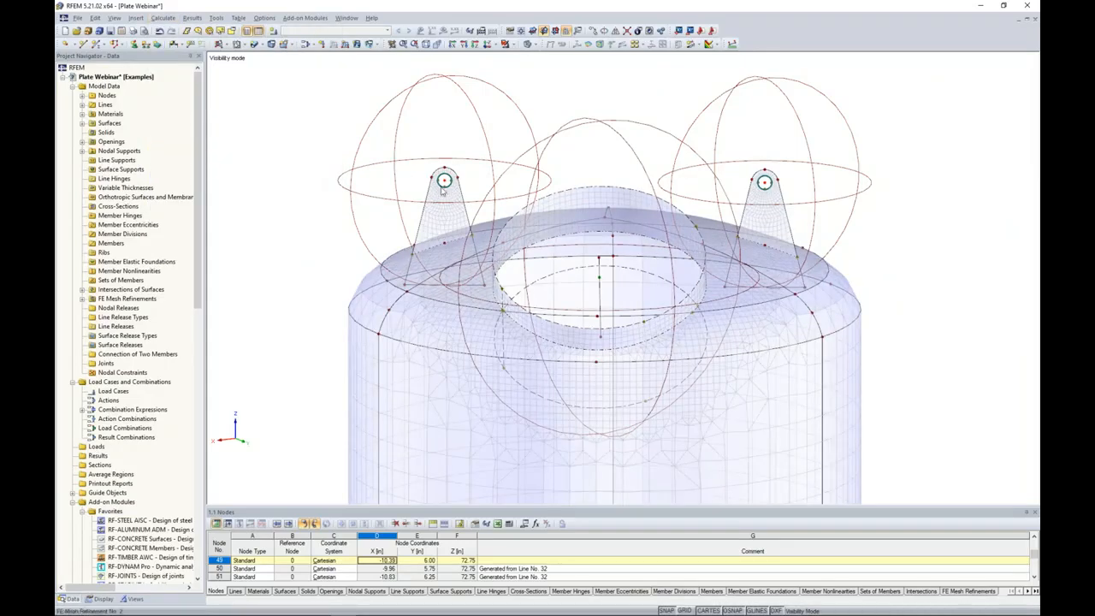
pyautogui.scroll(3, 448, 188)
pyautogui.scroll(3, 446, 187)
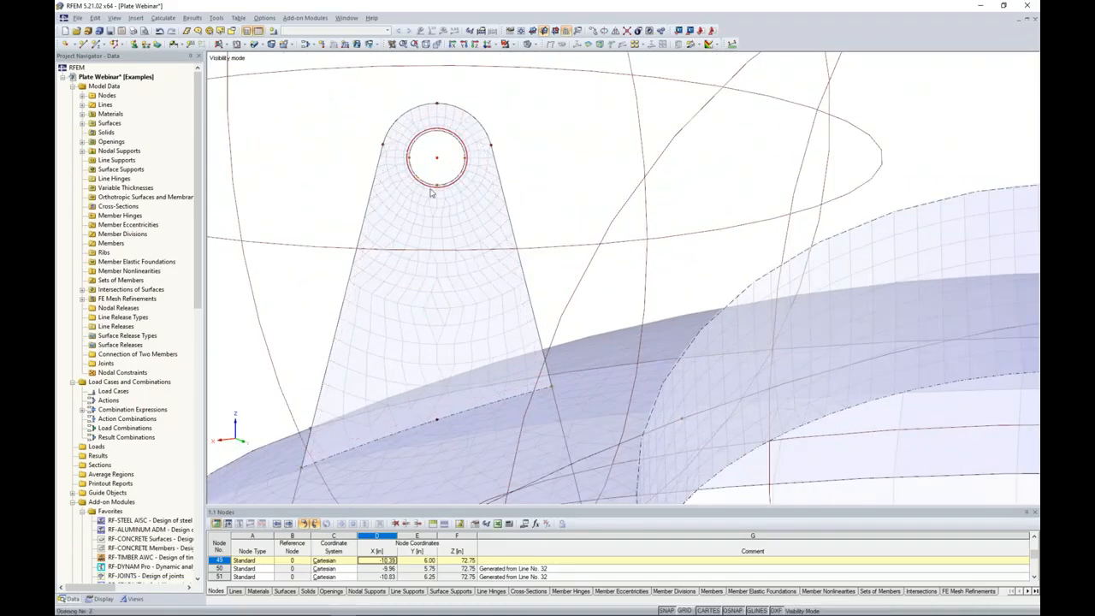
pyautogui.scroll(-3, 432, 194)
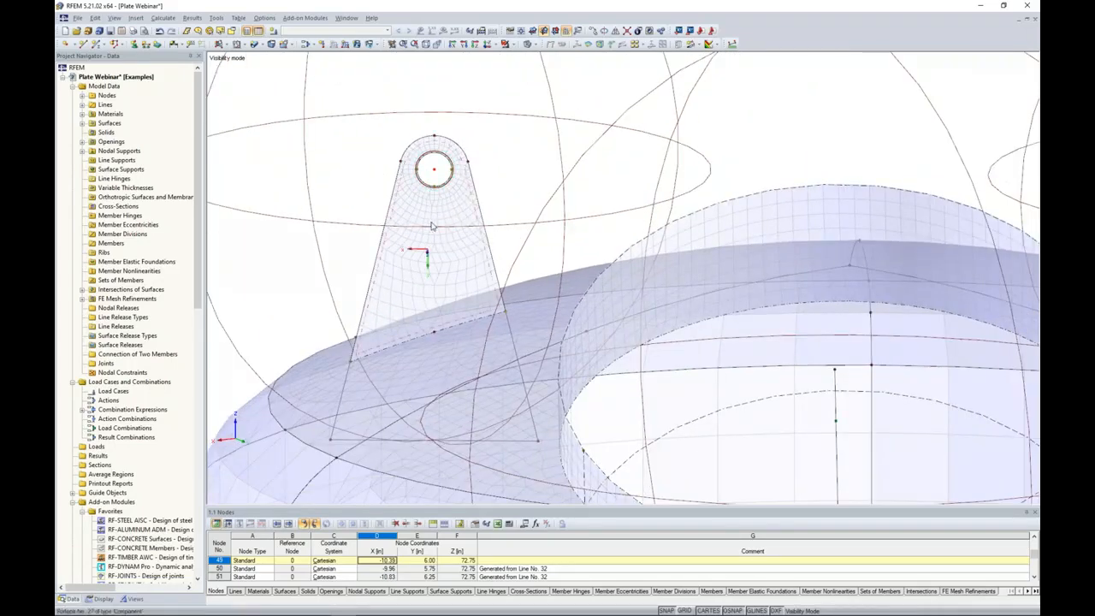
pyautogui.scroll(-2, 432, 227)
pyautogui.scroll(-5, 432, 227)
# Examine the FE mesh on the tapered legs below the vessel's bottom head.
pyautogui.keyDown('ctrl'); pyautogui.moveTo(432, 227); pyautogui.dragTo(543, 155, button='middle'); pyautogui.keyUp('ctrl')
pyautogui.moveTo(607, 349); pyautogui.dragTo(639, 195, button='middle')
pyautogui.keyDown('ctrl'); pyautogui.moveTo(672, 381); pyautogui.dragTo(587, 332, button='middle'); pyautogui.keyUp('ctrl')
pyautogui.scroll(-1, 670, 360)
pyautogui.scroll(4, 664, 388)
pyautogui.scroll(-1, 587, 332)
pyautogui.scroll(2, 581, 351)
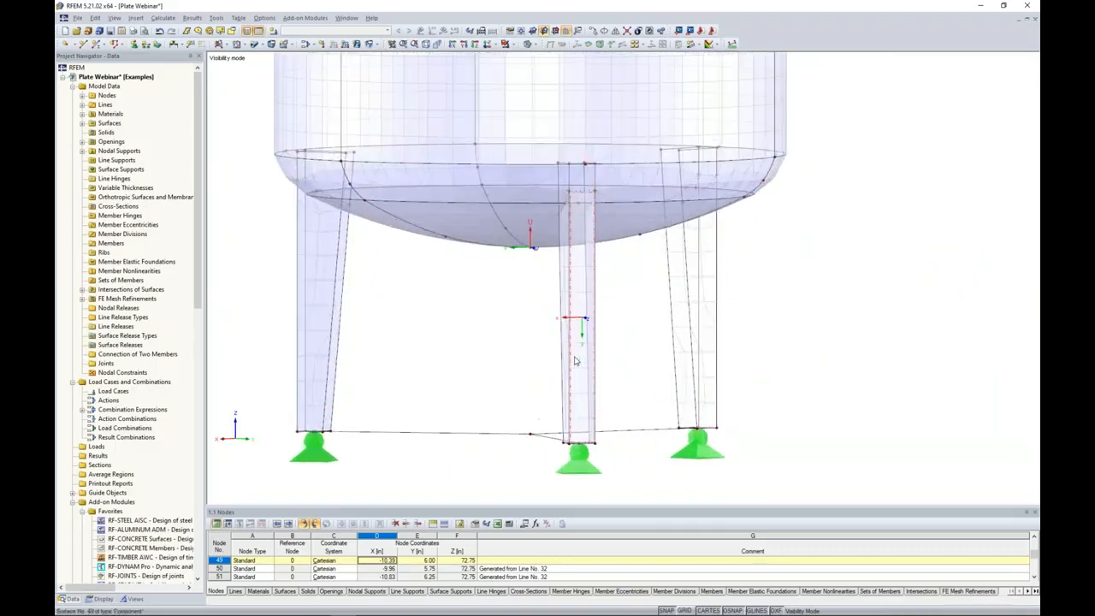
pyautogui.click(575, 360)
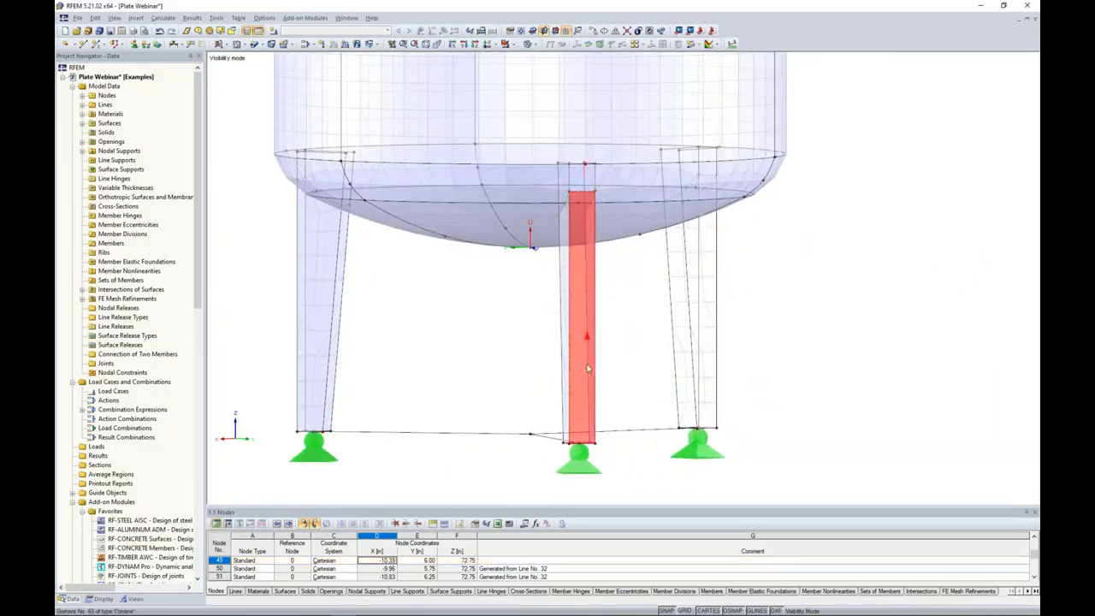
pyautogui.click(631, 362)
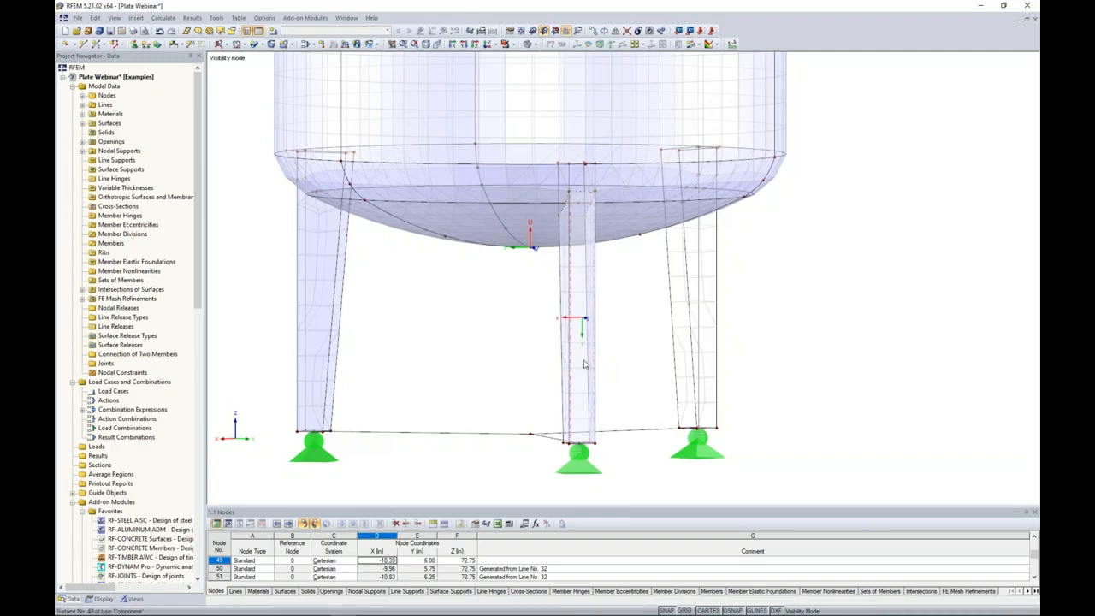
# Assign a surface FE mesh refinement with a target FE length of 0.3 in to the plate components of all three legs.
pyautogui.moveTo(792, 368); pyautogui.dragTo(277, 291)
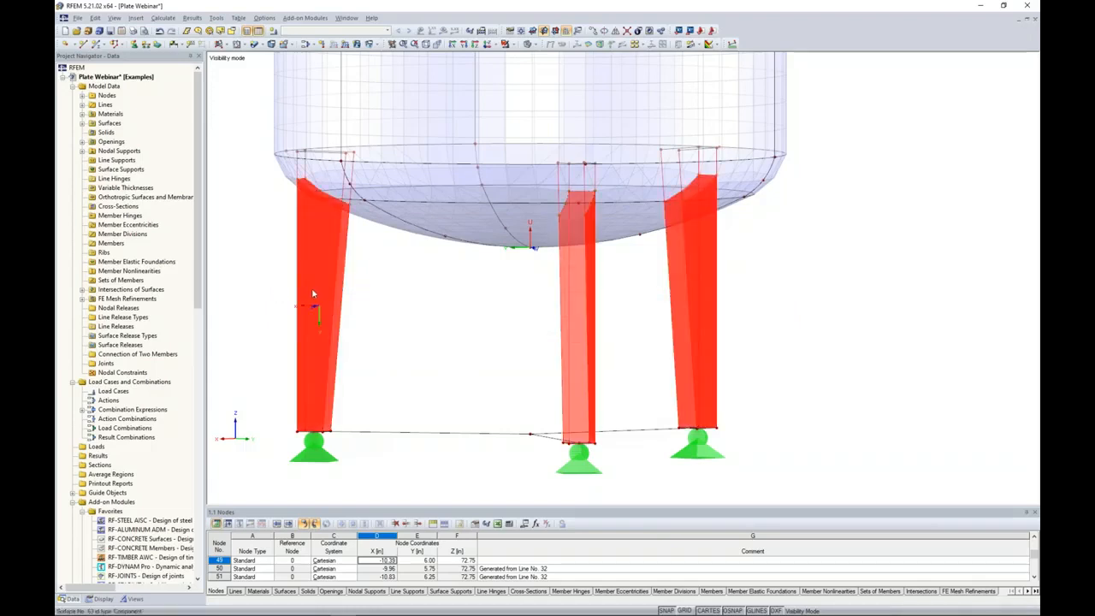
pyautogui.rightClick(314, 292)
pyautogui.moveTo(369, 314)
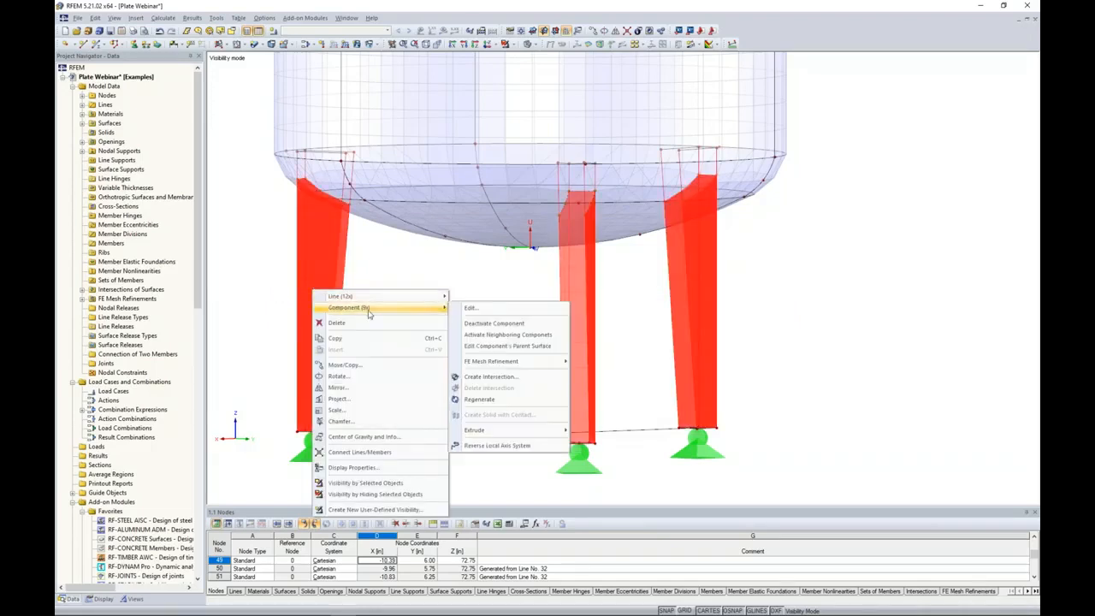
pyautogui.click(472, 308)
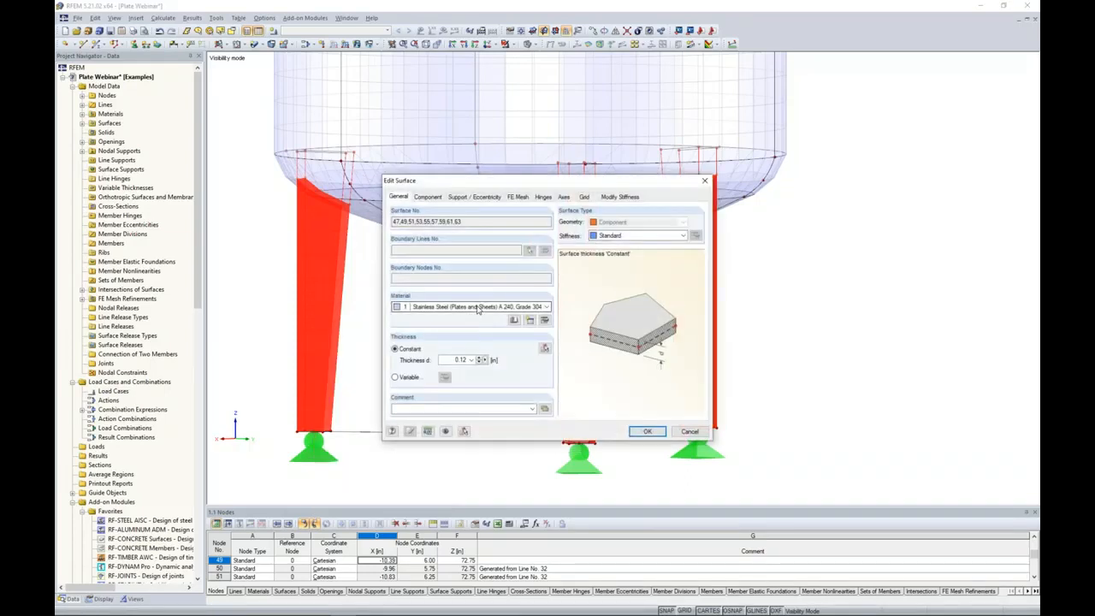
pyautogui.click(517, 196)
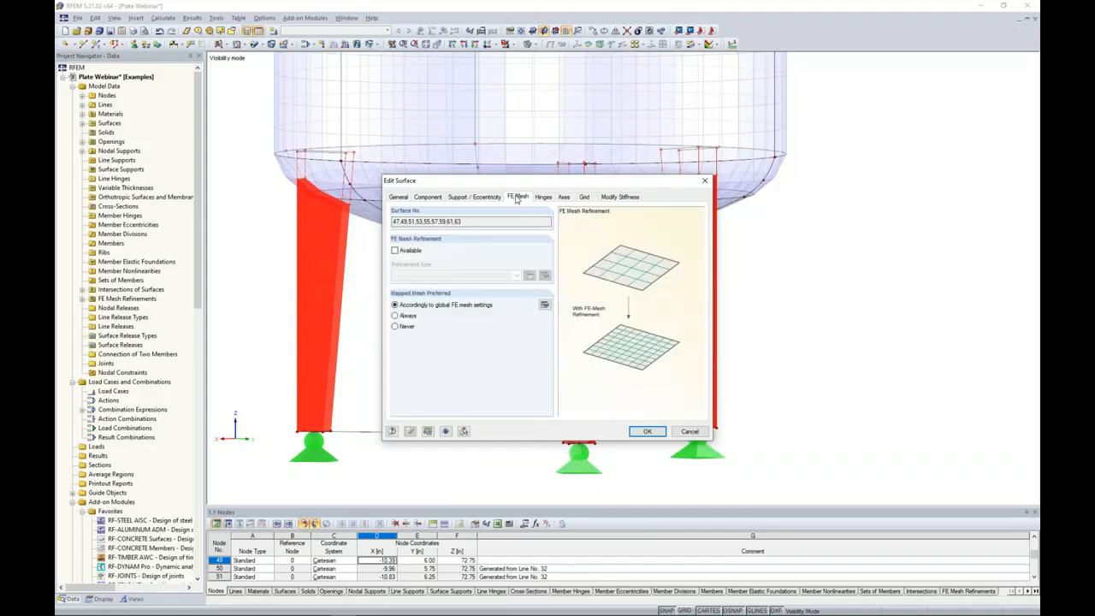
pyautogui.click(394, 250)
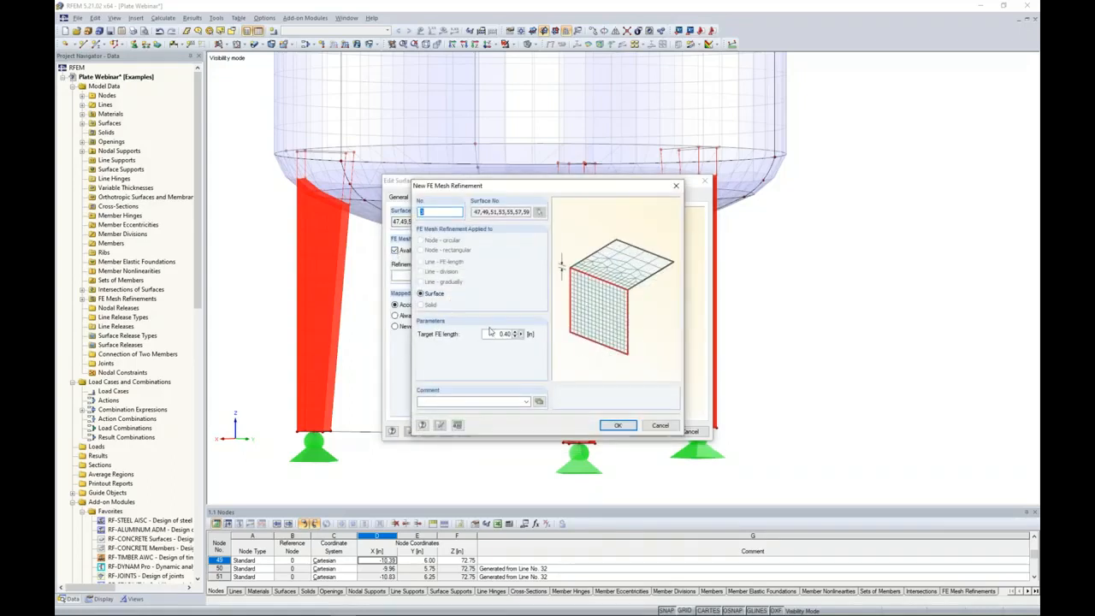
pyautogui.moveTo(490, 335); pyautogui.dragTo(513, 335)
pyautogui.write('0.3')
pyautogui.click(618, 425)
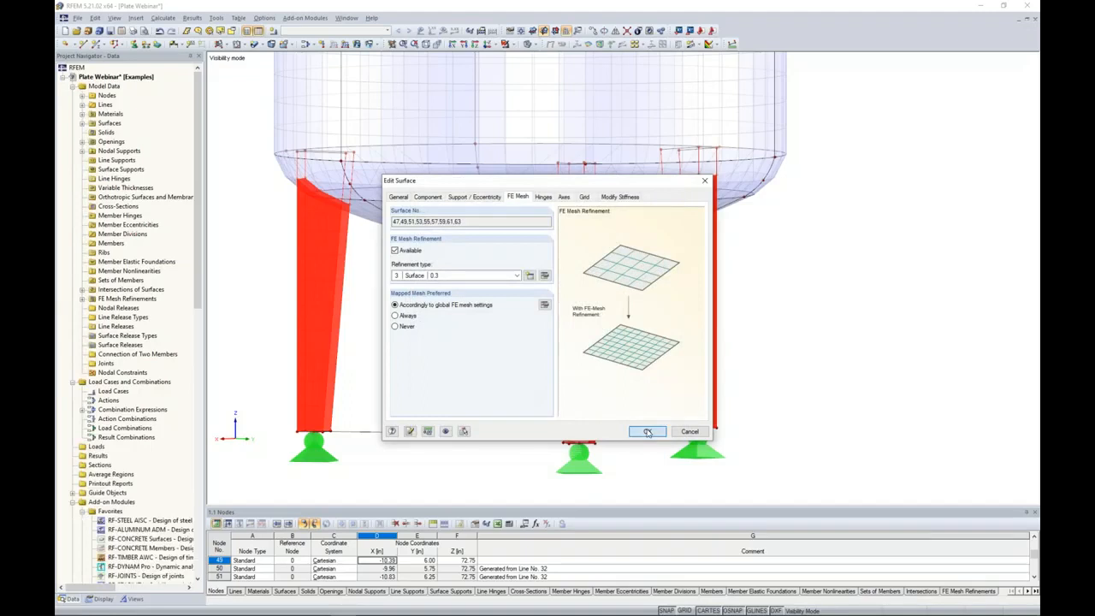
pyautogui.click(647, 431)
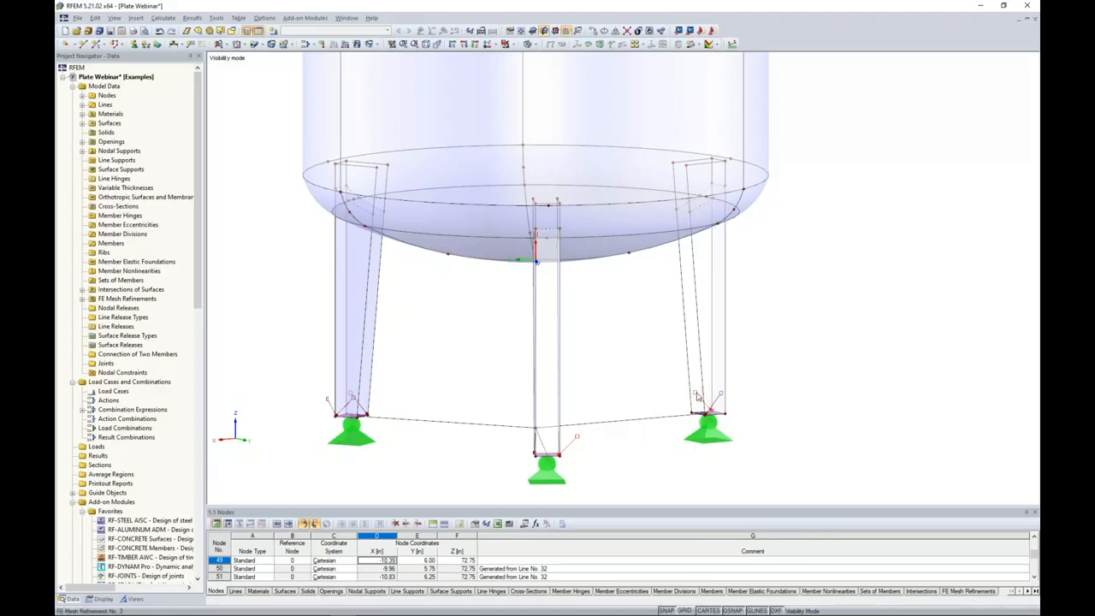
# Regenerate the FE mesh with the leg refinement included and view the mesh on the legs and the whole vessel.
pyautogui.click(169, 18)
pyautogui.click(205, 171)
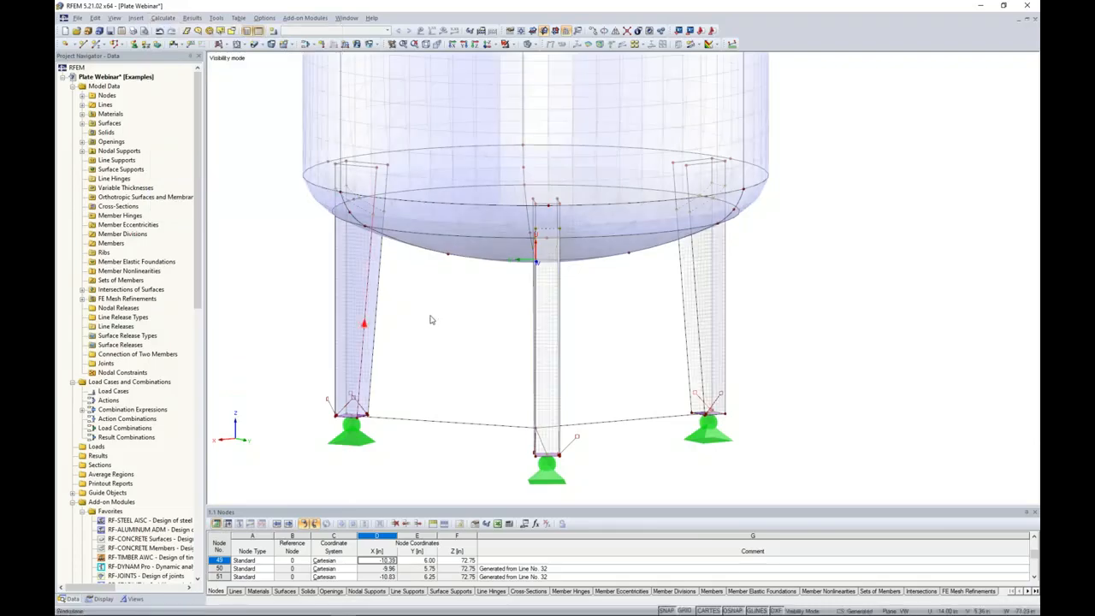
pyautogui.scroll(5, 448, 303)
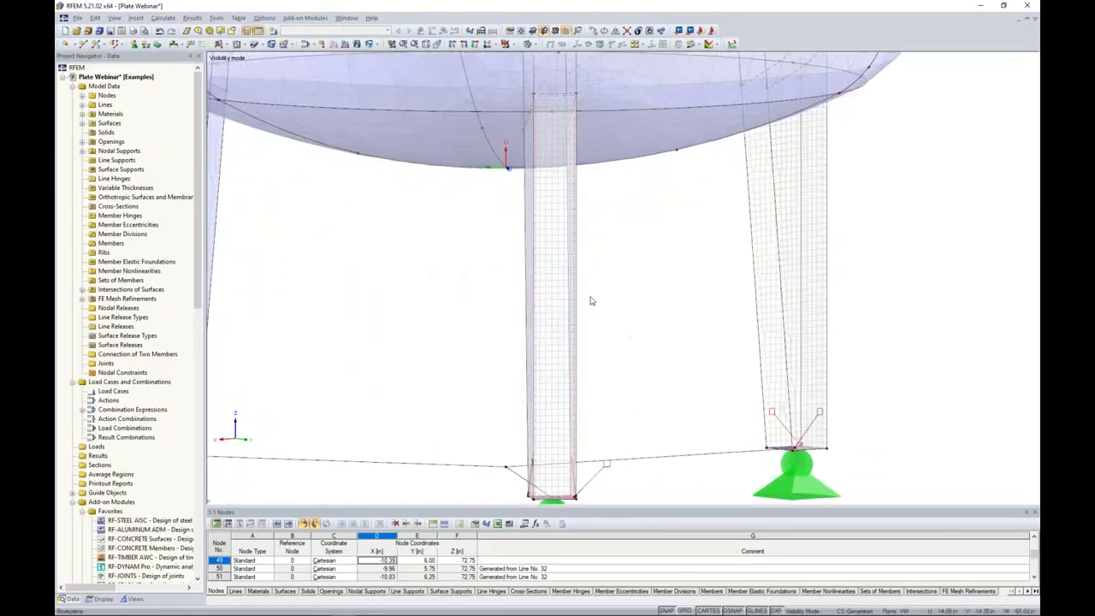
pyautogui.scroll(-4, 550, 323)
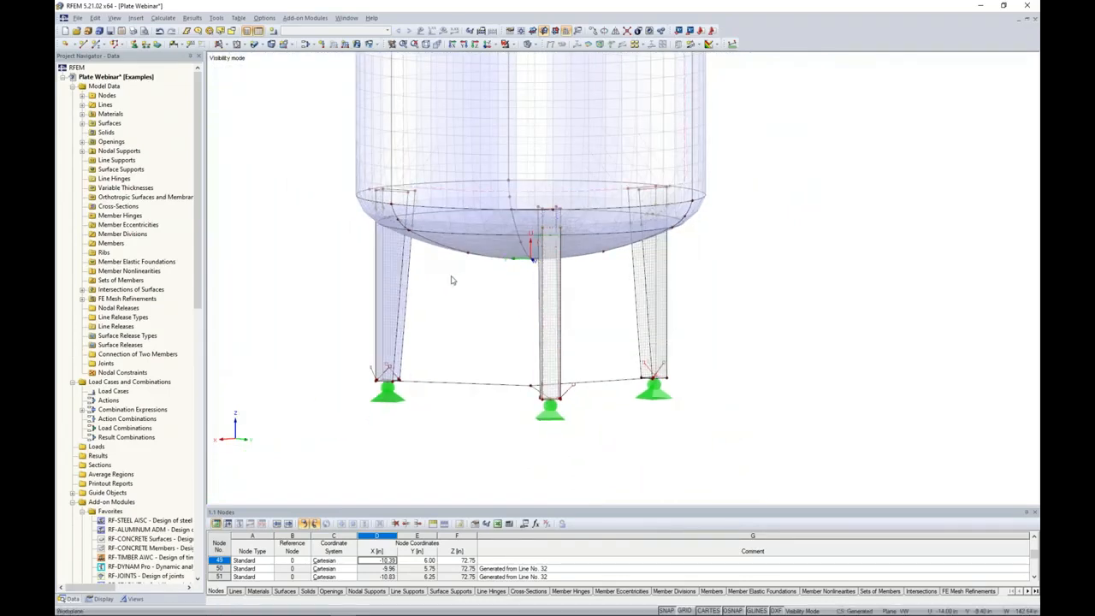
pyautogui.keyDown('ctrl'); pyautogui.moveTo(435, 303); pyautogui.dragTo(502, 379, button='middle'); pyautogui.keyUp('ctrl')
pyautogui.scroll(-3, 457, 375)
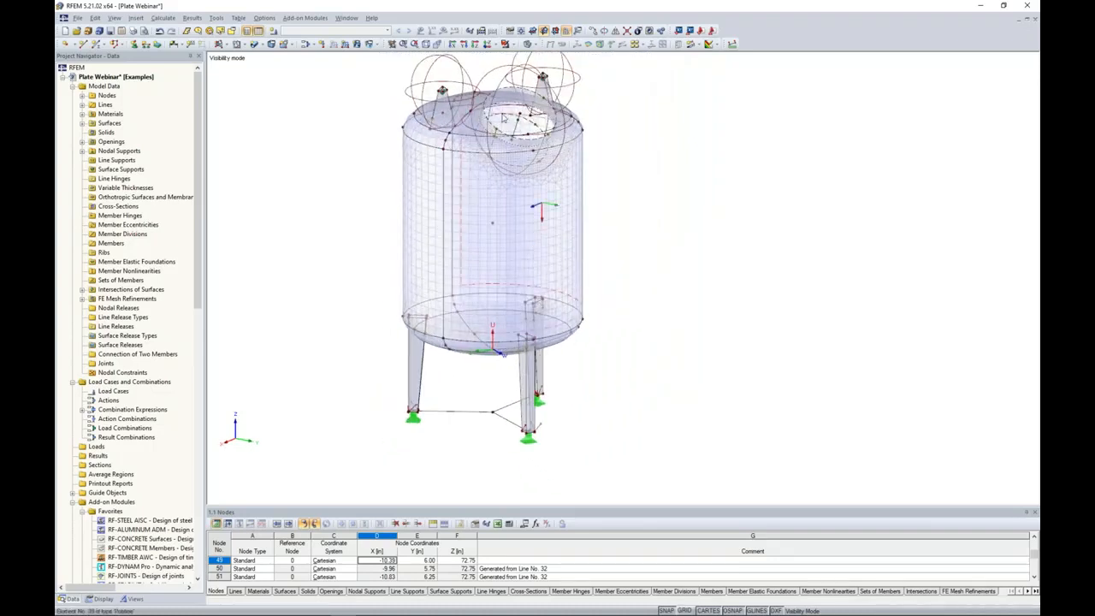
# Hide the FE mesh refinement symbols in the model display.
pyautogui.click(102, 599)
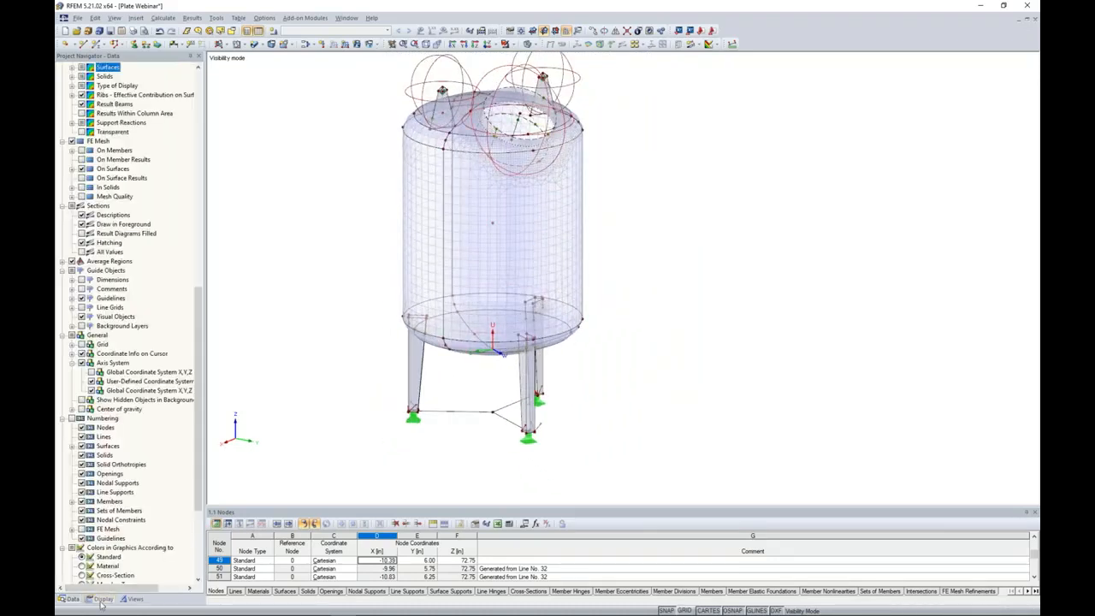
pyautogui.scroll(18, 116, 361)
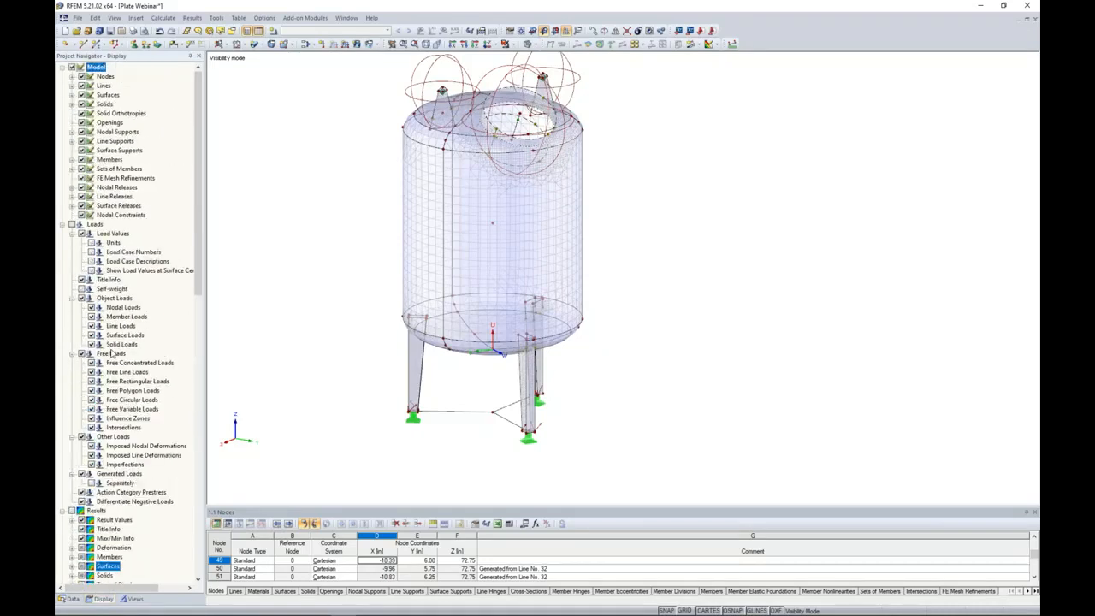
pyautogui.click(82, 178)
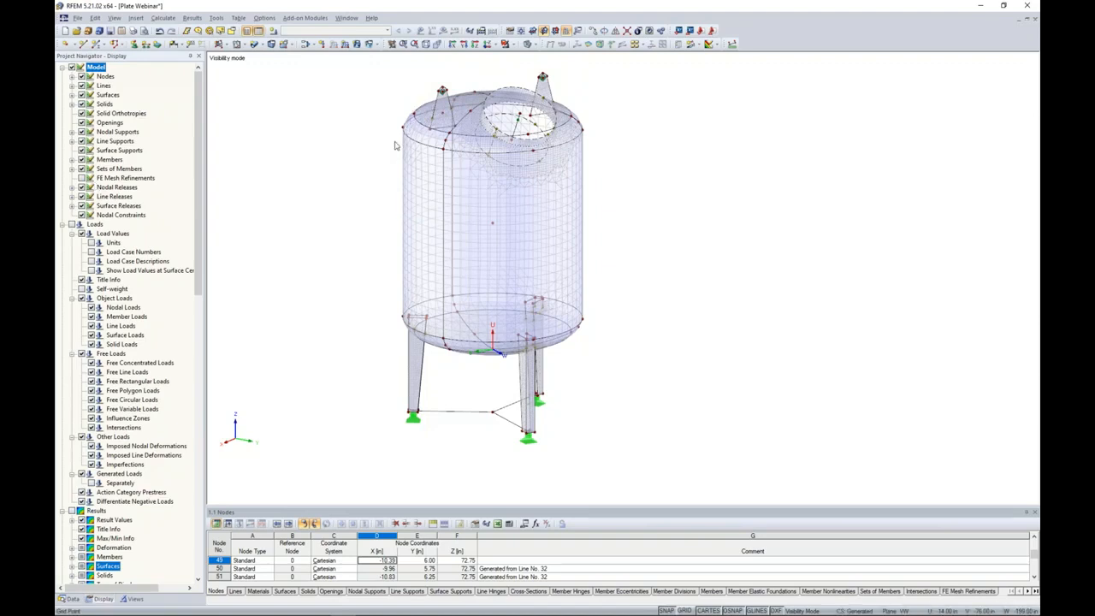
pyautogui.click(82, 178)
# Show the local axis systems of all surfaces and compare their directions on adjacent cylindrical shell surfaces.
pyautogui.moveTo(633, 250)
pyautogui.keyDown('ctrl'); pyautogui.mouseDown(button='middle')
pyautogui.moveTo(636, 263)
pyautogui.moveTo(646, 241)
pyautogui.mouseUp(button='middle'); pyautogui.keyUp('ctrl')
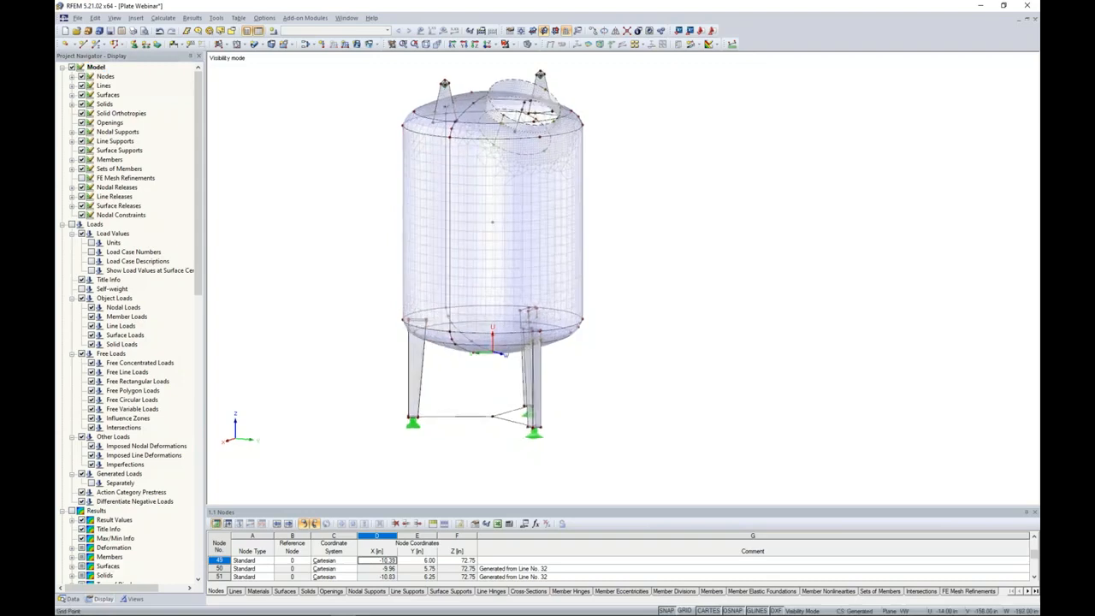
pyautogui.click(541, 211)
pyautogui.rightClick(542, 210)
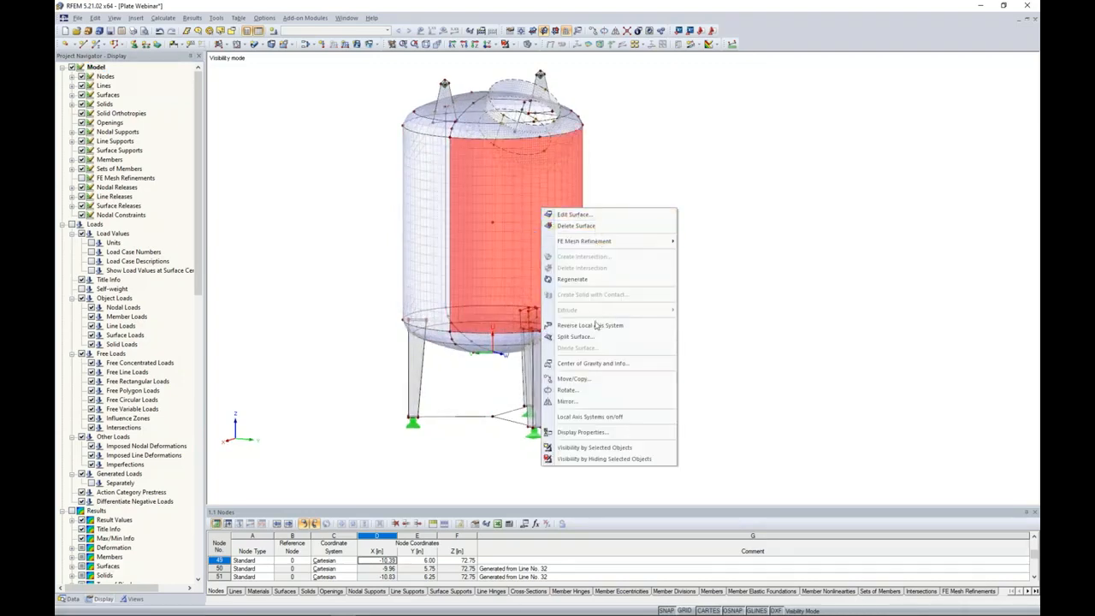
pyautogui.click(598, 416)
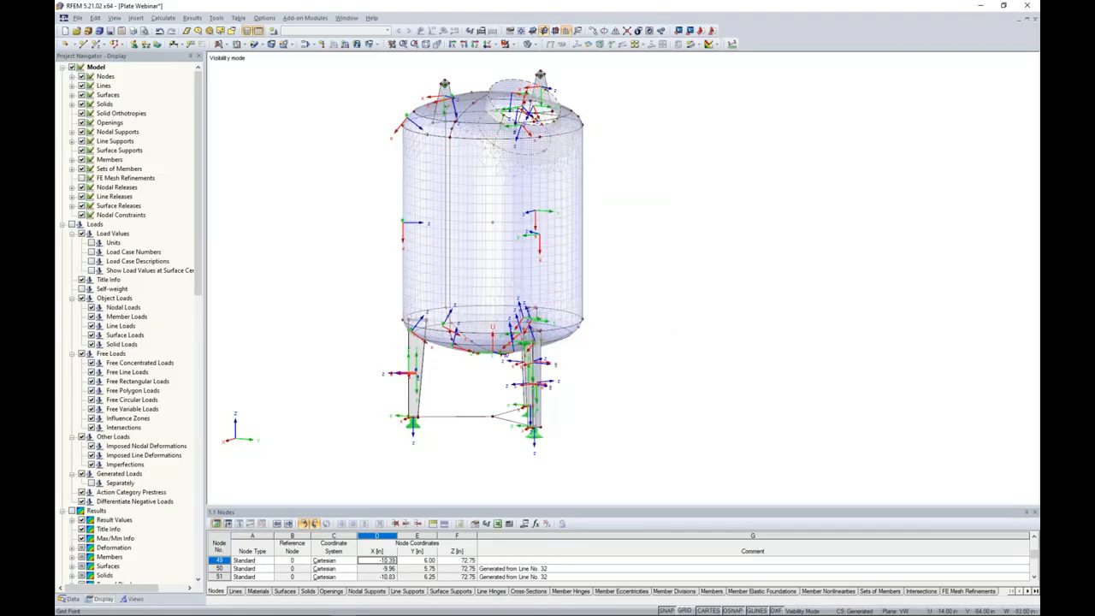
pyautogui.scroll(5, 622, 271)
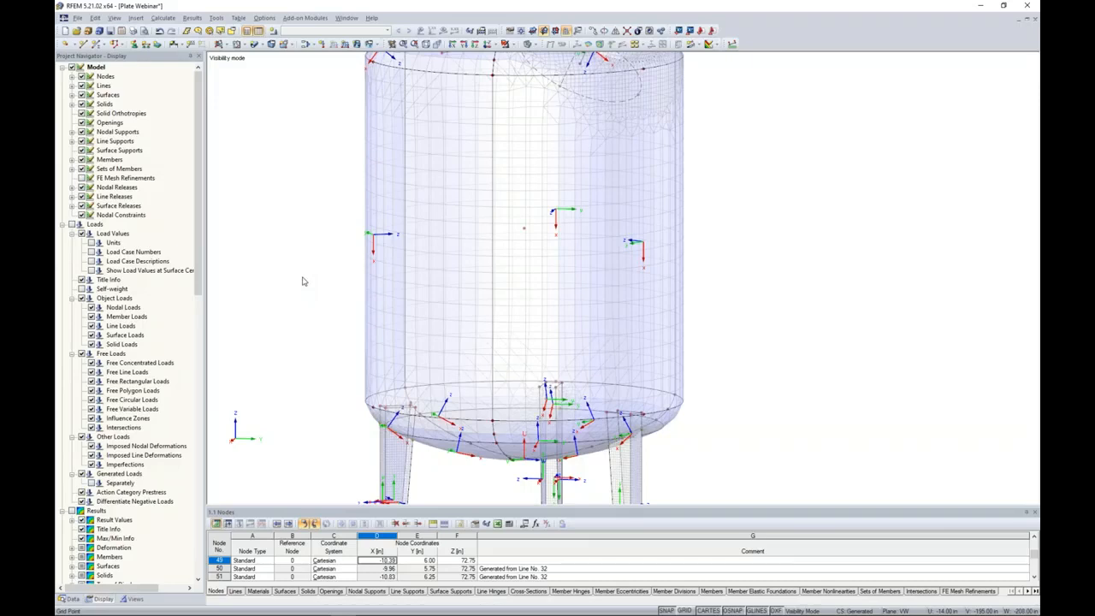
pyautogui.click(505, 296)
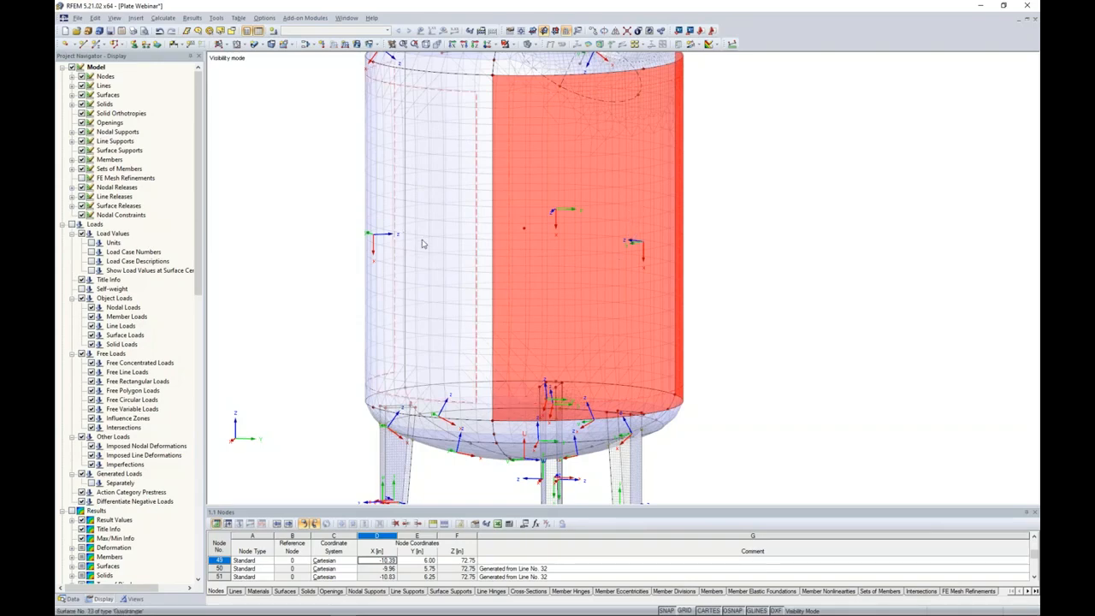
pyautogui.click(339, 245)
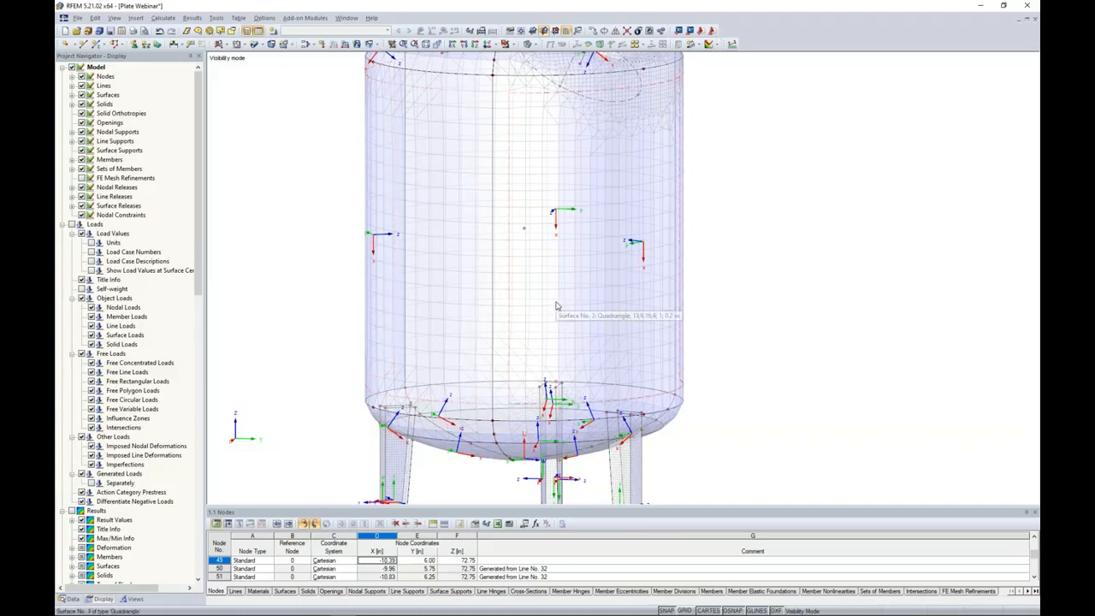
pyautogui.scroll(-5, 557, 306)
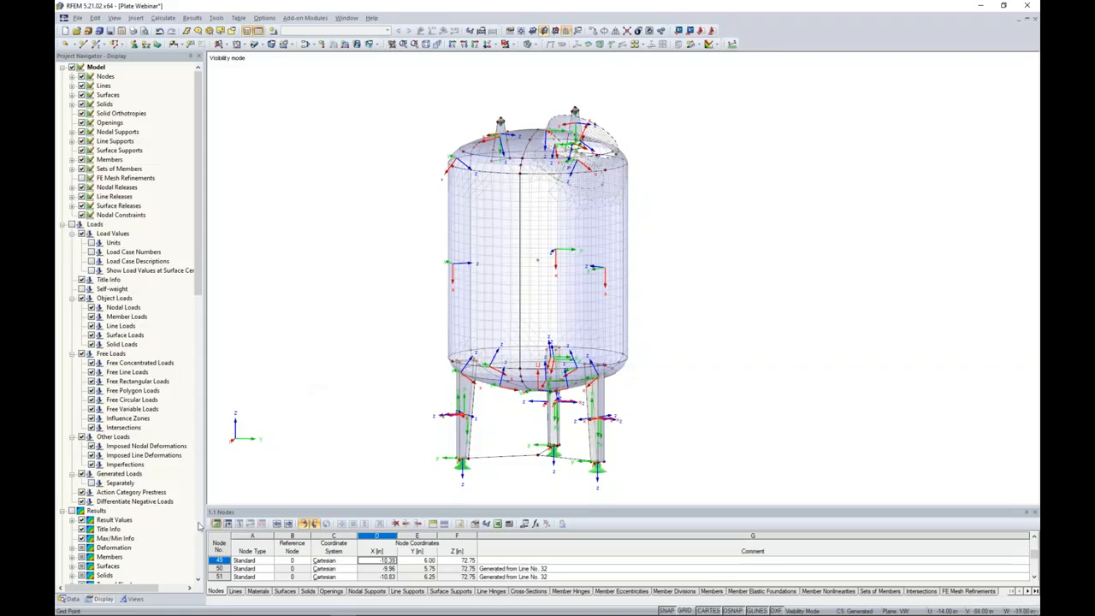
# Limit the visible model to the surfaces with thicknesses of 0.2 in, 0.4 in and 0.75 in.
pyautogui.click(132, 599)
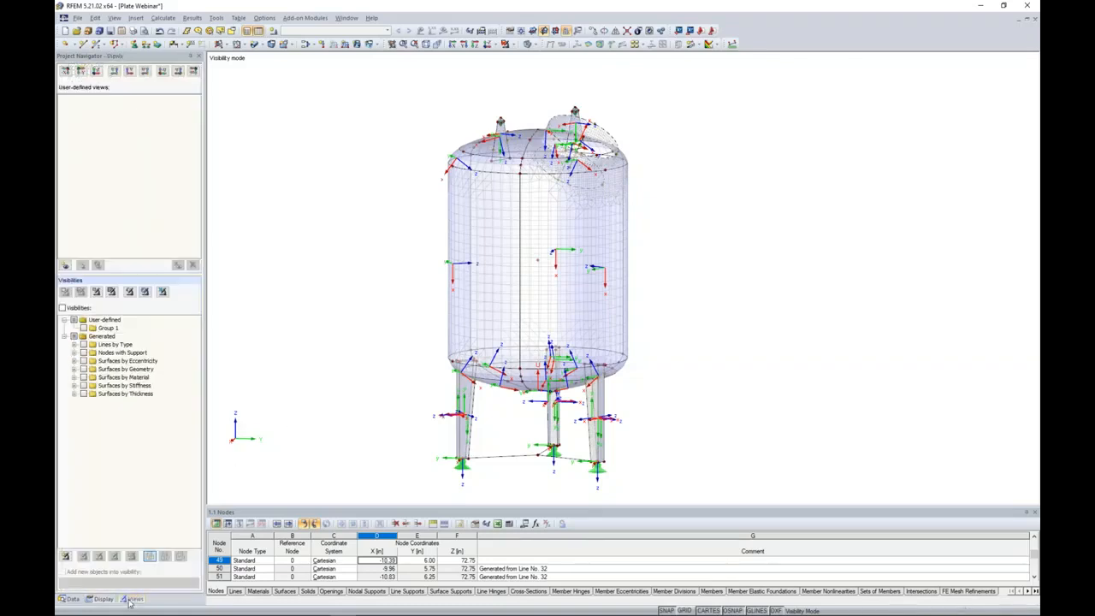
pyautogui.click(74, 394)
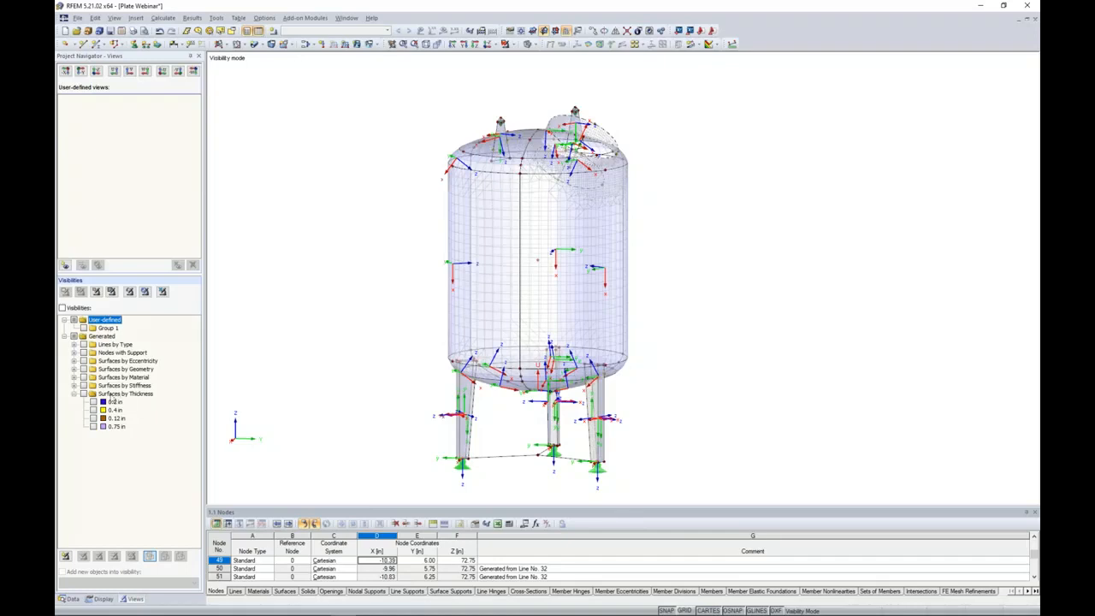
pyautogui.click(93, 402)
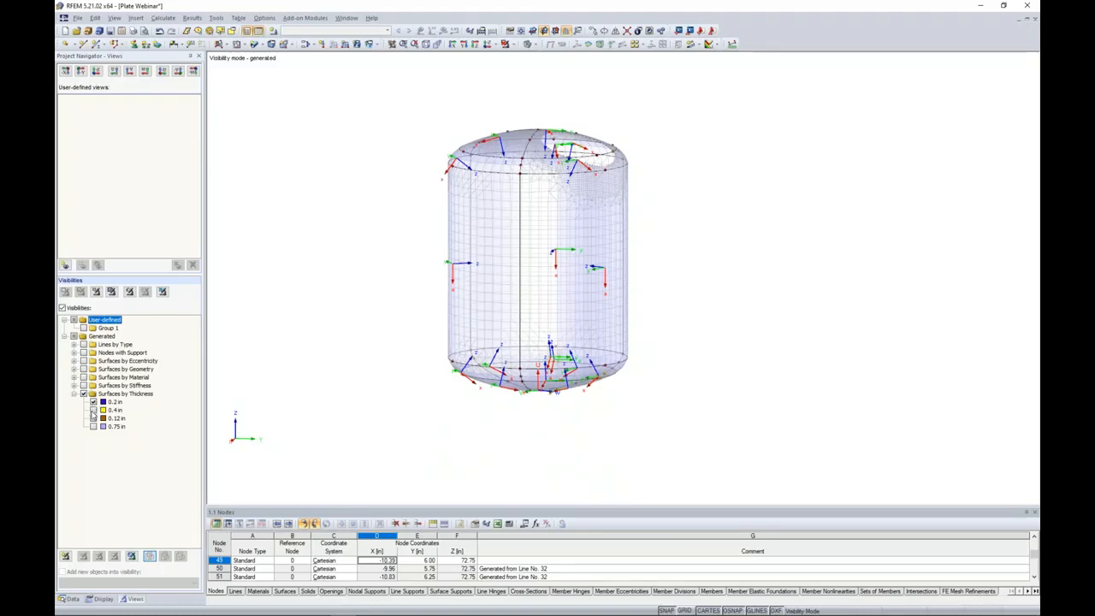
pyautogui.click(93, 411)
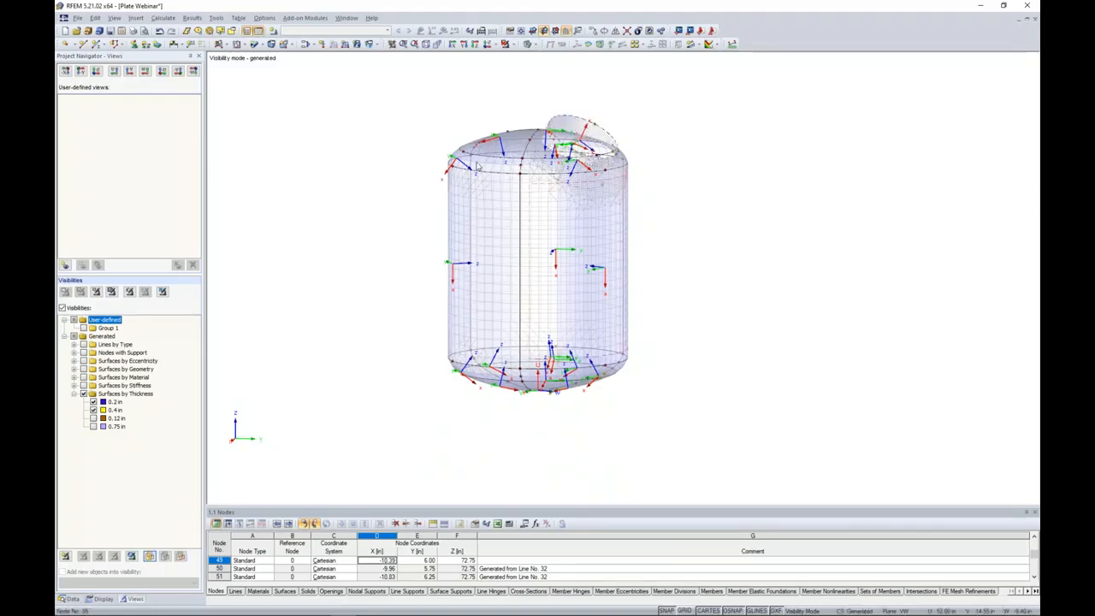
pyautogui.click(93, 426)
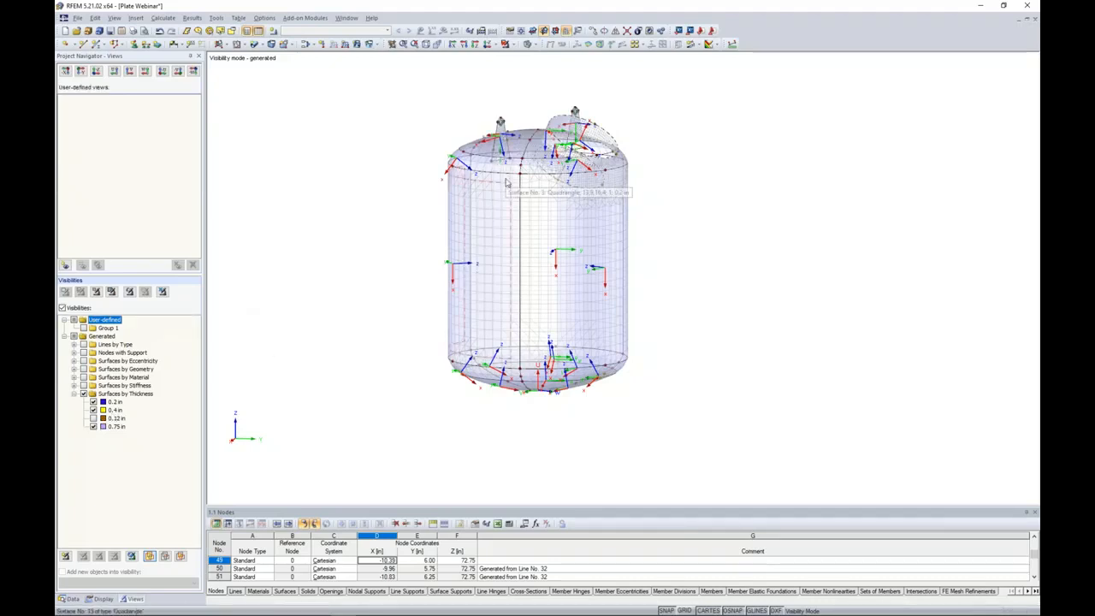
# Set the local x-axis of all visible shell, nozzle and lug surfaces parallel to vertical shell line 4.
pyautogui.moveTo(721, 450); pyautogui.dragTo(405, 81)
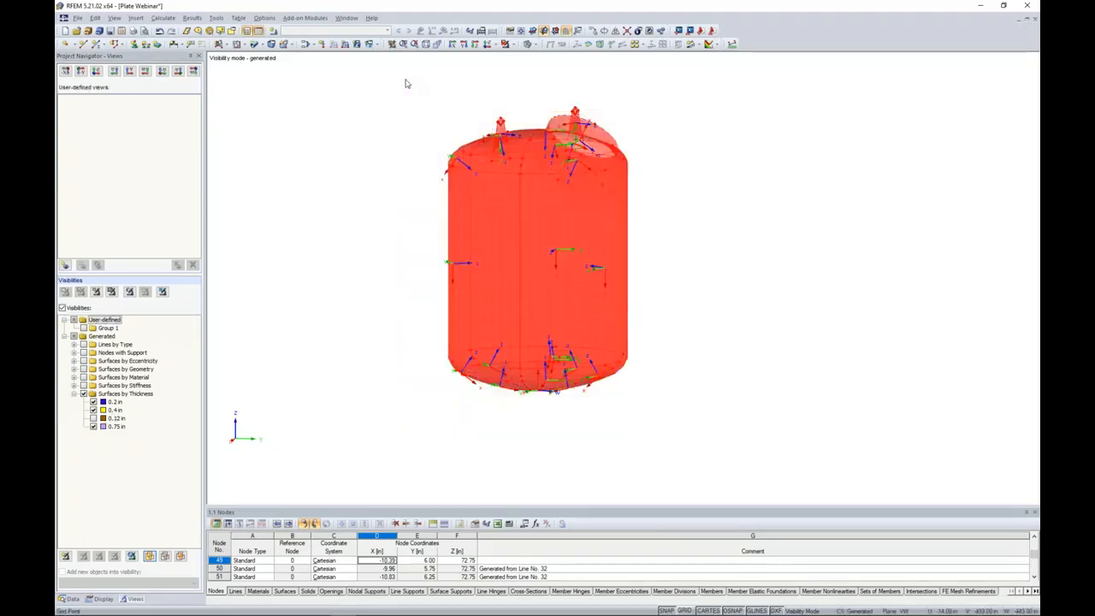
pyautogui.rightClick(457, 183)
pyautogui.moveTo(548, 191)
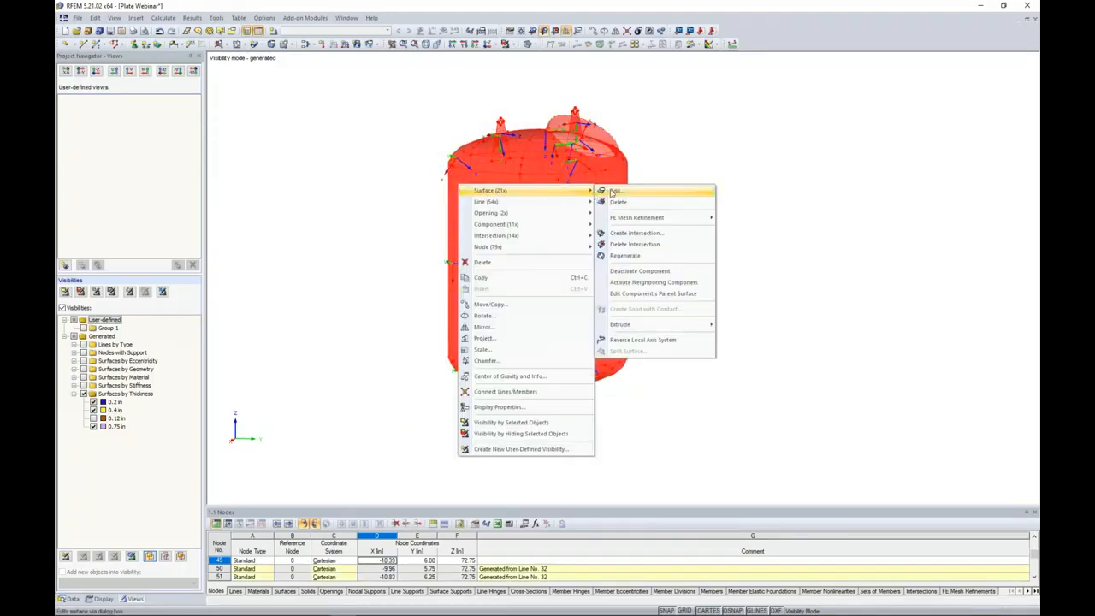
pyautogui.click(612, 192)
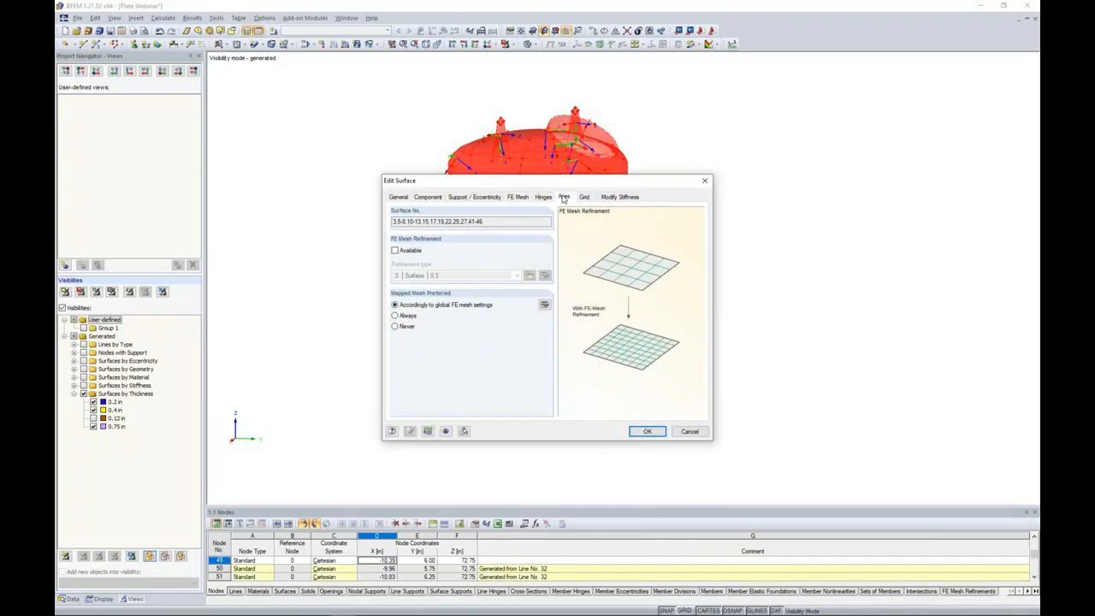
pyautogui.click(564, 197)
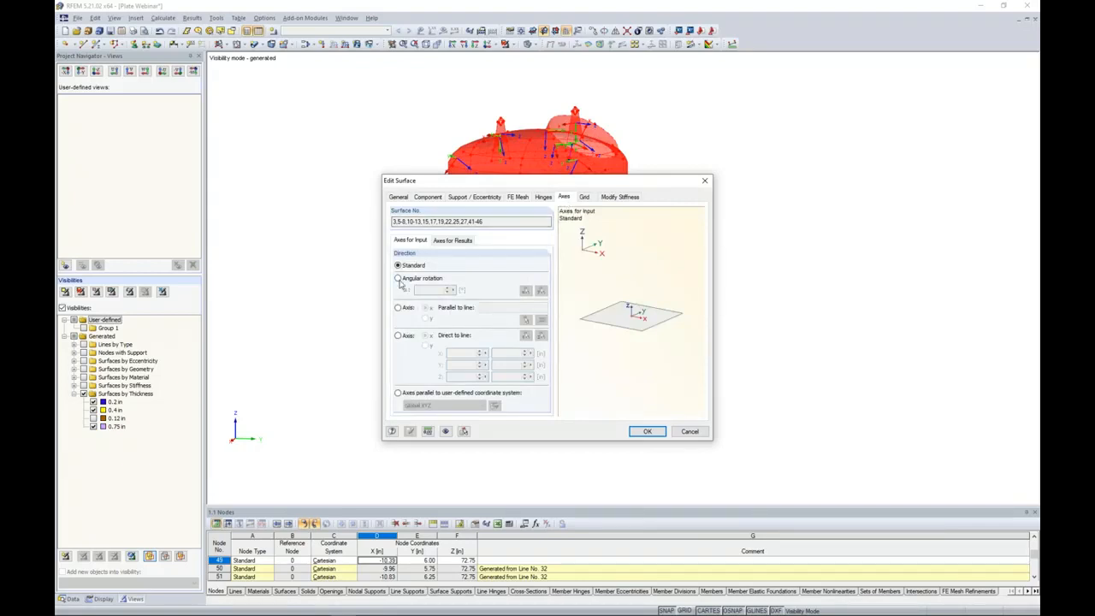
pyautogui.click(398, 307)
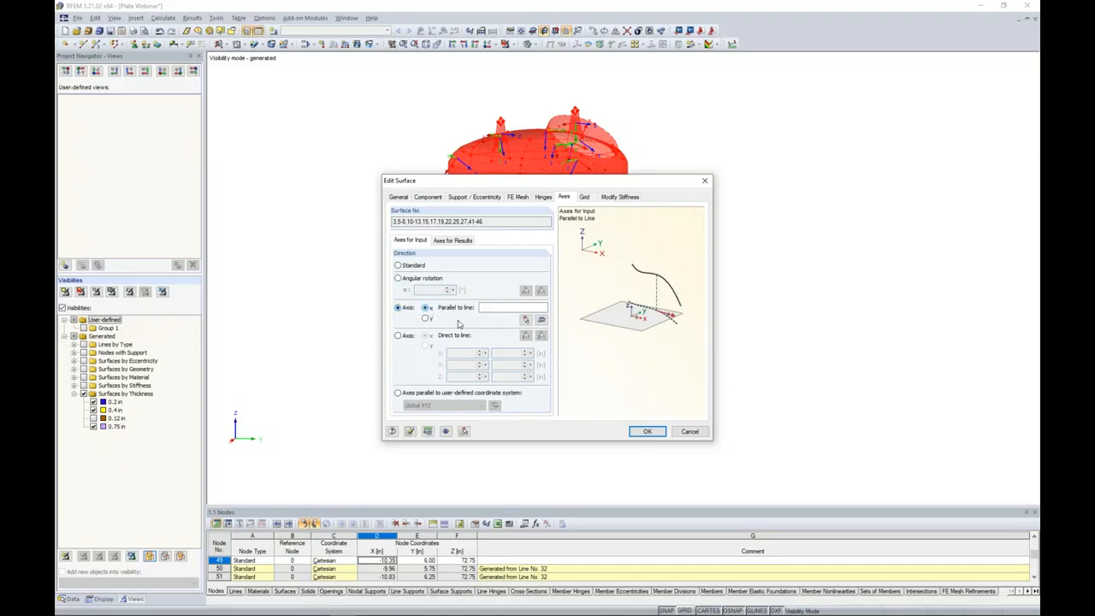
pyautogui.click(526, 319)
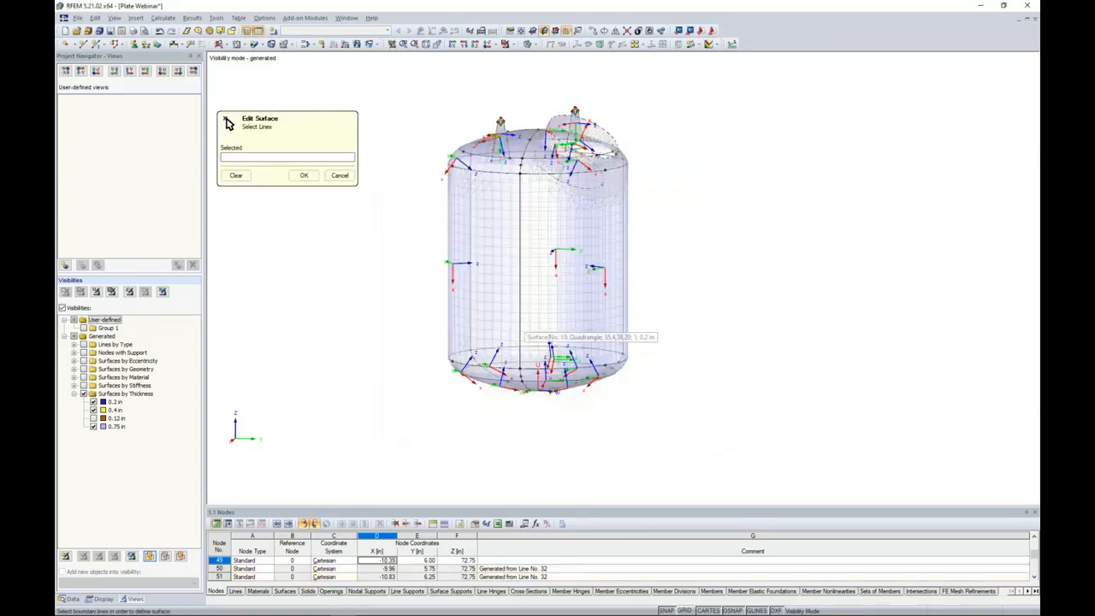
pyautogui.click(522, 313)
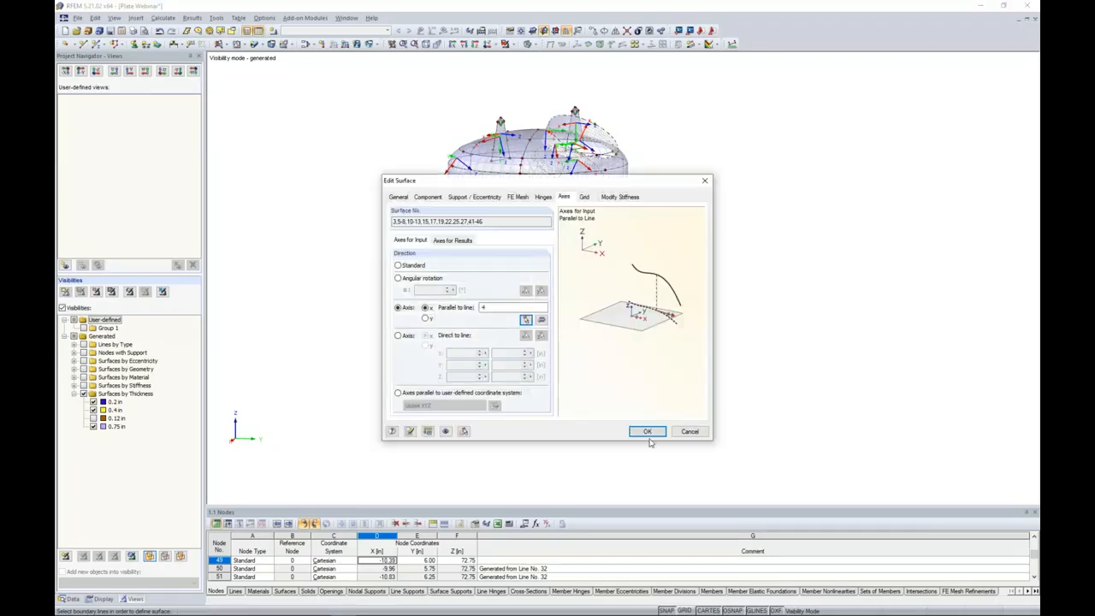
pyautogui.click(648, 432)
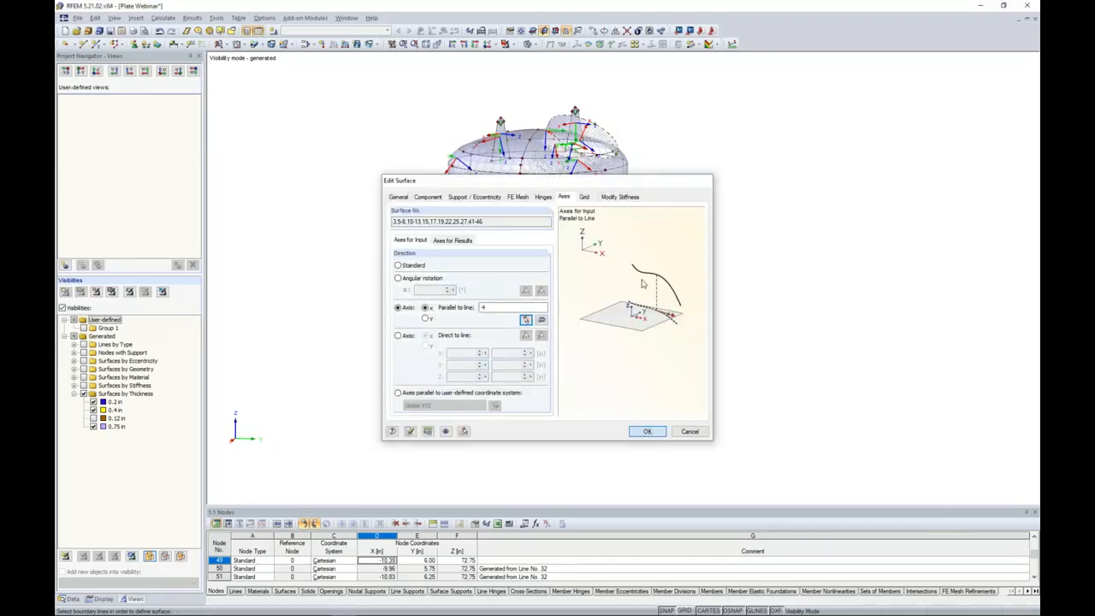
pyautogui.keyDown('ctrl'); pyautogui.moveTo(705, 333); pyautogui.dragTo(675, 333, button='middle'); pyautogui.keyUp('ctrl')
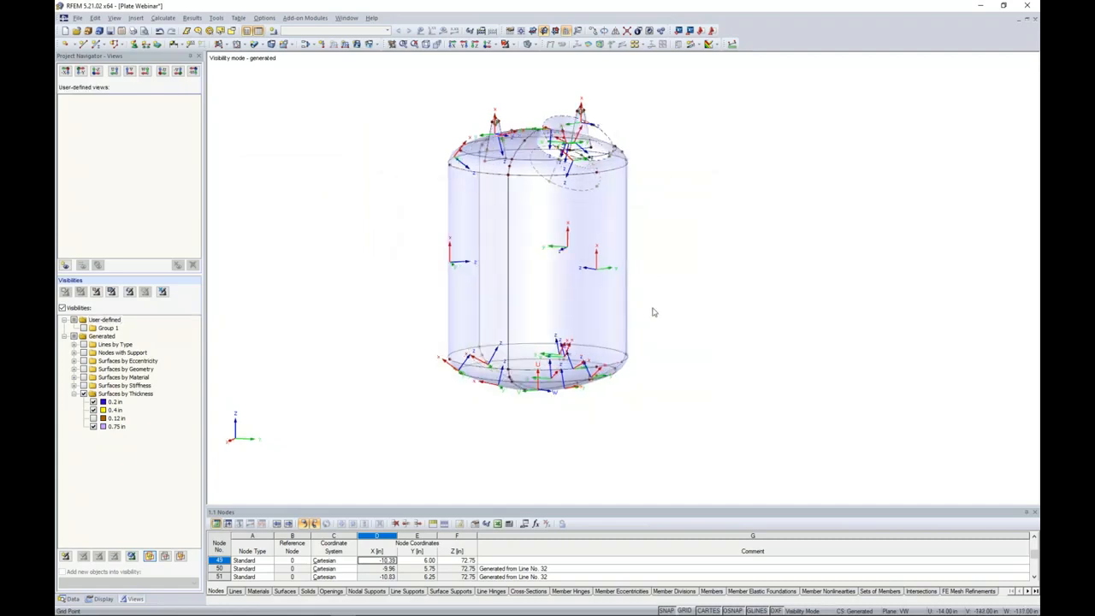
pyautogui.keyDown('ctrl'); pyautogui.moveTo(721, 232); pyautogui.dragTo(716, 276, button='middle'); pyautogui.keyUp('ctrl')
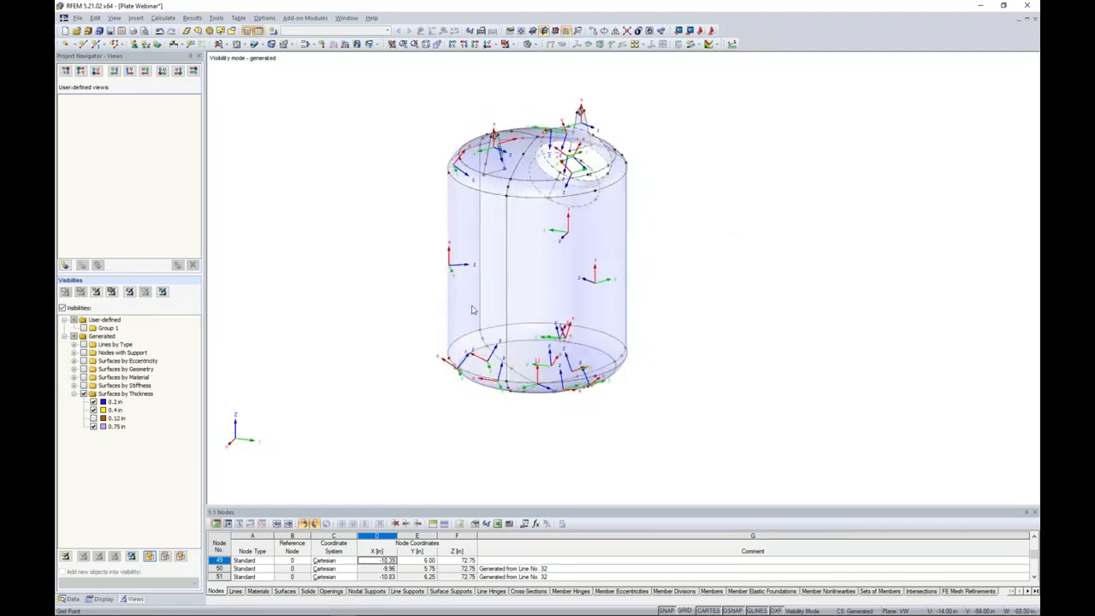
# Limit the visible model to the leg surfaces with a thickness of 0.12 in.
pyautogui.click(93, 427)
pyautogui.click(94, 410)
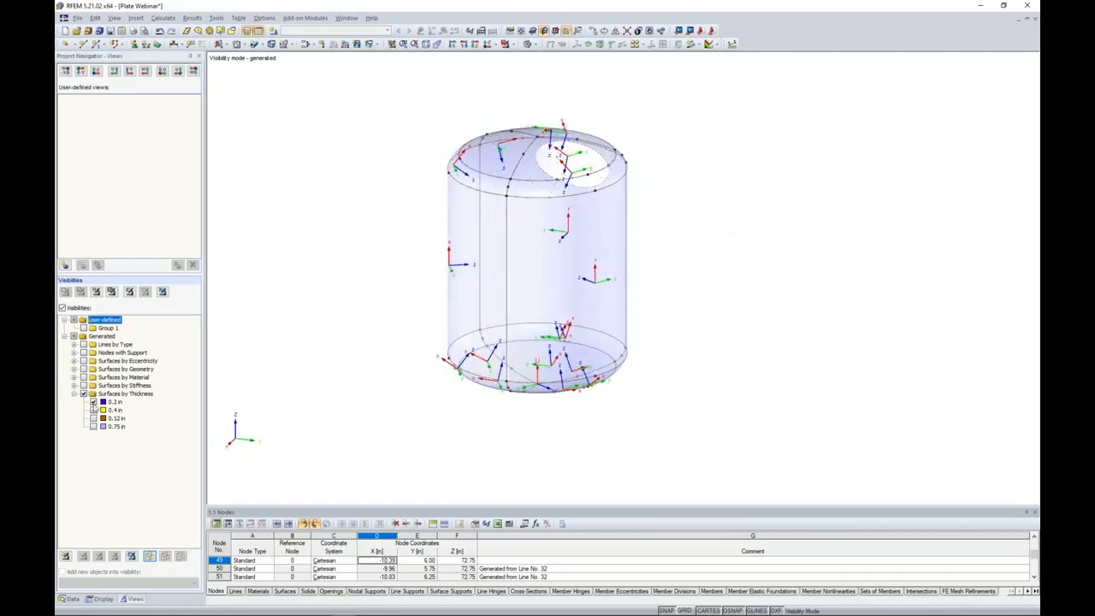
pyautogui.click(93, 402)
pyautogui.click(94, 418)
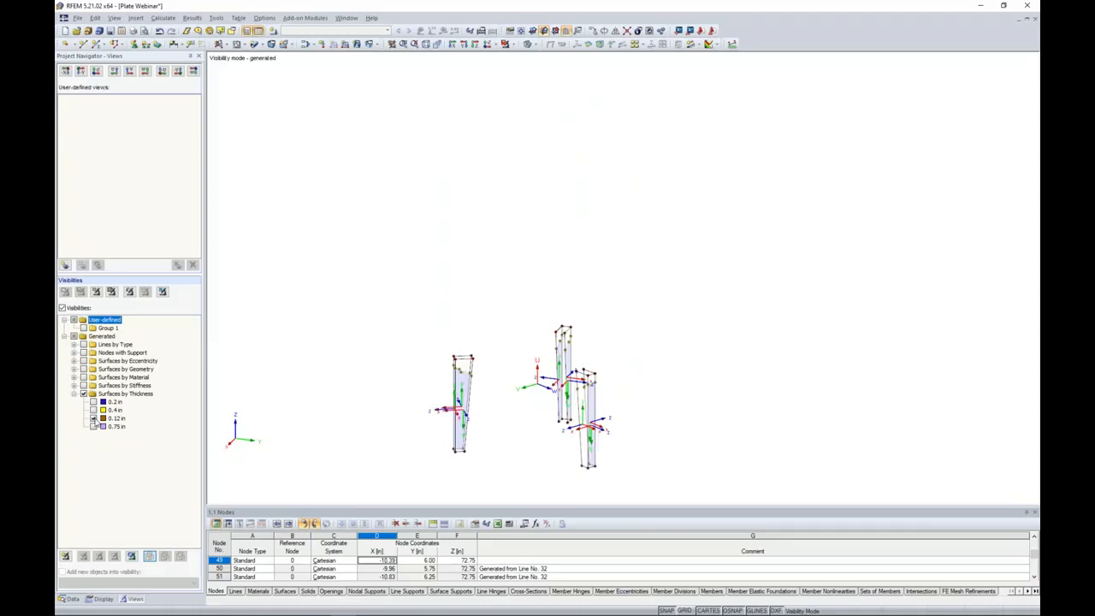
pyautogui.moveTo(405, 415); pyautogui.dragTo(426, 308, button='middle')
pyautogui.scroll(-1, 479, 315)
pyautogui.scroll(5, 502, 323)
# Set the local x-axis of all leg surface components parallel to vertical leg line 82.
pyautogui.moveTo(767, 340); pyautogui.dragTo(423, 305)
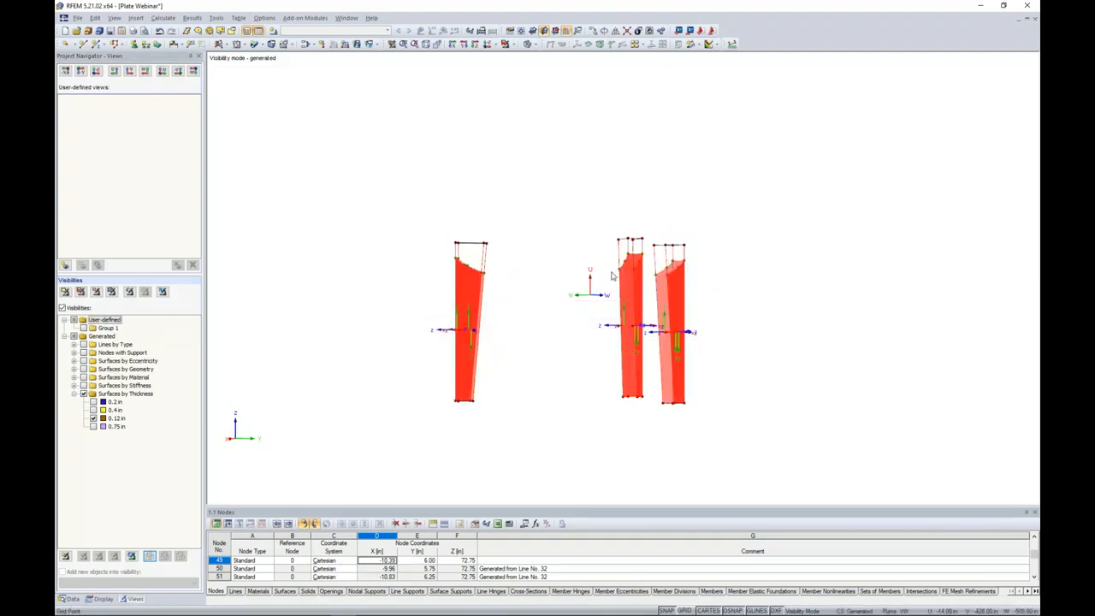
pyautogui.rightClick(467, 303)
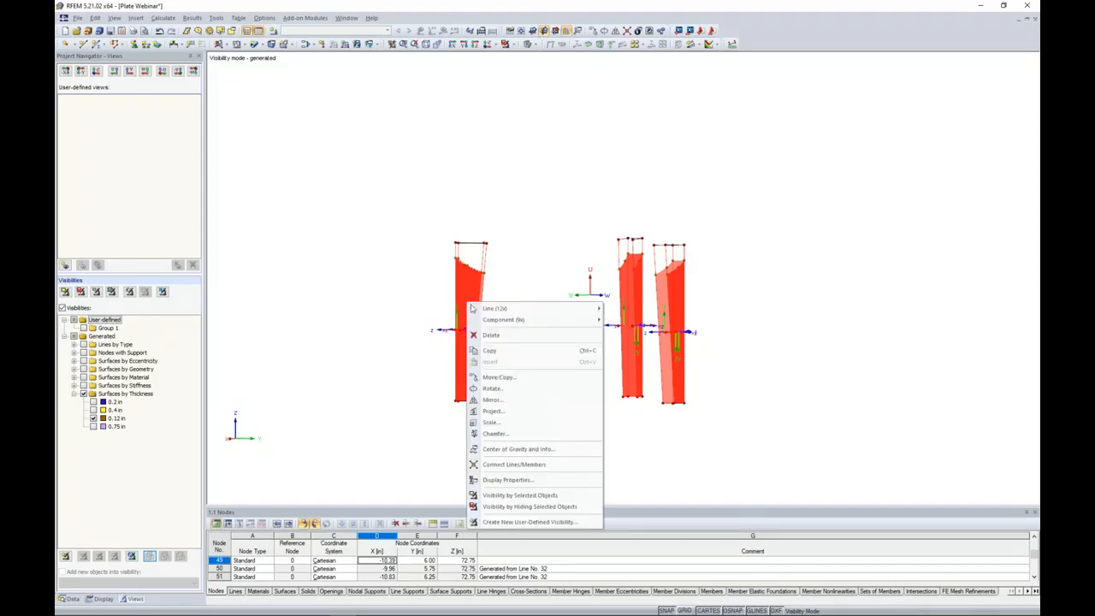
pyautogui.moveTo(481, 315)
pyautogui.moveTo(513, 320)
pyautogui.click(624, 327)
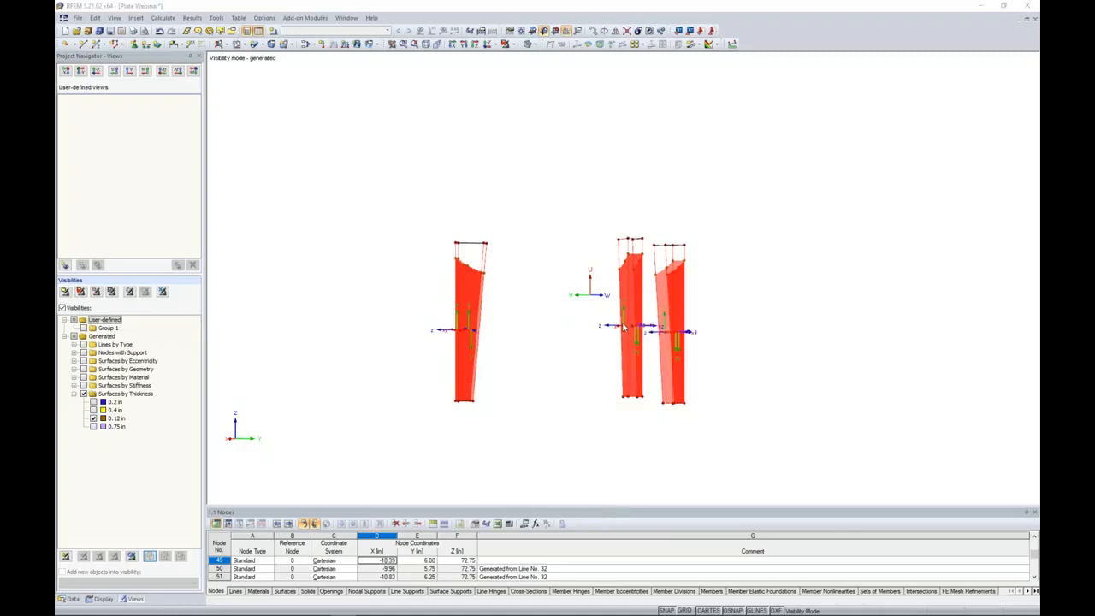
pyautogui.click(397, 308)
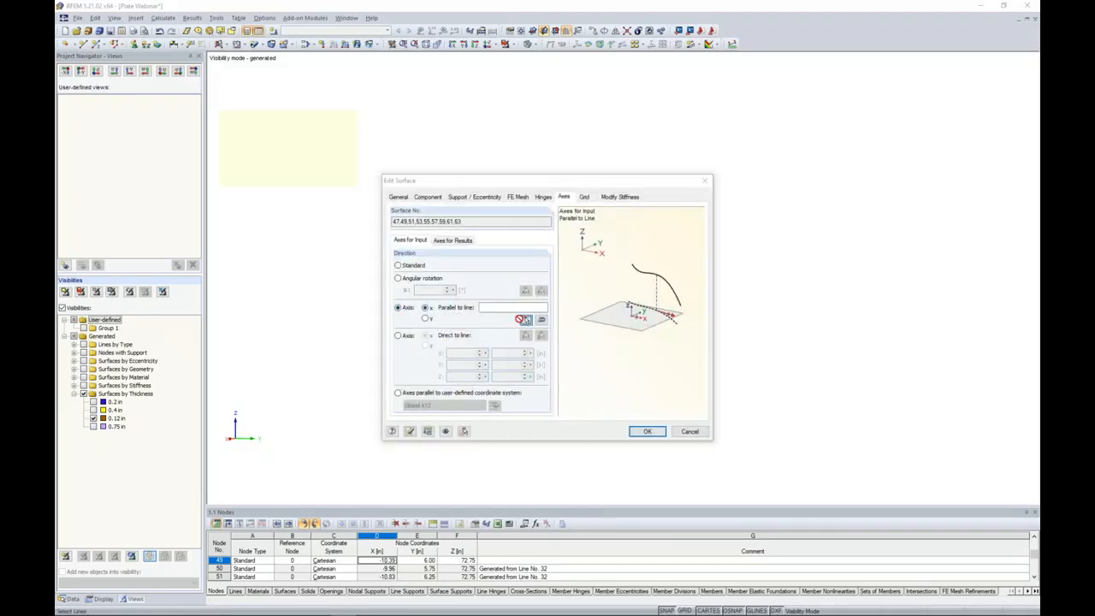
pyautogui.click(526, 320)
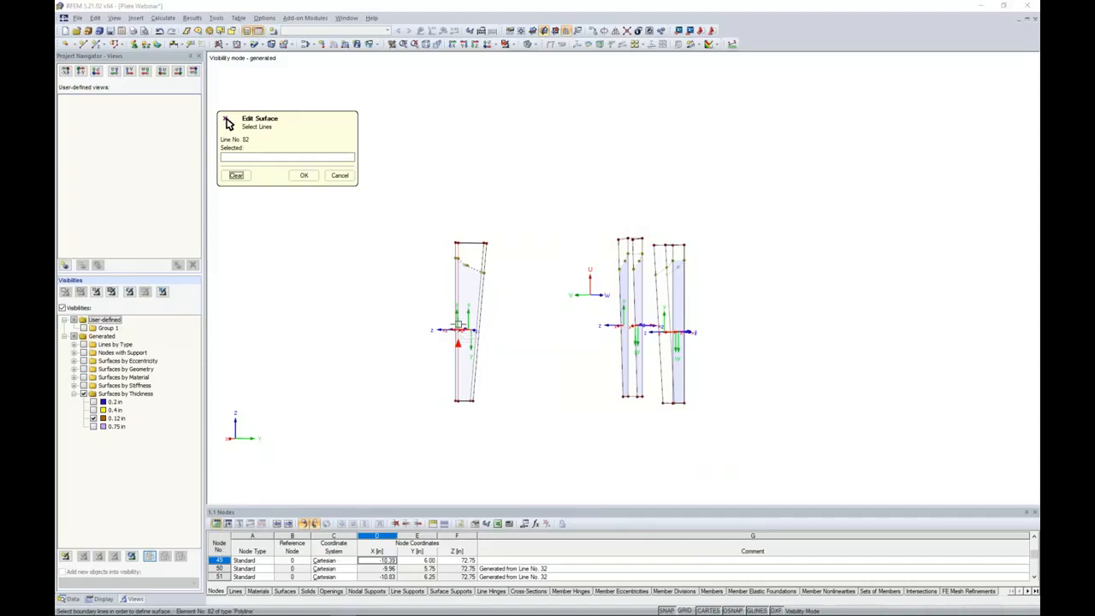
pyautogui.click(458, 330)
pyautogui.click(303, 175)
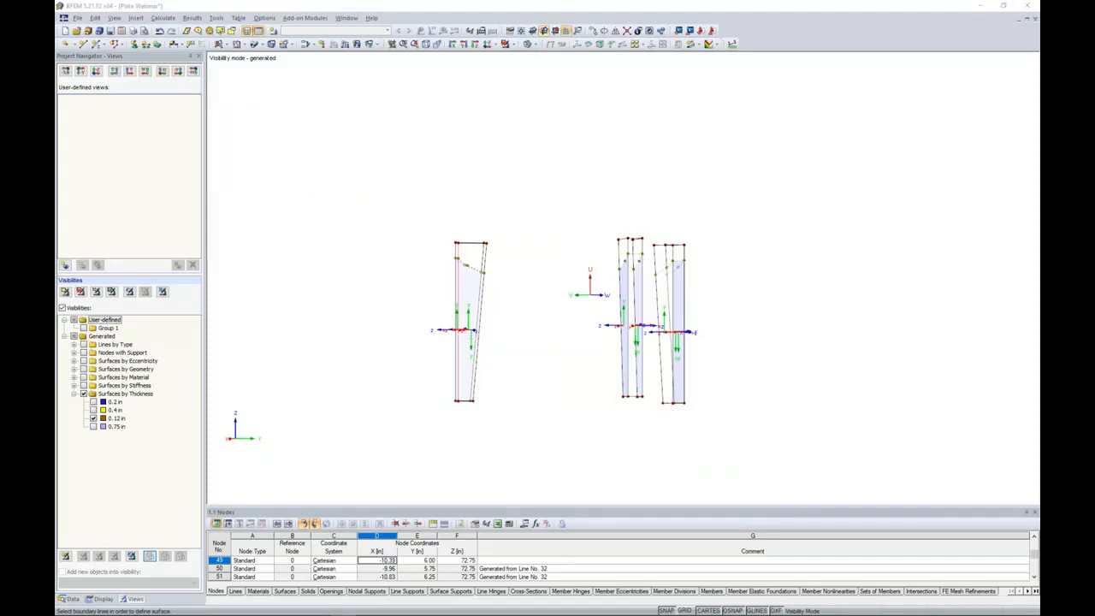
pyautogui.click(643, 431)
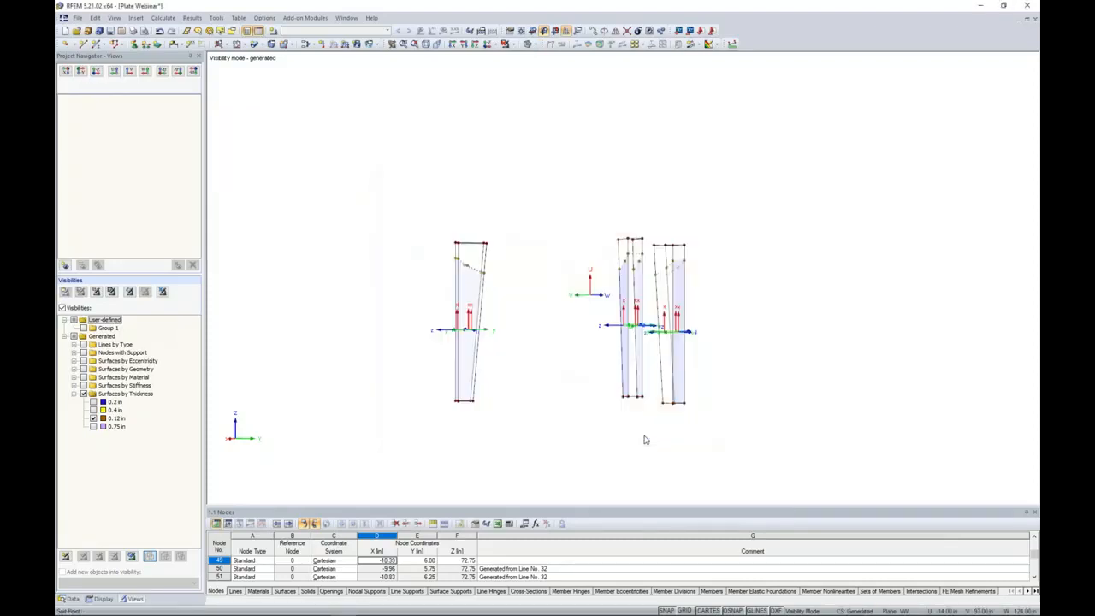
# Turn off the visibility mode and show the whole vessel with the aligned surface axes.
pyautogui.click(507, 44)
pyautogui.click(531, 133)
pyautogui.moveTo(753, 342); pyautogui.dragTo(728, 350, button='middle')
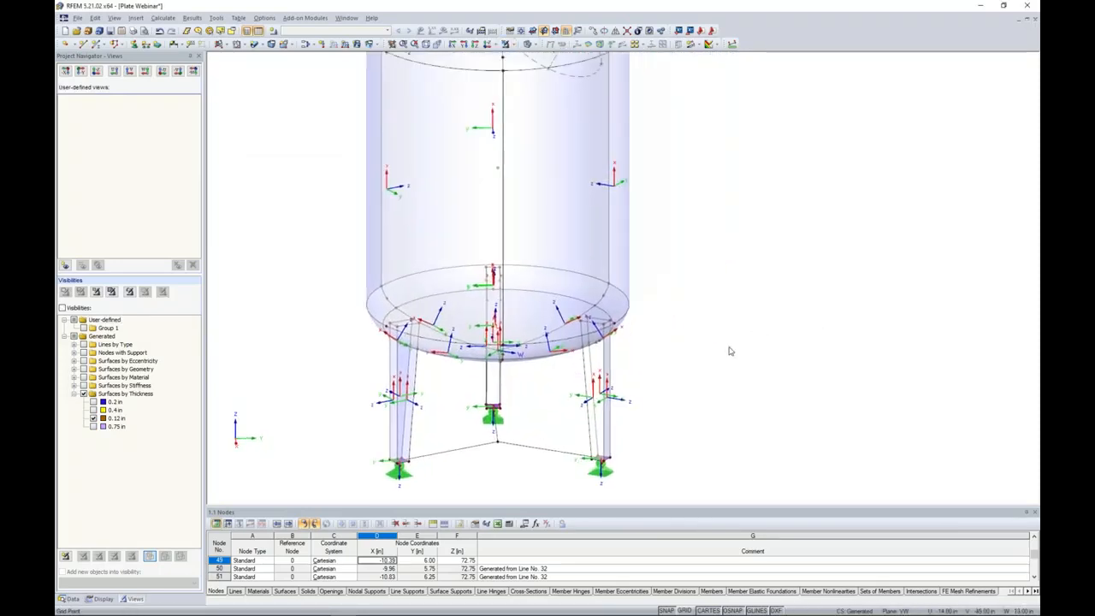
pyautogui.scroll(-2, 739, 338)
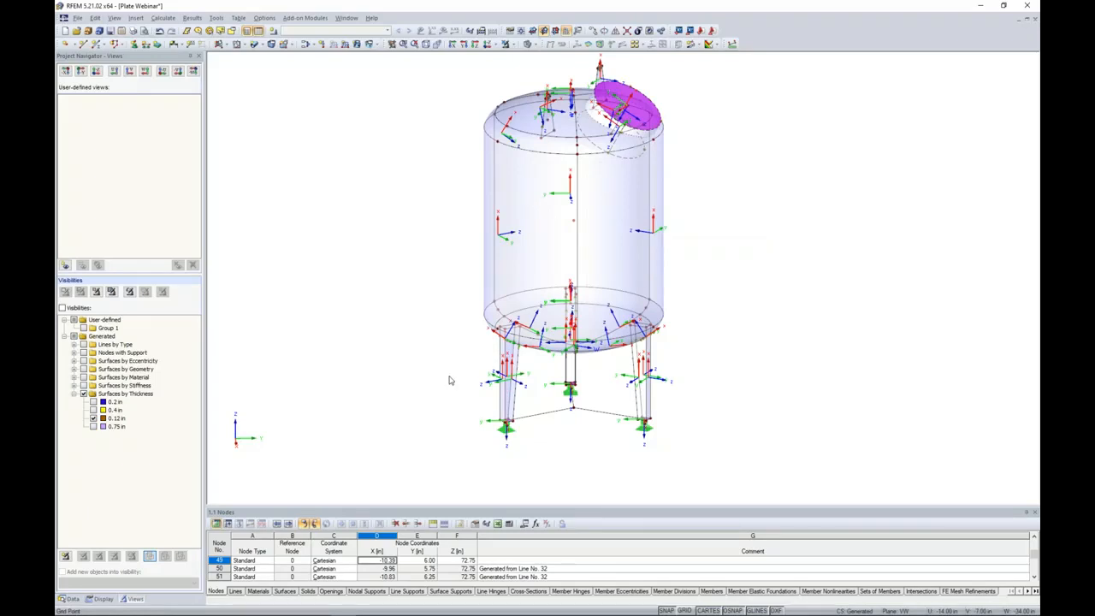
# Color the model by surface stiffness type and by surface thickness to compare the surface properties.
pyautogui.click(99, 598)
pyautogui.scroll(-20, 163, 358)
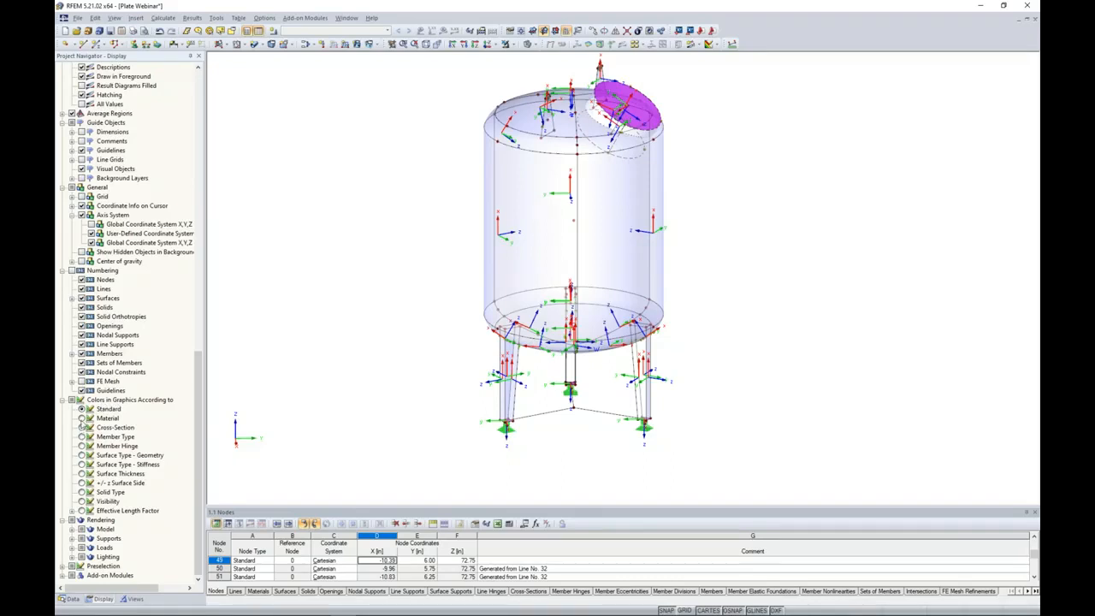
pyautogui.click(83, 465)
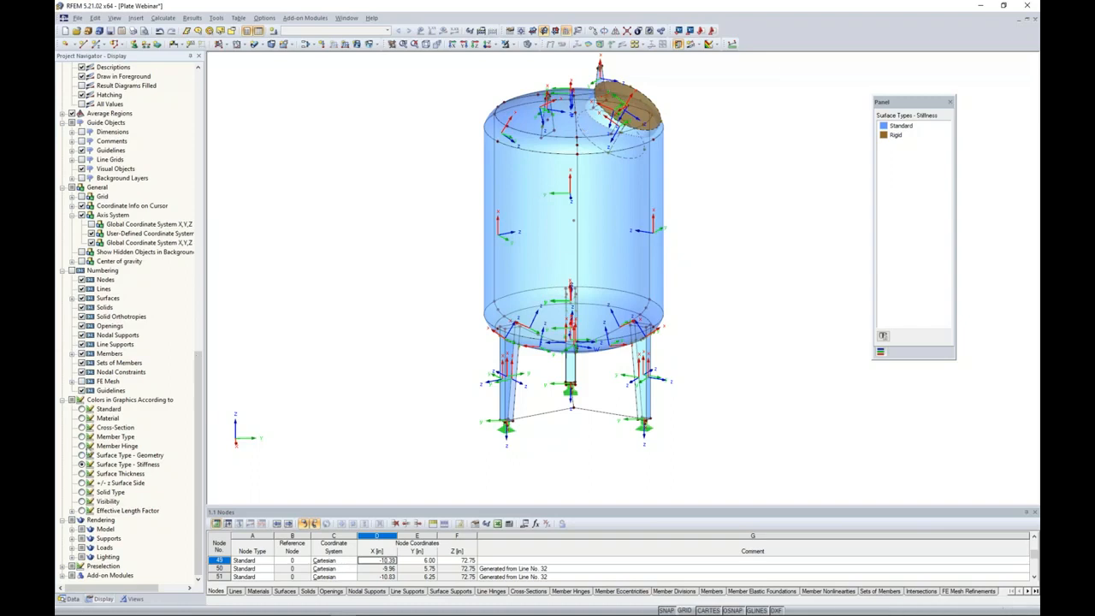
pyautogui.click(82, 473)
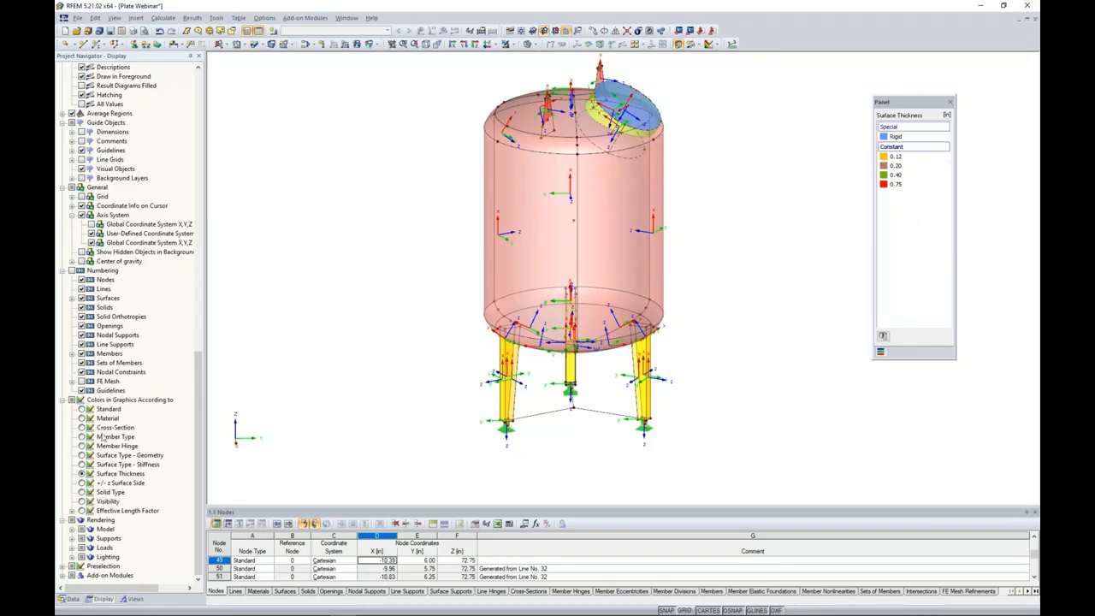
# Color the surfaces by +/- z surface side in solid display and check the orientation of shell and legs.
pyautogui.click(82, 483)
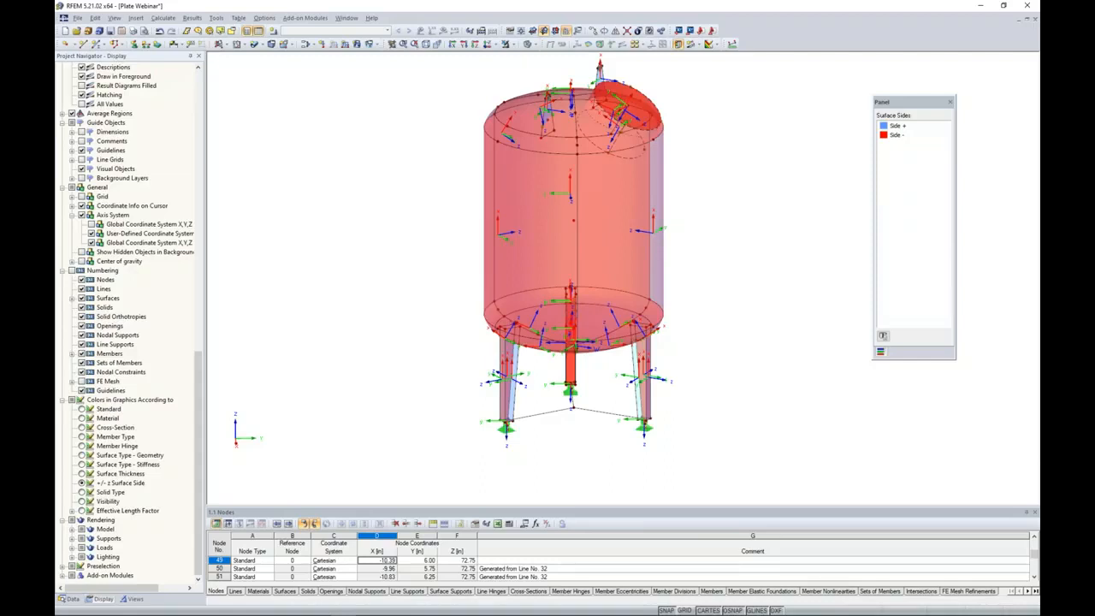
pyautogui.click(531, 44)
pyautogui.click(563, 68)
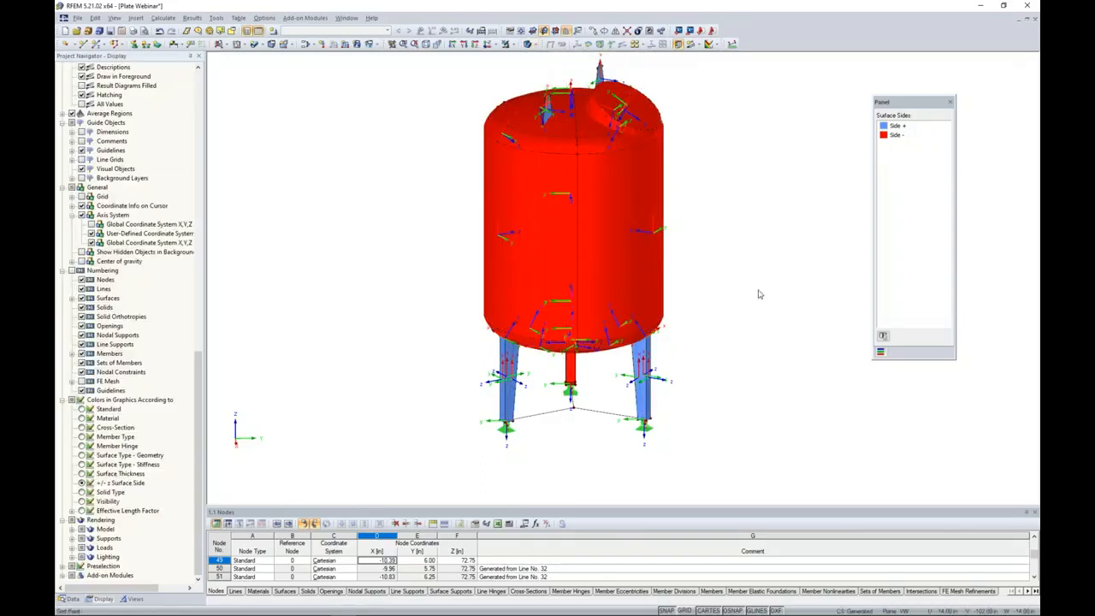
pyautogui.keyDown('ctrl'); pyautogui.moveTo(729, 280); pyautogui.dragTo(720, 258, button='middle'); pyautogui.keyUp('ctrl')
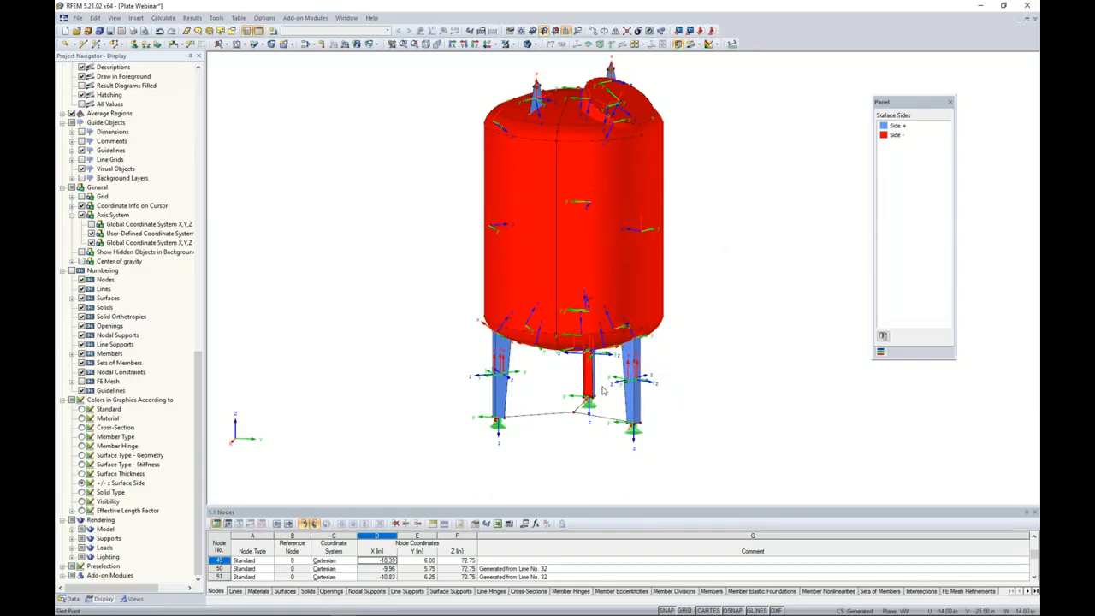
pyautogui.moveTo(725, 389)
pyautogui.keyDown('ctrl'); pyautogui.mouseDown(button='middle')
pyautogui.moveTo(647, 391)
pyautogui.moveTo(645, 381)
pyautogui.moveTo(720, 398)
pyautogui.mouseUp(button='middle'); pyautogui.keyUp('ctrl')
pyautogui.scroll(1, 721, 398)
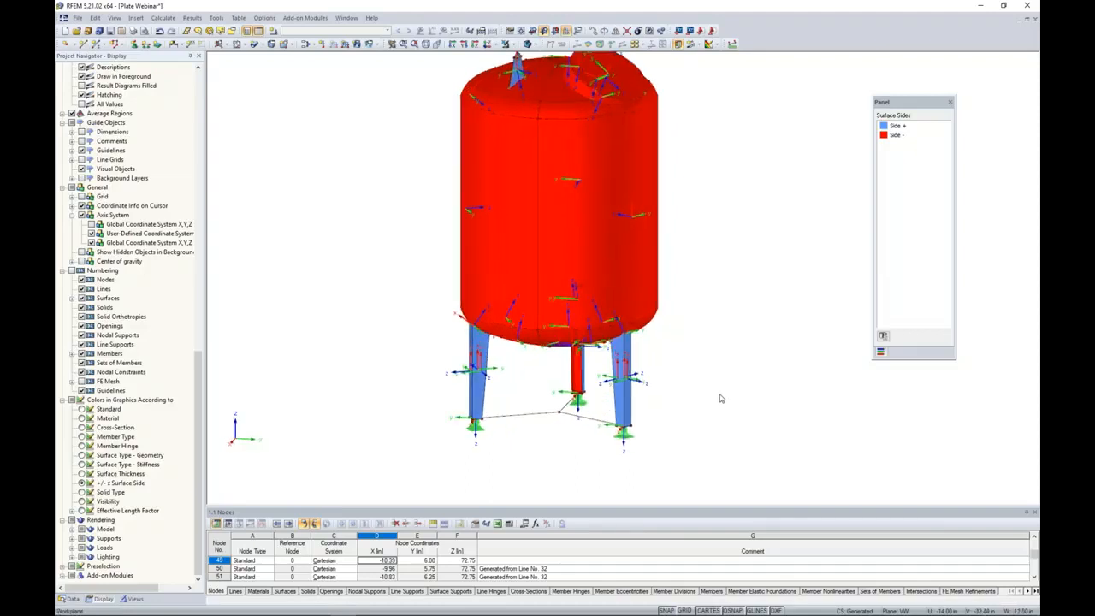
pyautogui.keyDown('ctrl'); pyautogui.moveTo(719, 340); pyautogui.dragTo(706, 373, button='middle'); pyautogui.keyUp('ctrl')
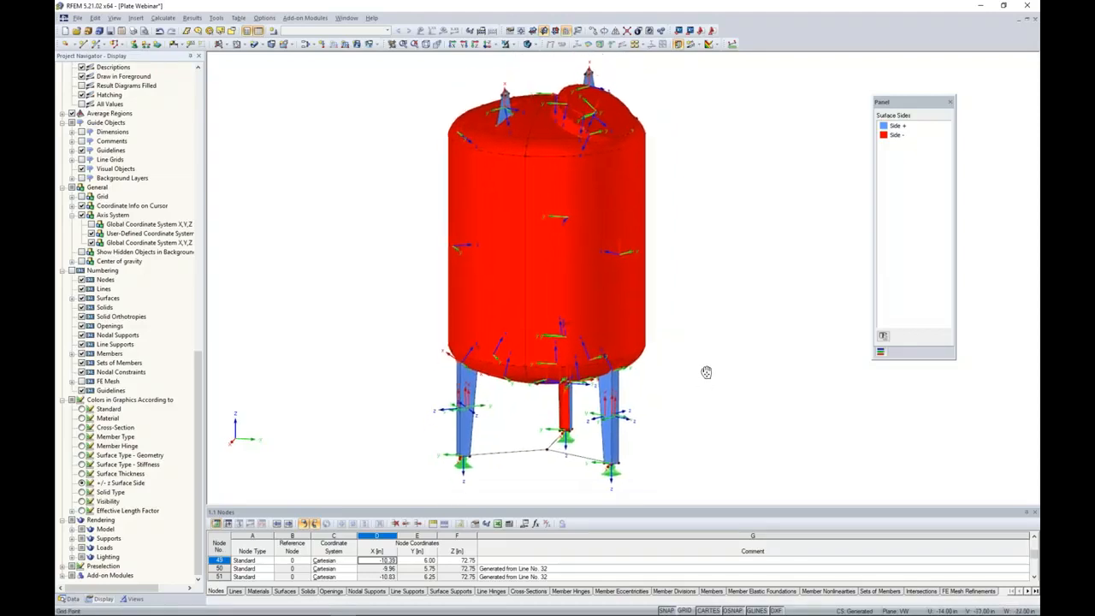
# Reverse the local axis system of the cylindrical shell surface to the right of the front vertical seam.
pyautogui.rightClick(608, 278)
pyautogui.click(574, 260)
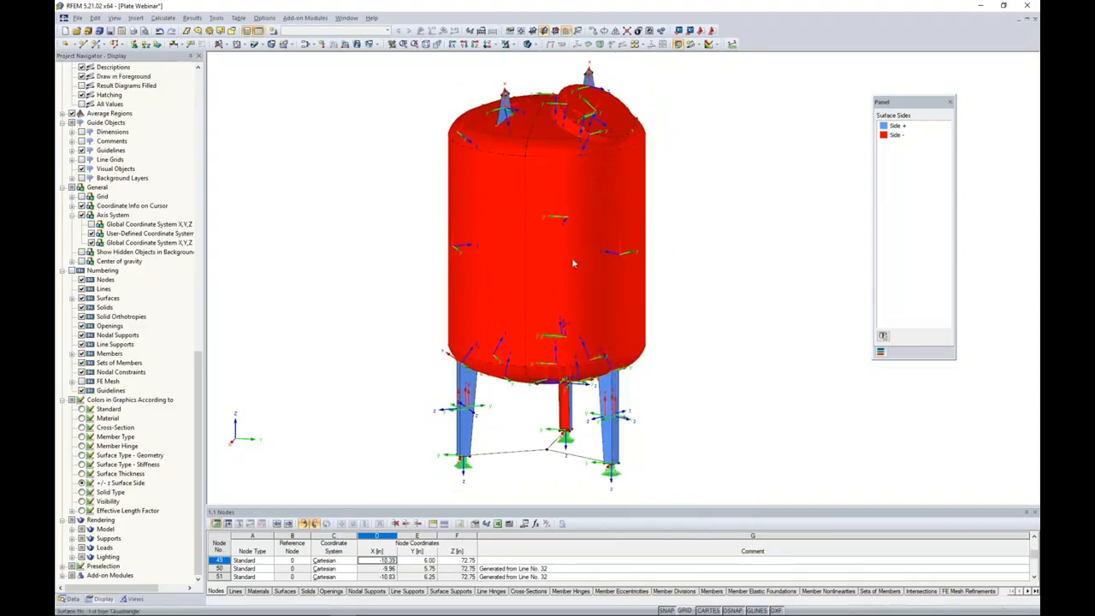
pyautogui.rightClick(572, 259)
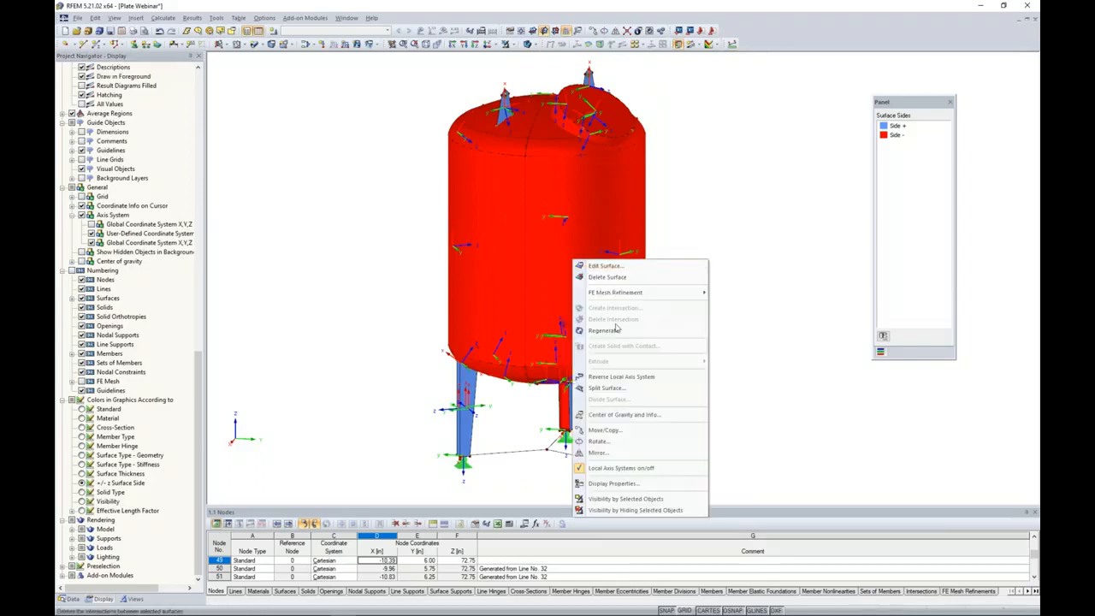
pyautogui.click(620, 376)
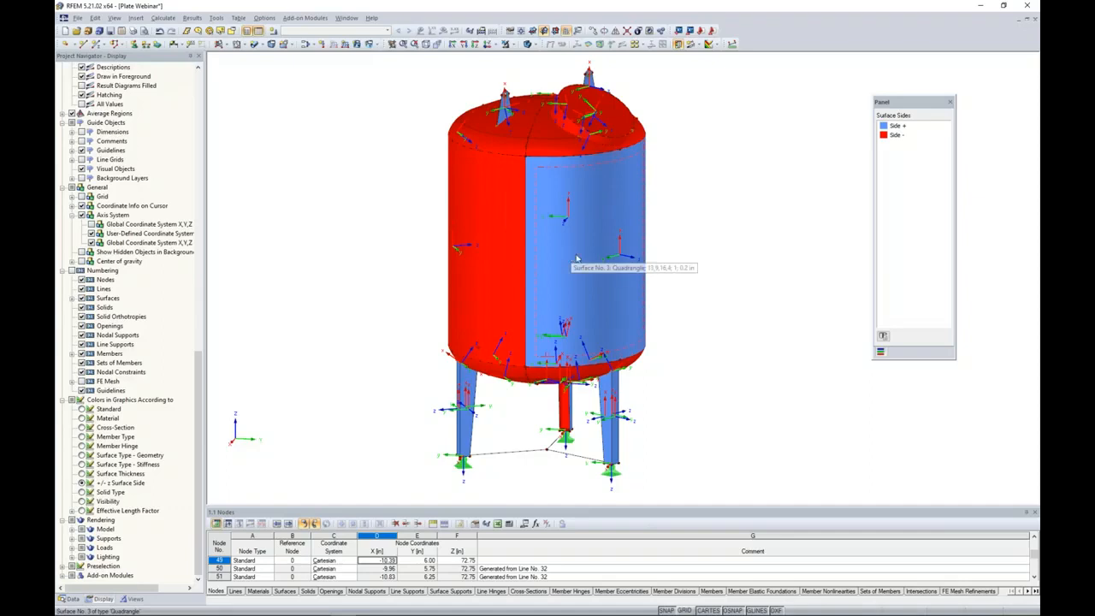
pyautogui.keyDown('ctrl'); pyautogui.moveTo(570, 278); pyautogui.dragTo(427, 244, button='middle'); pyautogui.keyUp('ctrl')
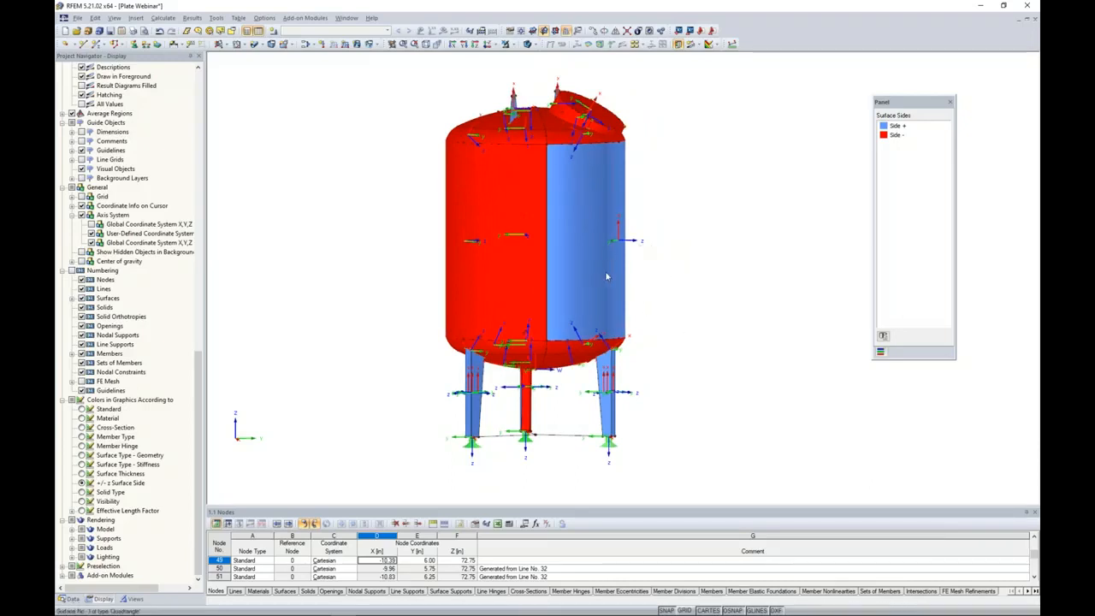
# Limit the visible model to the surfaces with thicknesses of 0.2 in and 0.4 in.
pyautogui.click(135, 598)
pyautogui.click(94, 418)
pyautogui.click(94, 401)
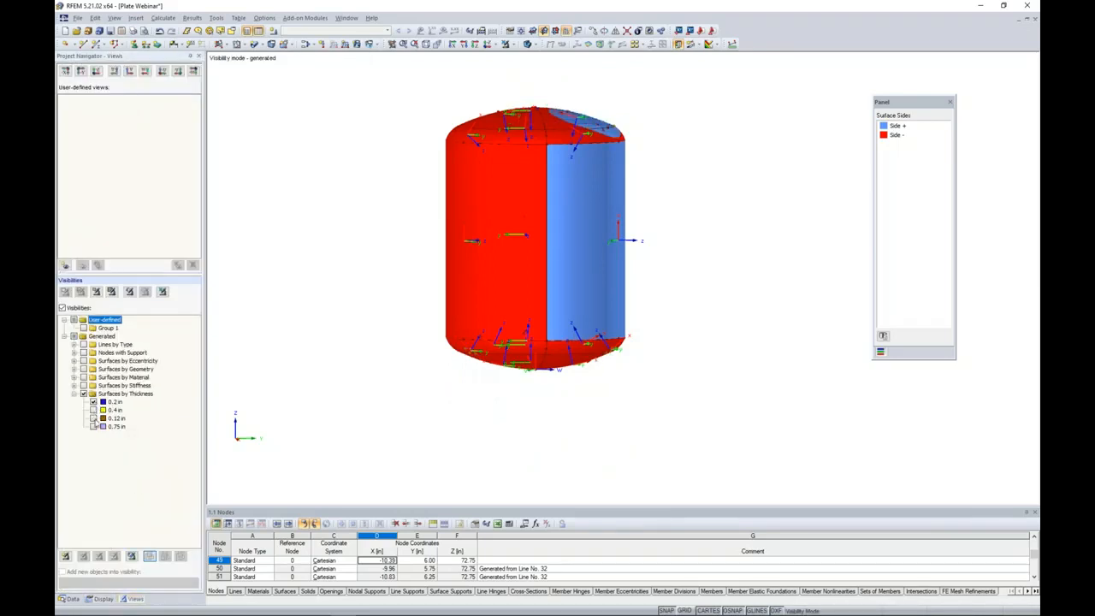
pyautogui.click(93, 410)
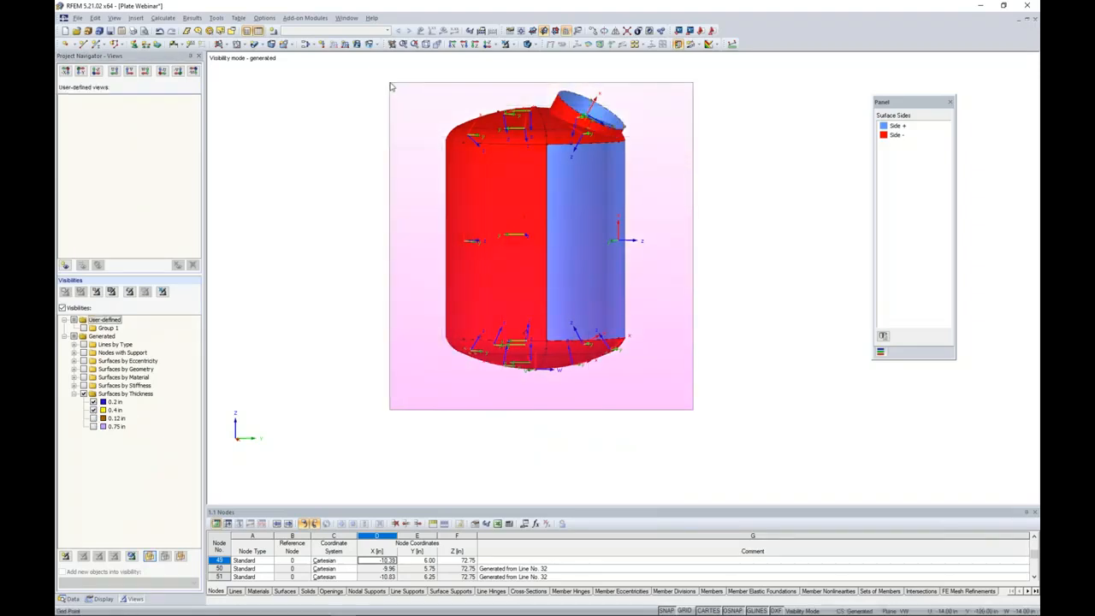
# Reverse the local axis system of the cylindrical surface beside the front seam to match its neighbours, and reverse all visible surfaces together.
pyautogui.rightClick(579, 266)
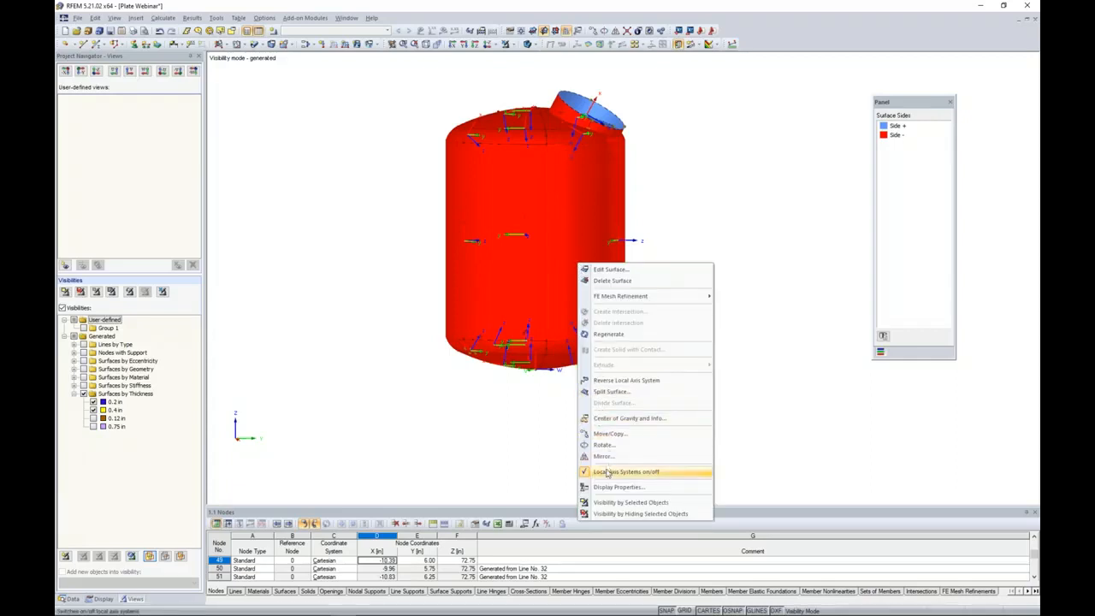
pyautogui.click(624, 381)
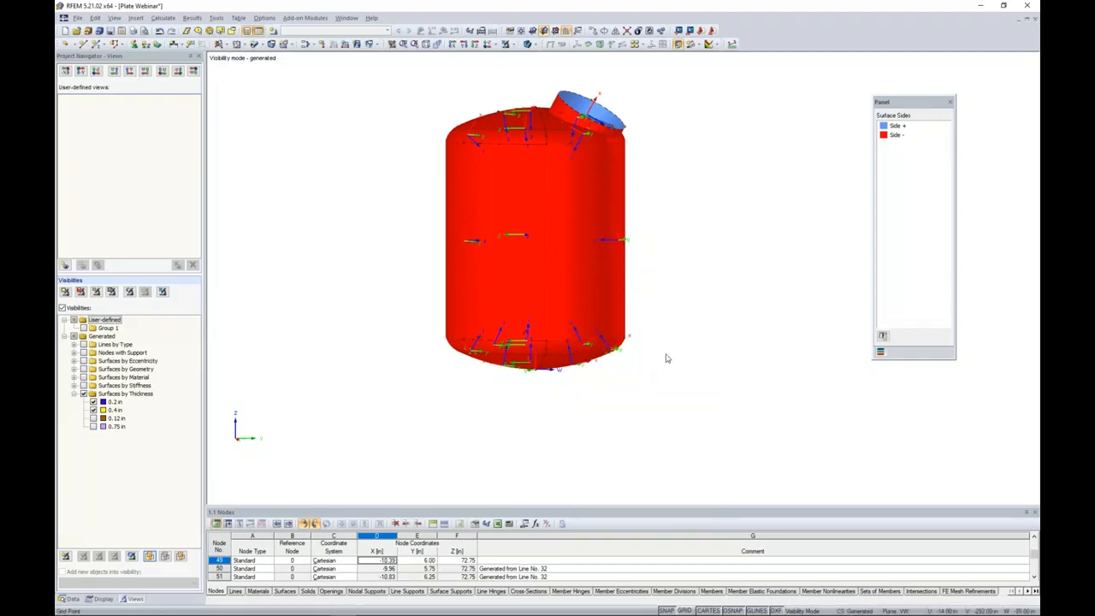
pyautogui.moveTo(724, 422); pyautogui.dragTo(396, 79)
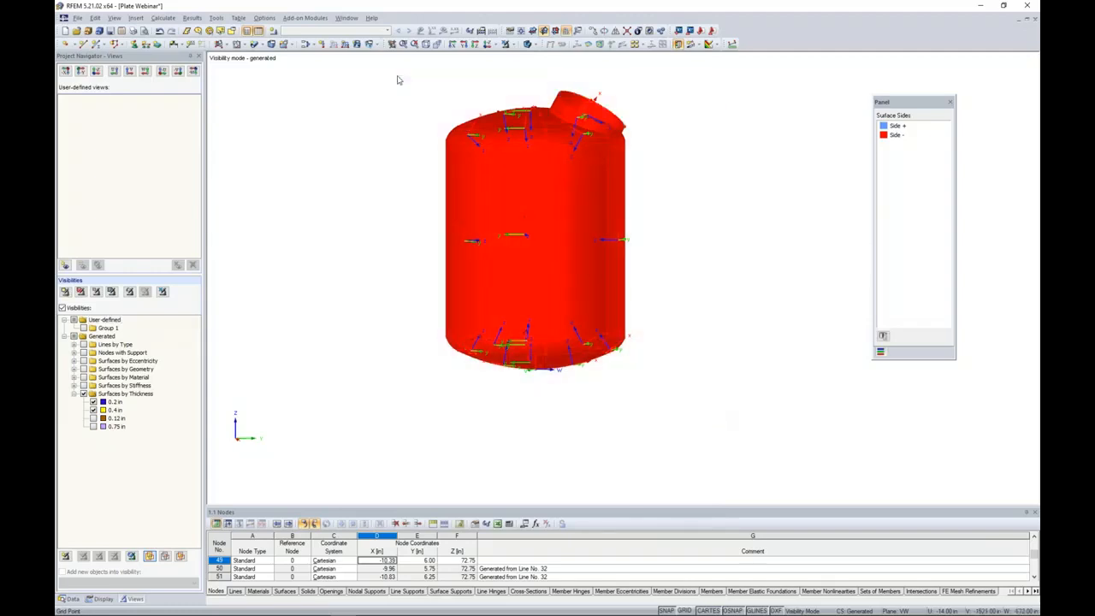
pyautogui.rightClick(480, 184)
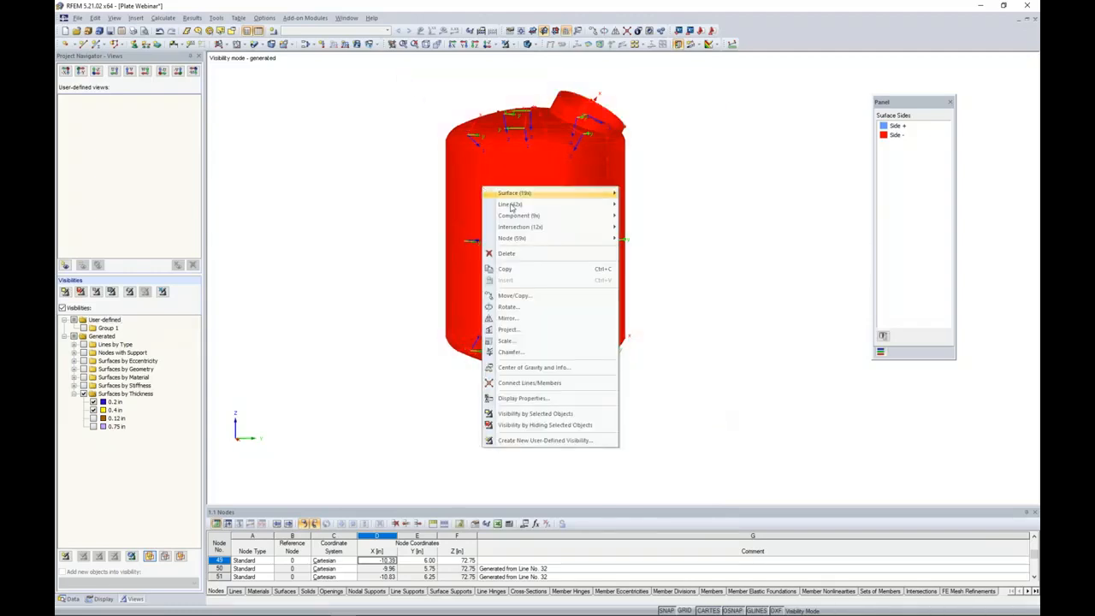
pyautogui.moveTo(525, 196)
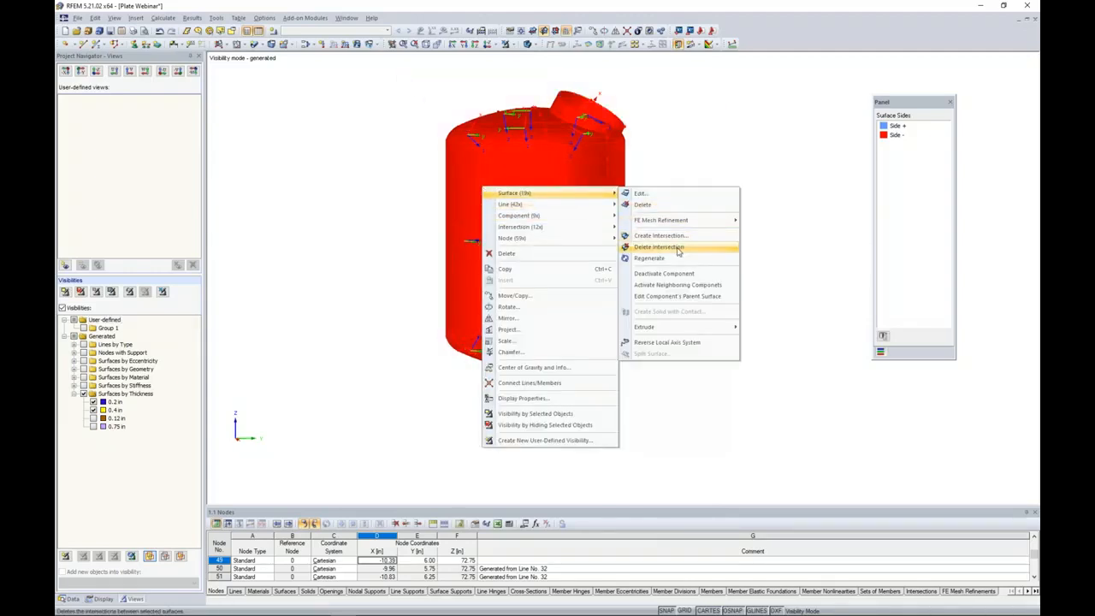
pyautogui.click(667, 343)
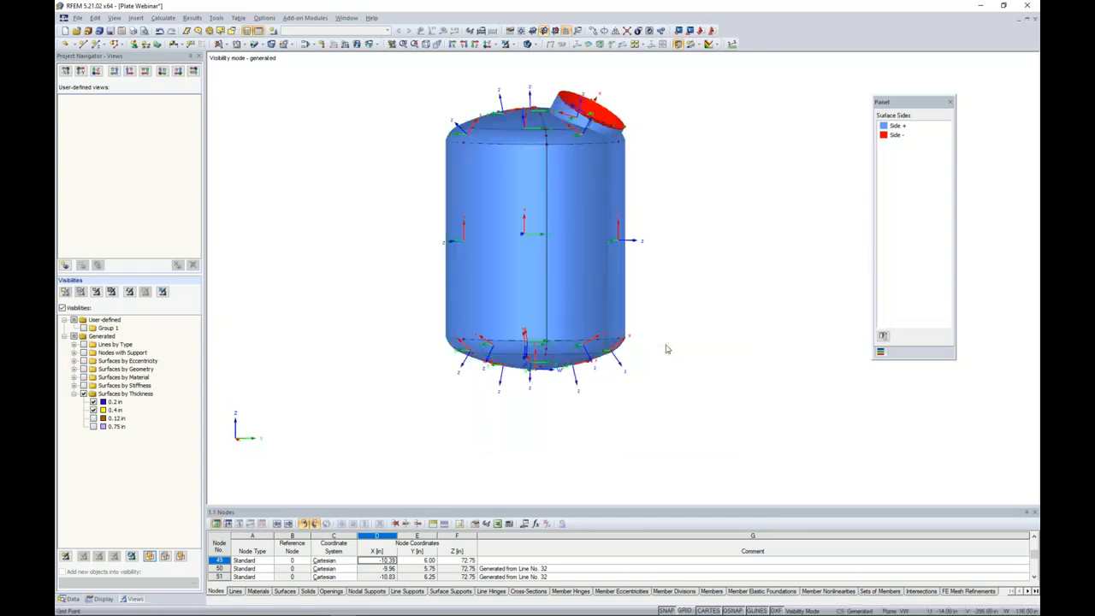
# Cancel the visibility mode to display all objects and inspect the surface sides and local axes around the vessel and legs.
pyautogui.click(507, 45)
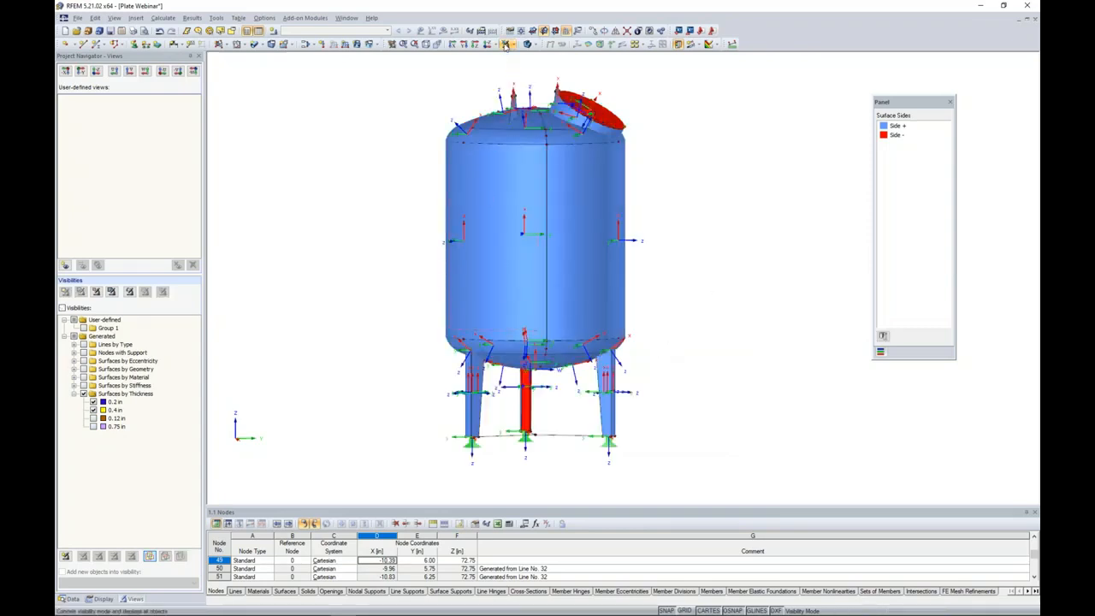
pyautogui.keyDown('ctrl'); pyautogui.moveTo(536, 356); pyautogui.dragTo(767, 374, button='middle'); pyautogui.keyUp('ctrl')
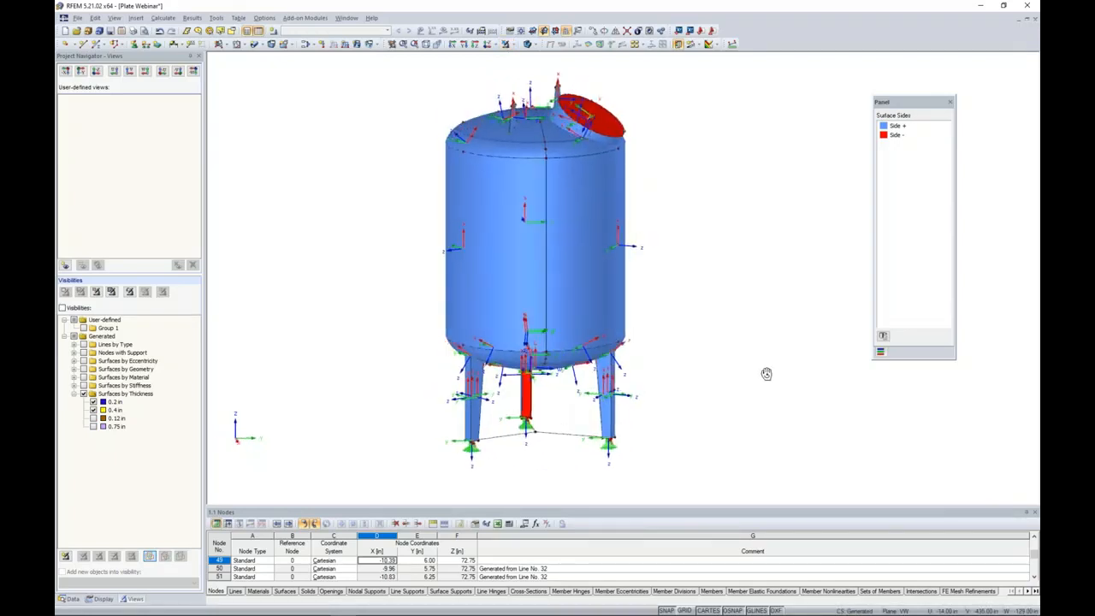
pyautogui.scroll(-2, 728, 347)
pyautogui.moveTo(491, 337)
pyautogui.keyDown('ctrl'); pyautogui.mouseDown(button='middle')
pyautogui.moveTo(546, 347)
pyautogui.moveTo(481, 339)
pyautogui.mouseUp(button='middle'); pyautogui.keyUp('ctrl')
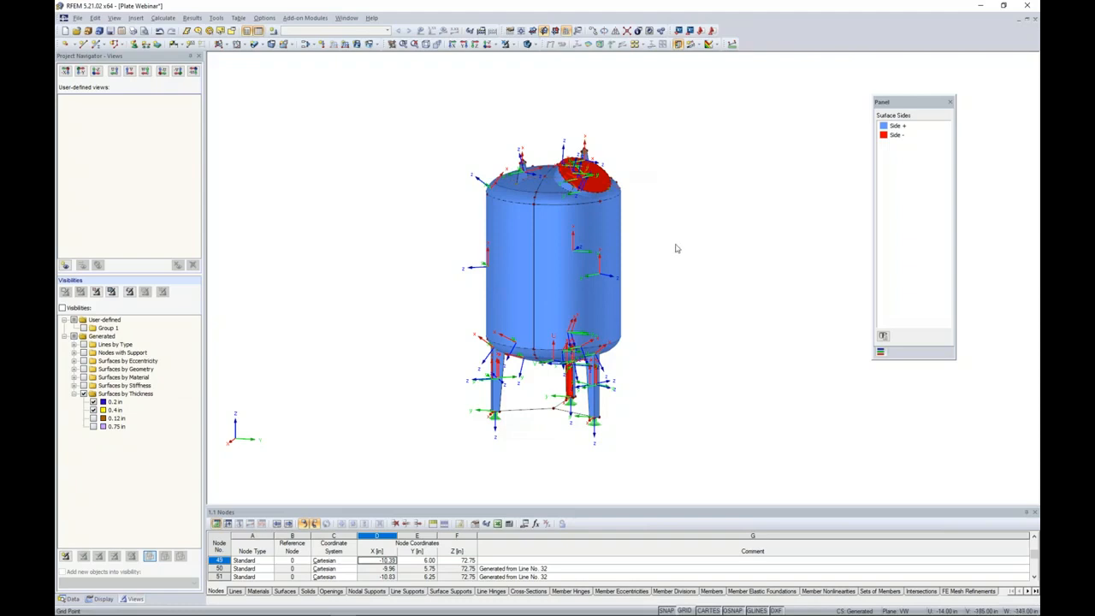
pyautogui.keyDown('ctrl'); pyautogui.moveTo(656, 381); pyautogui.dragTo(689, 388, button='middle'); pyautogui.keyUp('ctrl')
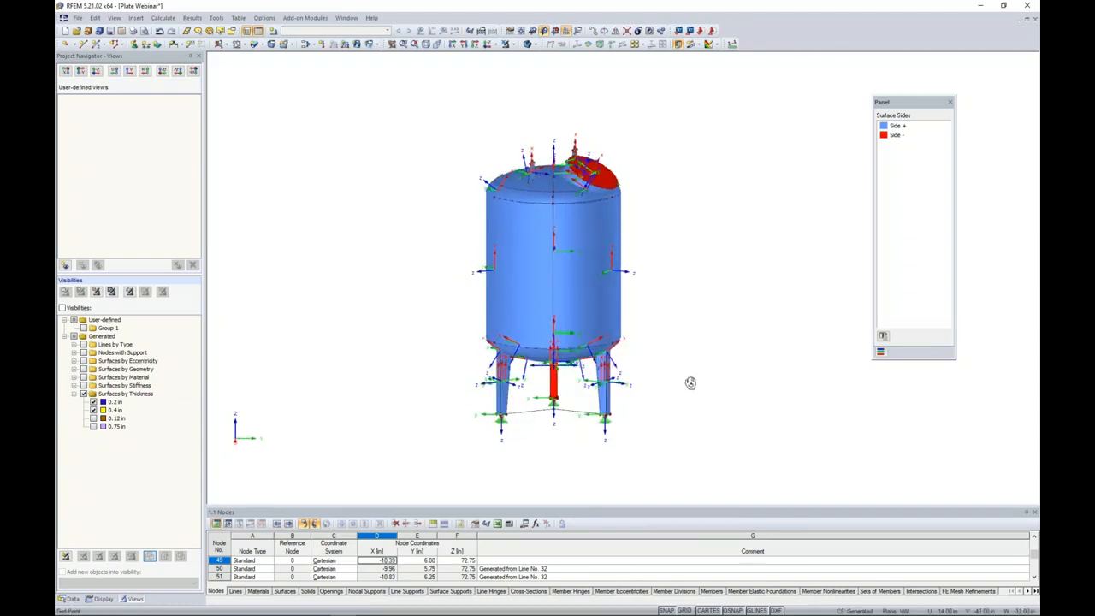
pyautogui.scroll(4, 533, 437)
pyautogui.keyDown('ctrl'); pyautogui.moveTo(522, 409); pyautogui.dragTo(612, 416, button='middle'); pyautogui.keyUp('ctrl')
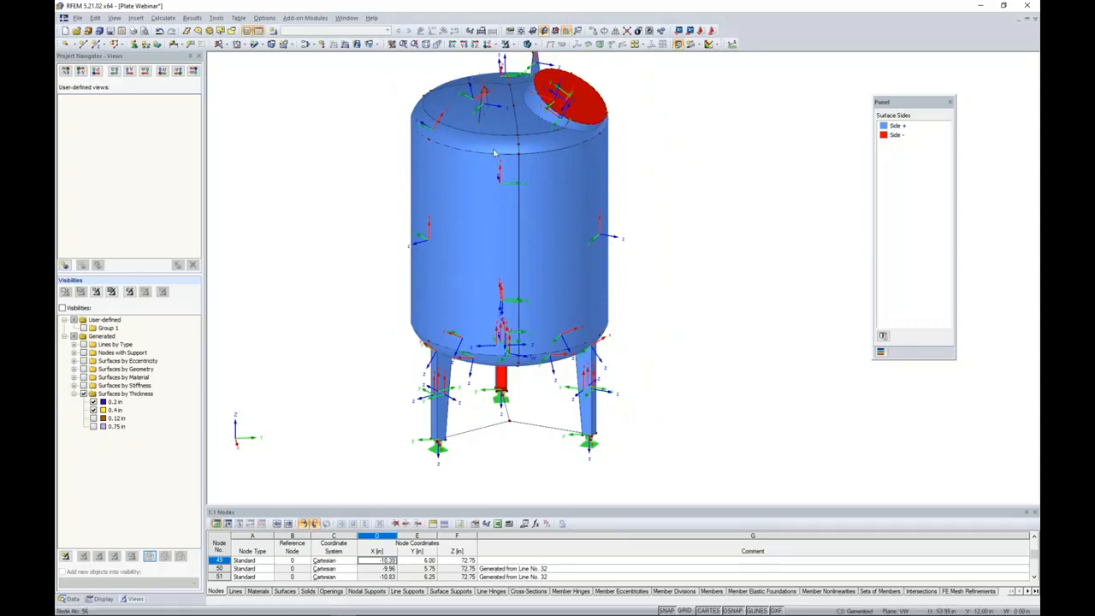
# Switch off the display of the surfaces' local axis systems and clear the selection.
pyautogui.rightClick(490, 192)
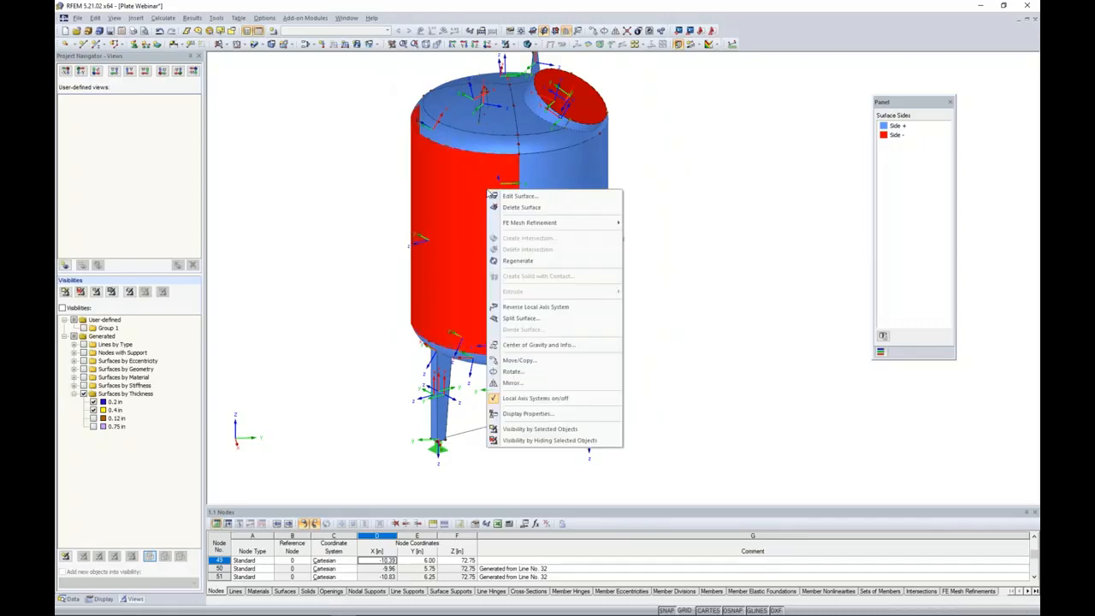
pyautogui.click(532, 398)
pyautogui.click(363, 345)
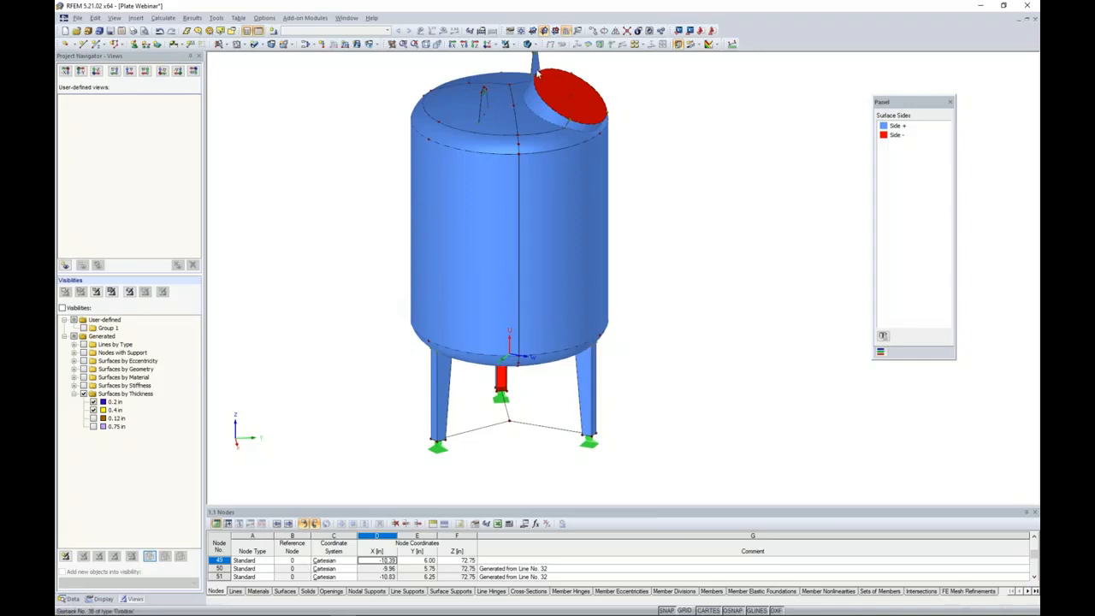
# Color the model by surface thickness and show it in solid transparent display, viewed from the nozzle side.
pyautogui.click(101, 599)
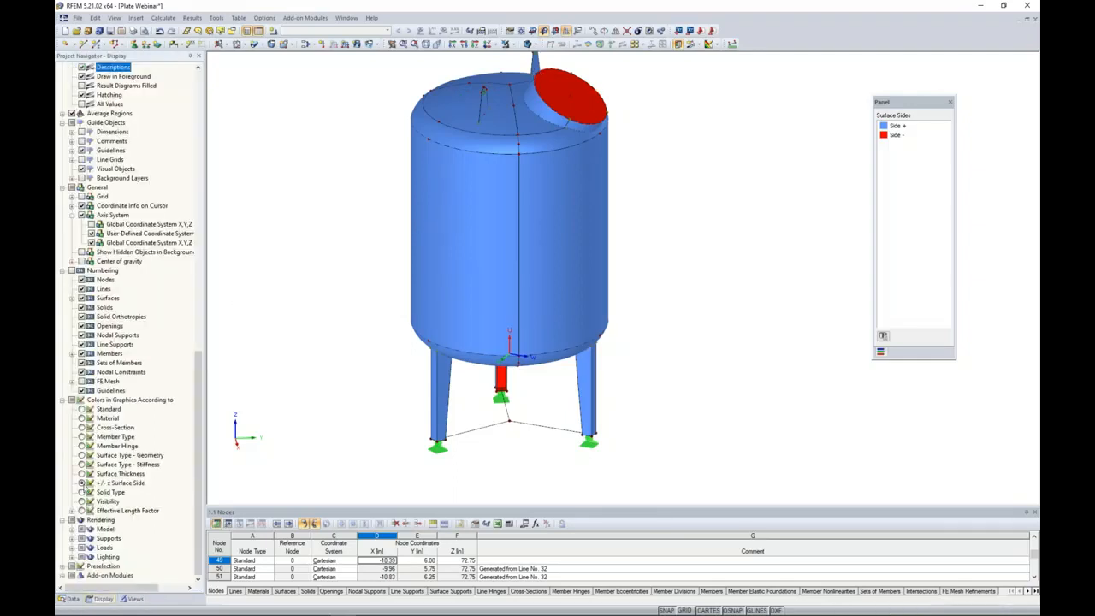
pyautogui.click(81, 473)
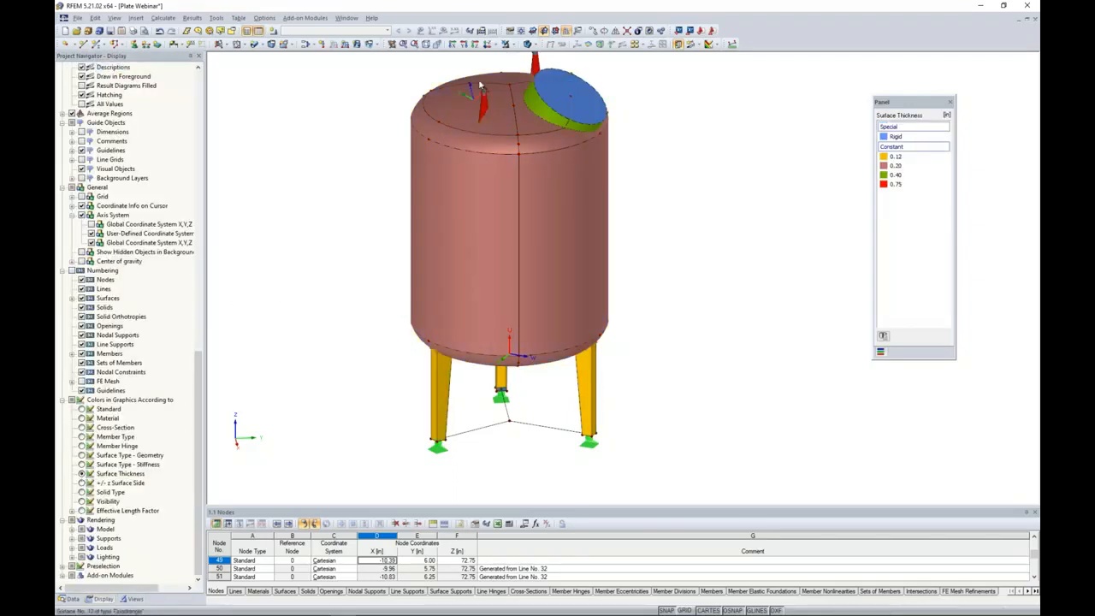
pyautogui.click(527, 43)
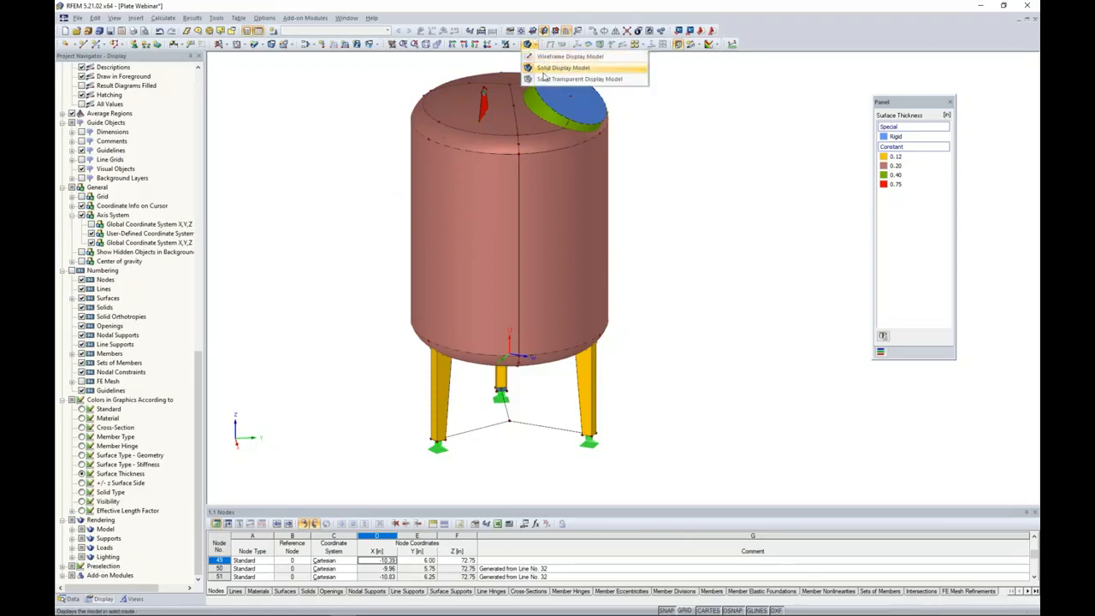
pyautogui.click(542, 79)
pyautogui.keyDown('ctrl'); pyautogui.moveTo(672, 285); pyautogui.dragTo(369, 311, button='middle'); pyautogui.keyUp('ctrl')
pyautogui.moveTo(379, 310); pyautogui.dragTo(393, 331, button='middle')
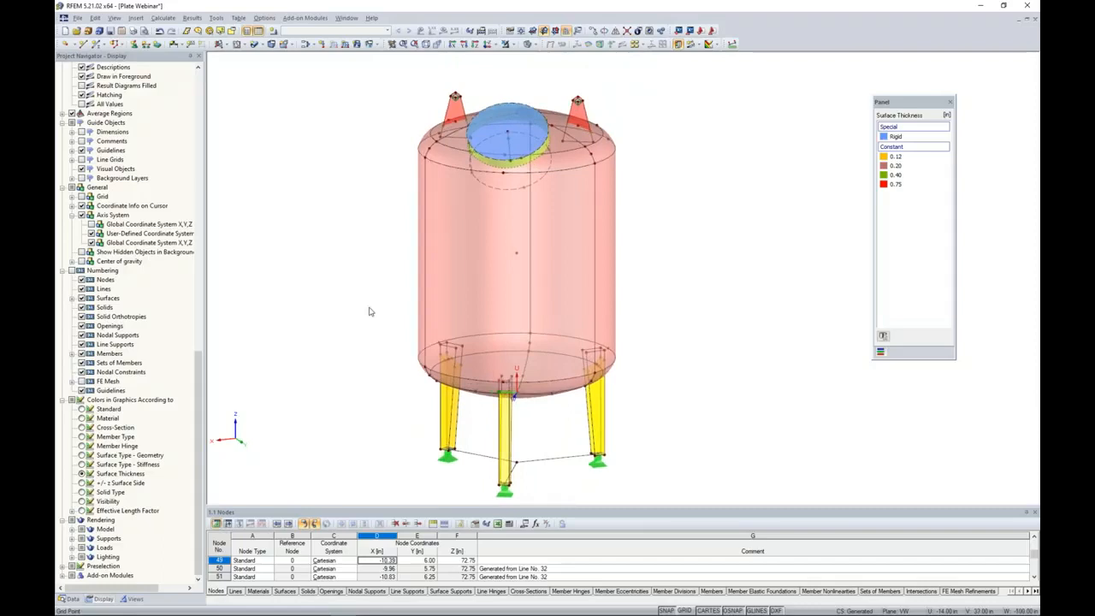
# Create load case LC1 with the description Self-Weight and the action category Dead.
pyautogui.click(275, 33)
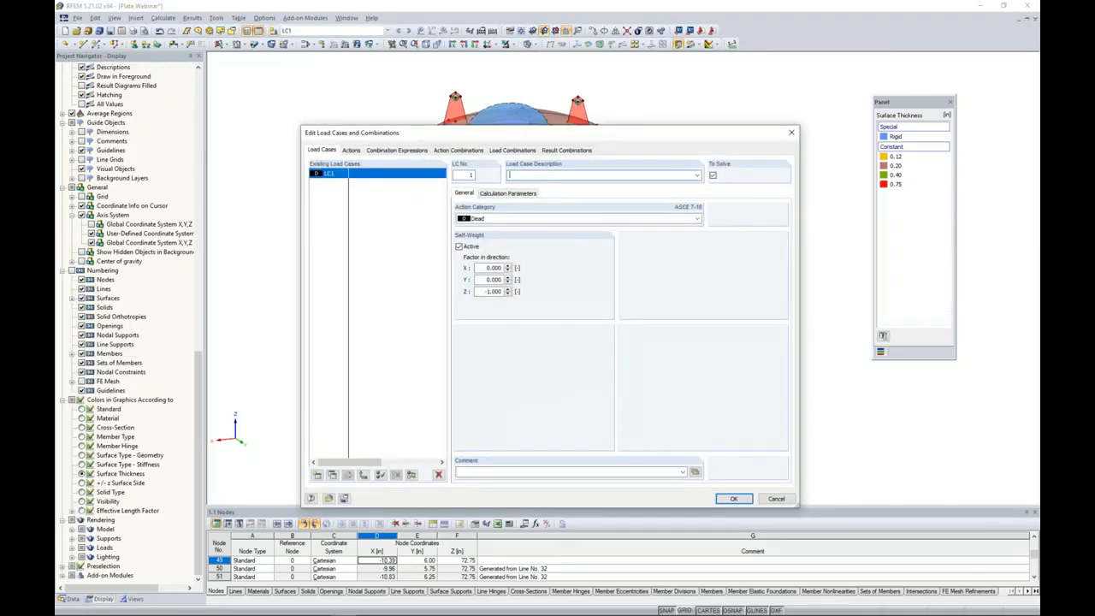
pyautogui.write('Self-Weight')
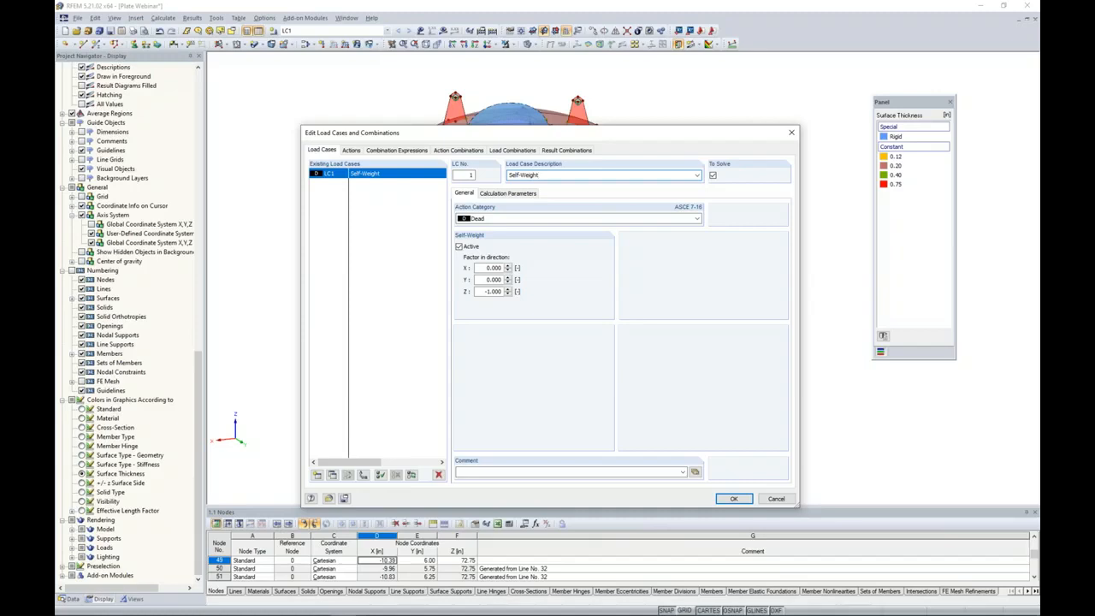
pyautogui.click(481, 220)
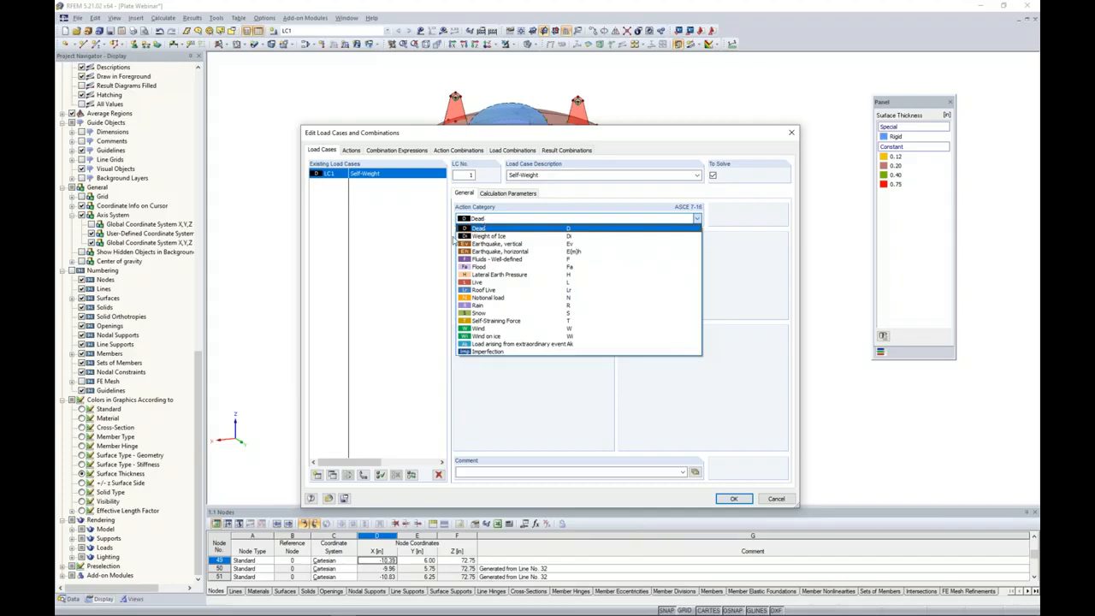
pyautogui.click(482, 227)
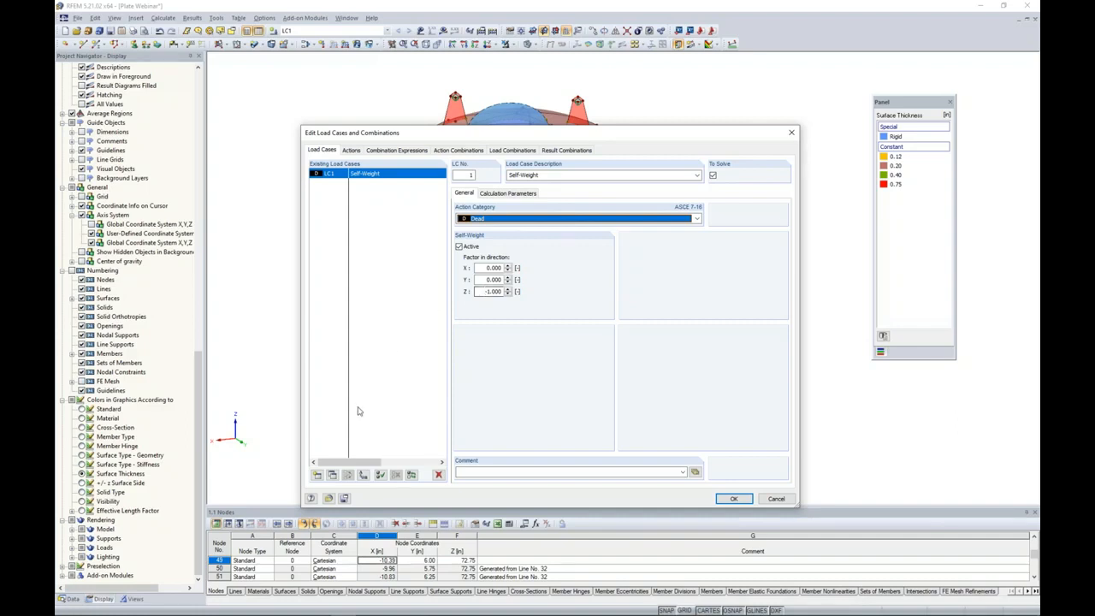
# Add load case LC2 with the description Fill and the action category Live.
pyautogui.click(317, 476)
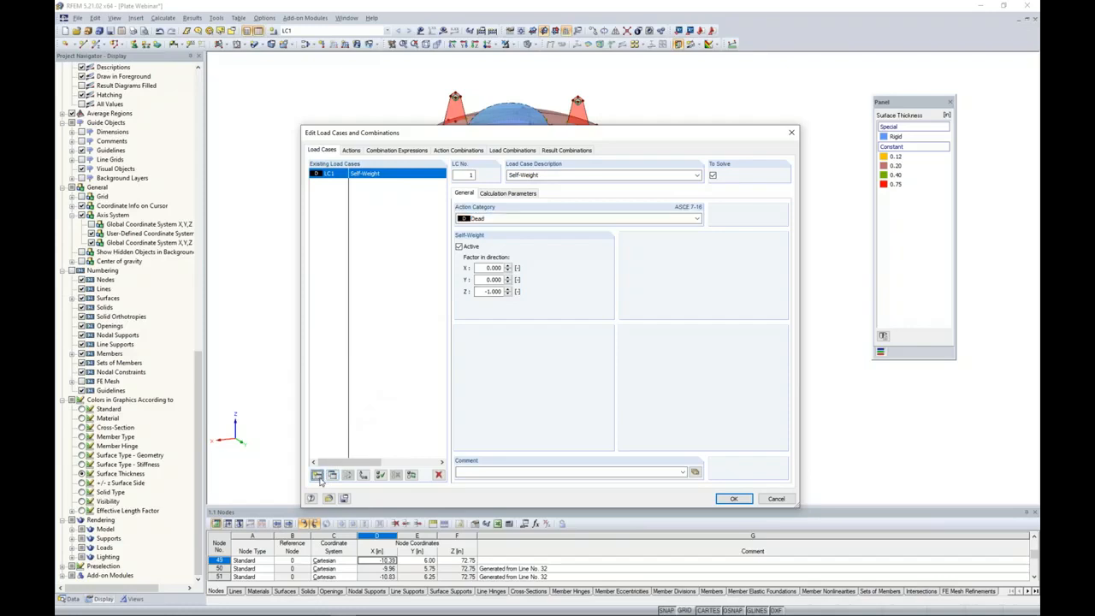
pyautogui.write('Fill')
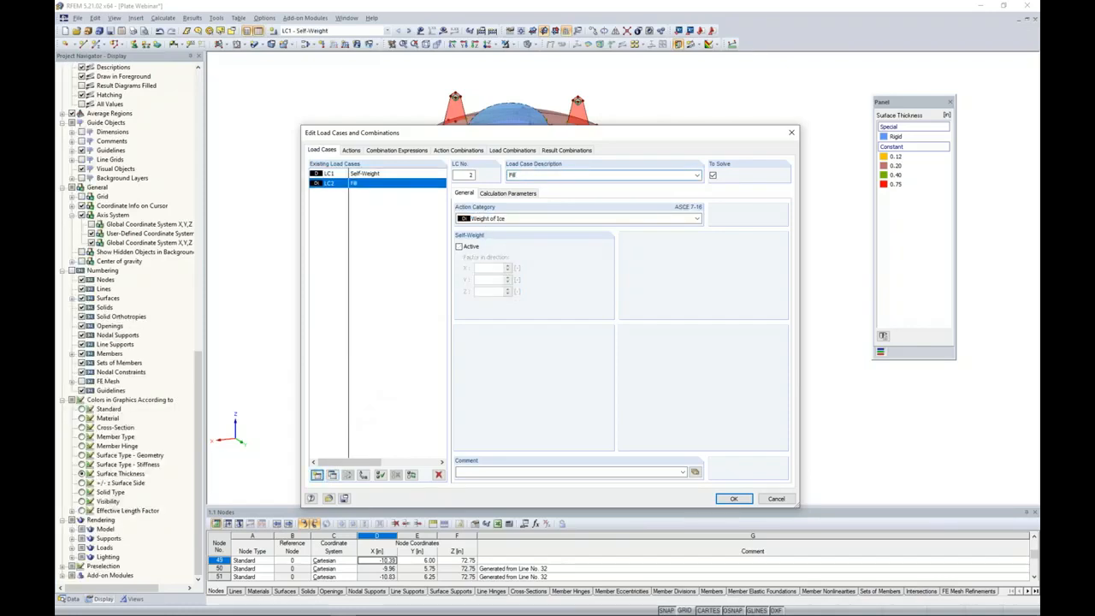
pyautogui.click(490, 220)
pyautogui.click(489, 281)
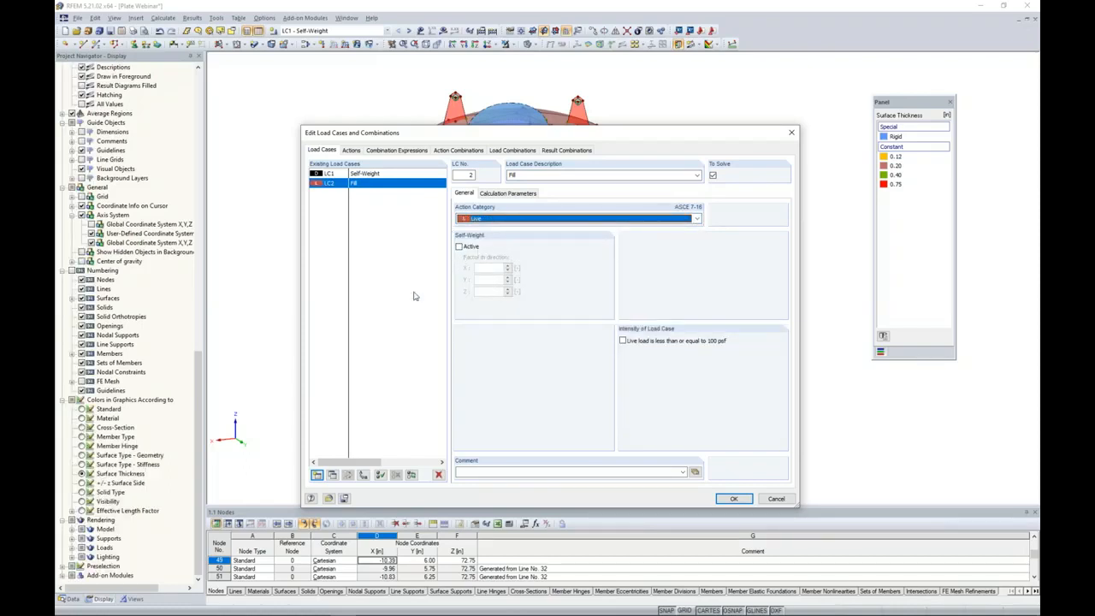
# Add load case LC3 with the description Wind and the action category Wind.
pyautogui.click(316, 476)
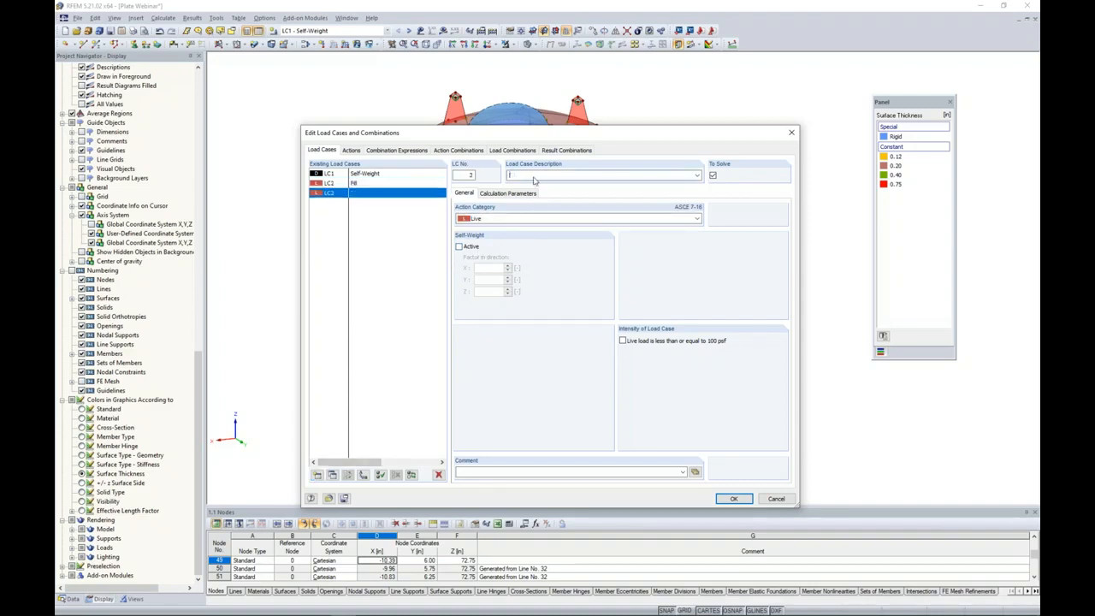
pyautogui.write('Wind')
pyautogui.click(476, 219)
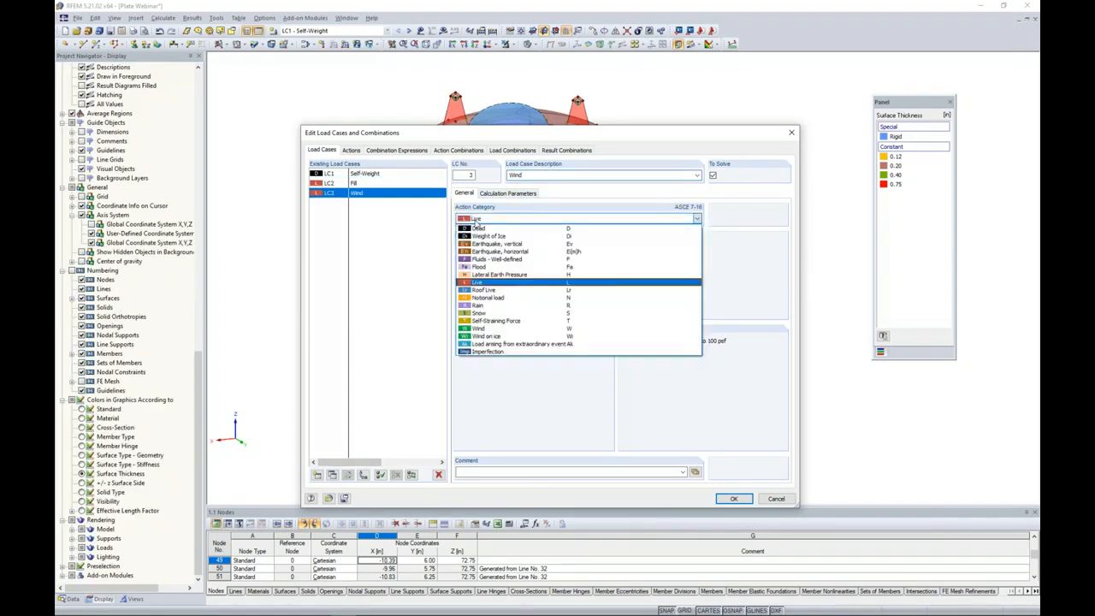
pyautogui.click(482, 329)
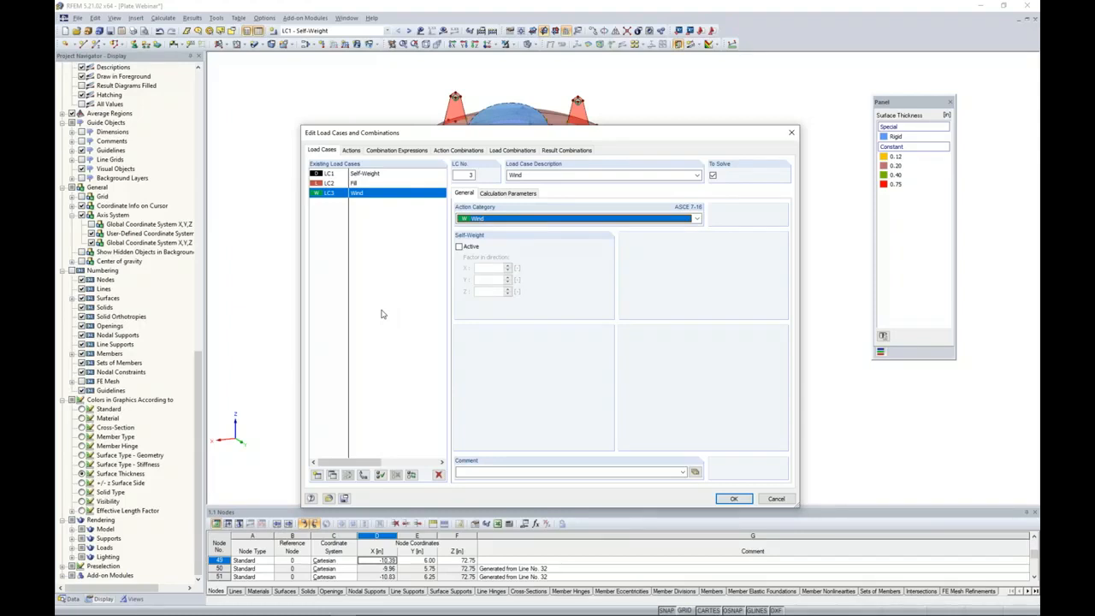
# Review the Wind action and the combination expressions, including the ASCE 7-16 formulas for the Section 2.4 (ASD) design situation.
pyautogui.click(350, 151)
pyautogui.click(360, 194)
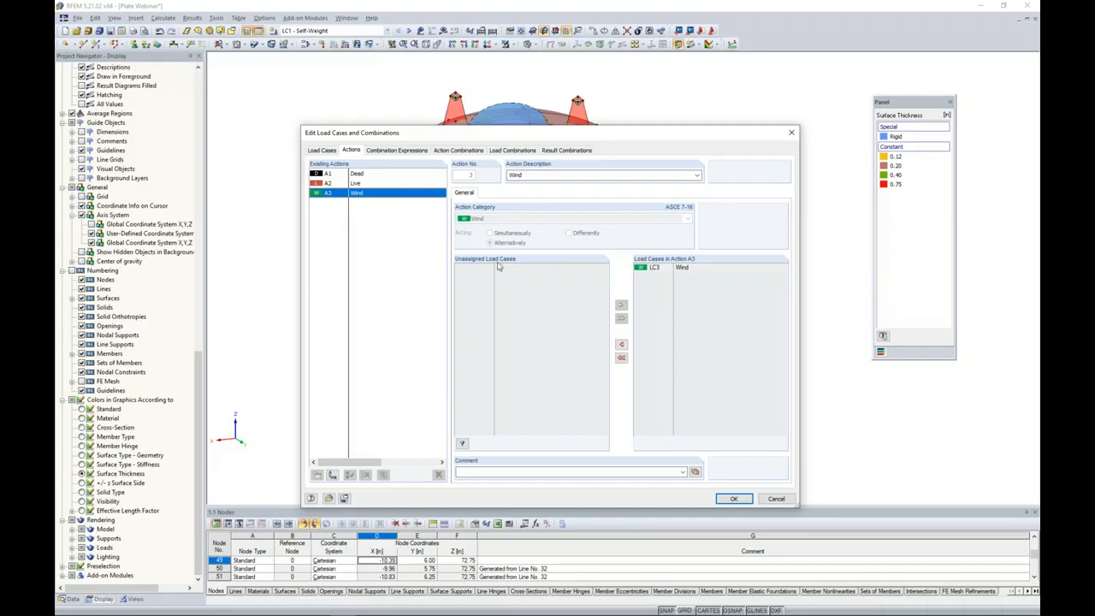
pyautogui.click(408, 151)
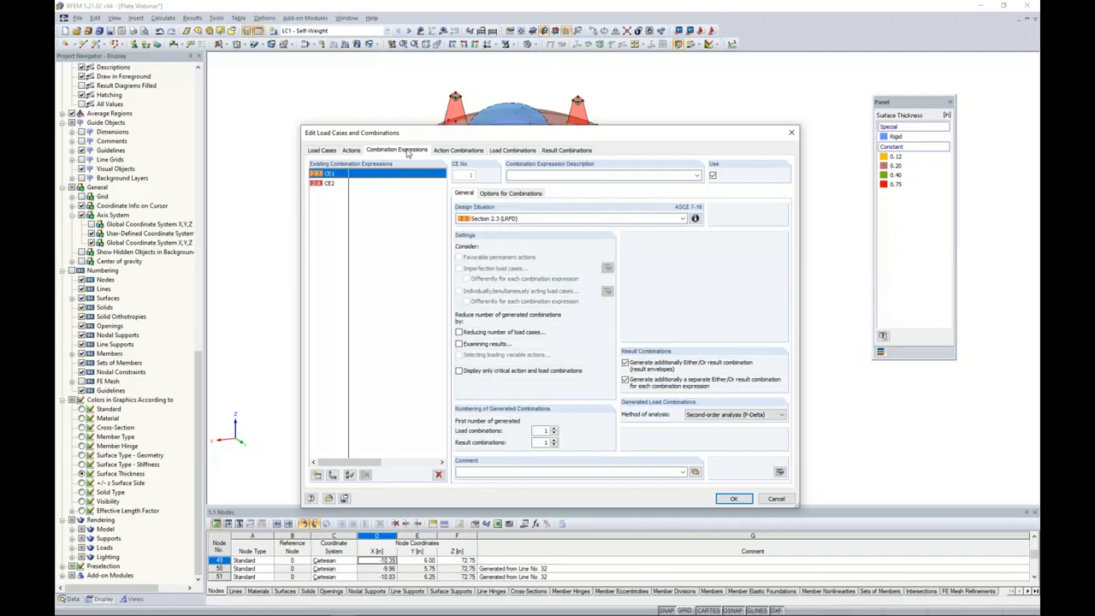
pyautogui.click(334, 187)
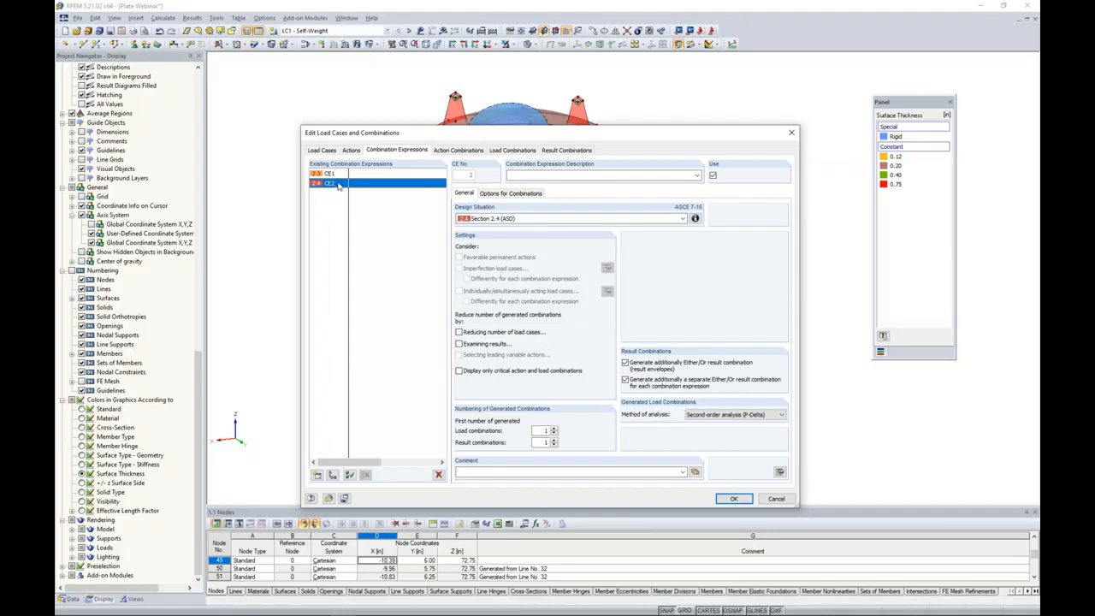
pyautogui.click(695, 219)
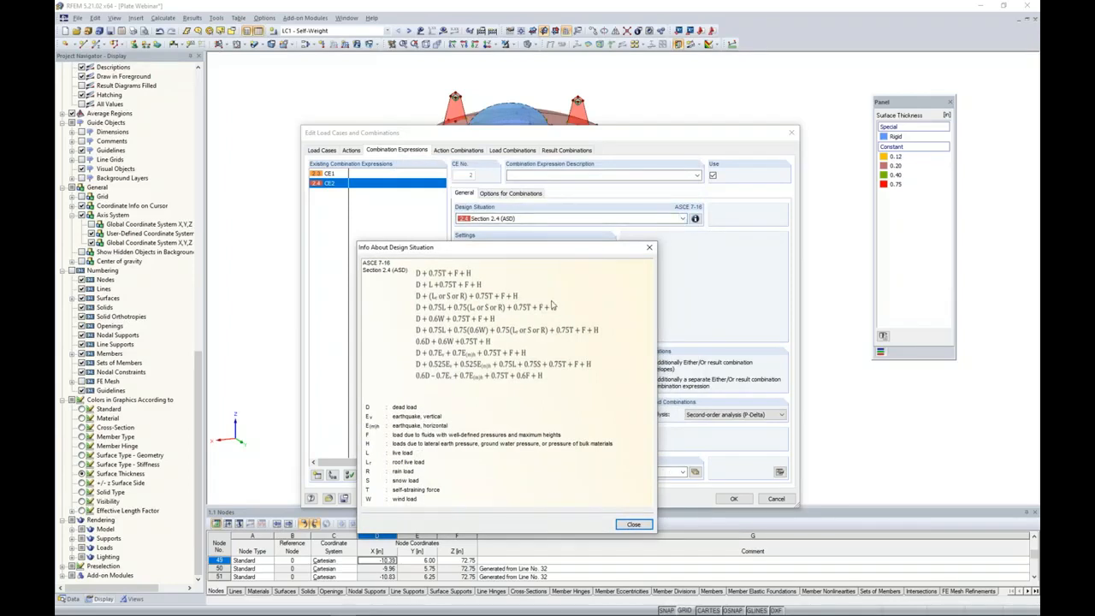
pyautogui.click(649, 248)
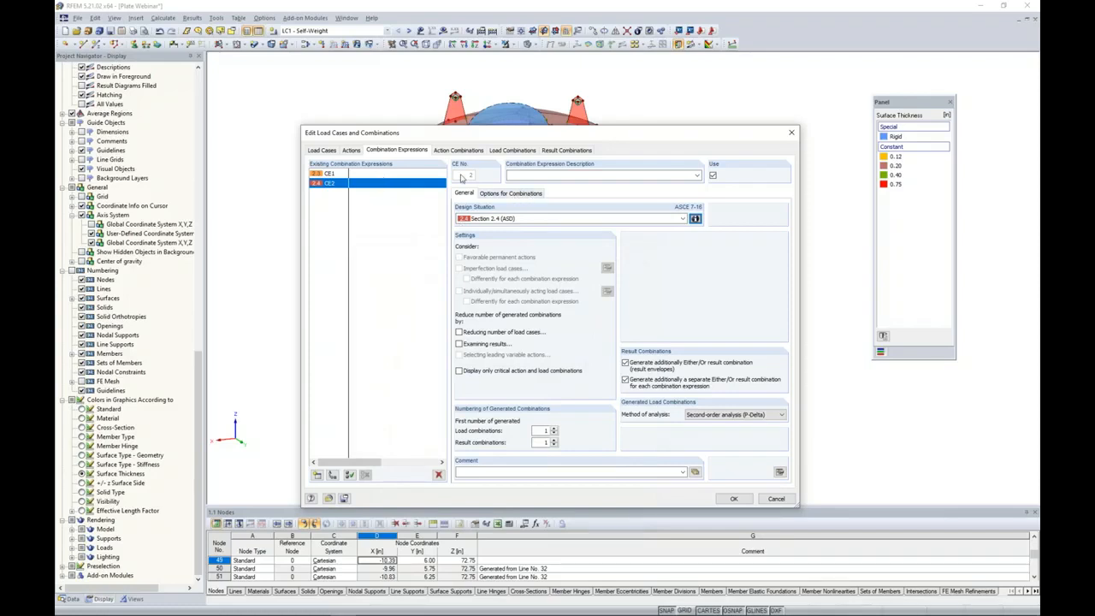
# Review the generated load combinations and the calculation parameters of the 1.4D combination, and return to the load cases.
pyautogui.click(511, 152)
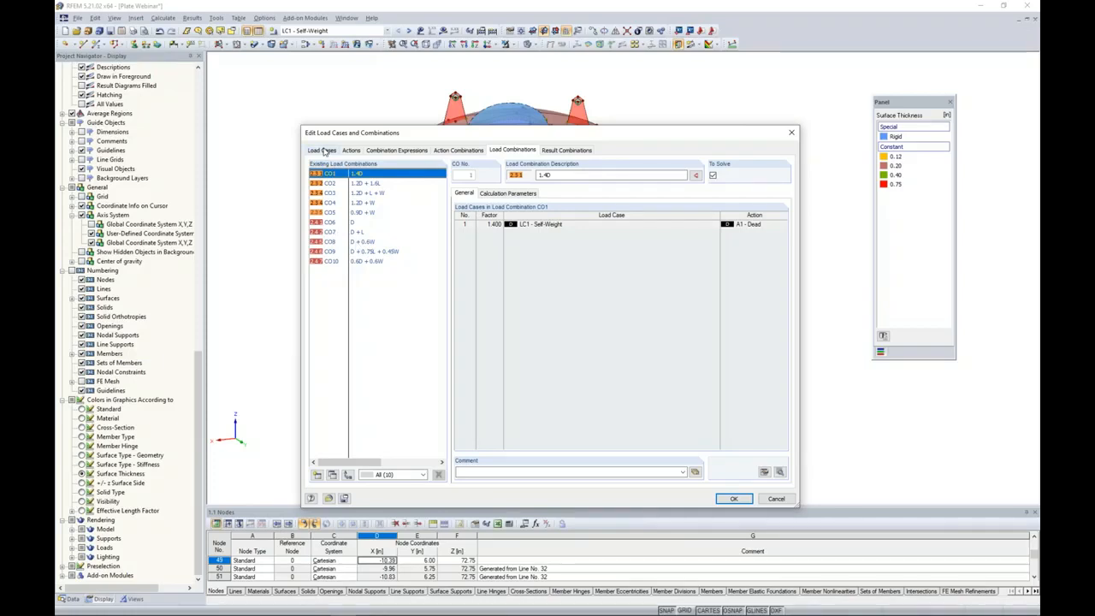
pyautogui.click(519, 193)
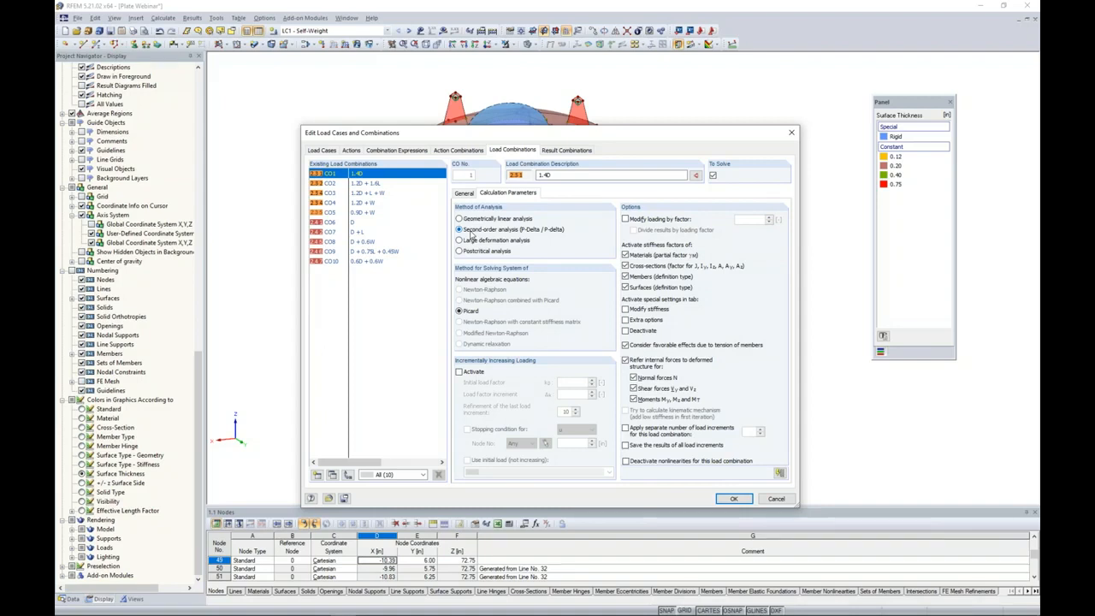
pyautogui.click(326, 149)
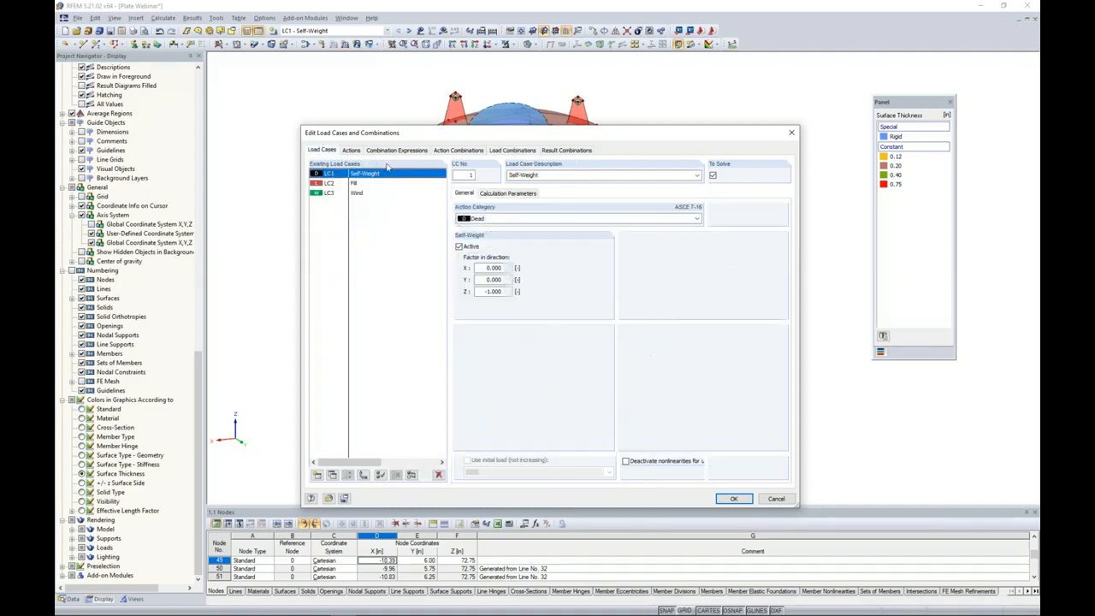
# Review the analysis methods of the load cases and load combinations and the loading in RC1 and RC2, and accept the load definitions.
pyautogui.click(502, 193)
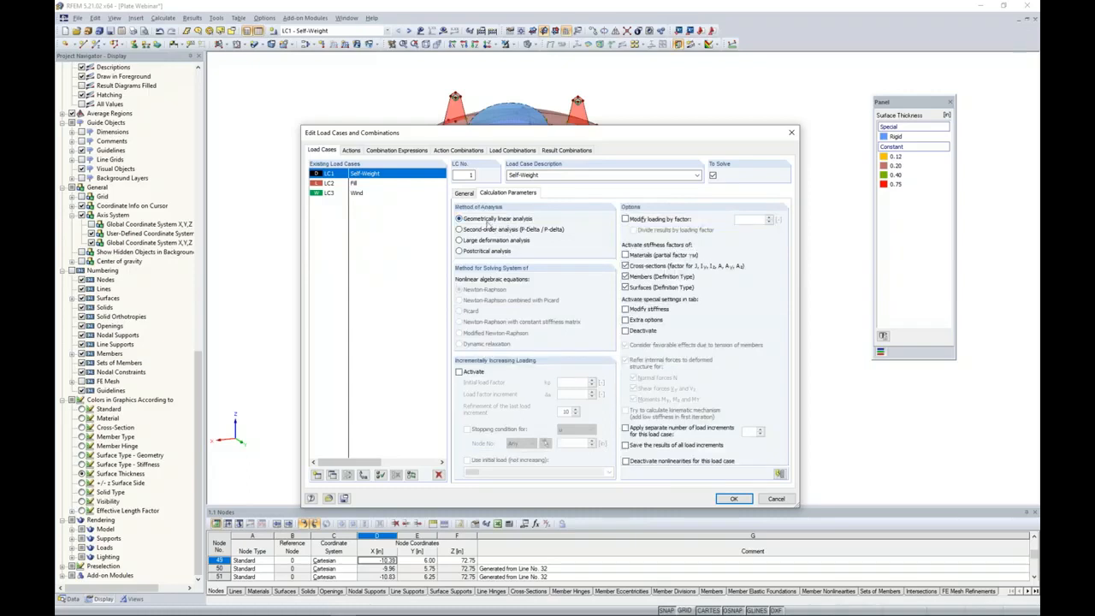
pyautogui.click(506, 151)
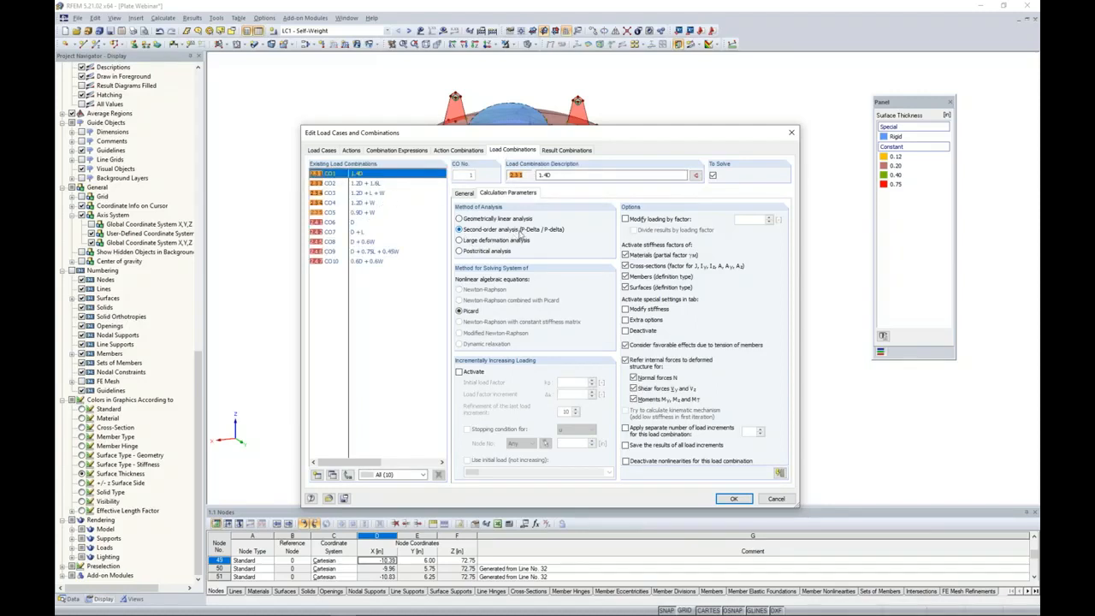
pyautogui.click(562, 151)
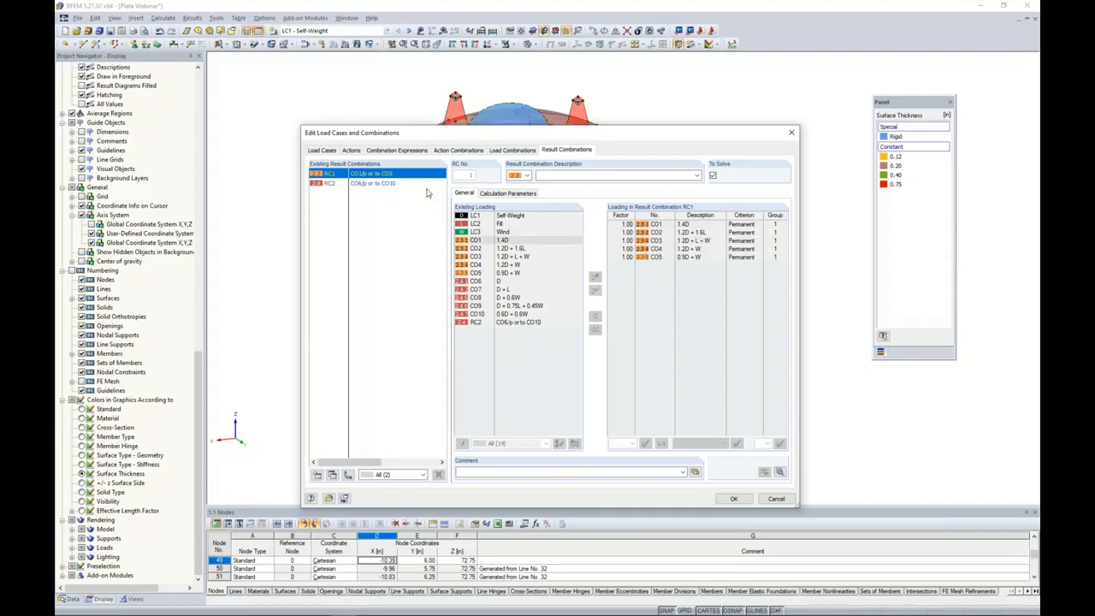
pyautogui.click(385, 184)
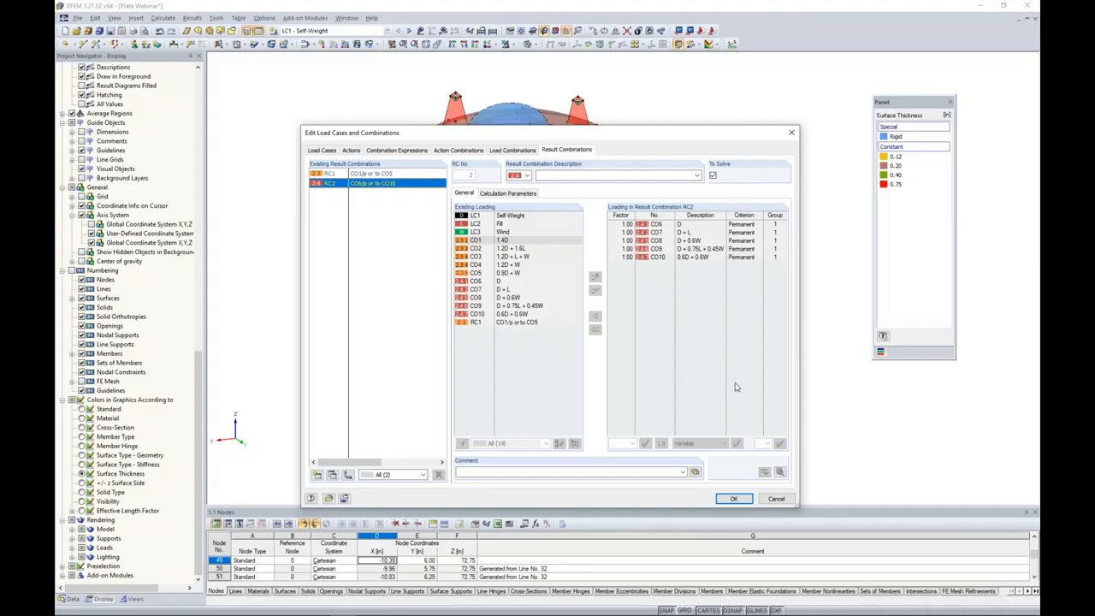
pyautogui.click(731, 498)
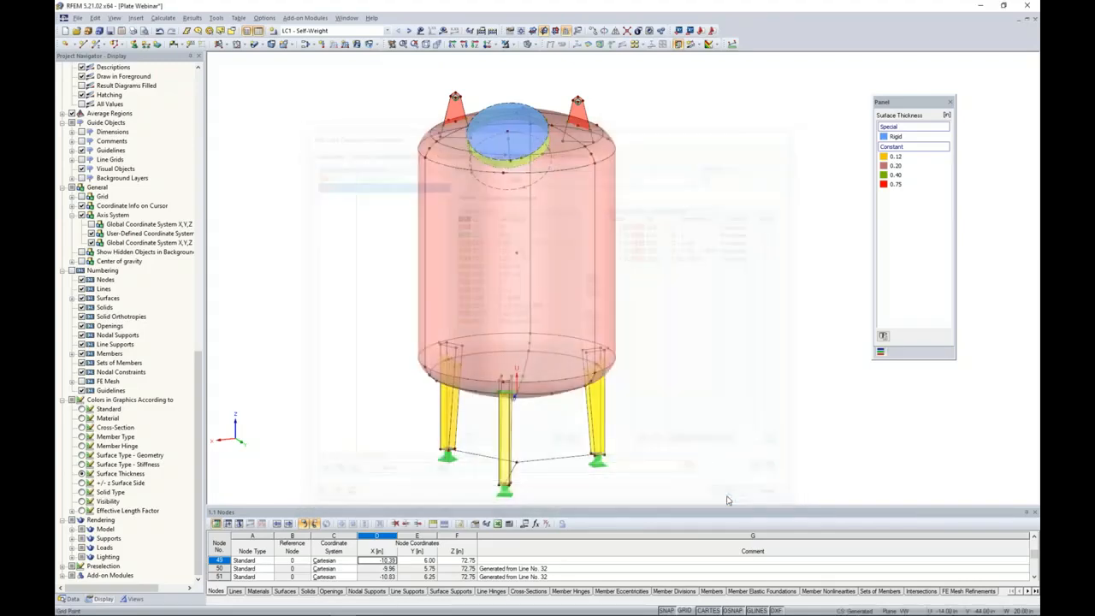
# Make LC2 - Fill the current load case and show the vessel in the reverse X-direction.
pyautogui.click(387, 31)
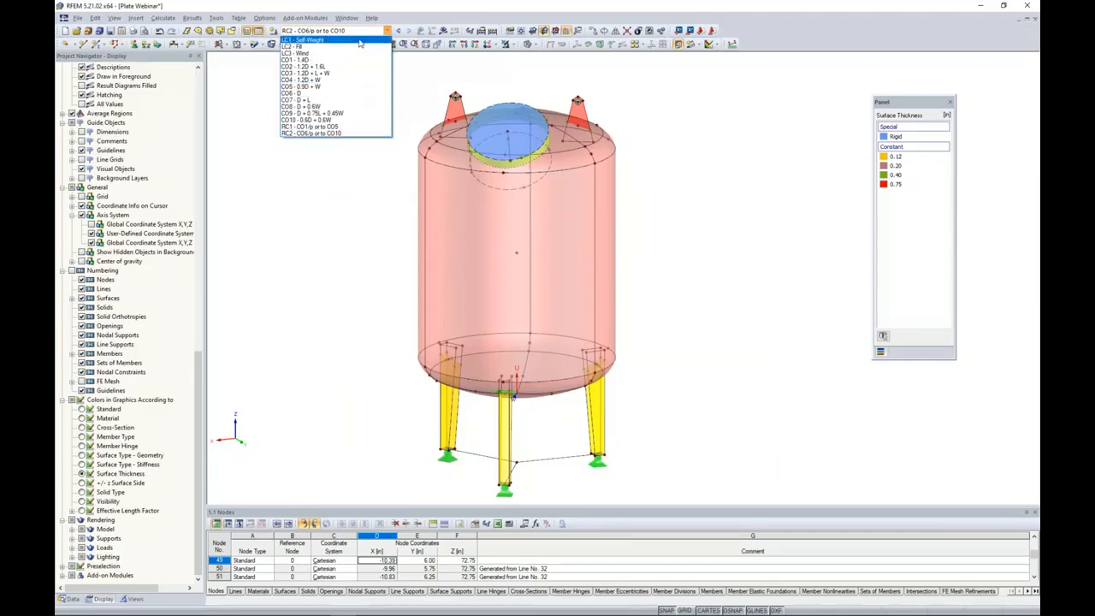
pyautogui.click(360, 42)
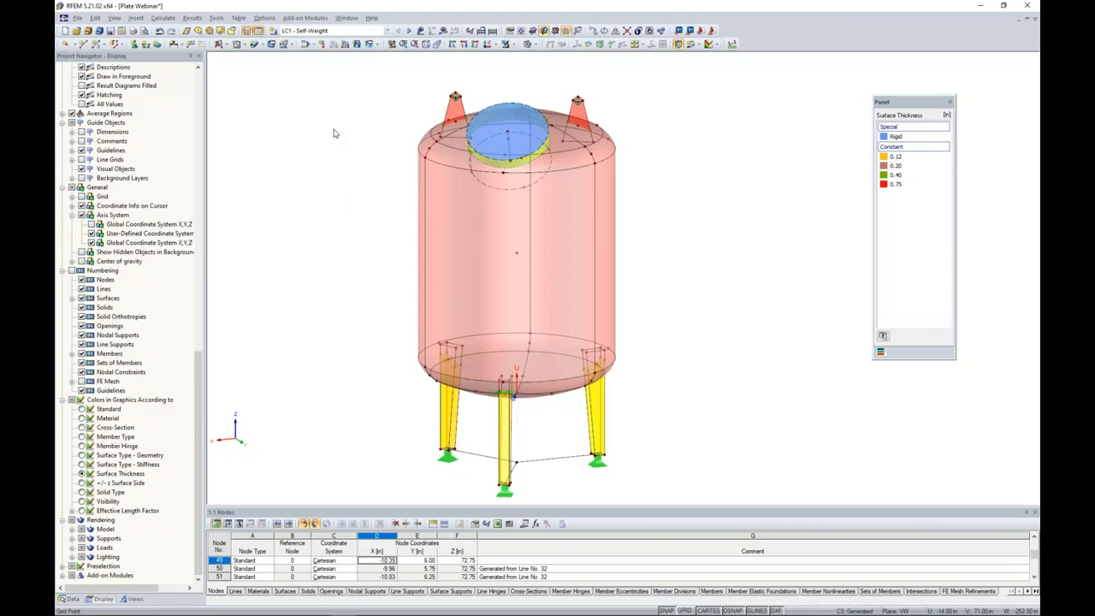
pyautogui.click(408, 31)
pyautogui.click(494, 46)
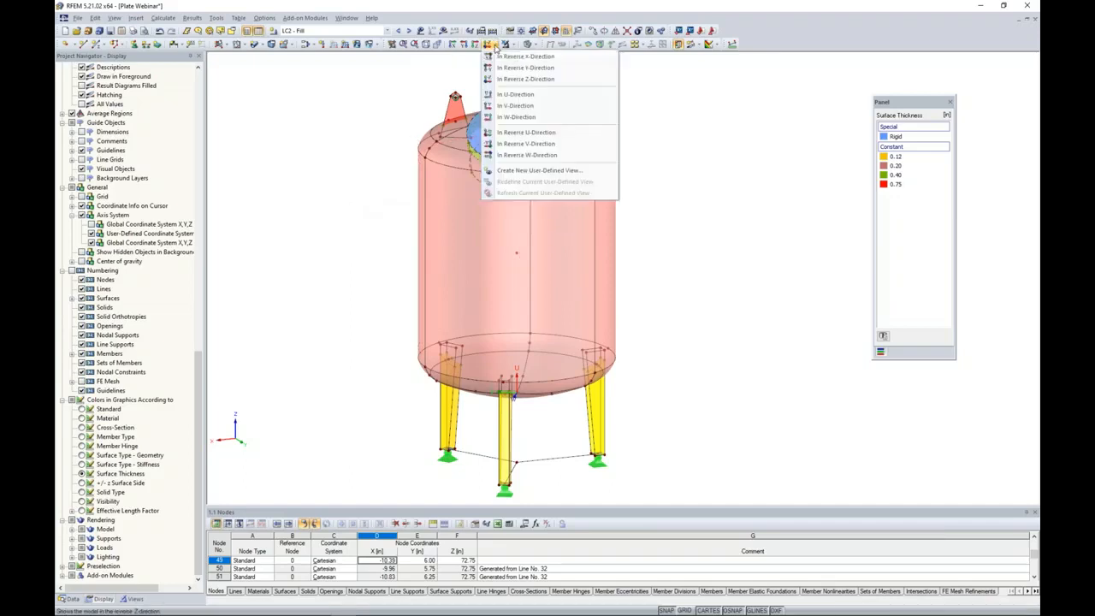
pyautogui.click(502, 56)
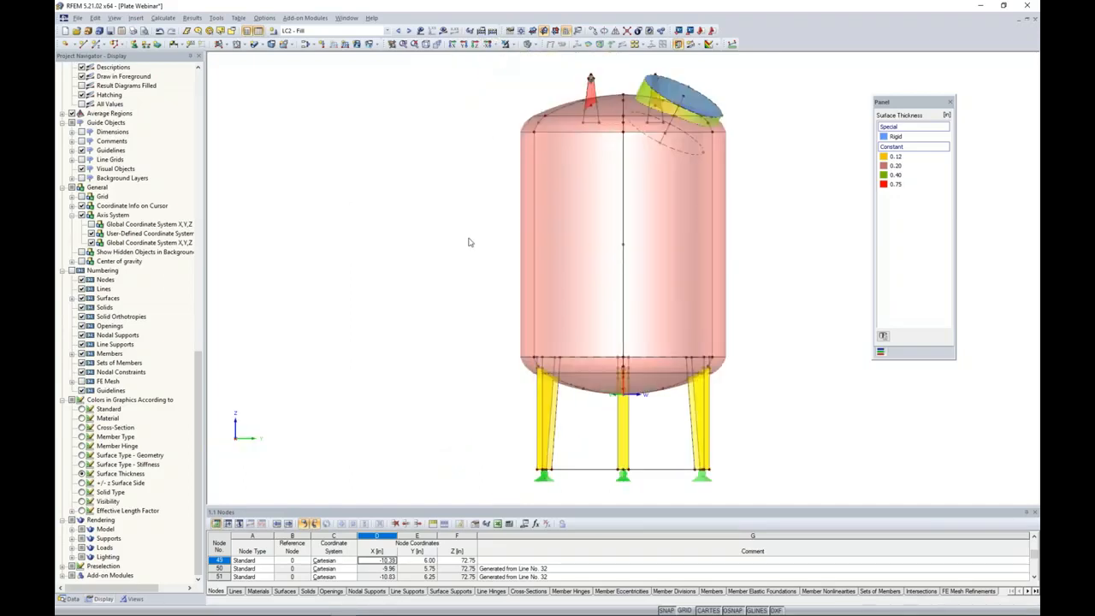
pyautogui.scroll(-1, 470, 242)
pyautogui.moveTo(435, 236); pyautogui.dragTo(376, 226, button='middle')
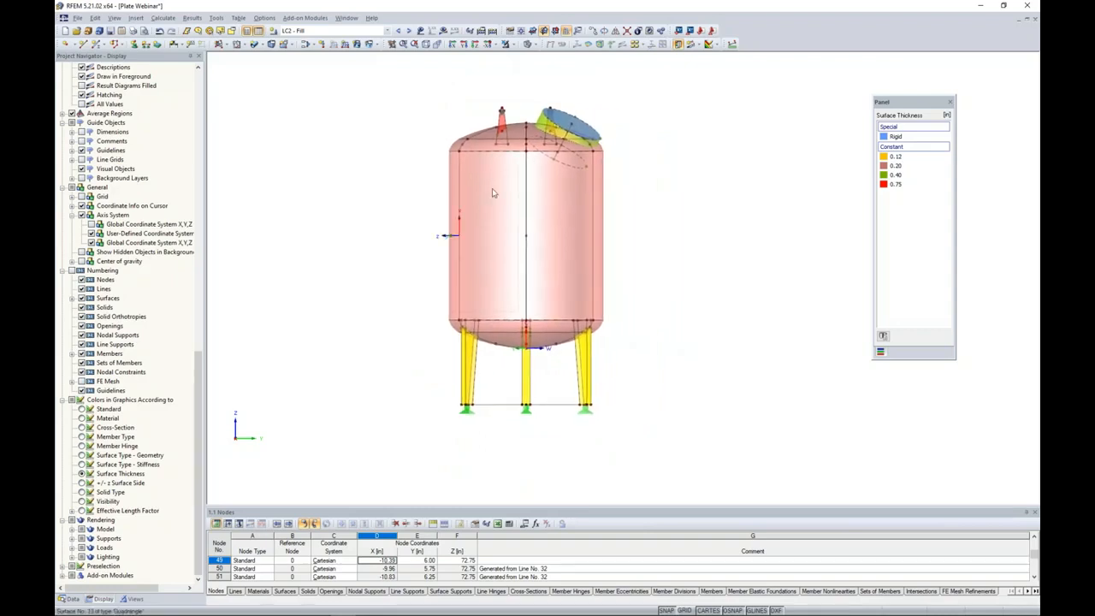
# Copy the node at the top edge of the cylindrical shell and the bottom head's lowest node once by 24 in in global Y.
pyautogui.click(531, 232)
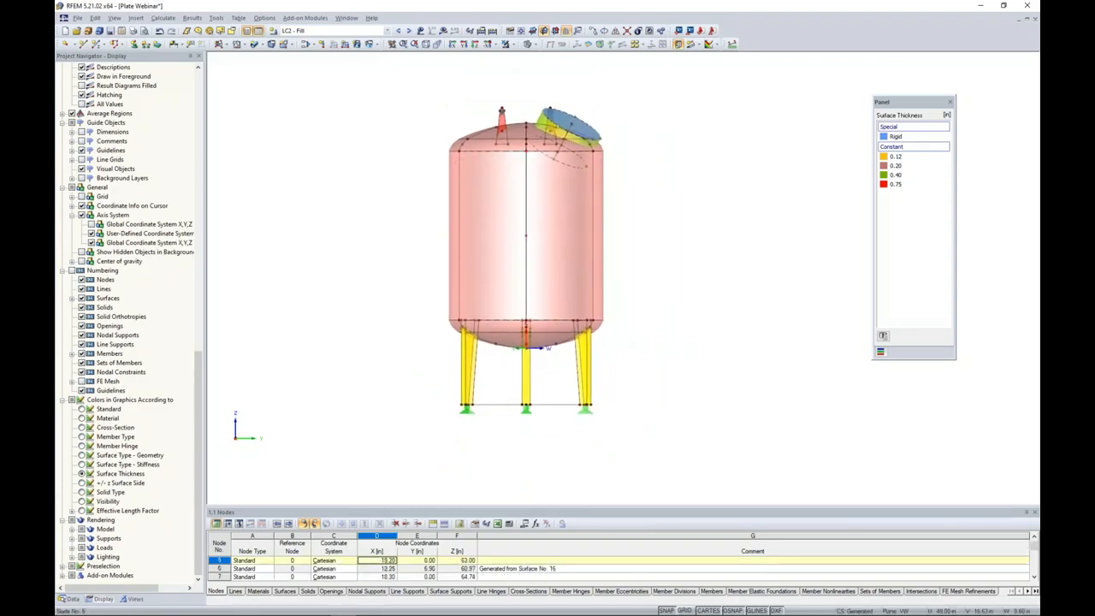
pyautogui.click(526, 349)
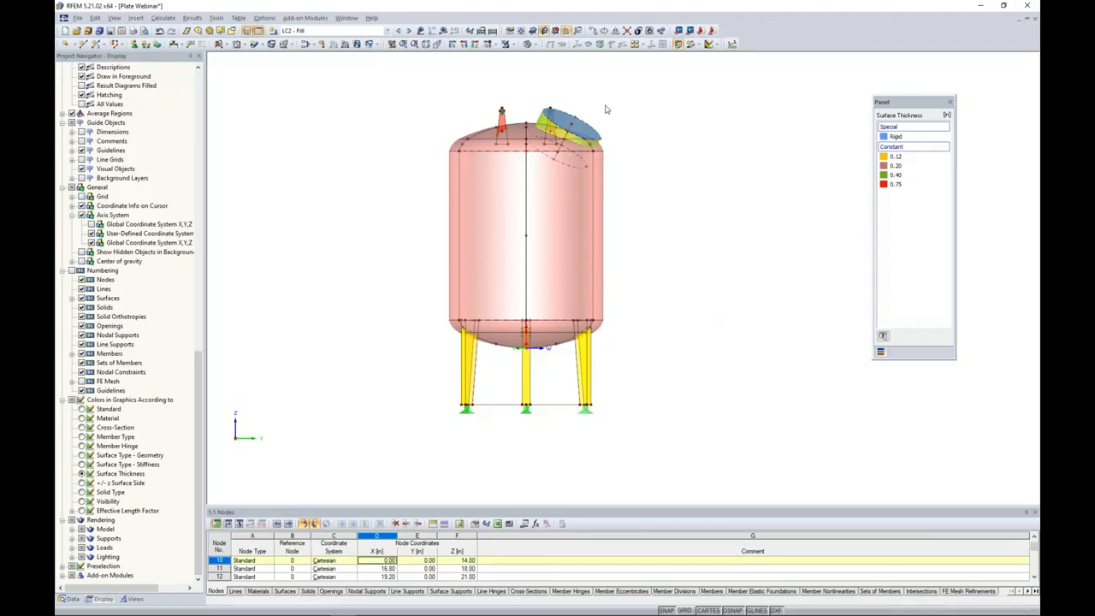
pyautogui.click(592, 33)
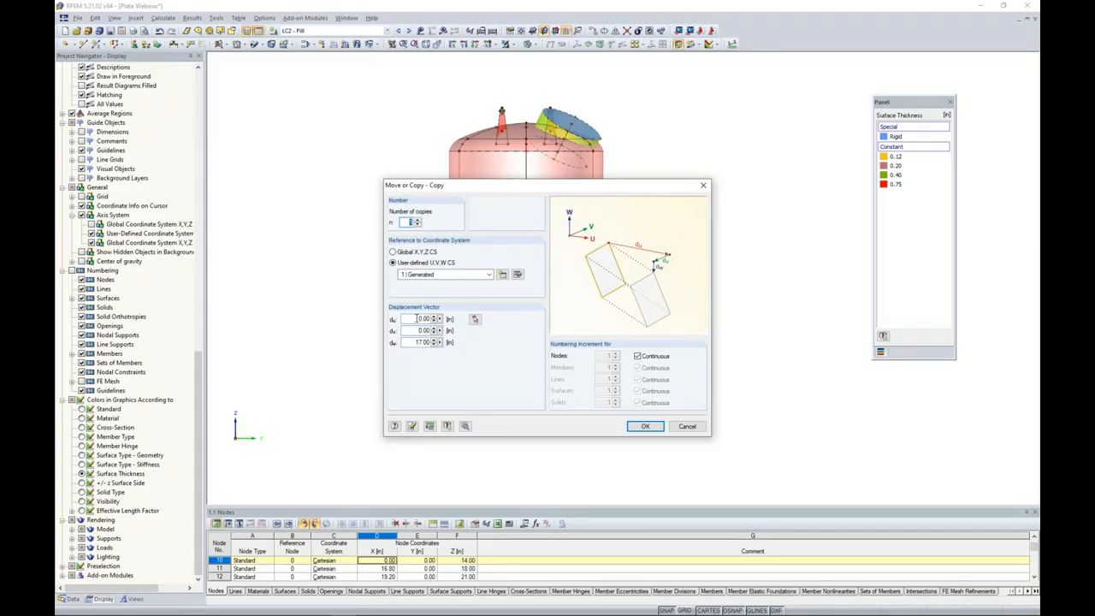
pyautogui.click(393, 252)
pyautogui.moveTo(416, 318); pyautogui.dragTo(440, 319)
pyautogui.press('Tab')
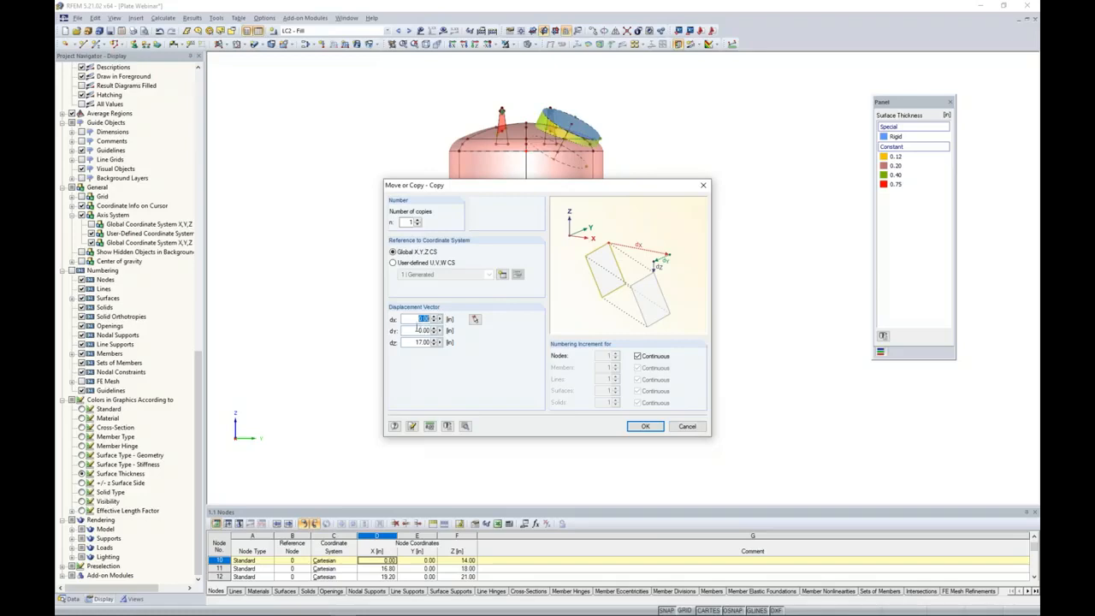
pyautogui.write('24')
pyautogui.press('Tab')
pyautogui.write('0')
pyautogui.press('Tab')
pyautogui.click(466, 425)
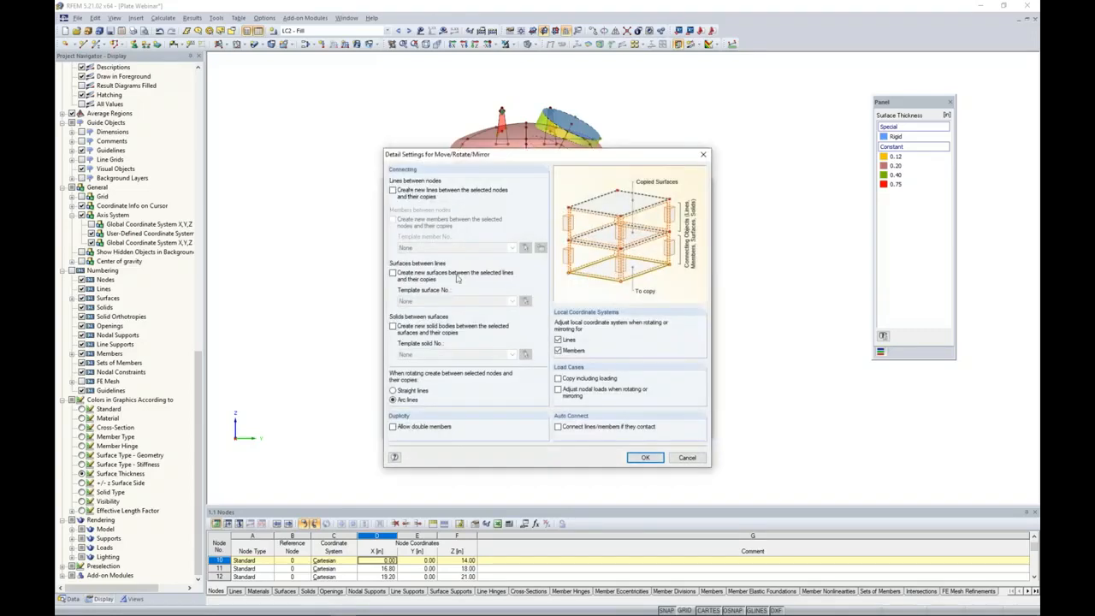
pyautogui.click(646, 458)
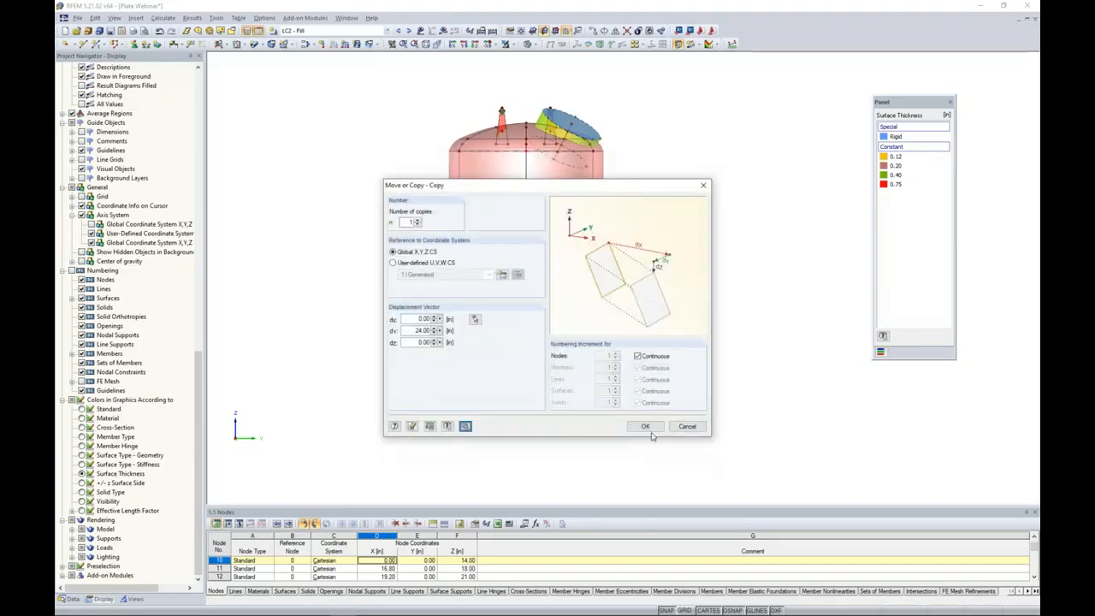
pyautogui.click(652, 432)
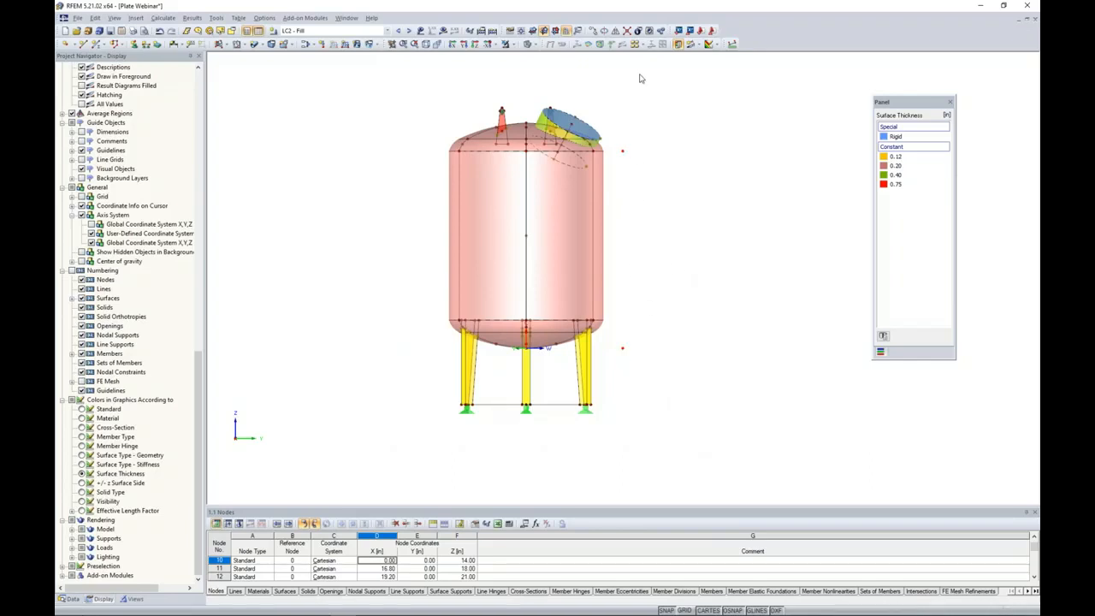
# Mirror a copy of the two offset nodes about the global X-Z plane through the origin node.
pyautogui.click(617, 33)
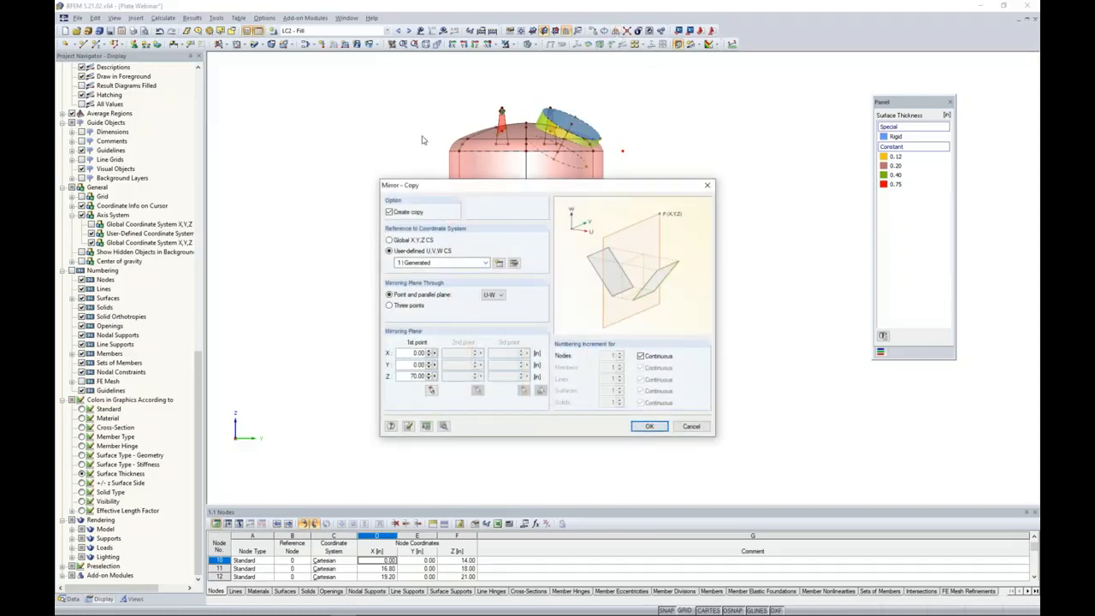
pyautogui.click(390, 241)
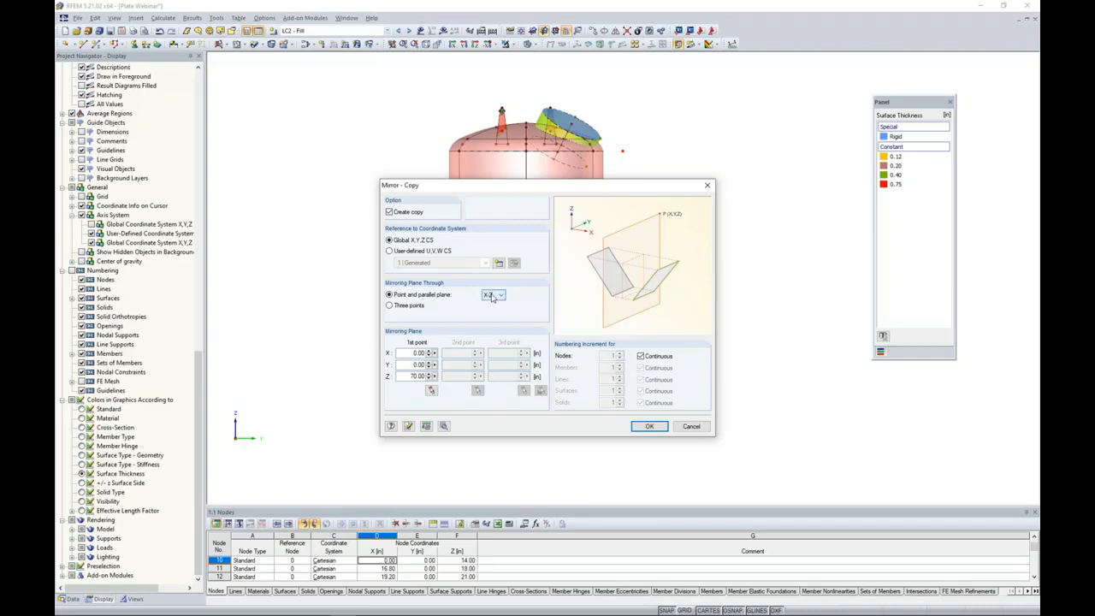
pyautogui.click(432, 390)
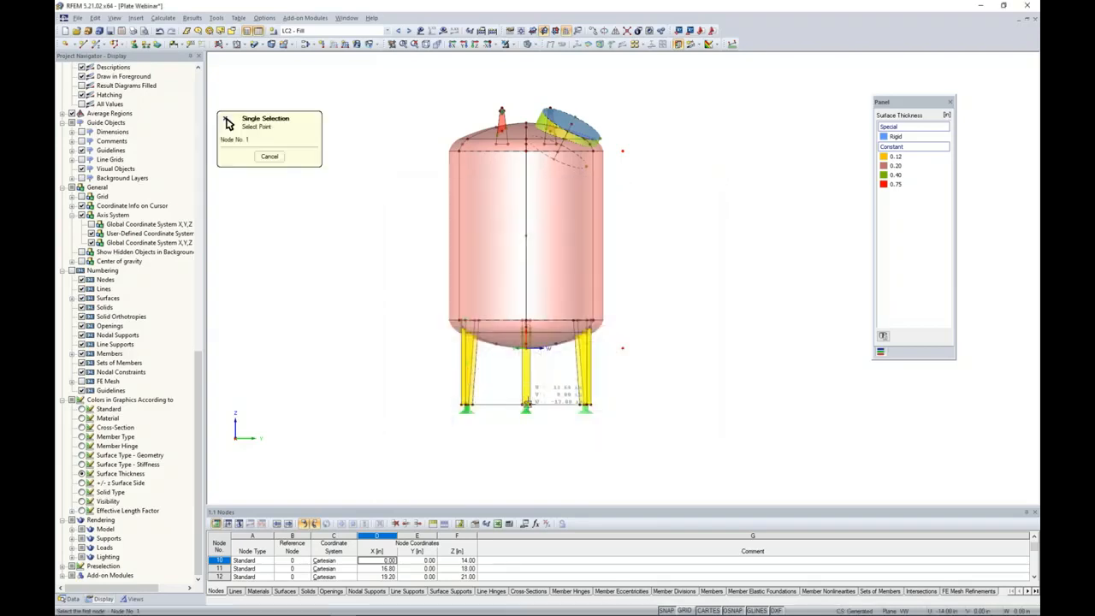
pyautogui.press('Escape')
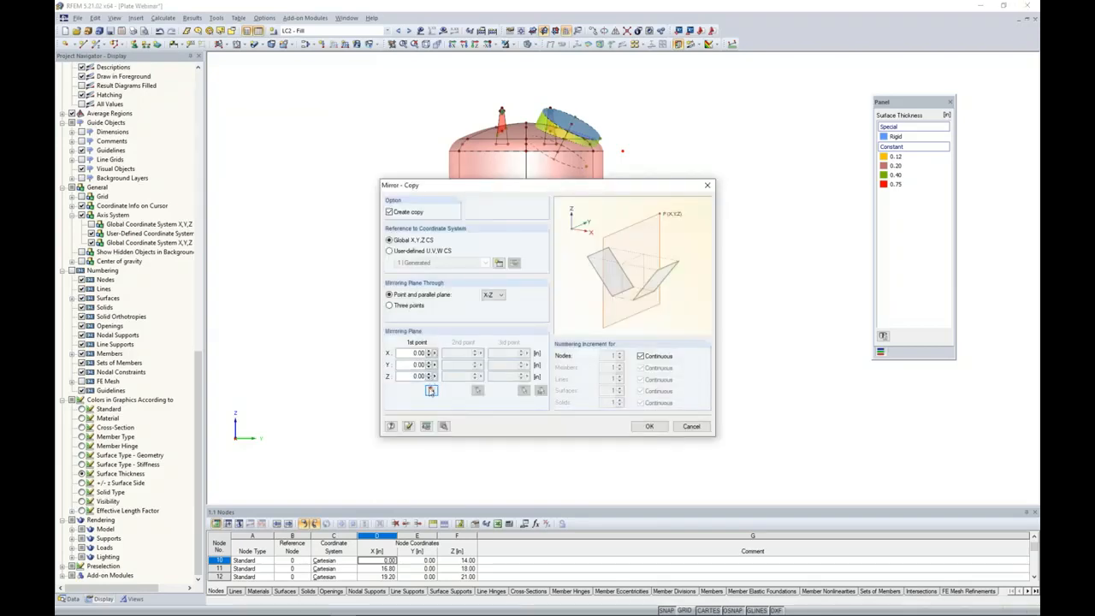
pyautogui.click(651, 427)
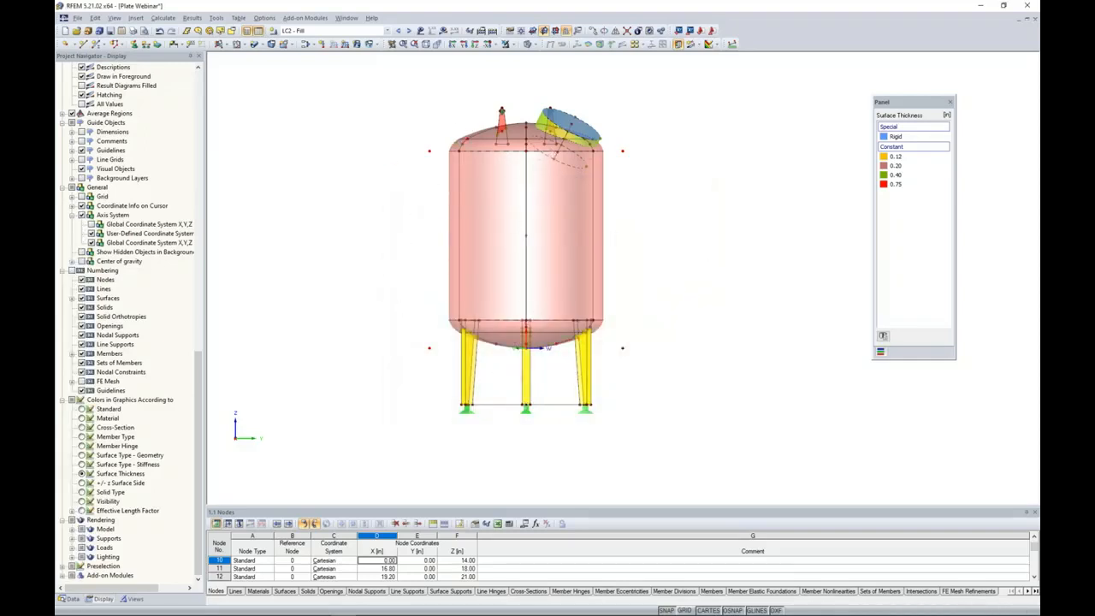
# Set the X coordinate of the four offset nodes beside the vessel to 0 in.
pyautogui.moveTo(404, 127); pyautogui.dragTo(445, 378)
pyautogui.moveTo(615, 129); pyautogui.dragTo(651, 388)
pyautogui.keyDown('ctrl'); pyautogui.moveTo(623, 158); pyautogui.dragTo(402, 248, button='middle'); pyautogui.keyUp('ctrl')
pyautogui.doubleClick(429, 167)
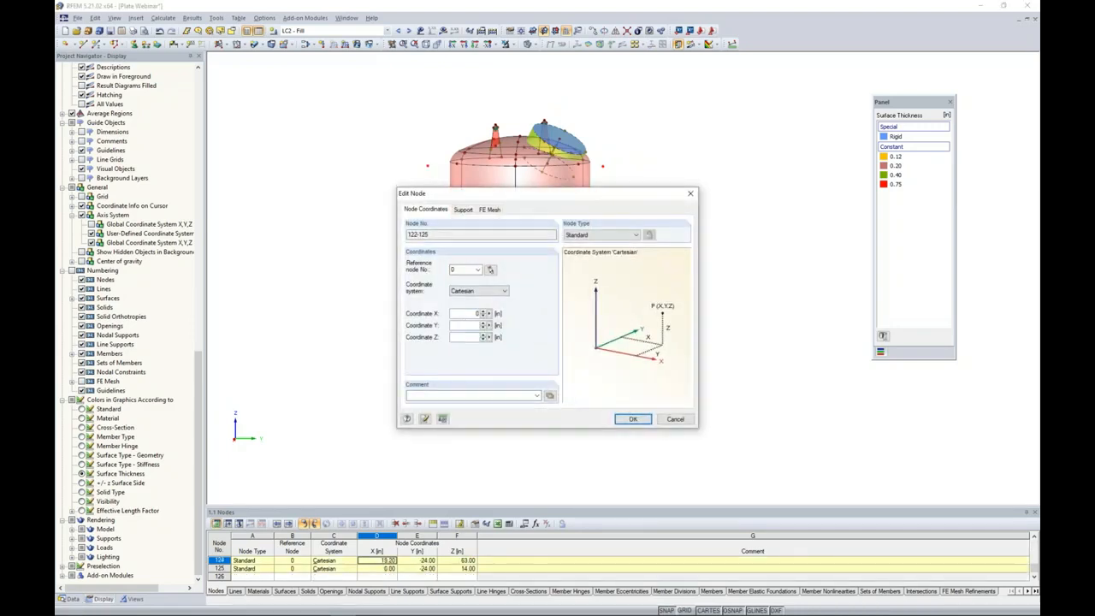
pyautogui.press('Return')
pyautogui.keyDown('ctrl'); pyautogui.moveTo(544, 310); pyautogui.dragTo(420, 320, button='middle'); pyautogui.keyUp('ctrl')
pyautogui.moveTo(363, 294)
pyautogui.keyDown('ctrl'); pyautogui.mouseDown(button='middle')
pyautogui.moveTo(349, 270)
pyautogui.moveTo(377, 291)
pyautogui.mouseUp(button='middle'); pyautogui.keyUp('ctrl')
pyautogui.scroll(-1, 381, 265)
pyautogui.scroll(-1, 377, 292)
pyautogui.scroll(5, 377, 292)
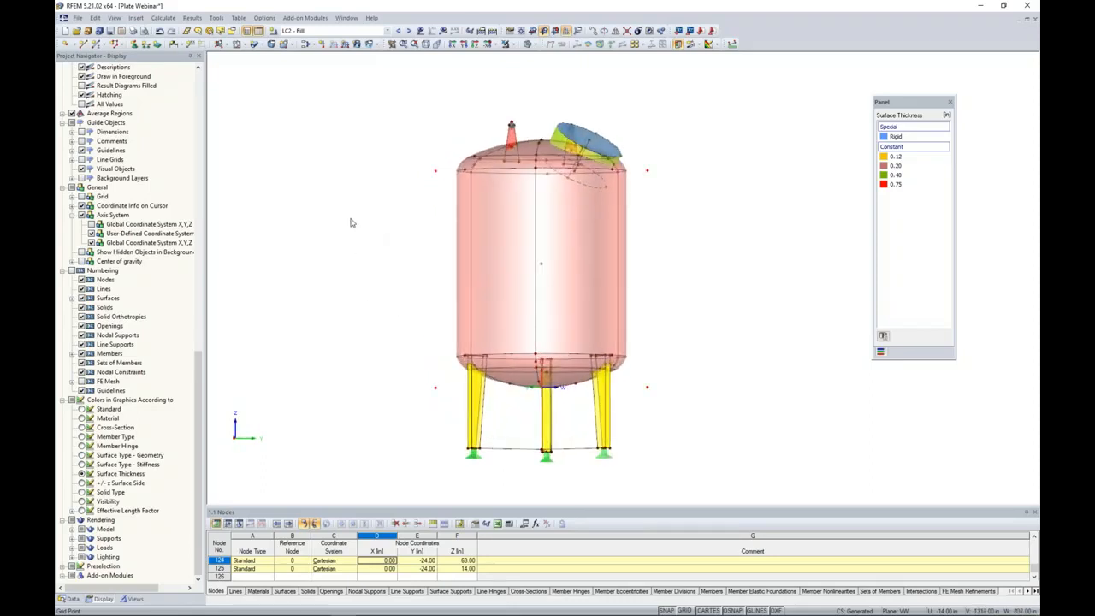
# Start a free rectangular load and assign it to the cylinder and bottom head surfaces, showing only the 0.2 in thick surfaces.
pyautogui.click(377, 46)
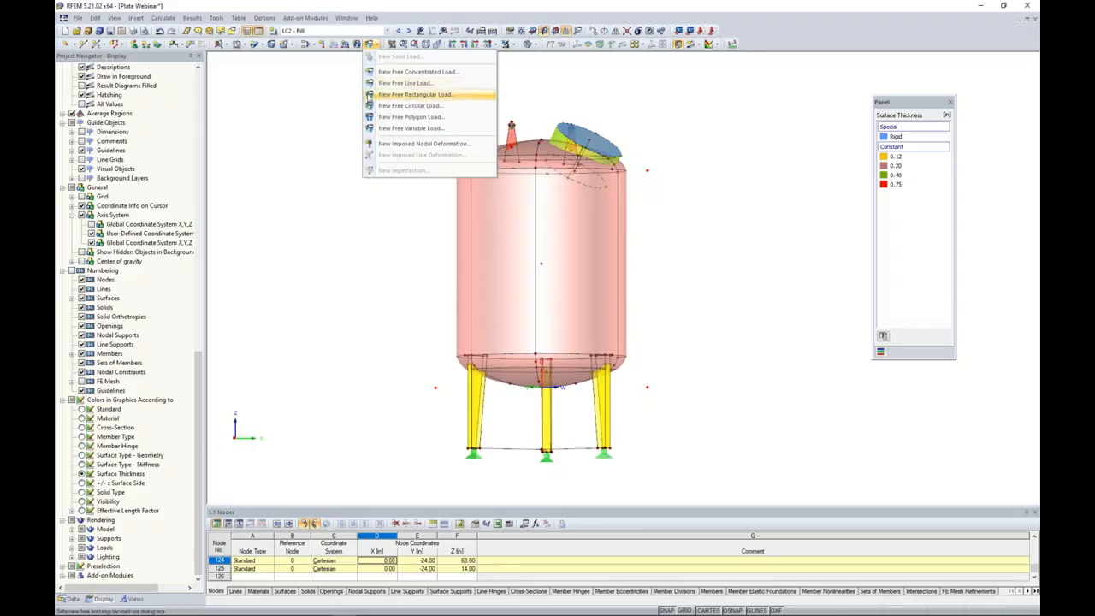
pyautogui.click(385, 95)
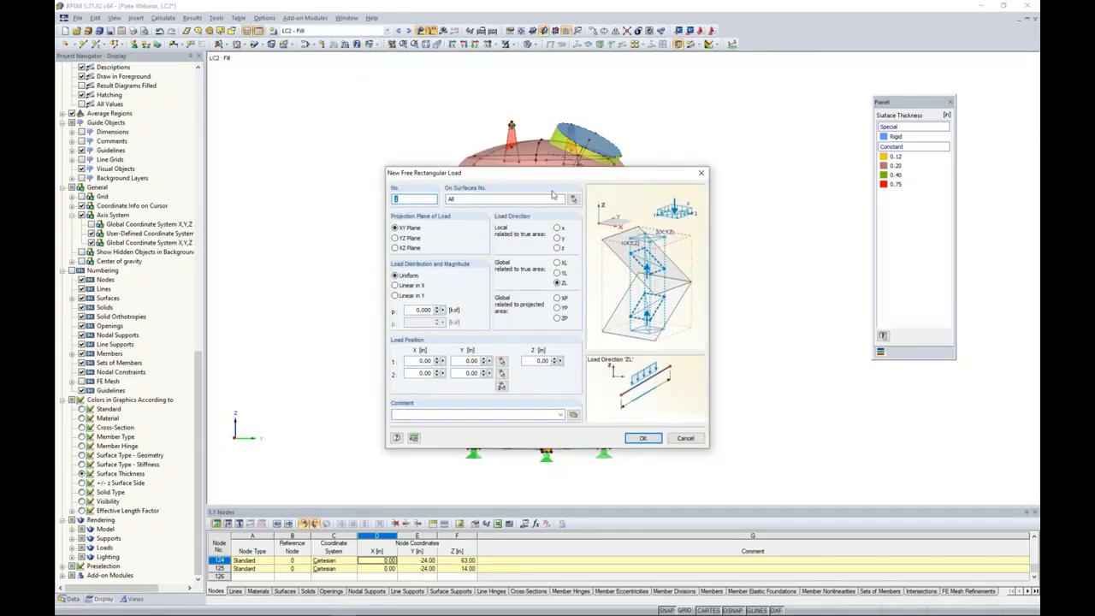
pyautogui.click(573, 199)
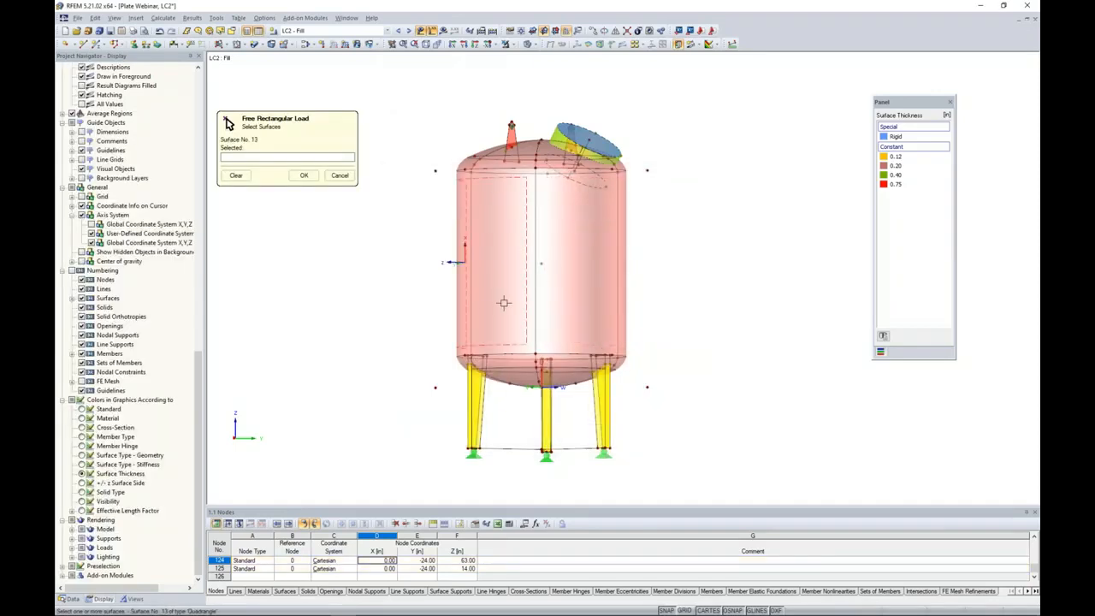
pyautogui.moveTo(407, 360); pyautogui.dragTo(413, 306, button='middle')
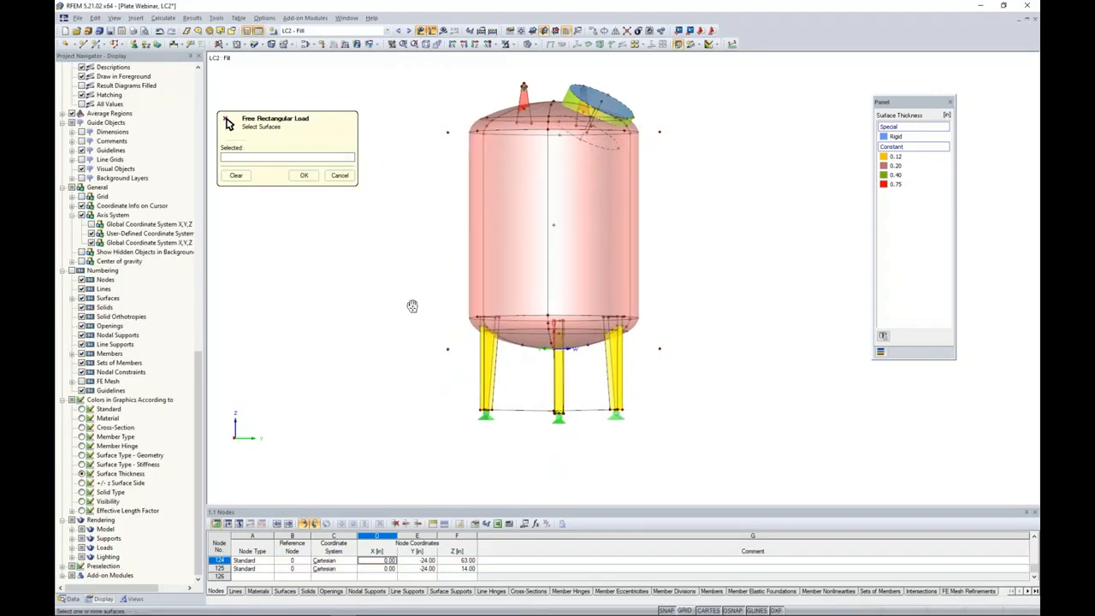
pyautogui.click(134, 598)
pyautogui.click(93, 410)
pyautogui.click(93, 401)
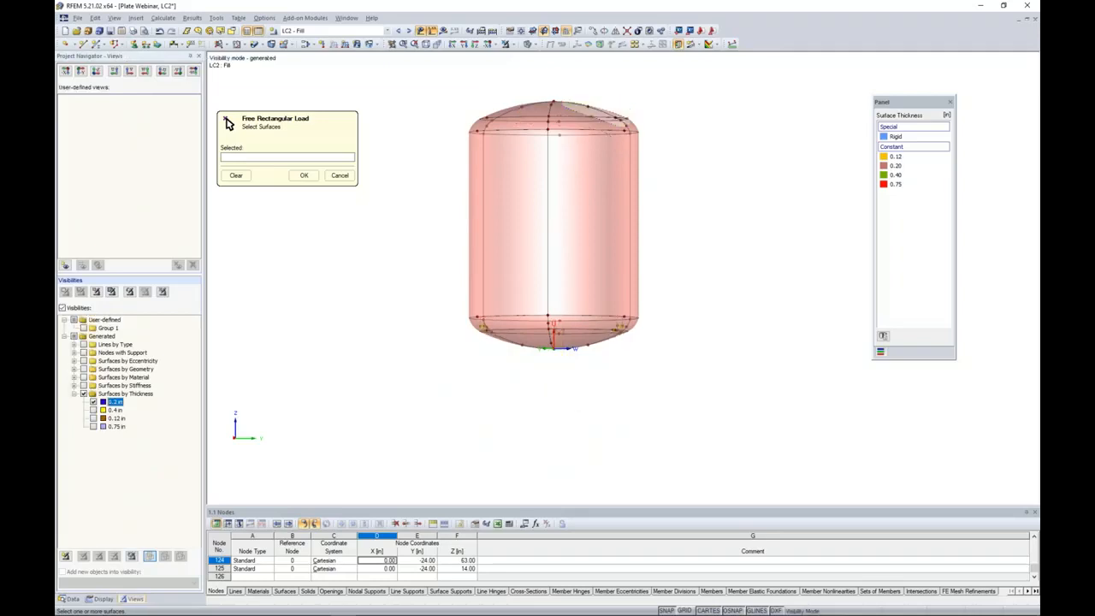
pyautogui.moveTo(714, 388); pyautogui.dragTo(435, 127)
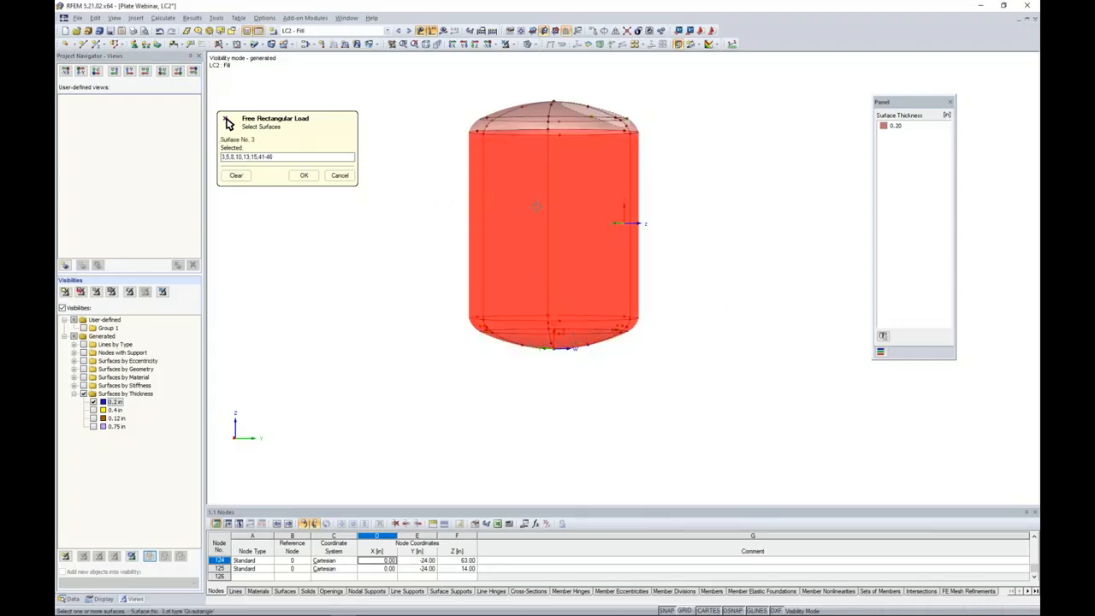
pyautogui.click(304, 175)
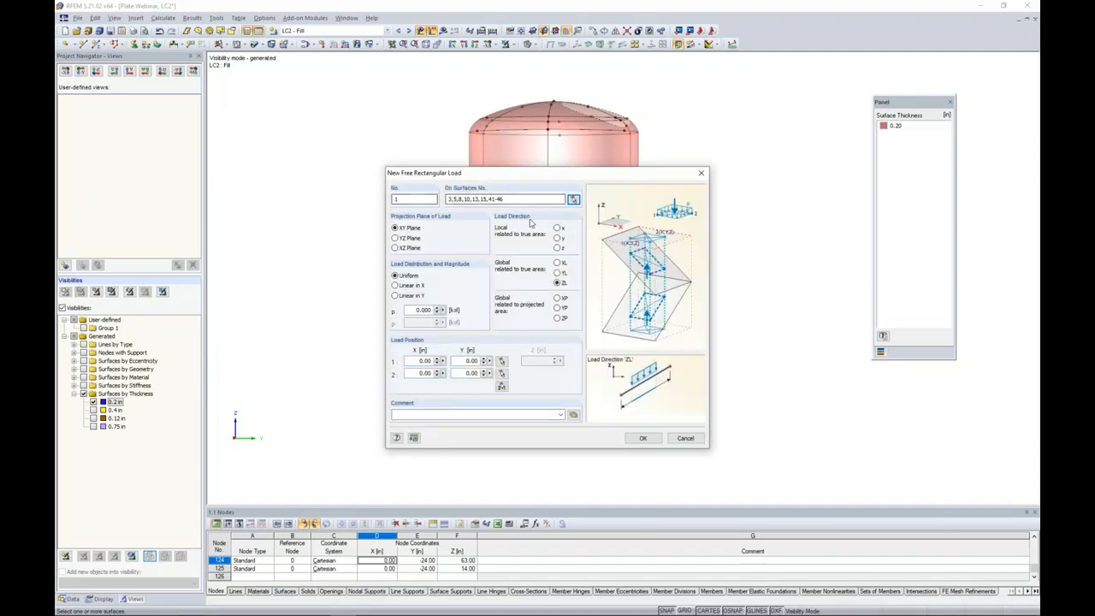
# Set the rectangular load to local z direction, YZ projection plane and linear in Z distribution, with p2 of 0.4 ksf.
pyautogui.click(557, 248)
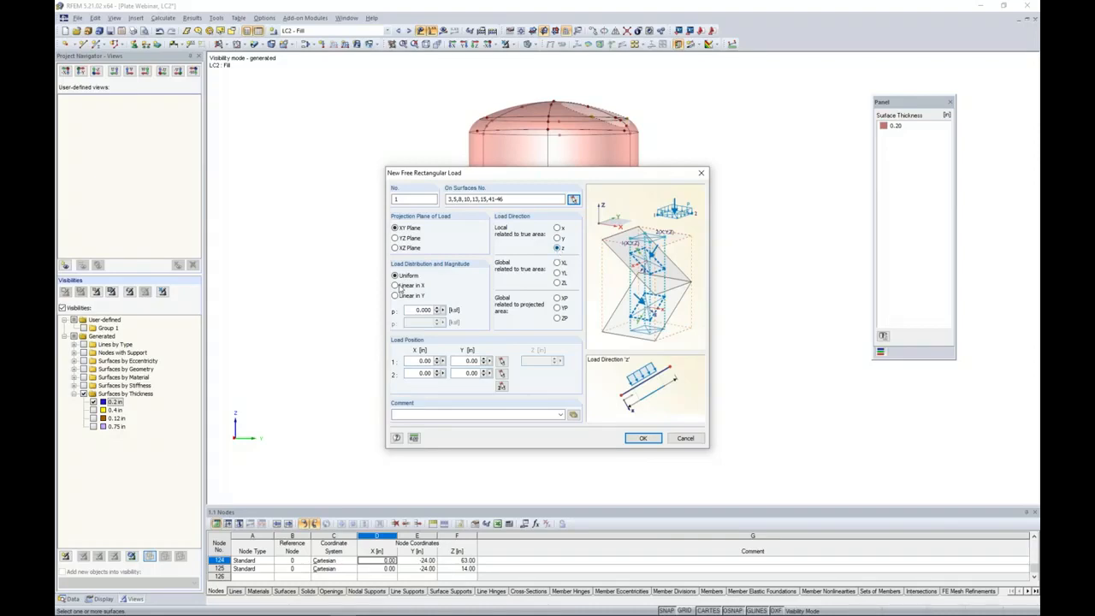
pyautogui.click(394, 238)
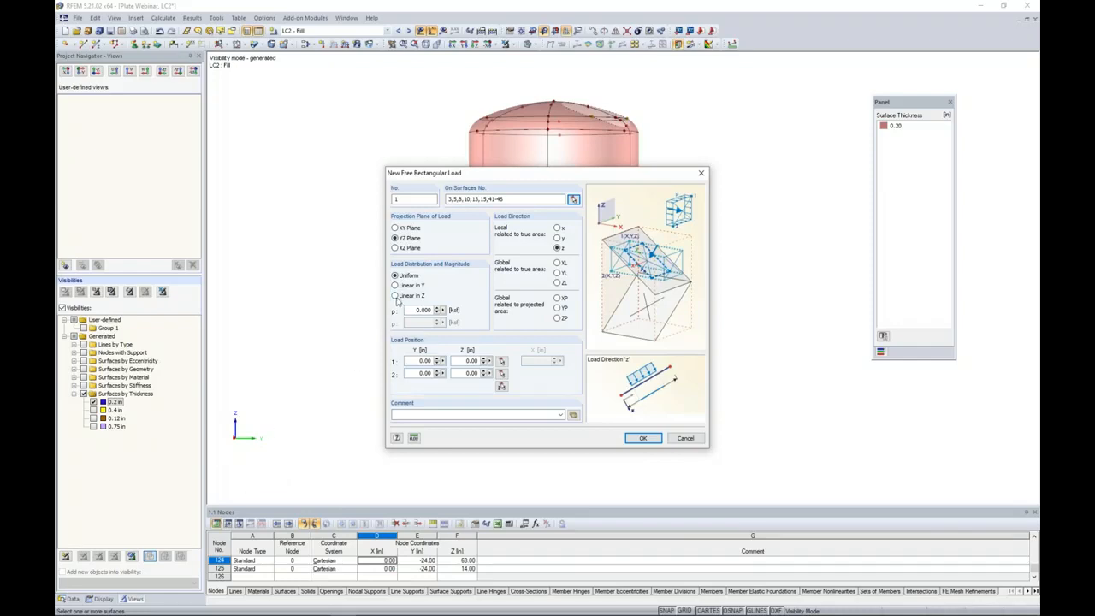
pyautogui.click(395, 296)
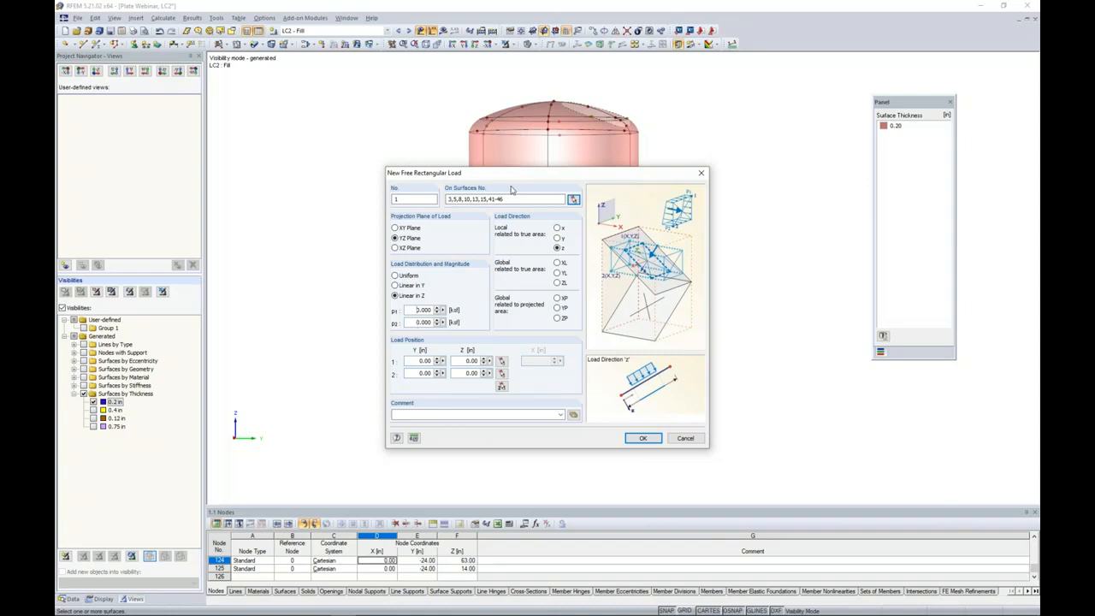
pyautogui.moveTo(416, 321); pyautogui.dragTo(480, 327)
pyautogui.write('0.4')
# With all objects shown, set the fill load's rectangle corners on the offset nodes at Y -24, Z 63 in and Y 24, Z 14 in, and apply it.
pyautogui.click(502, 388)
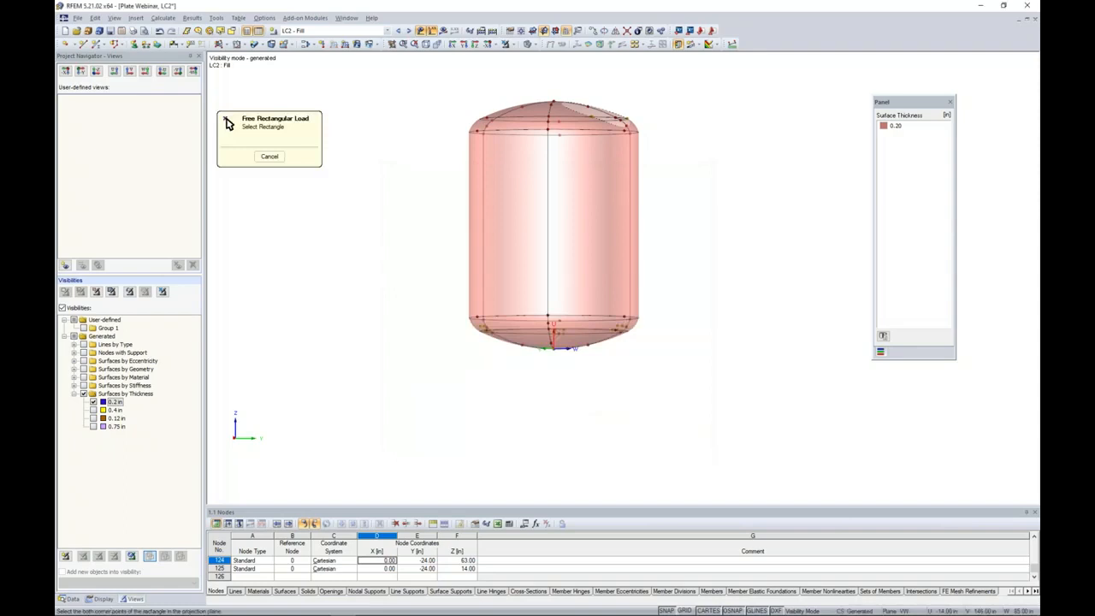
pyautogui.click(505, 44)
pyautogui.click(446, 131)
pyautogui.click(660, 348)
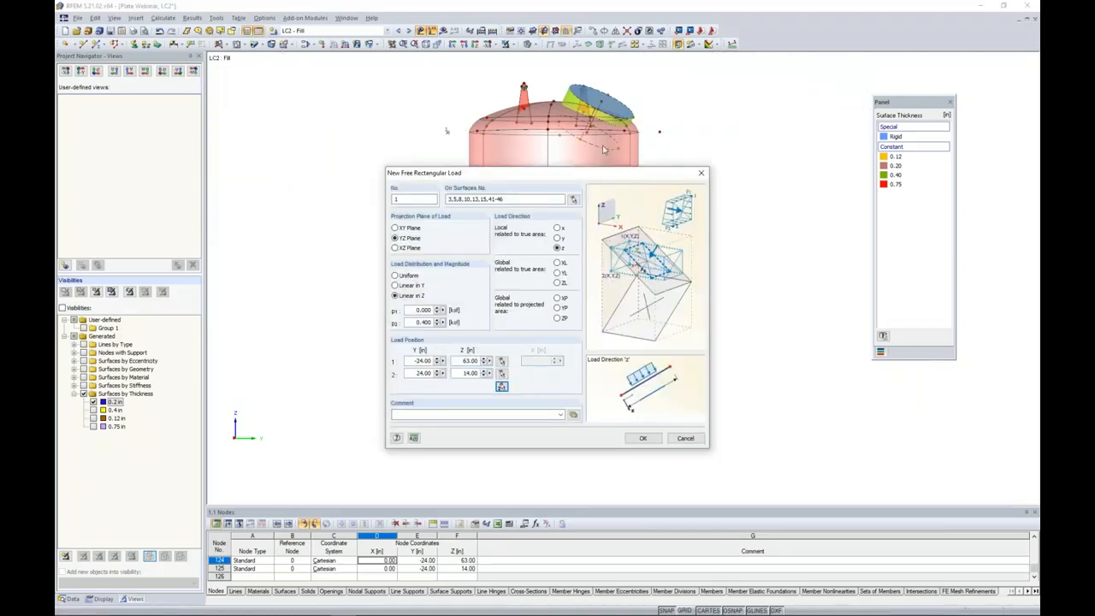
pyautogui.click(646, 438)
pyautogui.keyDown('ctrl'); pyautogui.moveTo(681, 339); pyautogui.dragTo(718, 342, button='middle'); pyautogui.keyUp('ctrl')
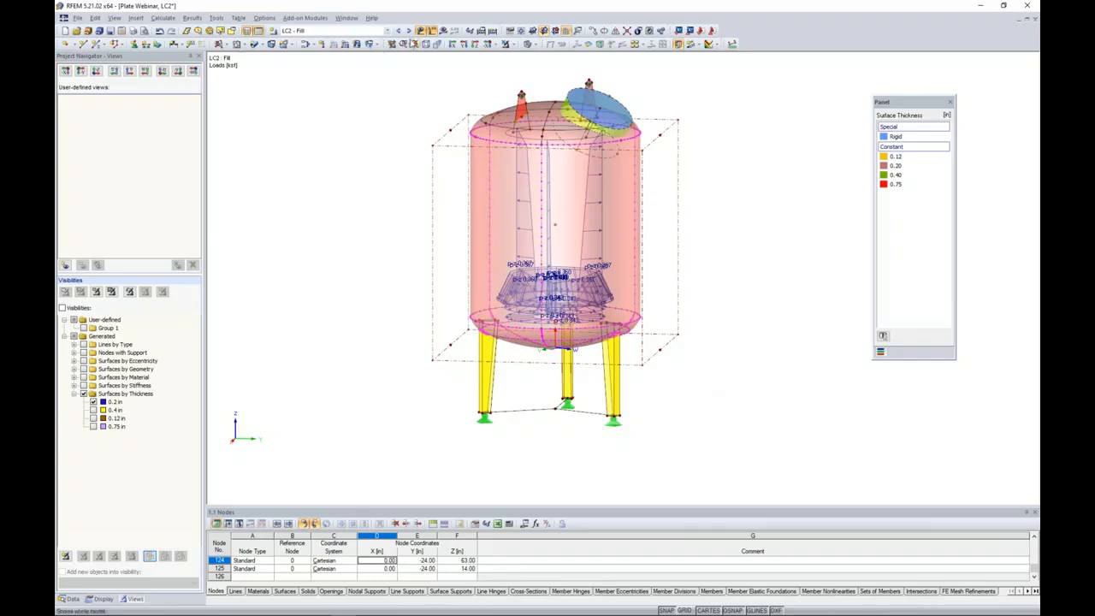
# Switch to load case LC3 - Wind and copy the four offset nodes beside the vessel by 7 in along global Z.
pyautogui.click(410, 30)
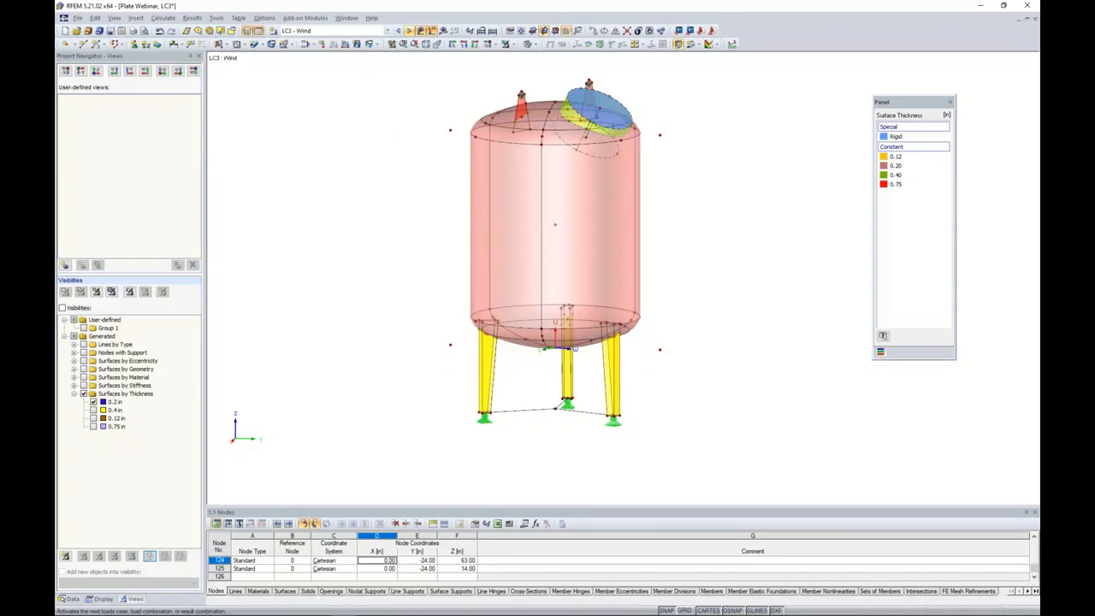
pyautogui.keyDown('ctrl'); pyautogui.moveTo(373, 186); pyautogui.dragTo(404, 157, button='middle'); pyautogui.keyUp('ctrl')
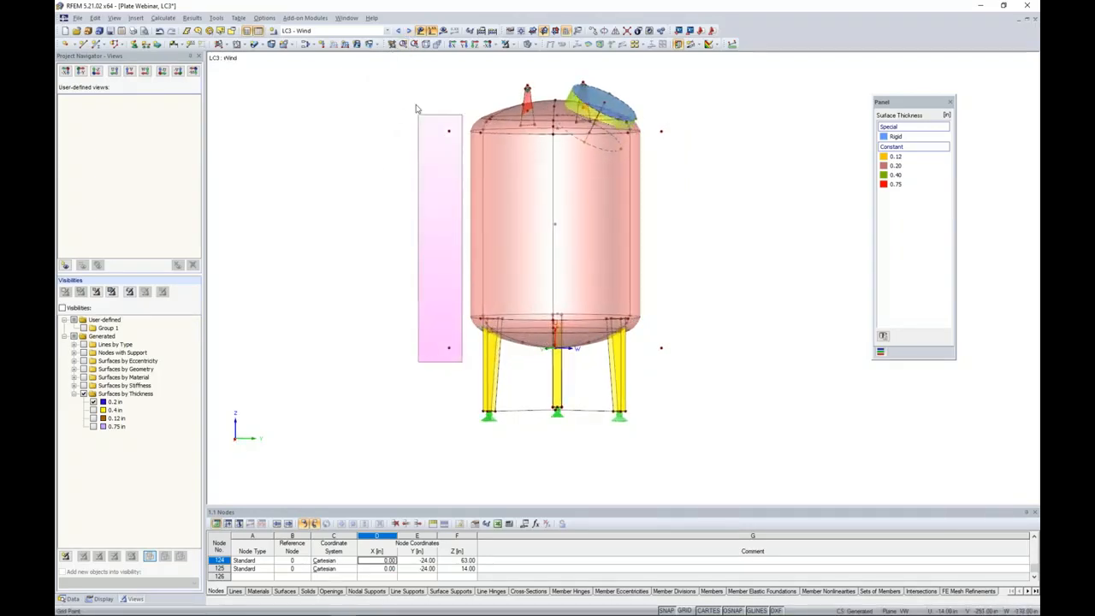
pyautogui.moveTo(691, 372); pyautogui.dragTo(650, 124)
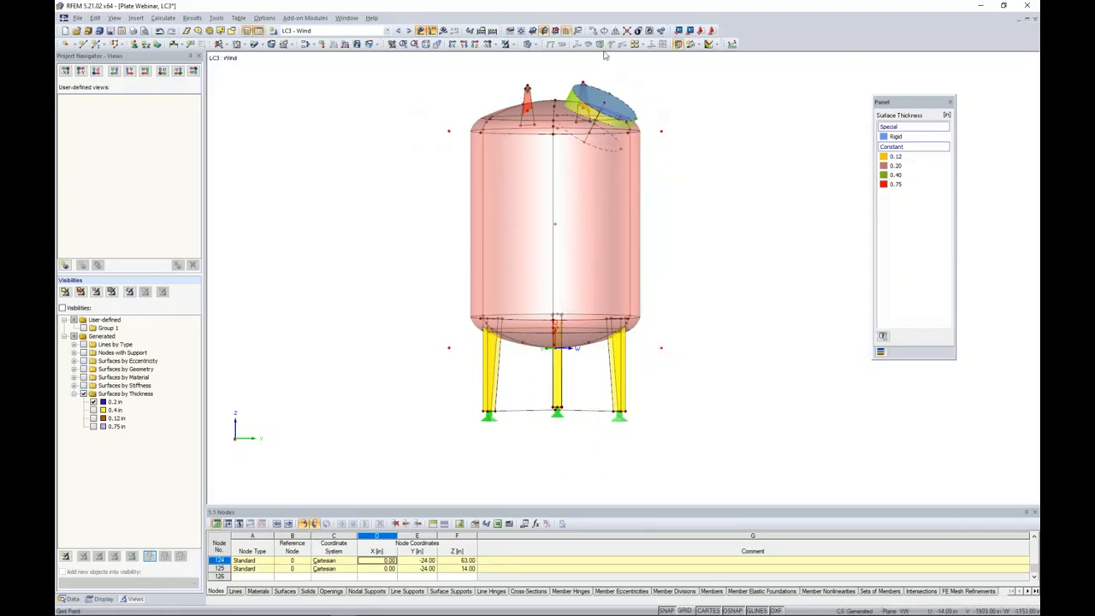
pyautogui.click(594, 31)
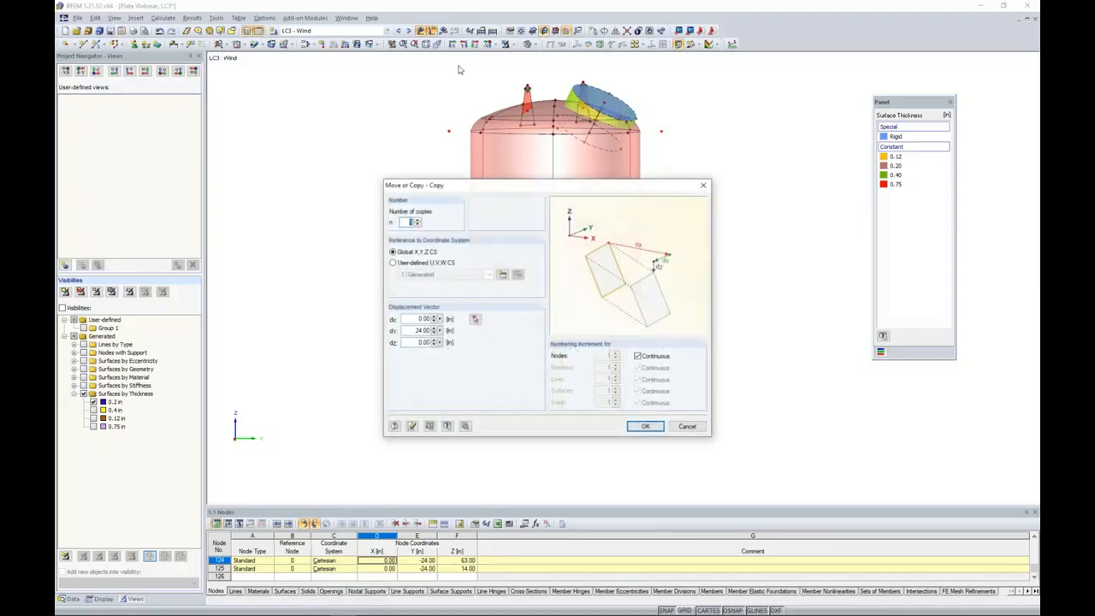
pyautogui.moveTo(406, 331); pyautogui.dragTo(490, 343)
pyautogui.write('0')
pyautogui.press('Tab')
pyautogui.write('7')
pyautogui.click(645, 426)
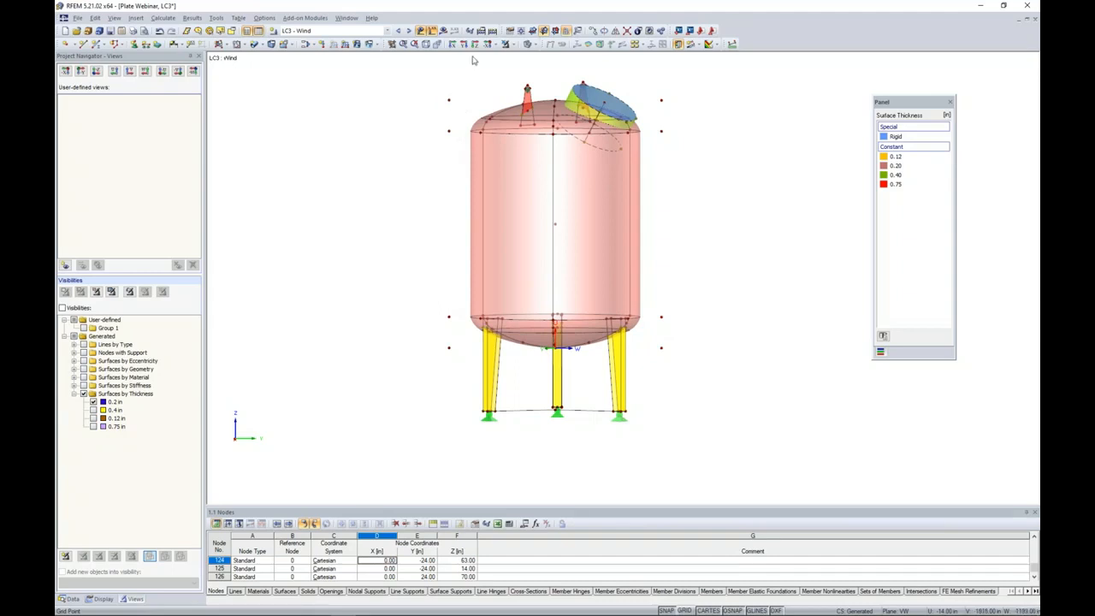
# Start a free rectangular load for the wind case and assign it to cylinder surfaces 3, 8 and 13.
pyautogui.click(377, 47)
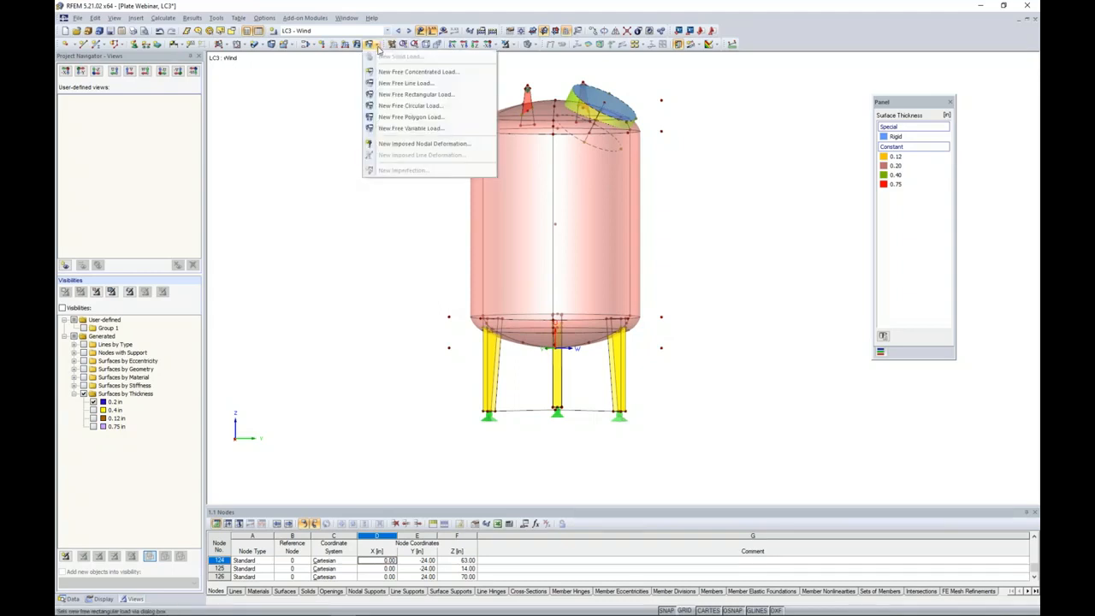
pyautogui.click(396, 95)
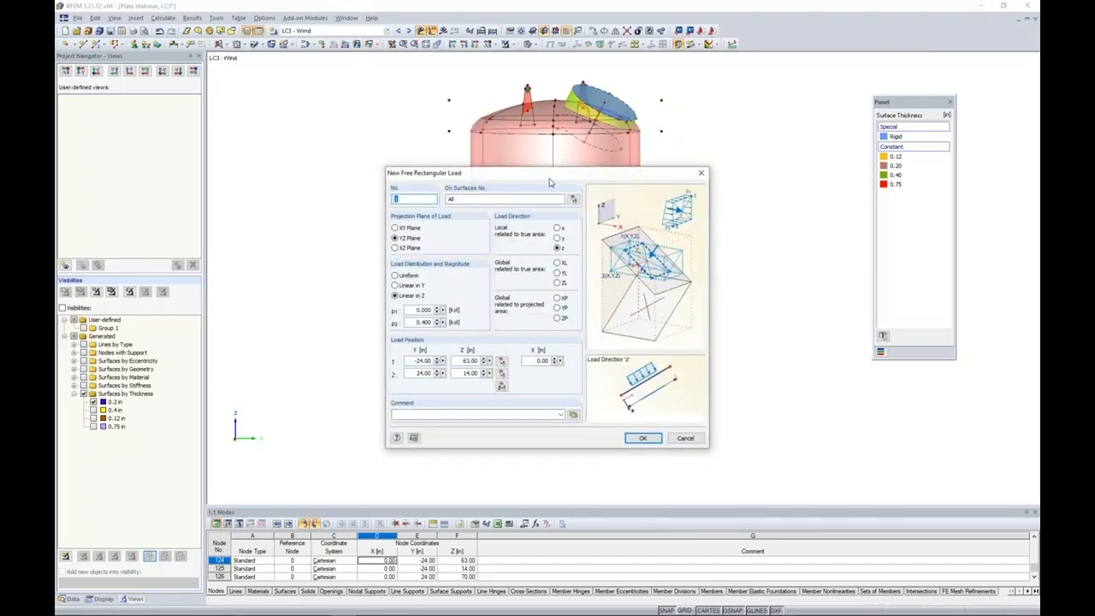
pyautogui.click(573, 199)
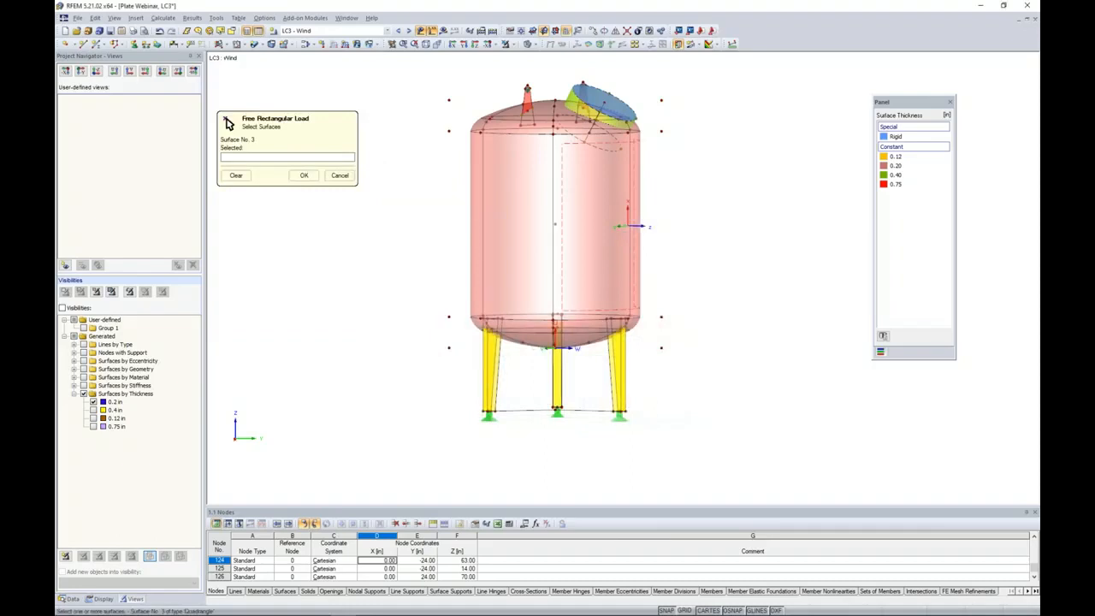
pyautogui.moveTo(690, 247); pyautogui.dragTo(440, 212)
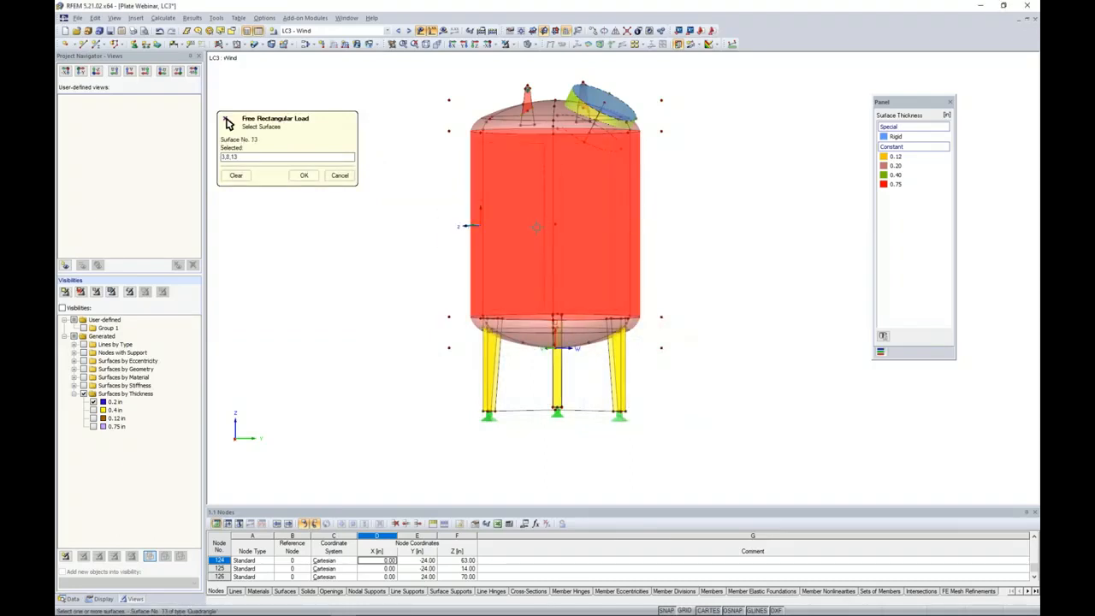
pyautogui.click(304, 175)
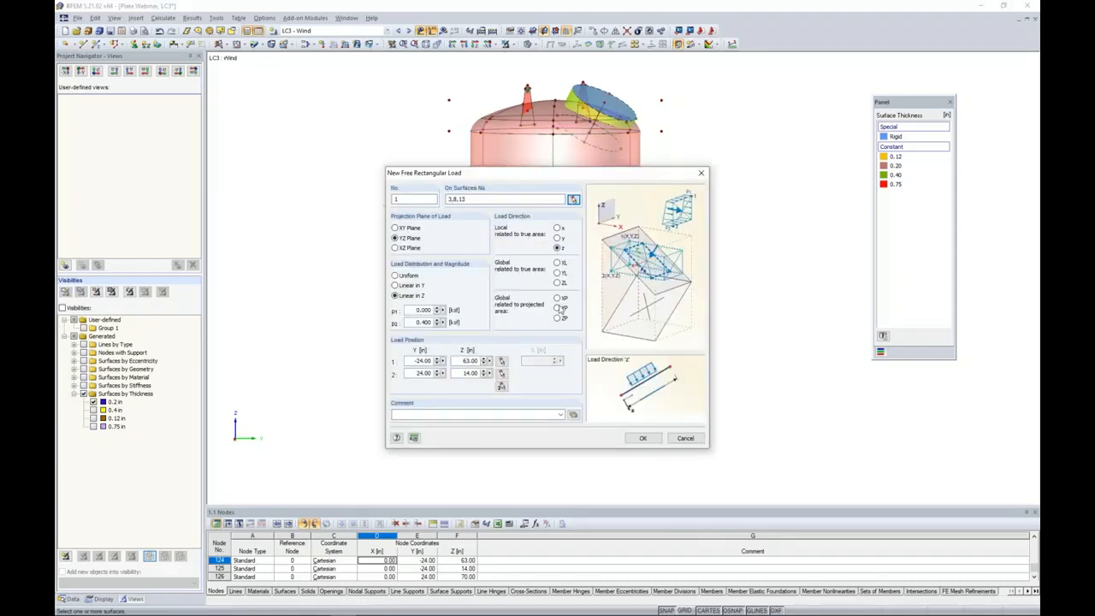
# Set the cylinder wind load to projected global XP direction with a uniform magnitude of -0.011 ksf.
pyautogui.click(557, 298)
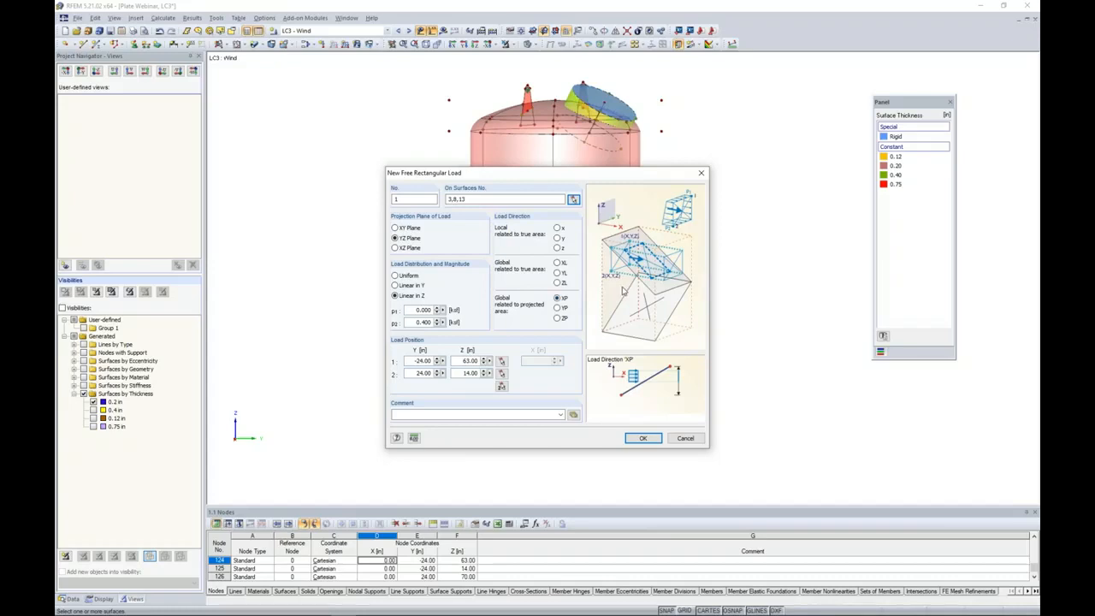
pyautogui.click(395, 276)
pyautogui.doubleClick(412, 309)
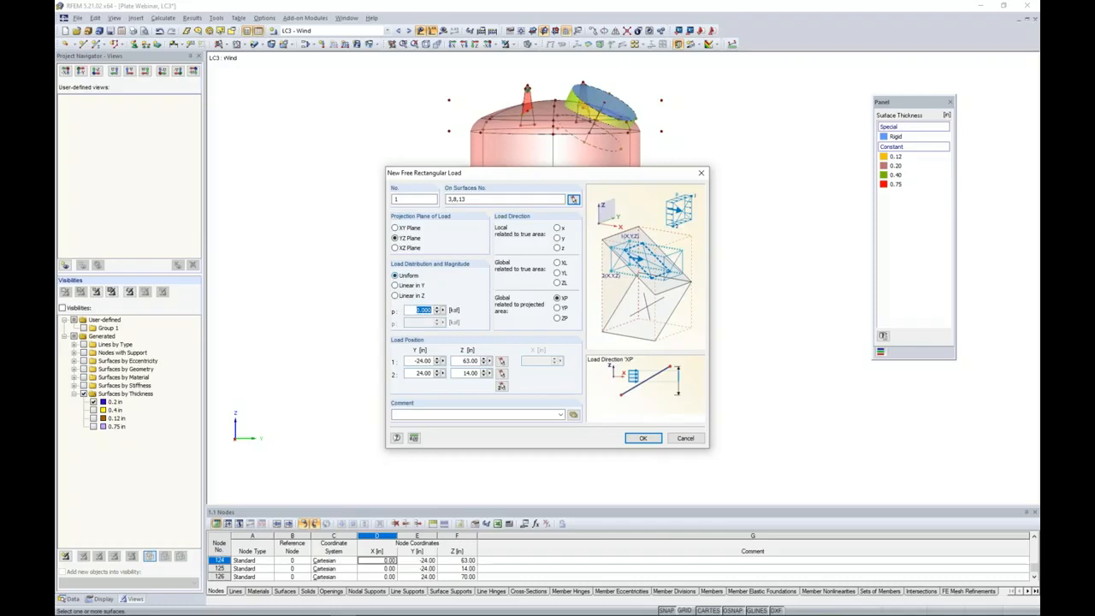
pyautogui.write('4')
# Set the cylinder wind load's rectangle corners at Y -24, Z 63 in and Y 24, Z 21 in, and apply the load.
pyautogui.click(501, 385)
pyautogui.click(448, 130)
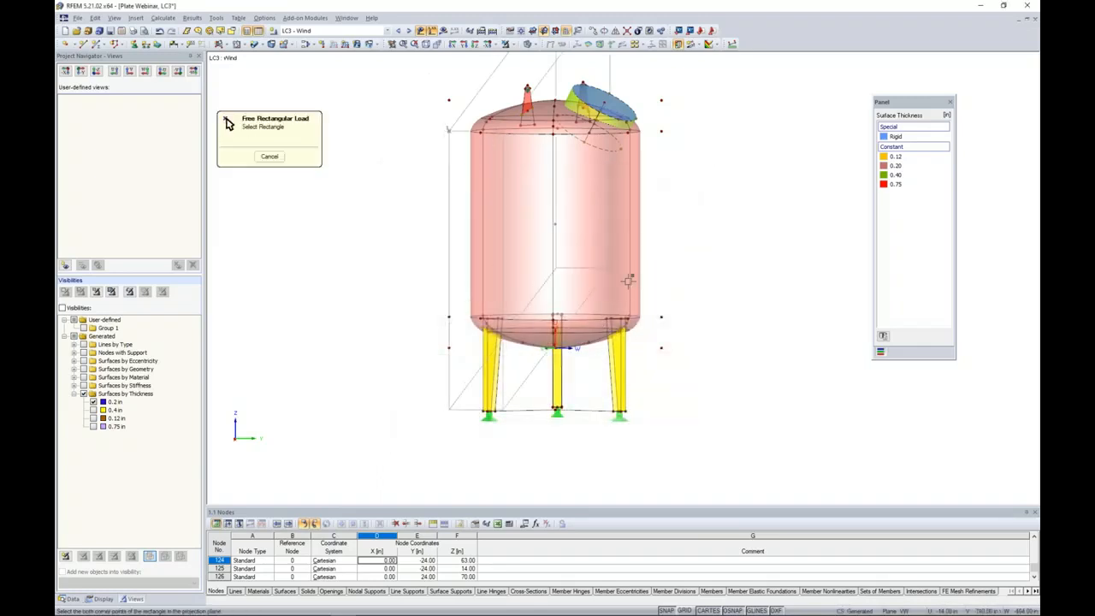
pyautogui.click(664, 316)
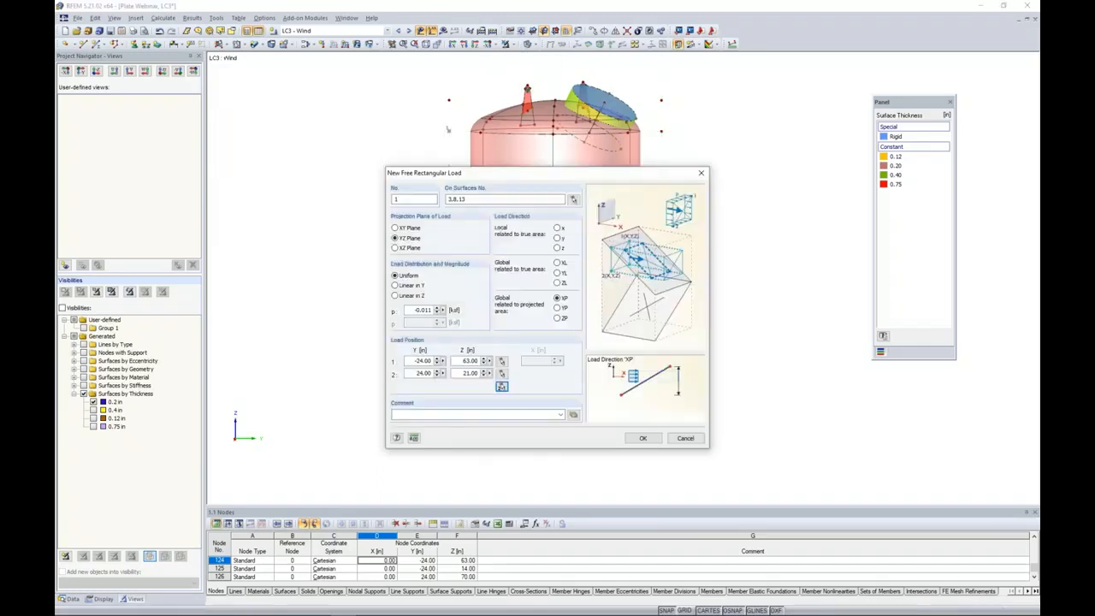
pyautogui.click(642, 438)
pyautogui.keyDown('ctrl'); pyautogui.moveTo(624, 339); pyautogui.dragTo(391, 359, button='middle'); pyautogui.keyUp('ctrl')
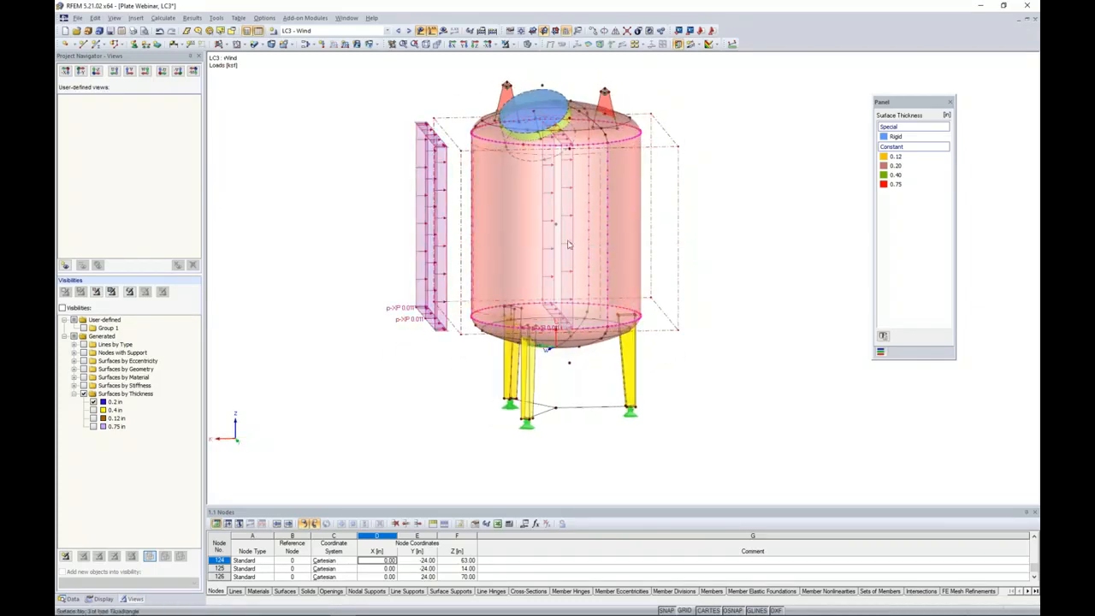
pyautogui.keyDown('ctrl'); pyautogui.moveTo(365, 255); pyautogui.dragTo(676, 217, button='middle'); pyautogui.keyUp('ctrl')
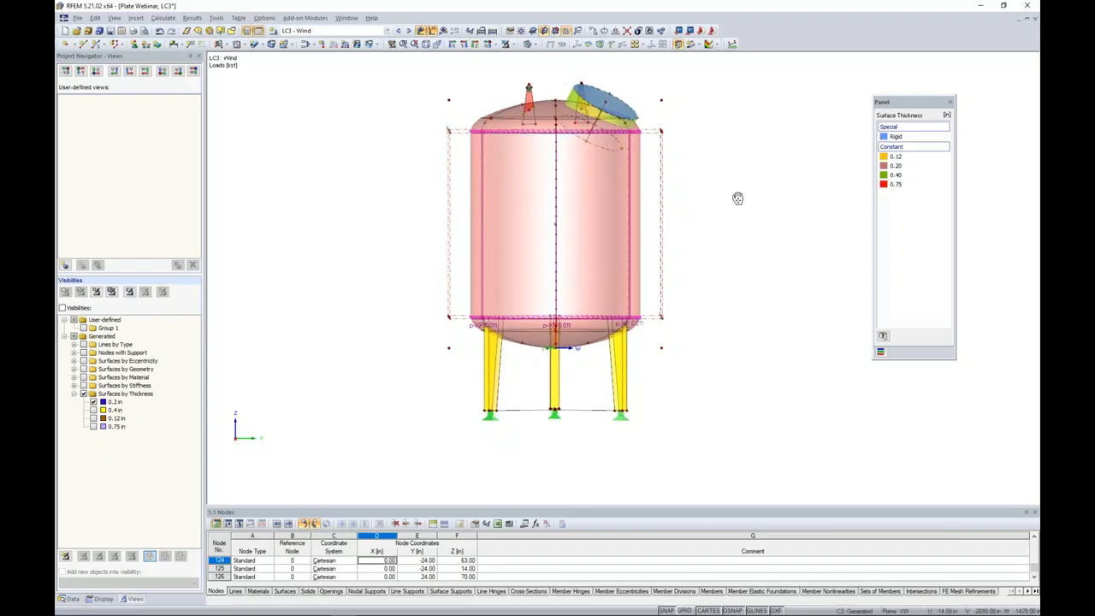
pyautogui.moveTo(741, 196); pyautogui.dragTo(710, 227, button='middle')
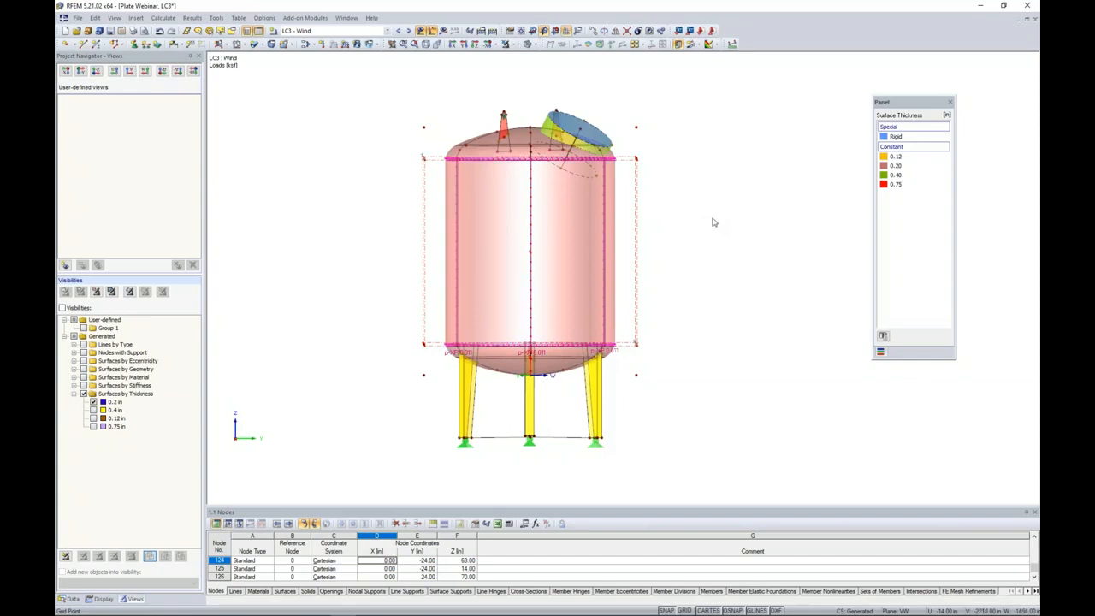
pyautogui.keyDown('ctrl'); pyautogui.moveTo(714, 222); pyautogui.dragTo(705, 215, button='middle'); pyautogui.keyUp('ctrl')
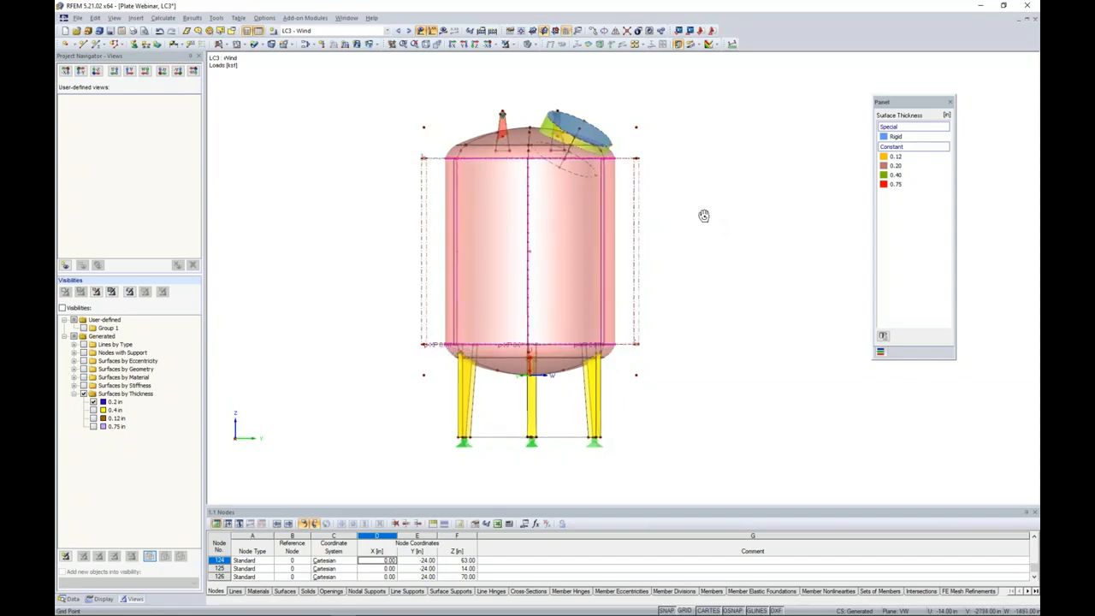
# Start a second free rectangular wind load and assign it to the top head surfaces, showing only the 0.2 in thick surfaces.
pyautogui.click(376, 47)
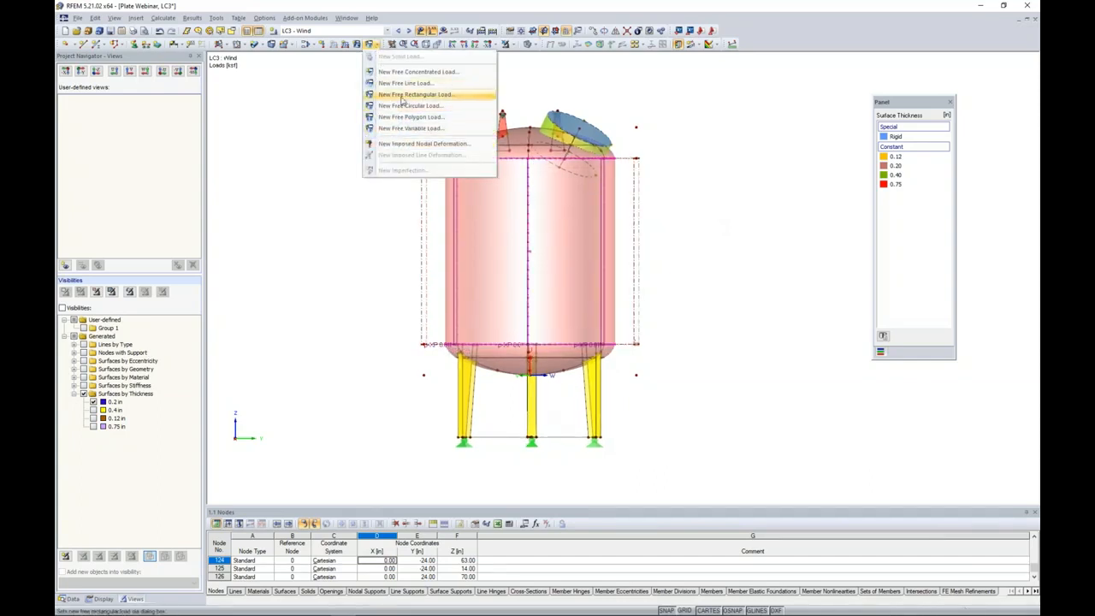
pyautogui.click(399, 96)
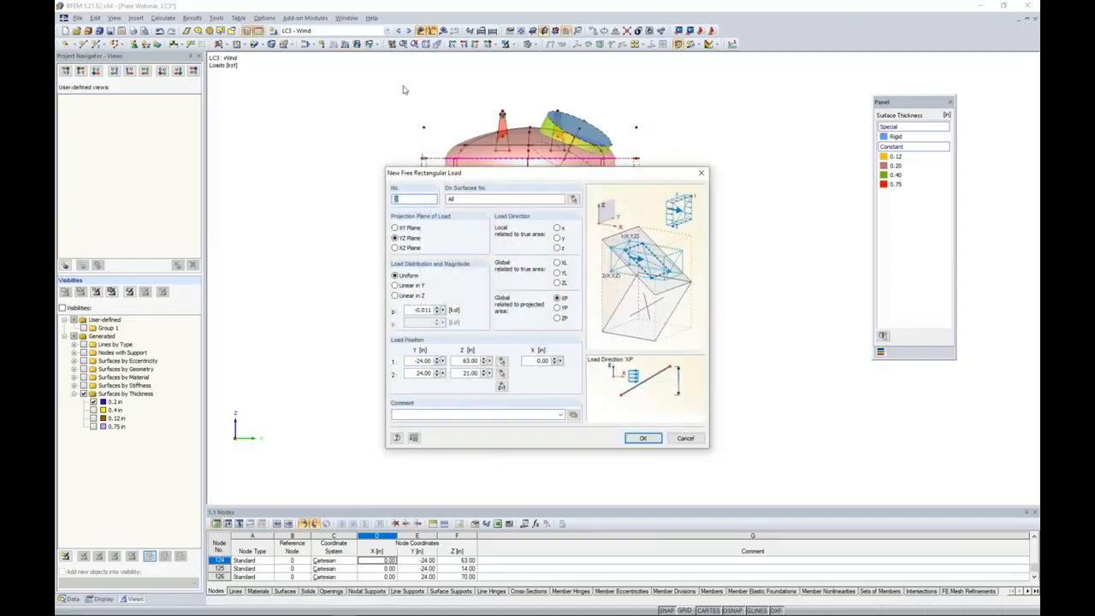
pyautogui.click(575, 200)
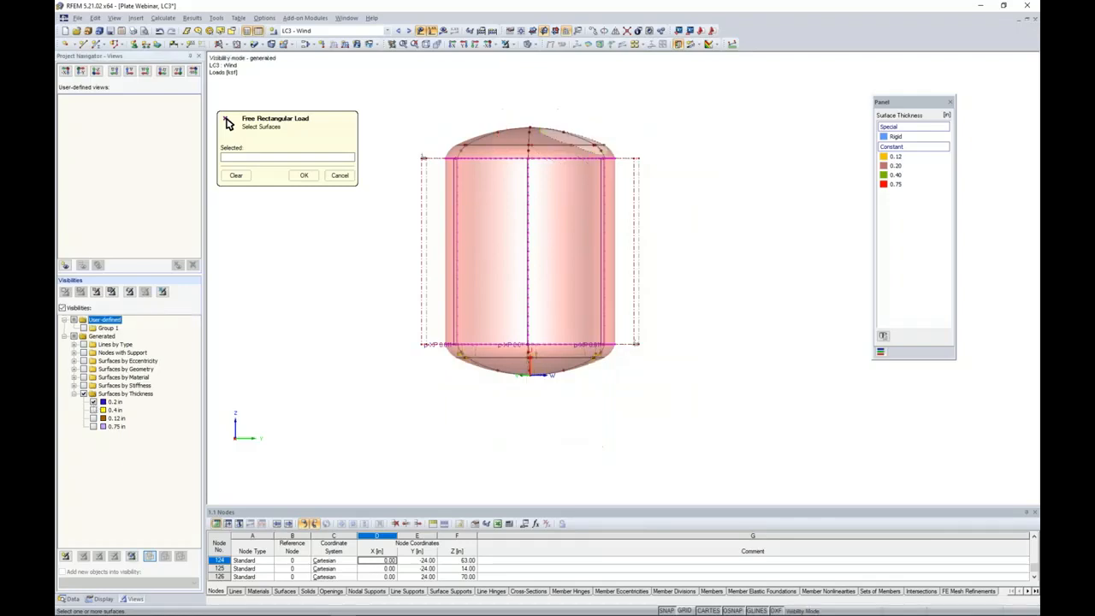
pyautogui.moveTo(412, 85); pyautogui.dragTo(686, 190)
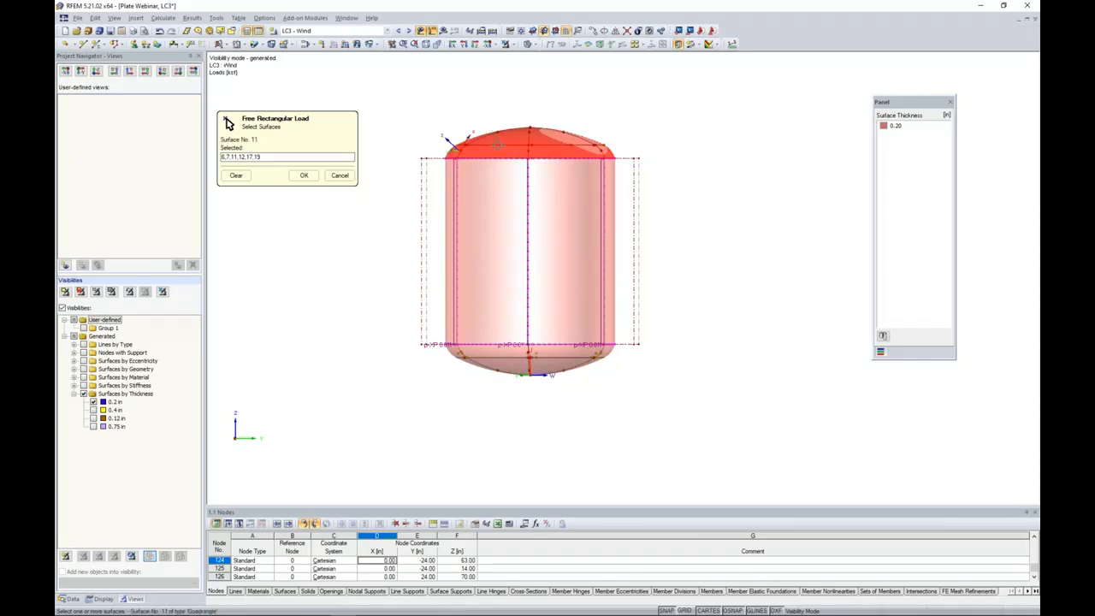
pyautogui.click(299, 175)
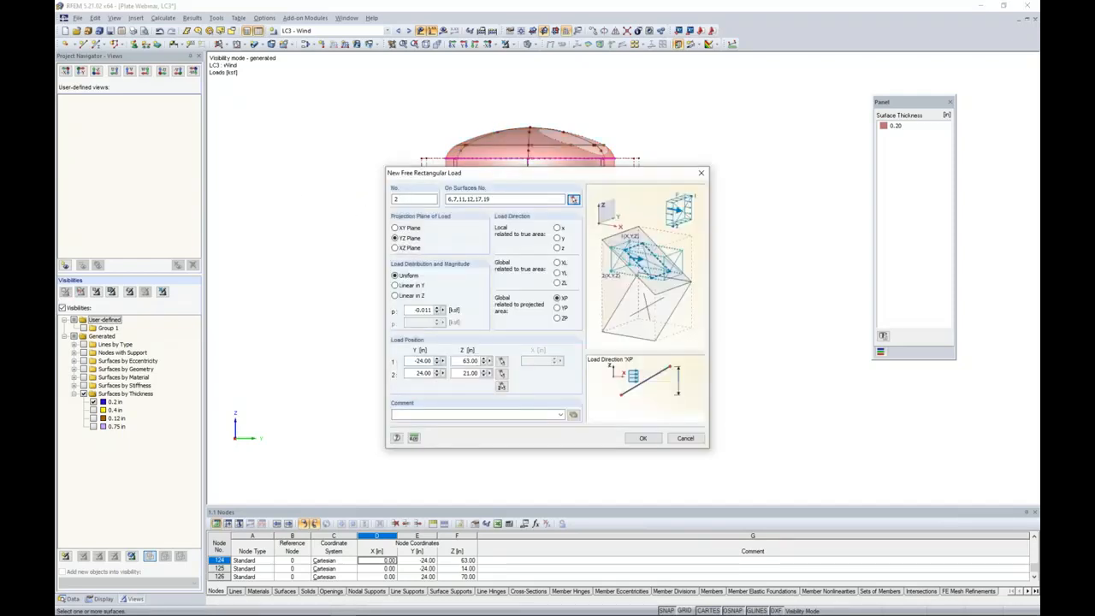
# Set the top head wind load to local z direction, linear in Z, with p1 of 0.026 ksf and p2 of 0.009 ksf.
pyautogui.click(557, 247)
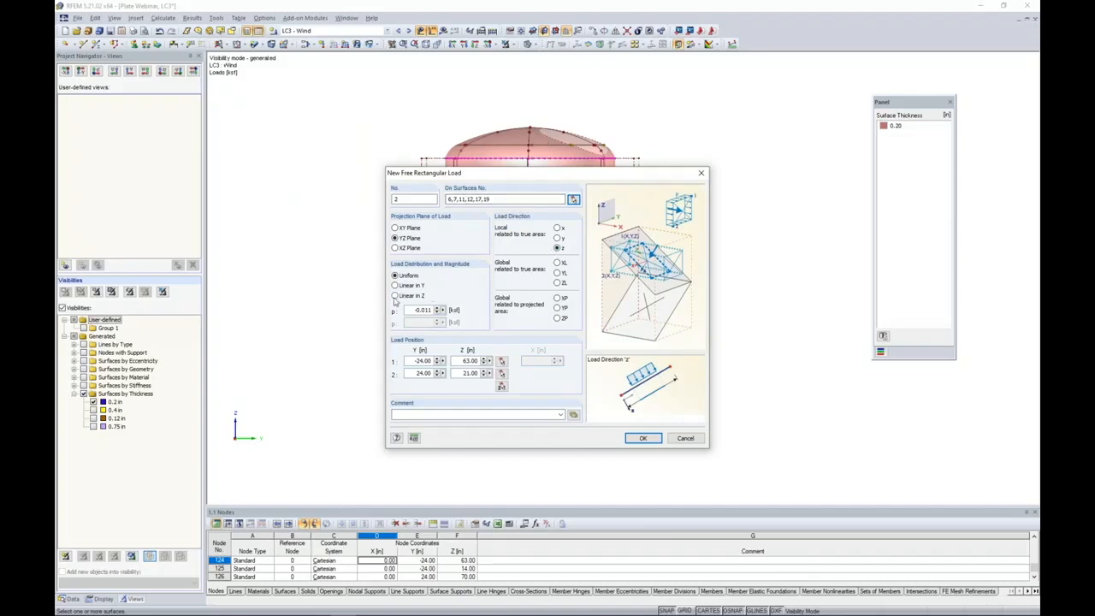
pyautogui.click(395, 296)
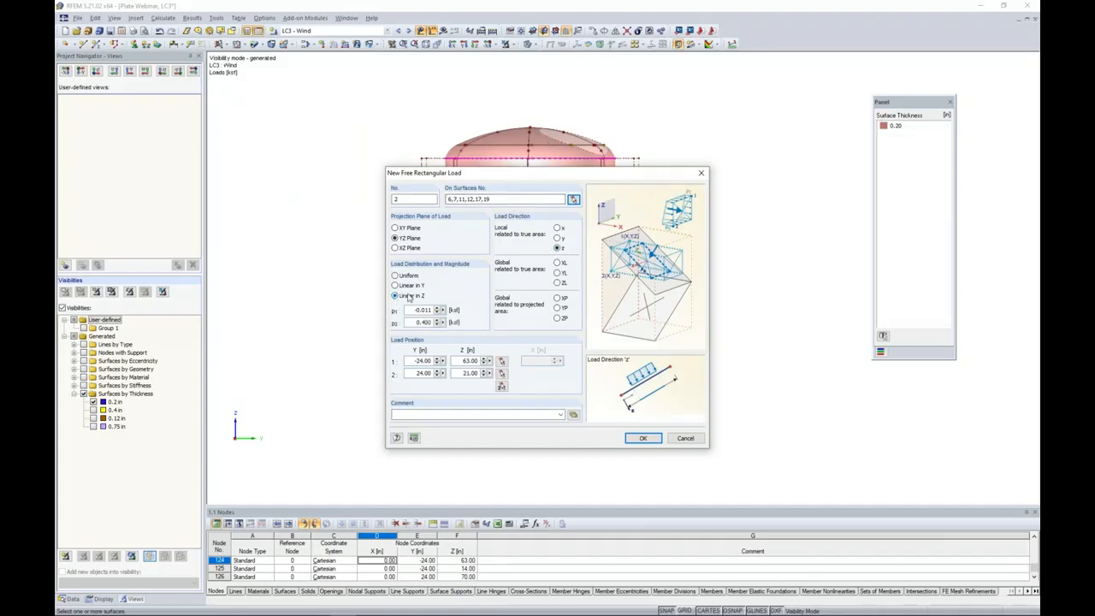
pyautogui.moveTo(416, 310); pyautogui.dragTo(511, 314)
pyautogui.write('0.0')
pyautogui.doubleClick(419, 322)
pyautogui.write('0.')
# With all objects shown, set the top head load's rectangle corners at Y -24, Z 70 in and Y 24, Z 63 in, and apply it.
pyautogui.click(502, 386)
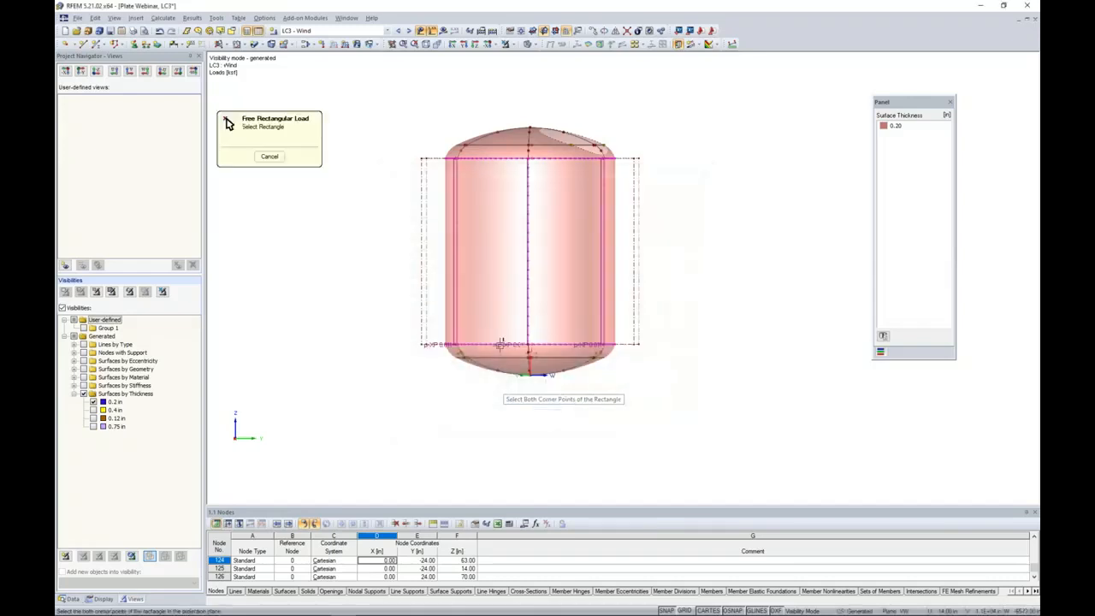
pyautogui.click(505, 45)
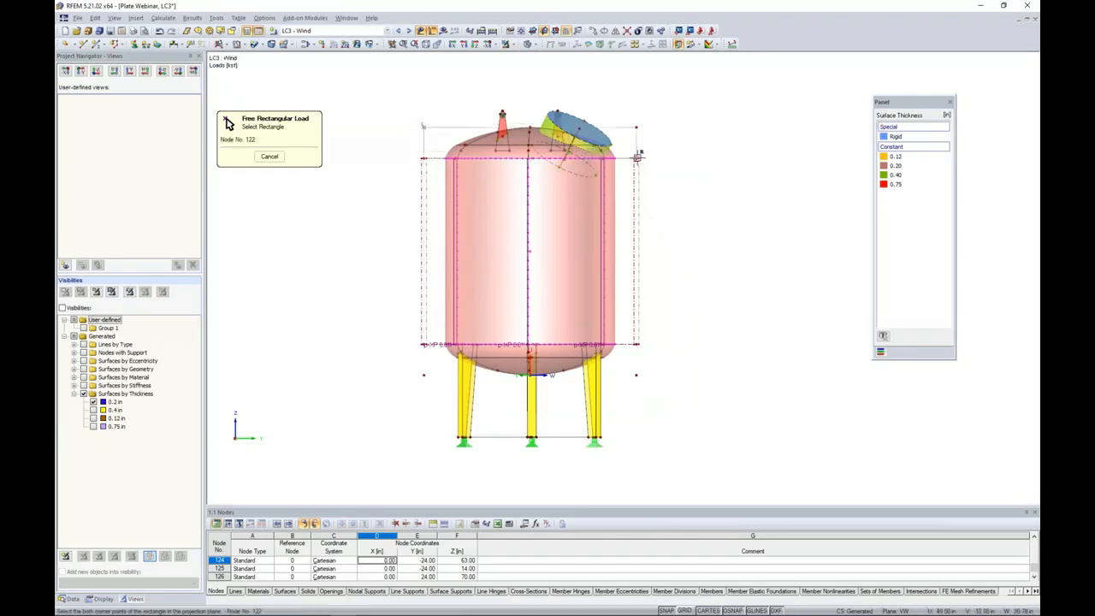
pyautogui.click(635, 158)
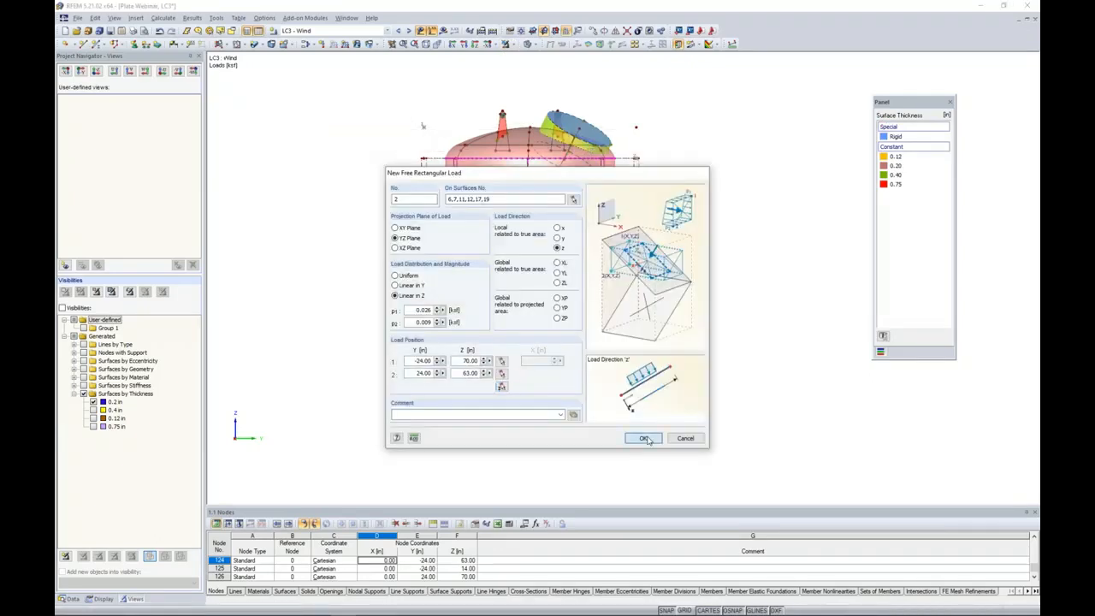
pyautogui.click(643, 437)
pyautogui.keyDown('ctrl'); pyautogui.moveTo(725, 243); pyautogui.dragTo(604, 263, button='middle'); pyautogui.keyUp('ctrl')
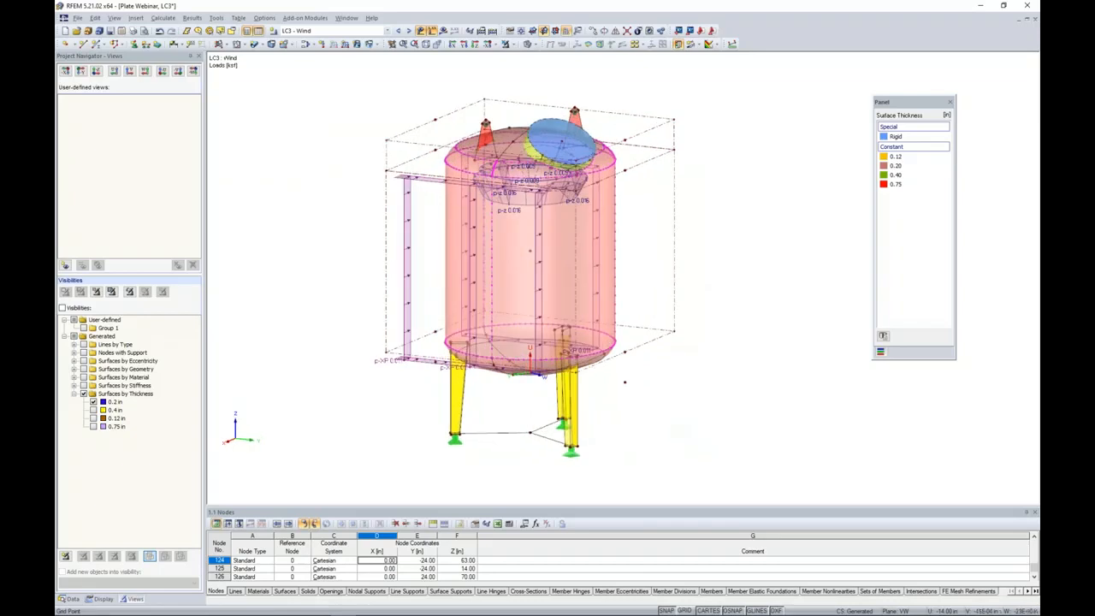
# Inspect the top head wind load in wireframe display and restore the solid transparent model display.
pyautogui.scroll(-1, 601, 261)
pyautogui.click(534, 44)
pyautogui.click(561, 68)
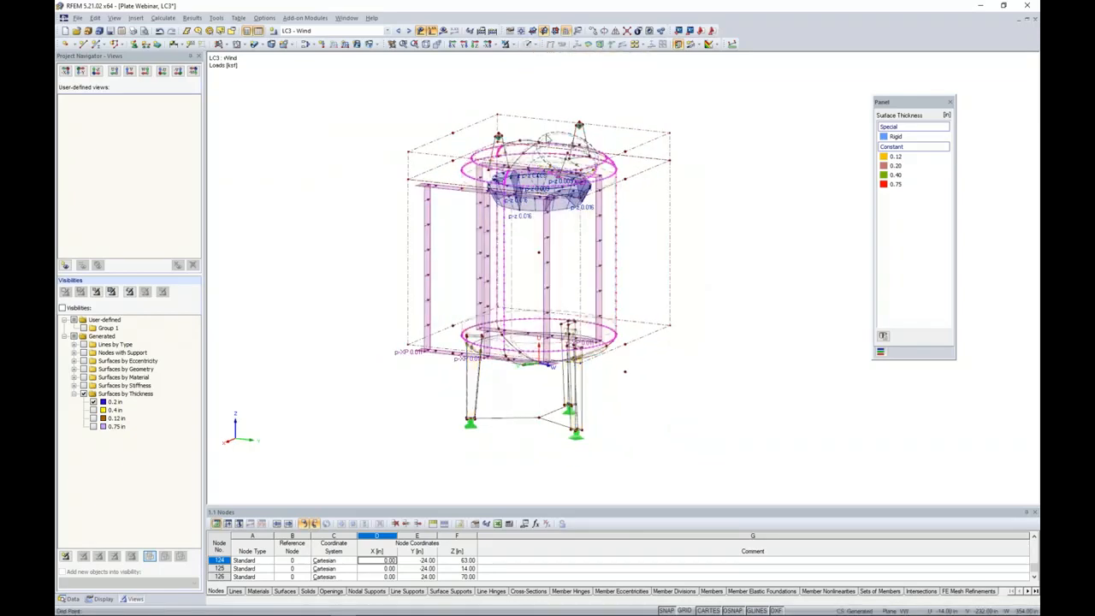
pyautogui.click(529, 211)
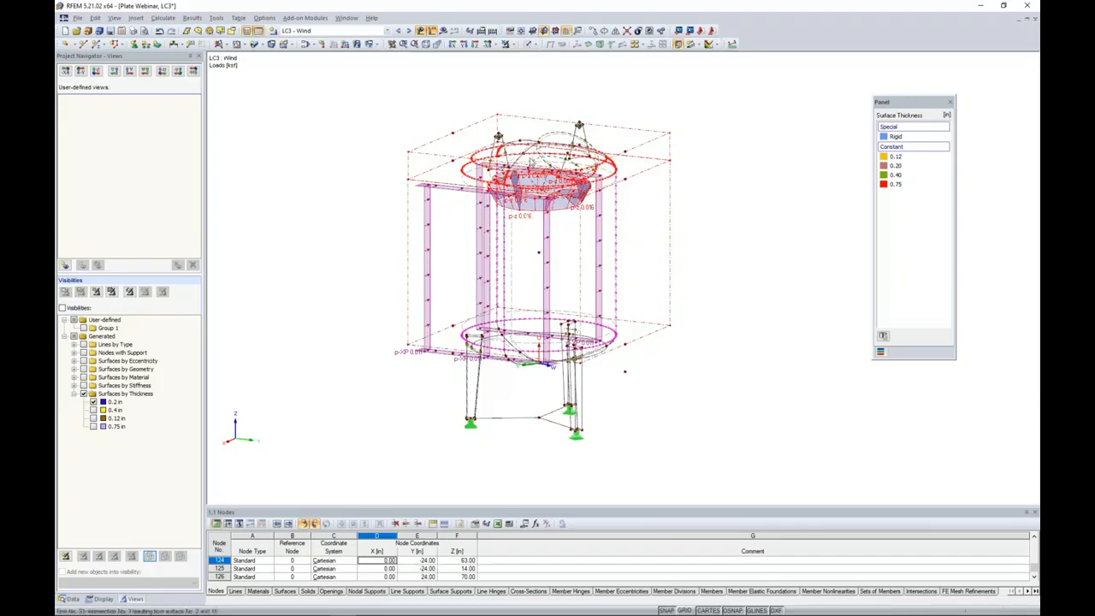
pyautogui.click(536, 45)
pyautogui.click(565, 85)
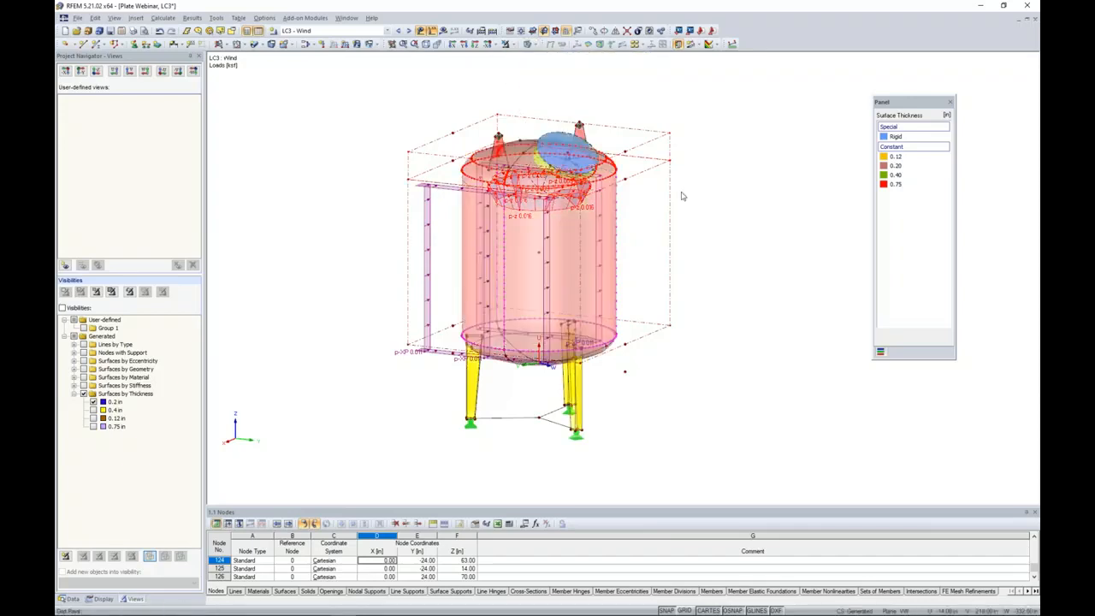
# Start a third free rectangular wind load and assign it to the bottom head surfaces, showing only the 0.2 in thick surfaces.
pyautogui.rightClick(775, 243)
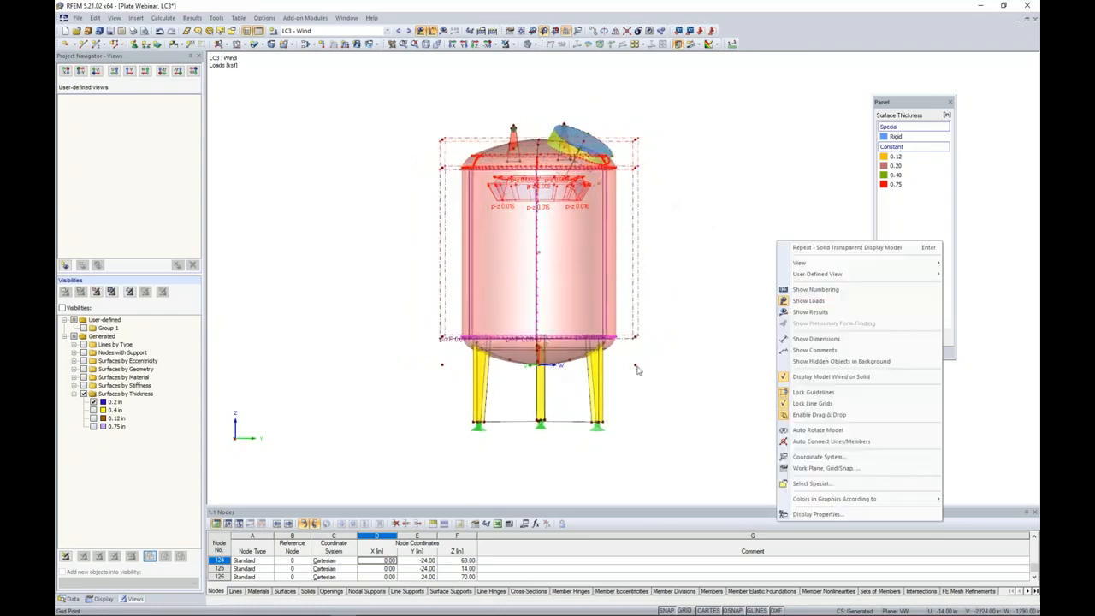
pyautogui.click(692, 401)
pyautogui.moveTo(687, 387); pyautogui.dragTo(688, 354, button='middle')
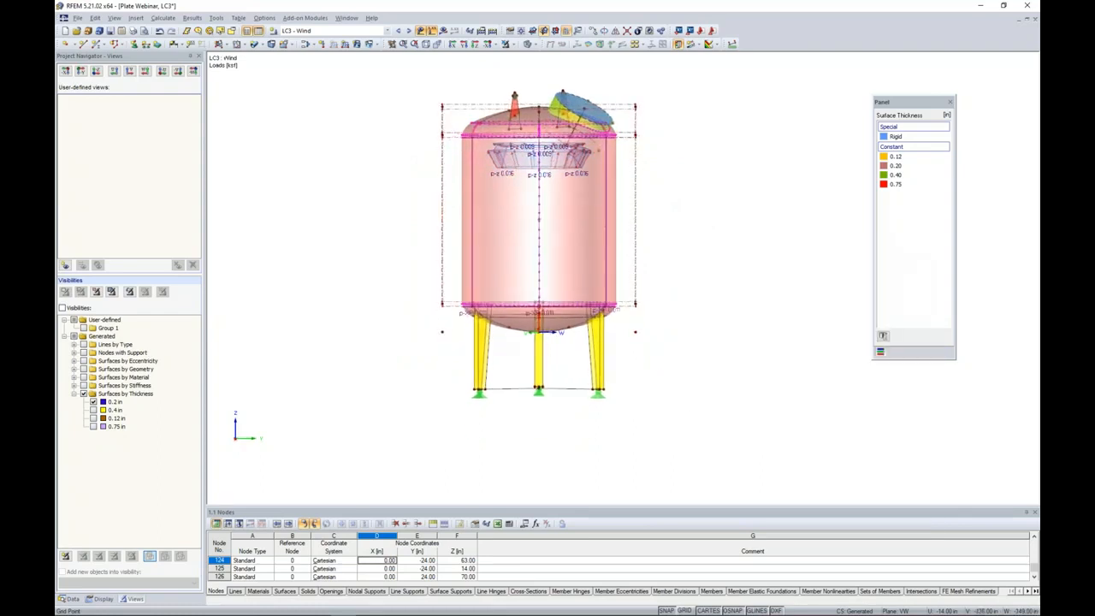
pyautogui.click(371, 45)
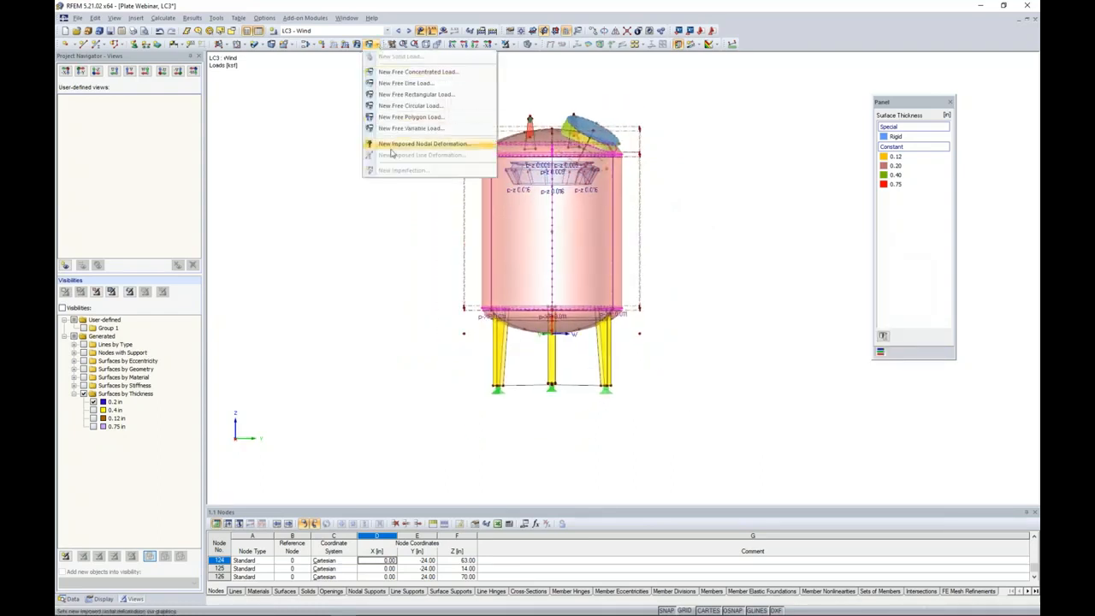
pyautogui.click(417, 95)
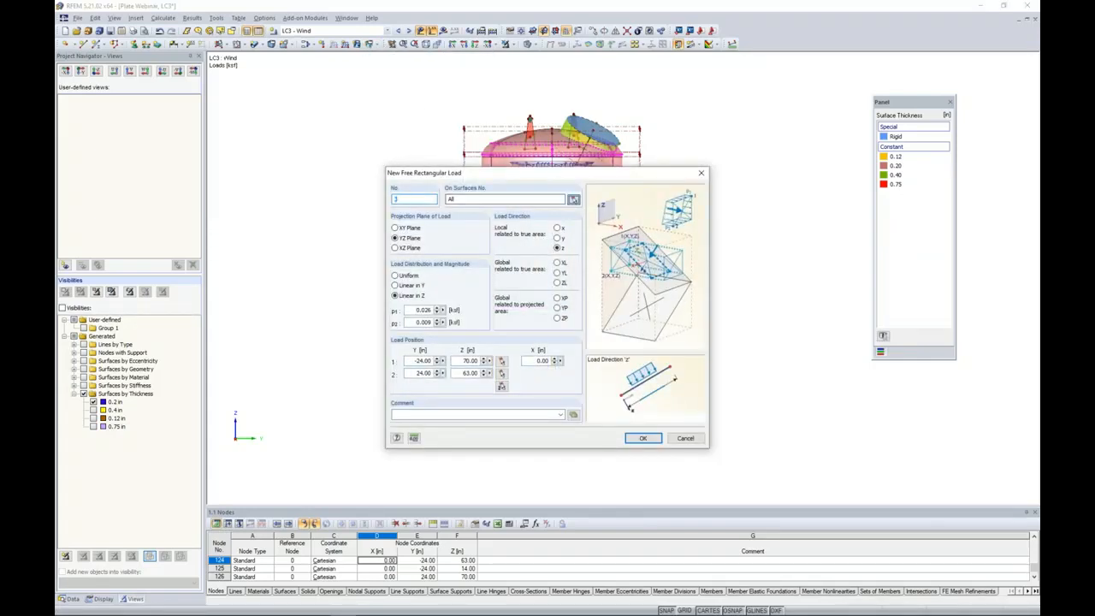
pyautogui.click(574, 200)
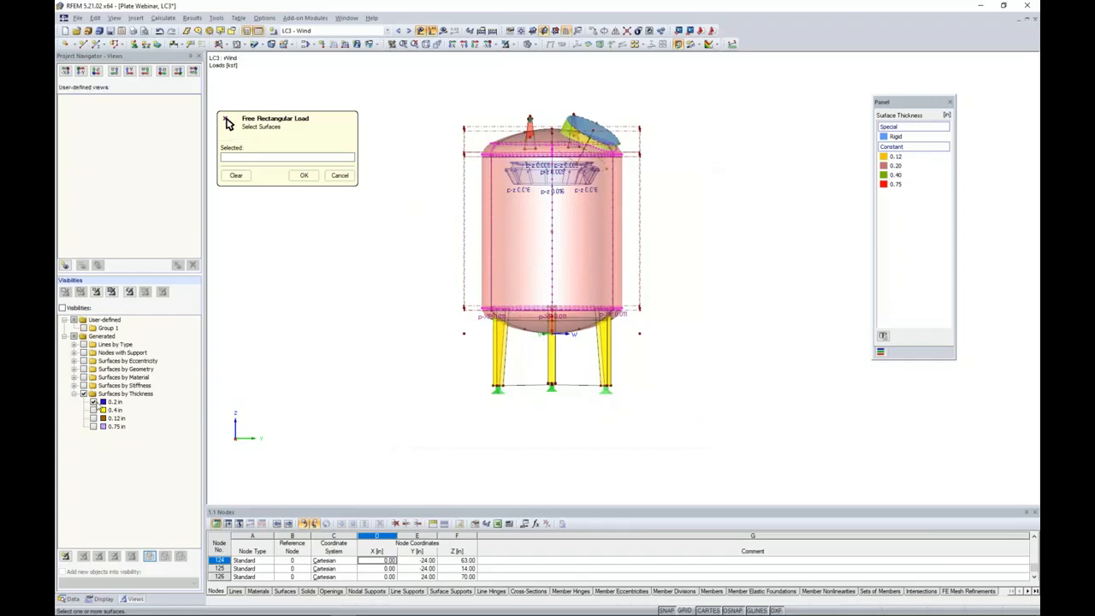
pyautogui.click(94, 402)
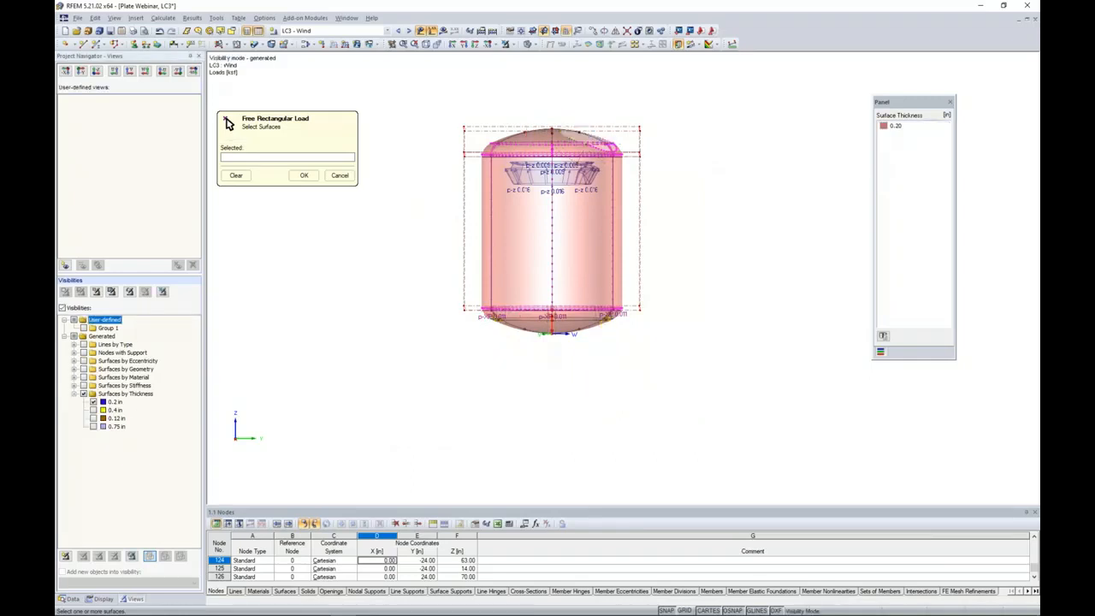
pyautogui.moveTo(435, 291); pyautogui.dragTo(664, 381)
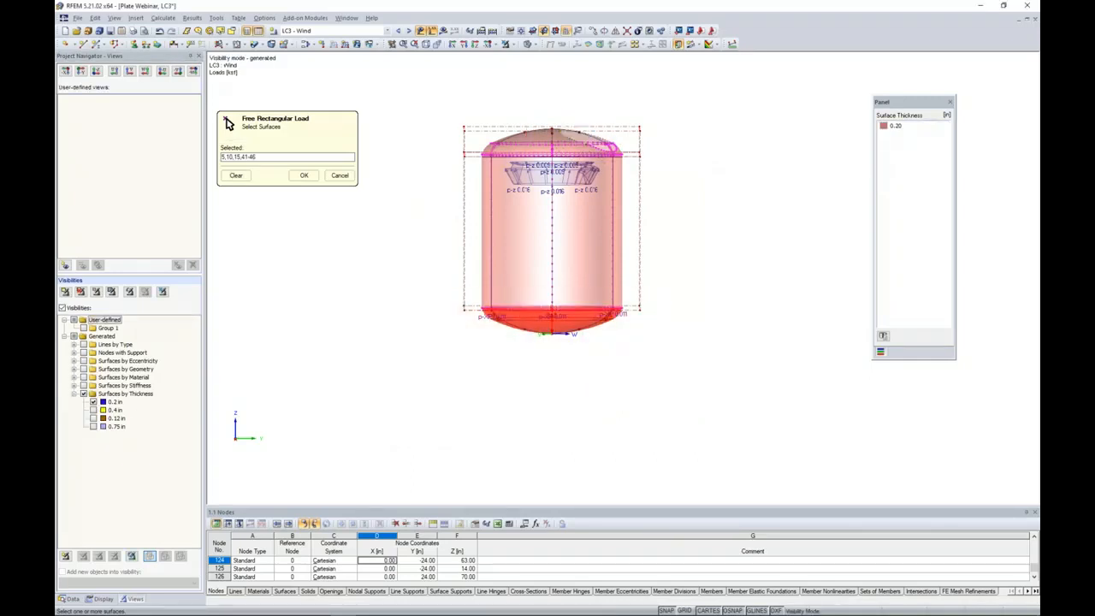
pyautogui.click(303, 176)
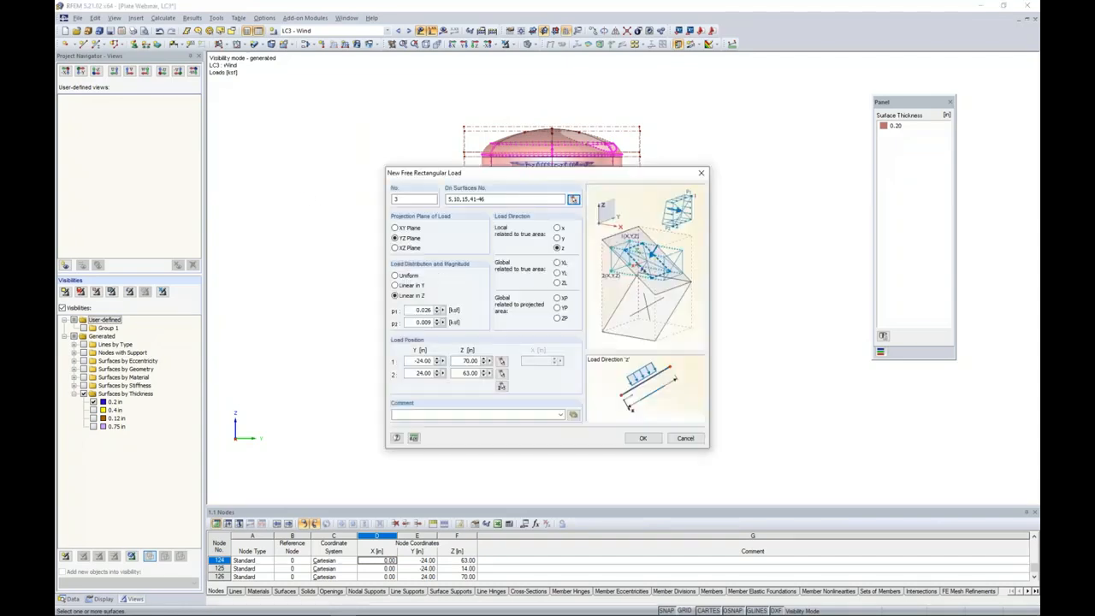
# Set the bottom head wind load to a uniform distribution with p of -0.021 ksf.
pyautogui.click(394, 276)
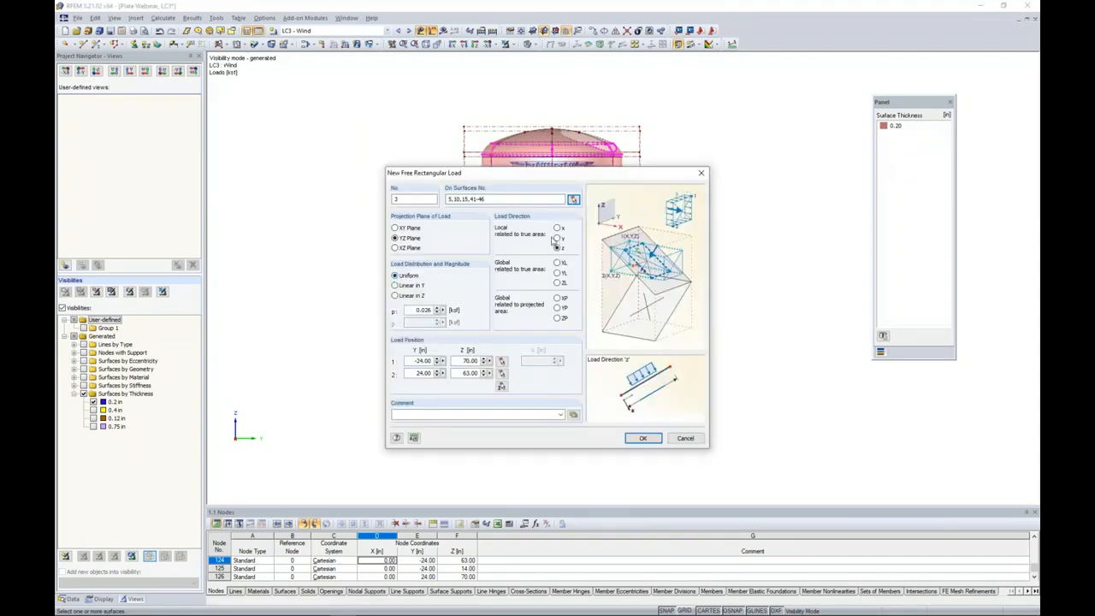
pyautogui.doubleClick(417, 310)
pyautogui.press('BackSpace')
pyautogui.write('-0.021')
# With all objects shown, set the bottom head load's rectangle corners at Y -24, Z 21 in and Y 24, Z 14 in, and apply it.
pyautogui.click(501, 387)
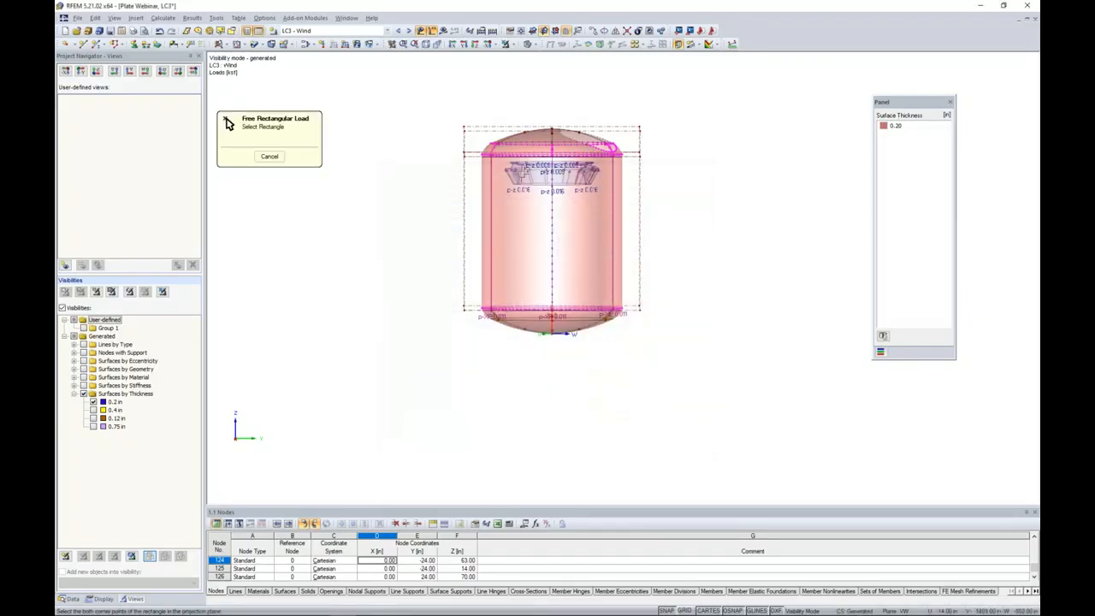
pyautogui.click(505, 43)
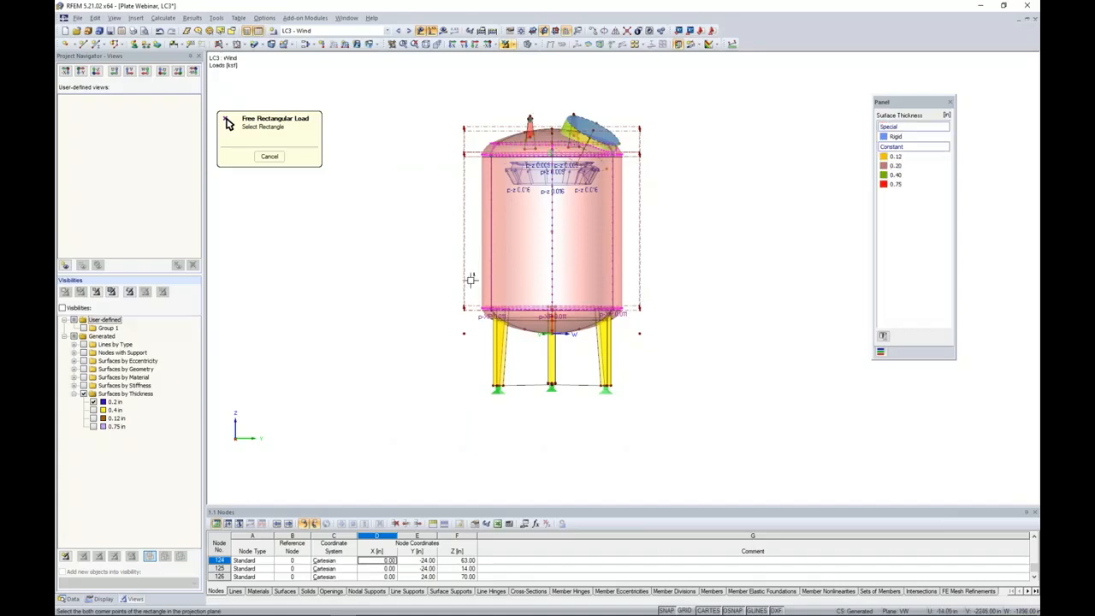
pyautogui.click(465, 307)
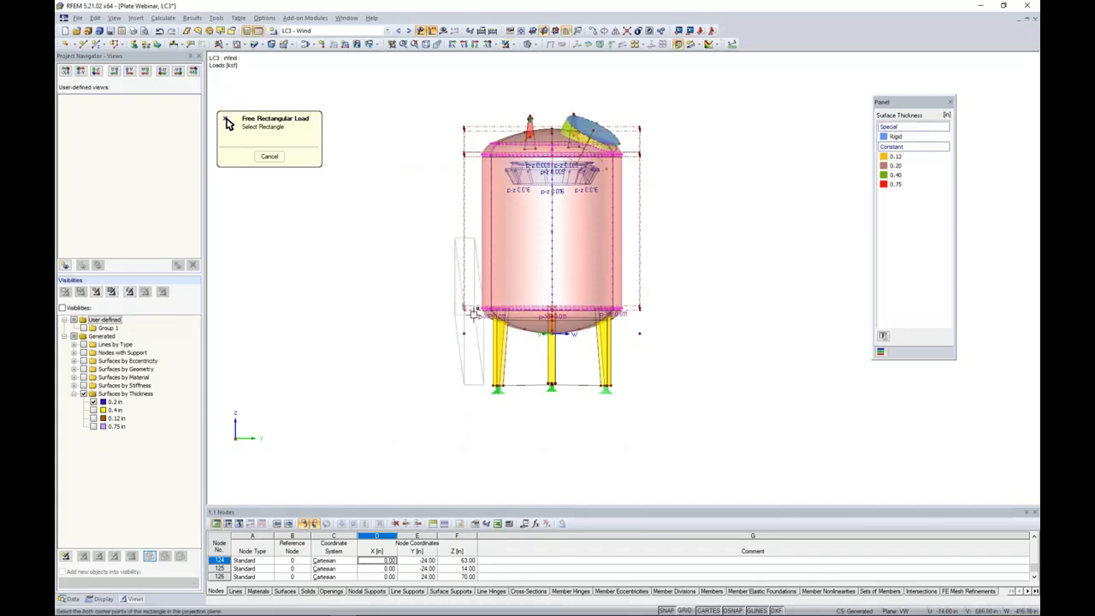
pyautogui.click(640, 333)
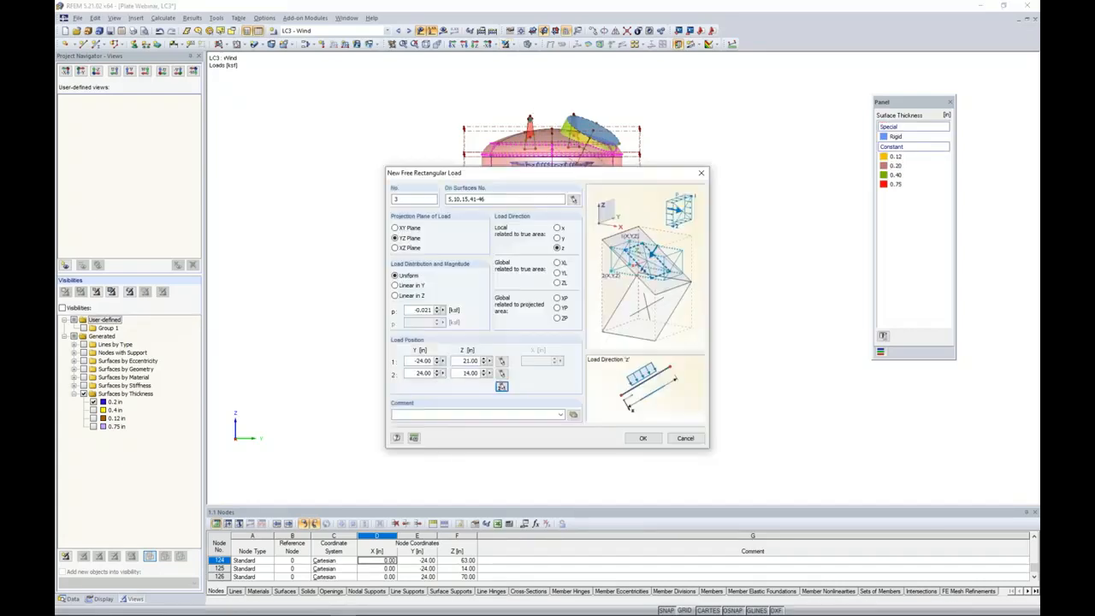
pyautogui.click(642, 438)
# Review the applied loads in an isometric view, advancing from the wind load case to combination CO3, 1.2D + L + W.
pyautogui.keyDown('ctrl'); pyautogui.moveTo(783, 333); pyautogui.dragTo(626, 450, button='middle'); pyautogui.keyUp('ctrl')
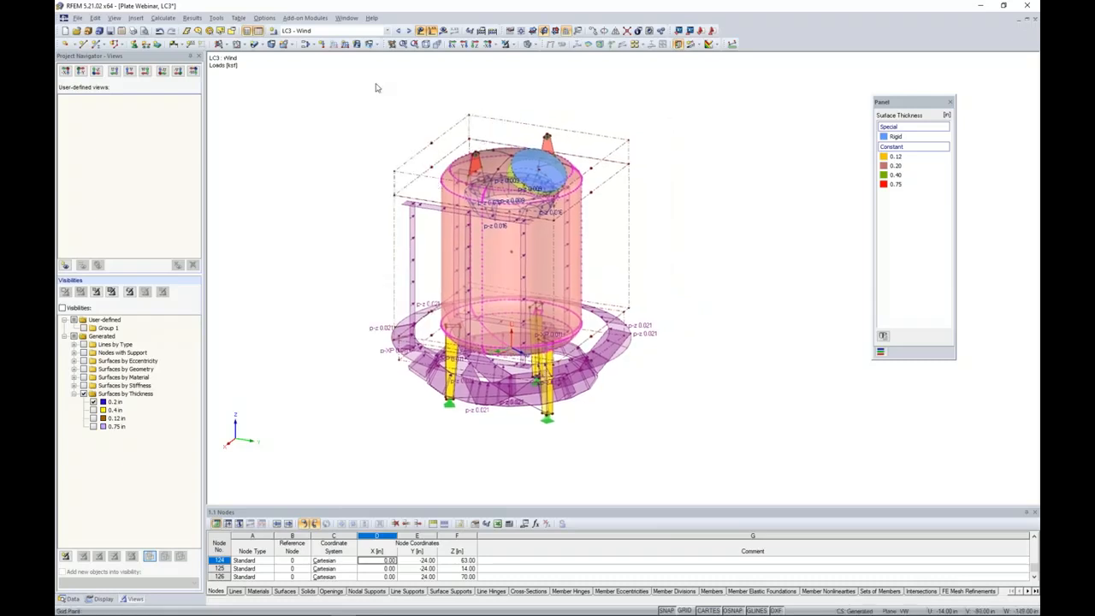
pyautogui.click(409, 31)
pyautogui.click(409, 30)
pyautogui.click(409, 30)
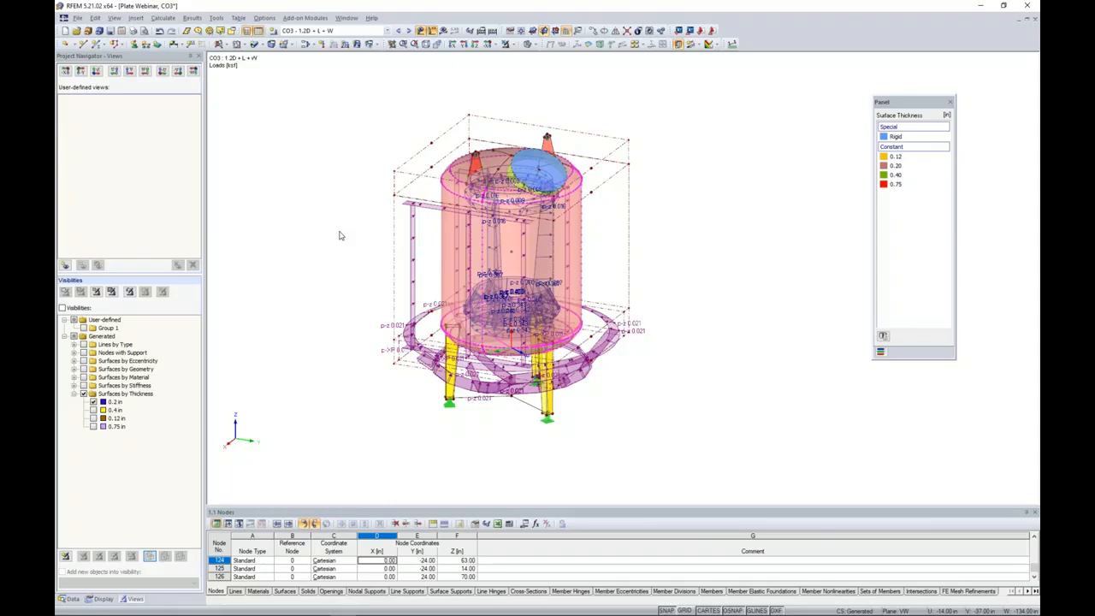
# Switch to the webinar presentation's slide show and advance to the Upcoming Webinar - Part 2 slide.
pyautogui.press('super+Tab')
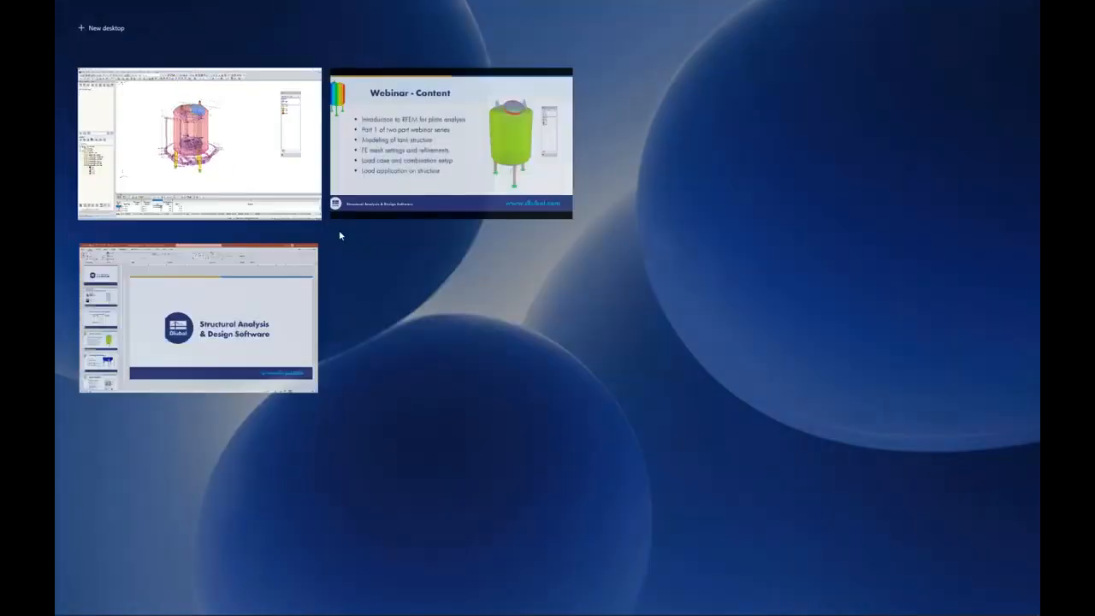
pyautogui.click(445, 206)
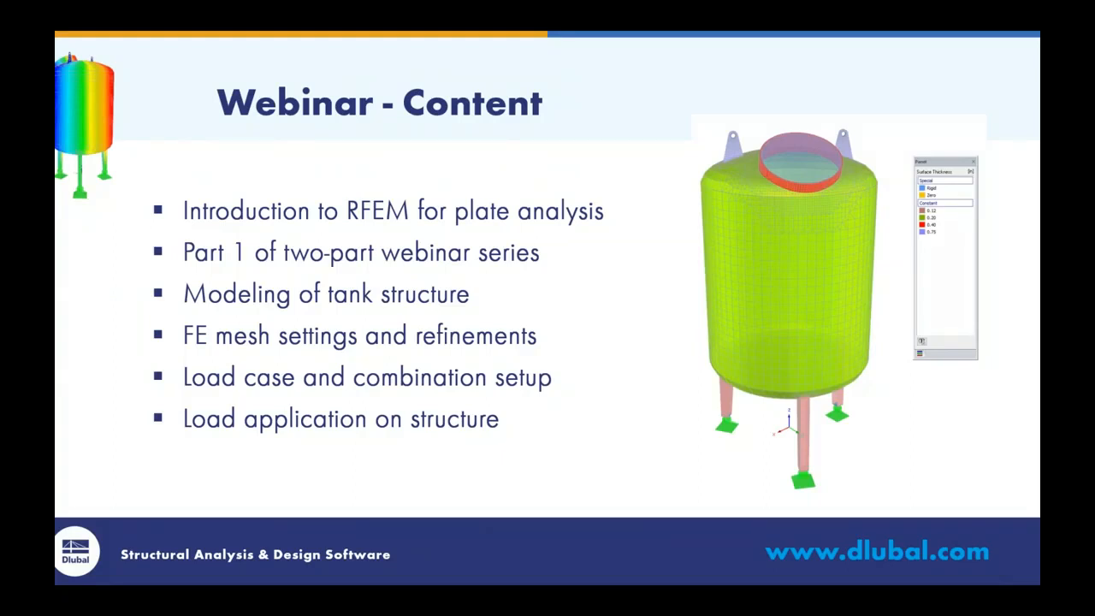
pyautogui.press('Right')
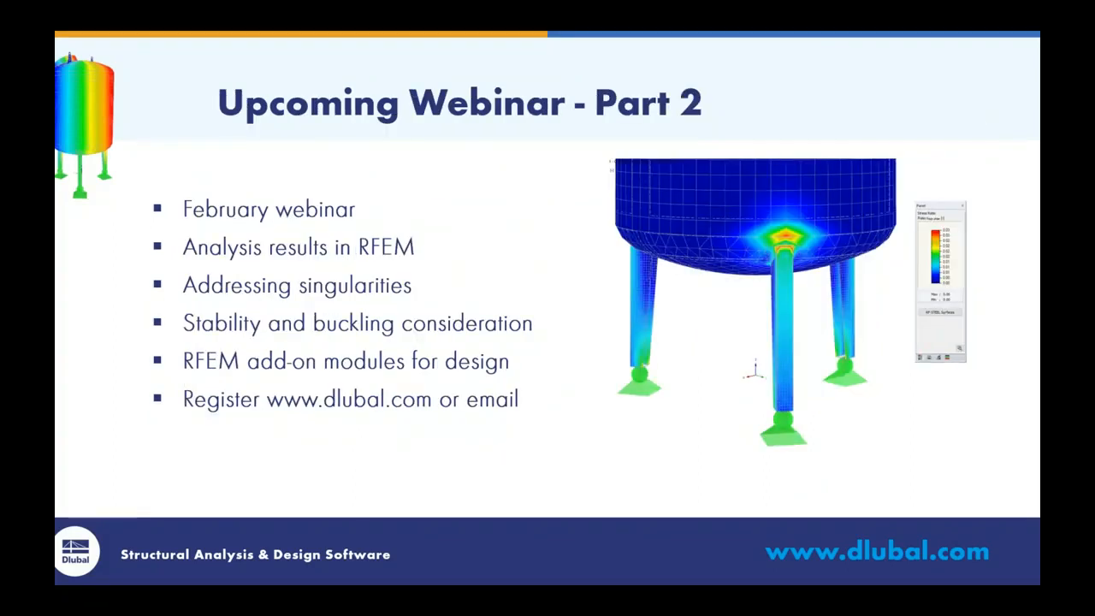